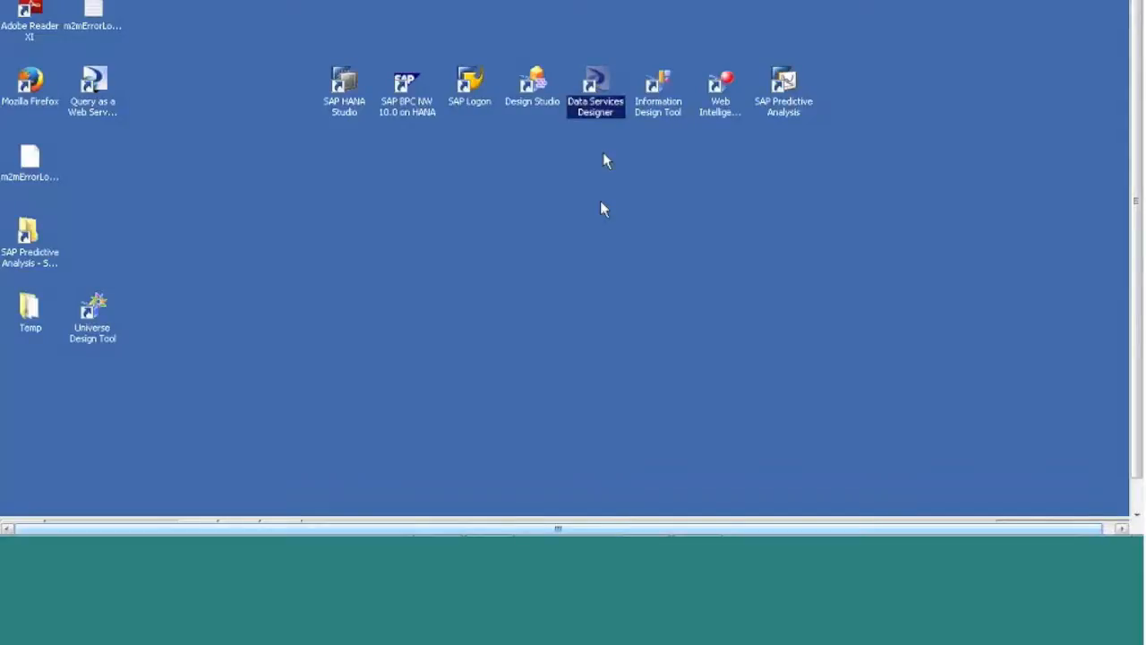
Look over the desktop shortcuts for Information Design Tool, Web Intelligence Rich Client and SAP Predictive Analysis
key(Right)
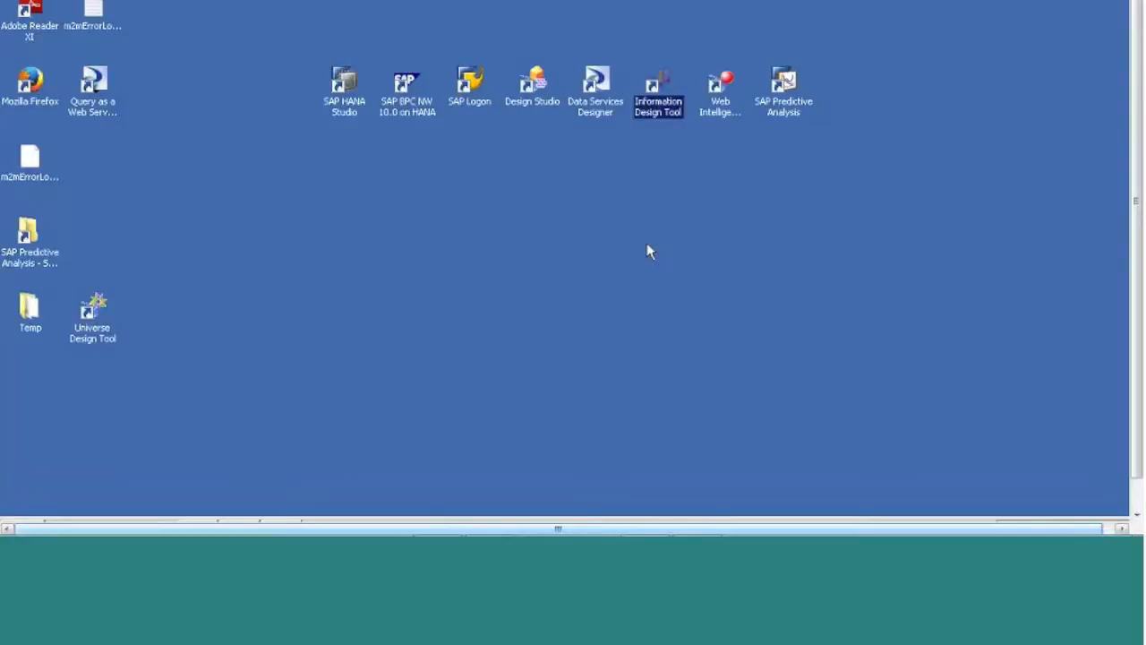
click(707, 262)
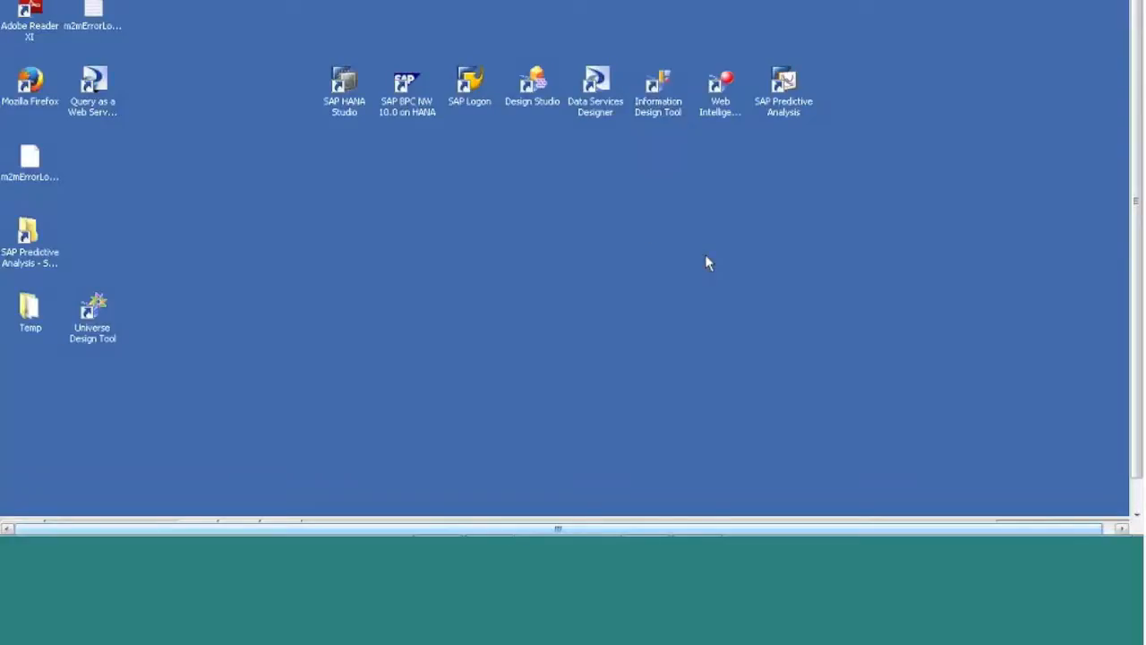
click(736, 114)
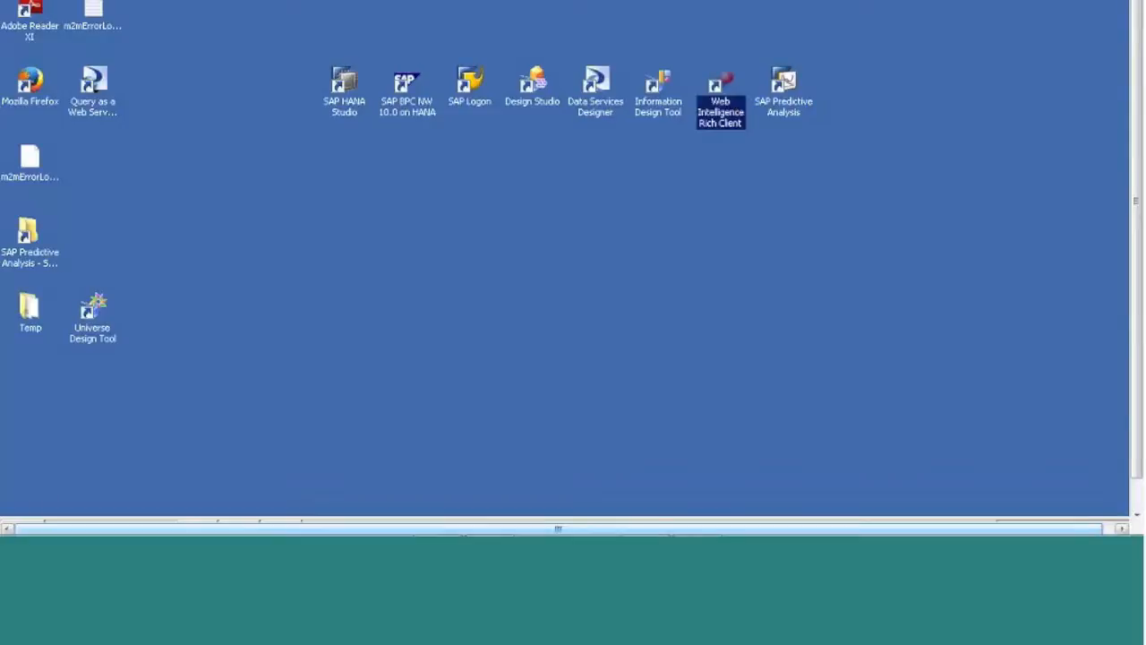
click(737, 222)
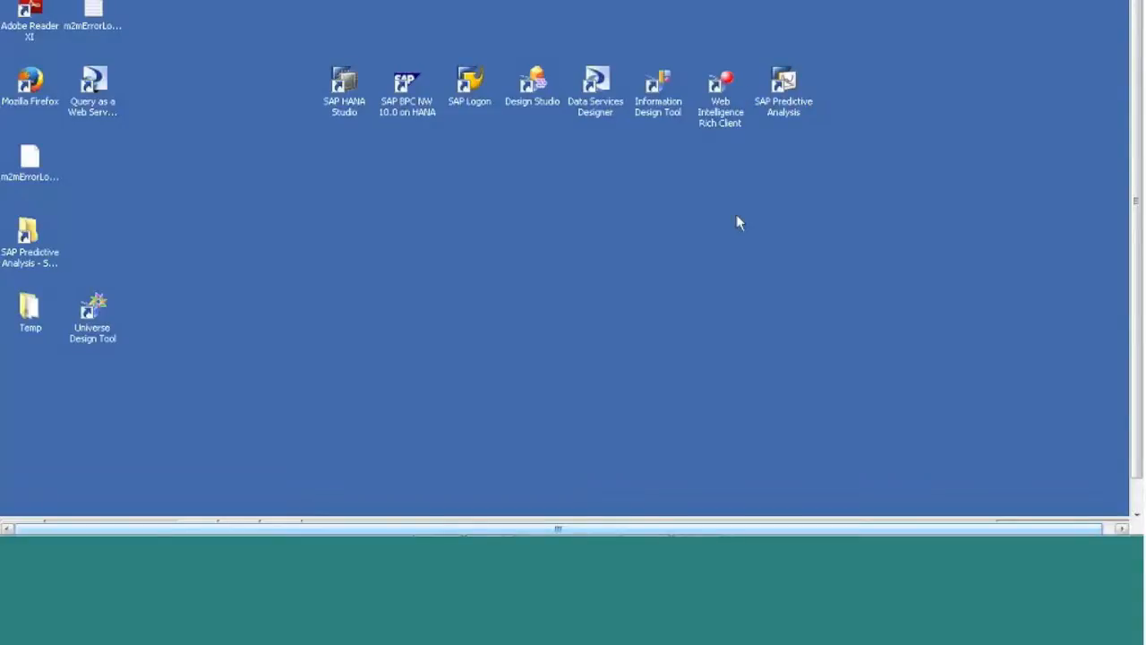
key(Right)
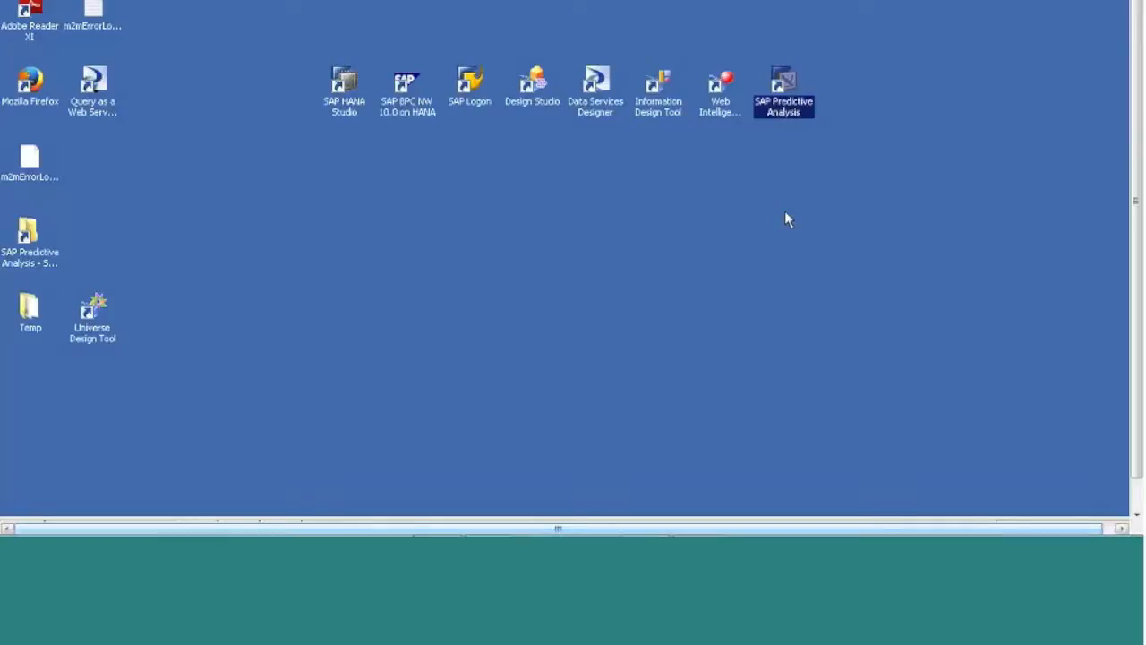
click(785, 214)
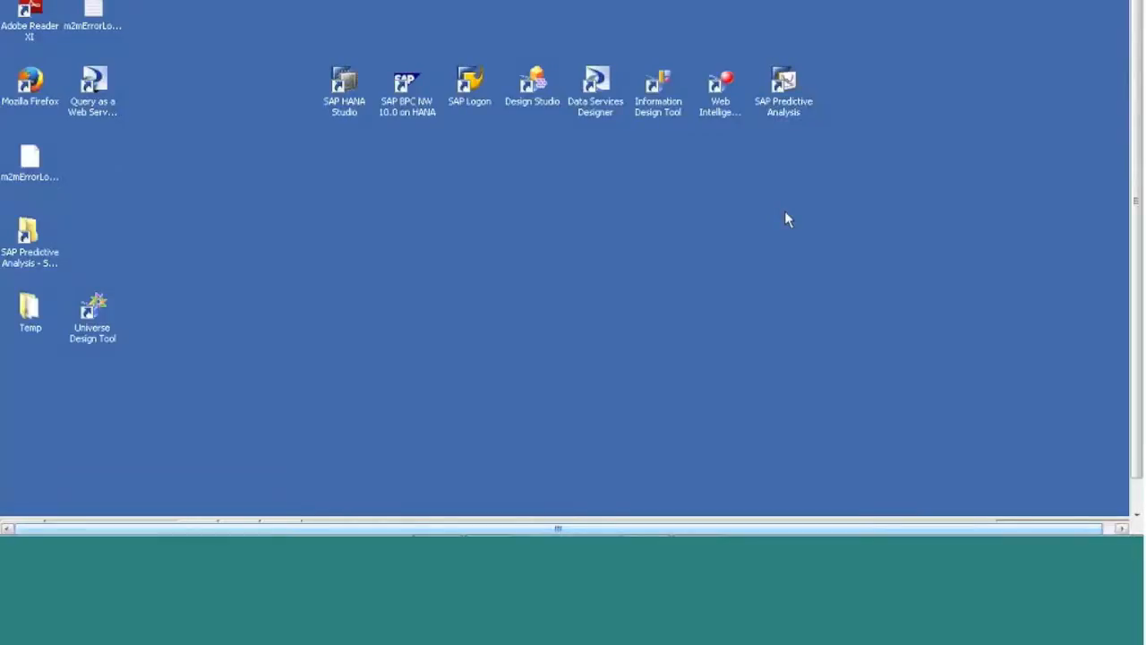
drag(825, 166, 809, 212)
click(809, 212)
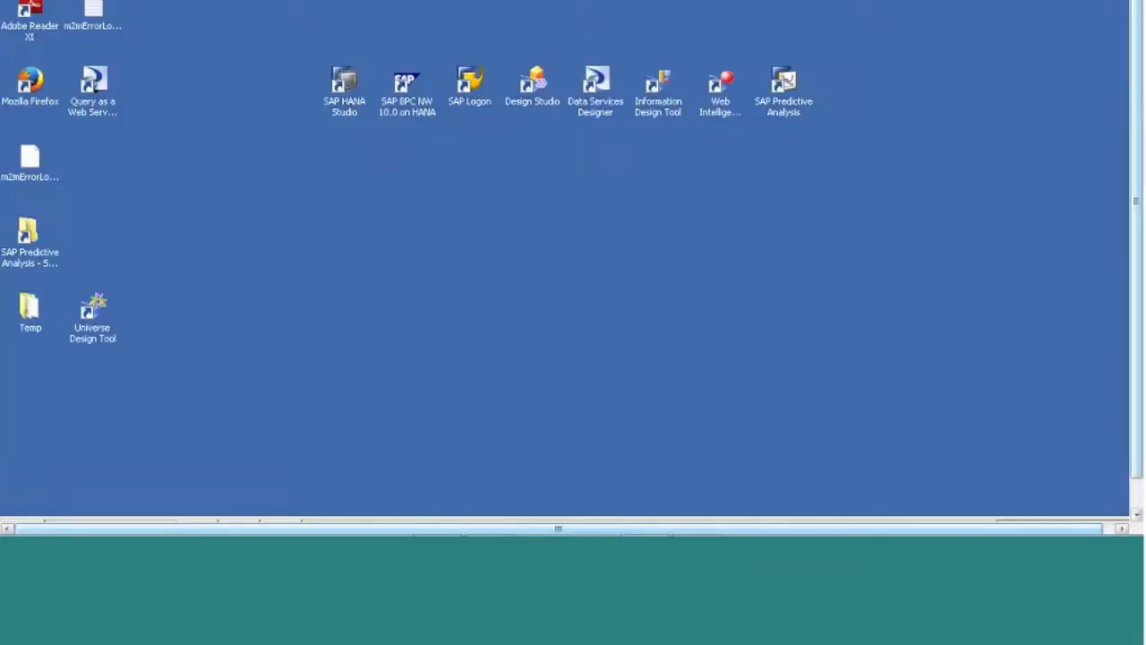
Switch to the Planning and Consolidation web client in the browser and open its Activities list
scroll(1139, 146, down, 1)
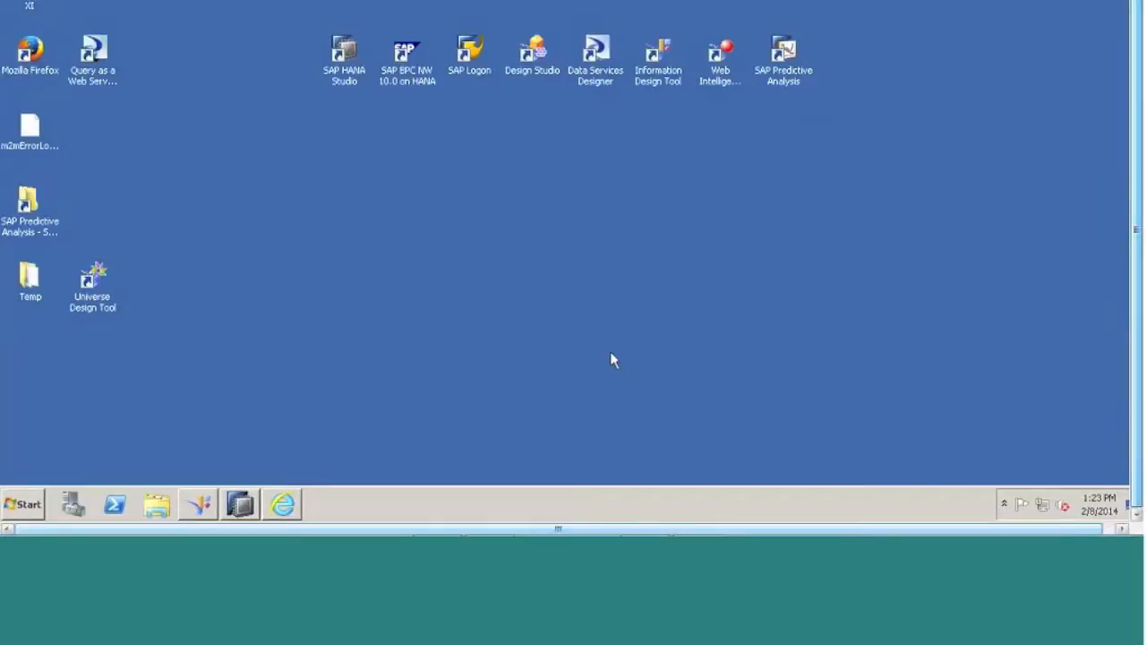
click(284, 503)
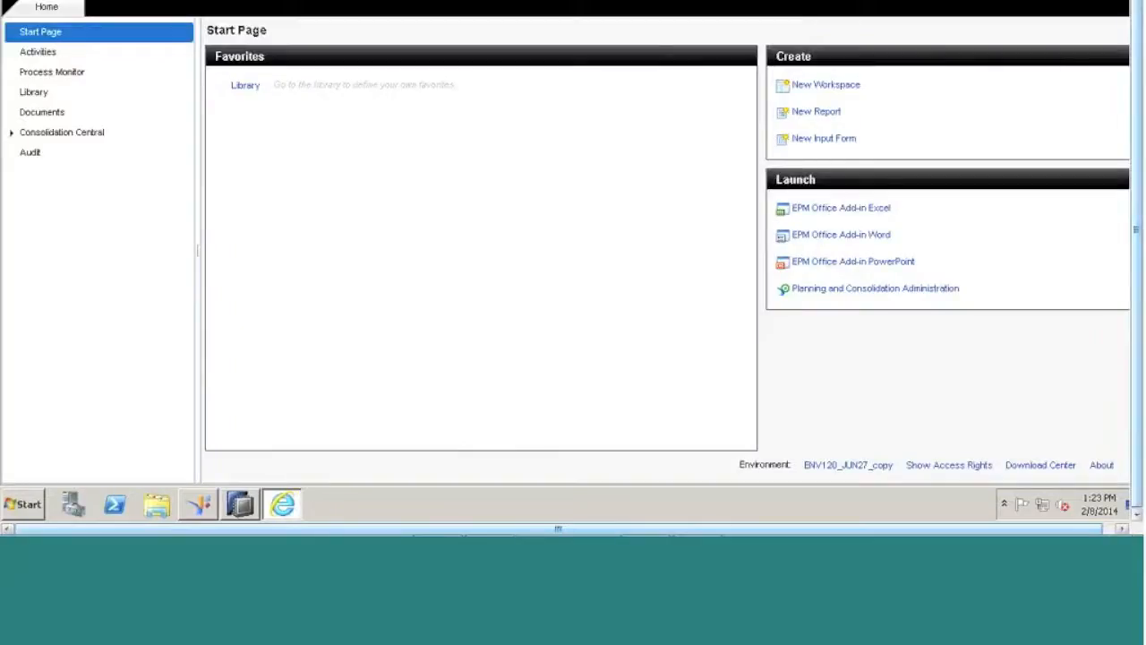
drag(1136, 497, 1136, 469)
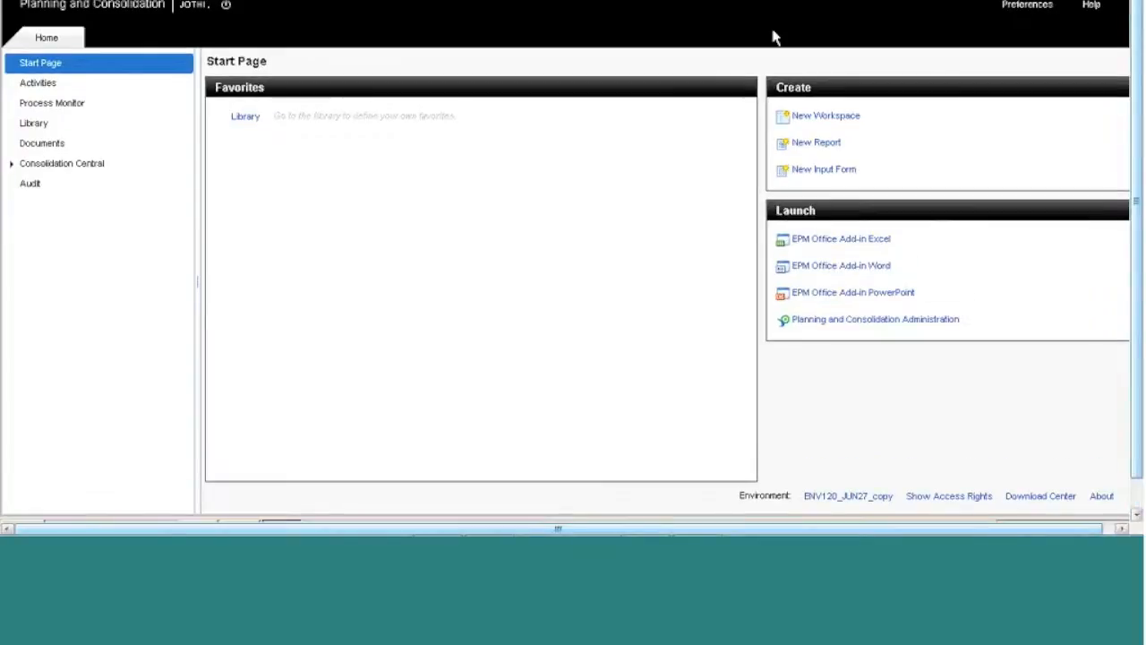
click(52, 84)
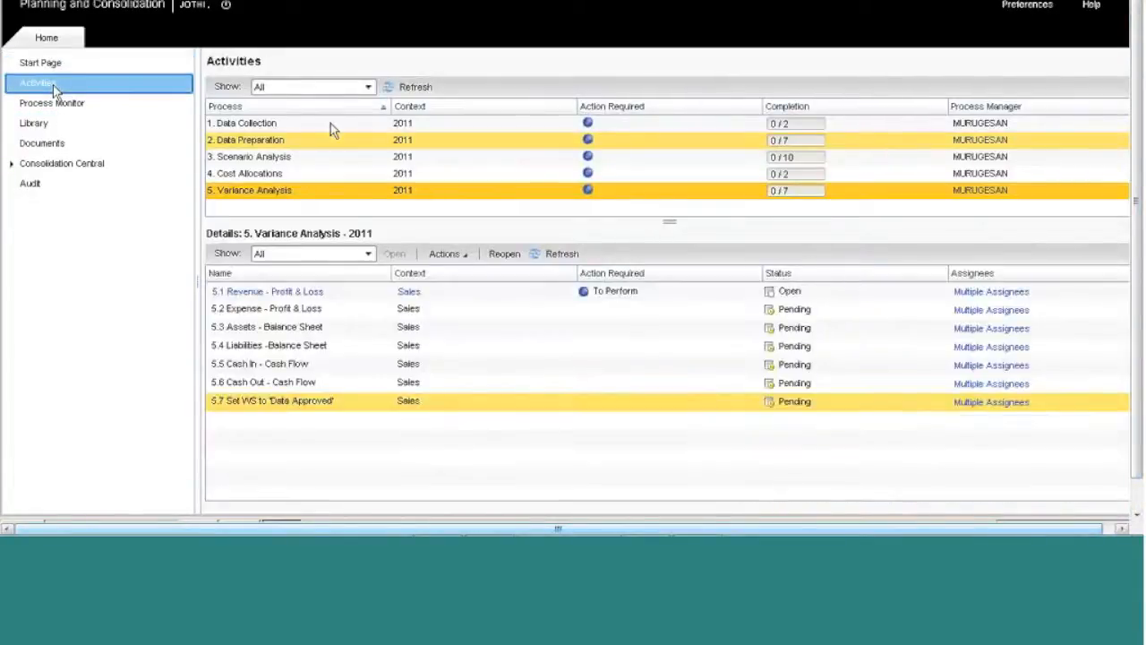
Review the 2011 process details from Data Collection through Scenario Analysis and Cost Allocations to Variance Analysis
click(329, 125)
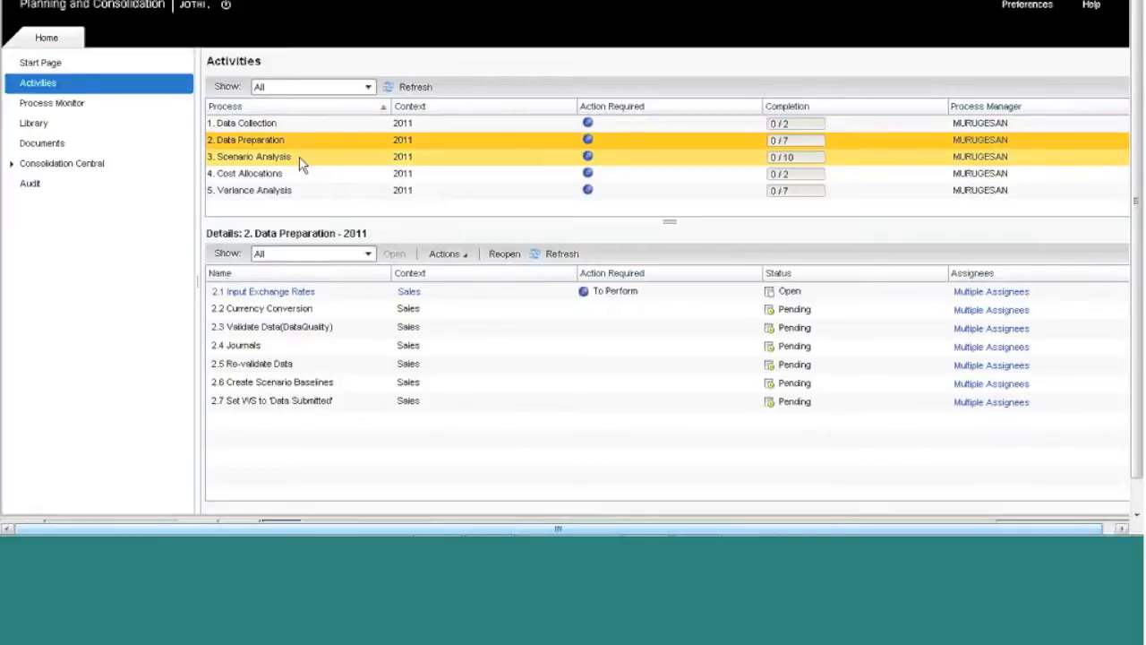
click(301, 164)
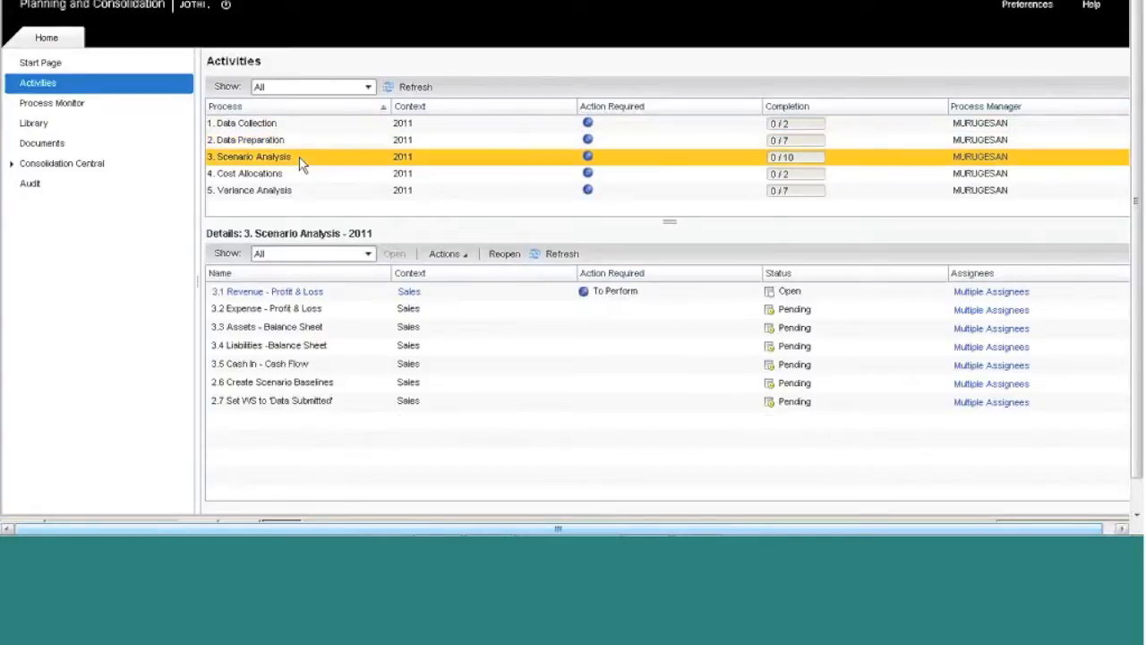
click(321, 402)
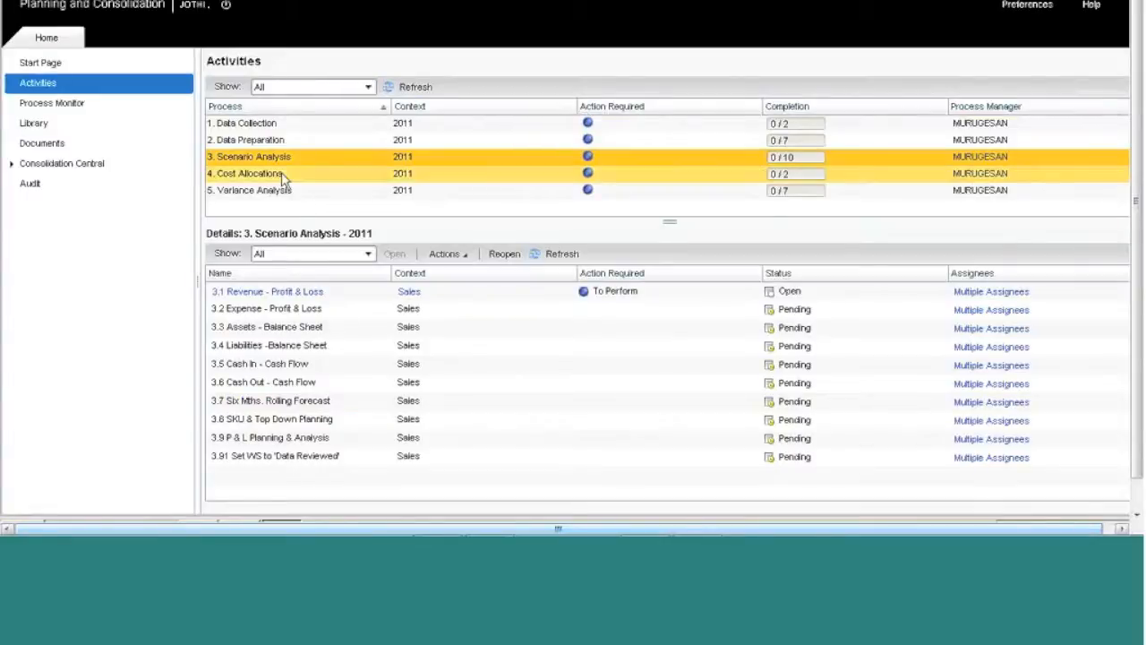
click(282, 175)
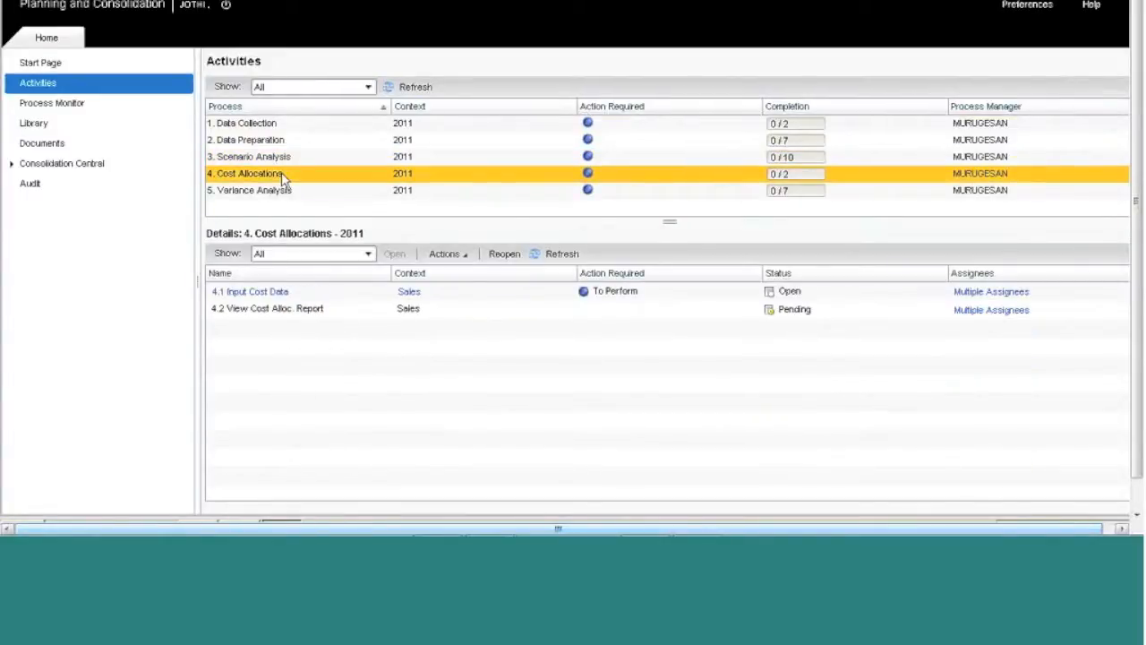
click(295, 194)
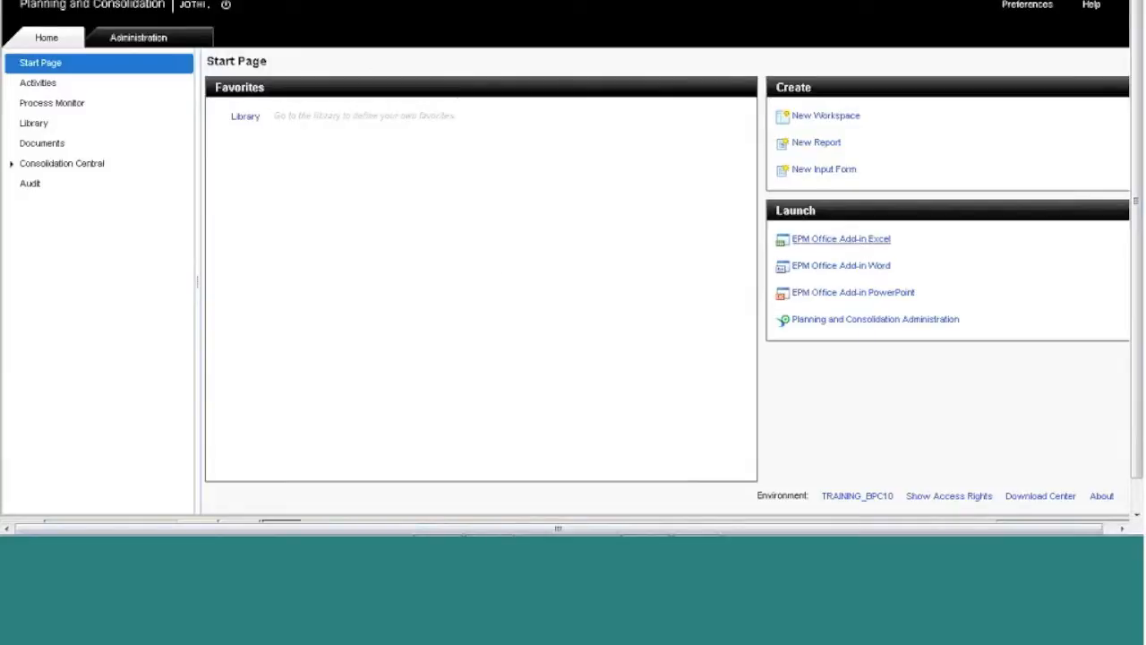
Launch the EPM Office Add-in for Excel and connect to the TRAINING_BPC10 TC_1 model
click(851, 244)
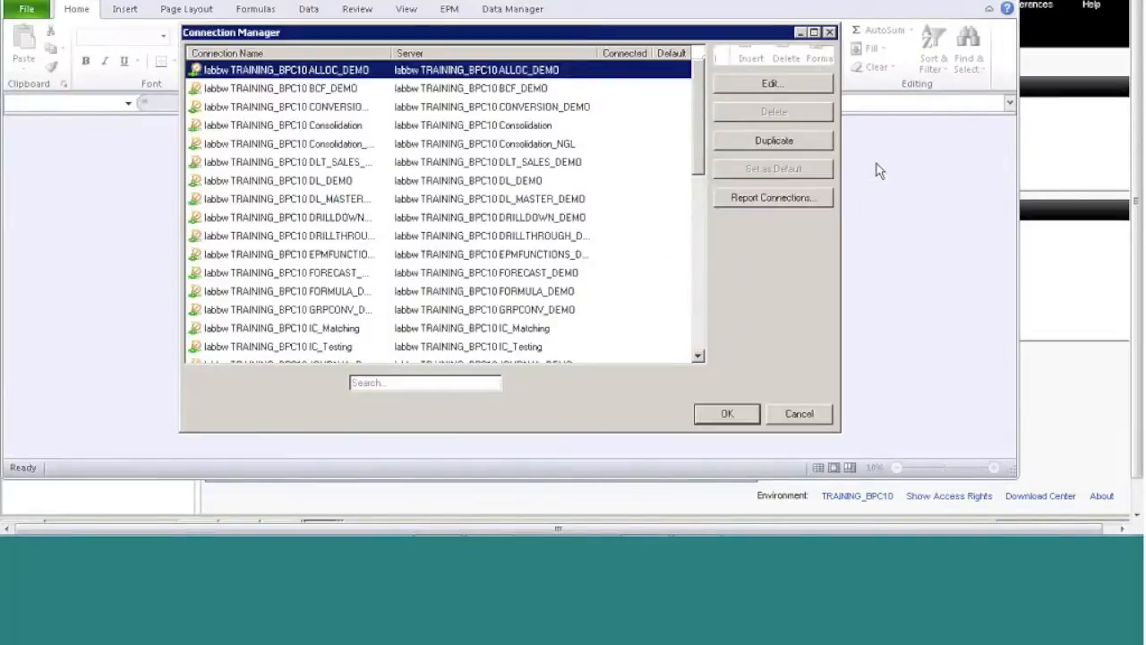
click(693, 223)
click(700, 313)
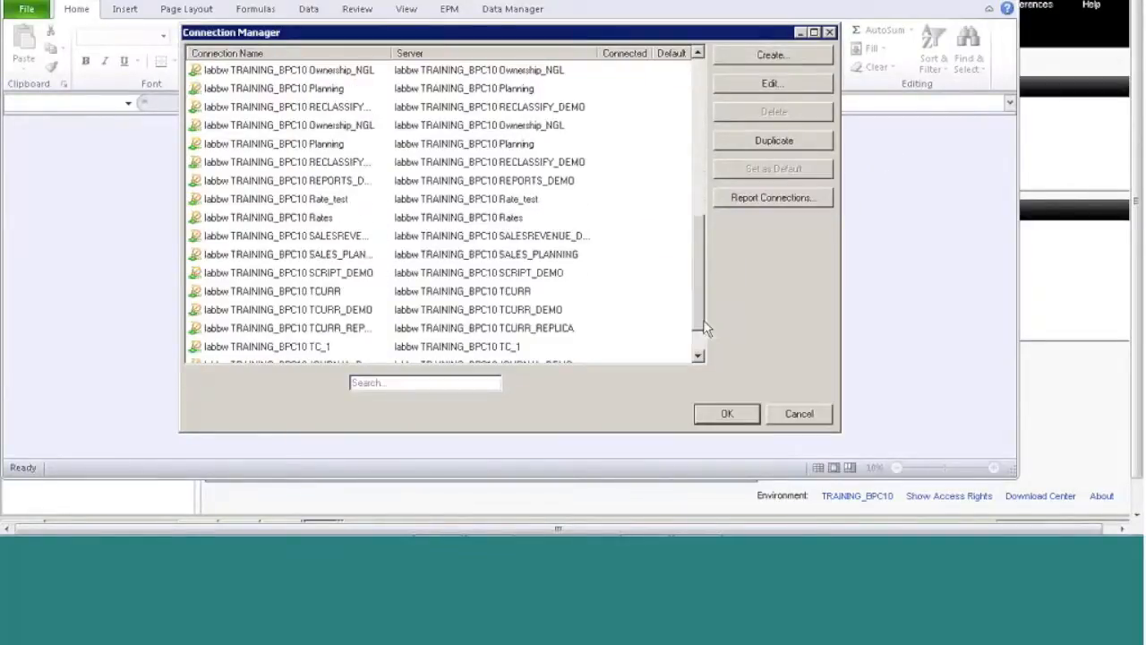
click(600, 291)
click(712, 412)
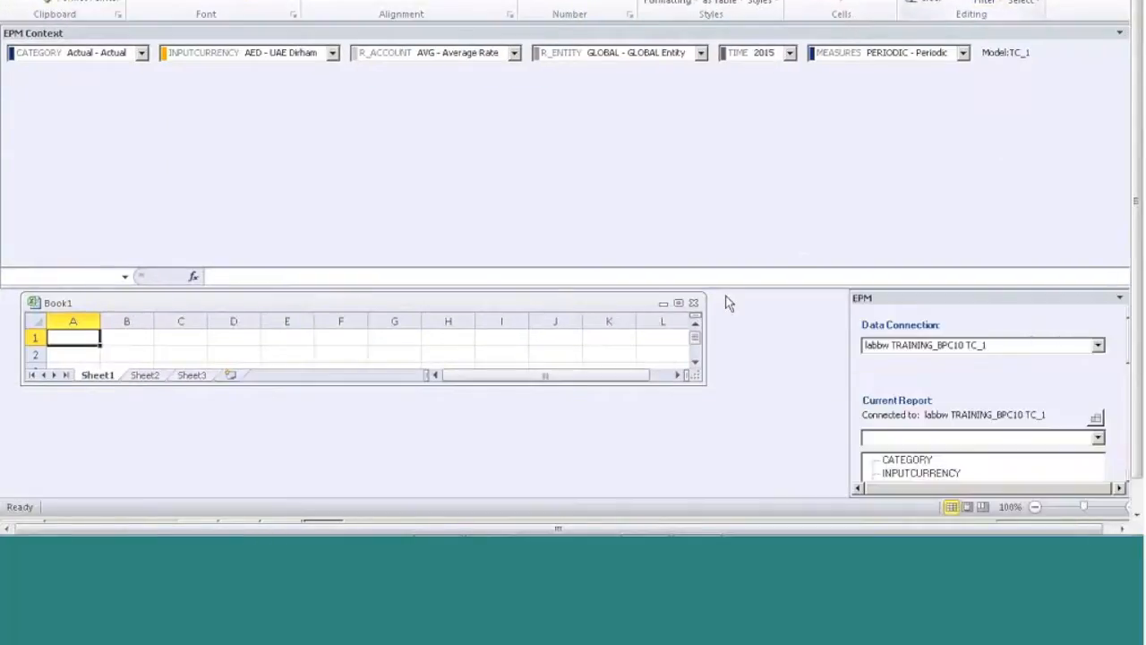
Maximize the blank workbook and hide the EPM pane and context bar
click(675, 302)
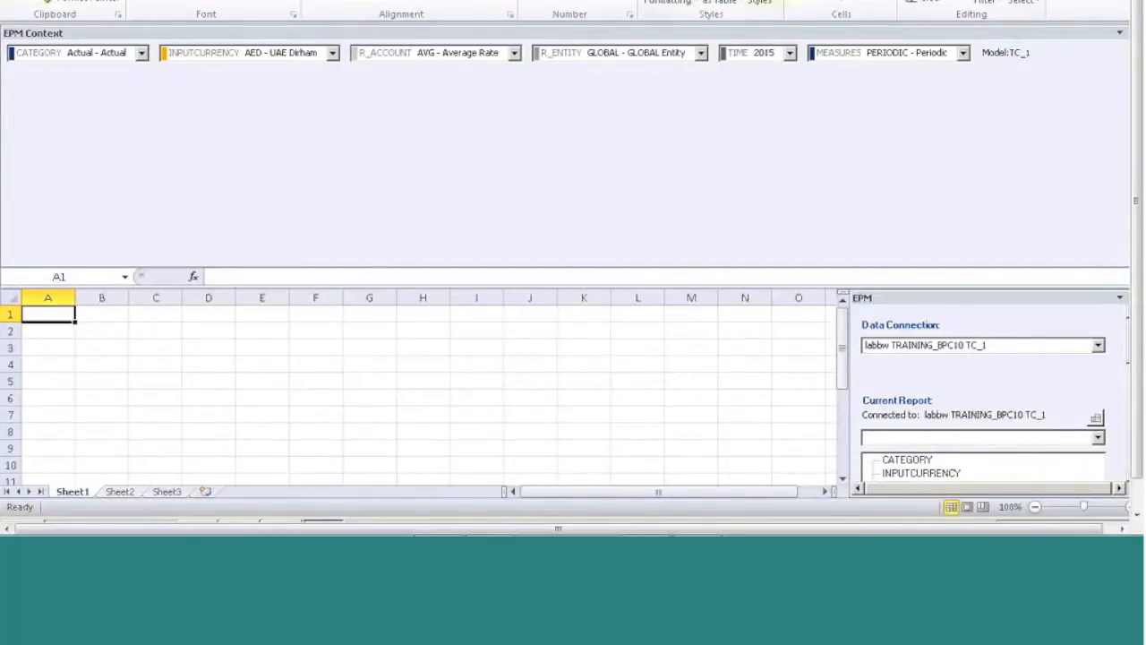
click(438, 1)
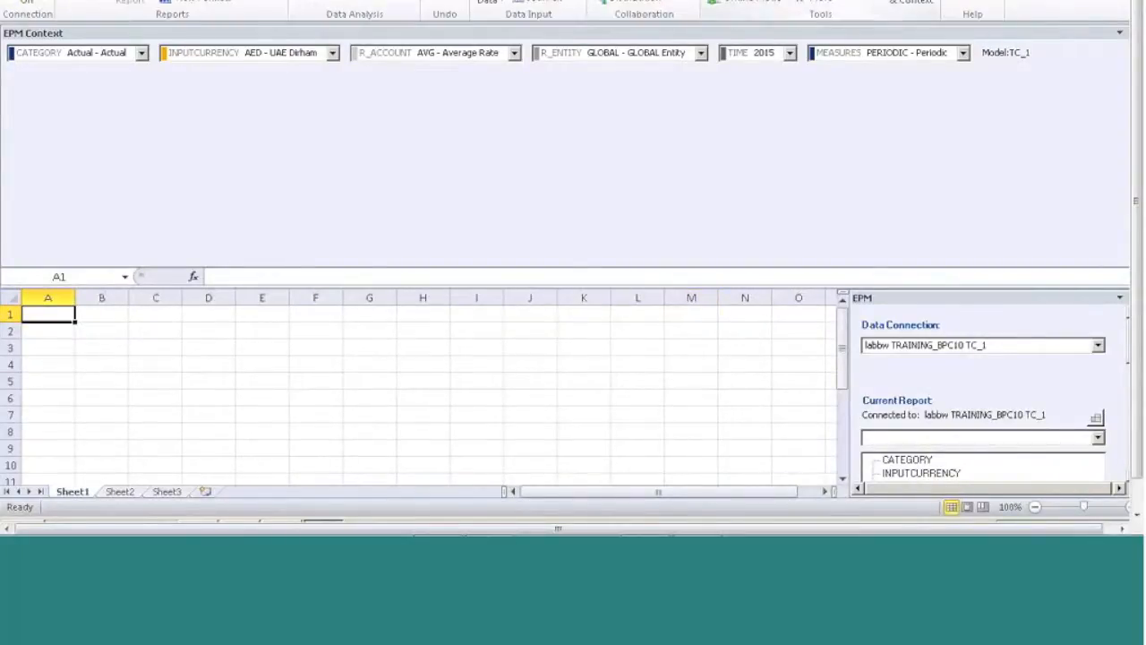
click(910, 2)
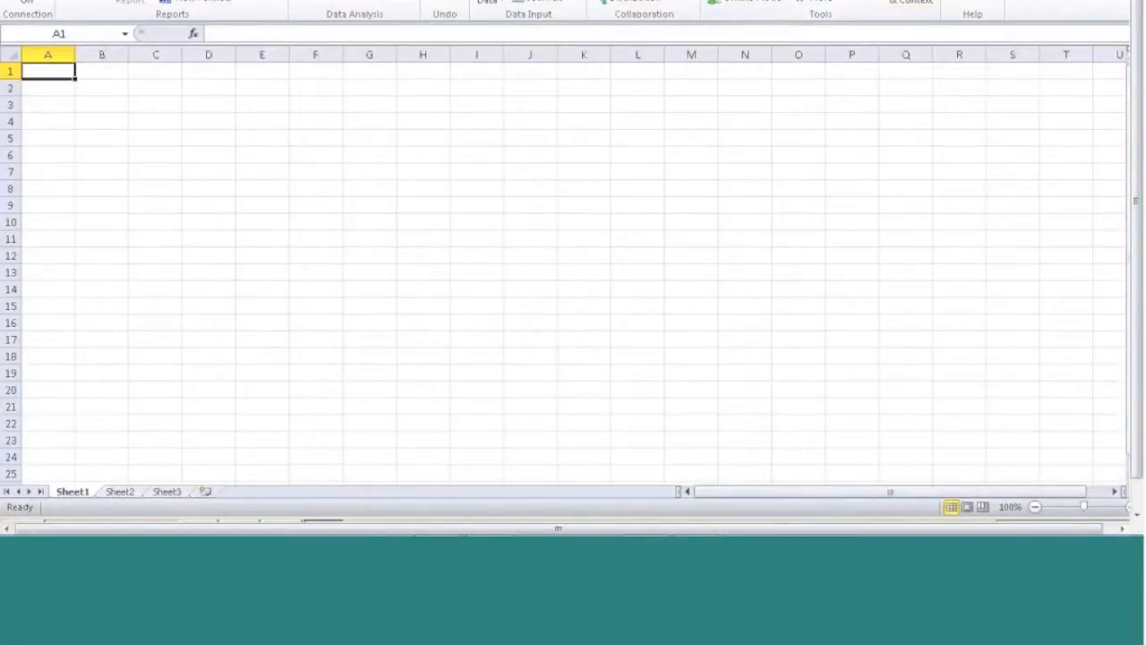
Open the Foreign Currency Exchange Rate report from the REPORTS folder of the server root folder
click(74, 4)
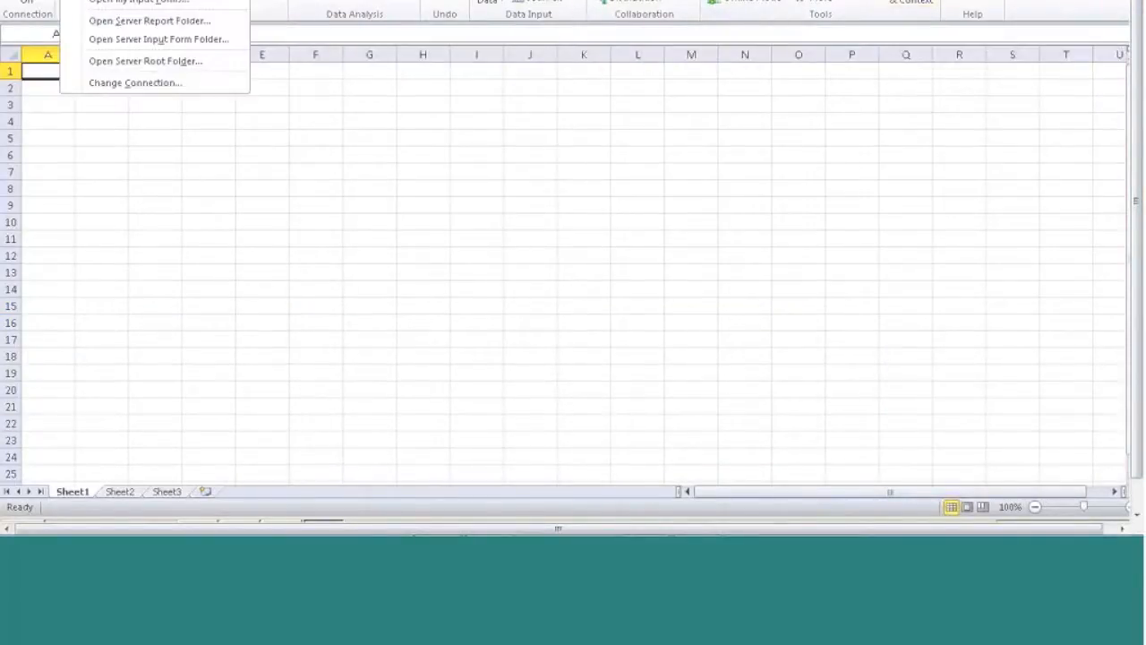
click(123, 64)
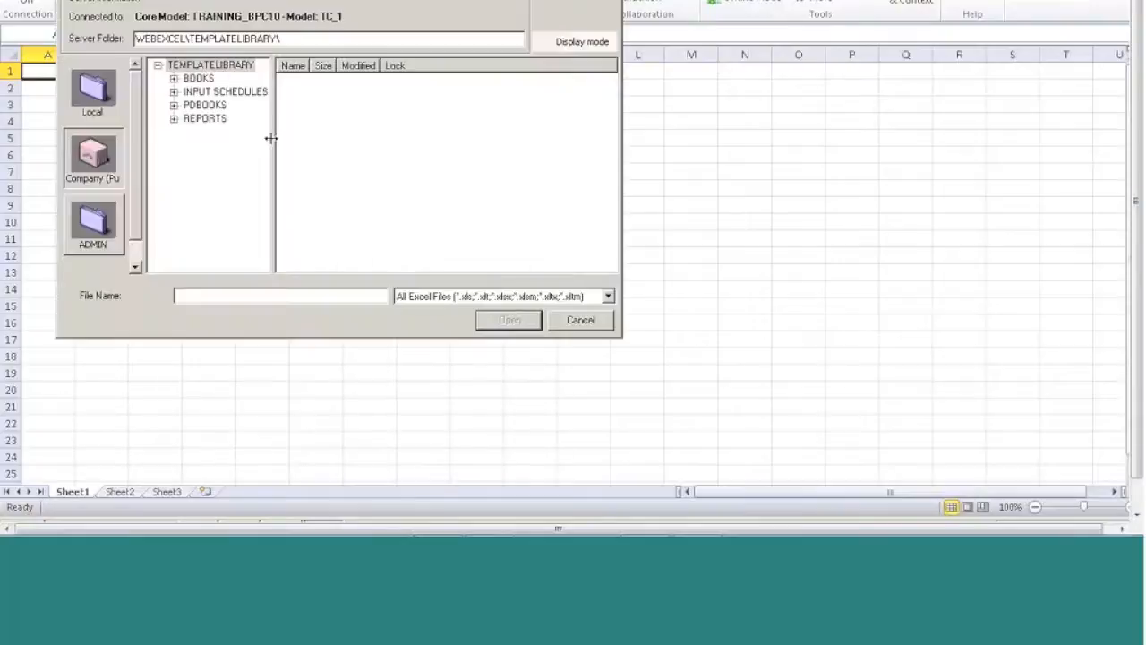
click(203, 118)
click(391, 80)
click(513, 322)
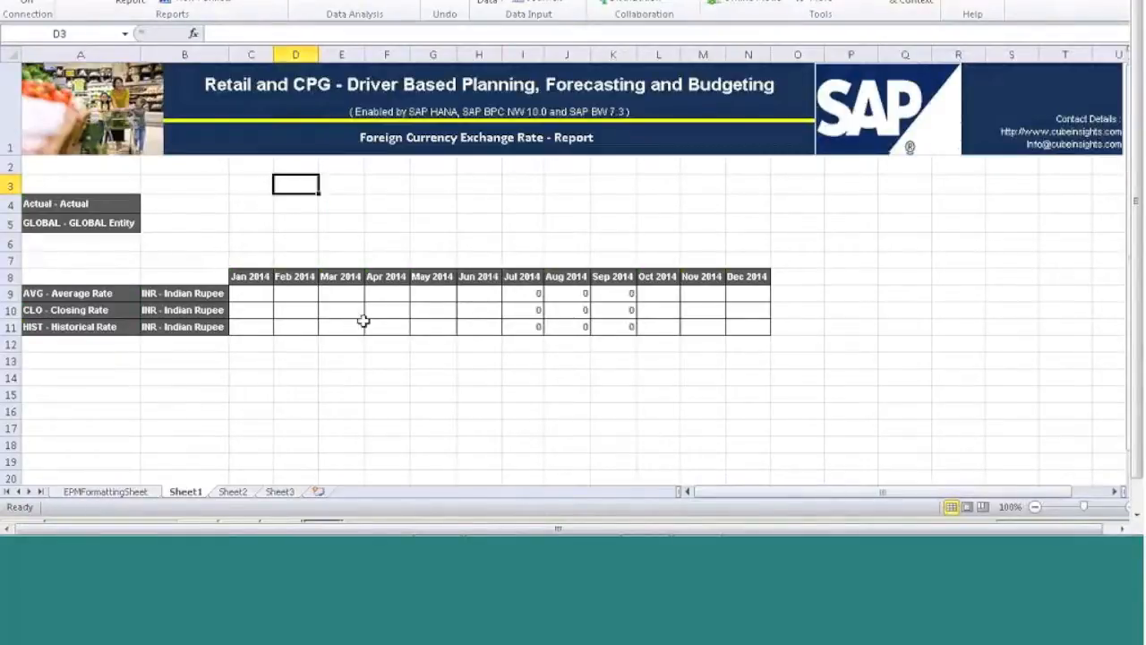
Clear the INR rate values across the 2014 month columns of the report and save the data to the model
drag(363, 320, 736, 320)
key(Delete)
click(487, 5)
click(624, 271)
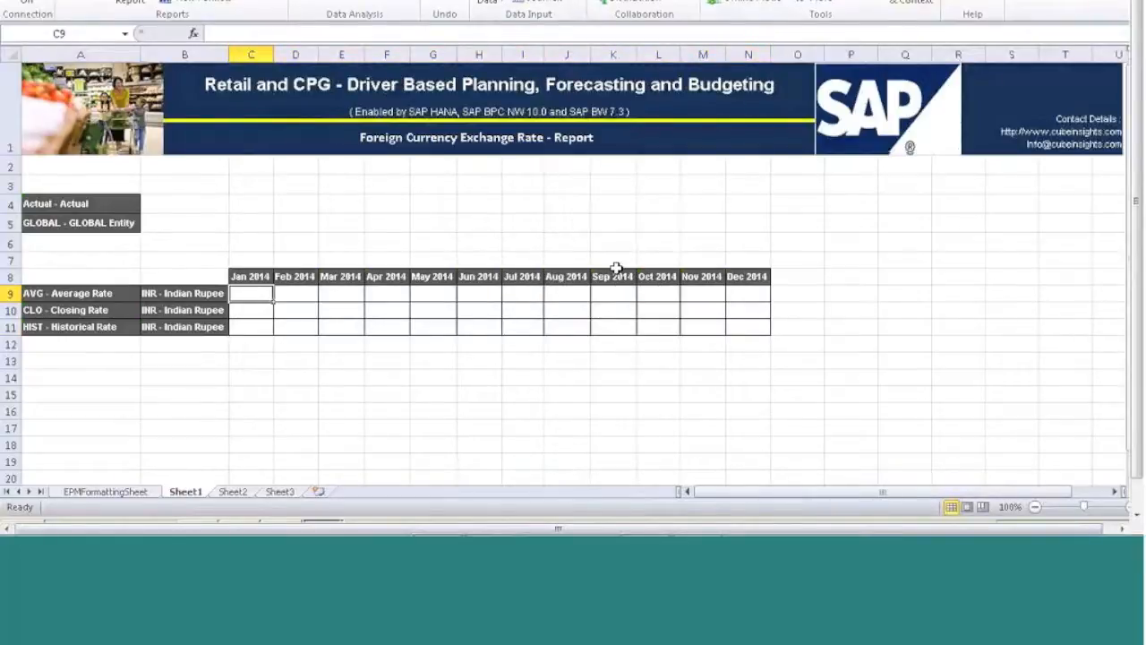
key(Escape)
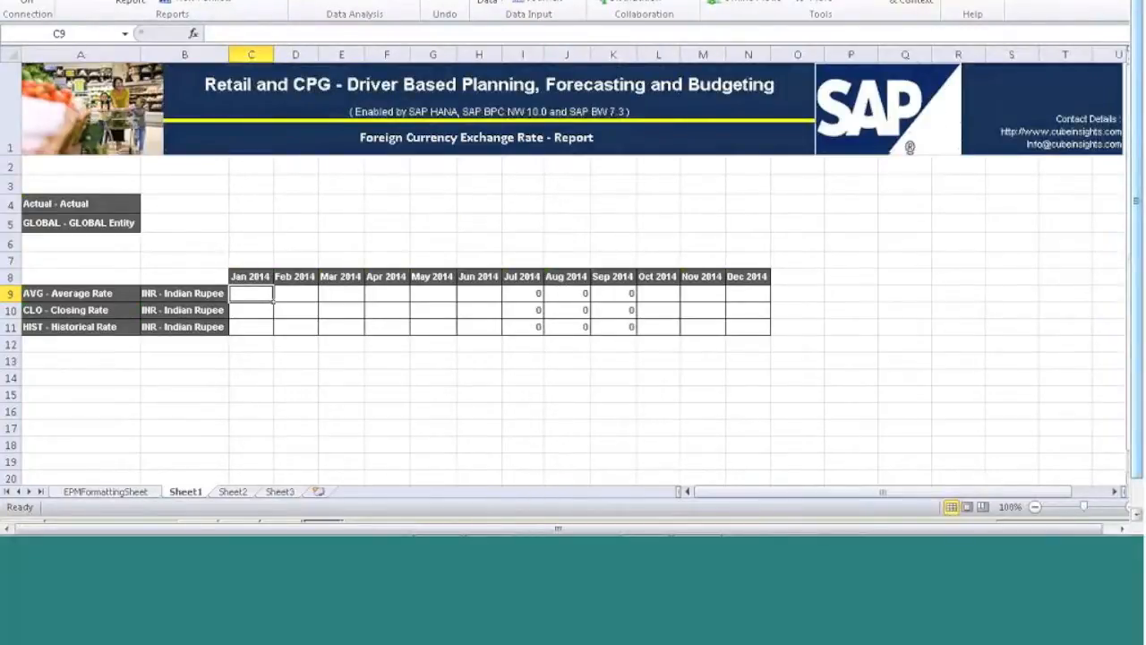
Switch to SAP HANA Studio and look over the tables of the SAPH1N schema in the catalog
scroll(317, 490, down, 3)
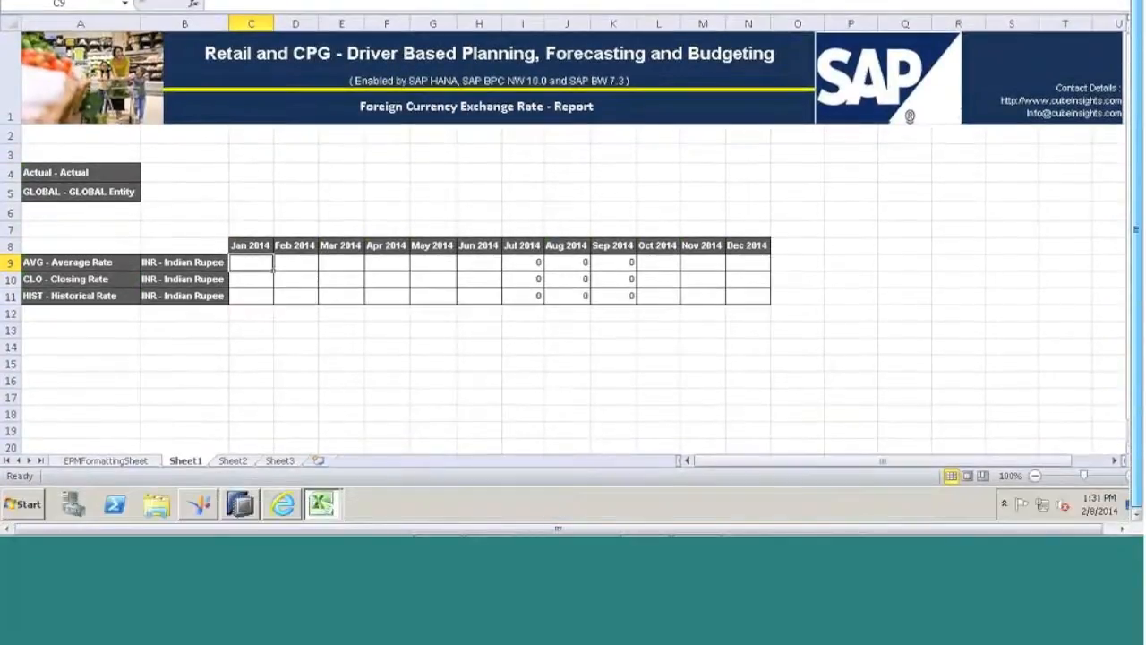
click(240, 504)
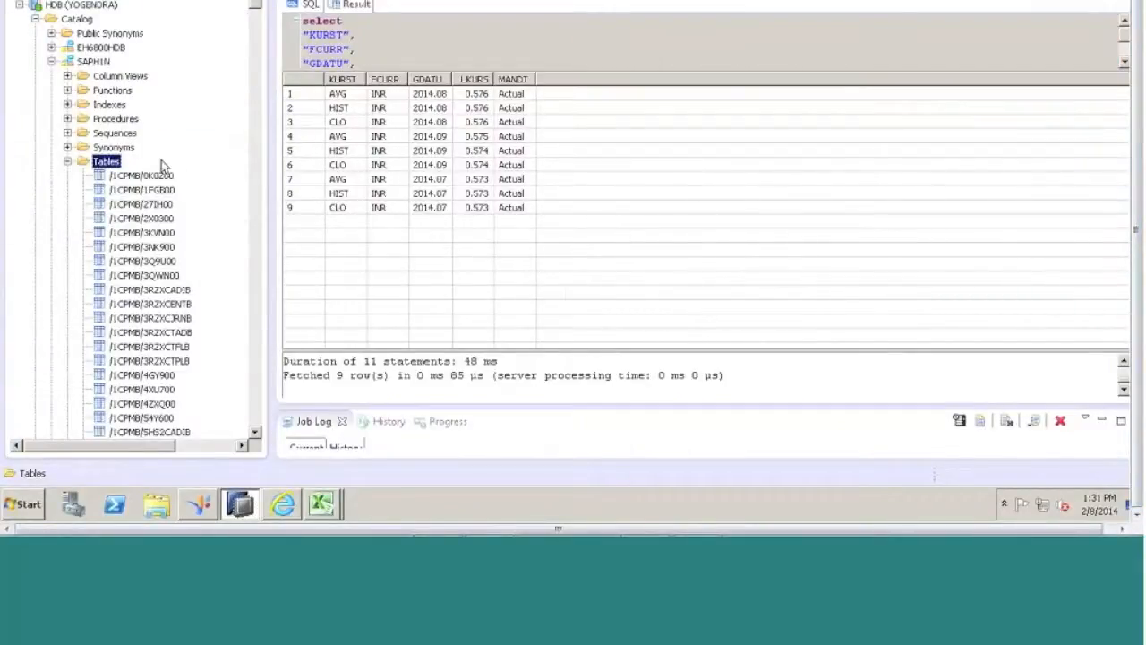
click(92, 65)
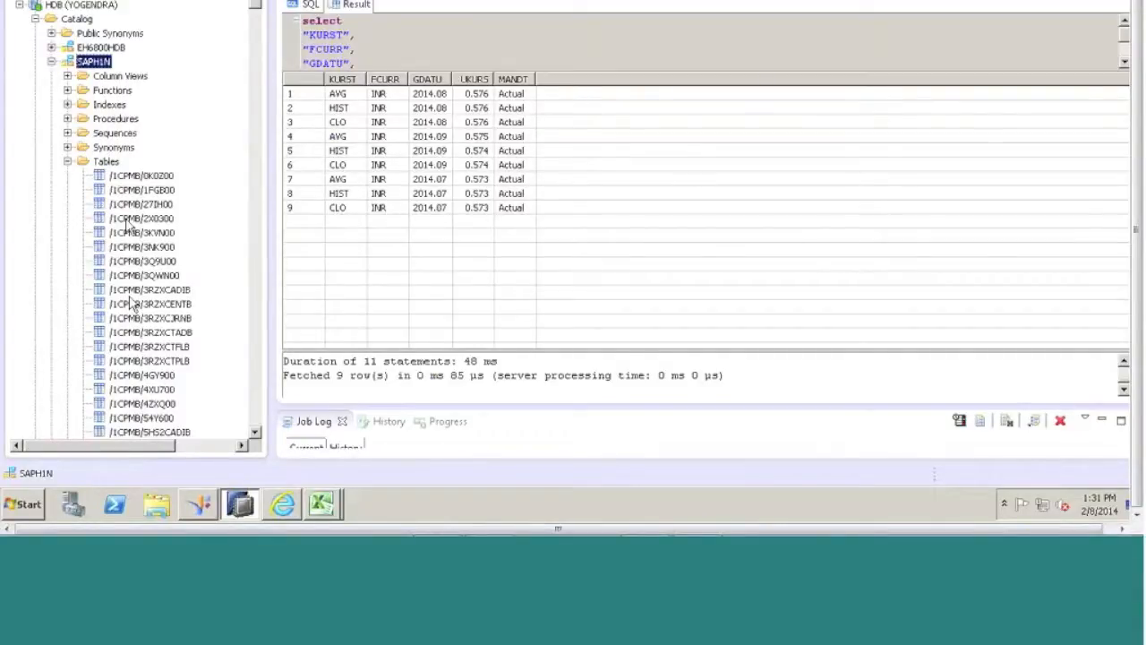
click(104, 162)
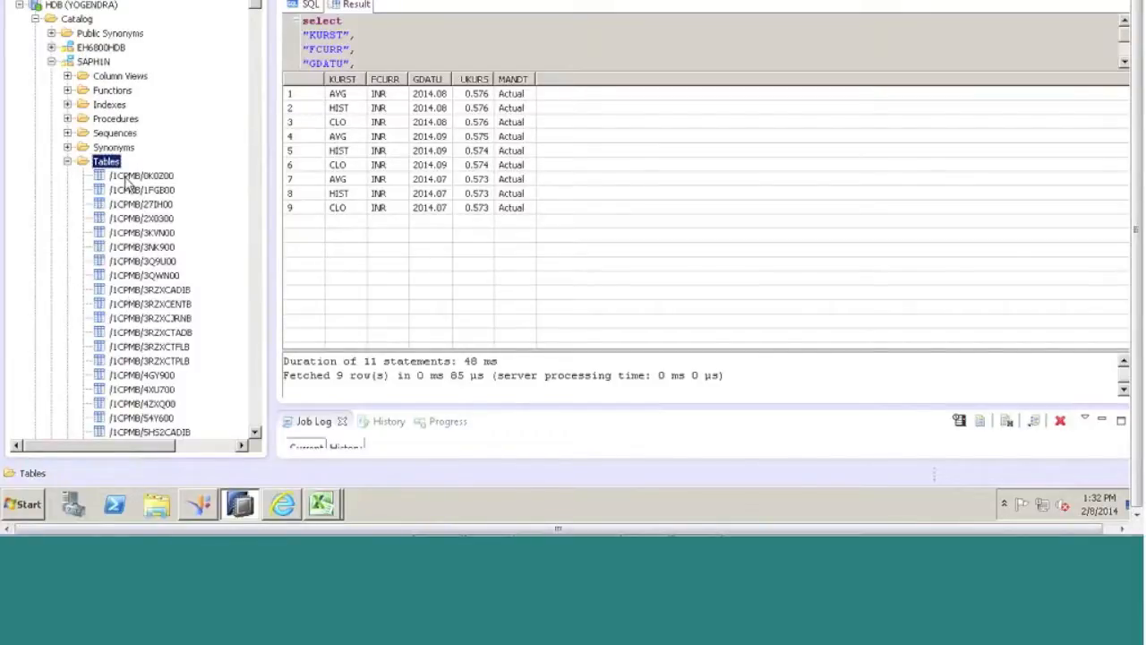
click(128, 177)
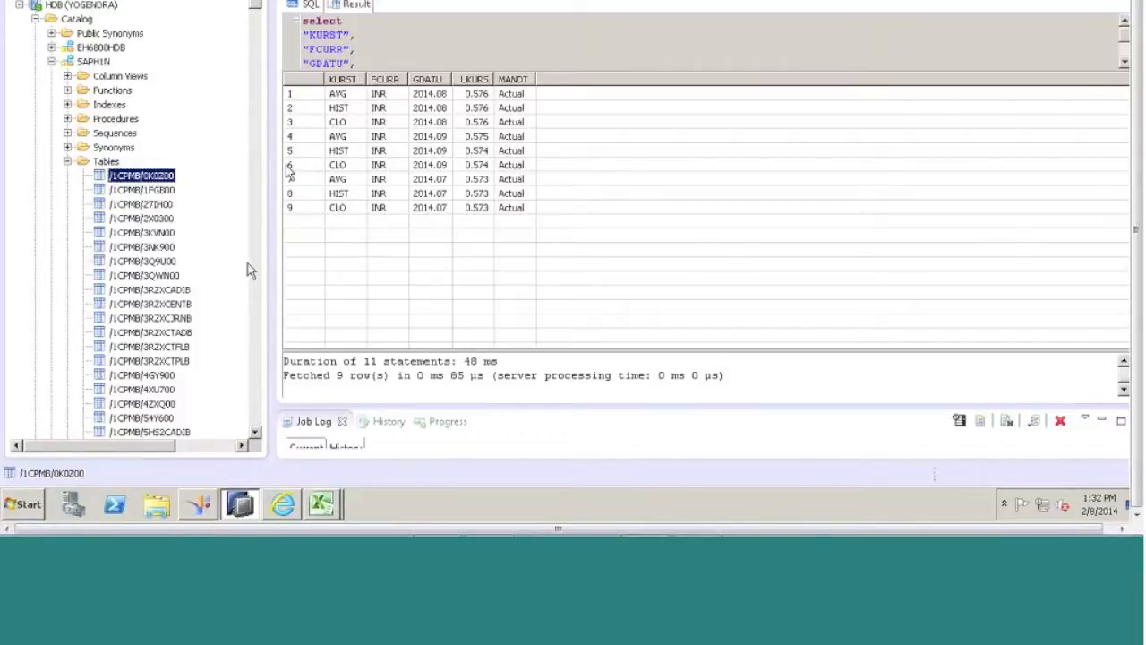
Run the entire SQL script that inserts the 2014.07 to 2014.09 INR rates into BPC_FX_RATE_MODEL and selects them
click(323, 19)
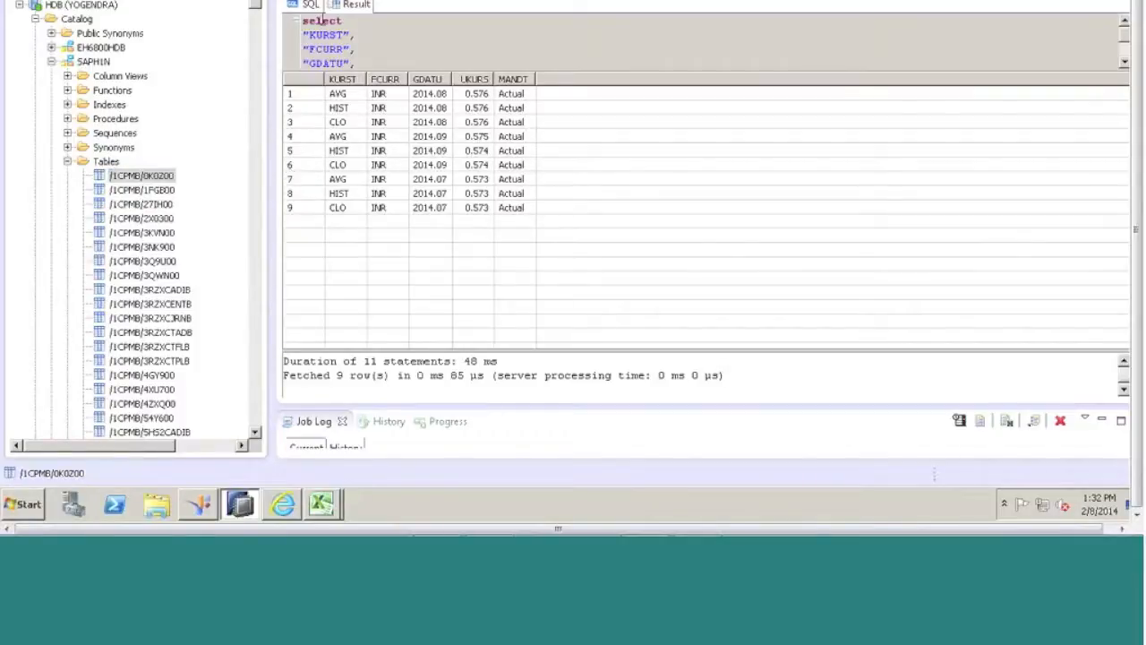
click(290, 8)
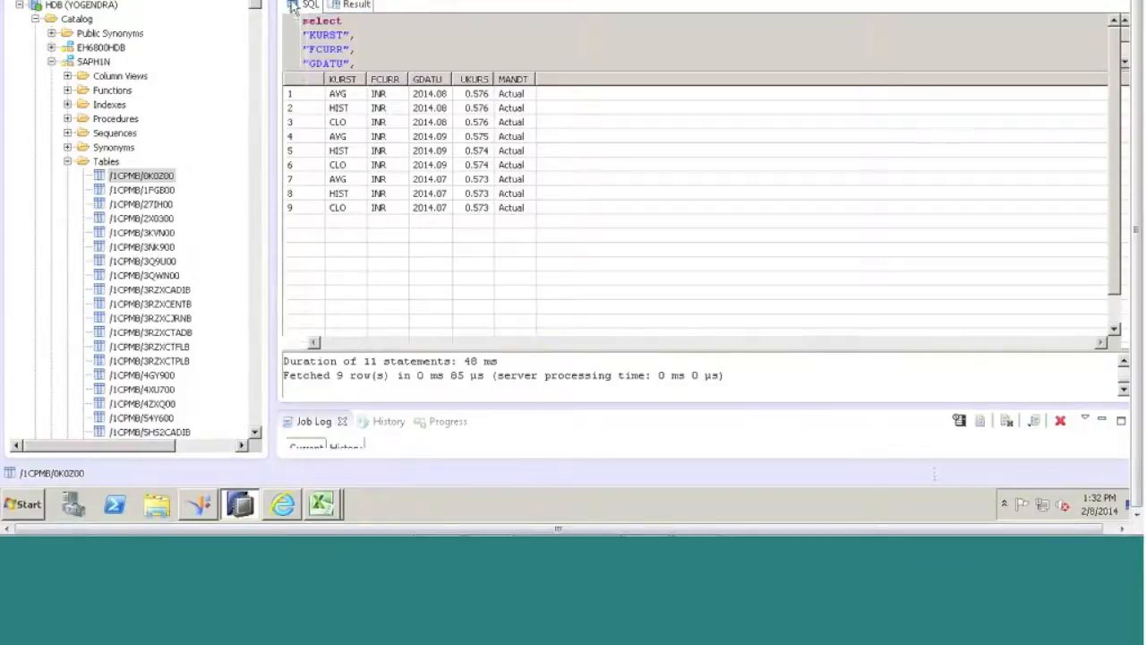
key(ctrl+a)
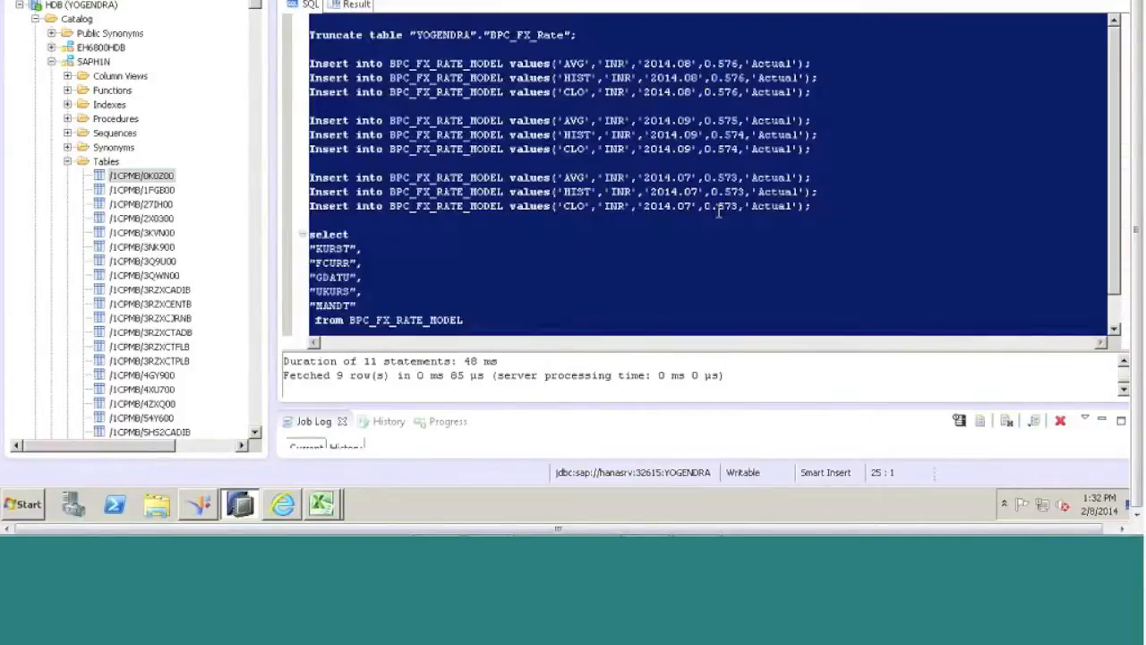
key(F8)
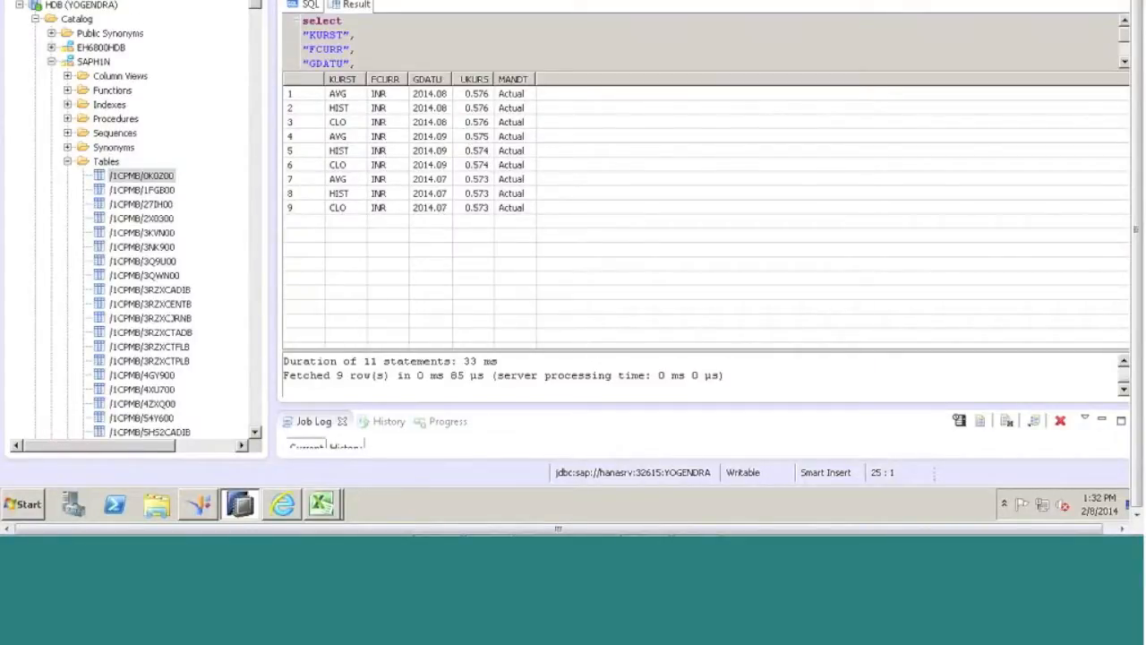
Switch to the Foreign Currency Exchange Rate report in Excel and check the refreshed July to September 2014 INR rates
click(331, 506)
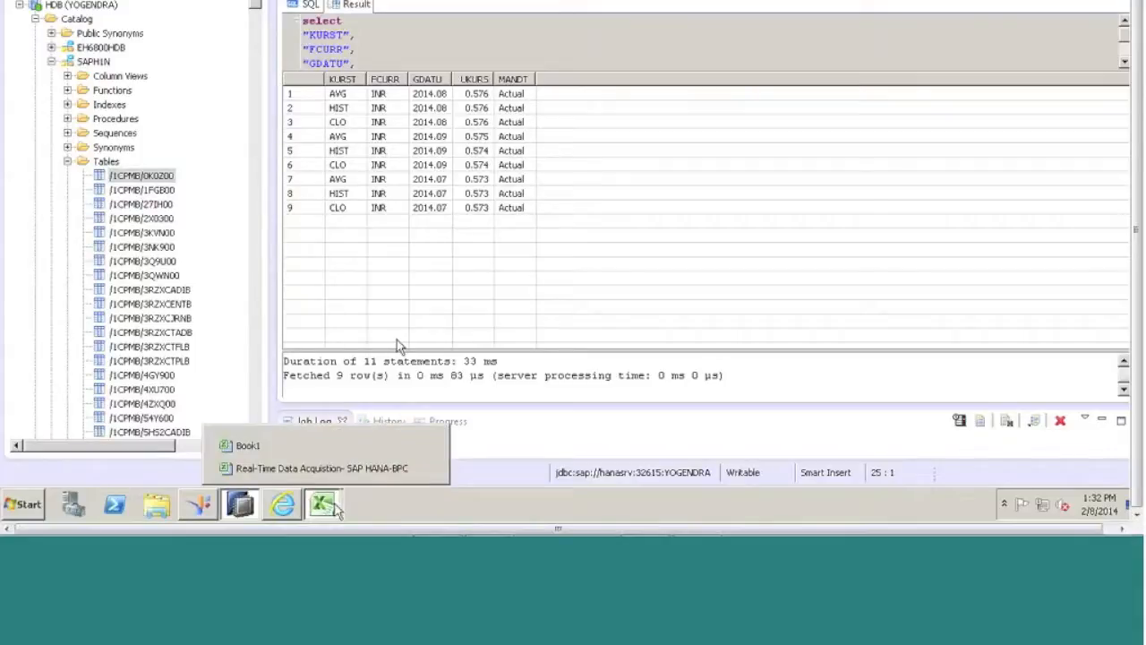
click(342, 469)
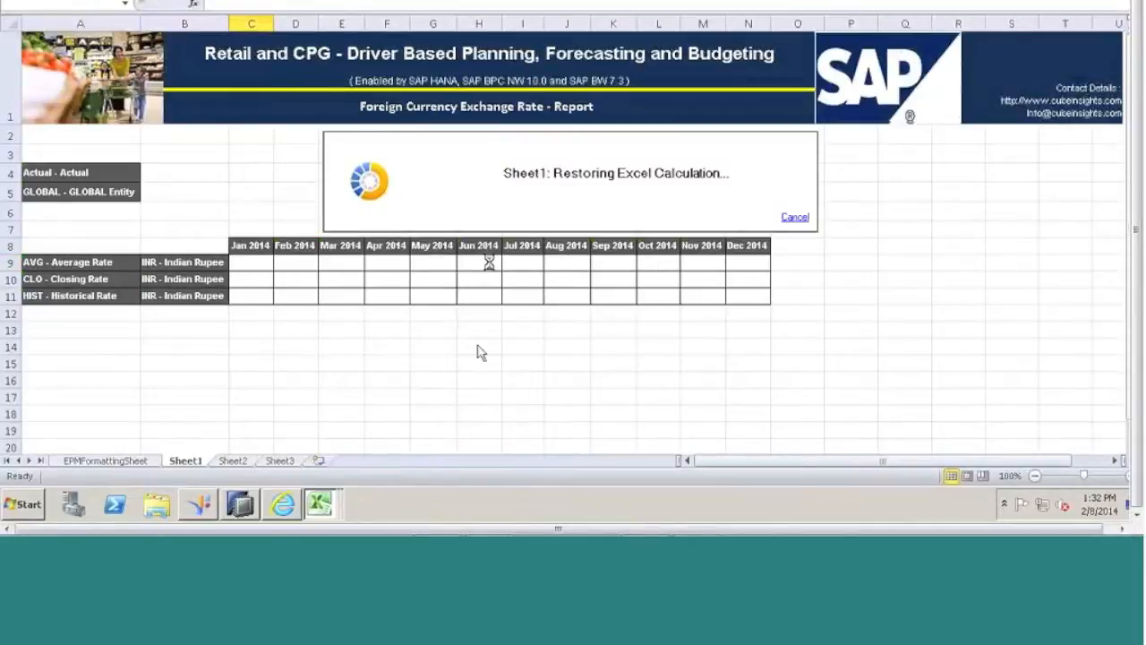
drag(527, 261, 625, 293)
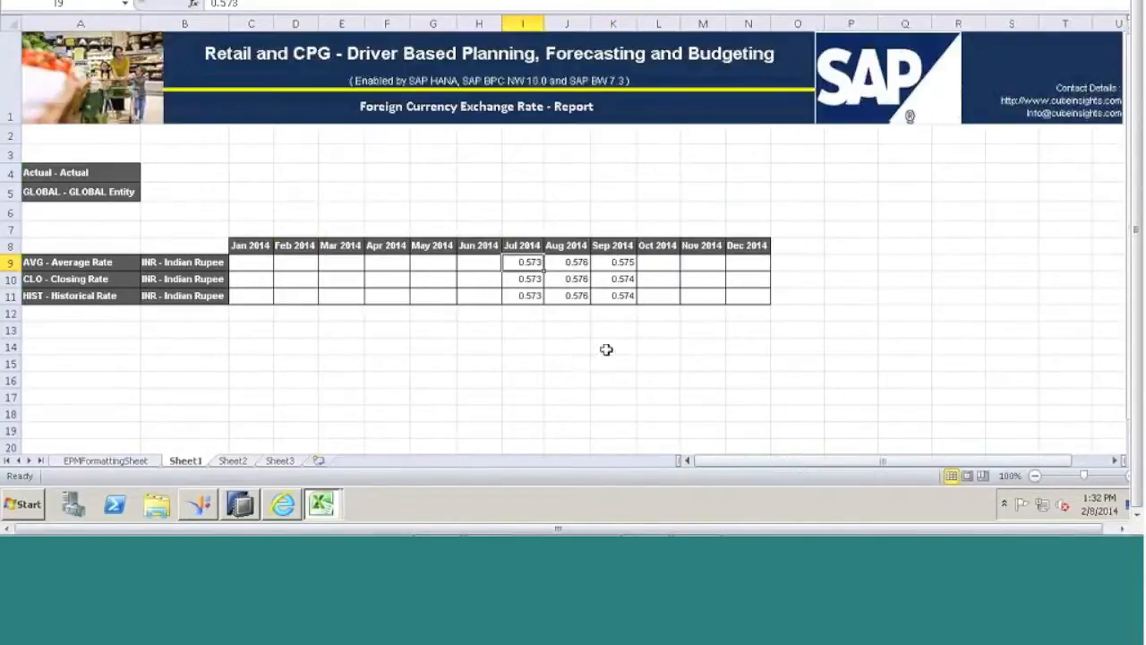
click(569, 363)
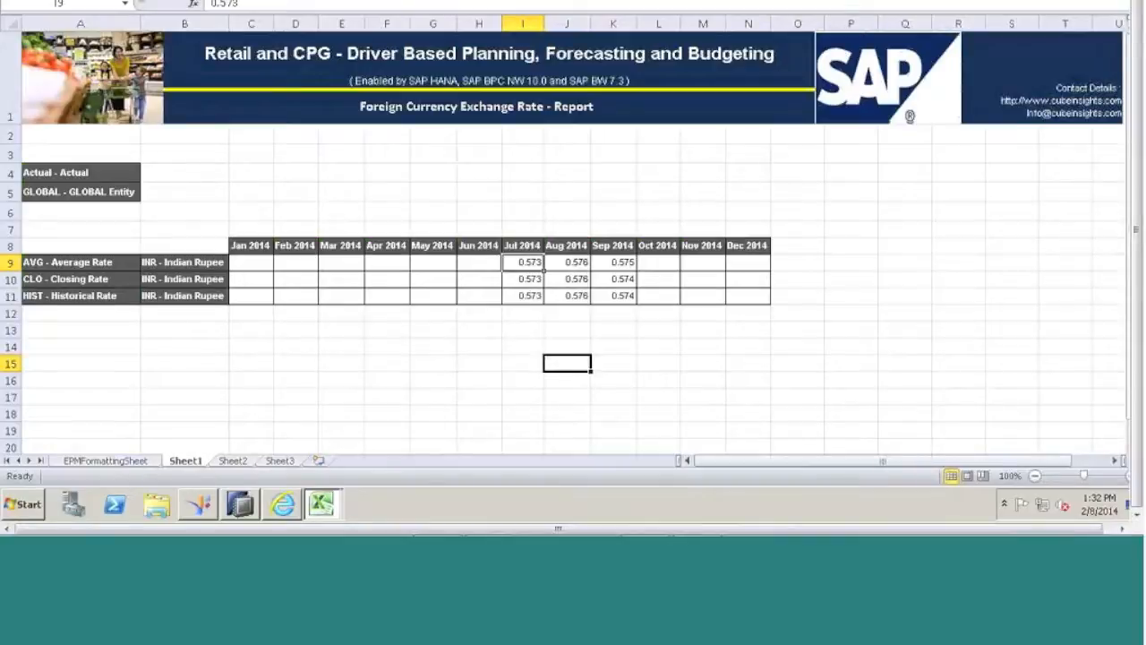
Clear the average, closing and historical INR rates for January to December 2014 and save the data to the model
drag(251, 261, 748, 287)
key(Delete)
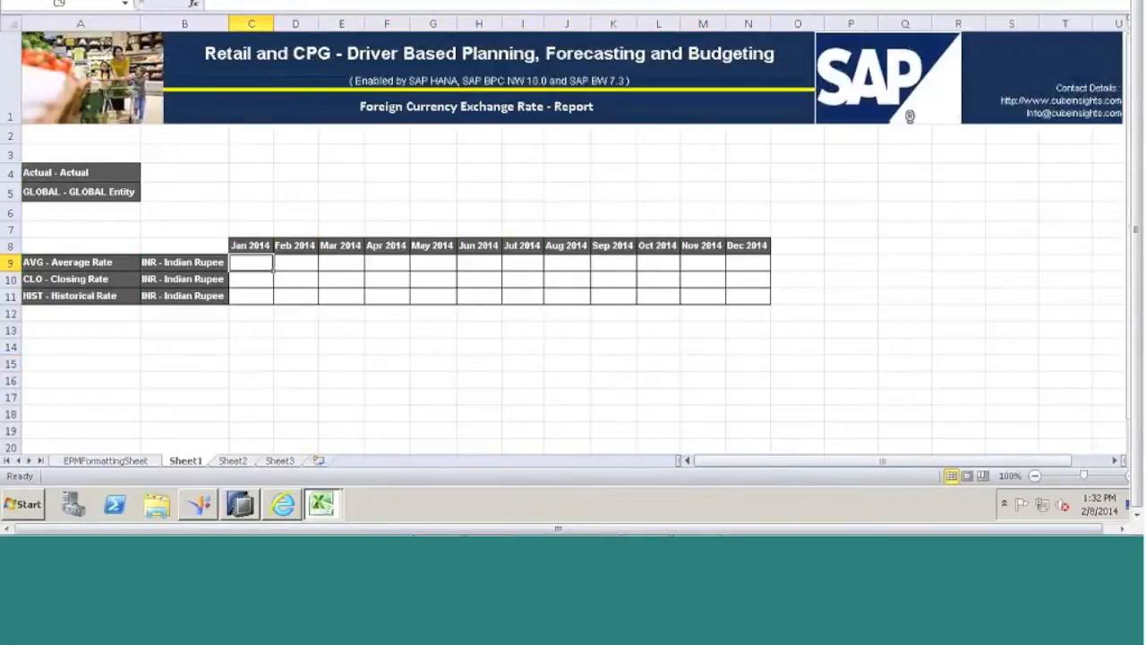
click(603, 238)
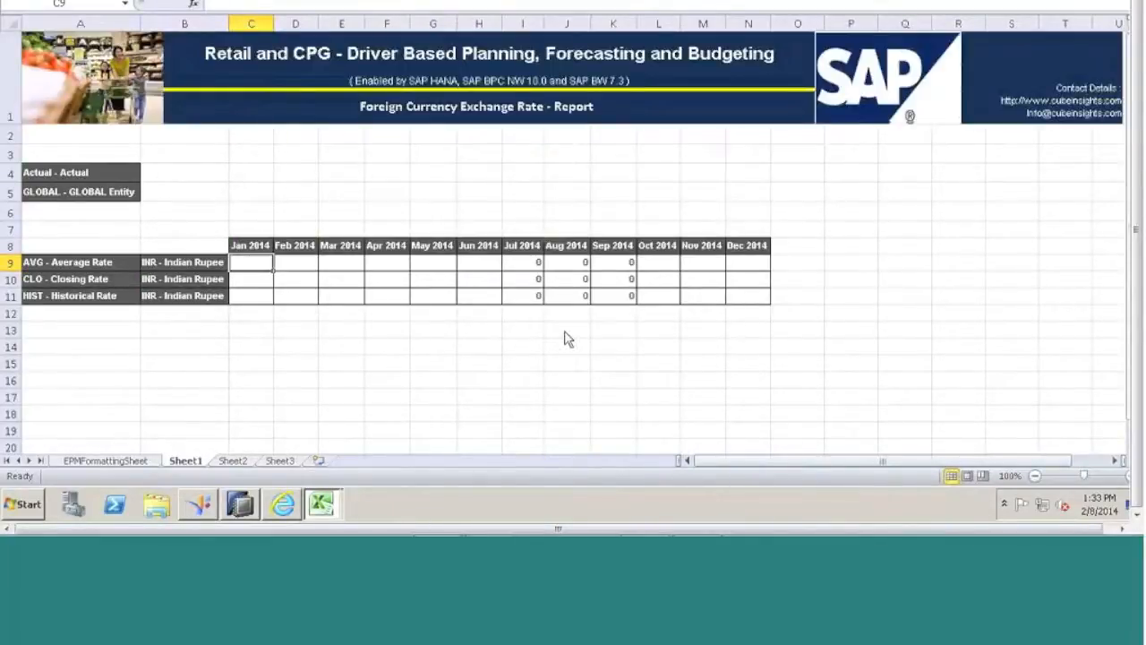
Switch to the SQL script in SAP HANA Studio and set the 2014.08 rates to AVG 0.575, HIST 0.574 and CLO 0.573
mouse_move(244, 506)
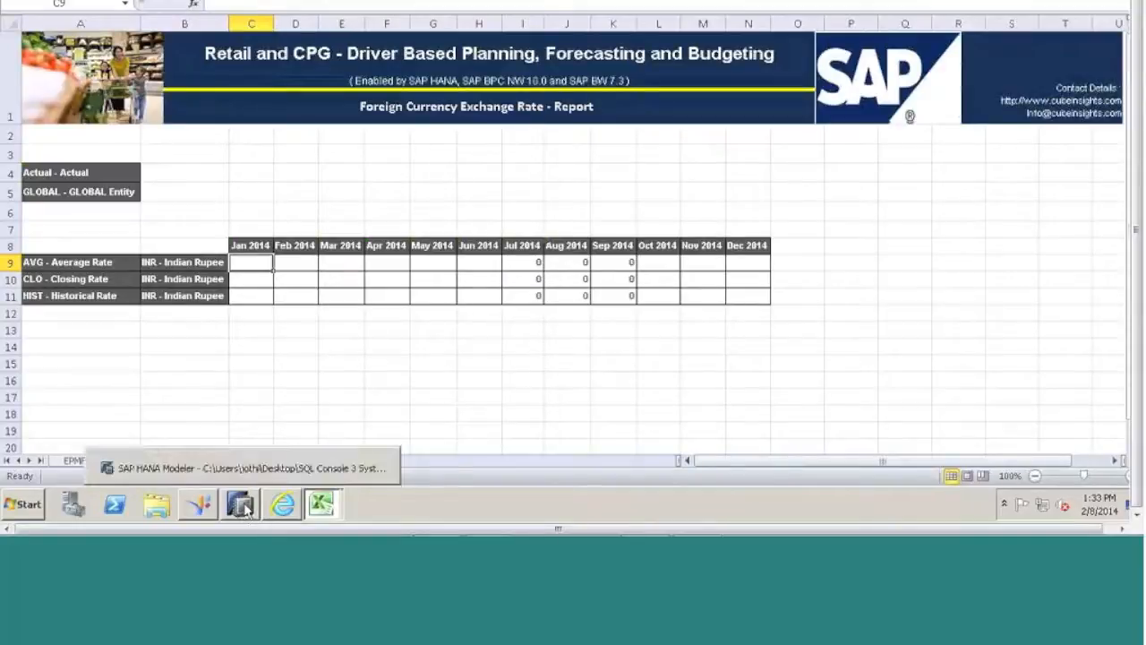
click(253, 469)
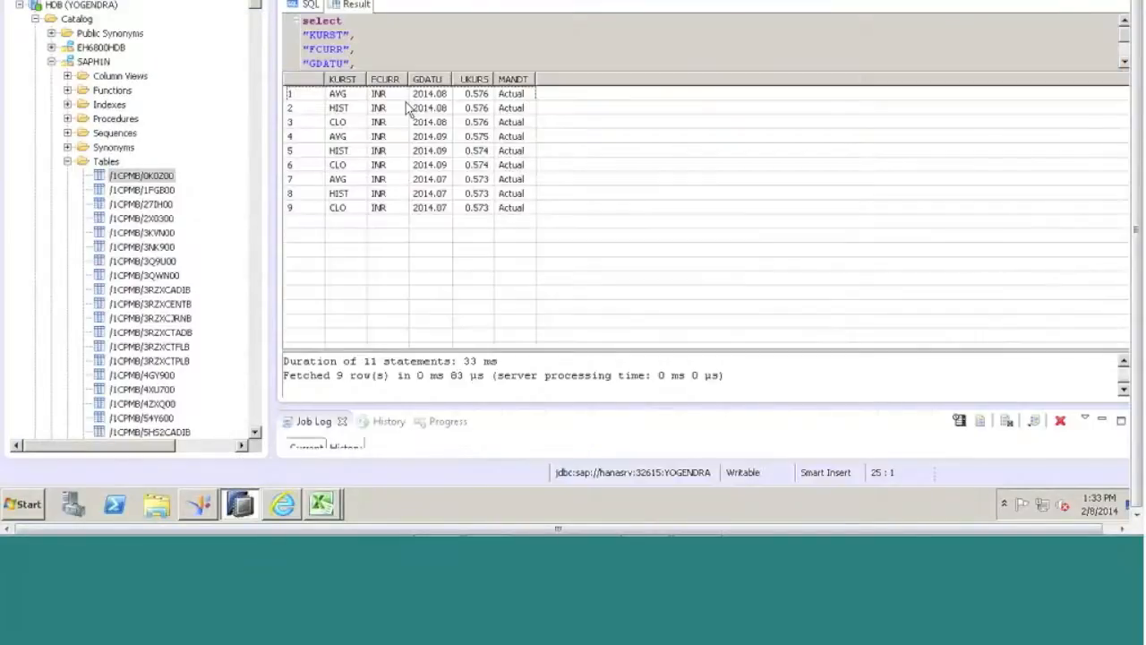
click(306, 4)
click(787, 262)
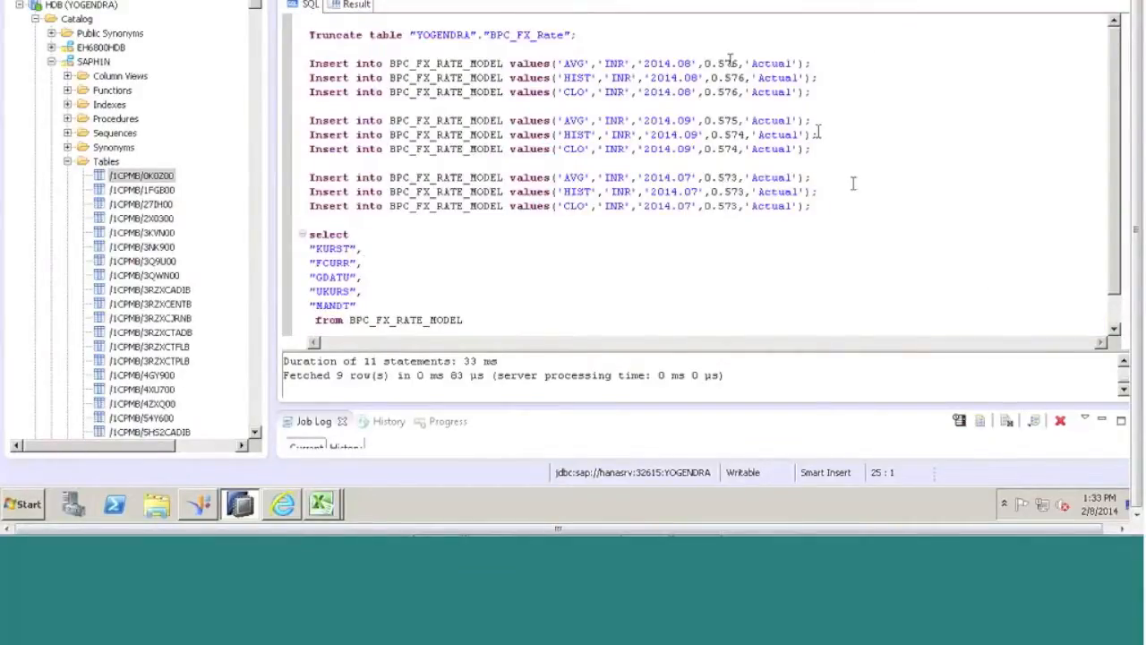
click(730, 63)
key(shift+Right)
text(5)
key(Down)
text(4)
key(Down)
key(Left)
key(Left)
text(3)
Set the 2014.09 rates in the insert statements to AVG 0.475, HIST 0.374 and CLO 0.554
key(Down)
key(Down)
key(Left)
key(Left)
key(shift+Left)
text(4)
key(Down)
key(shift+Left)
text(3)
key(Down)
key(shift+Left)
text(5)
Set the 2014.07 rates to AVG 0.673, HIST 0.773 and CLO 0.873, and run the entire script
key(Down)
key(Down)
key(Left)
key(shift+Left)
text(6)
key(Down)
key(shift+Left)
text(7)
key(Down)
key(Left)
key(shift+Right)
text(8)
key(ctrl+a)
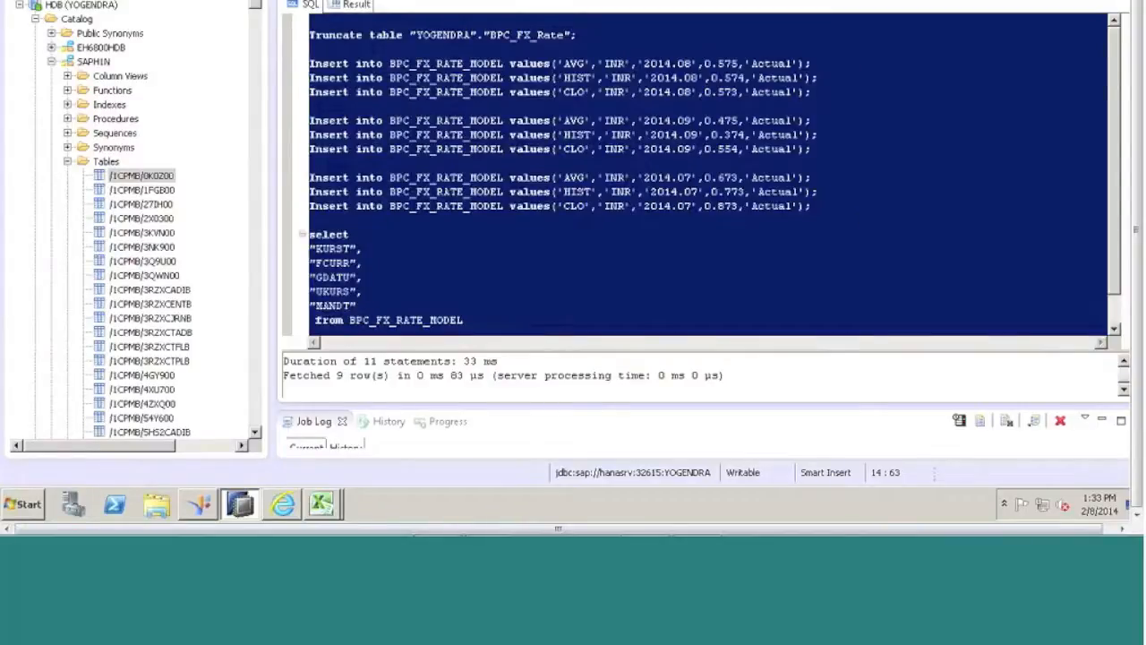
key(F8)
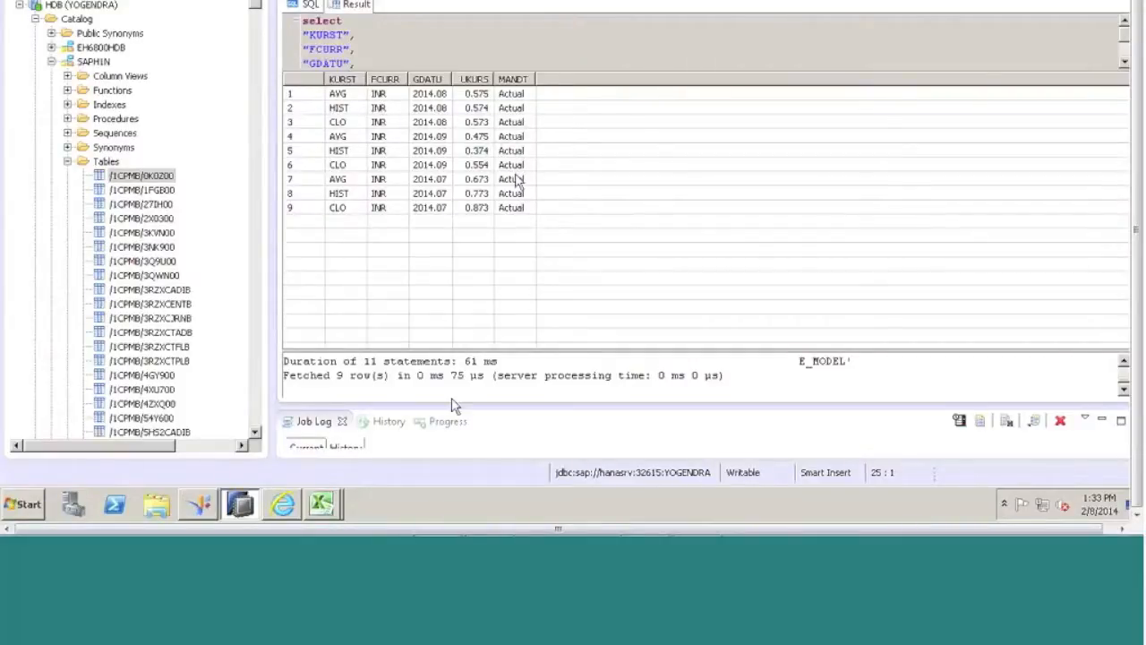
Return to the exchange rate report in Excel and compare its July to September 2014 rates with the edited script values
click(324, 506)
click(320, 468)
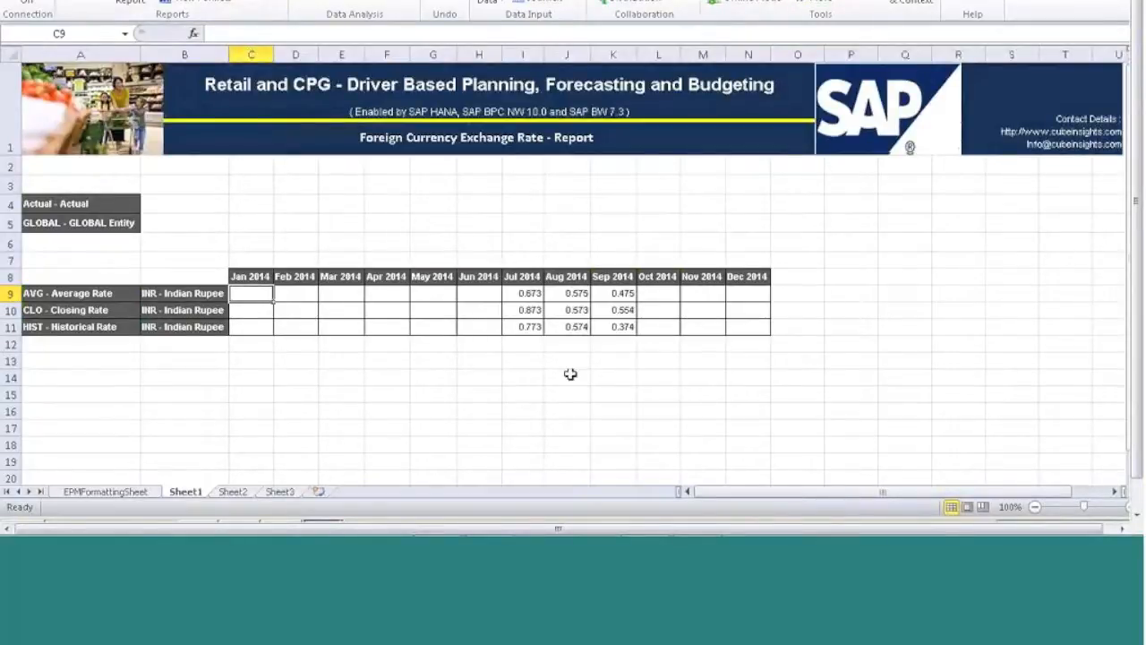
drag(526, 292, 635, 327)
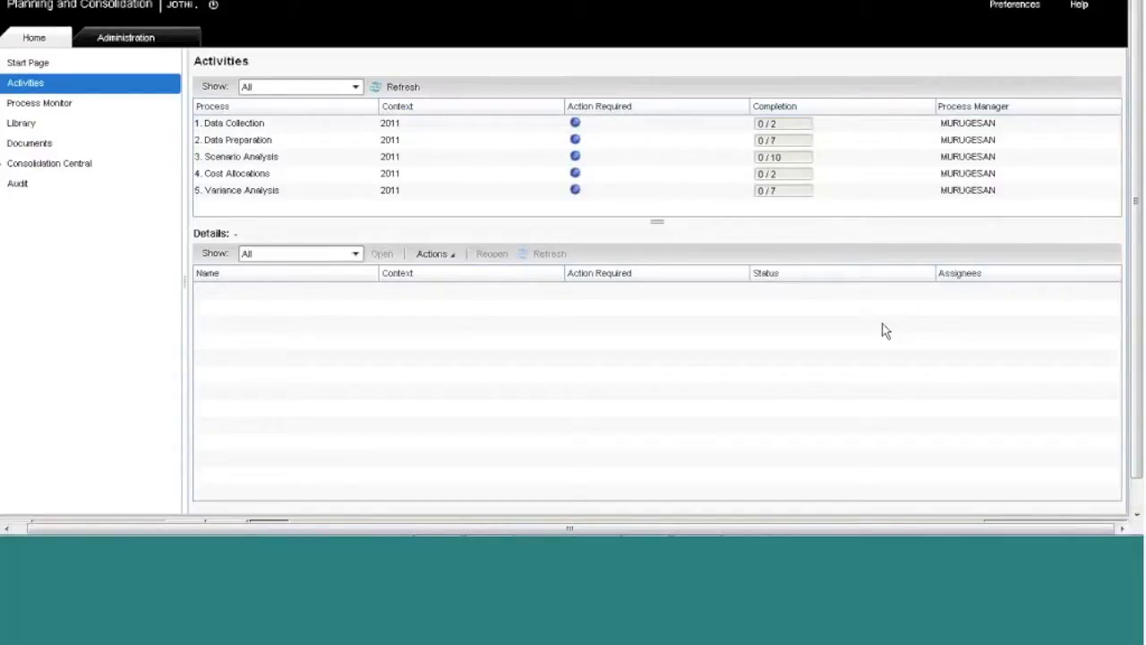
In the Planning and Consolidation web client, open activity 1.1 Upload Actuals of the Data Collection process and launch its upload task
click(234, 123)
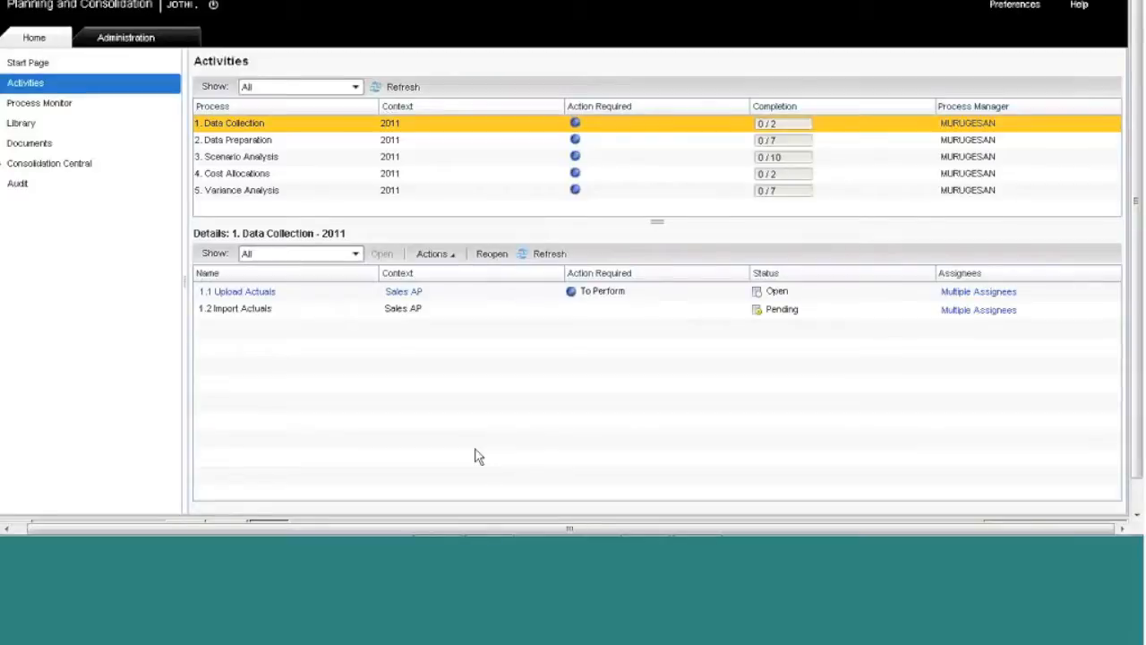
click(483, 291)
click(237, 291)
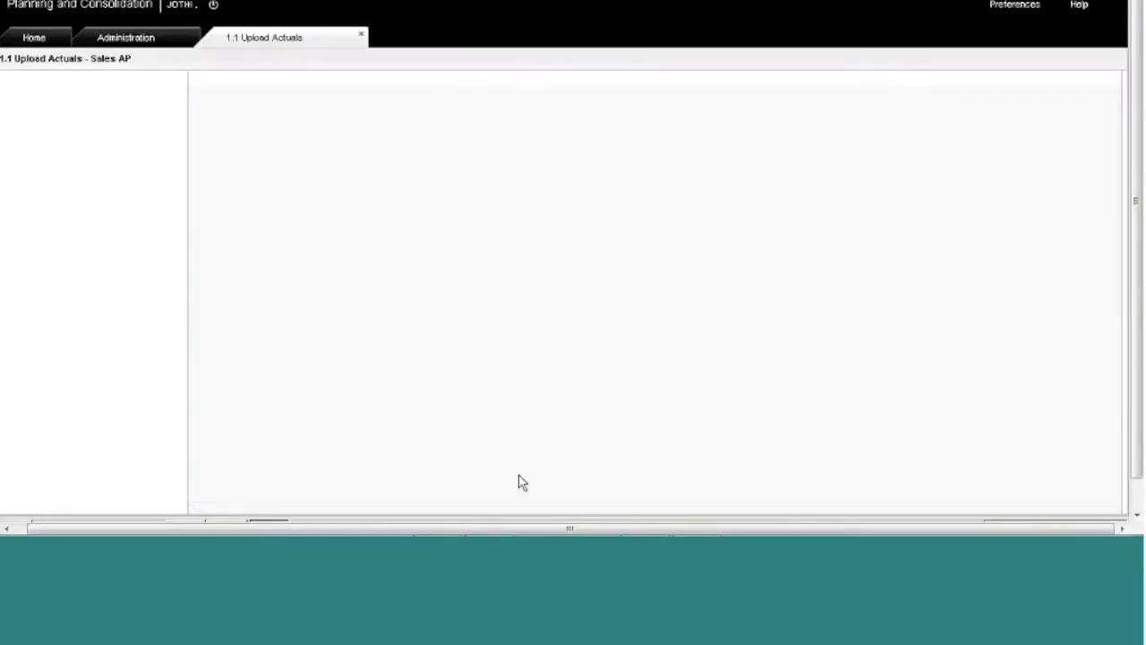
click(80, 137)
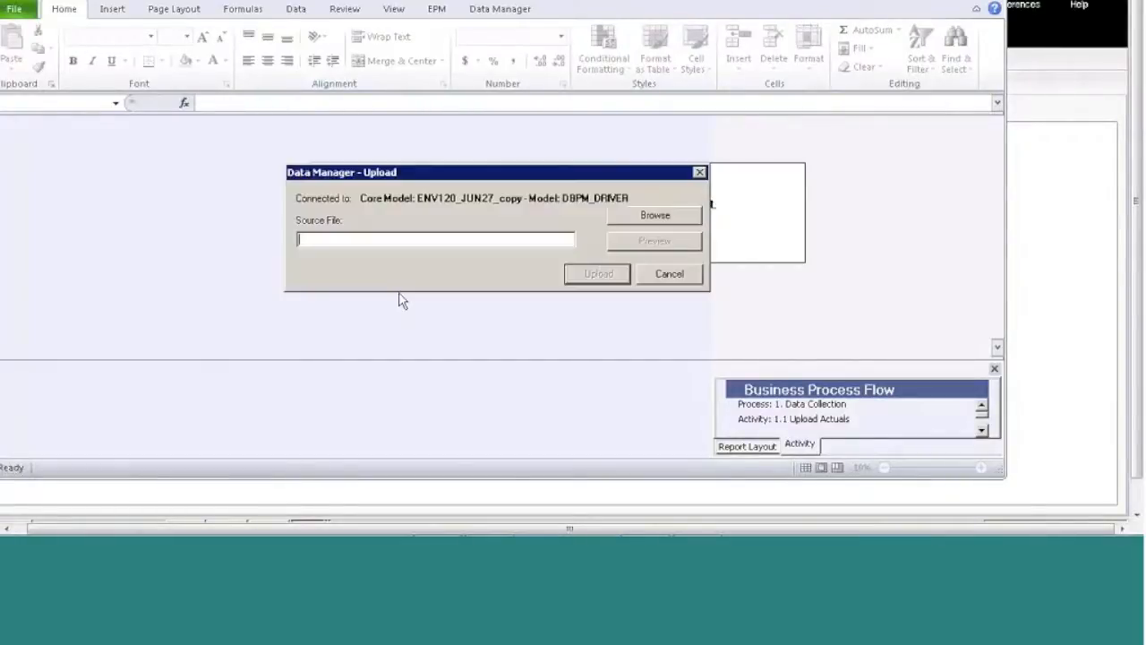
Choose DRIVERS_DATA_AUS_SG_US_2011 from the DBPM_CONSDATAFILE-01092014 folder as the upload source file
click(634, 218)
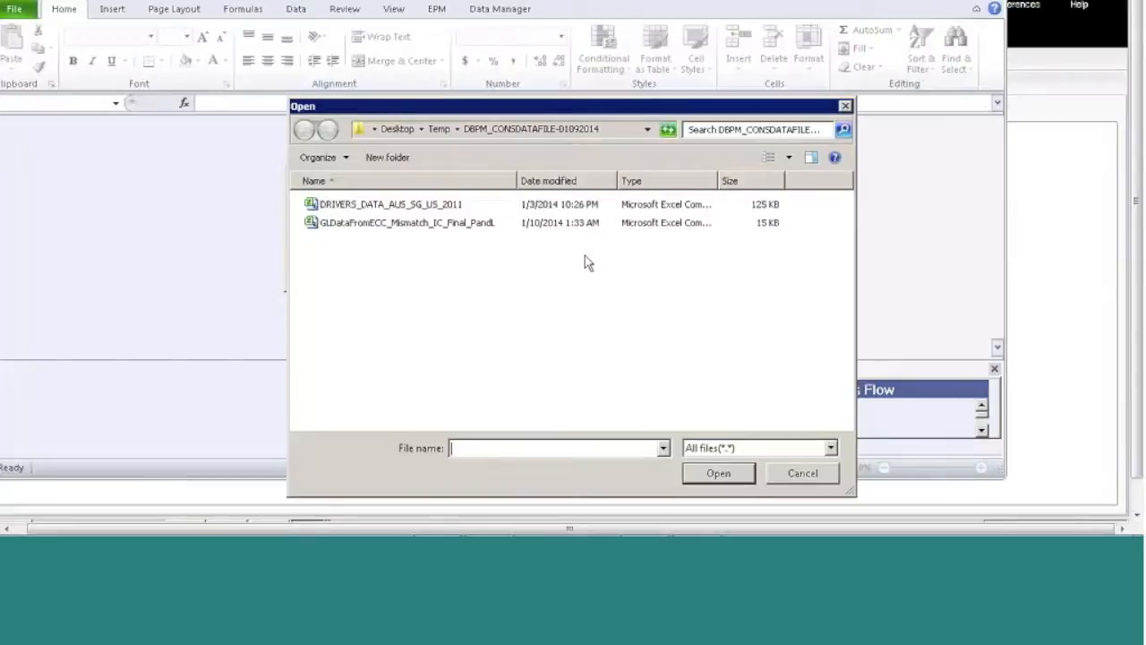
click(428, 208)
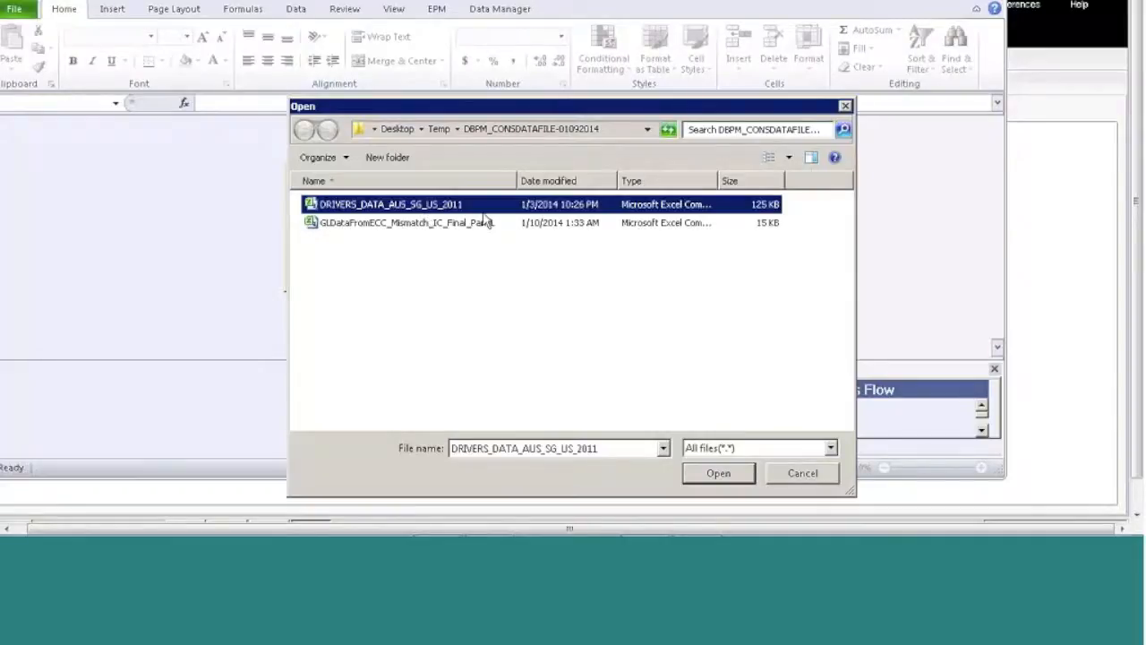
click(722, 474)
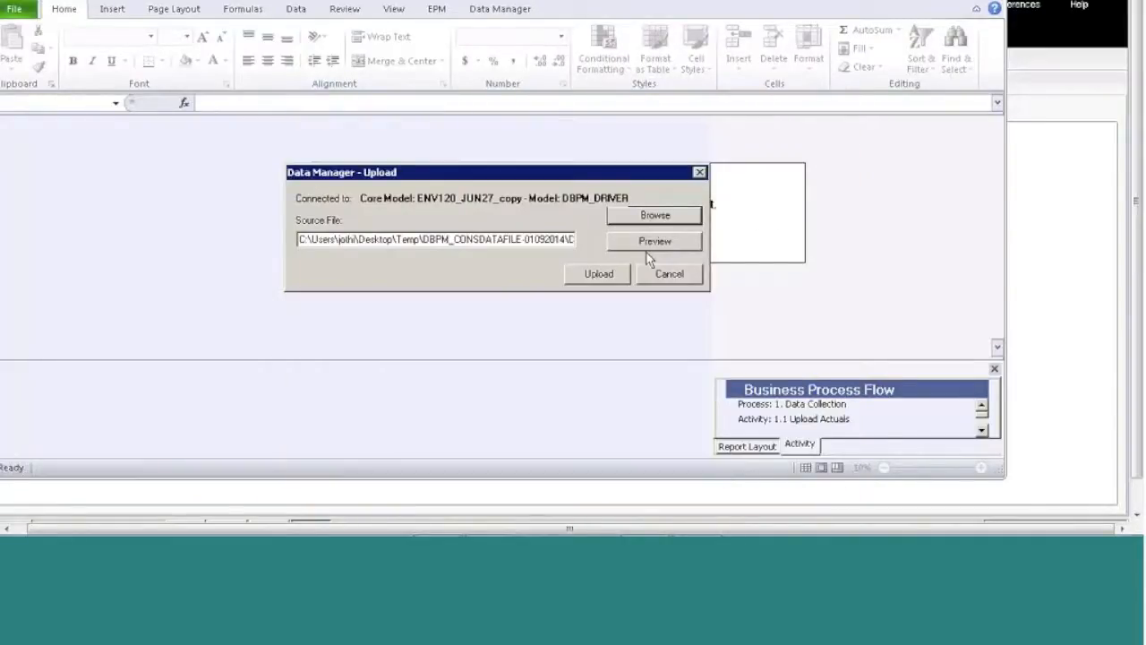
Preview the source file as comma-delimited data, look through its columns up to SIGNEDDATA, and close the preview
click(629, 243)
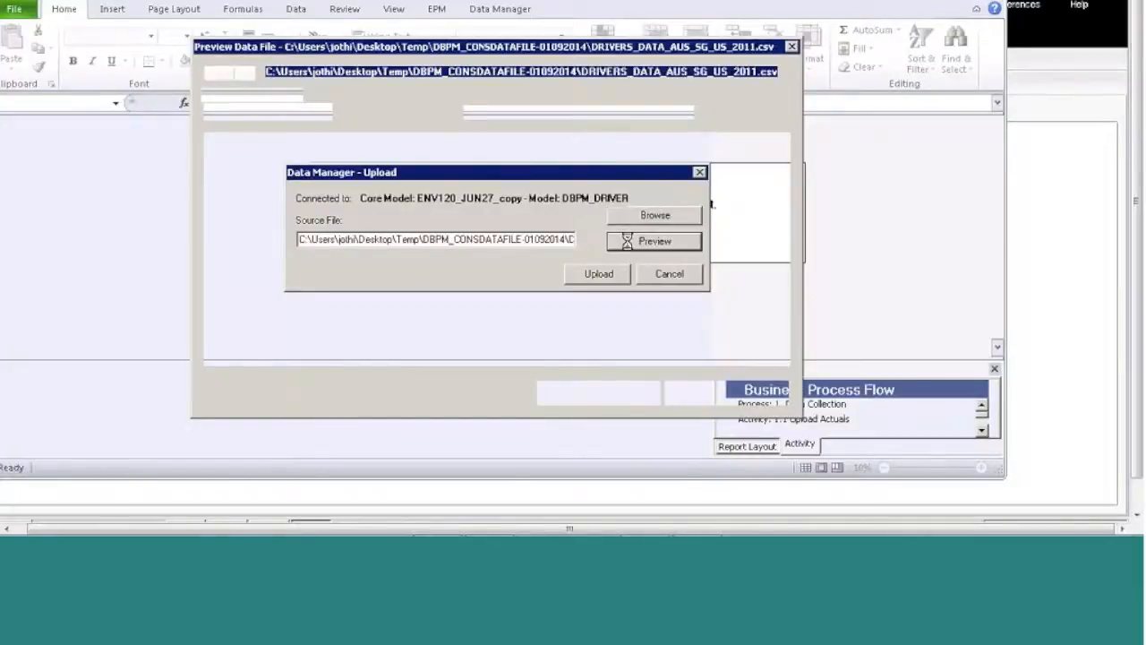
click(320, 112)
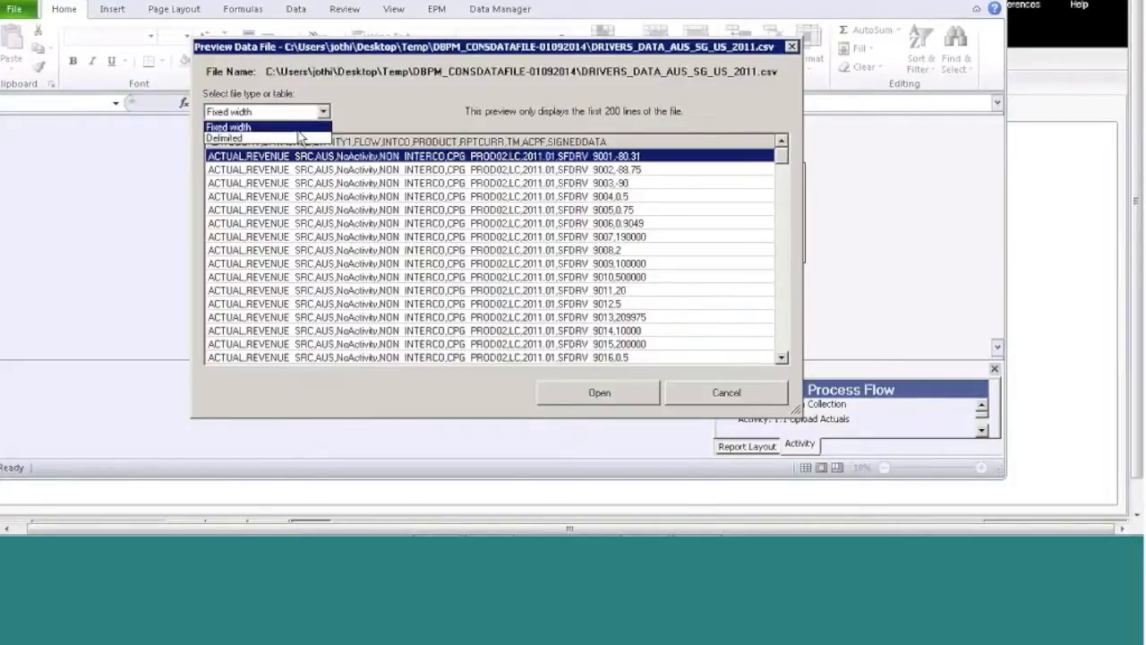
click(300, 138)
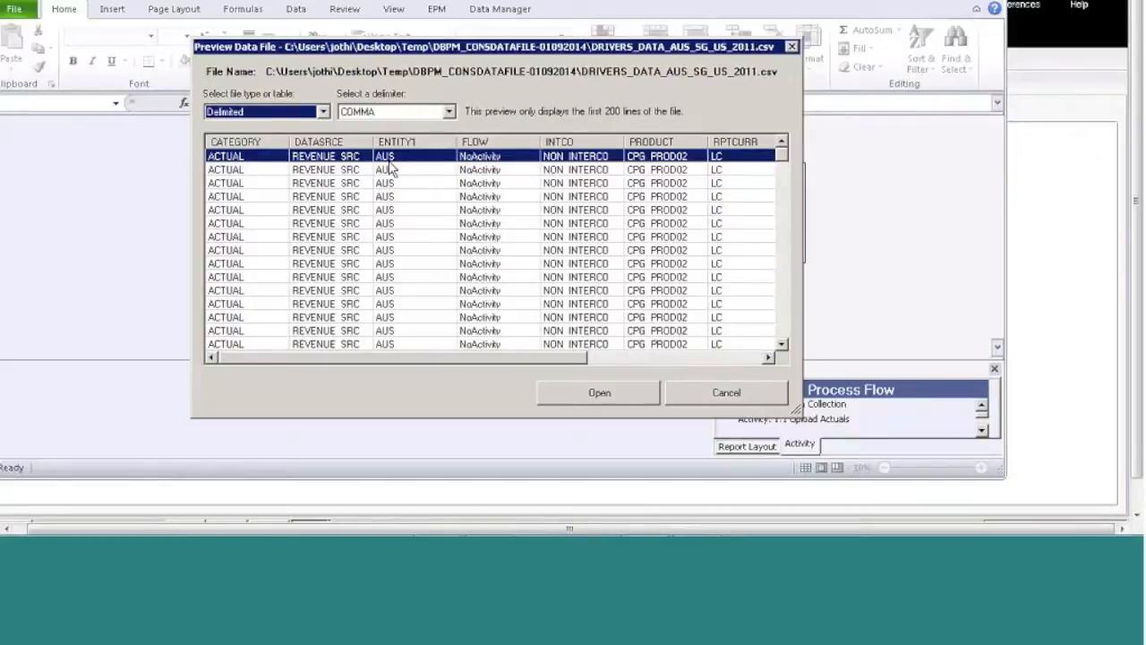
click(624, 361)
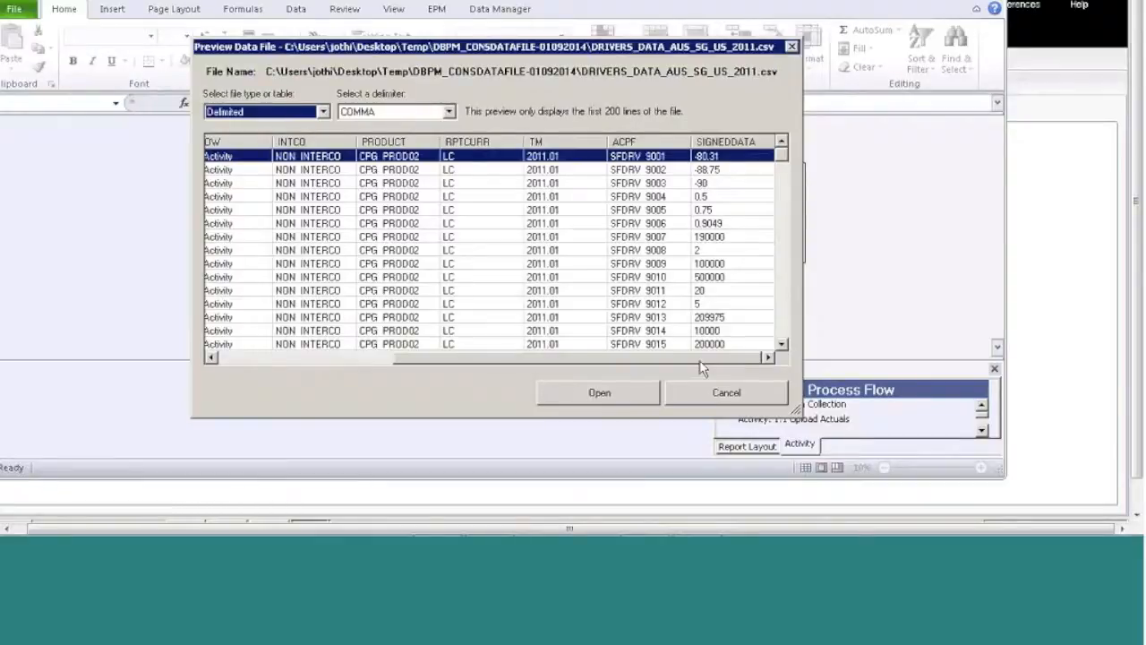
click(716, 392)
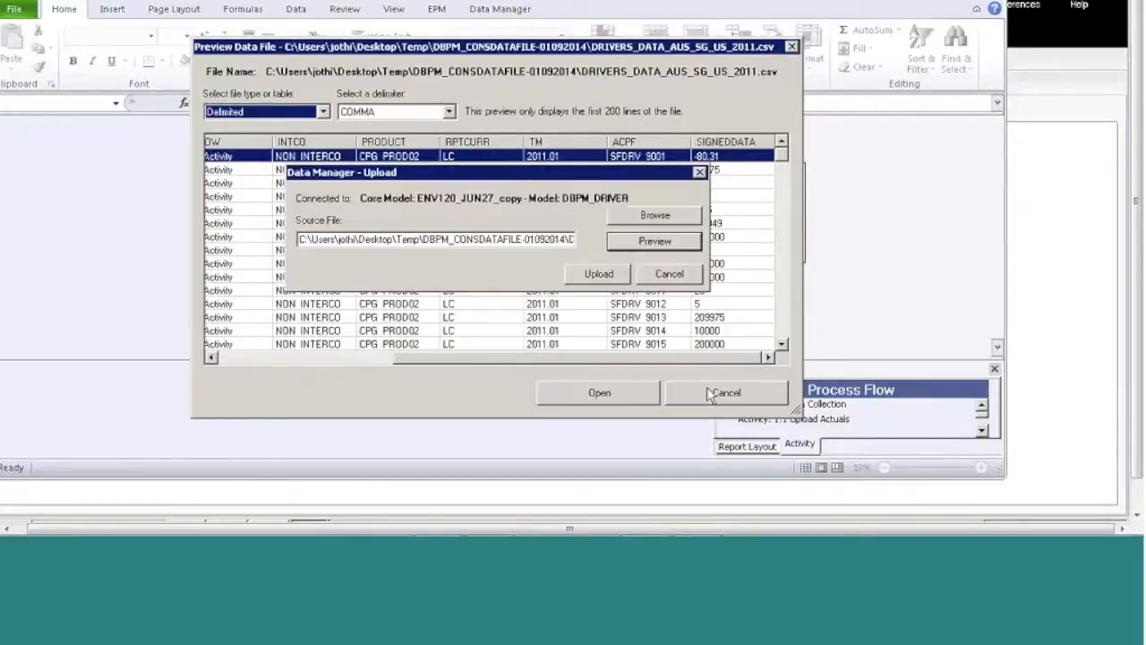
Upload the file to the DBPM_DRIVER folder on the server as DRIVERS_DATA_AUS_SG_US_2011.csv, replacing the existing file
click(600, 274)
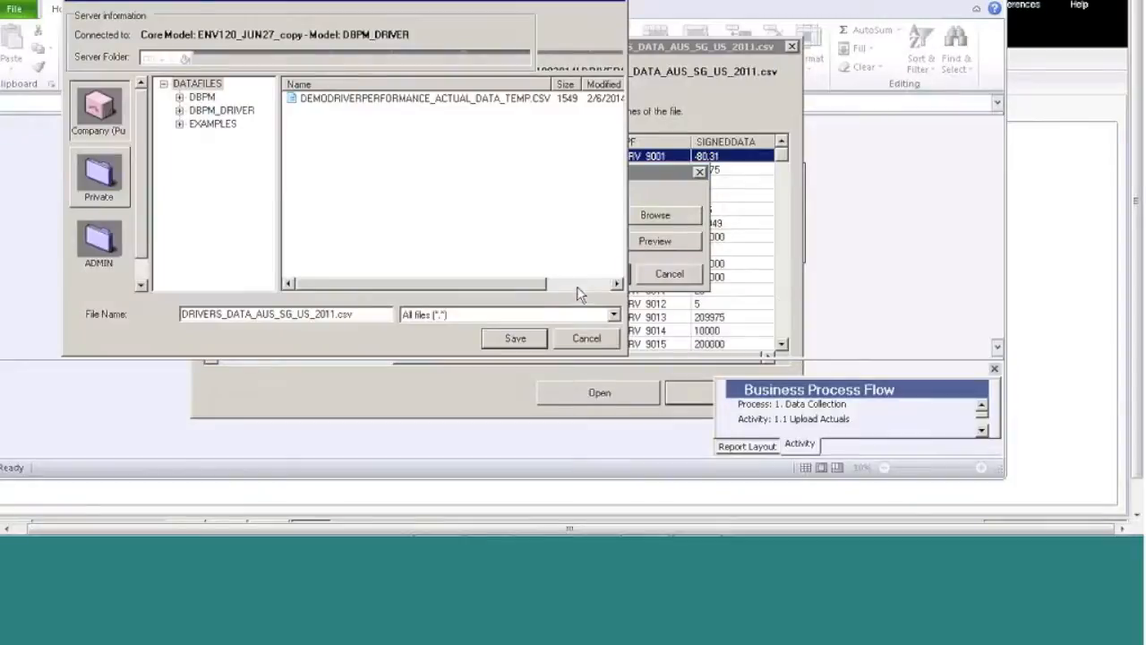
click(240, 115)
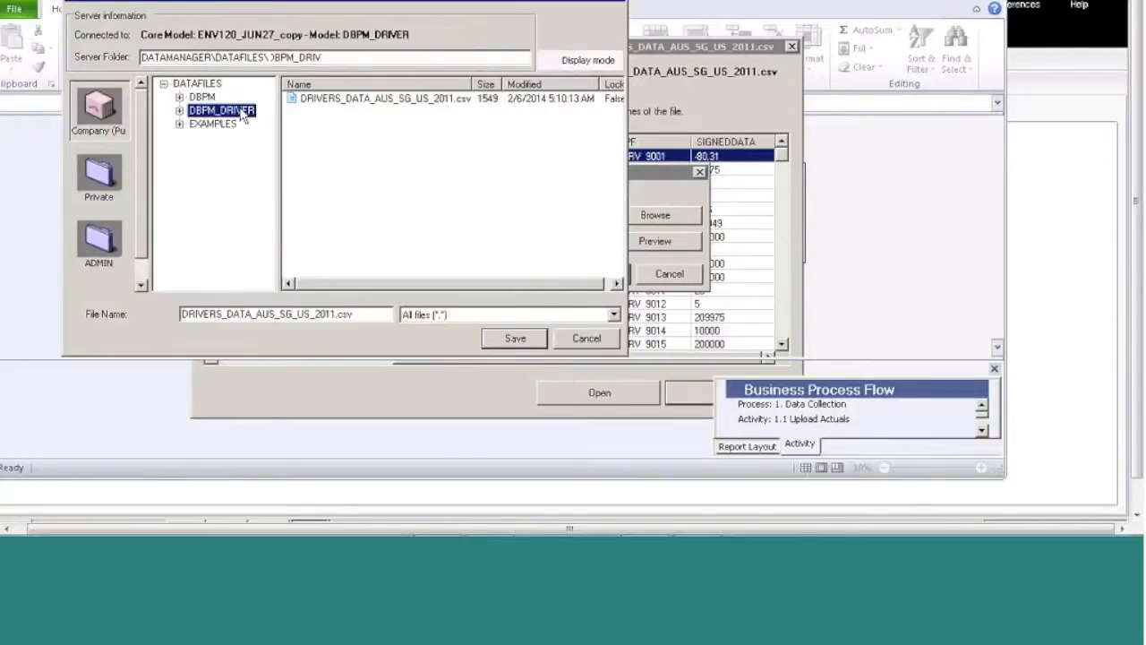
click(516, 339)
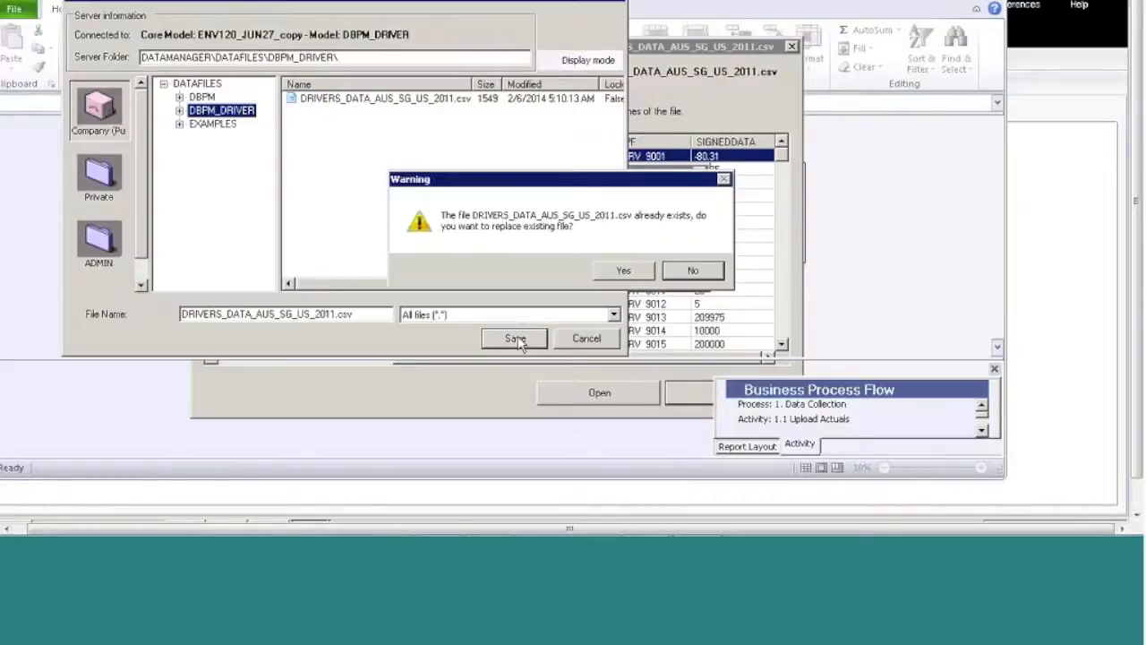
click(605, 272)
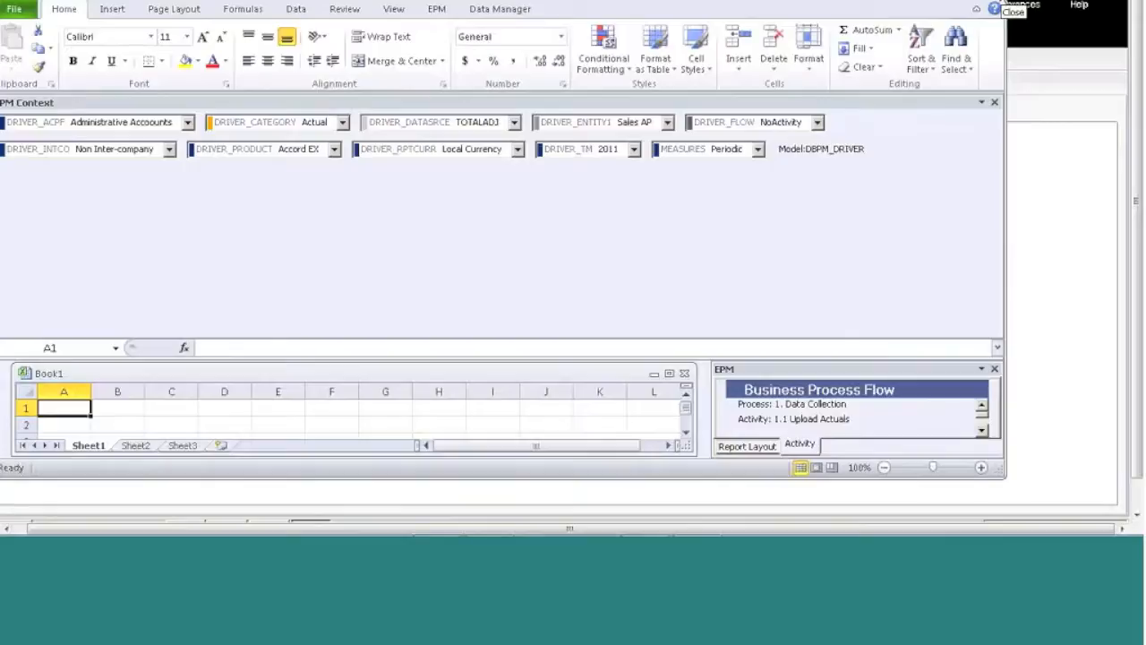
Close the upload workbook, mark the Upload Actuals activity complete, and return to the activities list
click(1001, 5)
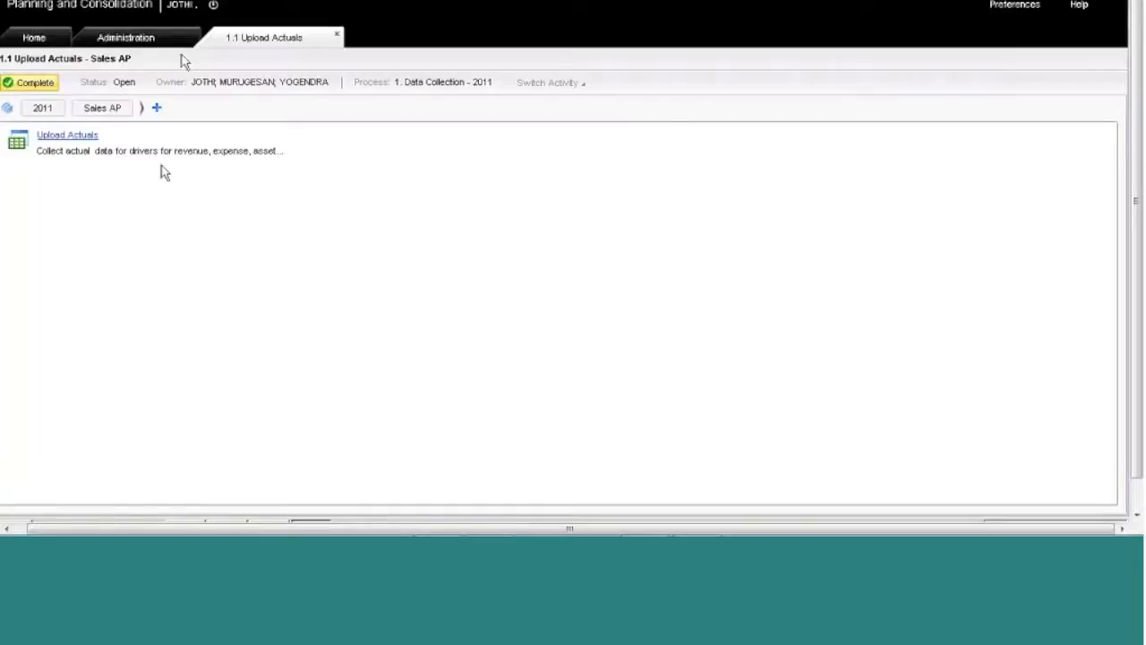
click(29, 89)
click(337, 35)
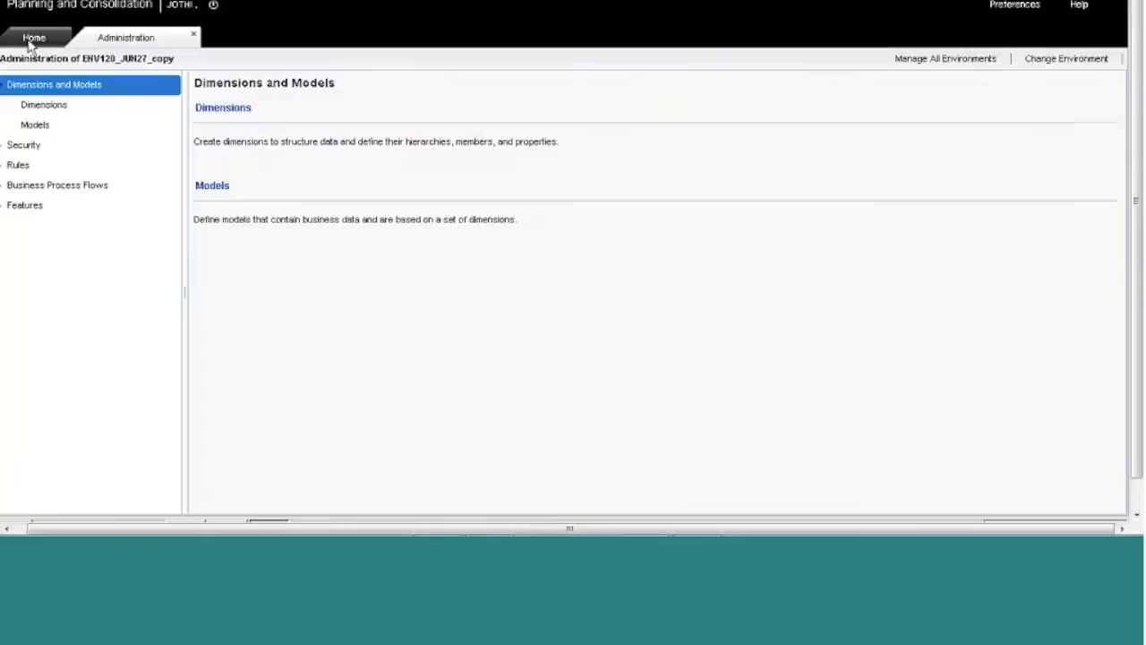
click(32, 42)
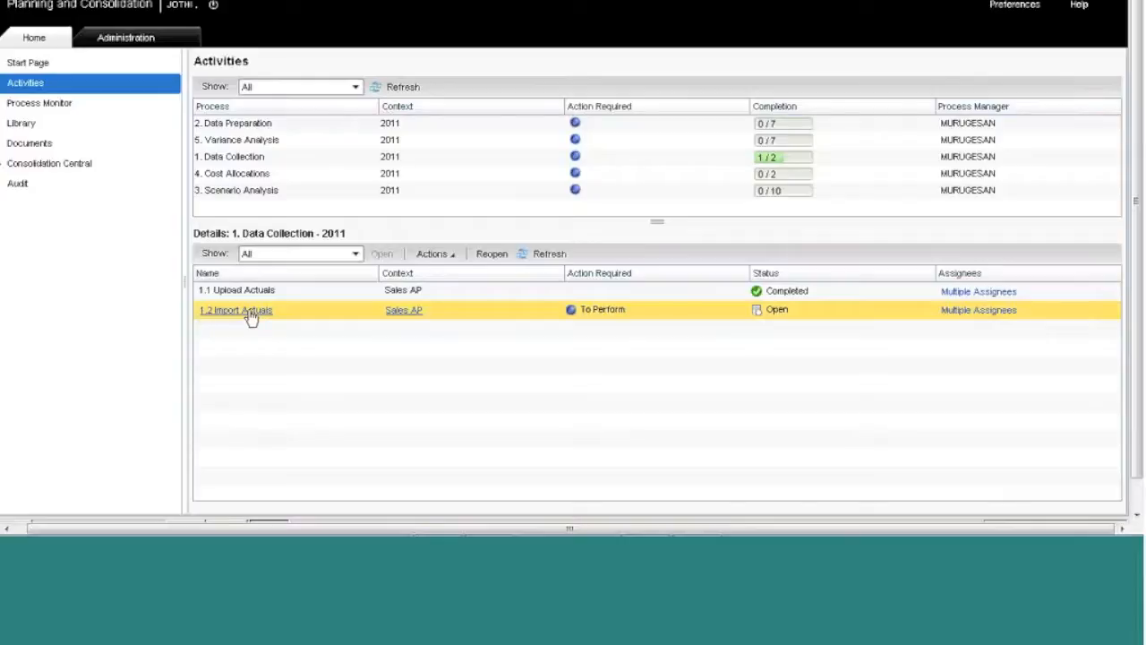
Open the 1.2 Import Actuals activity, start Import Actuals, and choose DRIVERS_DATA_AUS_SG_US_2011.csv from the DBPM_DRIVER folder as the import file
click(251, 312)
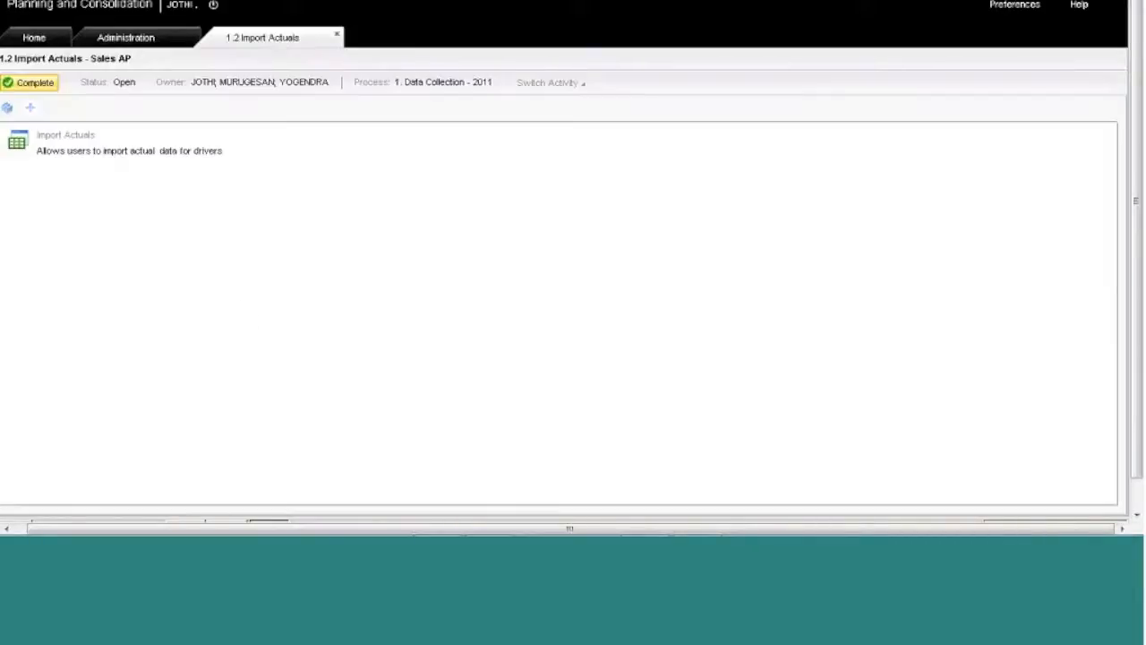
click(92, 136)
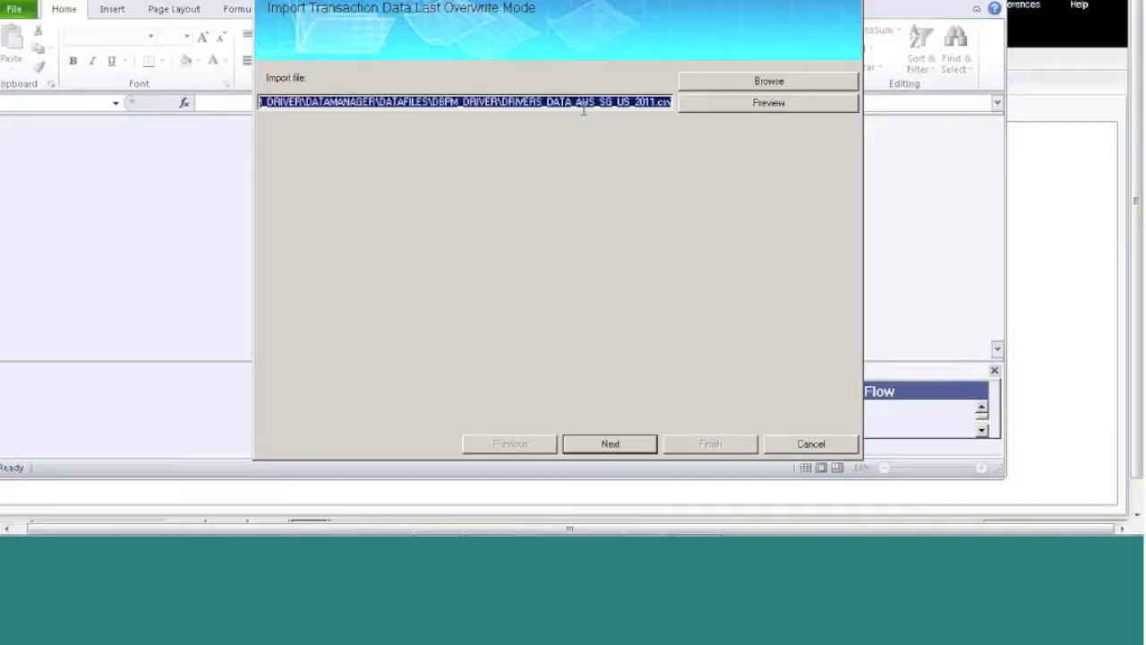
click(728, 82)
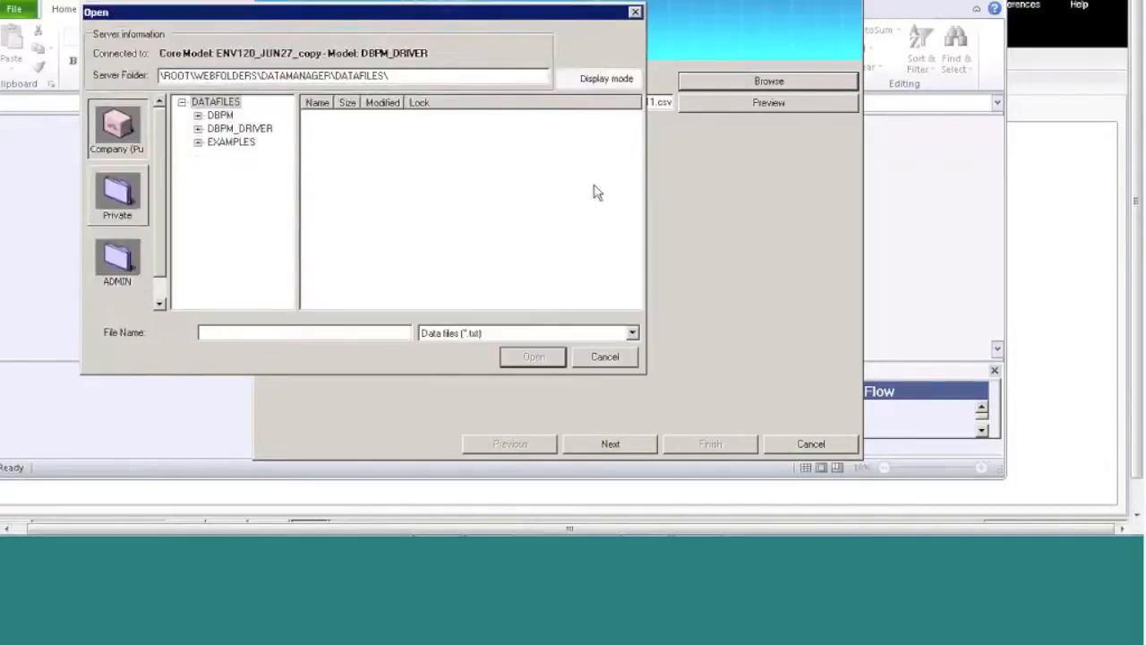
click(240, 129)
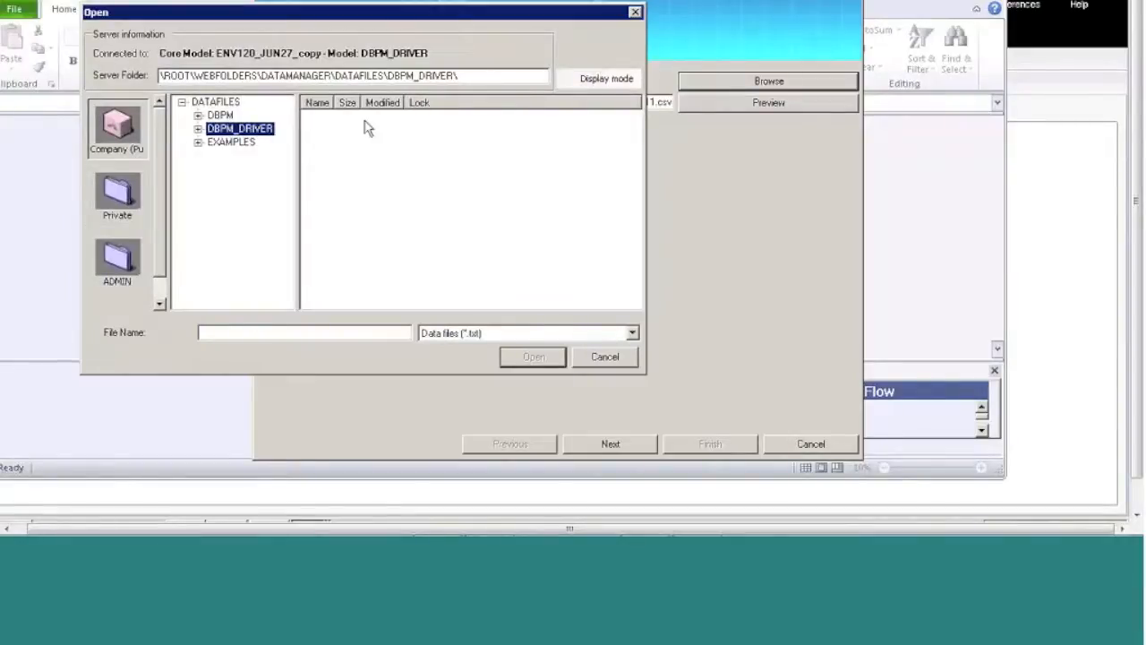
click(447, 333)
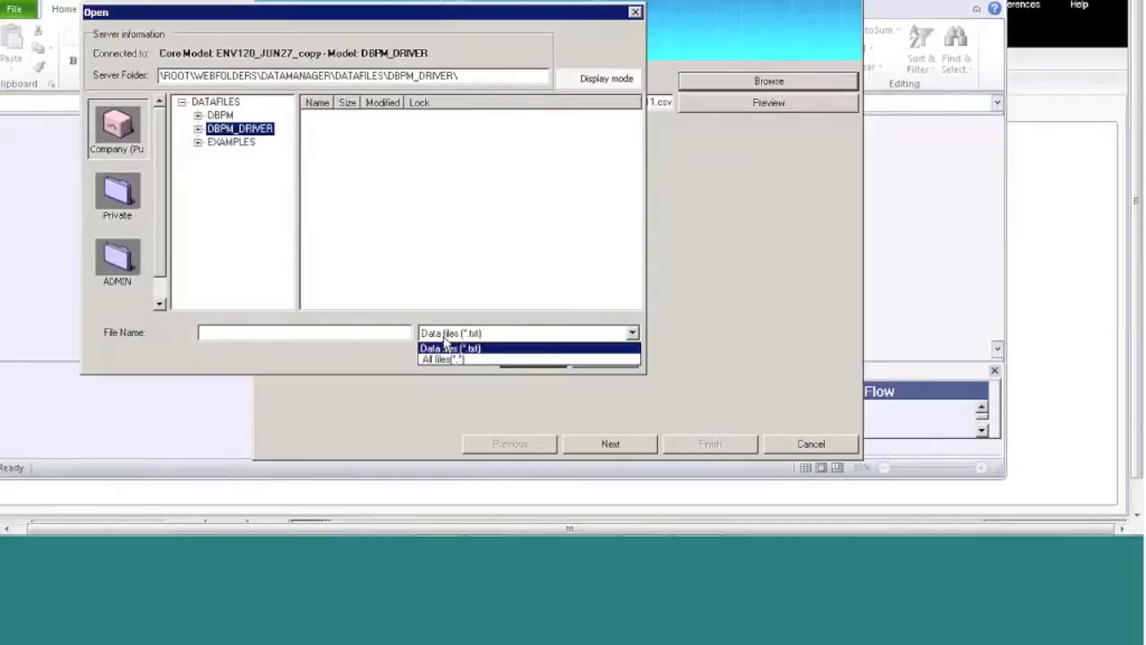
click(440, 359)
click(412, 123)
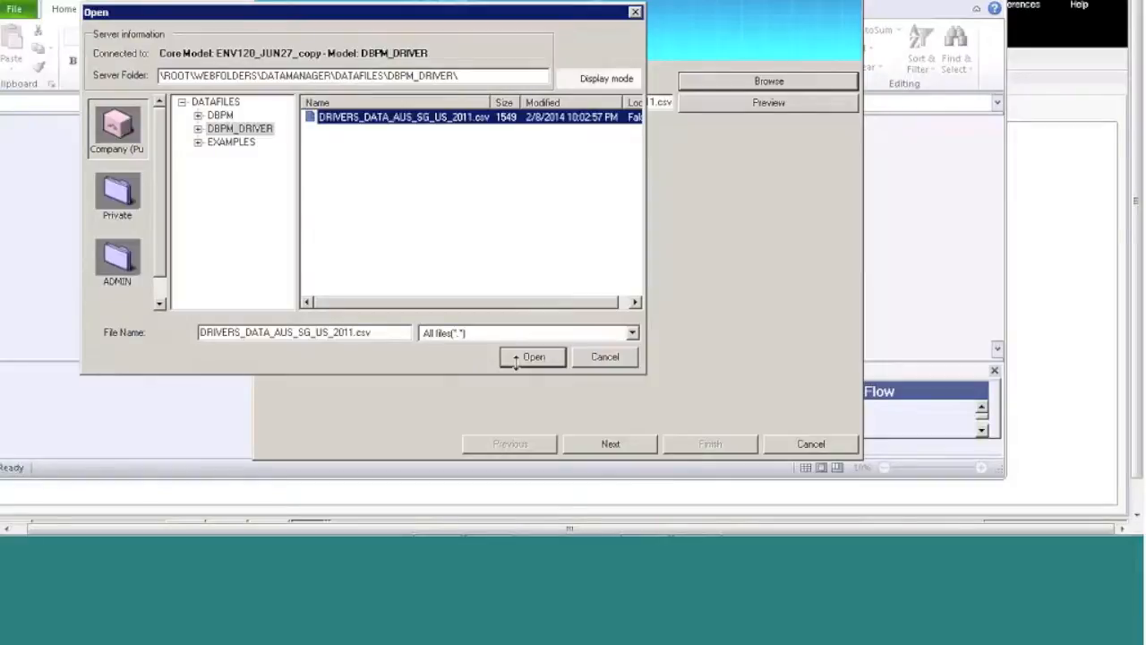
click(533, 356)
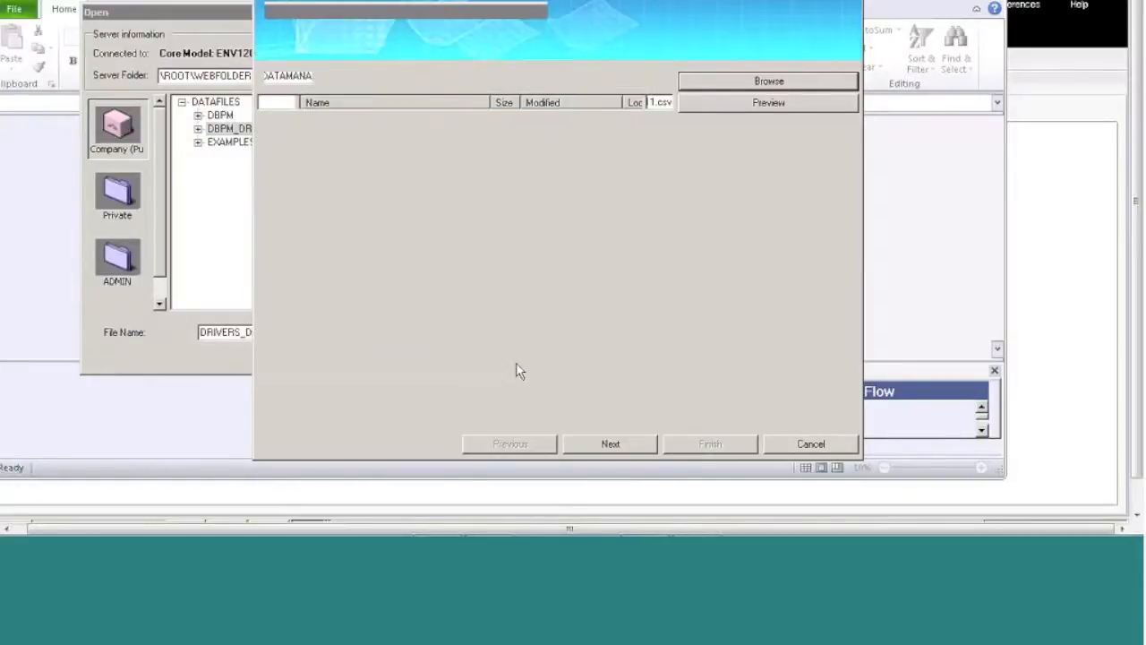
Preview the import file as comma-delimited data, look across its columns, and close the preview
click(742, 103)
click(323, 111)
click(273, 136)
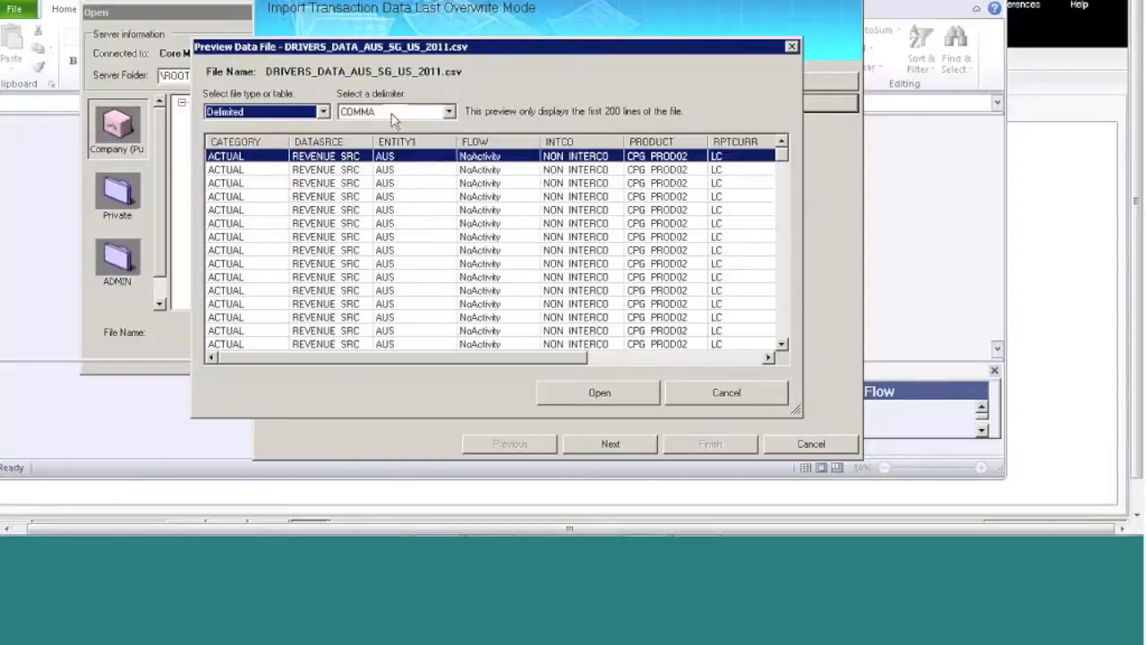
click(617, 359)
click(721, 394)
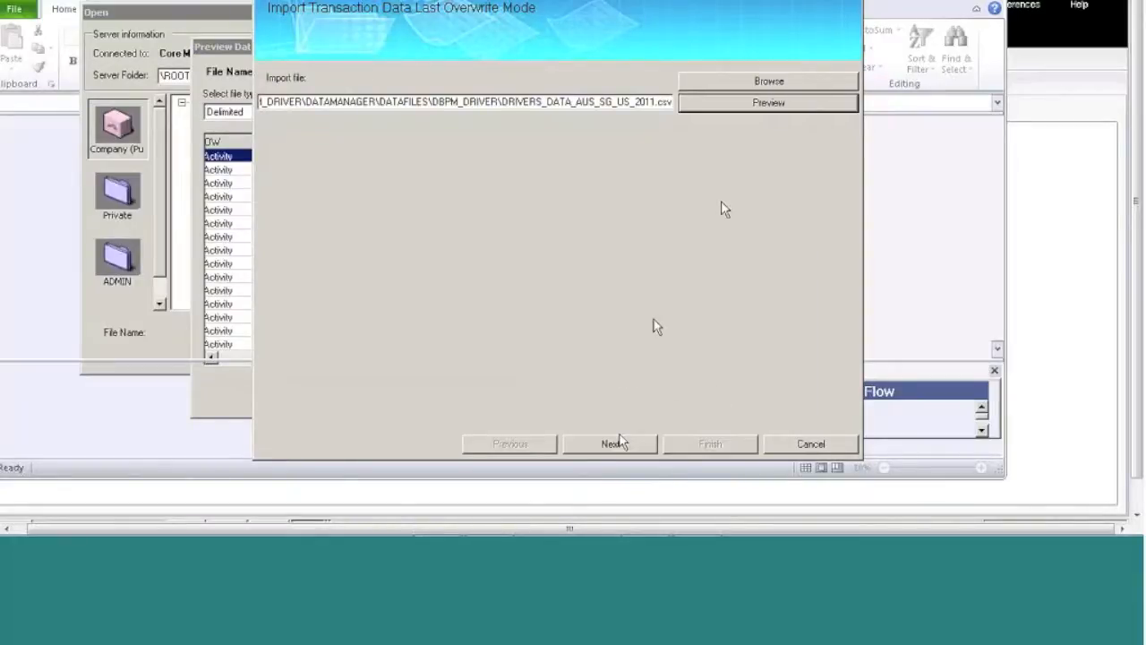
Choose DRIVERS_TRF.xls from the DBPM_DRIVER folder as the transformation file
click(614, 443)
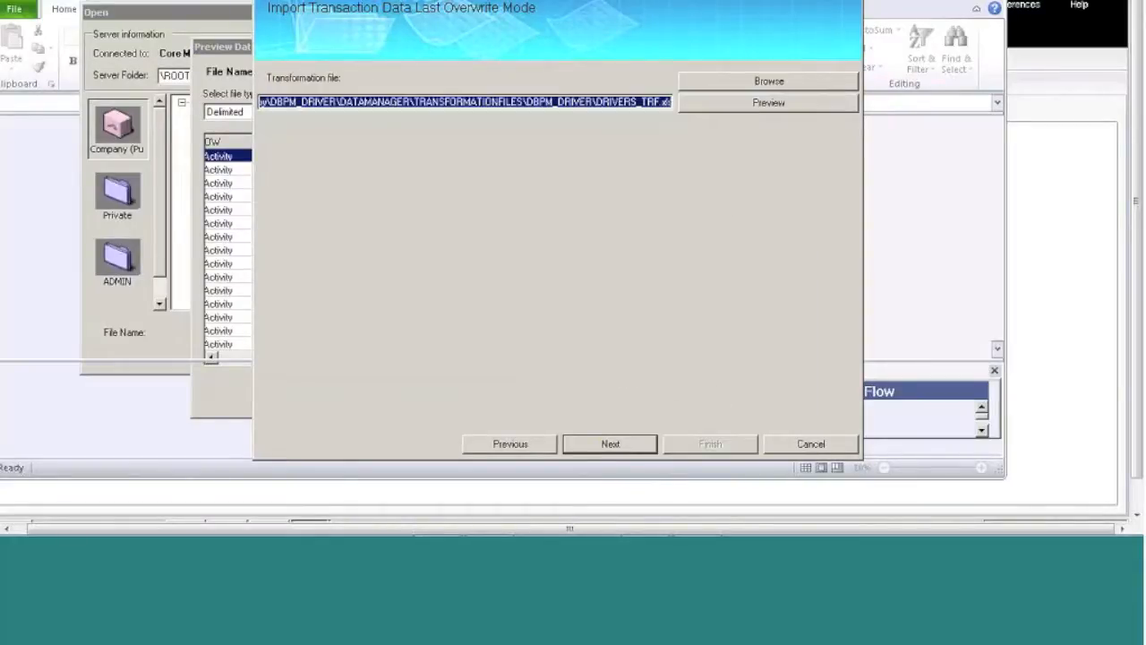
click(760, 81)
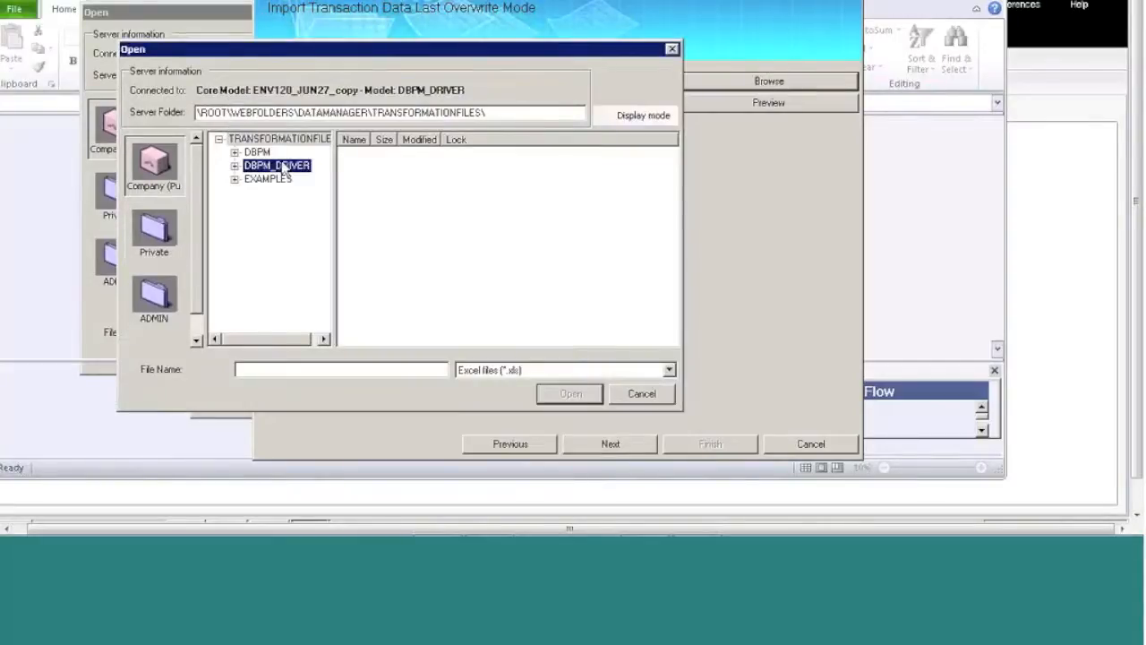
click(279, 167)
click(388, 158)
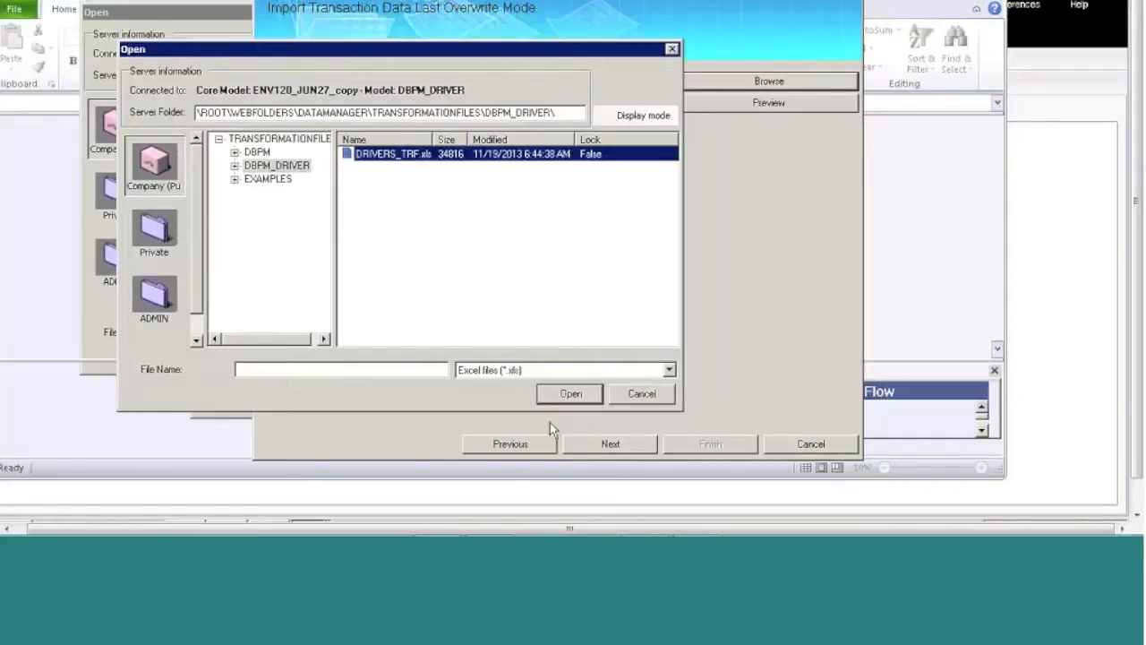
click(570, 393)
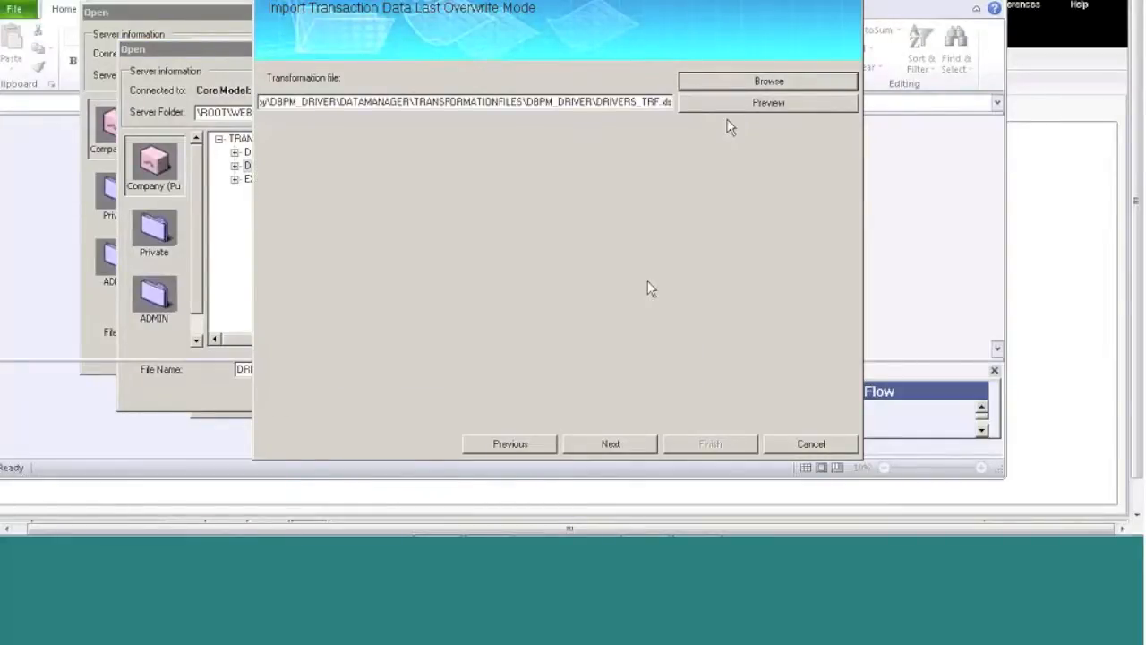
Run the import immediately, overwriting records with match key, pre-aggregating duplicate source records, and skipping default logic and work status checks
click(612, 451)
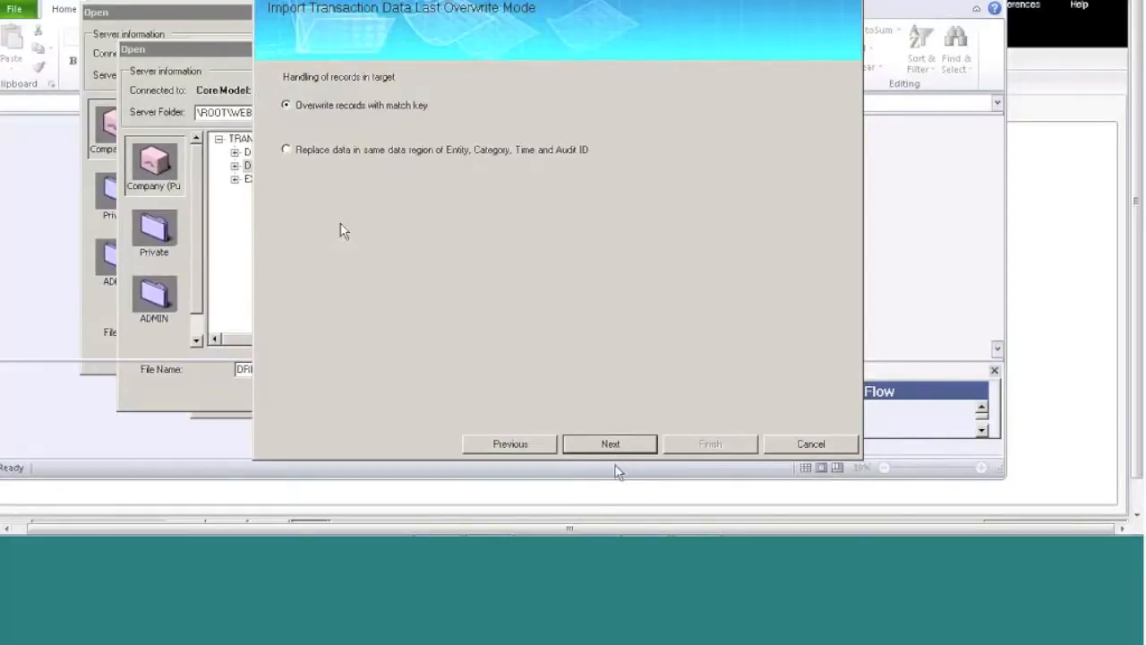
click(616, 446)
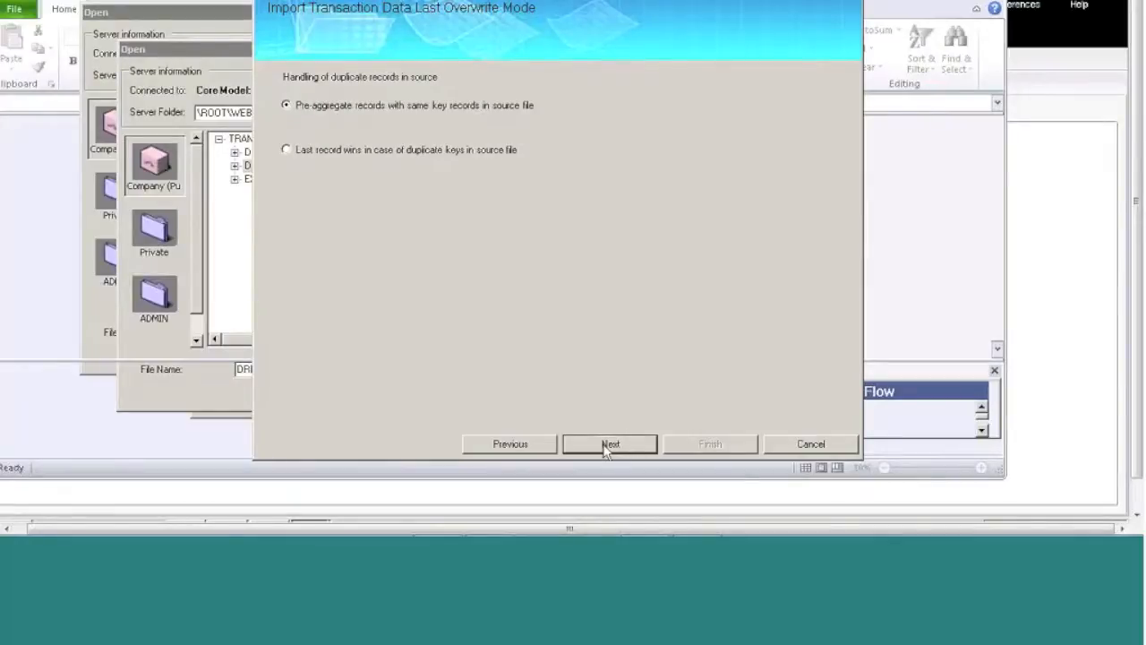
click(608, 445)
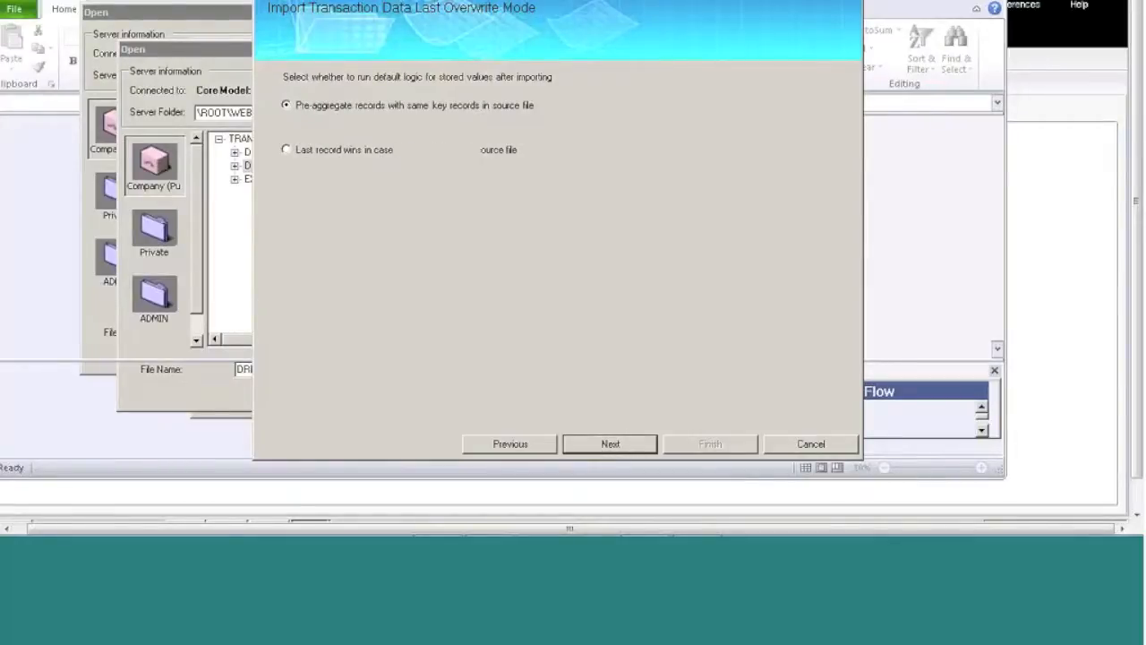
click(287, 150)
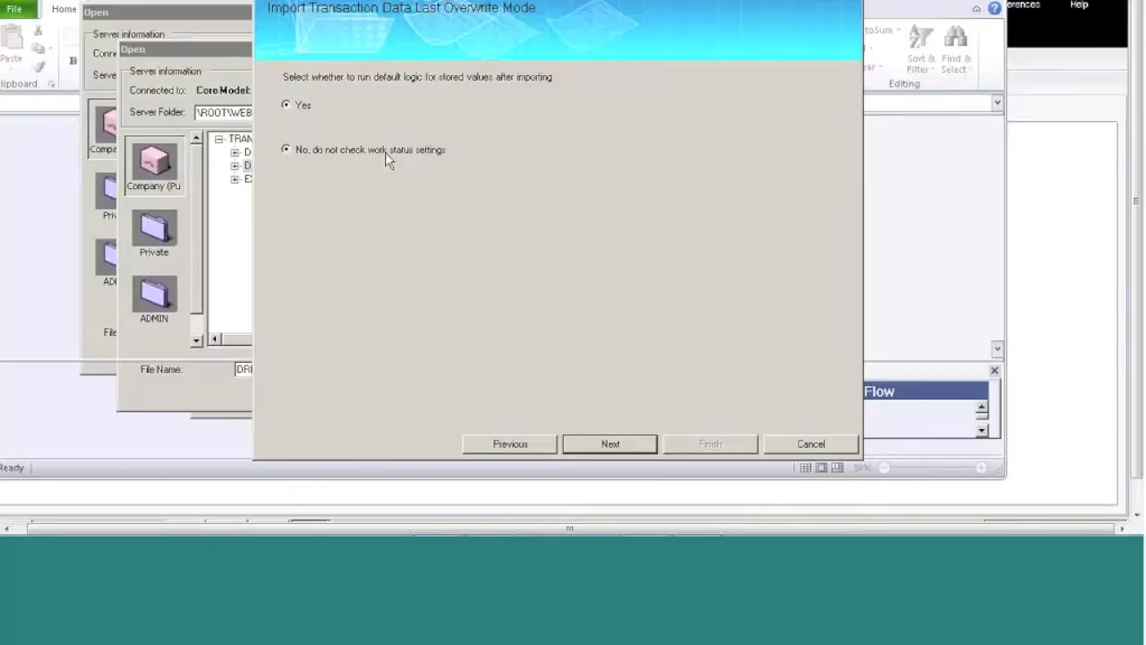
click(604, 445)
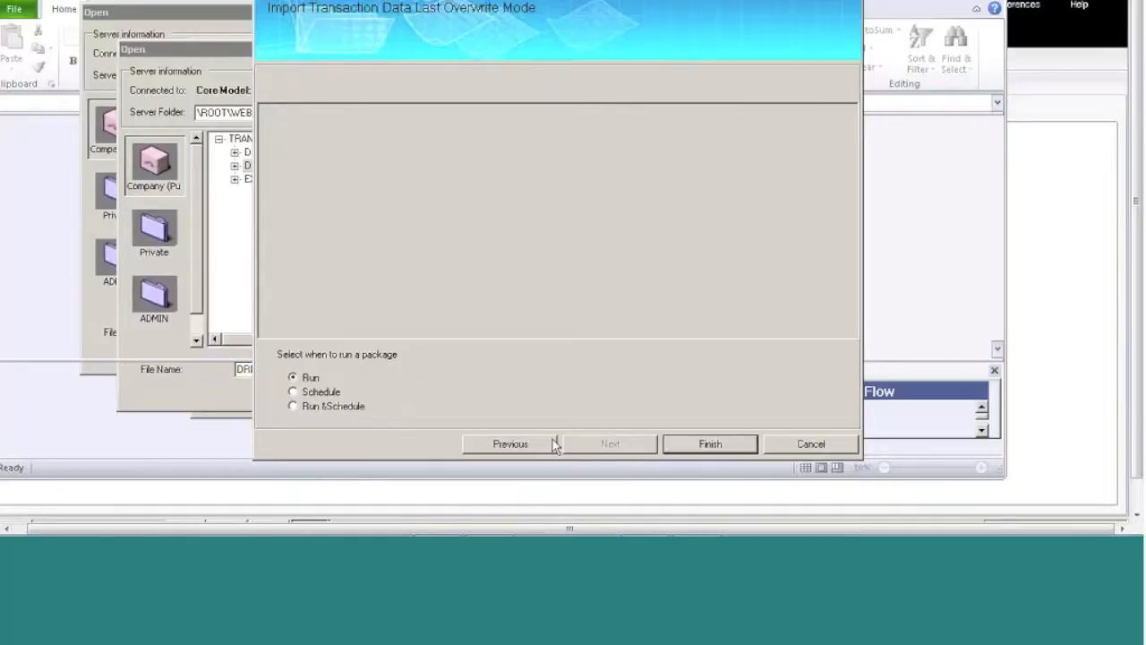
click(677, 444)
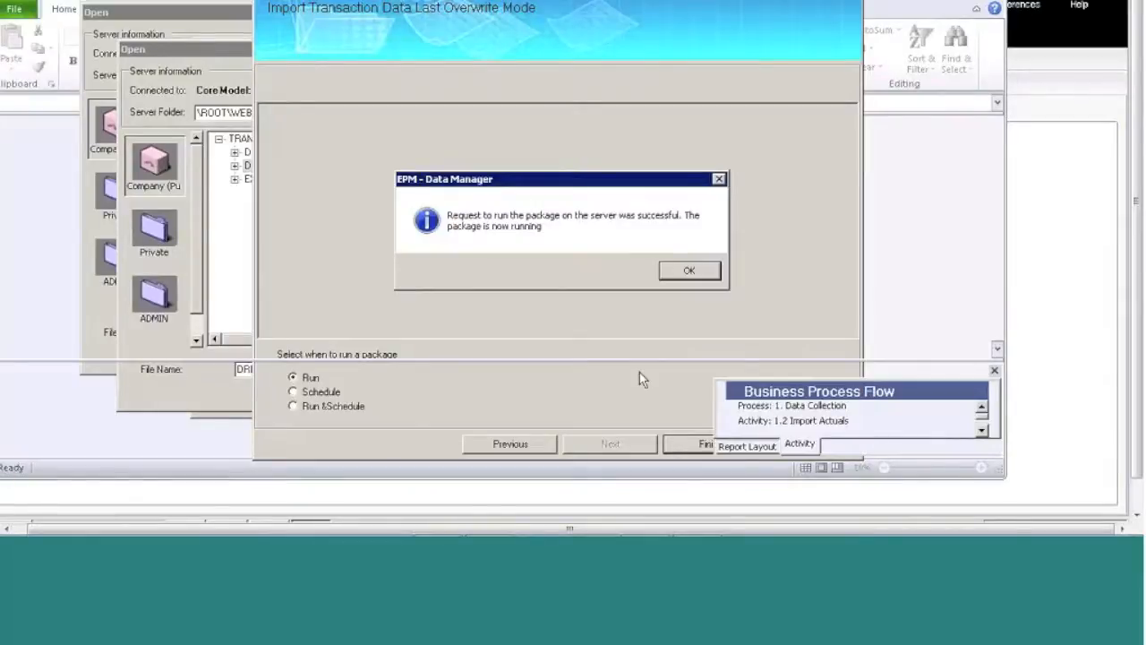
click(687, 269)
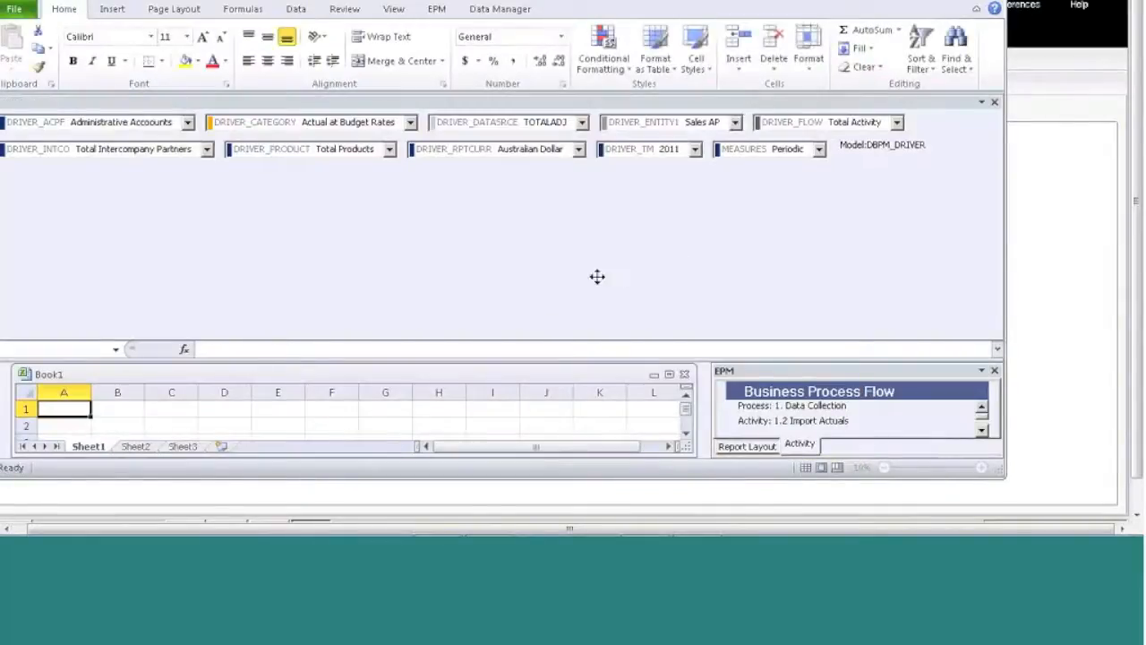
Maximize the workbook and the Excel window, and hide the EPM context and EPM pane
click(1114, 333)
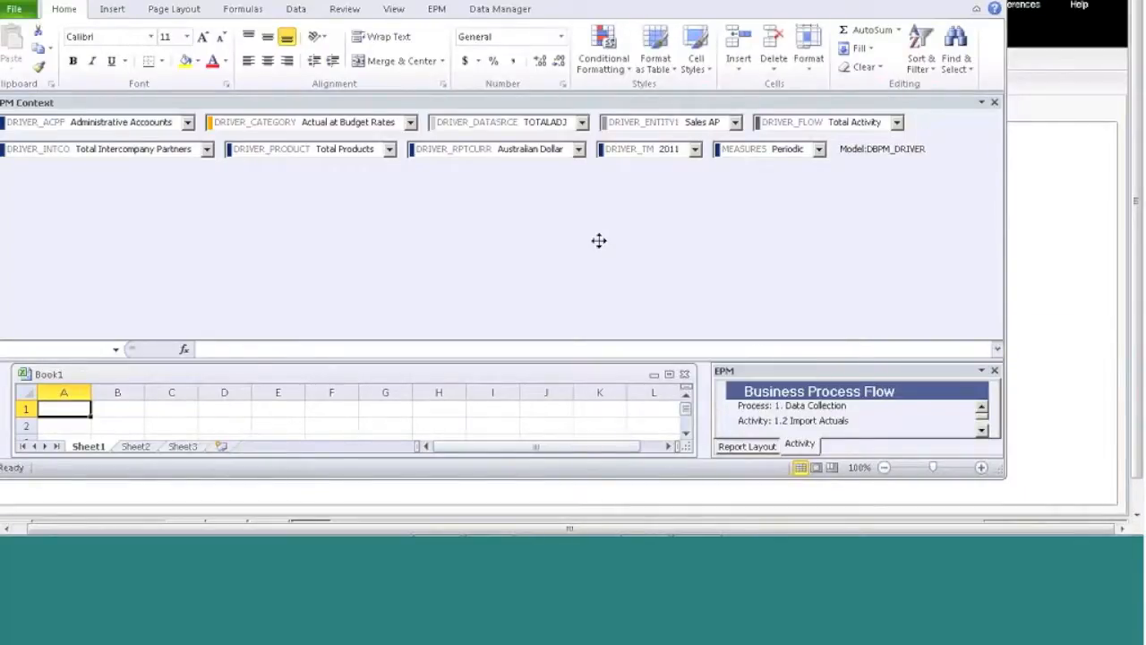
click(669, 375)
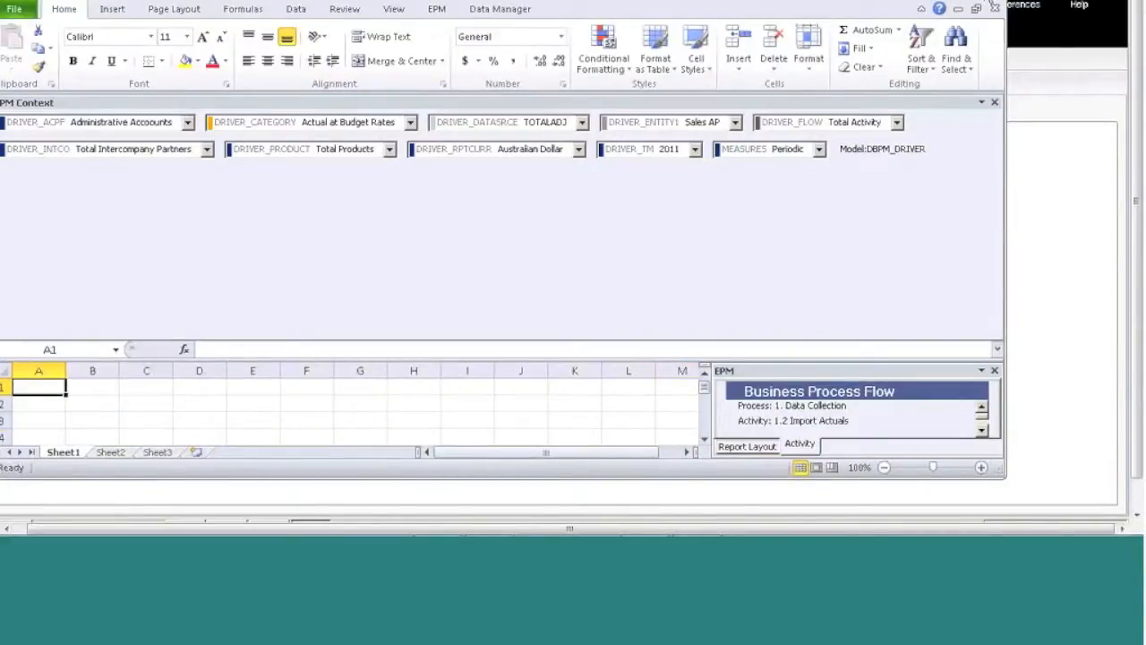
click(987, 1)
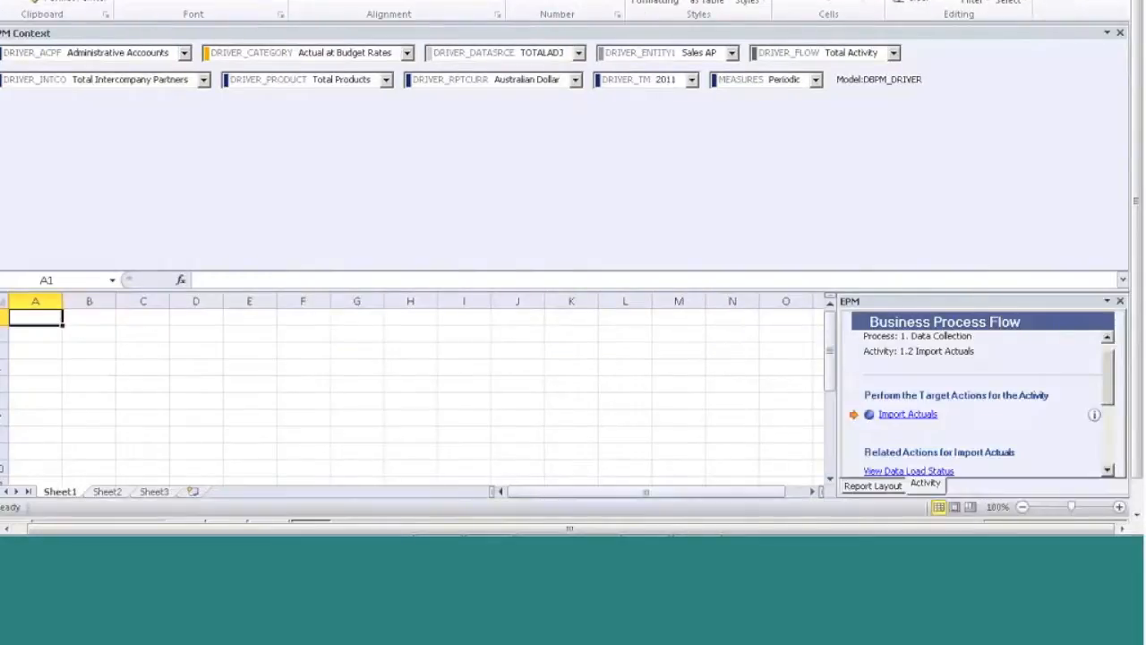
click(385, 1)
click(902, 1)
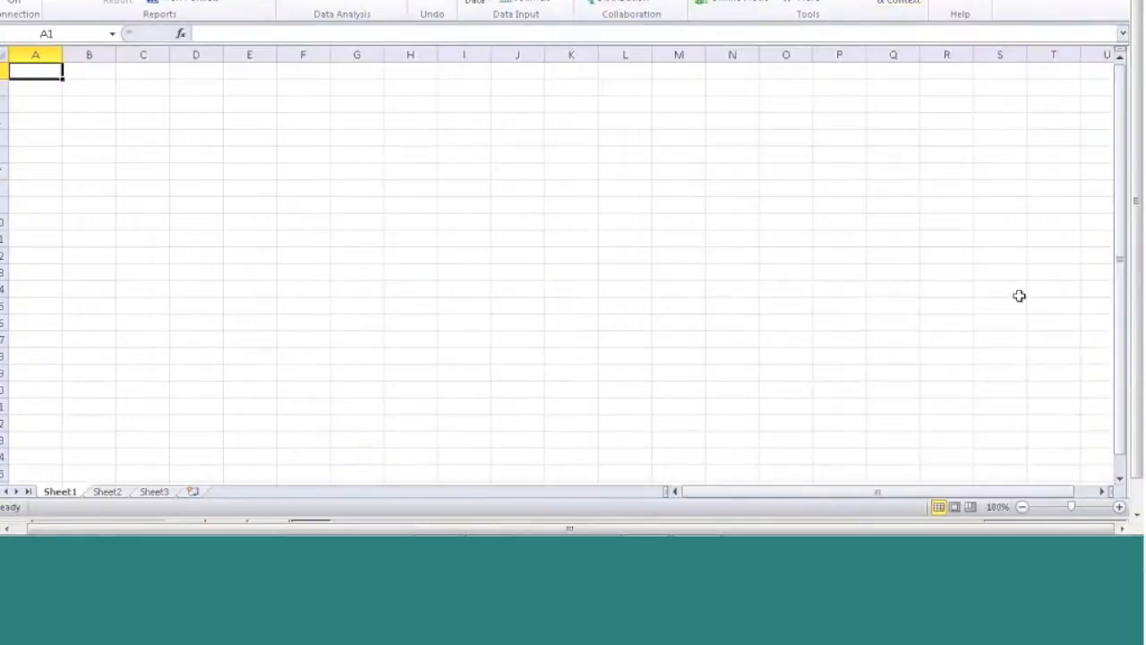
View the package status, examine the latest Import Transaction Data package log for reject and record counts, and close the log
click(370, 3)
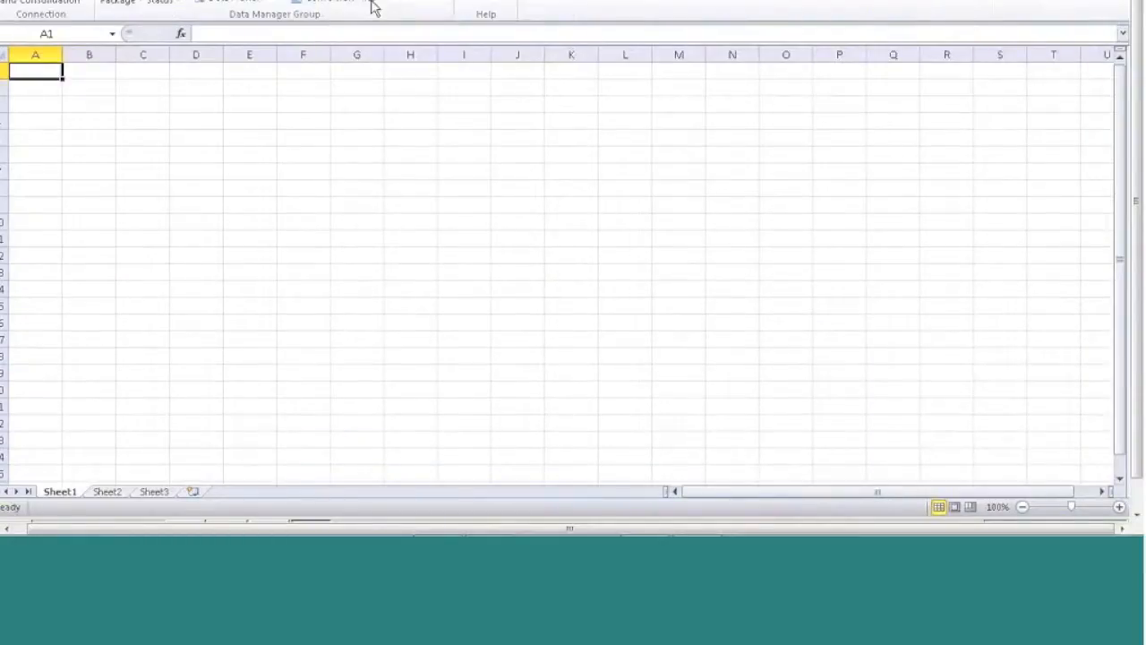
click(161, 2)
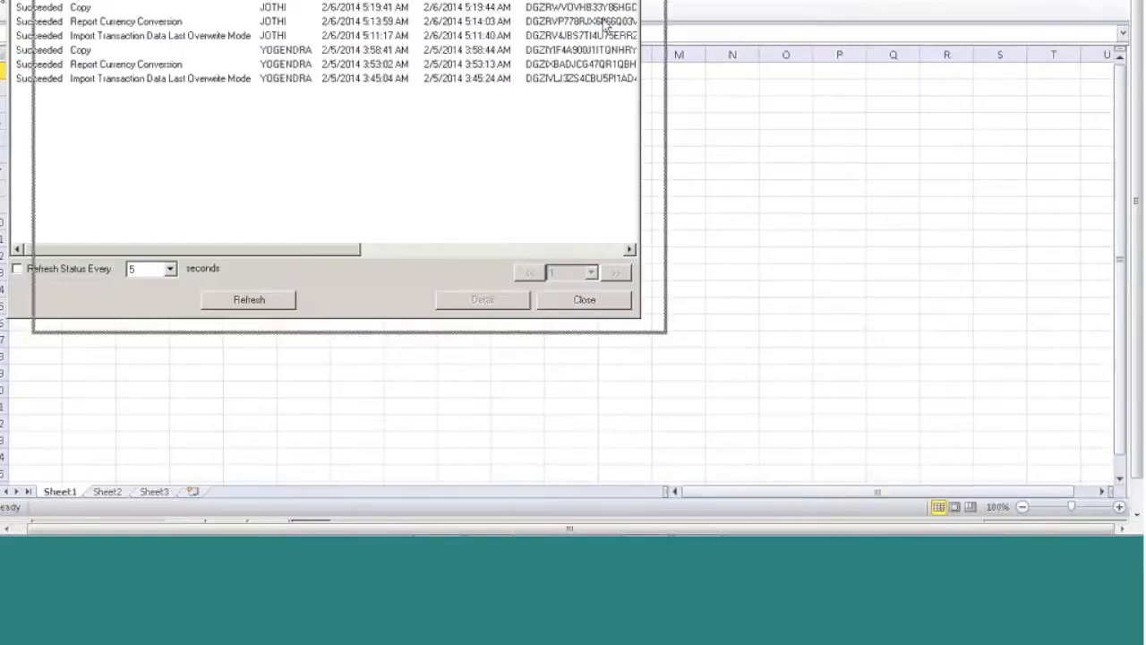
click(560, 79)
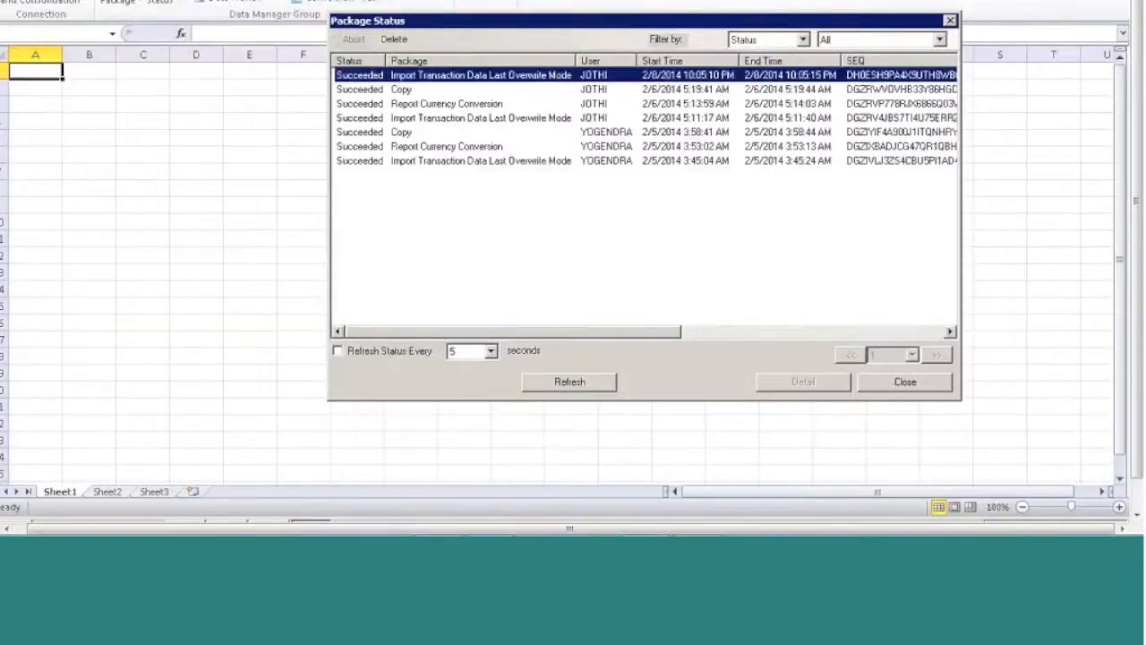
click(795, 382)
click(318, 70)
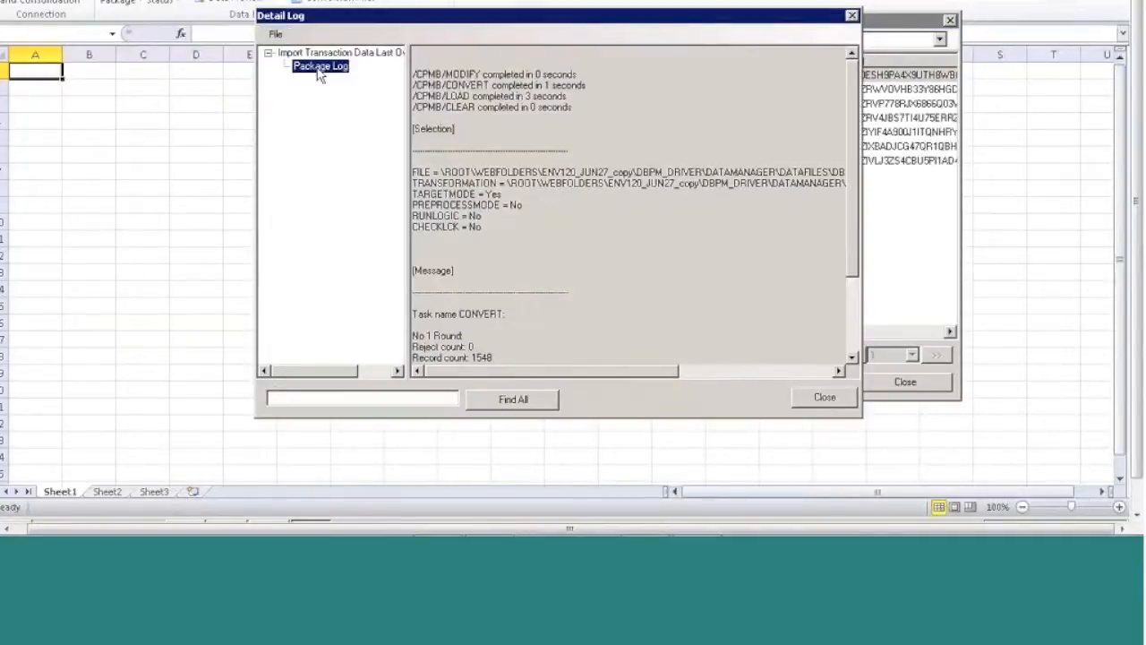
drag(412, 347, 444, 357)
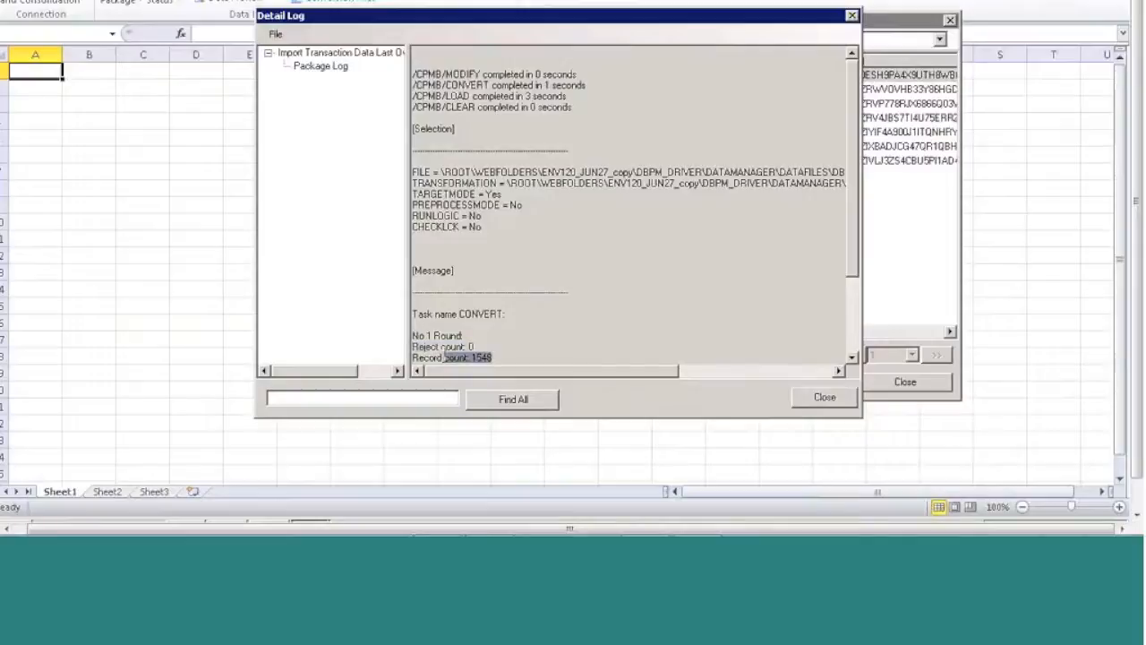
click(823, 397)
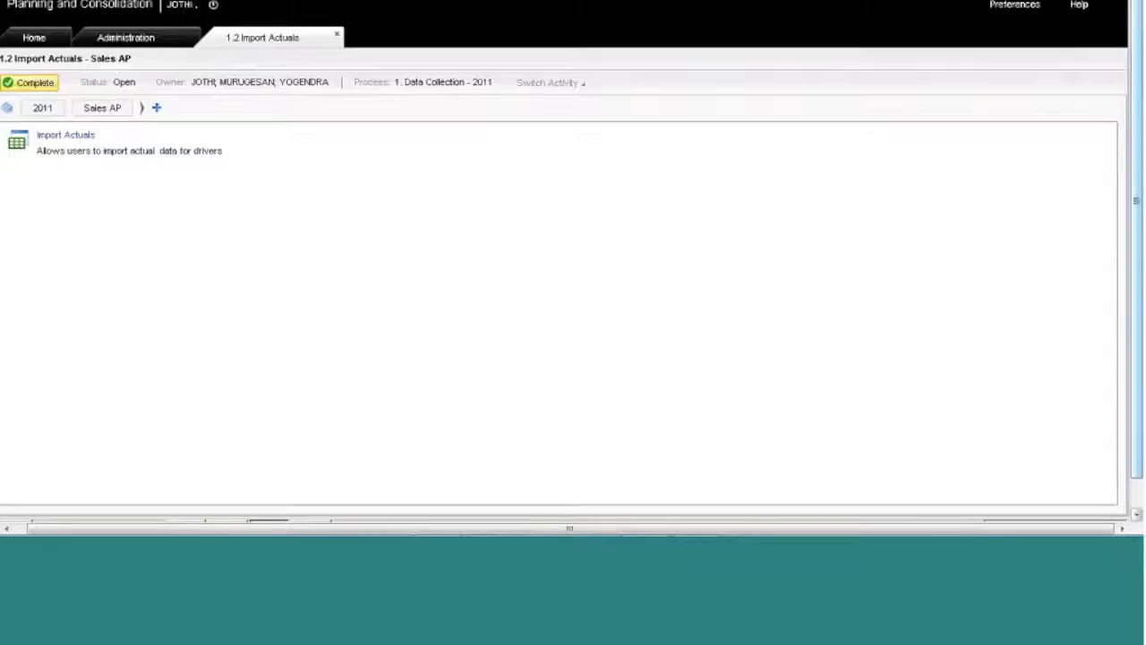
Close the Excel import workbook and mark the Import Actuals activity complete in Planning and Consolidation
drag(1136, 201, 1136, 230)
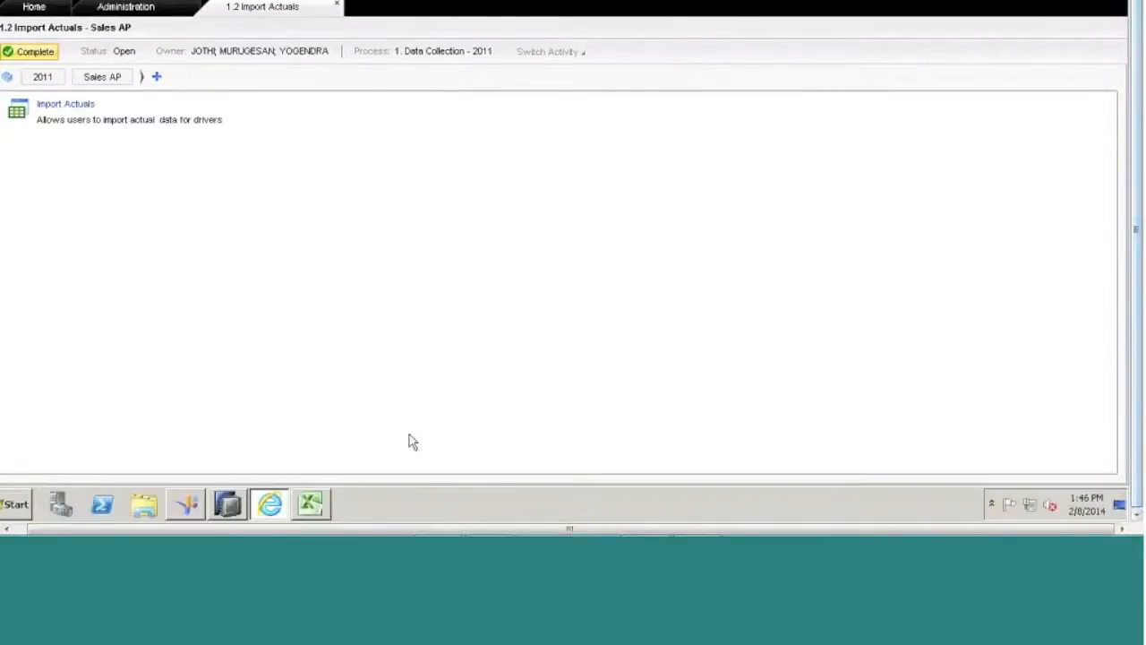
click(310, 497)
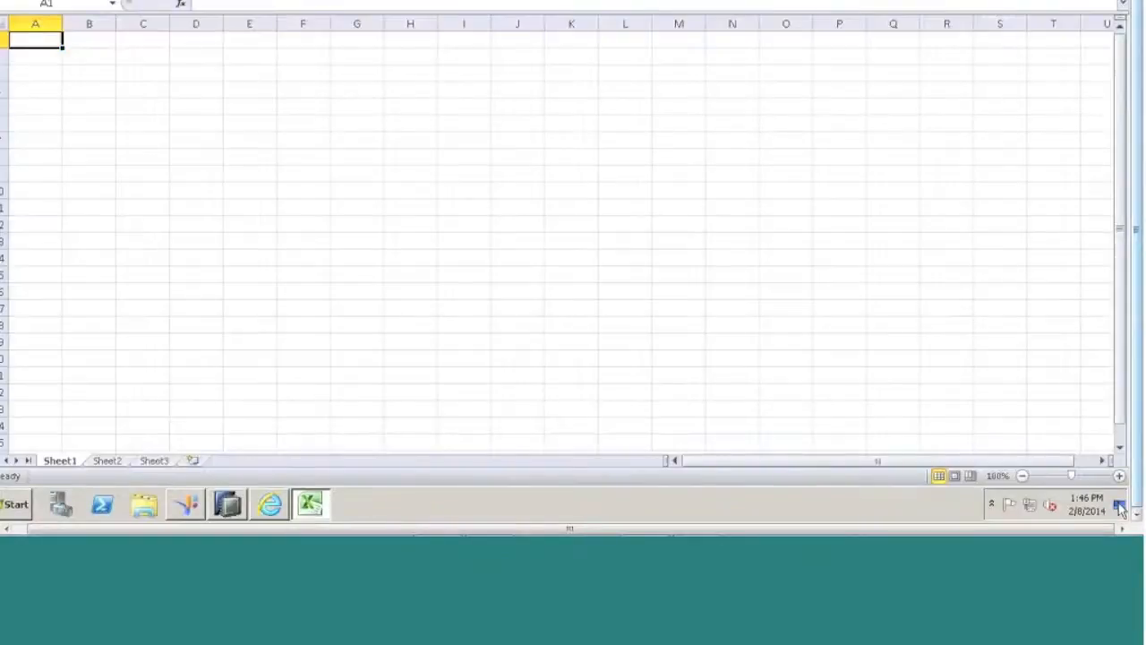
click(1101, 461)
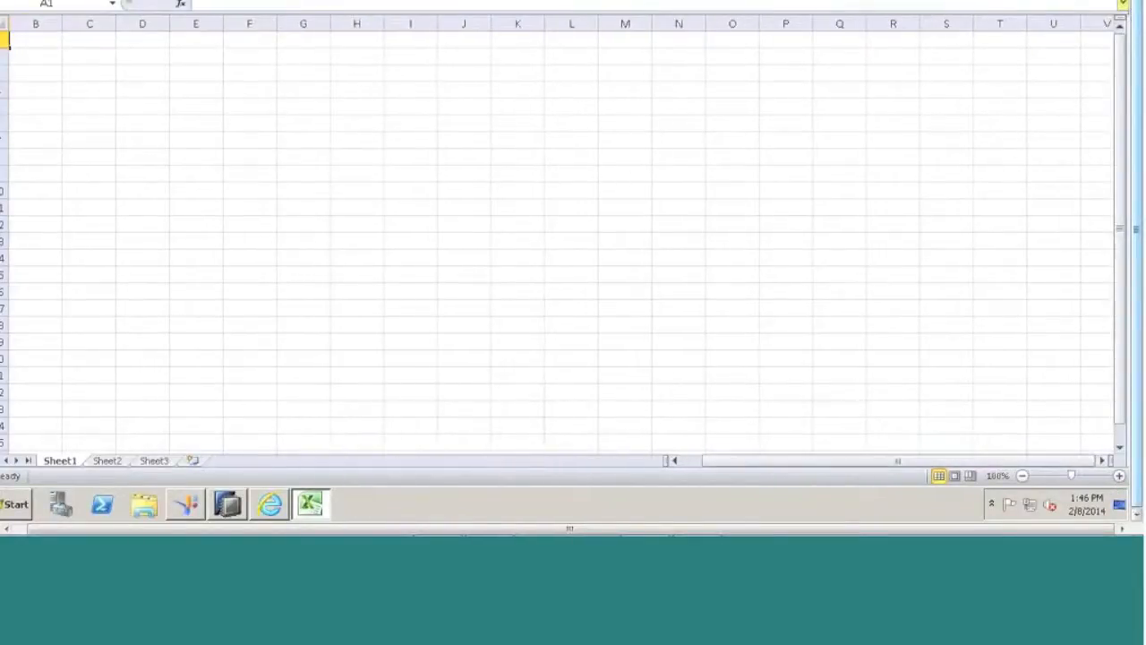
click(1136, 3)
key(alt+F4)
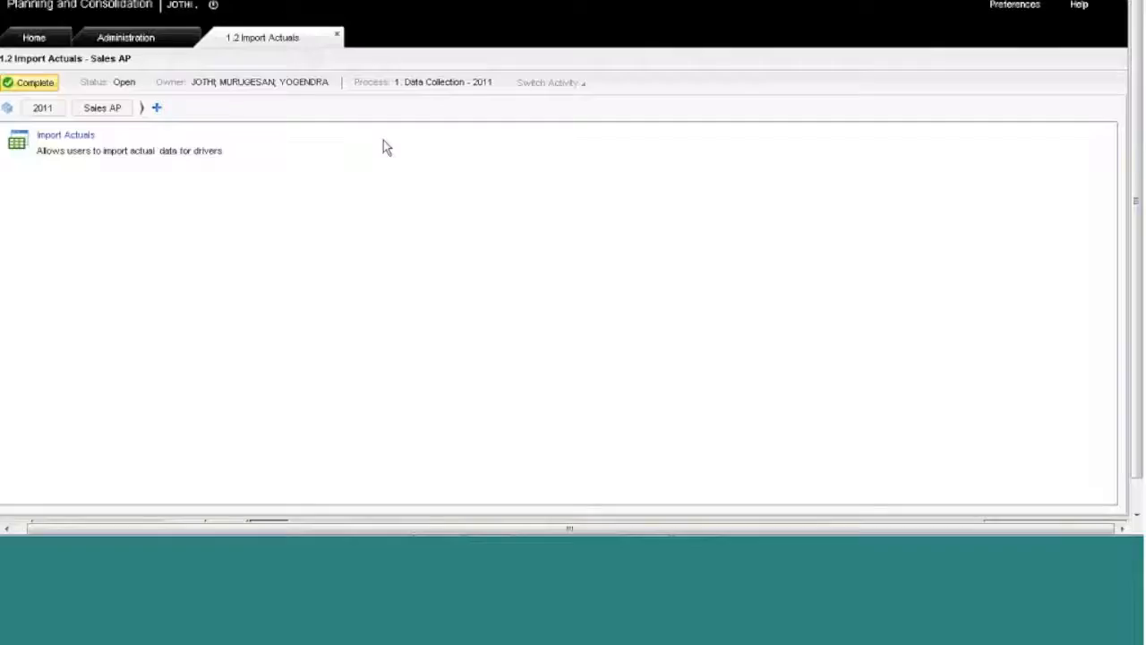
click(24, 85)
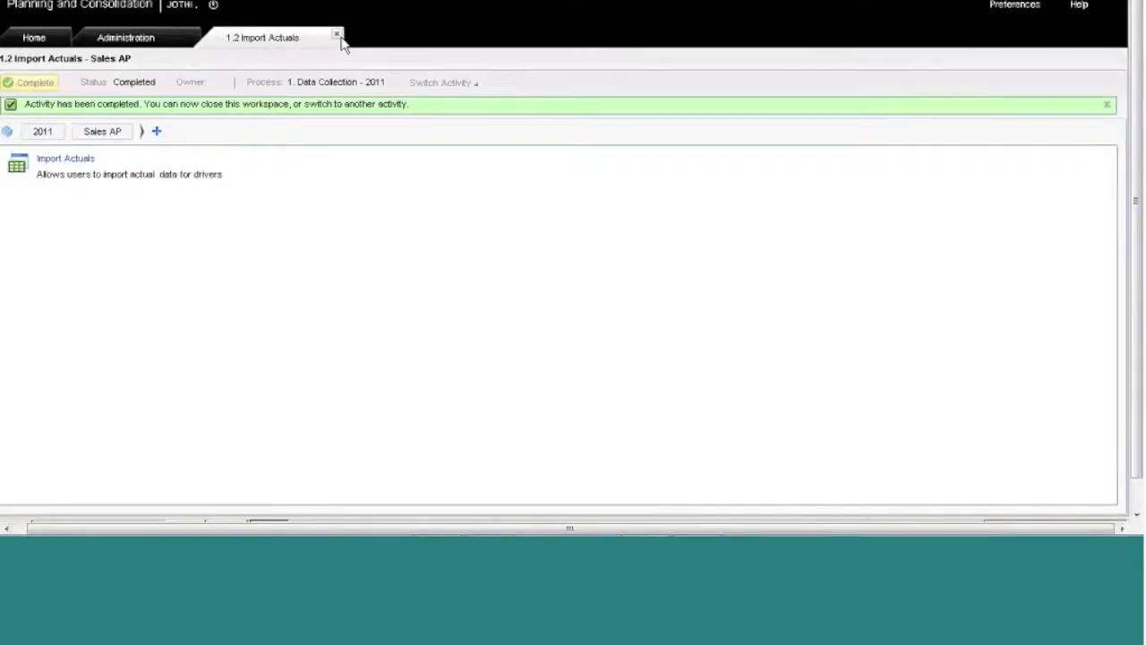
Close the 1.2 Import Actuals and Administration workspaces to return to the activities list
click(337, 35)
click(33, 43)
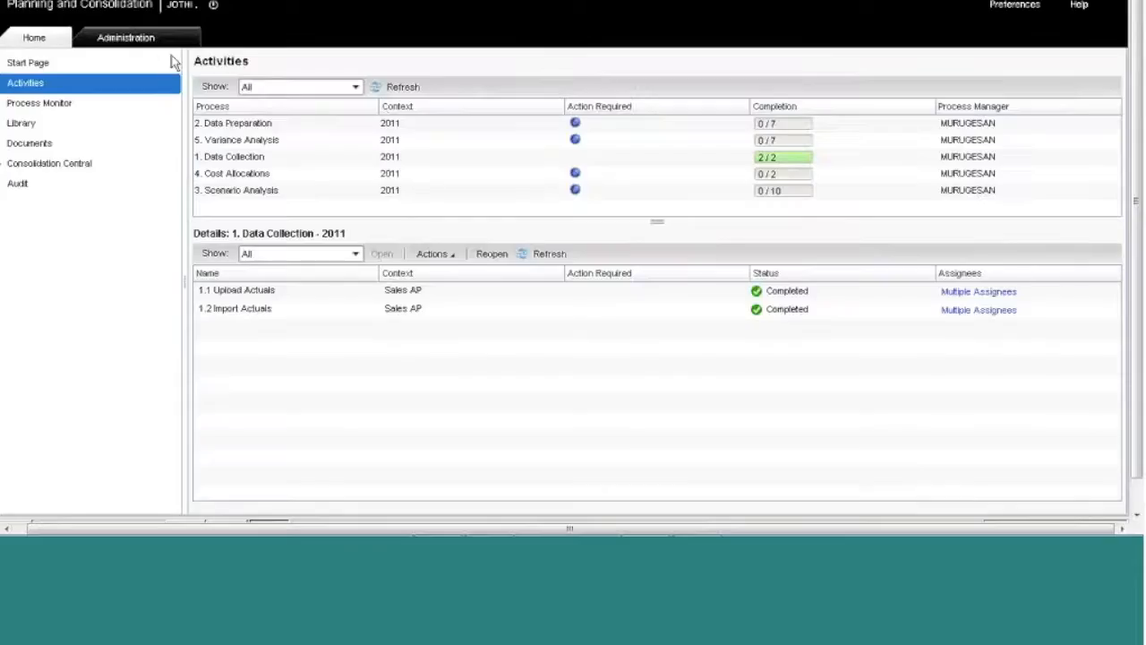
click(171, 38)
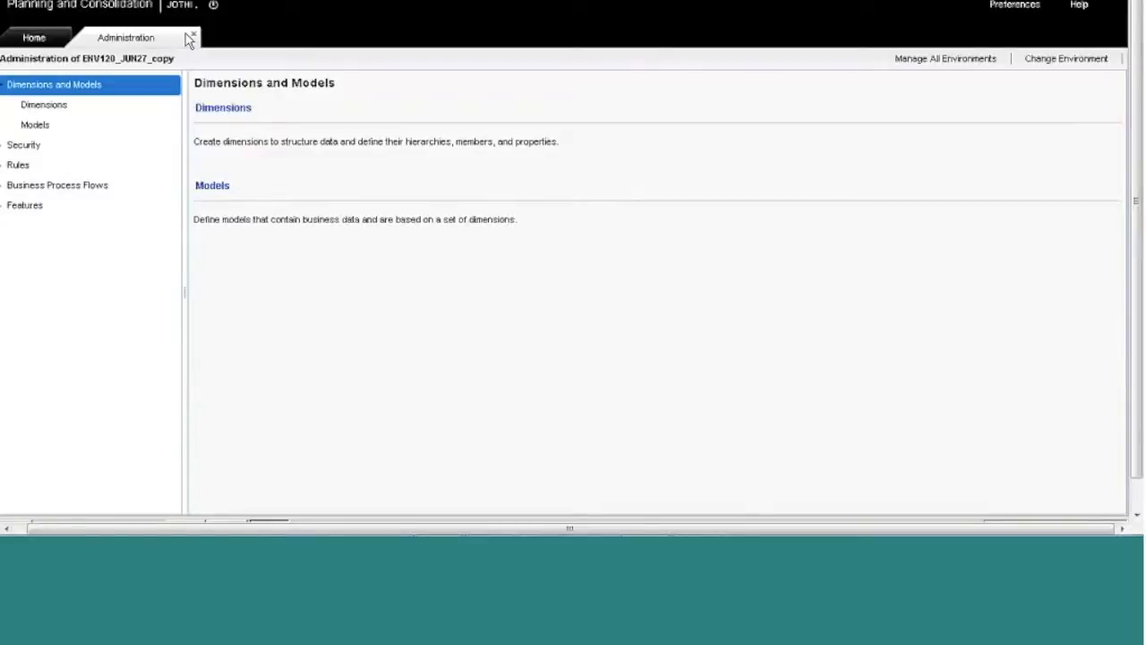
click(192, 37)
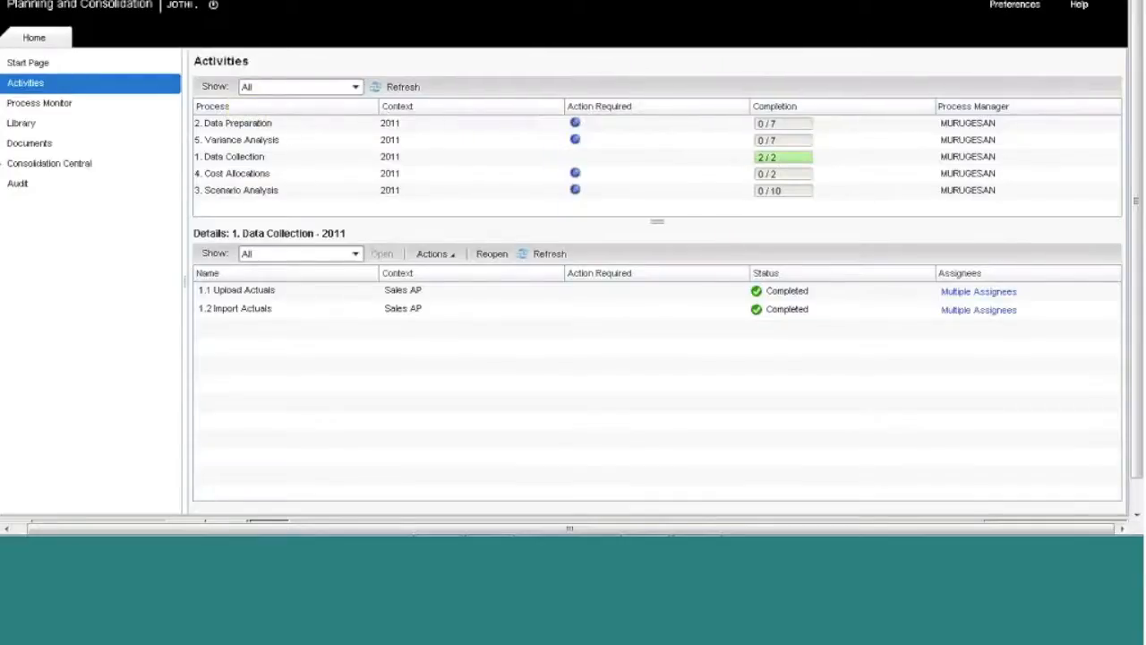
Select the 2. Data Preparation process for 2011 and open its 2.1 Input Exchange Rates activity
click(277, 308)
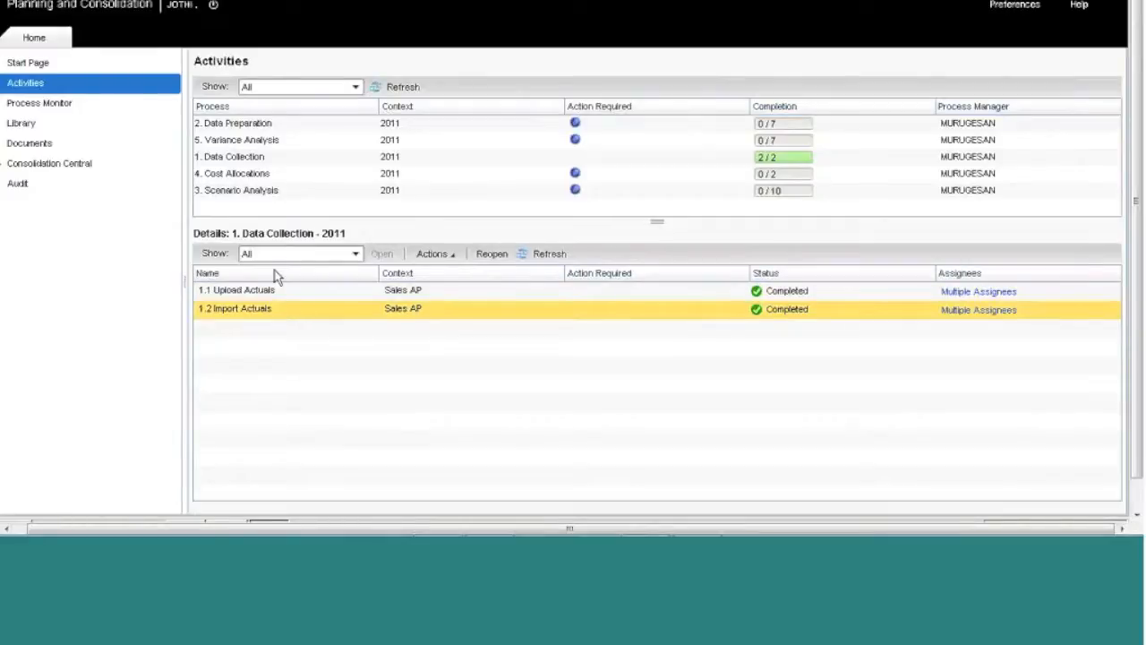
click(280, 130)
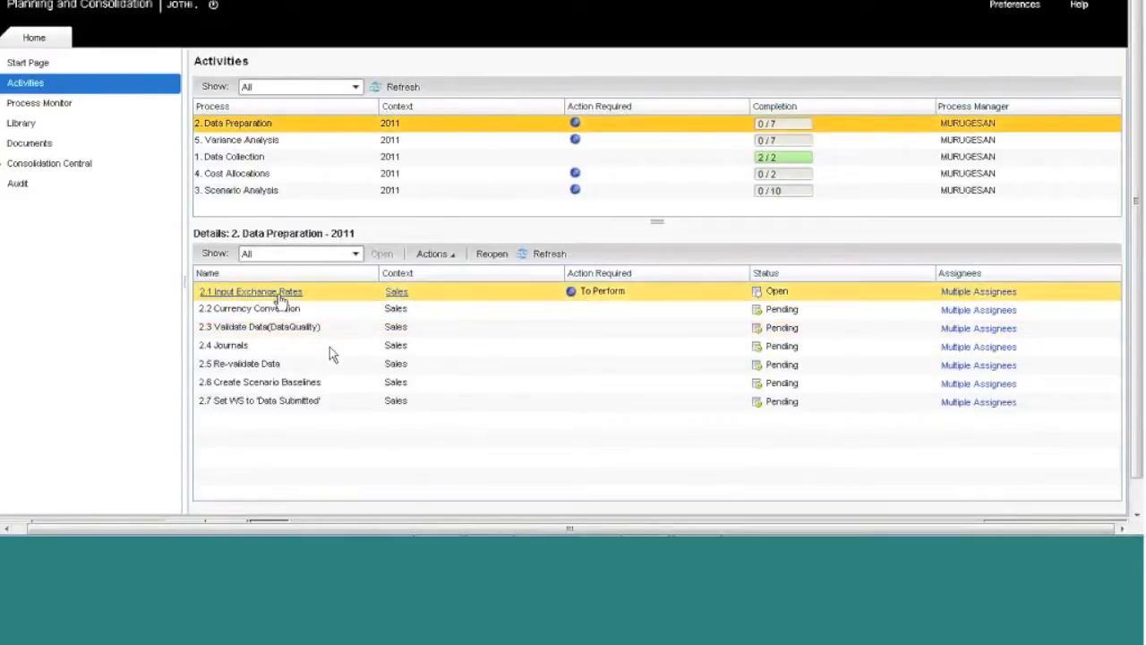
click(281, 298)
click(268, 293)
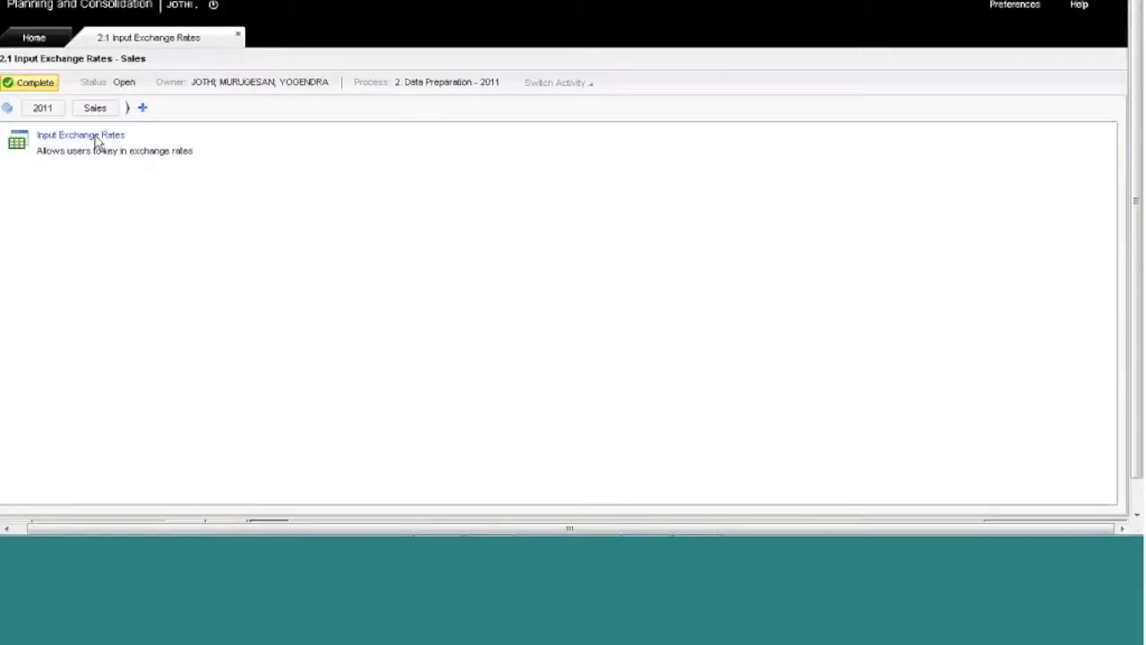
Open the Input Exchange Rates form in Excel, hide the EPM context and pane, and maximize the workbook
click(71, 141)
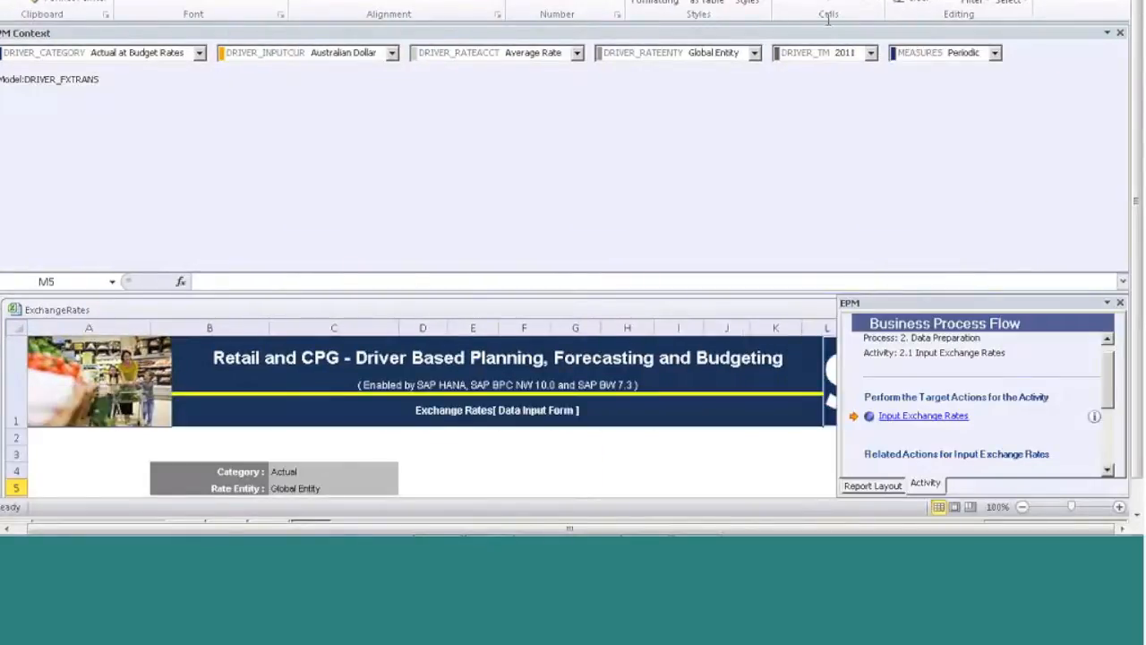
click(403, 1)
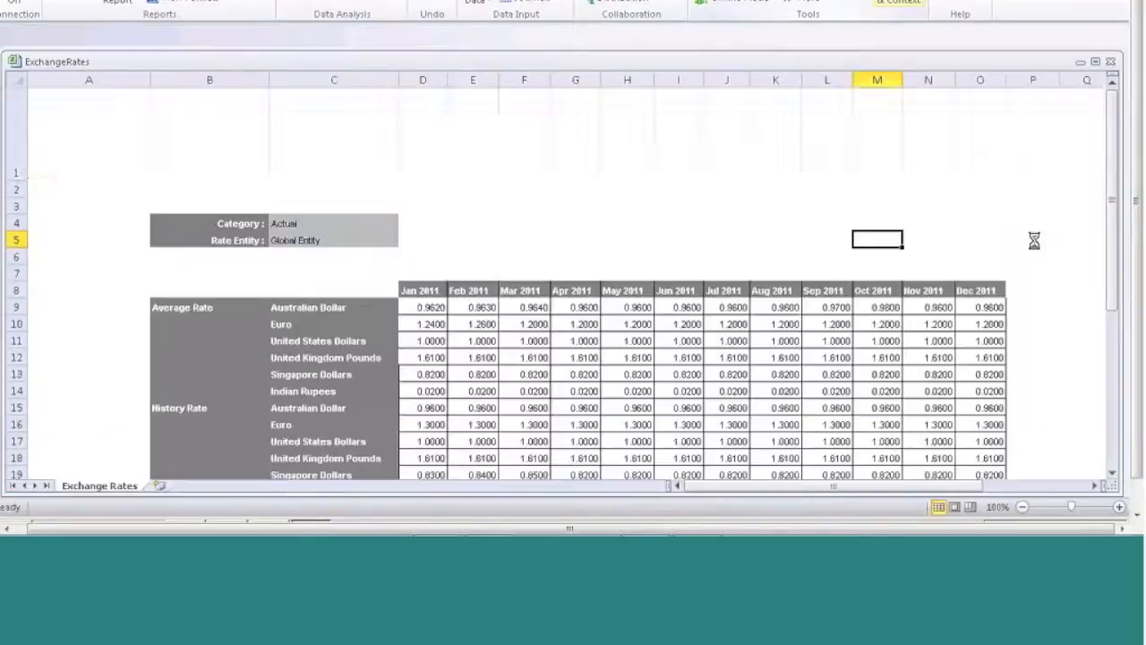
click(1097, 62)
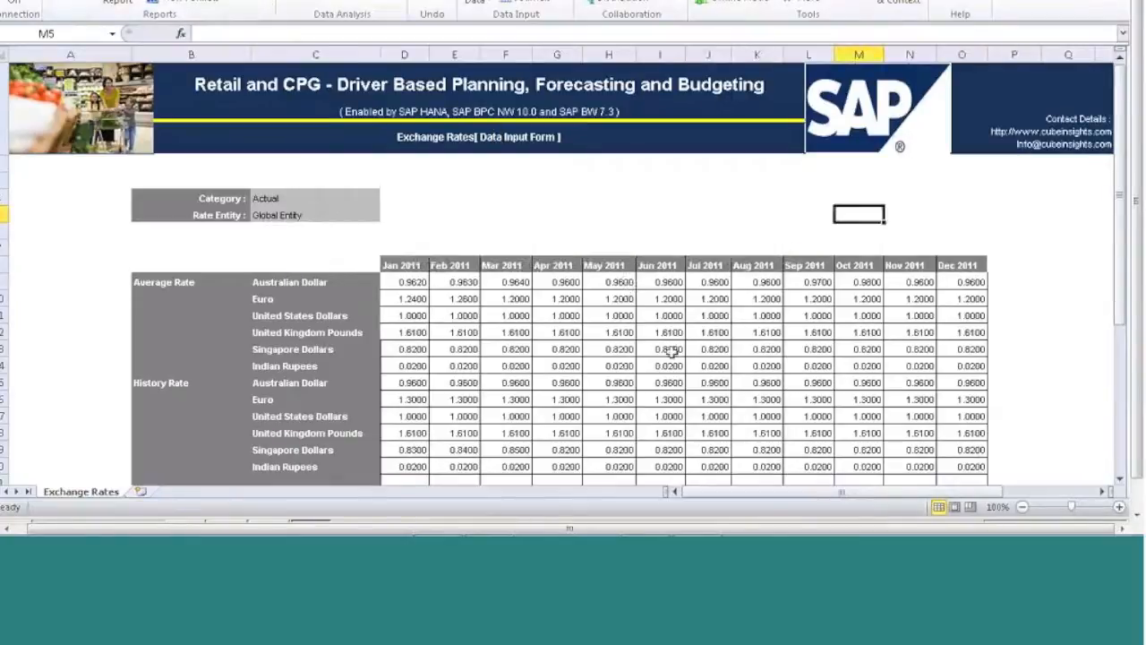
Set the Australian Dollar average rates for Jan, Feb and Mar 2011 to 0.963, 0.964 and 0.965, and submit the data
click(410, 283)
click(246, 34)
key(BackSpace)
text(3)
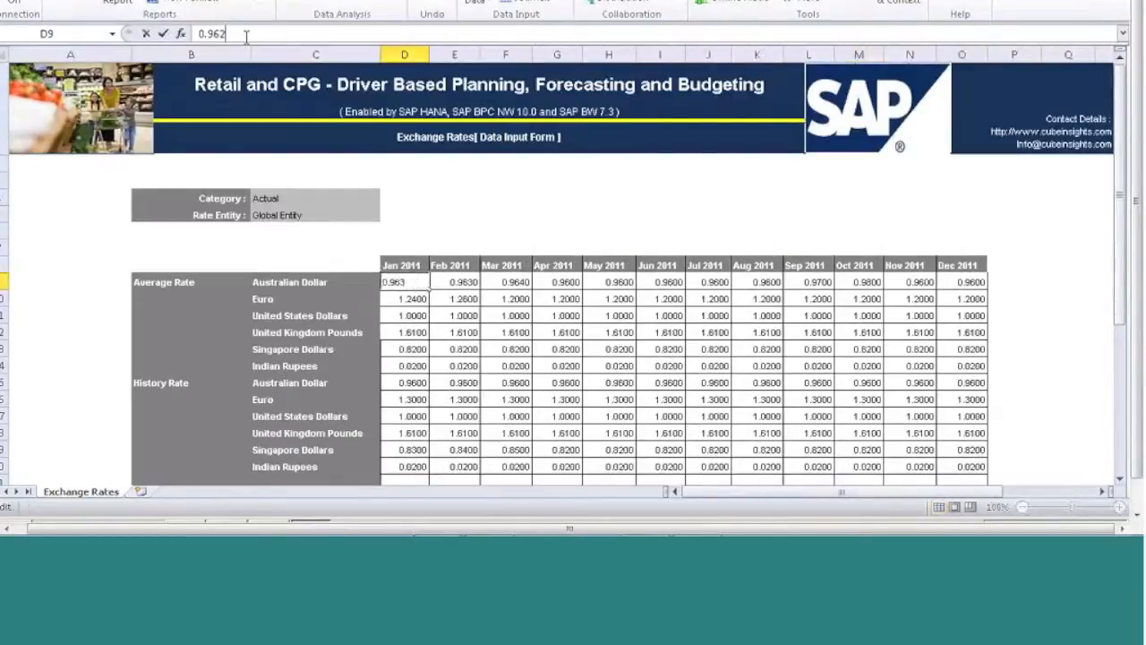
key(Tab)
click(269, 34)
key(BackSpace)
text(4)
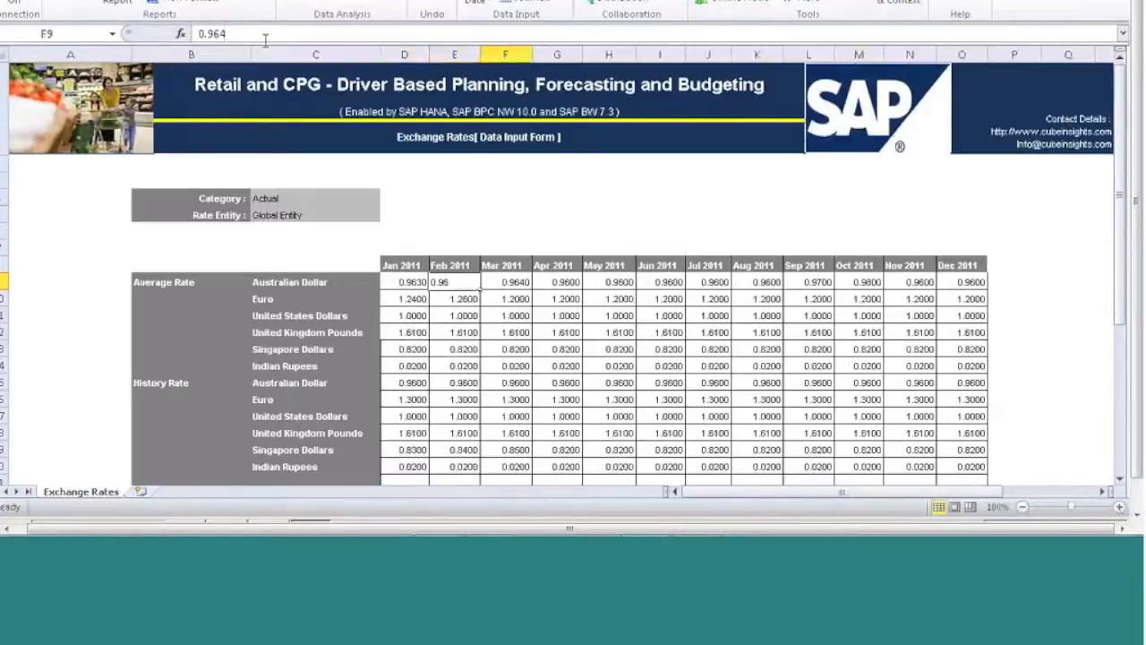
key(Tab)
key(BackSpace)
text(5)
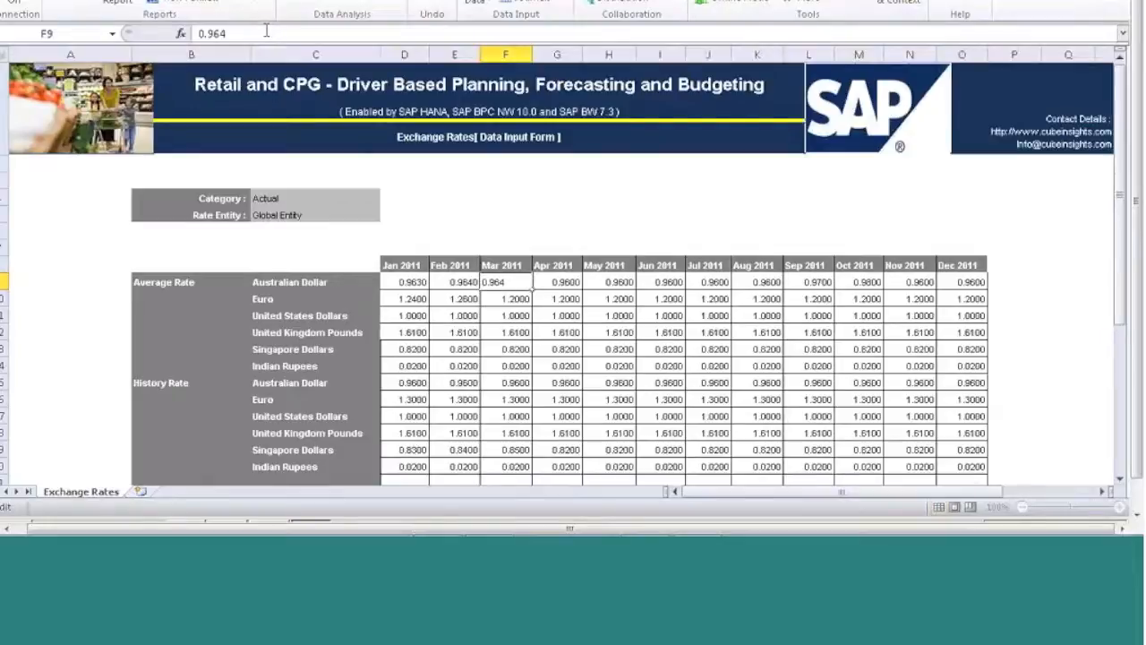
key(Tab)
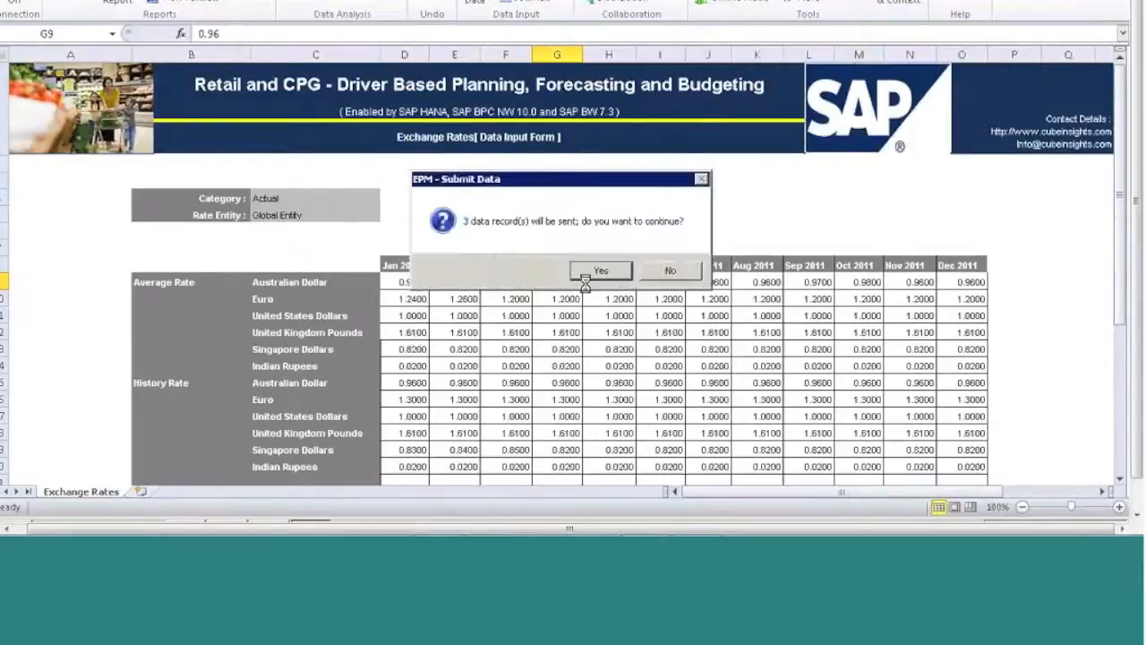
click(593, 274)
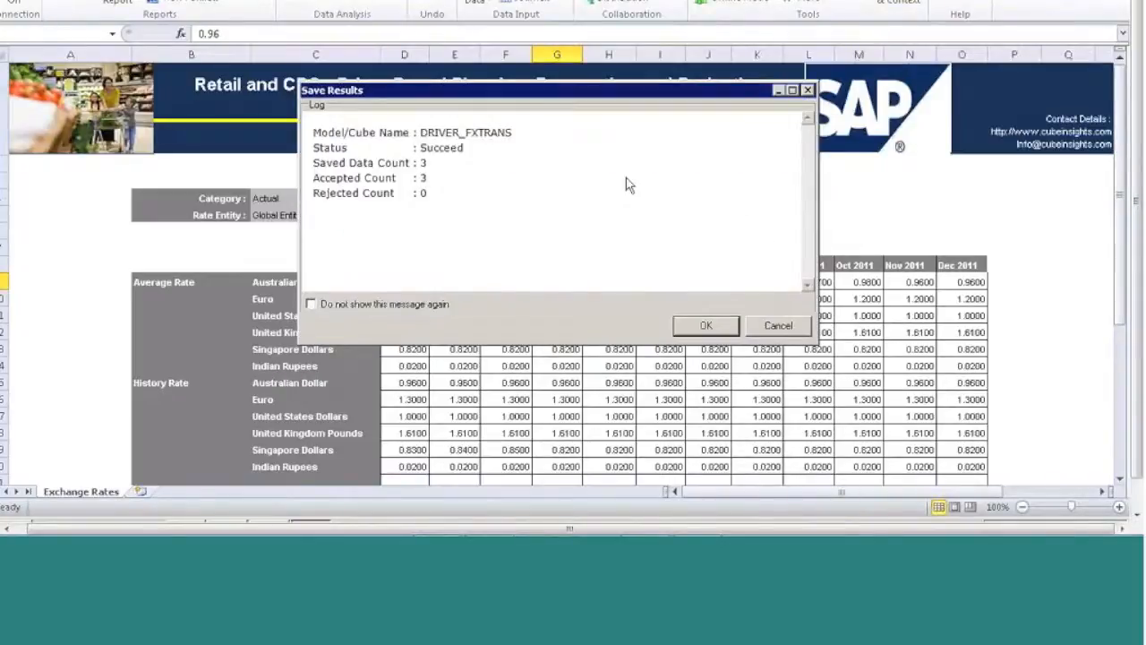
click(694, 327)
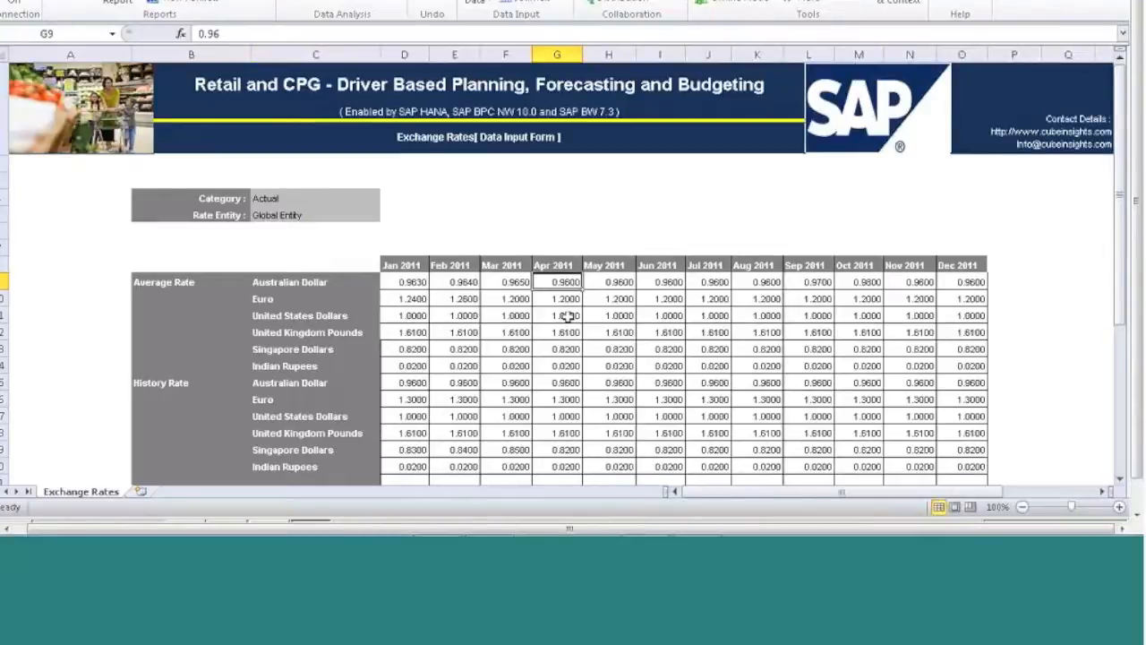
Close the ExchangeRates workbook without saving, then mark the Input Exchange Rates activity complete and close its workspace
click(1110, 2)
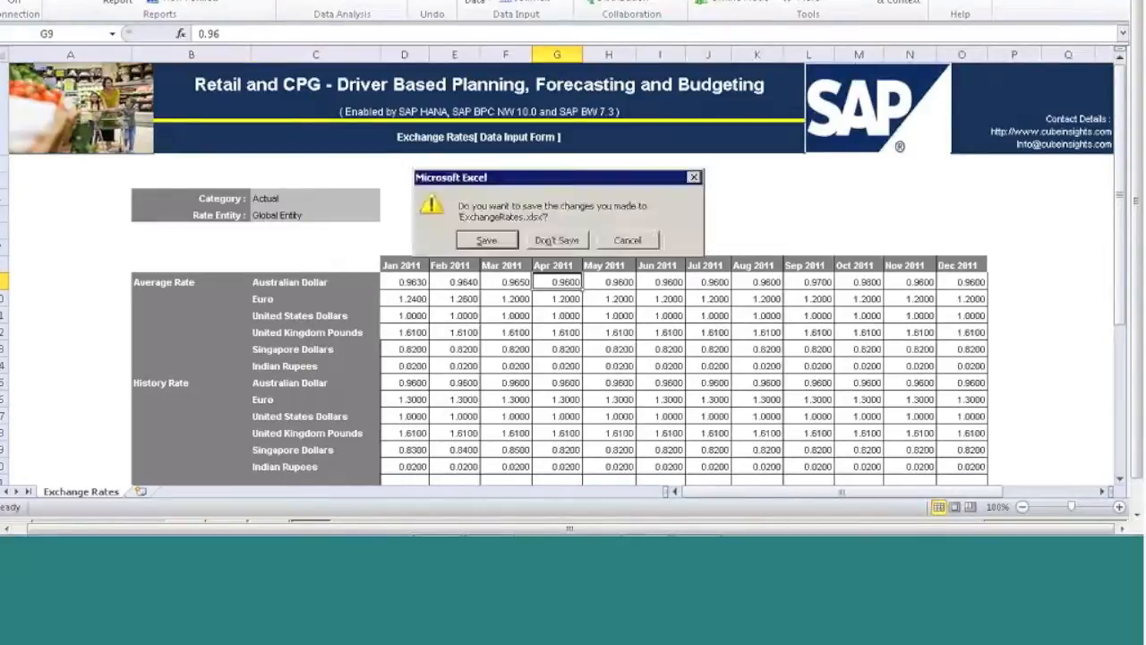
click(556, 240)
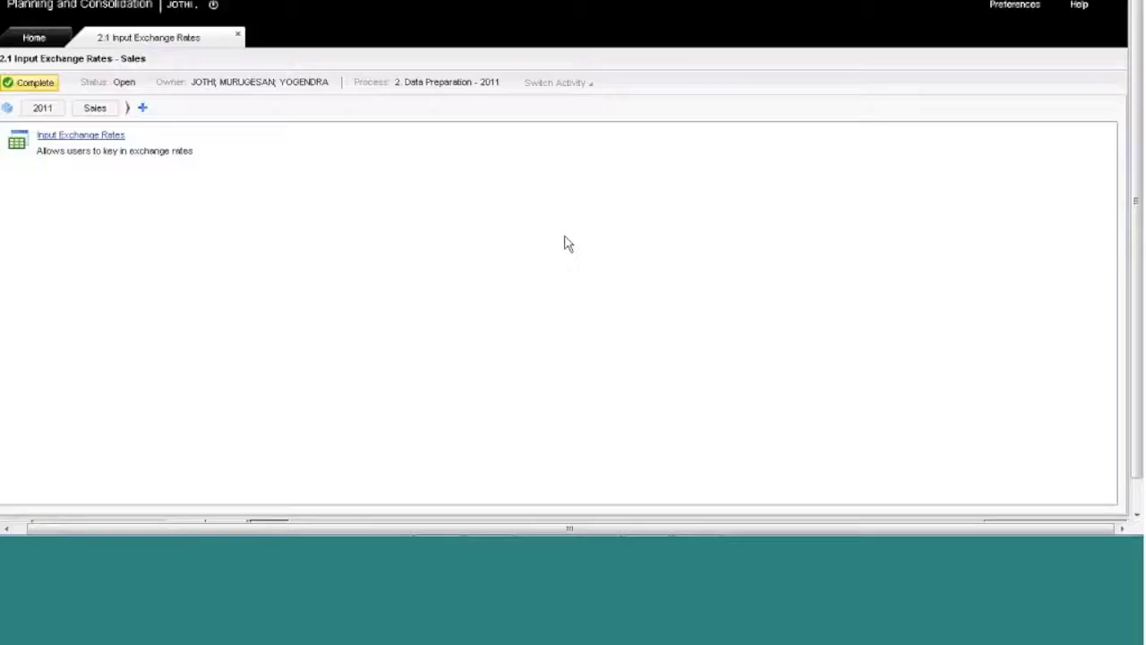
click(23, 88)
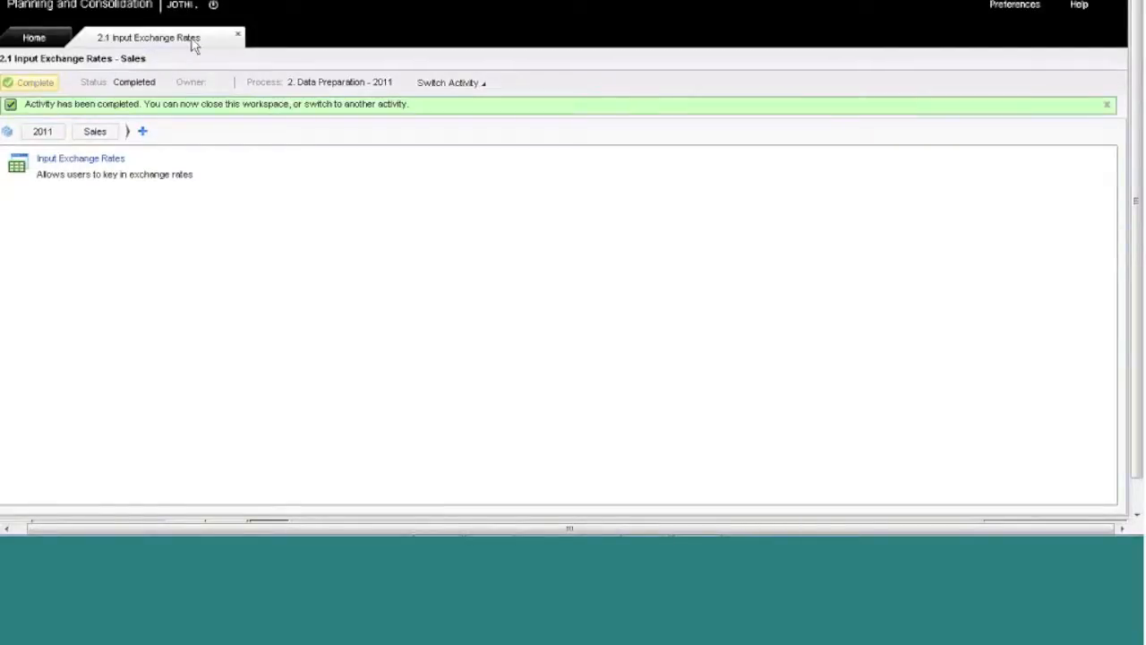
click(237, 37)
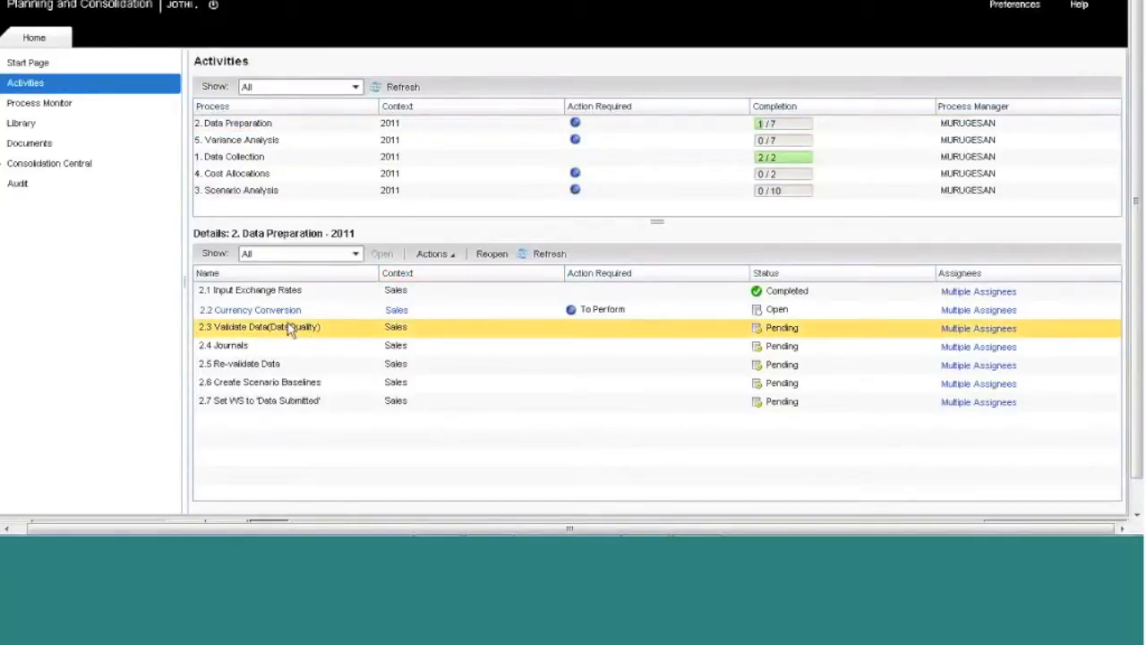
Open activity 2.2 Currency Conversion and run Report Currency Conversion immediately for category ACTUAL, all entities, currency USD and the preset 2011 periods
click(286, 313)
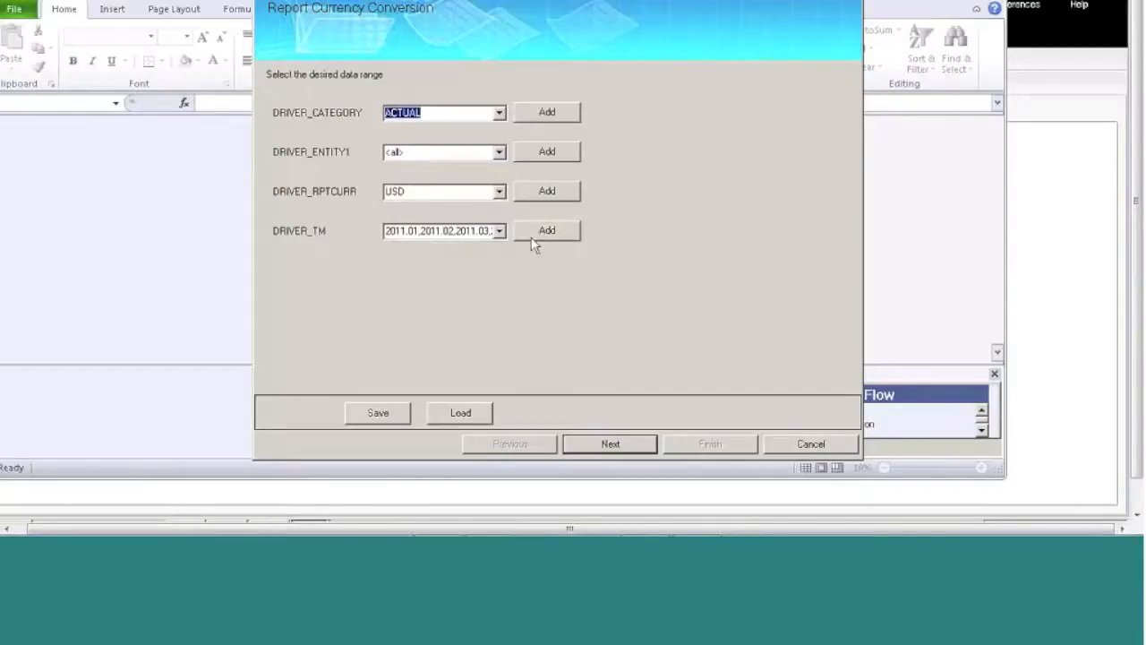
click(533, 120)
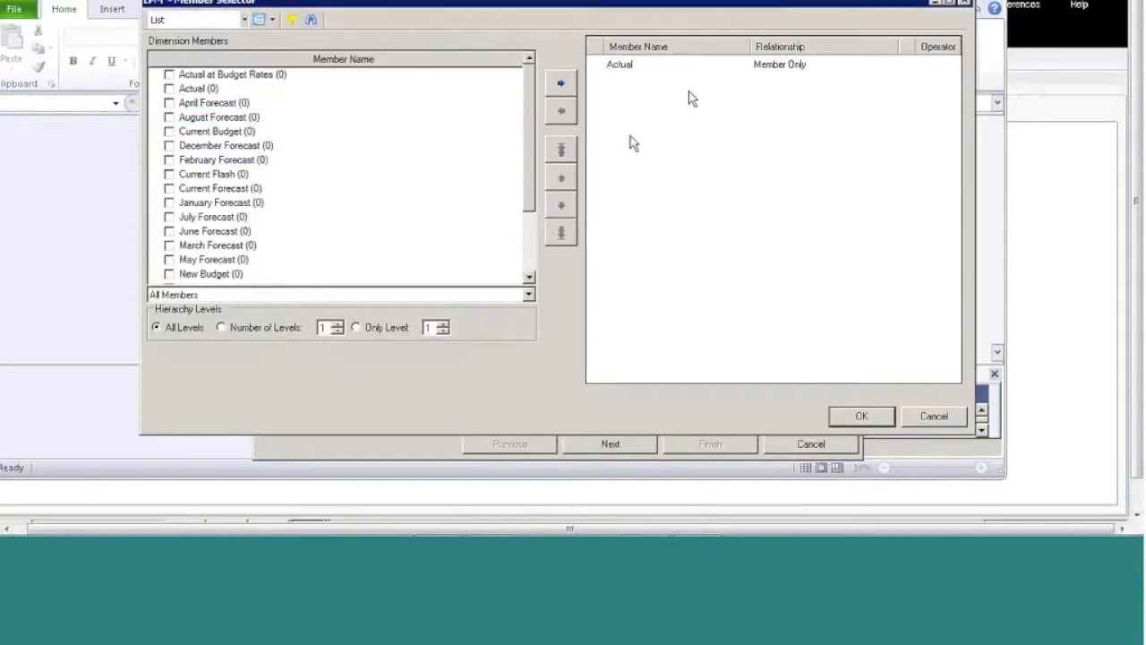
click(934, 415)
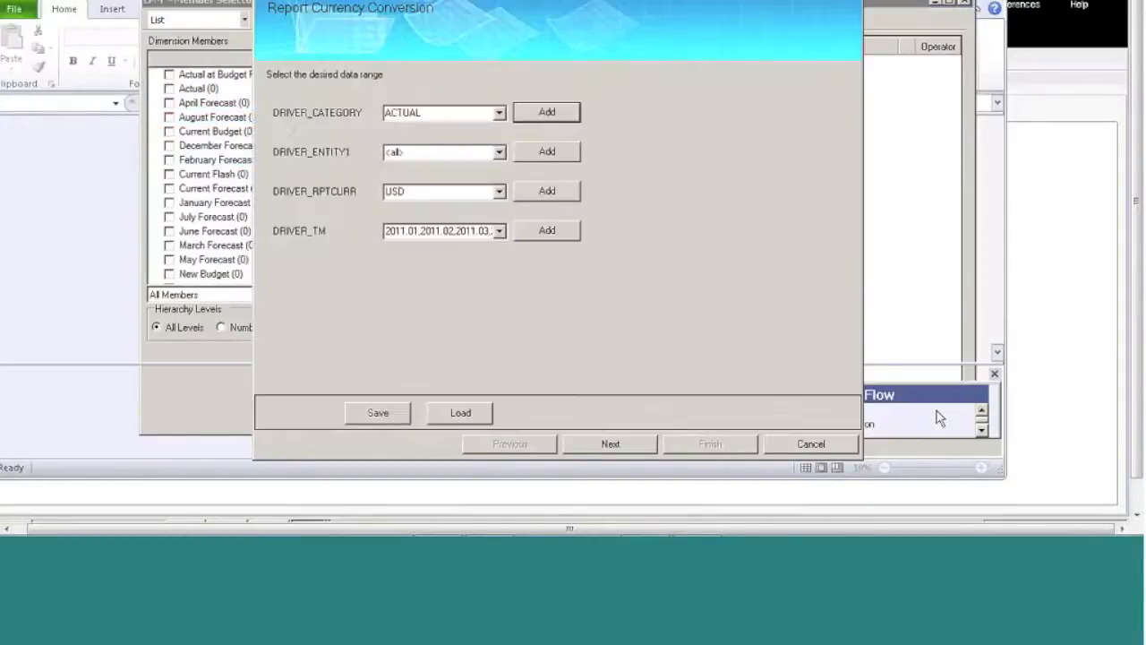
click(608, 446)
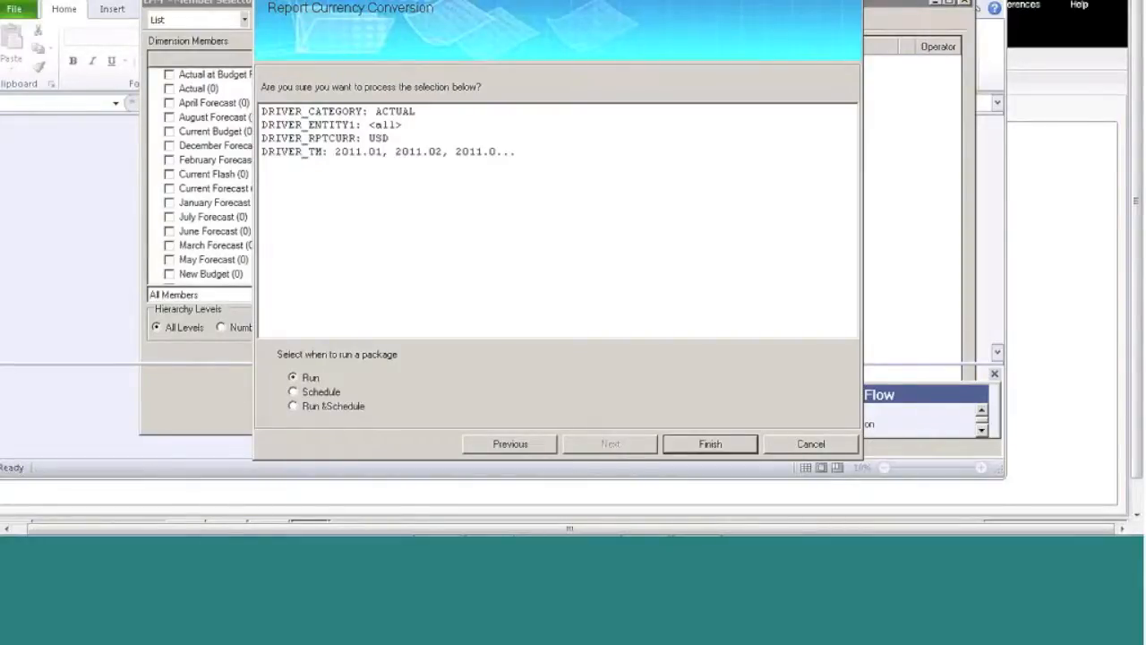
drag(289, 111, 515, 151)
key(ctrl+a)
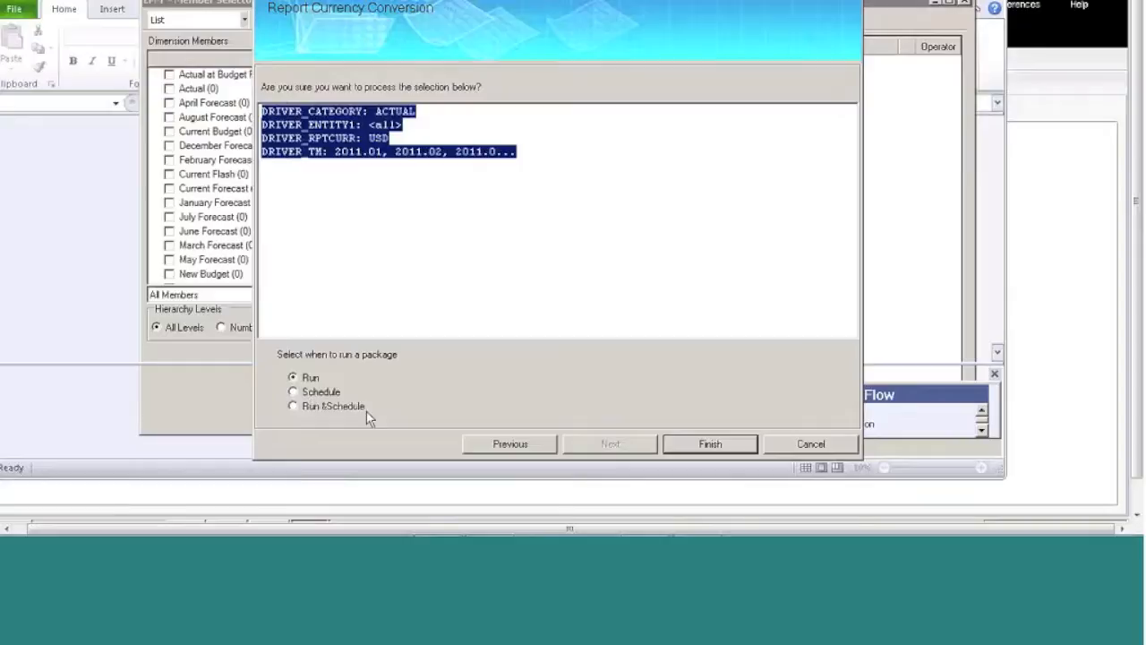
click(698, 444)
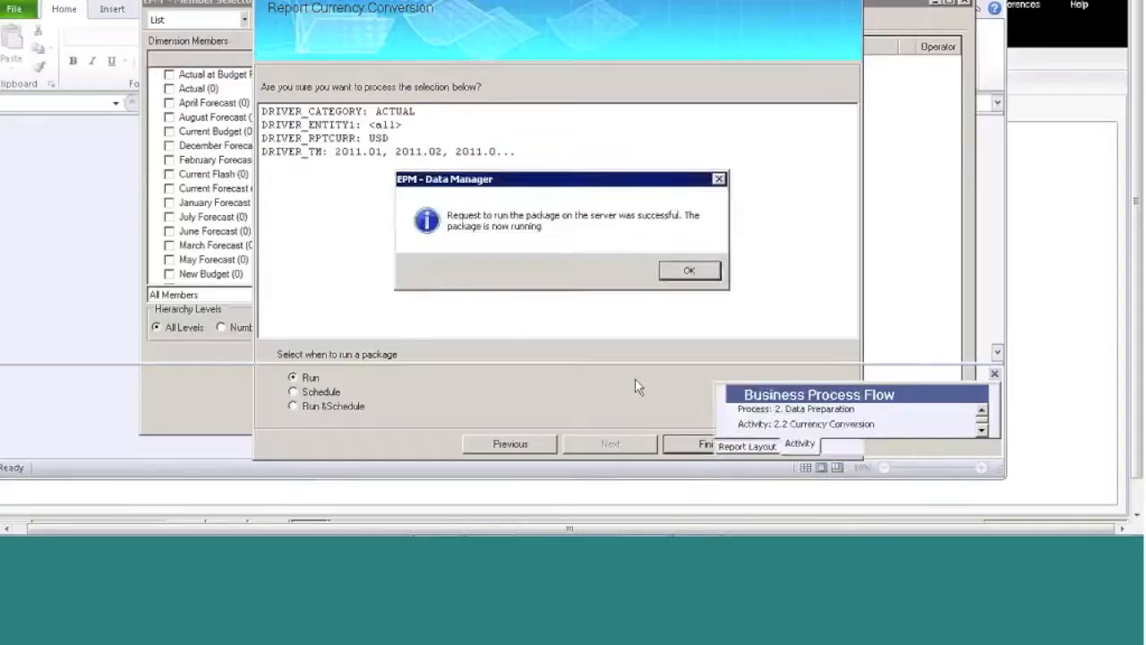
click(688, 269)
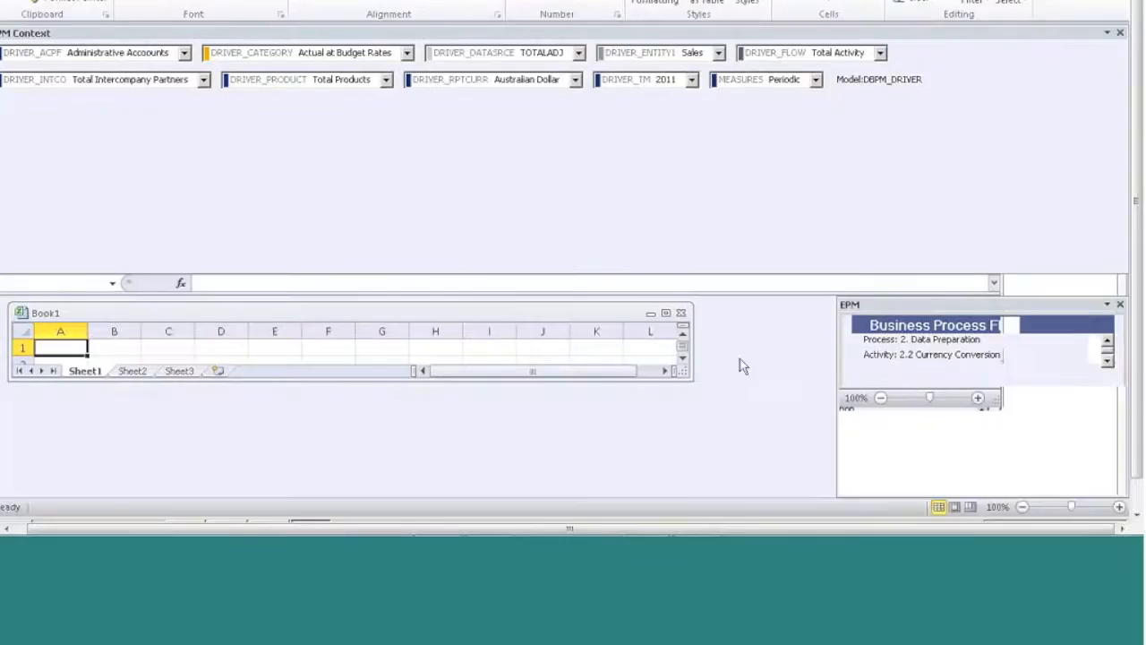
View the package status, examine the latest Report Currency Conversion formula log for submitted and failed record counts, and close the log
click(666, 315)
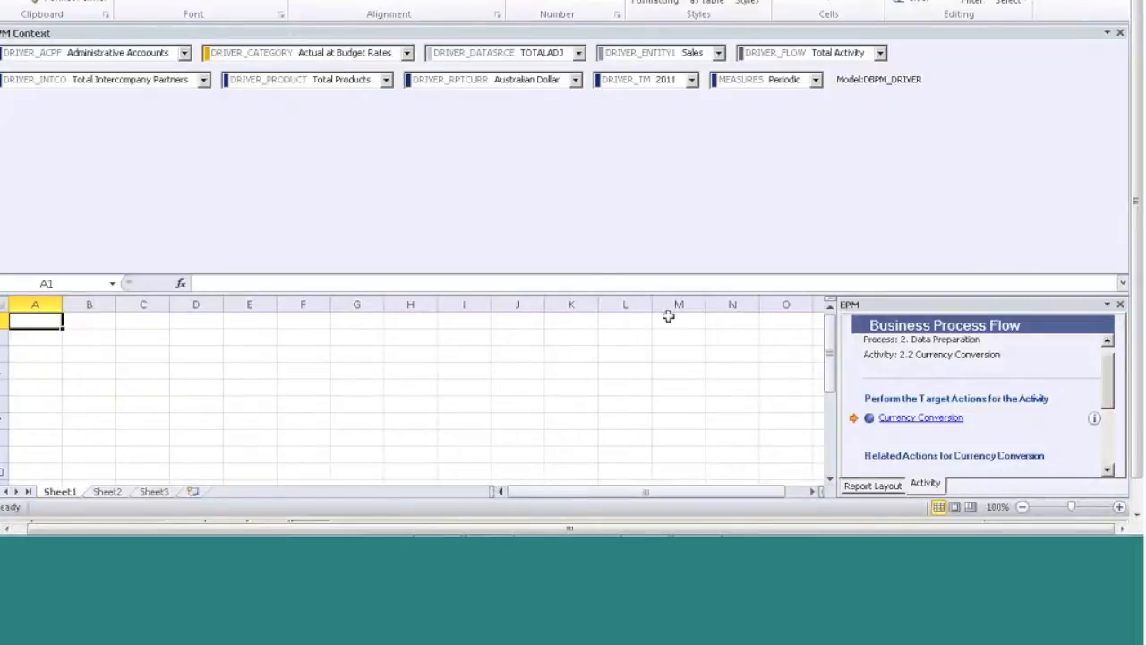
click(936, 420)
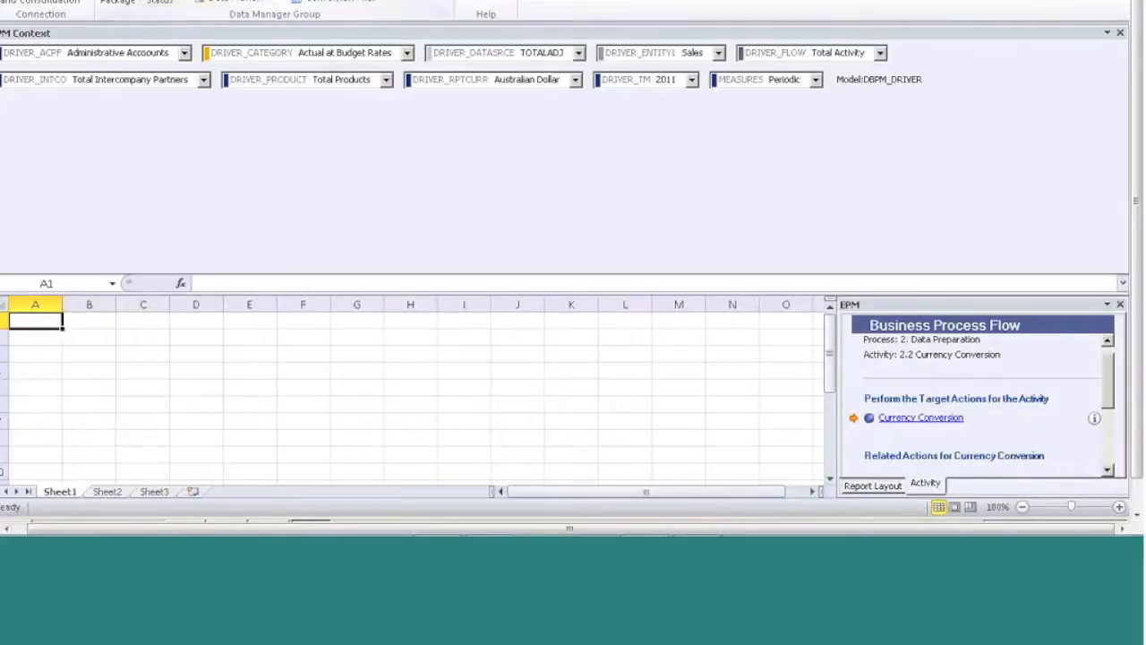
click(162, 2)
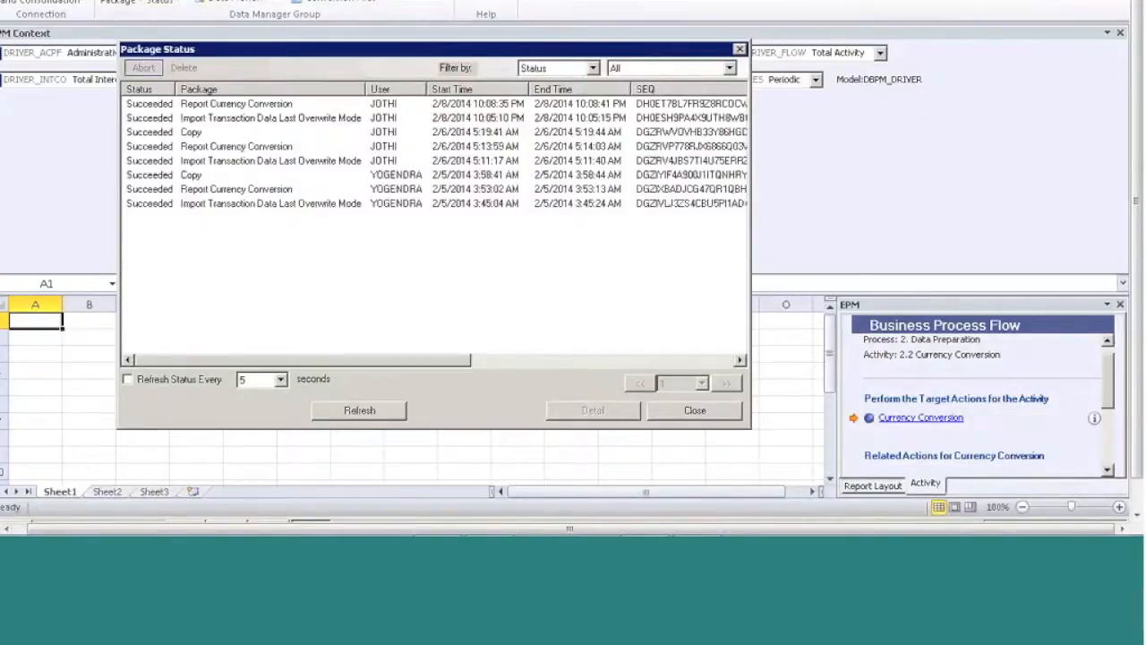
click(294, 108)
click(594, 413)
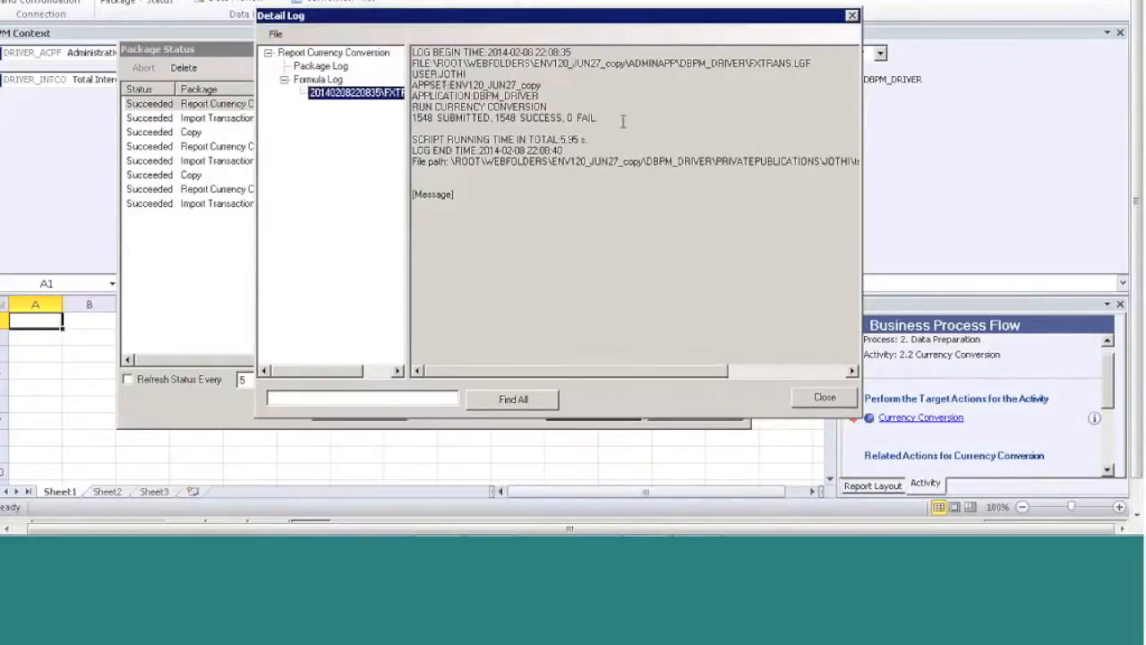
click(588, 118)
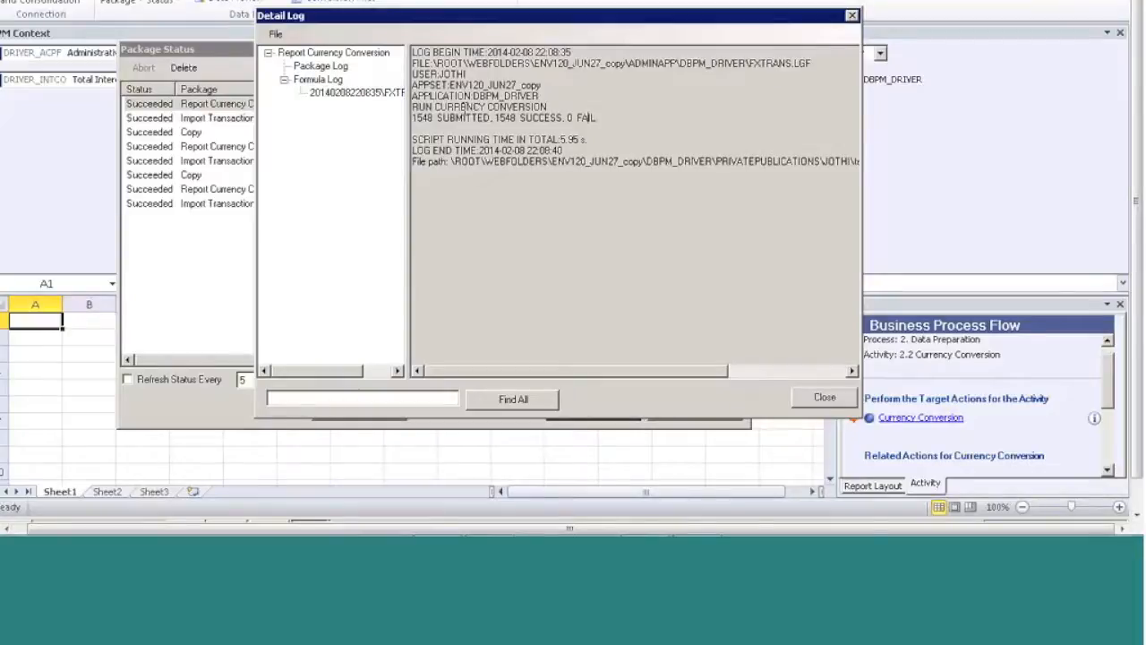
drag(434, 106, 596, 119)
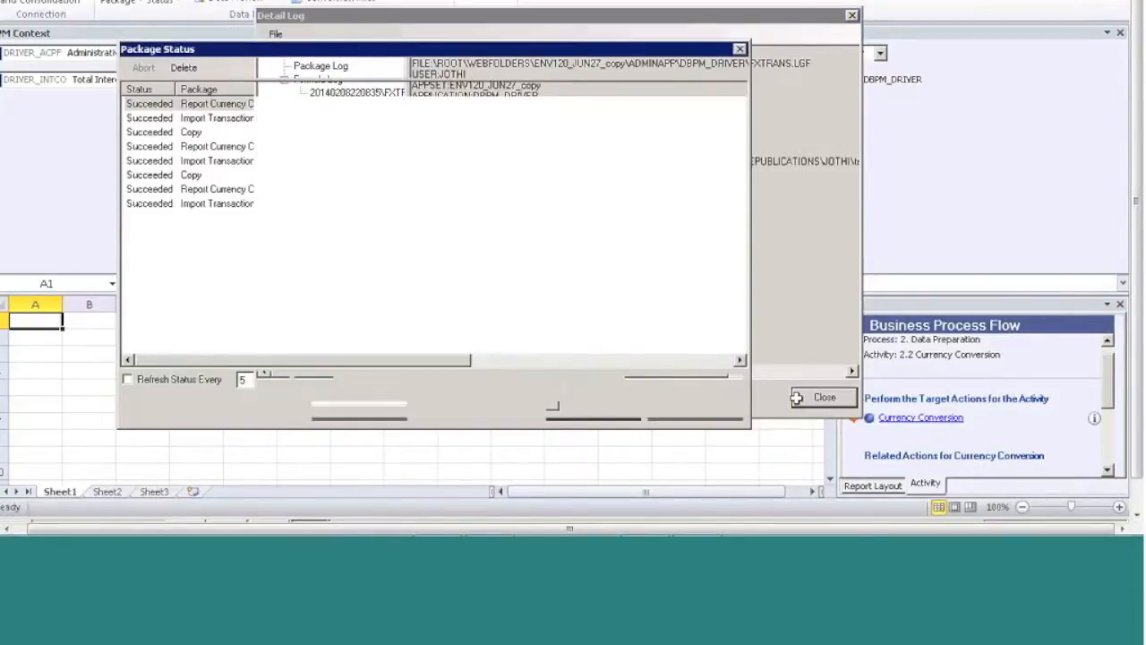
click(824, 396)
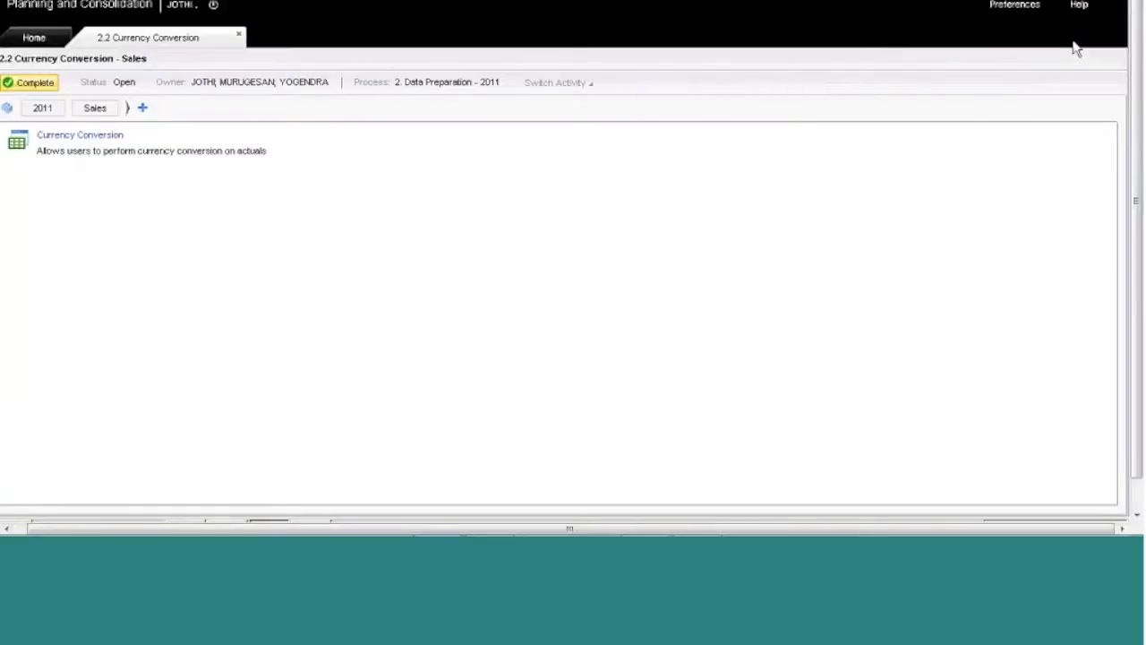
Close the Excel window, then mark the 2.2 Currency Conversion activity complete and close its workspace
drag(1137, 363, 1137, 425)
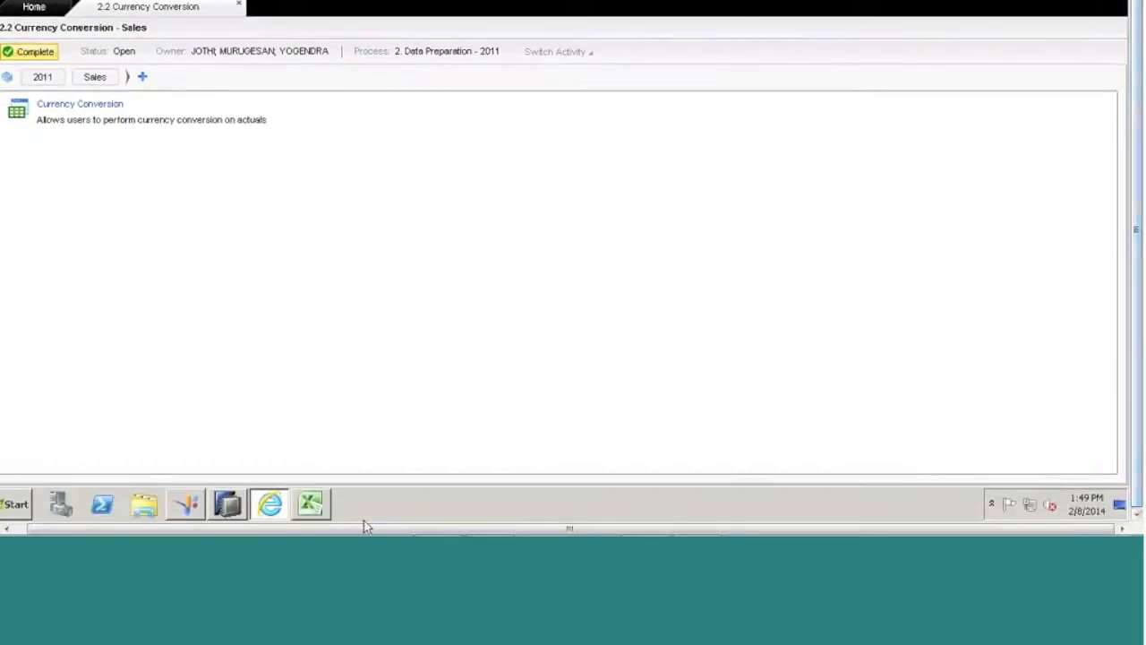
click(317, 508)
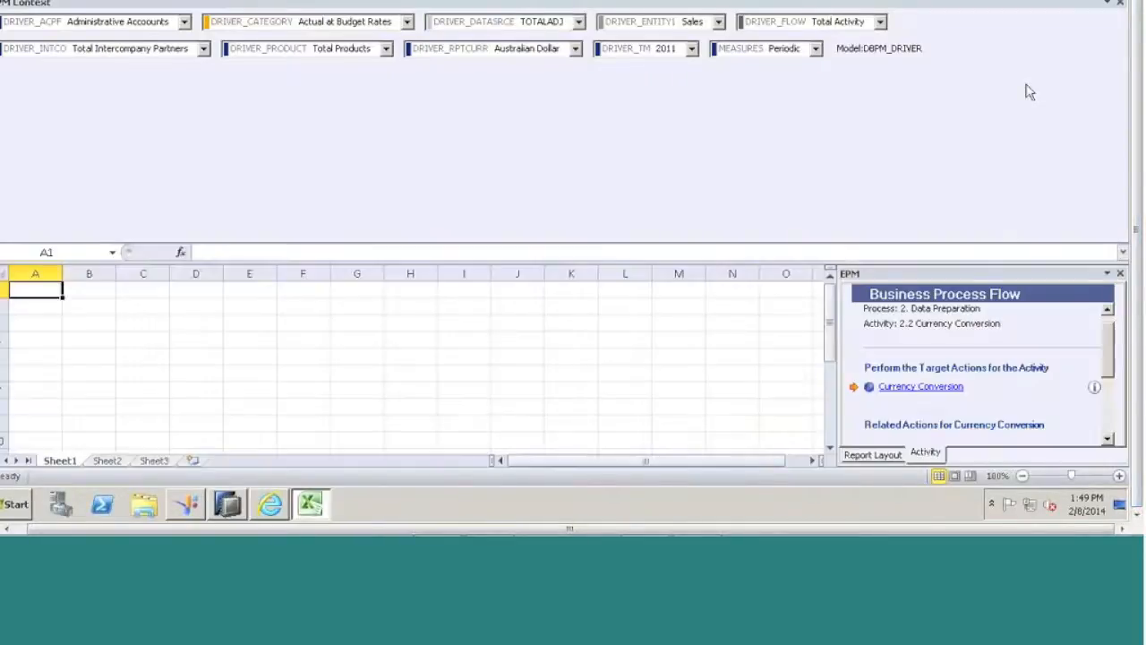
drag(1137, 94, 1137, 65)
click(1119, 2)
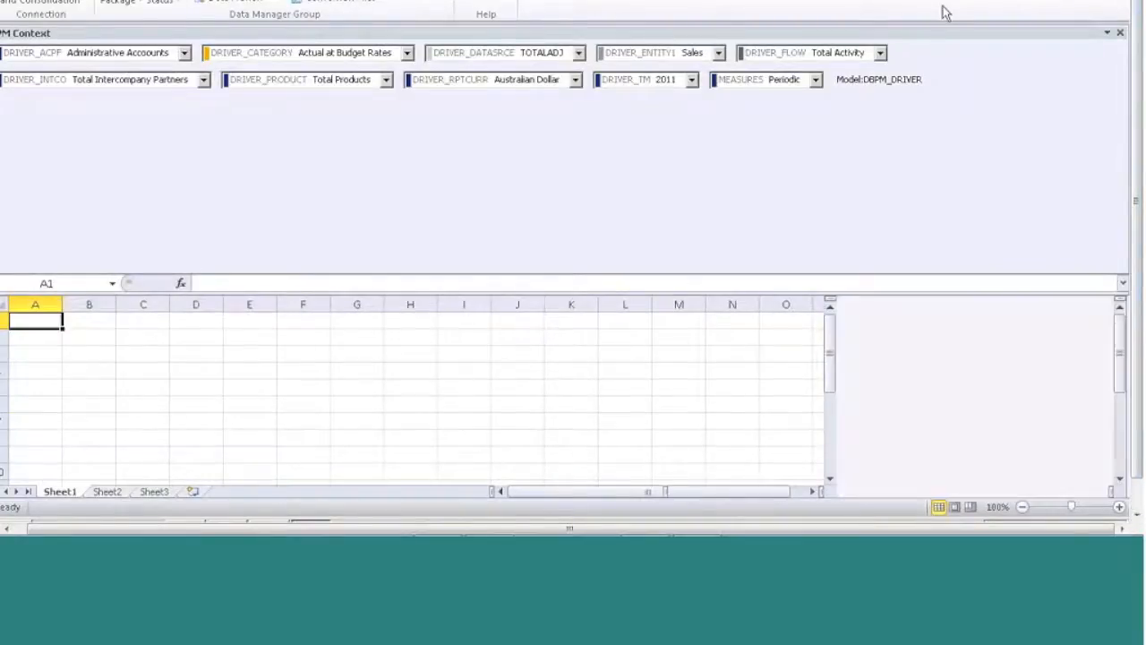
click(34, 85)
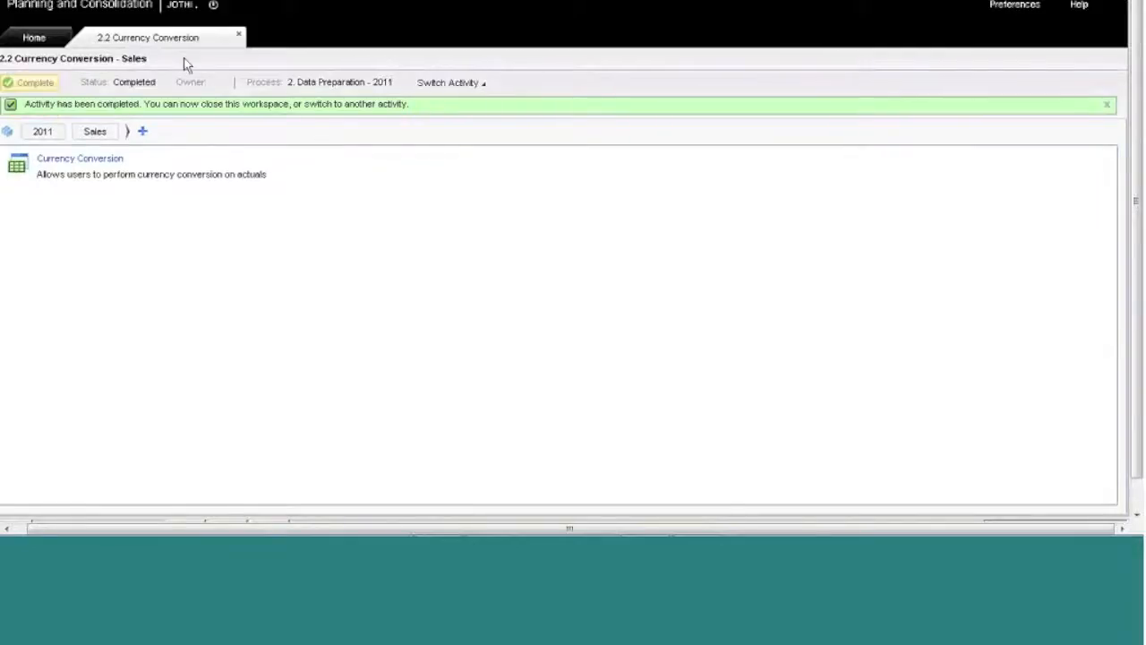
click(238, 35)
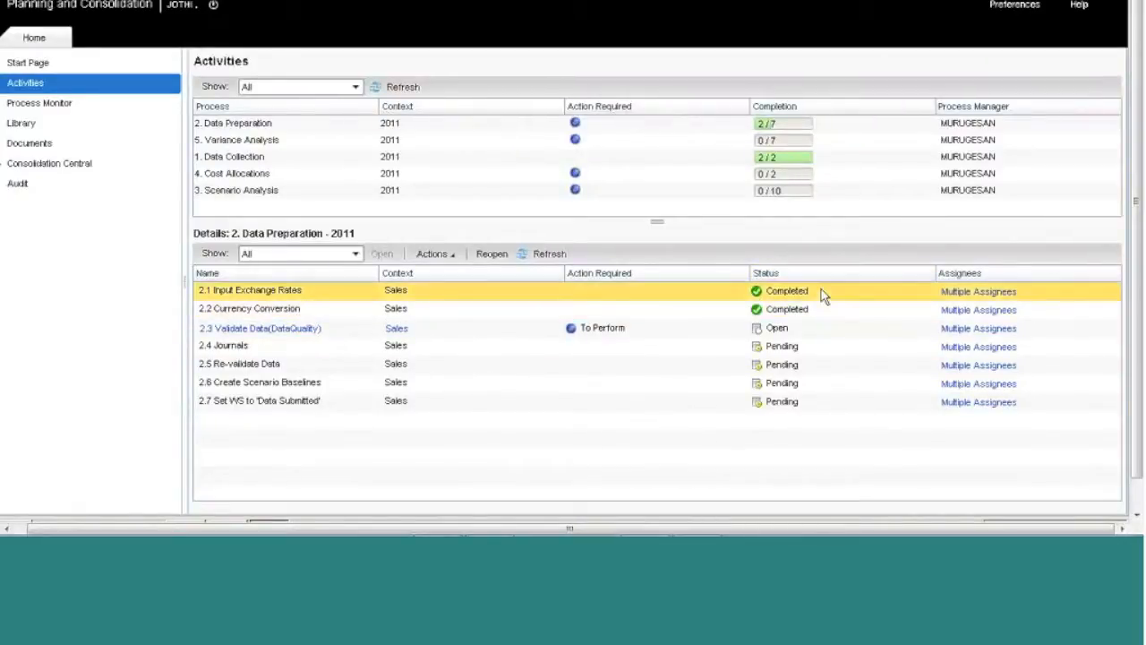
Open Validate Data(Data Quality) from activity 2.3 and set the Controls Monitor time period to Jan 2011
click(287, 329)
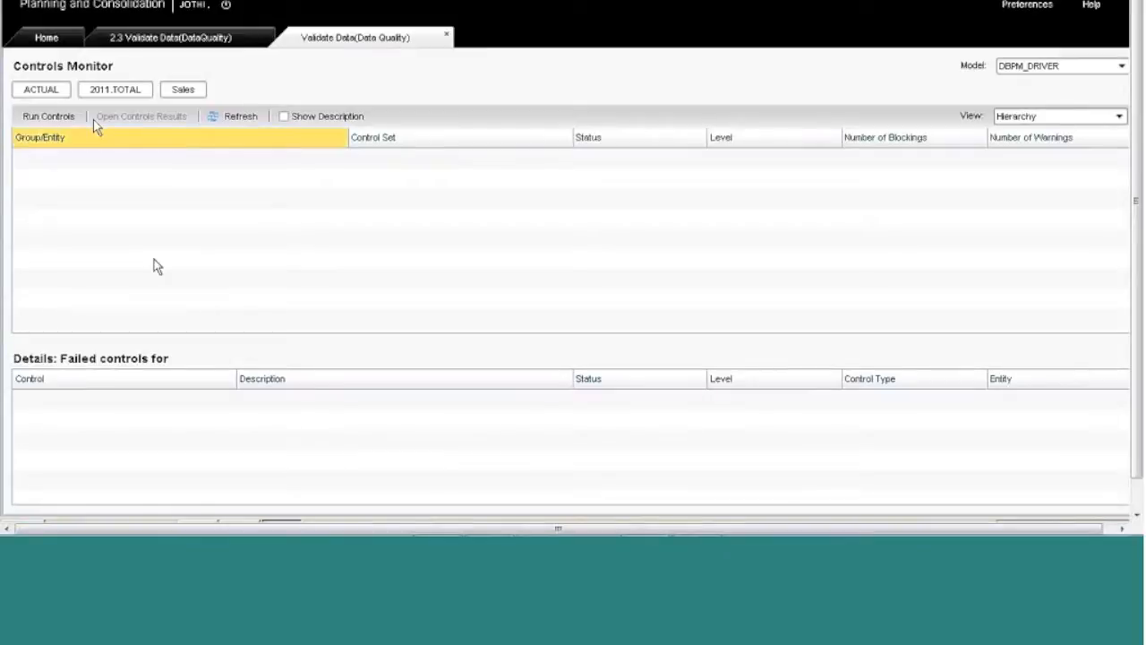
click(134, 95)
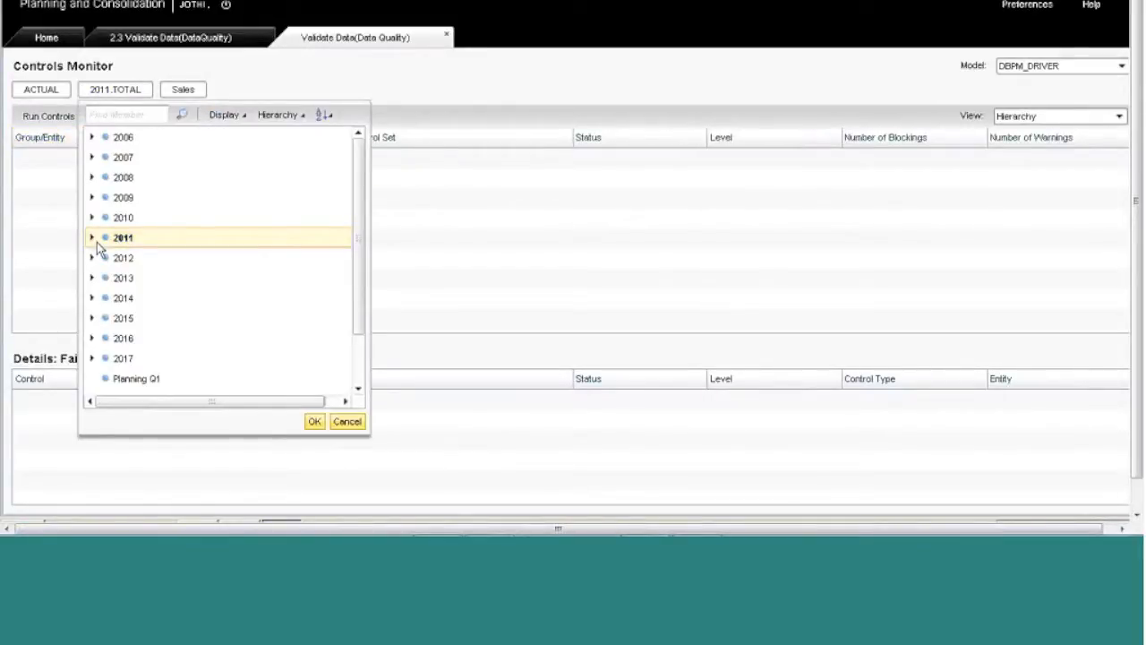
click(92, 238)
click(108, 260)
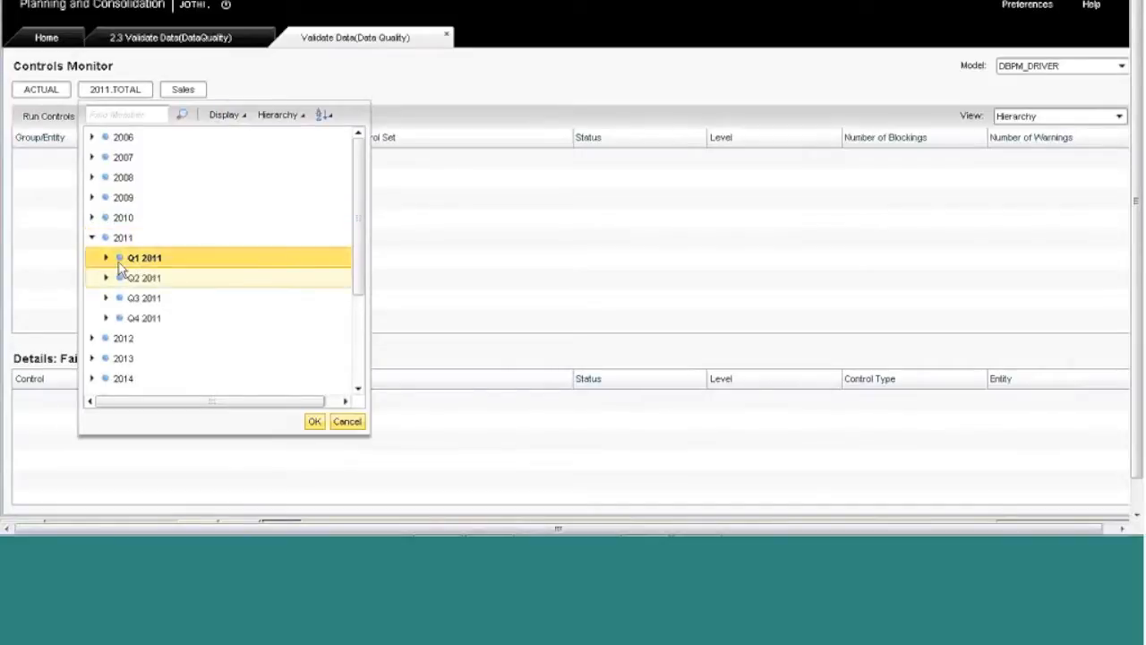
click(163, 283)
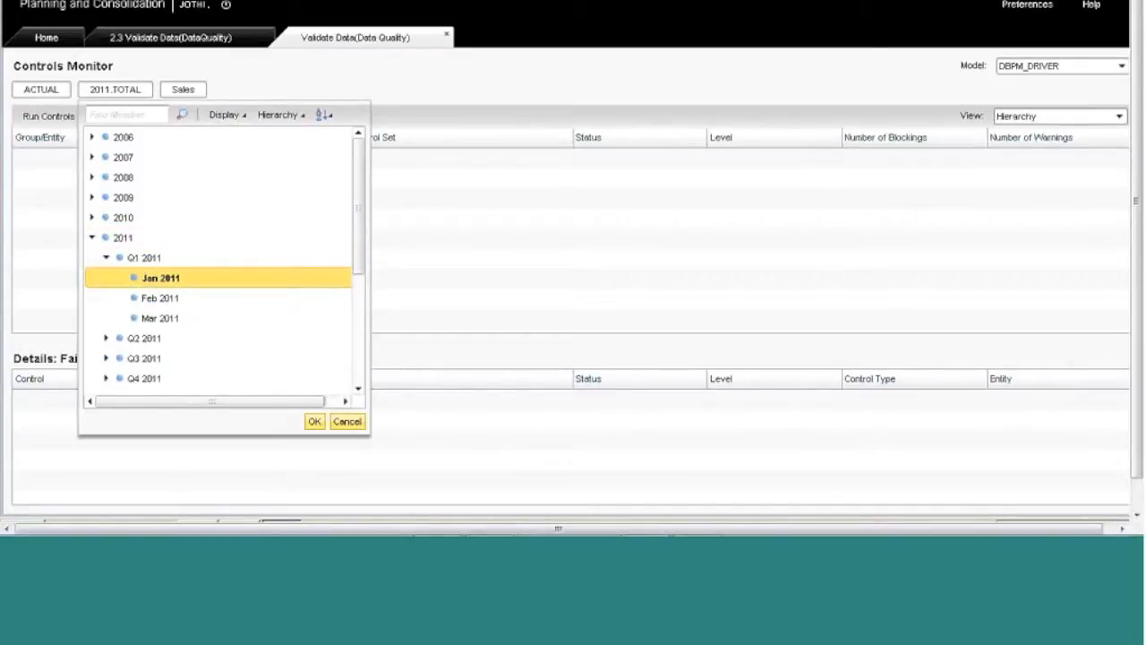
click(314, 421)
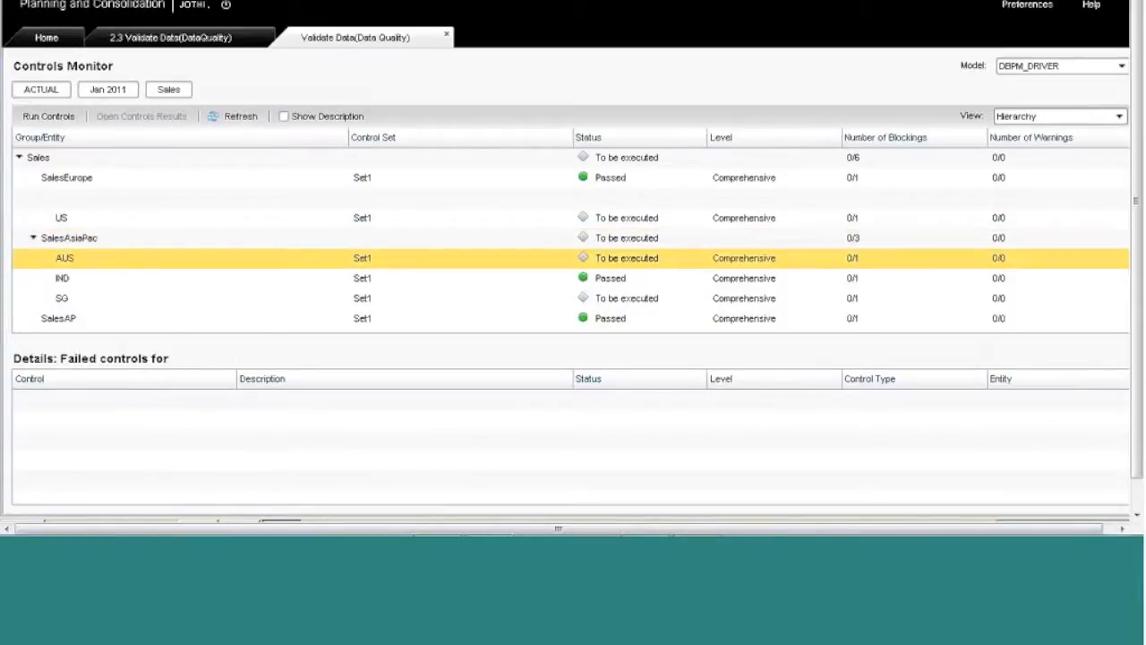
Run the controls on the Sales group for category ACTUAL and period 2011.01
click(191, 164)
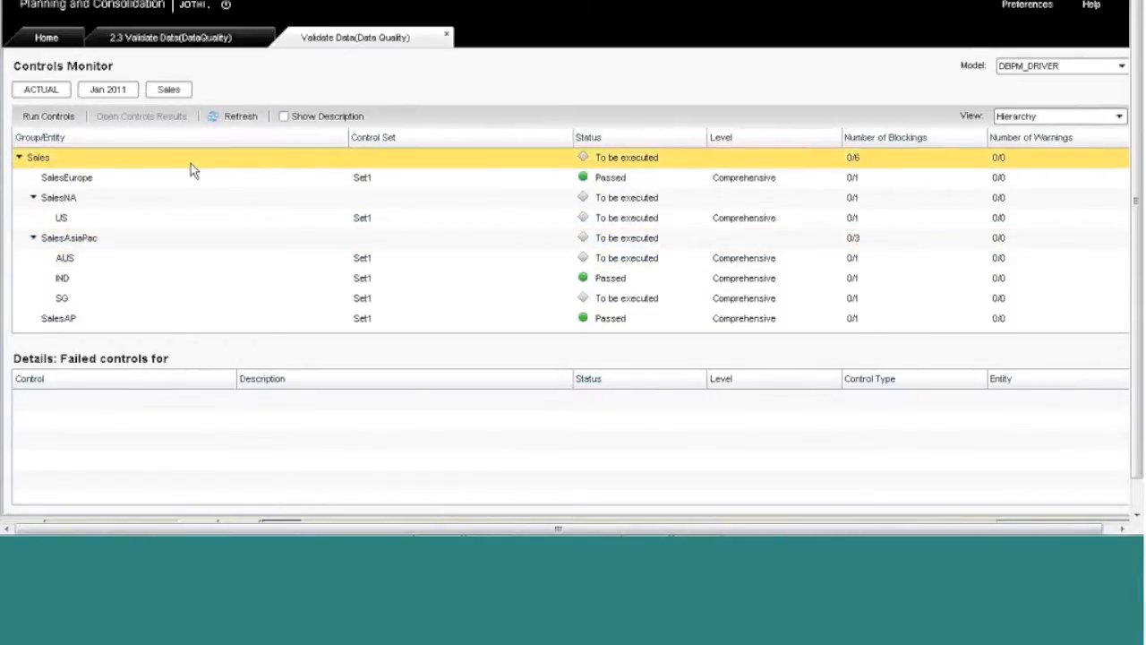
click(286, 218)
ctrl+click(287, 177)
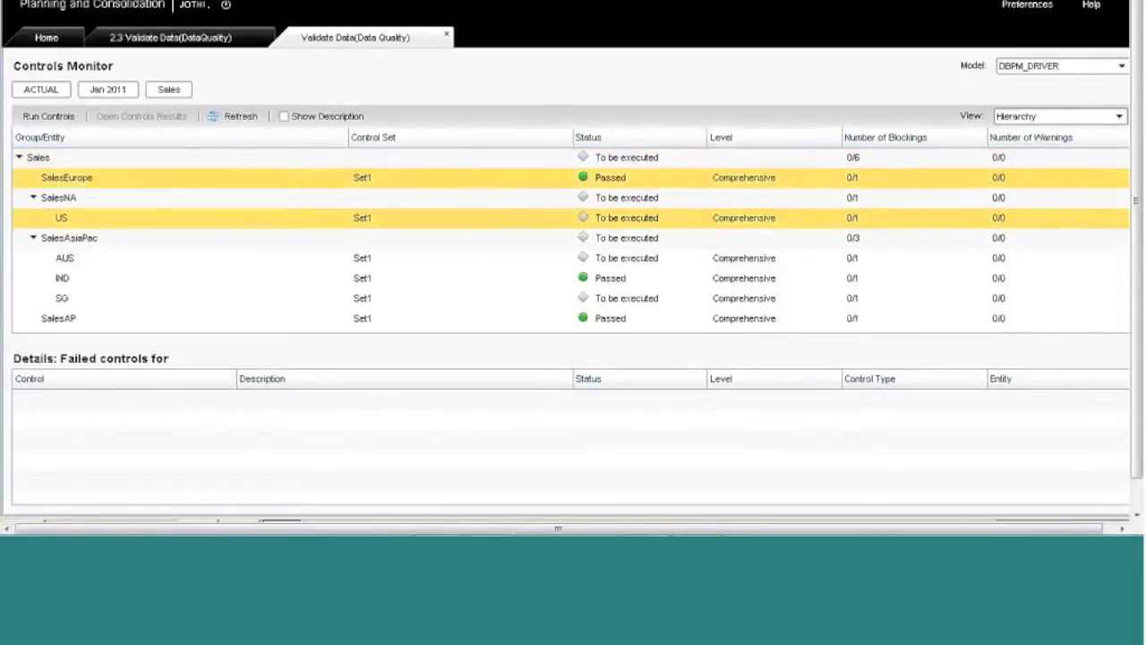
click(379, 198)
click(233, 163)
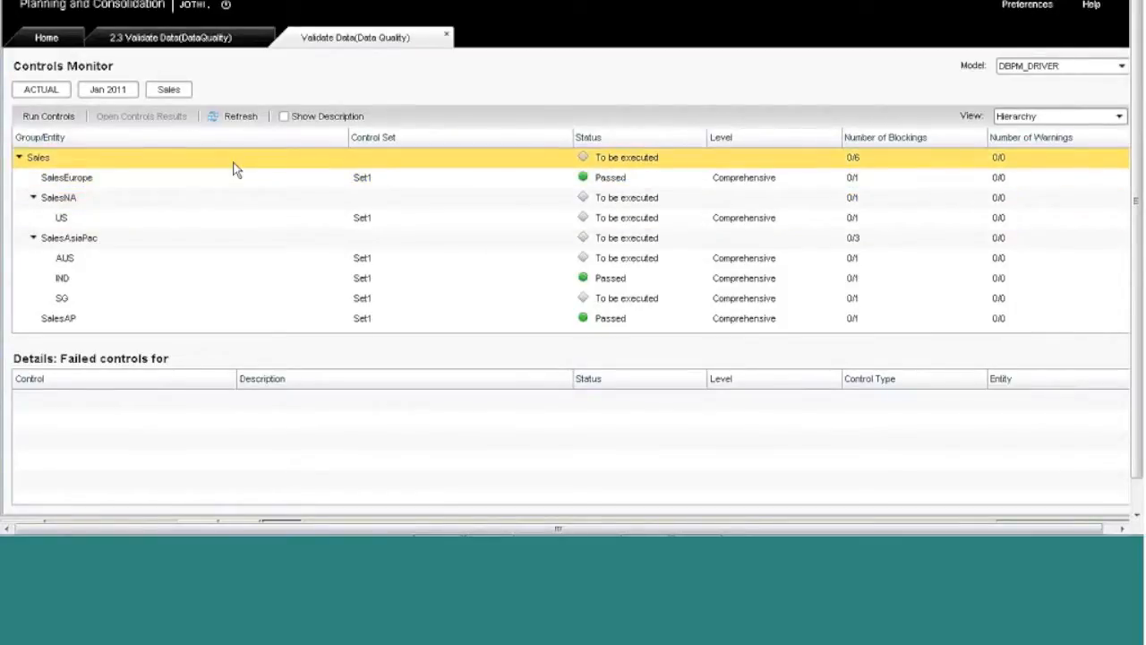
click(164, 159)
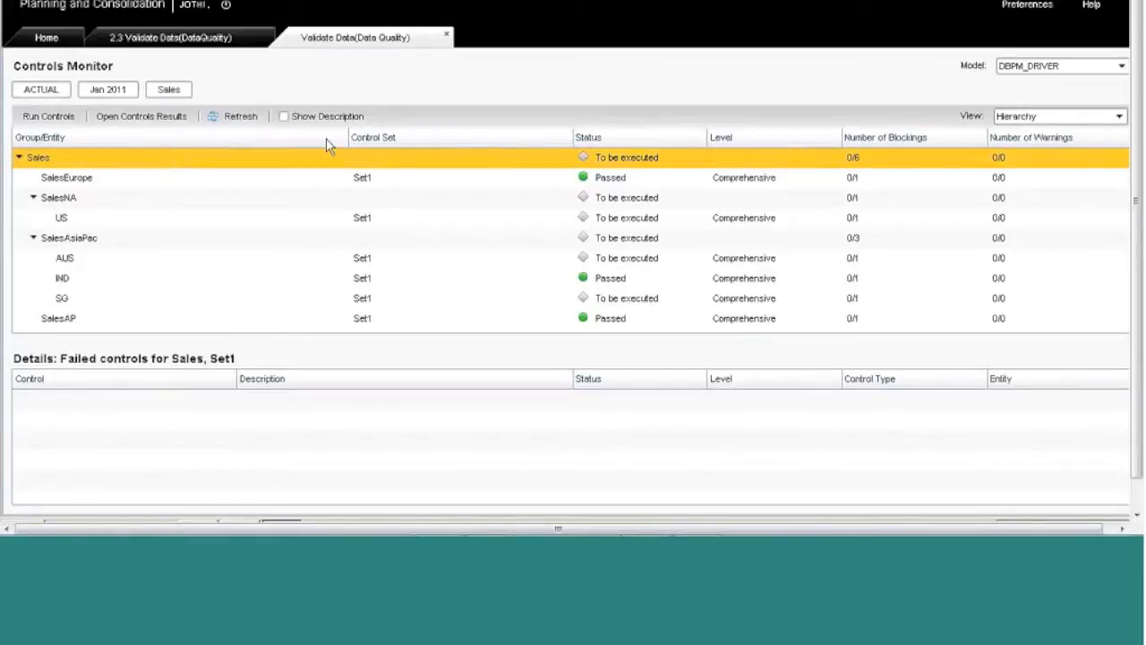
click(65, 117)
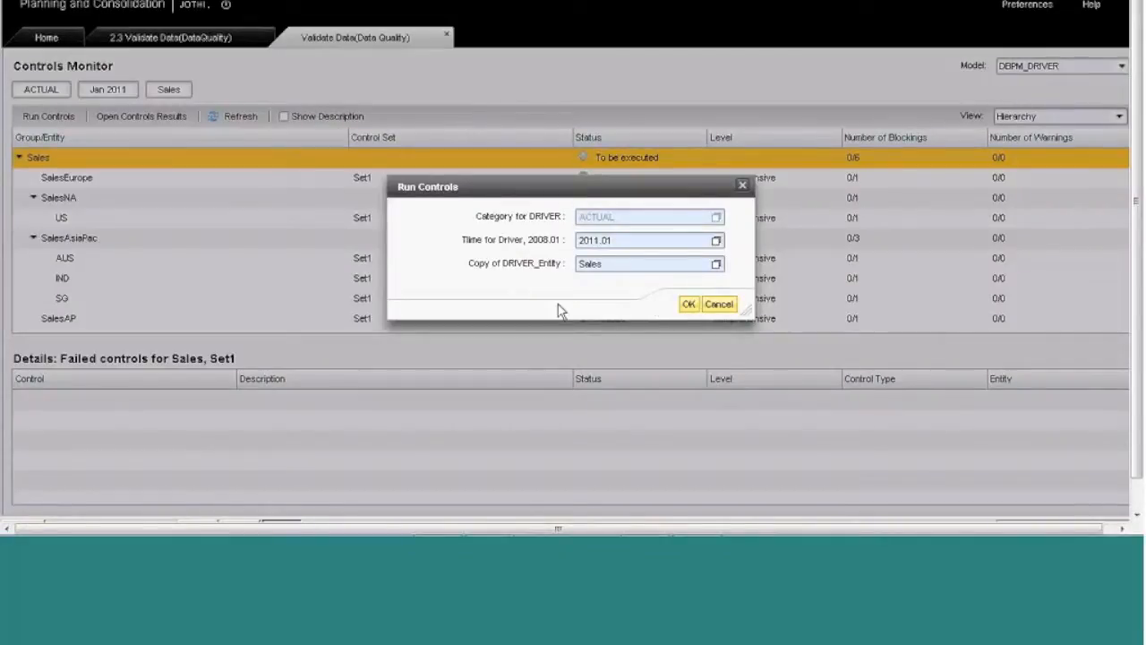
click(687, 305)
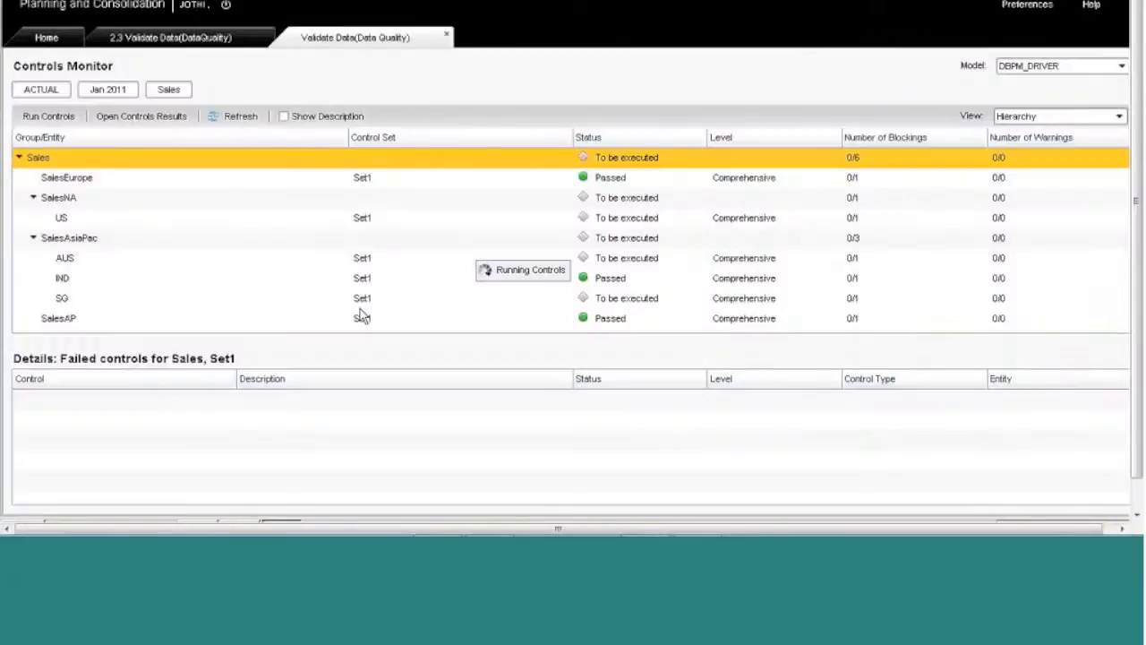
Examine the failed control details for the AUS entity under SalesAsiaPac
click(437, 283)
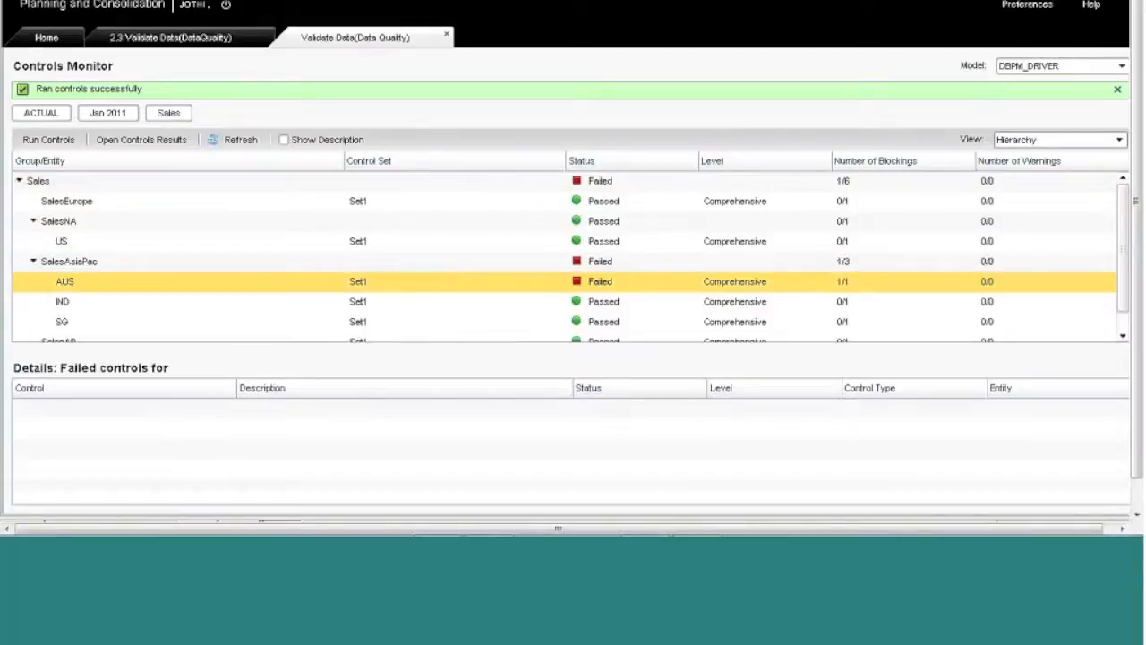
click(383, 298)
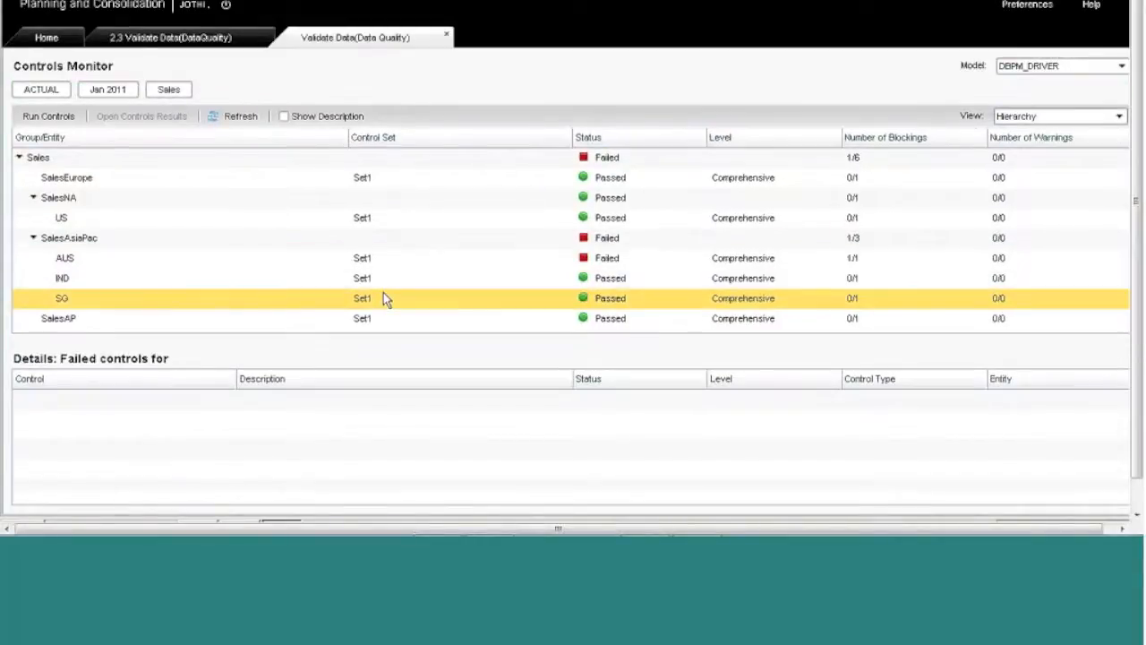
click(430, 265)
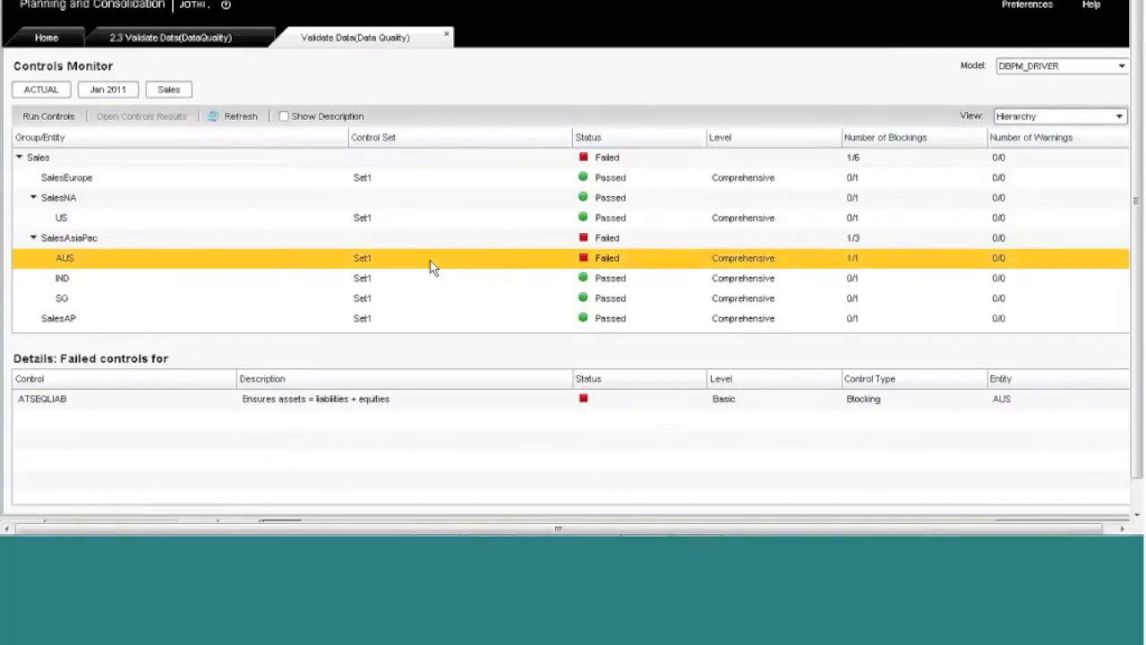
Open the controls results for the Sales group and examine the equation, result and threshold of the AUS entity
click(164, 161)
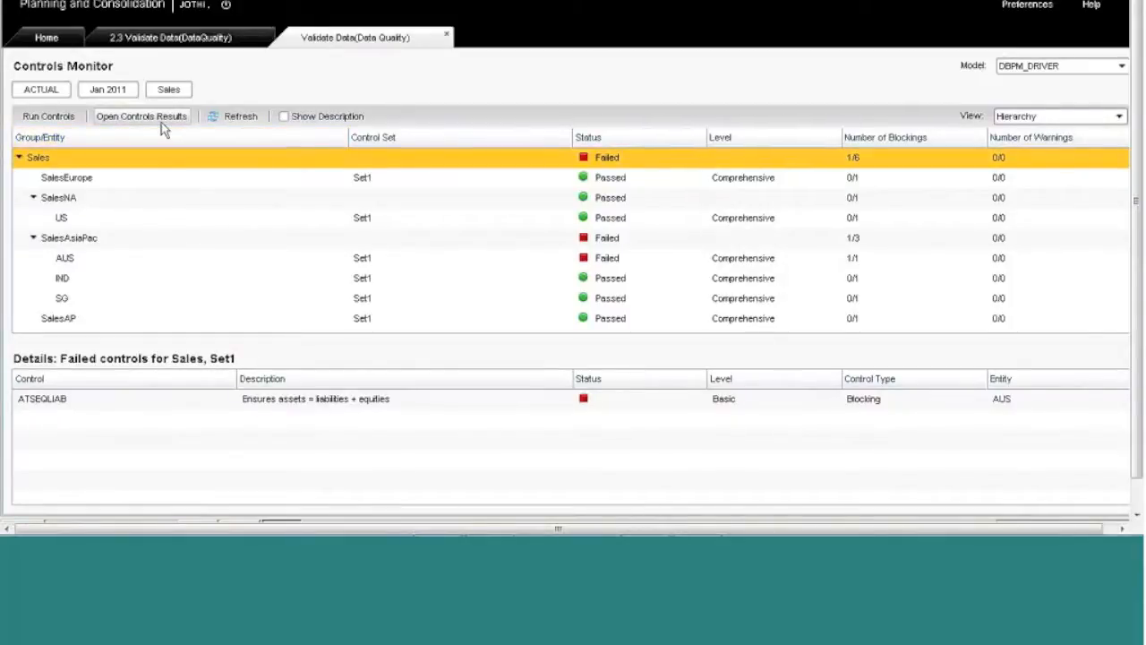
click(153, 120)
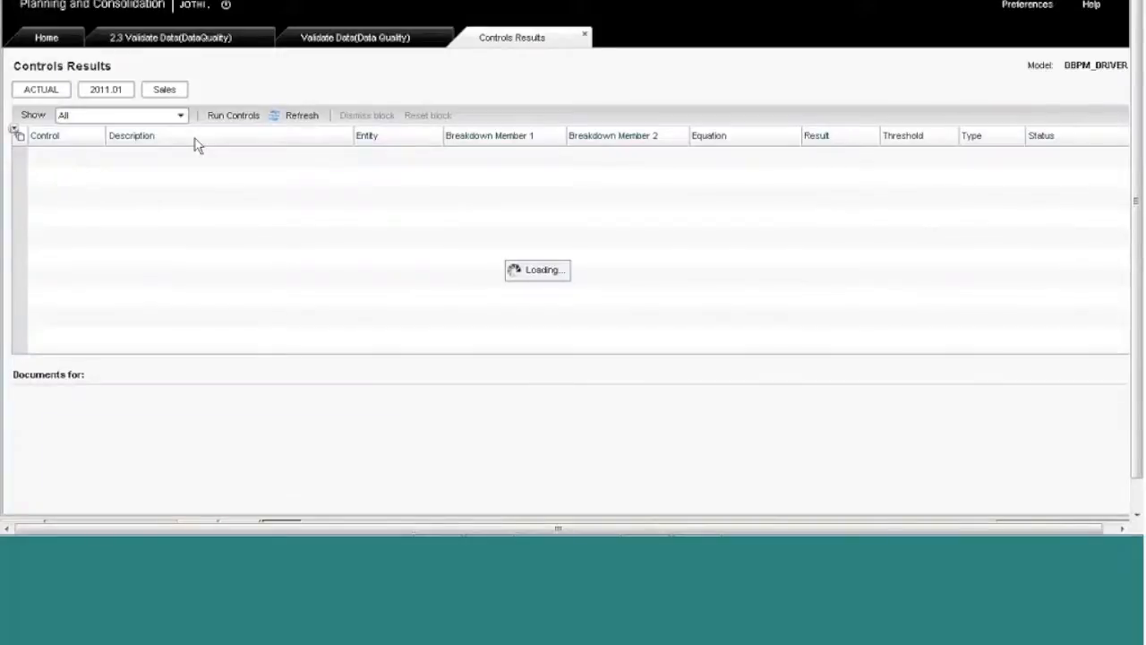
click(414, 200)
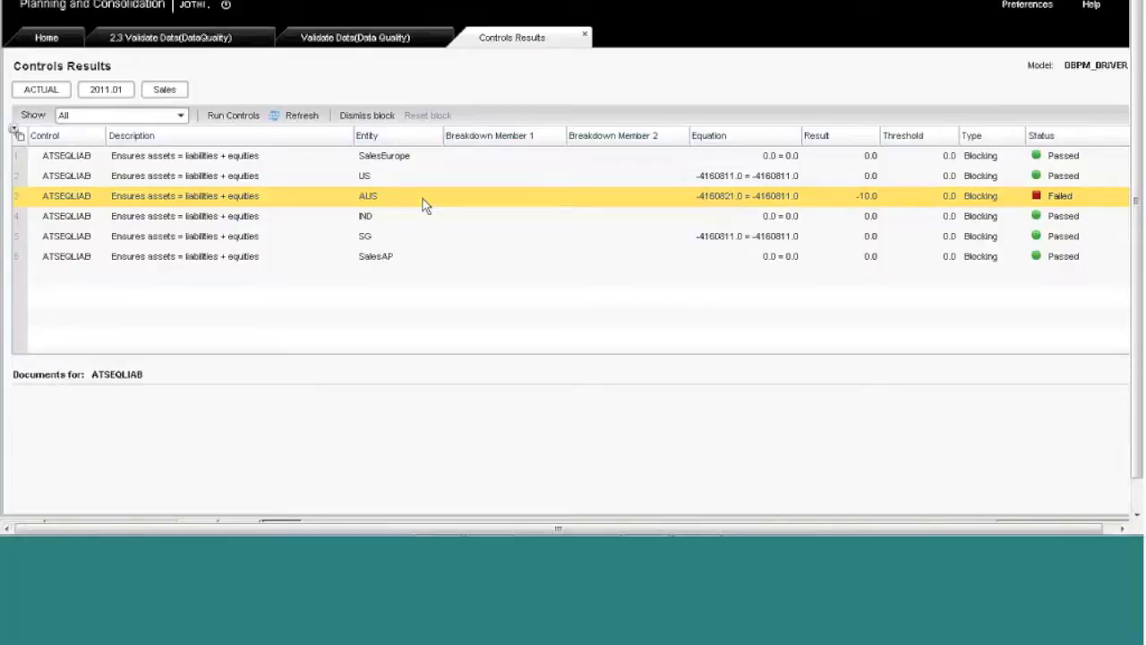
click(912, 200)
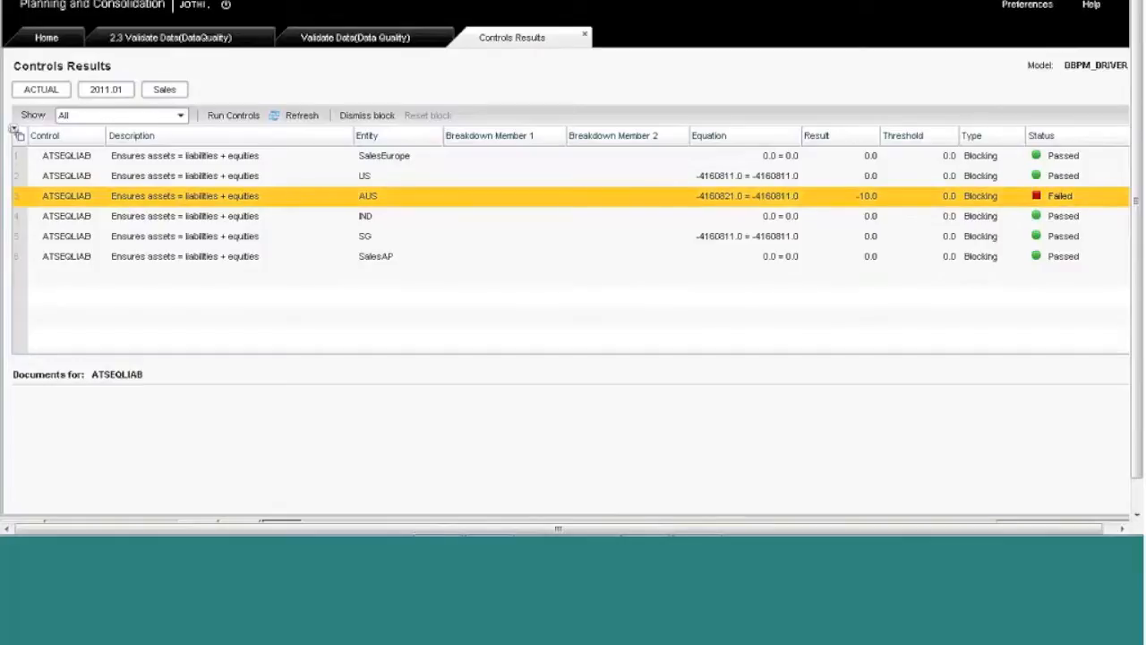
Close the controls results and monitor, then mark activity 2.3 Validate Data complete and close its workspace
click(582, 36)
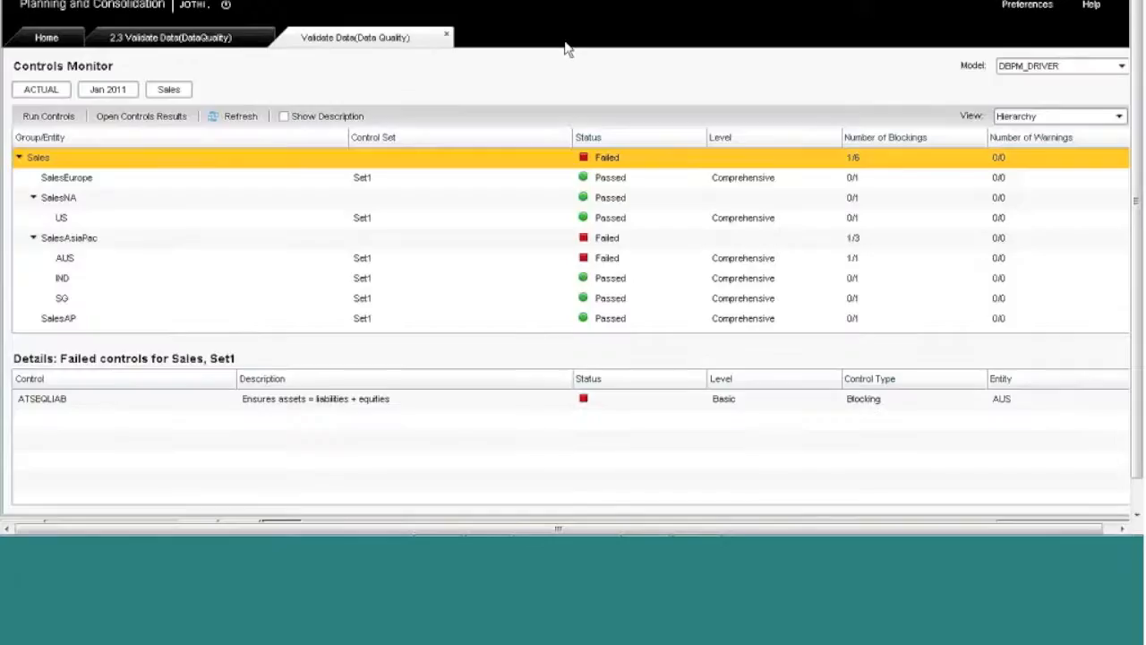
click(446, 35)
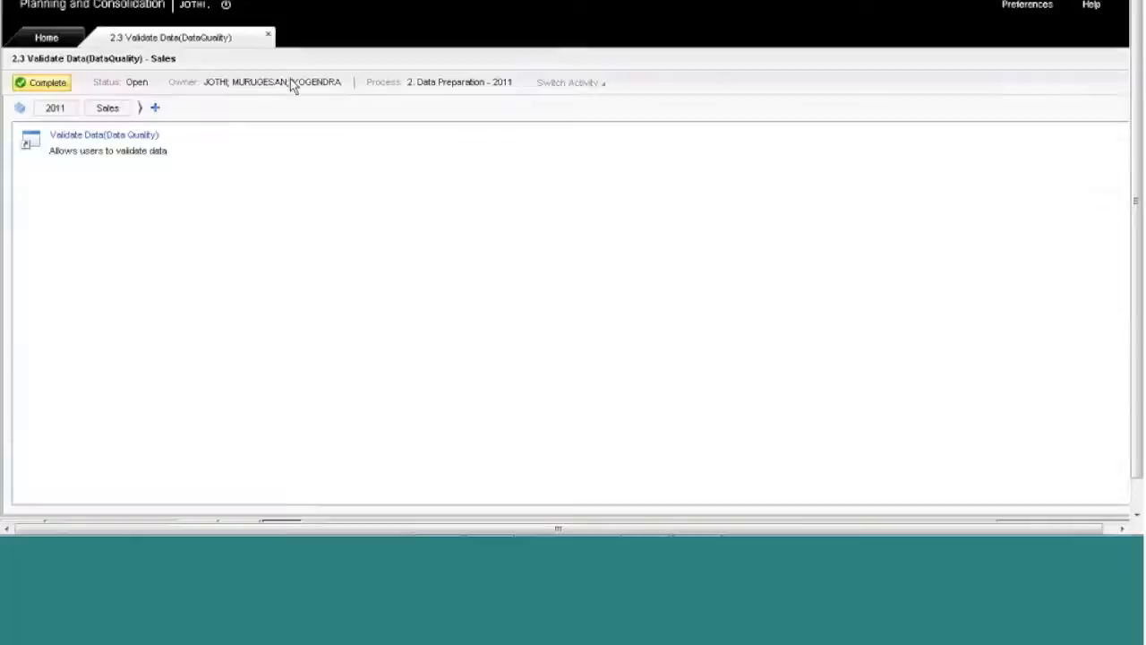
click(267, 38)
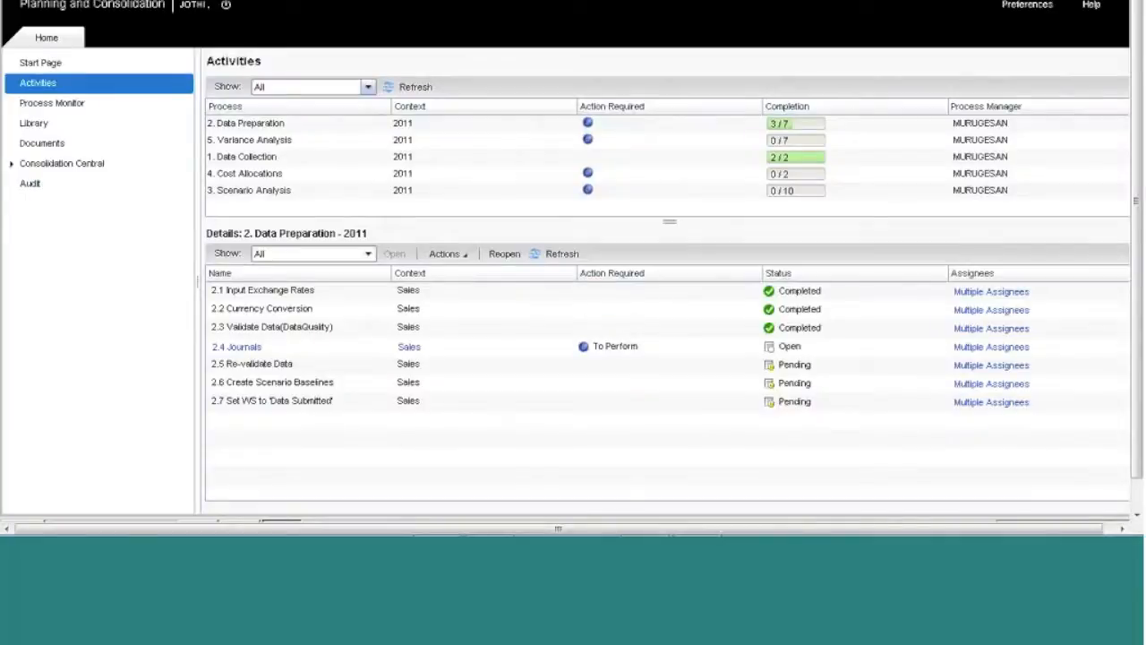
Open activity 2.4 Journals and launch its Journals action
click(285, 347)
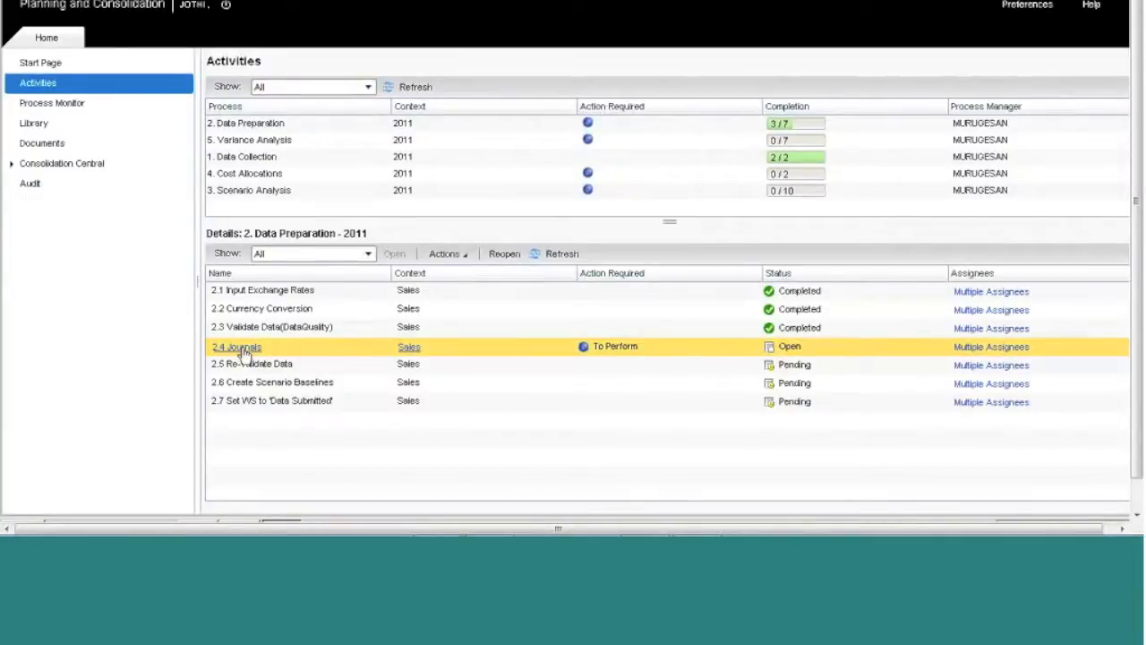
click(241, 351)
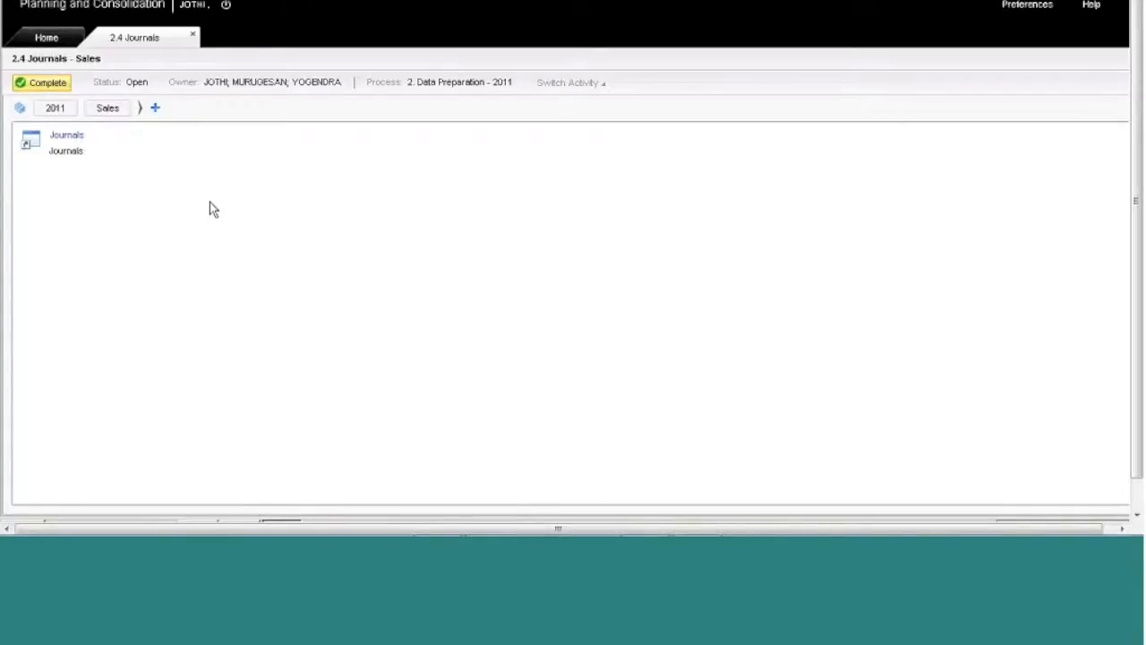
click(68, 137)
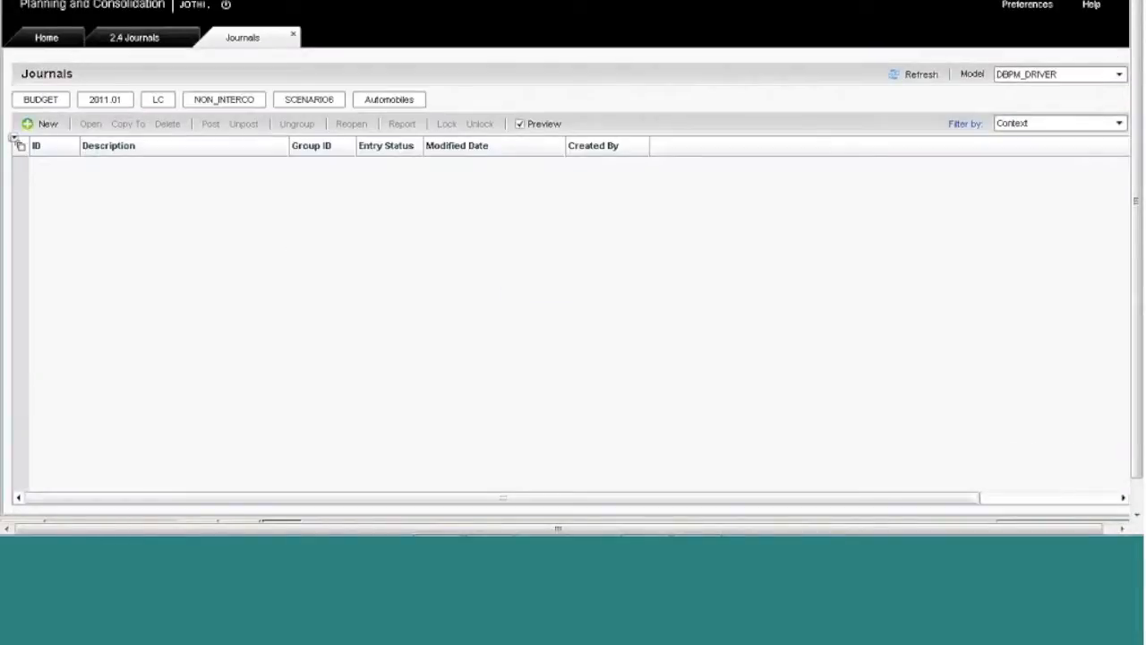
Set the journal context to category Actual and data source Input
click(51, 100)
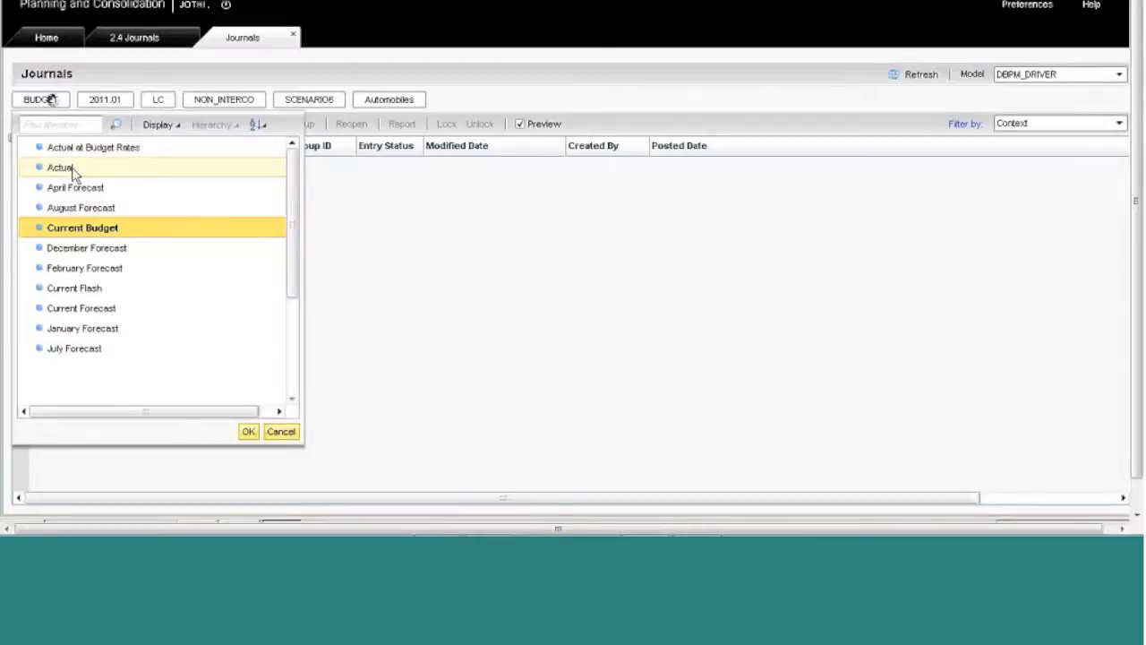
click(248, 430)
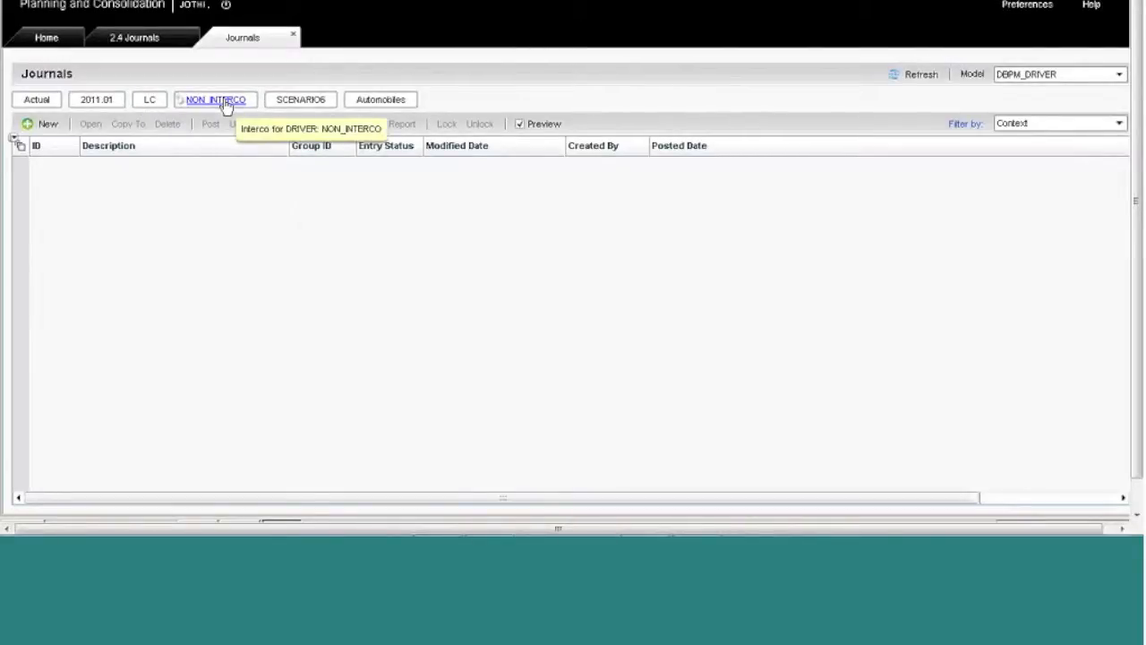
click(304, 103)
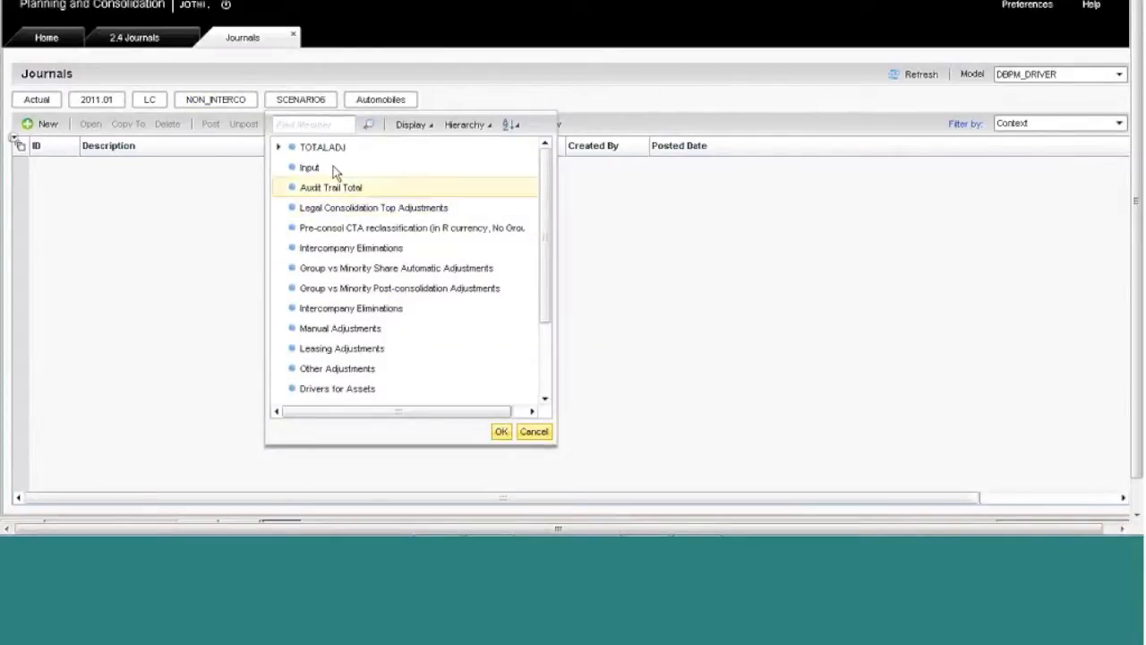
click(333, 168)
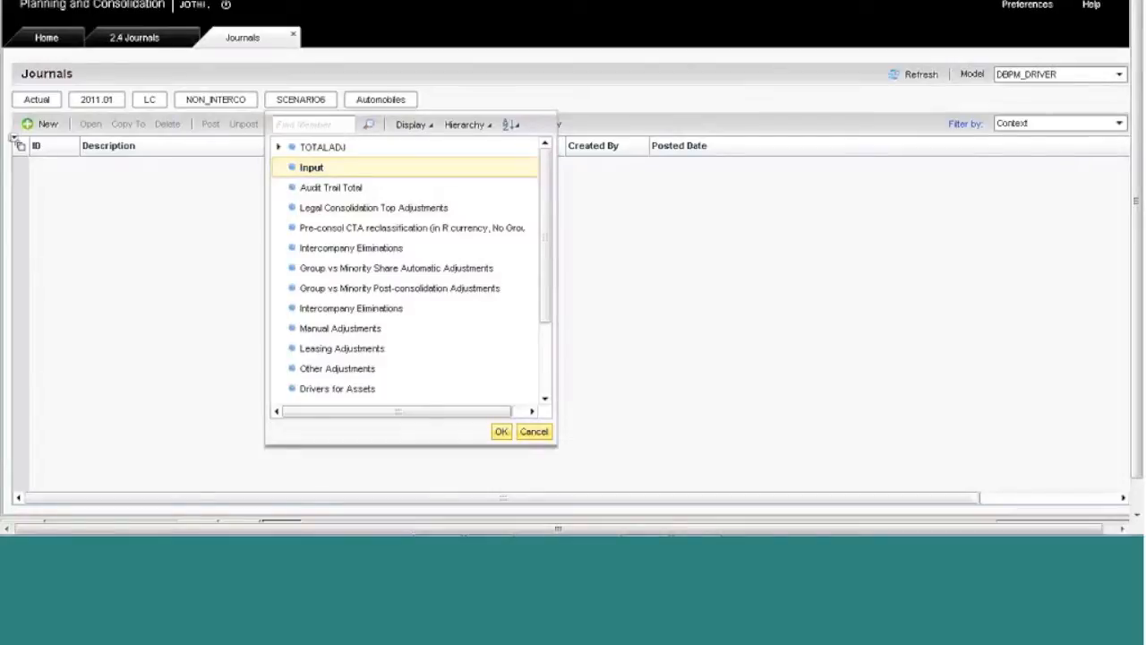
click(501, 432)
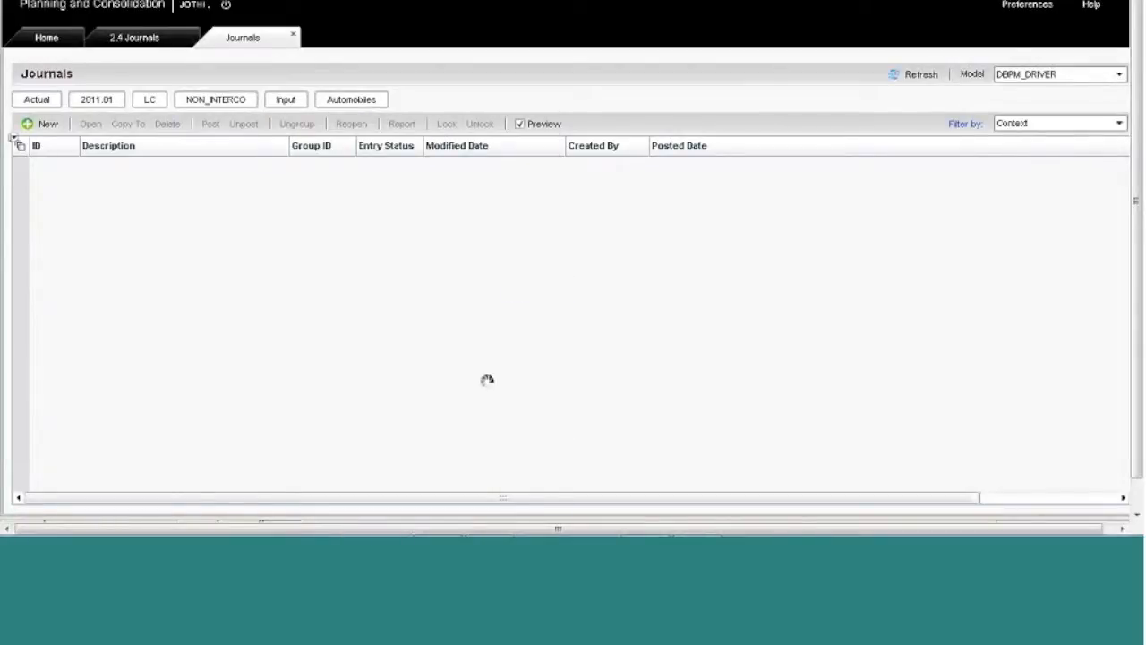
Change the journal context's product member from Automobiles to Hugo Boss 2 OZ
click(362, 98)
scroll(602, 305, down, 10)
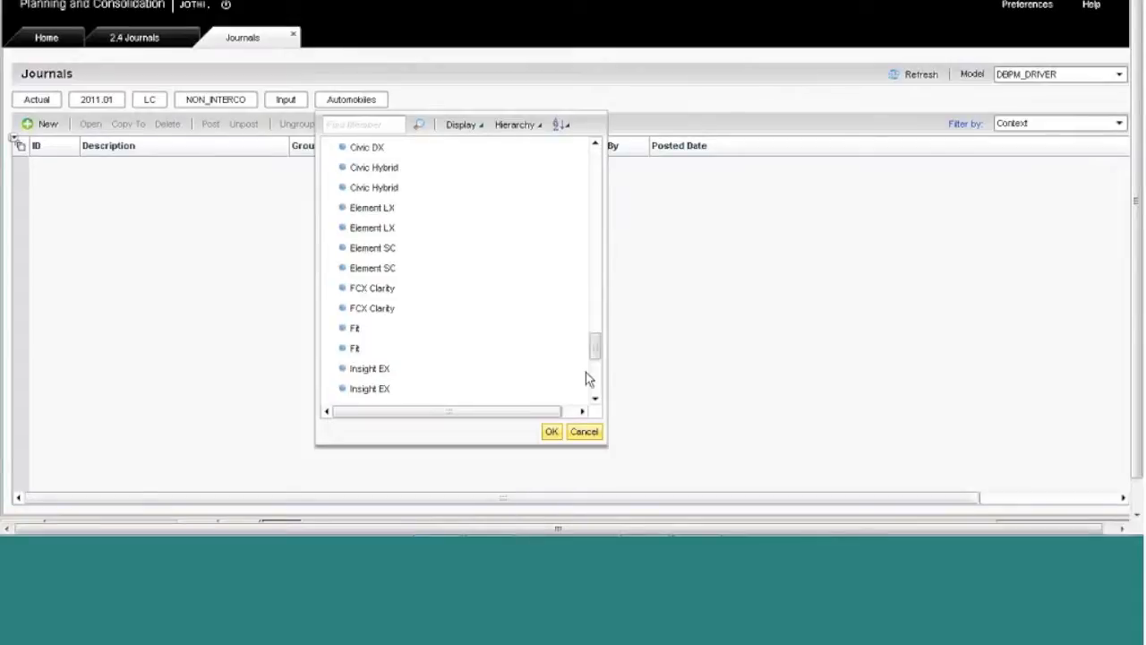
scroll(588, 379, down, 5)
scroll(591, 387, down, 5)
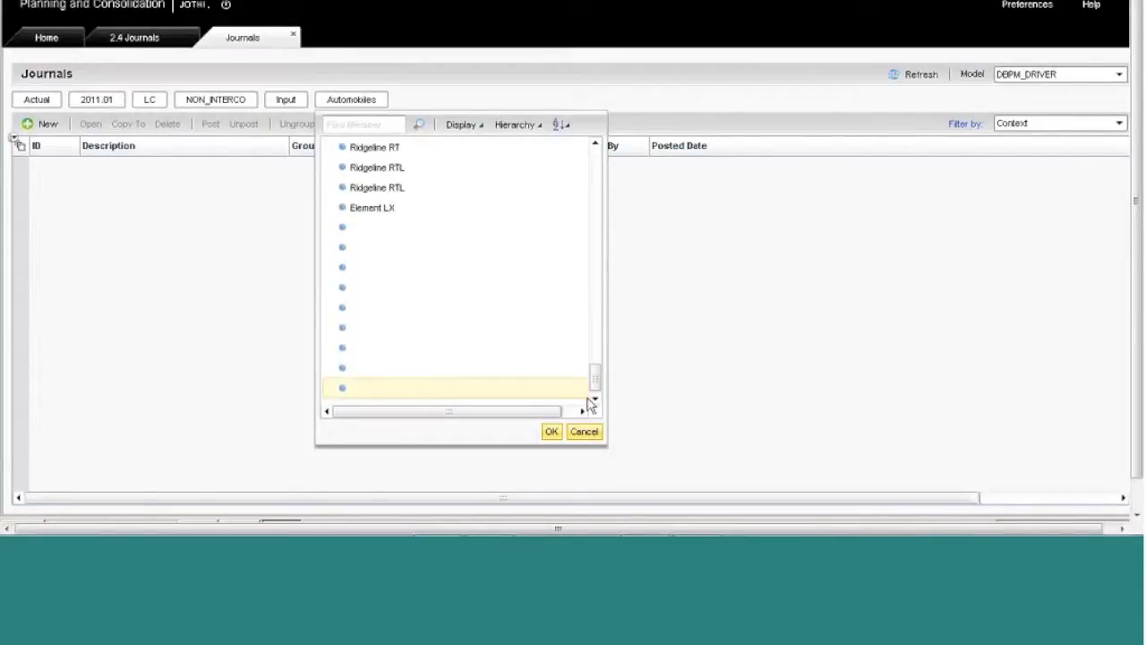
click(595, 144)
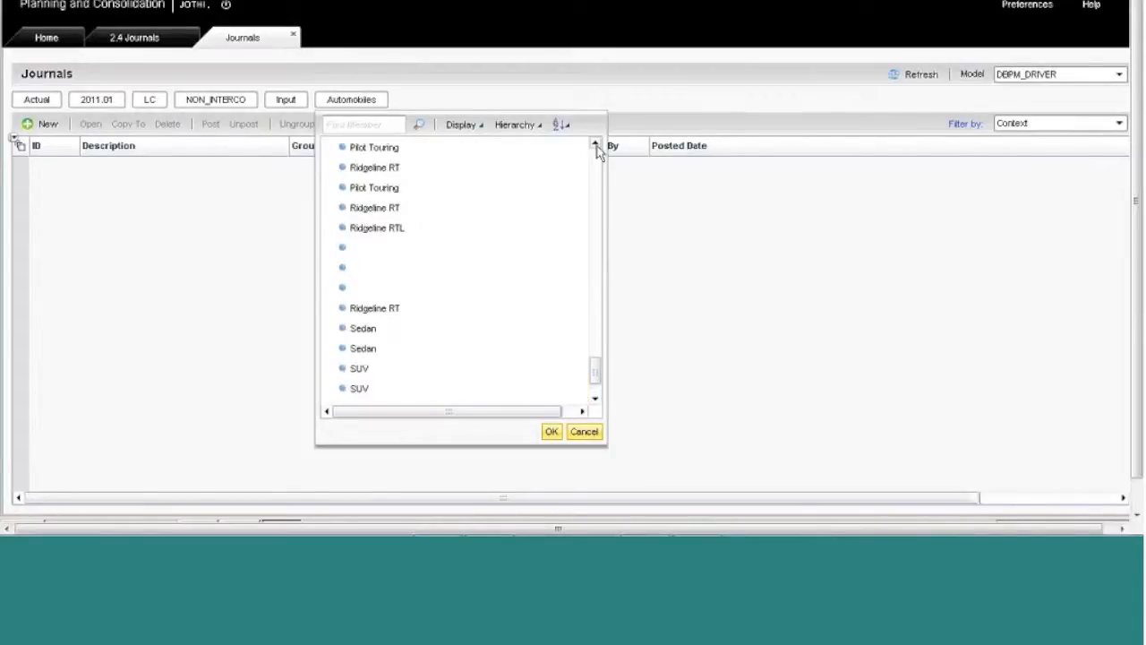
click(591, 225)
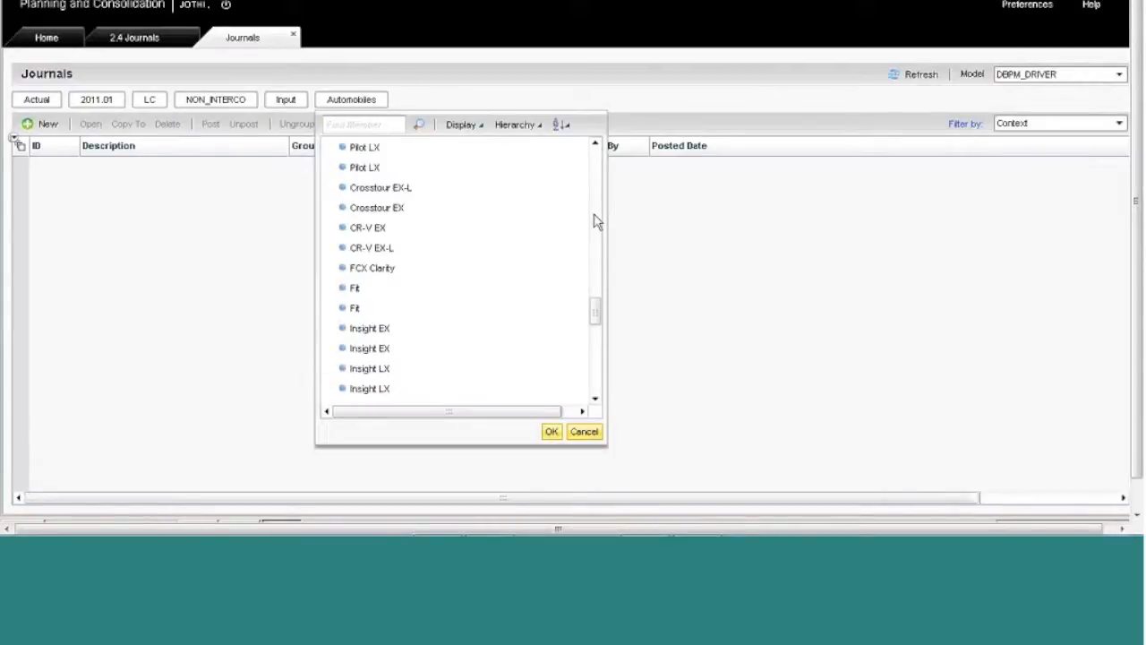
drag(590, 222, 598, 351)
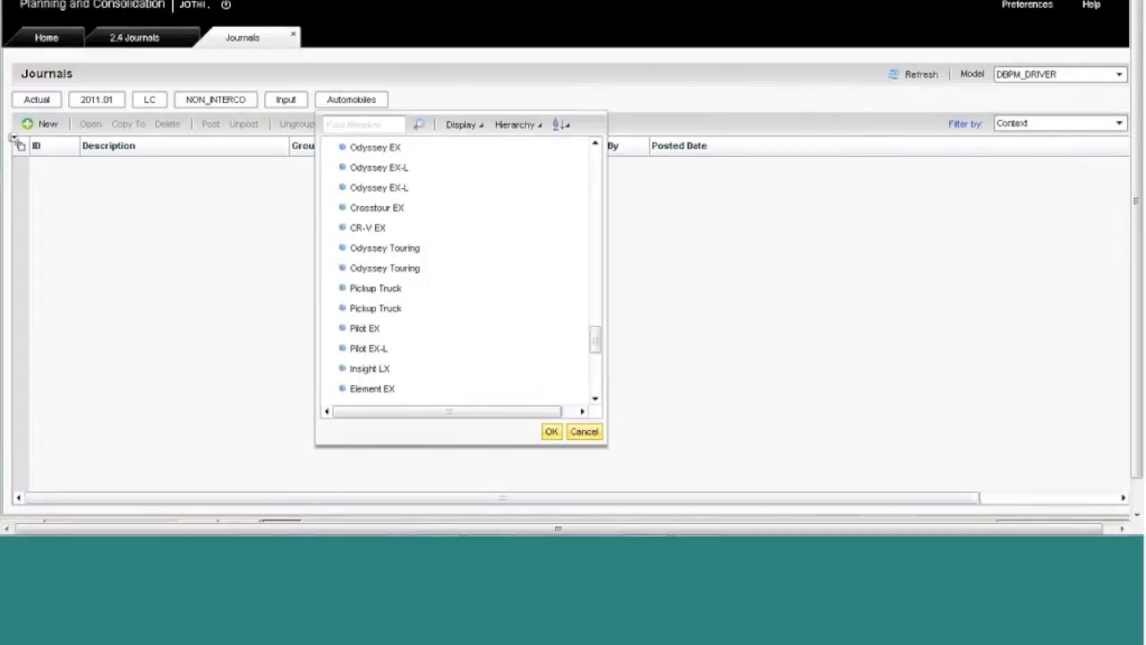
click(598, 399)
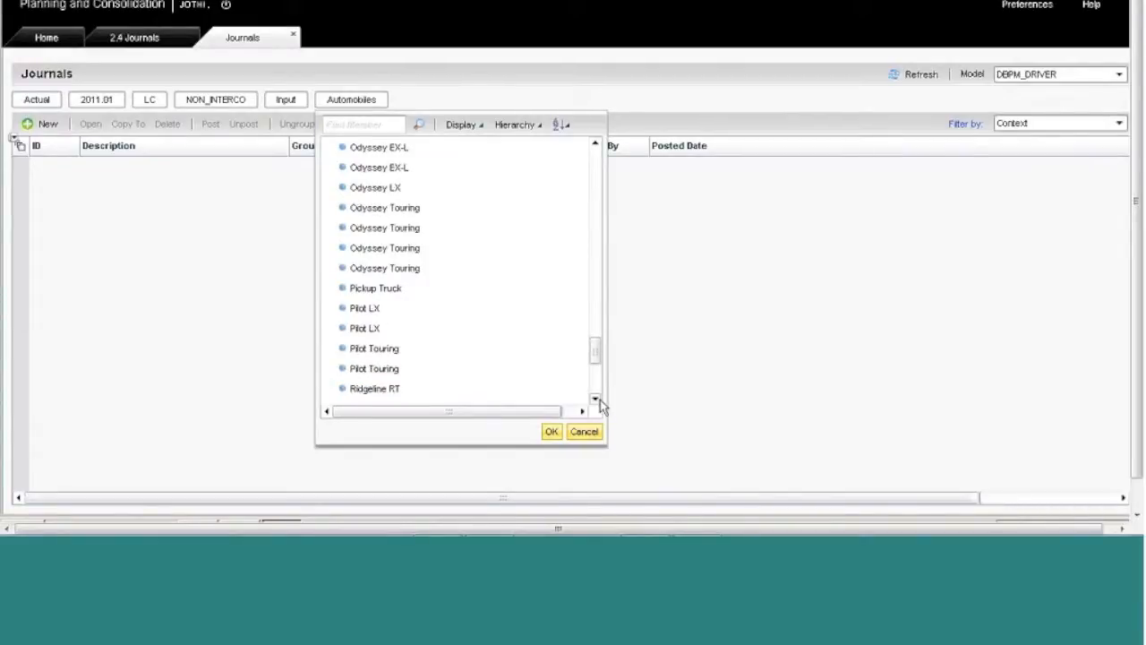
click(598, 399)
click(598, 400)
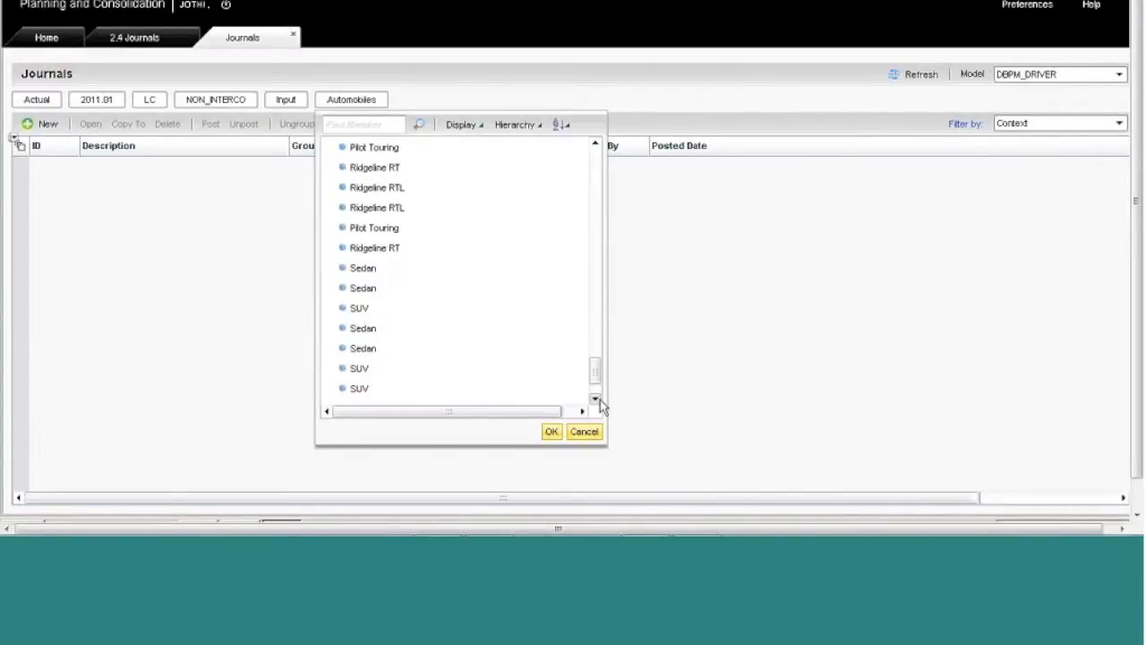
click(598, 399)
click(328, 390)
click(597, 399)
click(597, 399)
scroll(460, 391, down, 1)
click(432, 368)
click(550, 430)
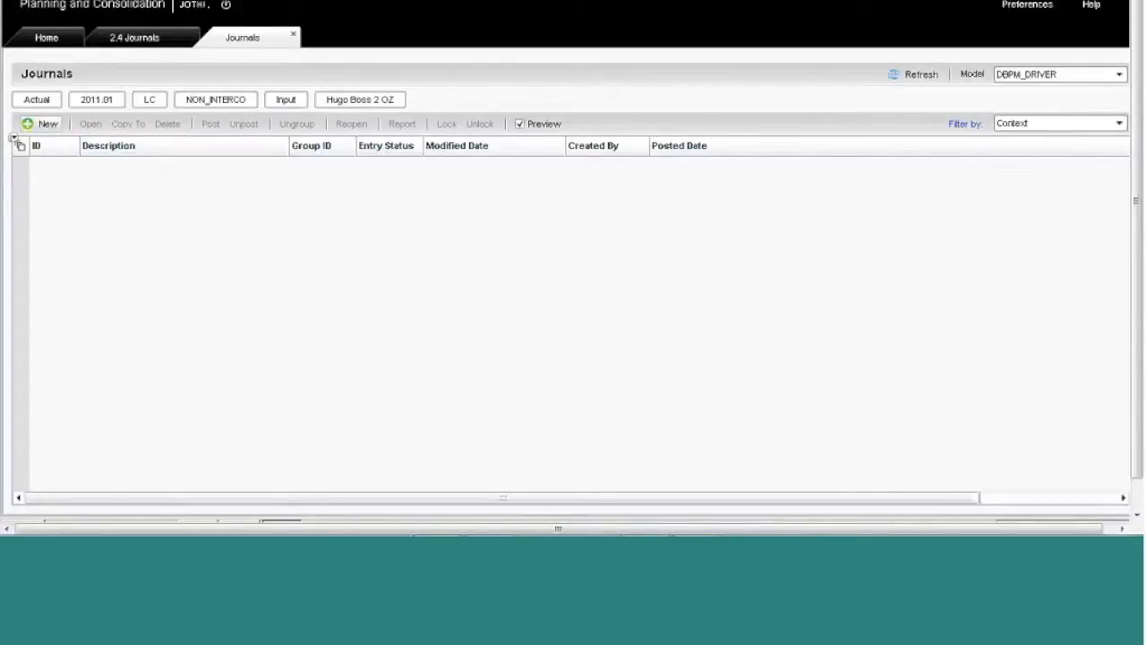
Create a new journal with the description "For Entity AUS , Journal Posting on 02072014"
click(41, 123)
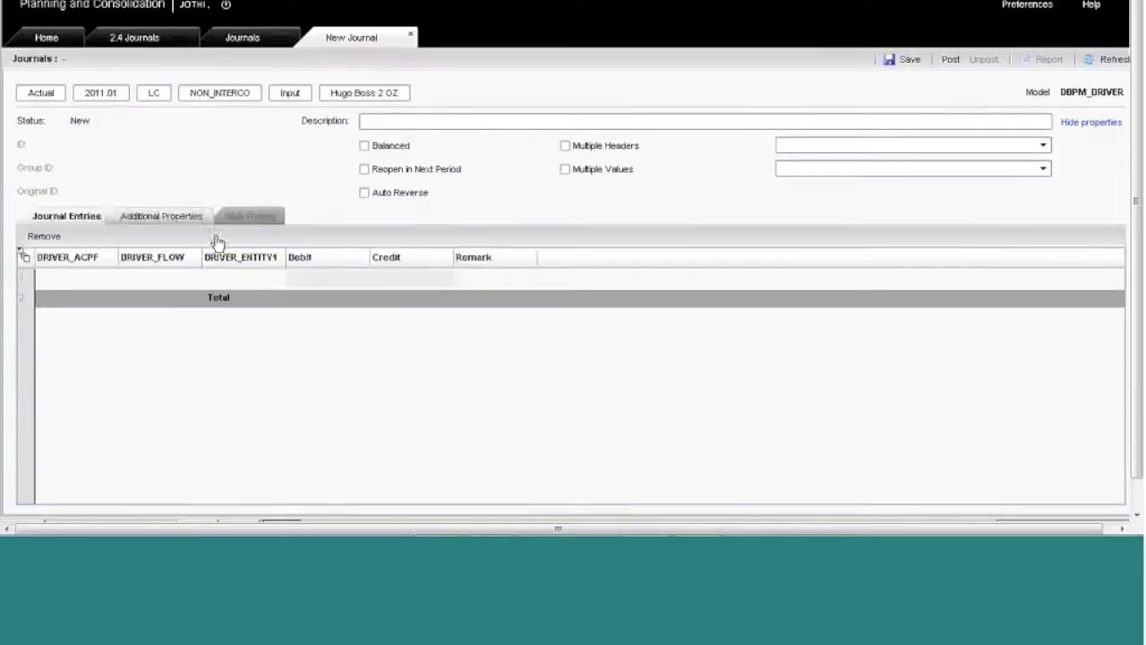
click(406, 123)
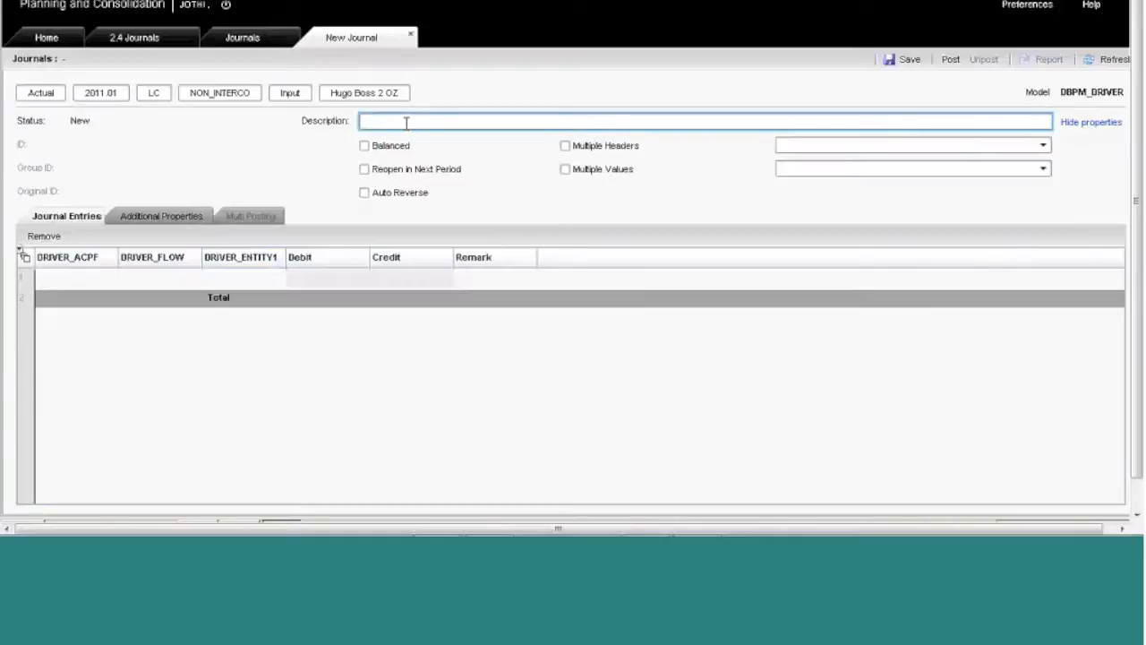
text(En)
key(BackSpace)
key(BackSpace)
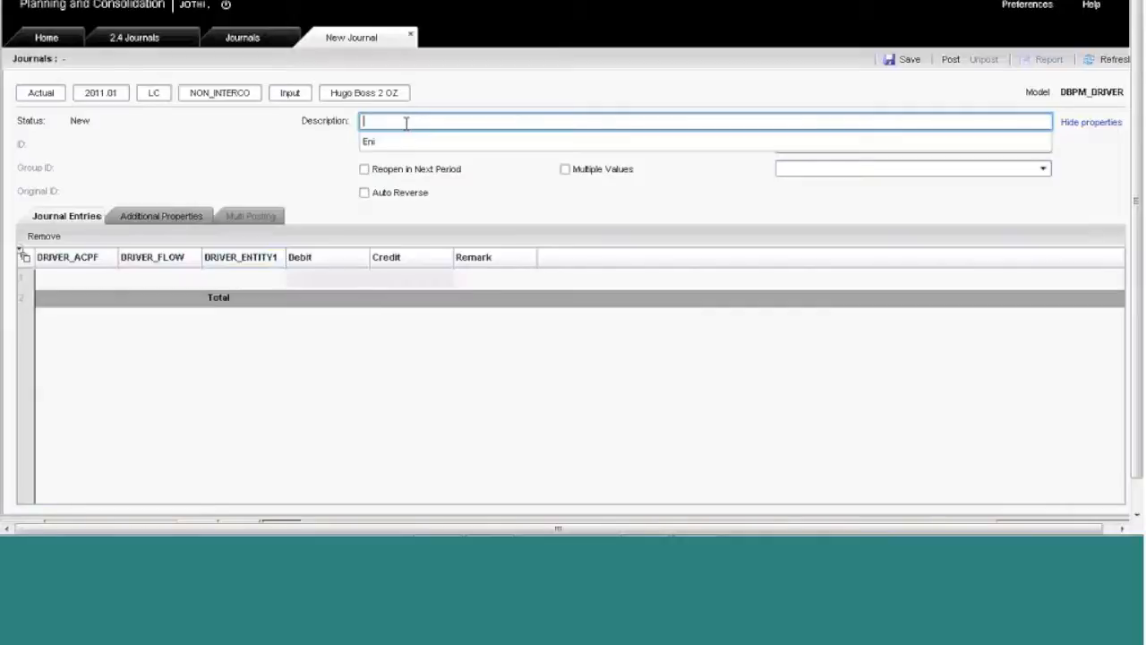
text(For Entity AUS)
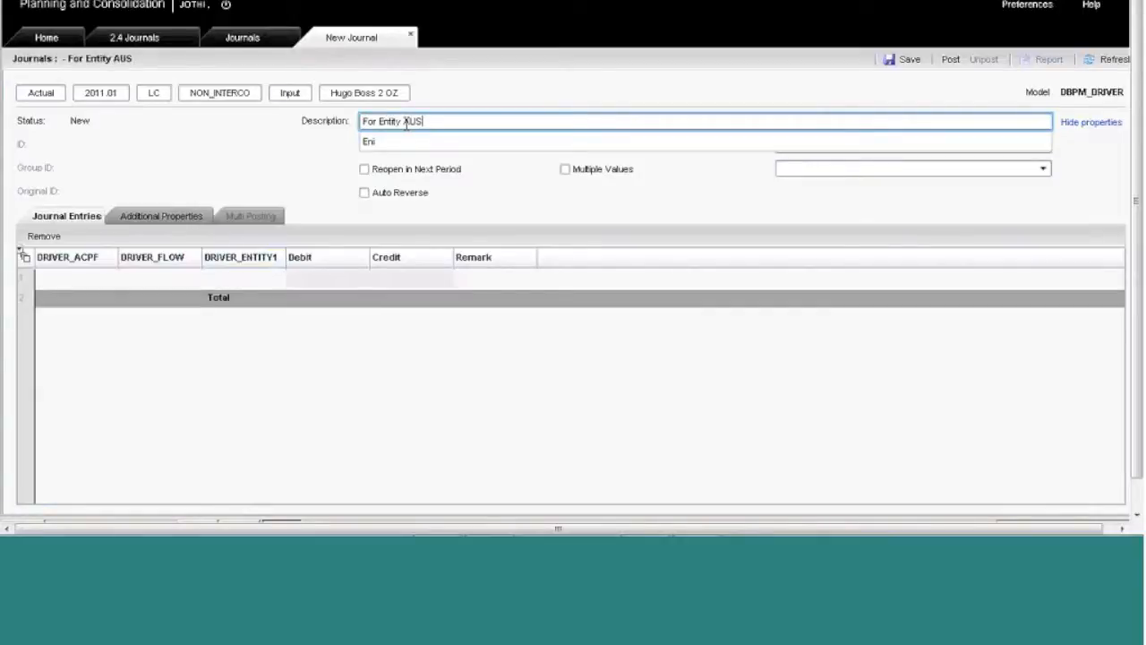
text( , J)
key(BackSpace)
text(Journal Posting o)
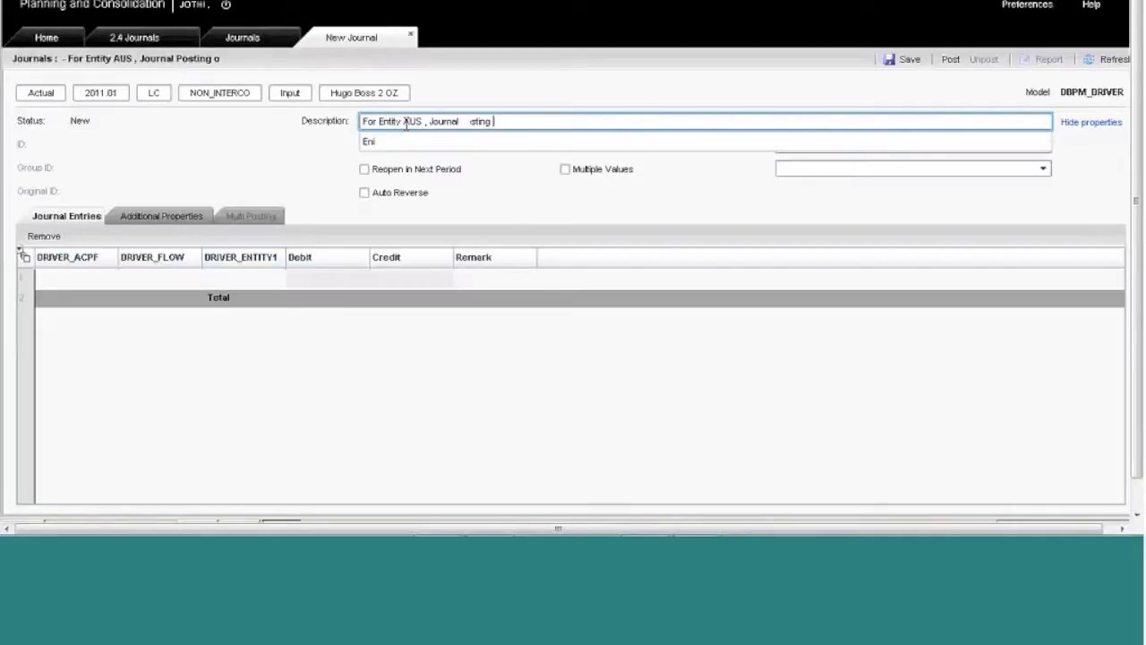
text(n 02072014)
Set the first journal entry's DRIVER_ACPF account to Cash in Bank, under Total Current Assets
click(85, 280)
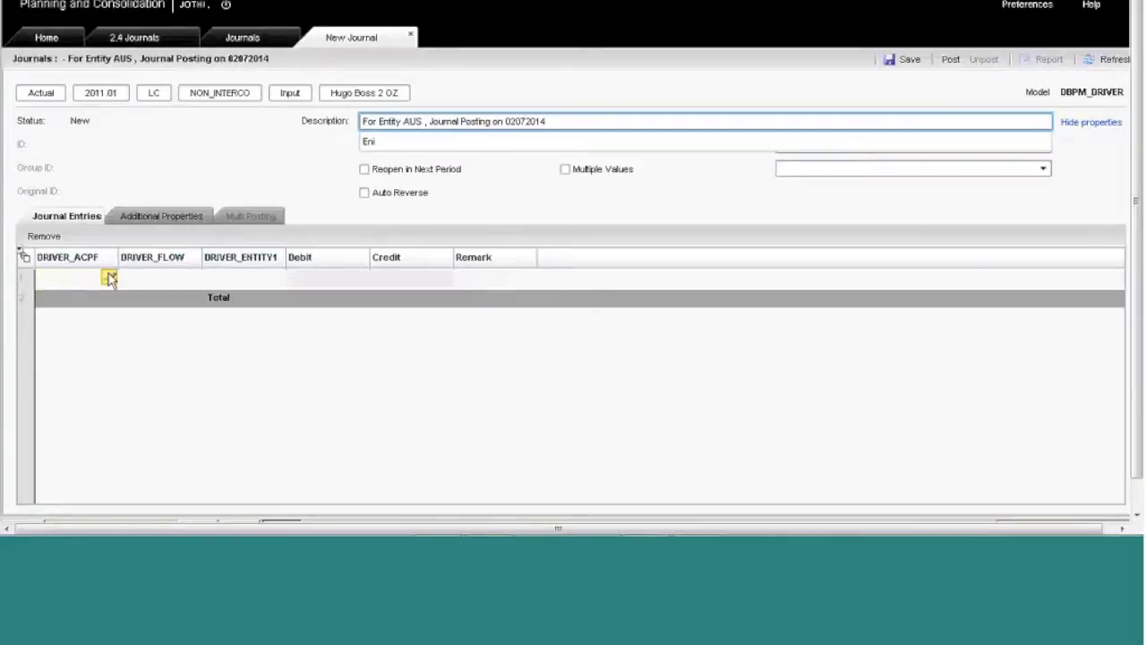
click(109, 278)
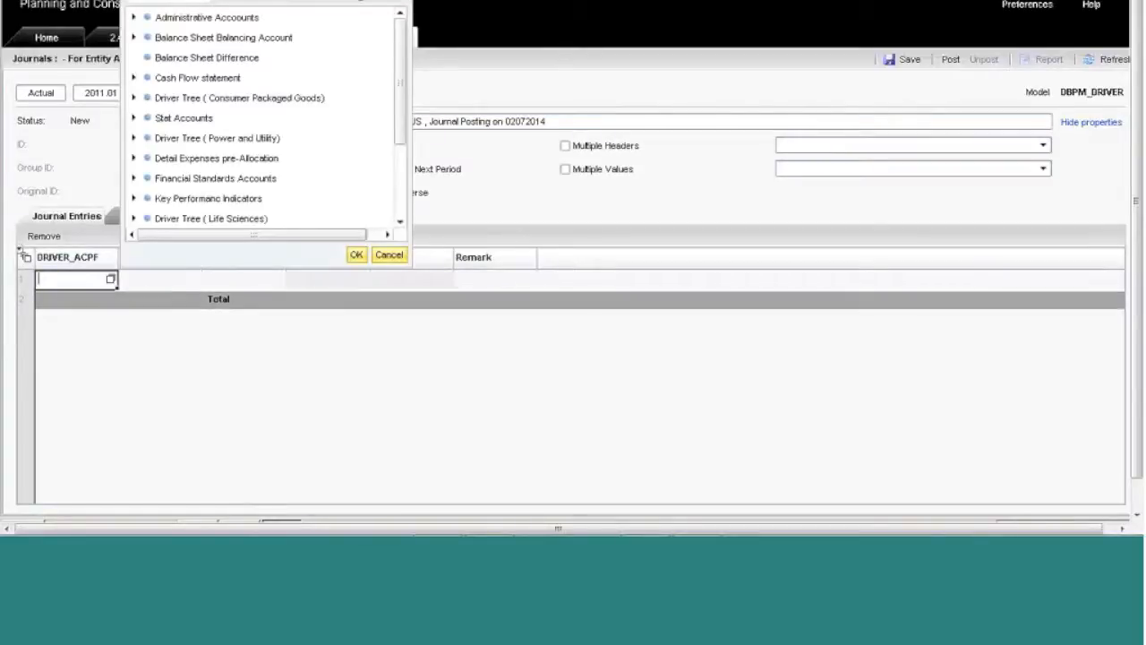
click(132, 38)
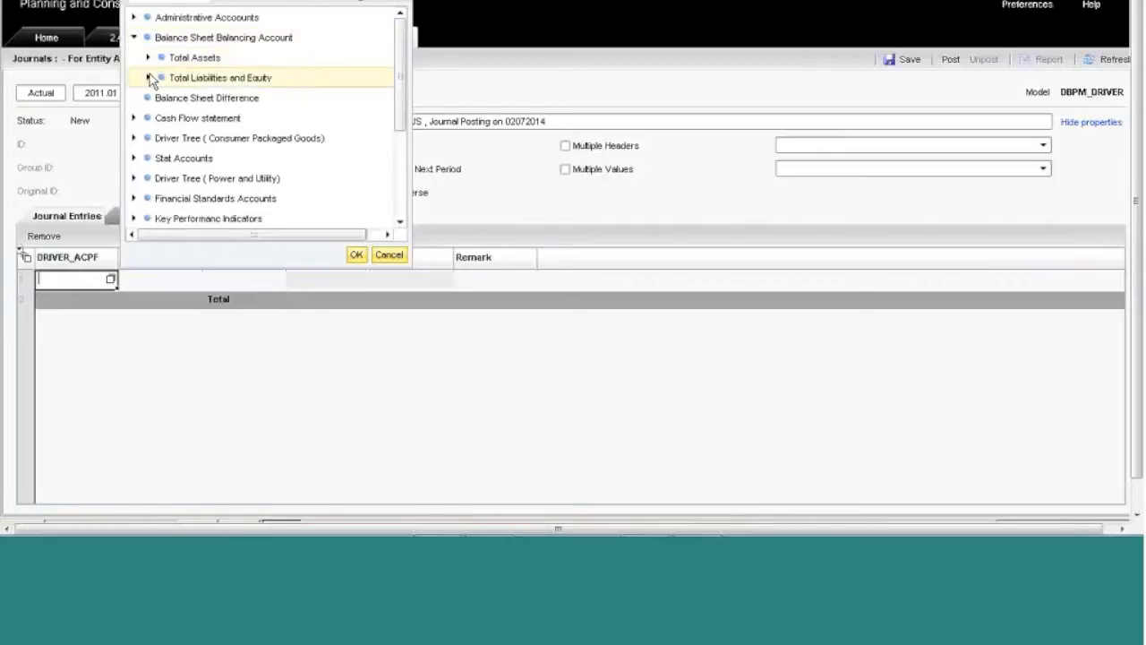
click(151, 78)
click(163, 99)
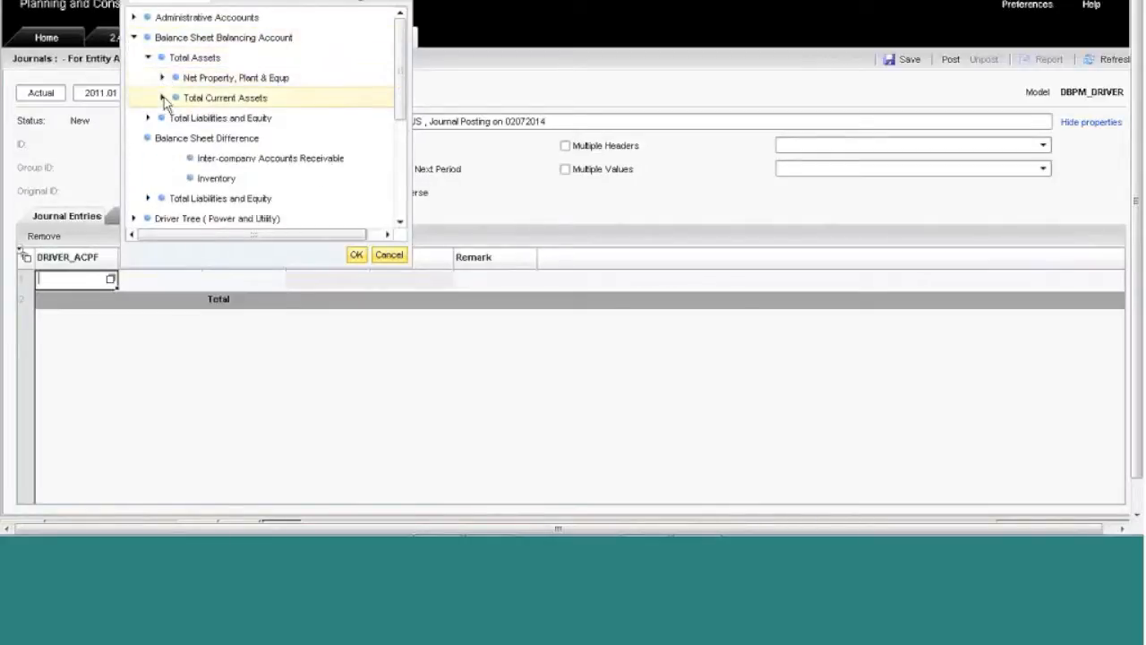
click(231, 140)
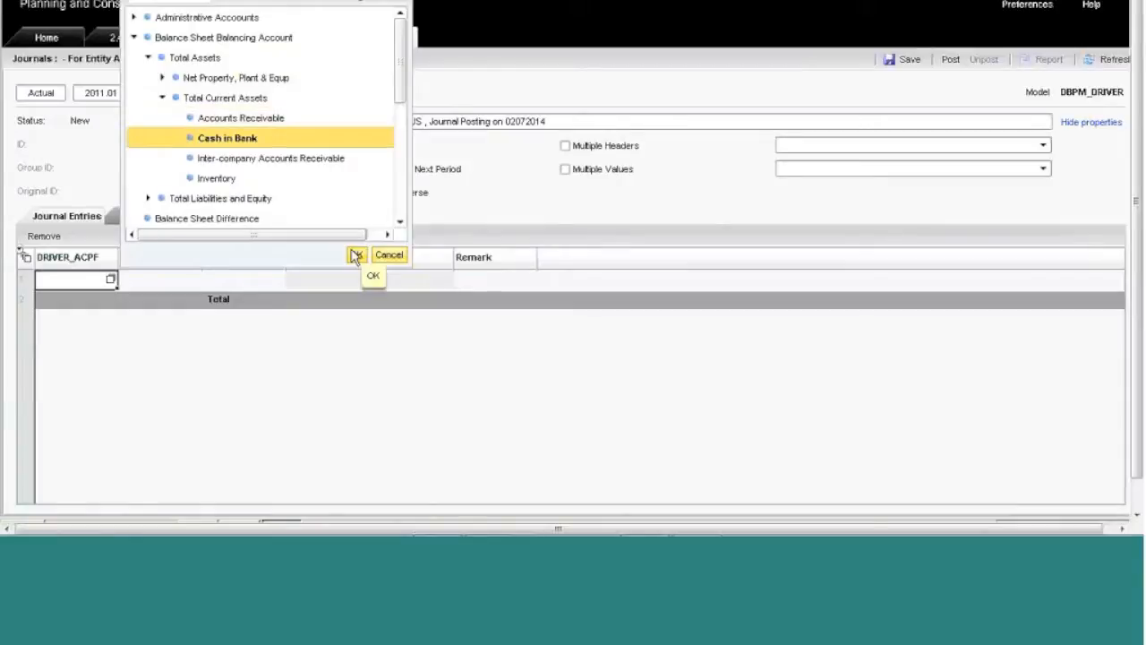
click(356, 256)
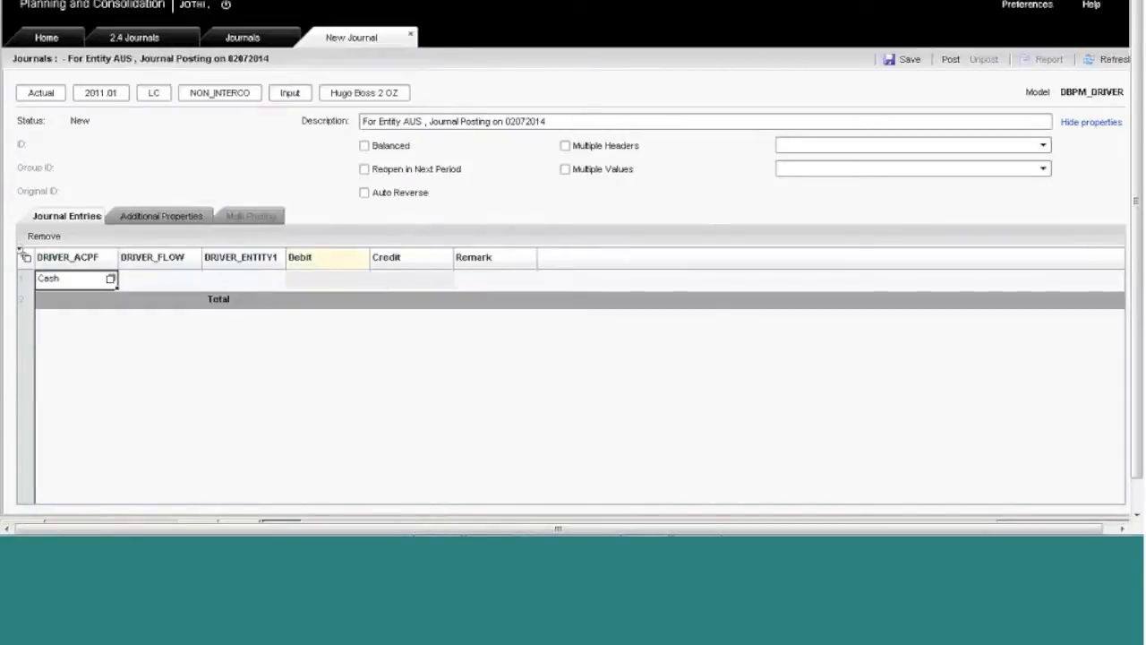
Set the Cash entry's flow to NoActivity and its entity to Australia, under Sales Asia Pacific
click(194, 280)
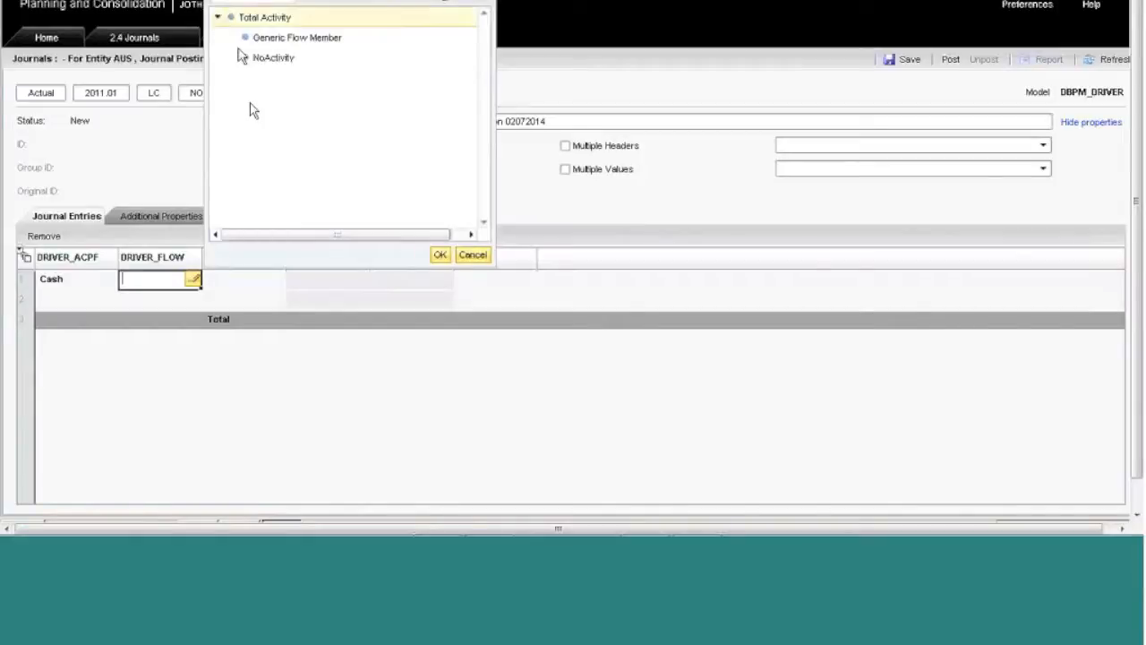
click(273, 58)
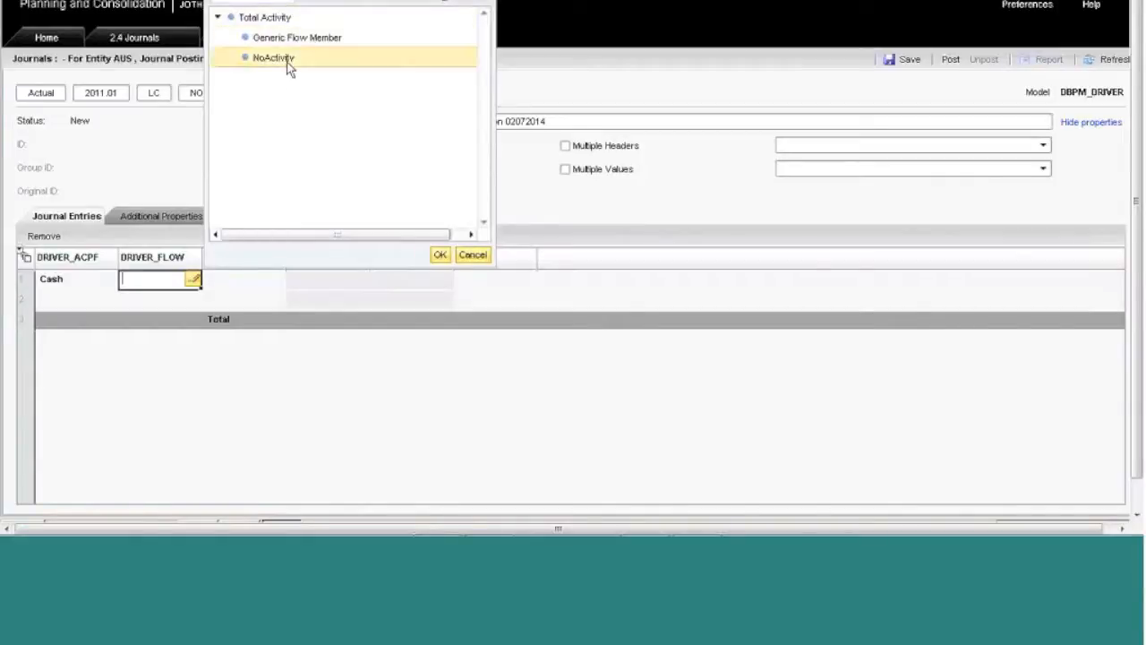
click(441, 256)
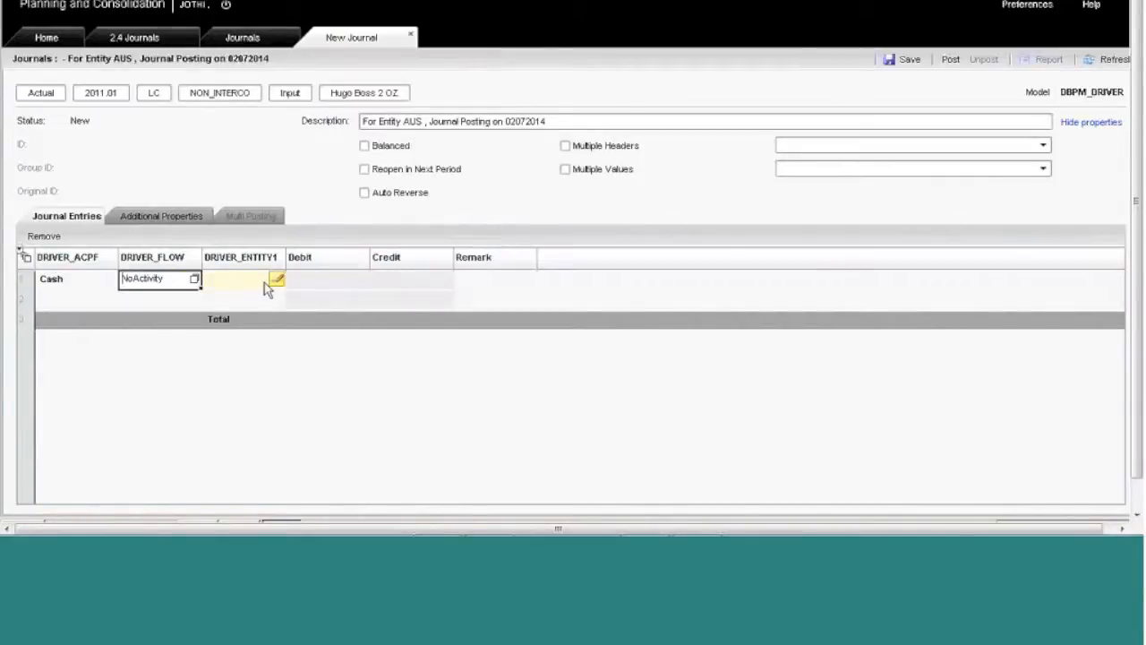
click(276, 280)
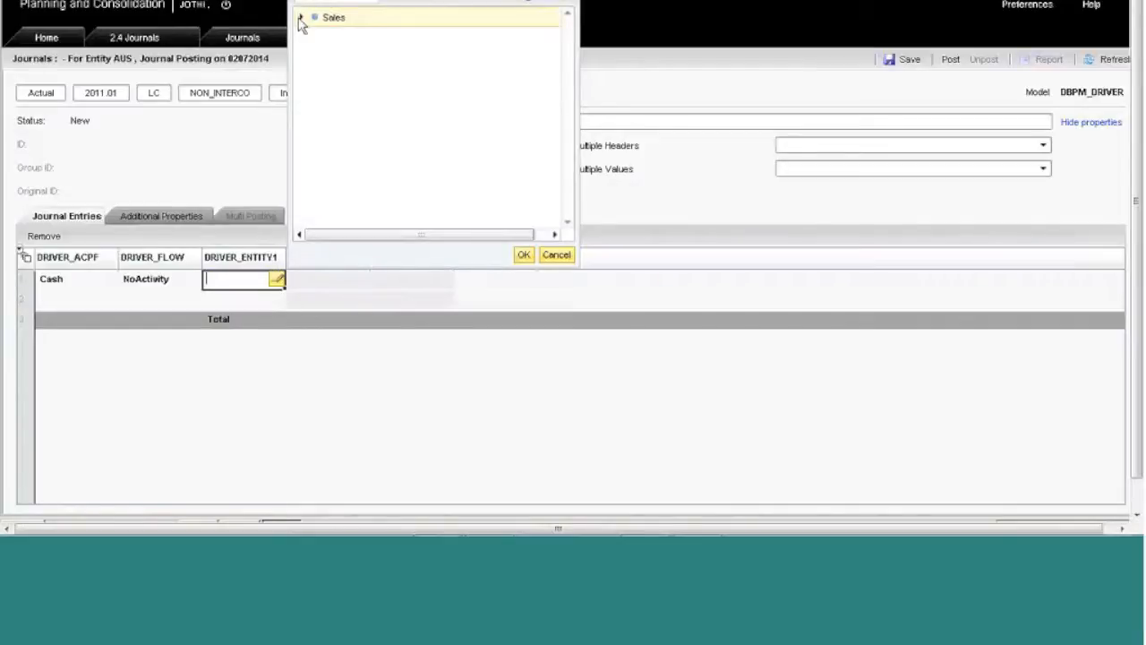
click(301, 17)
click(327, 81)
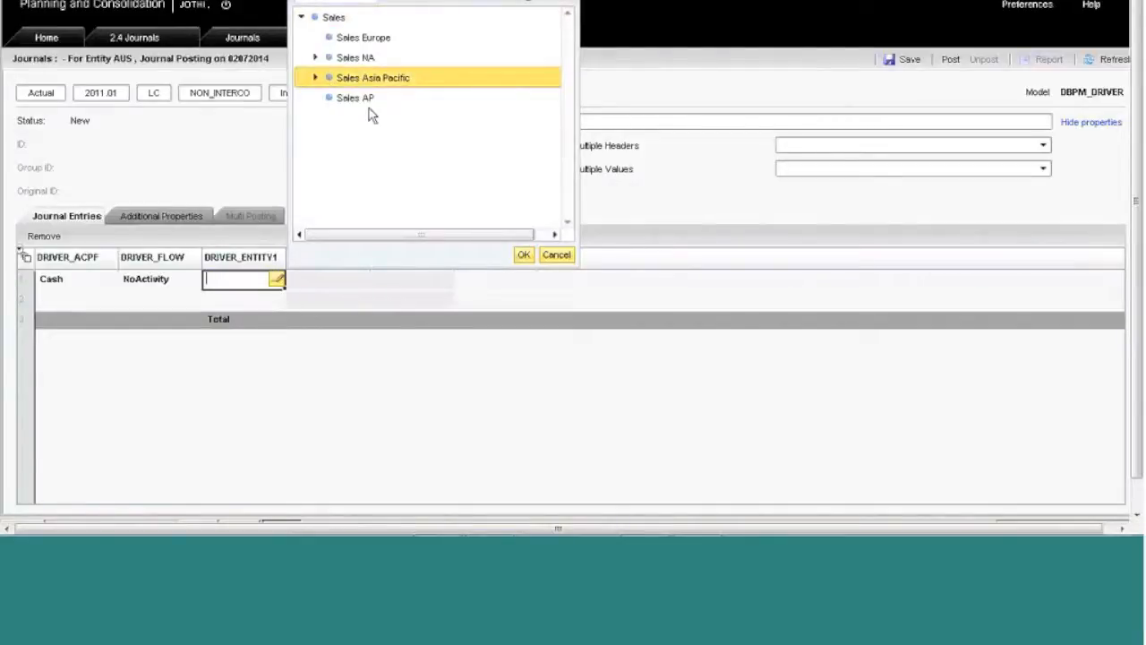
click(316, 79)
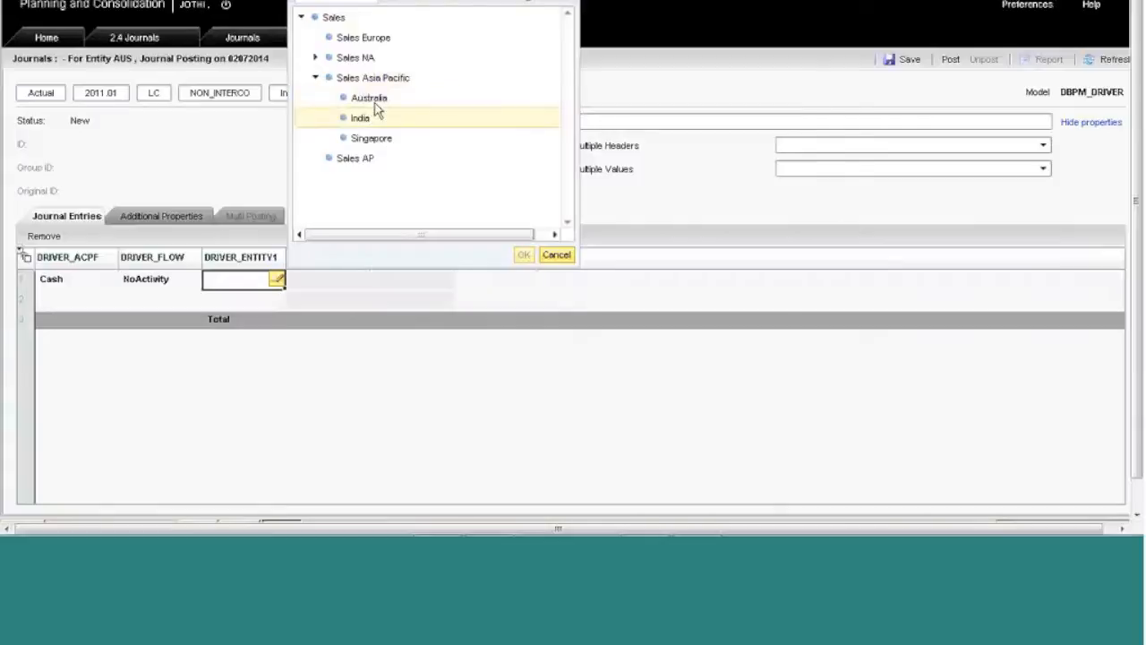
click(374, 101)
click(524, 254)
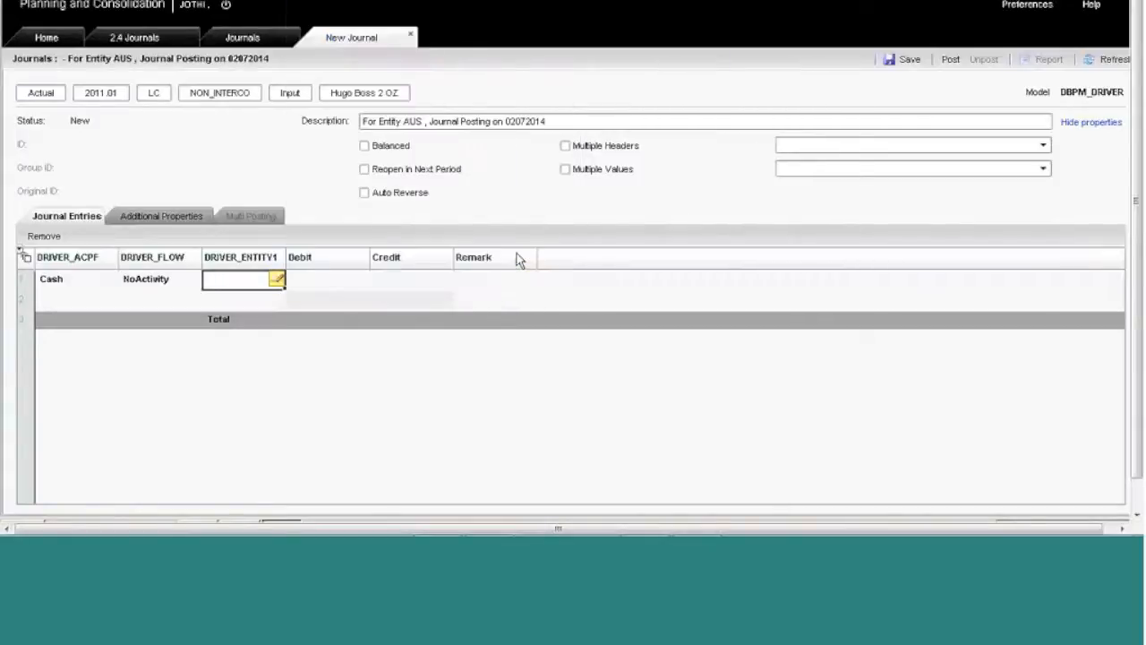
Enter a debit of 10 and the remark "My Notes" on the Cash entry
click(352, 285)
text(10)
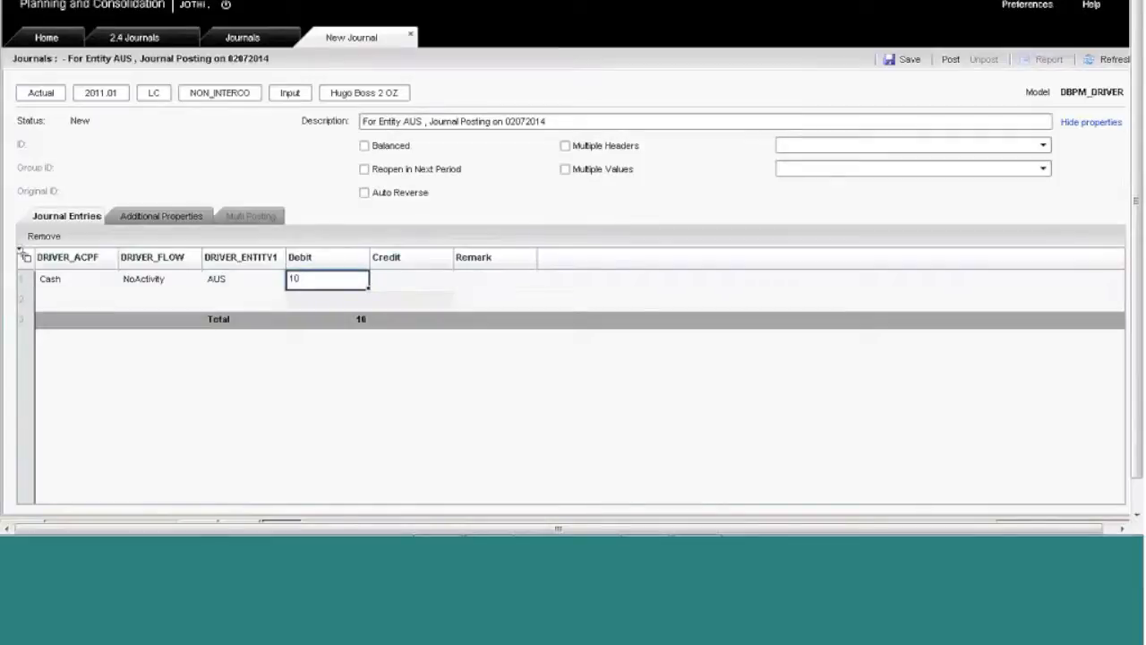
click(430, 238)
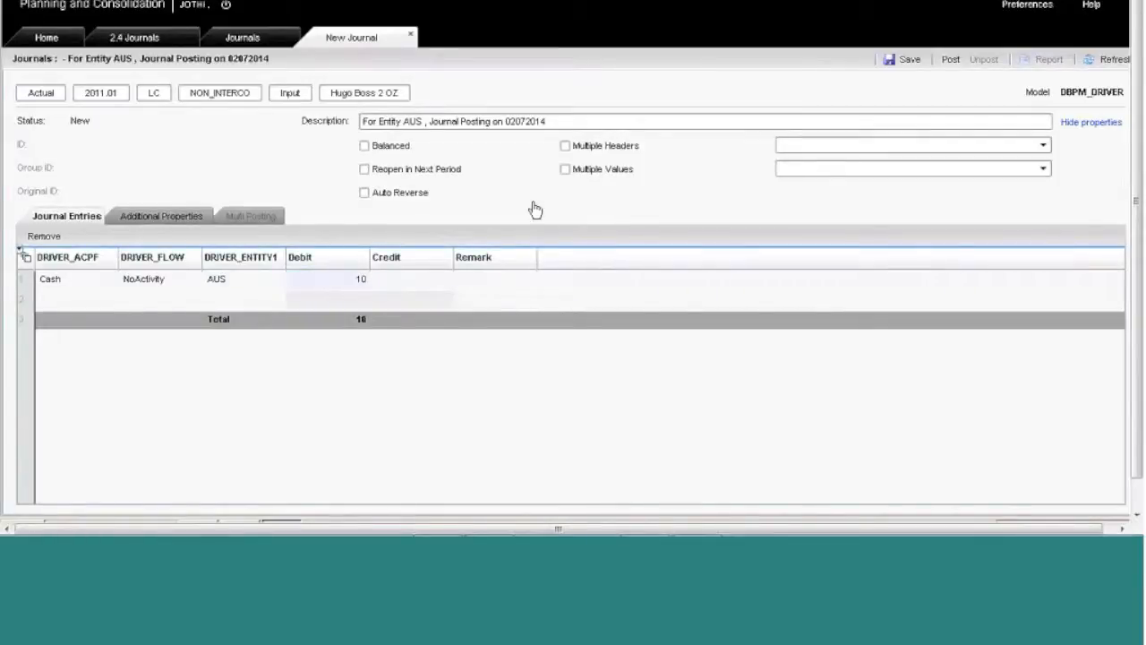
click(506, 282)
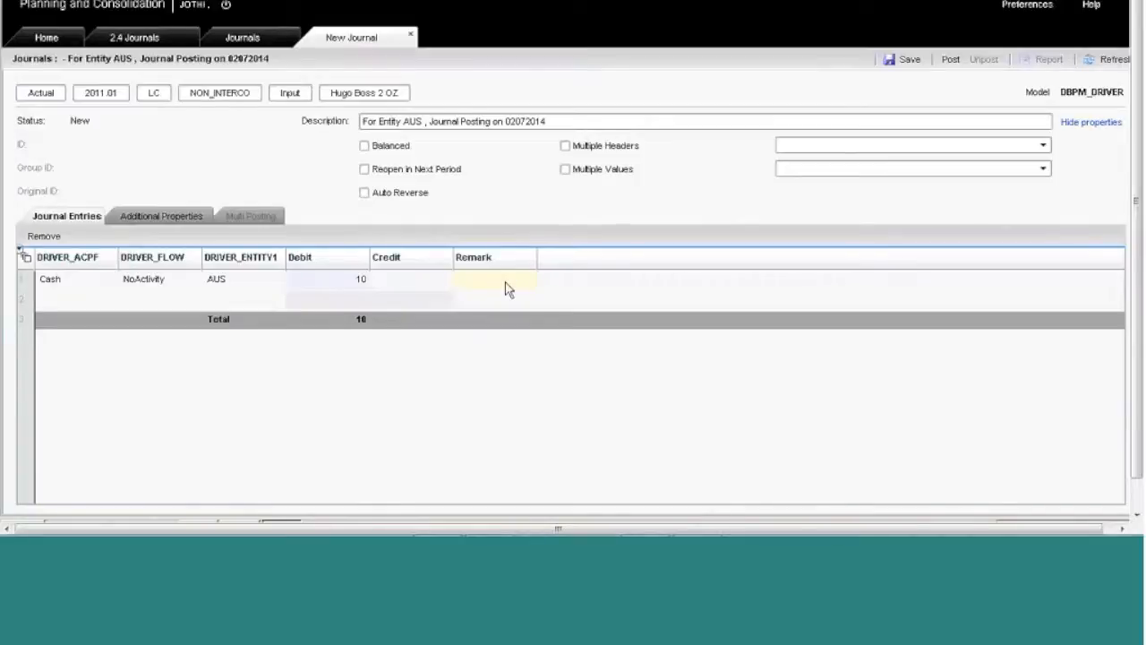
text(My)
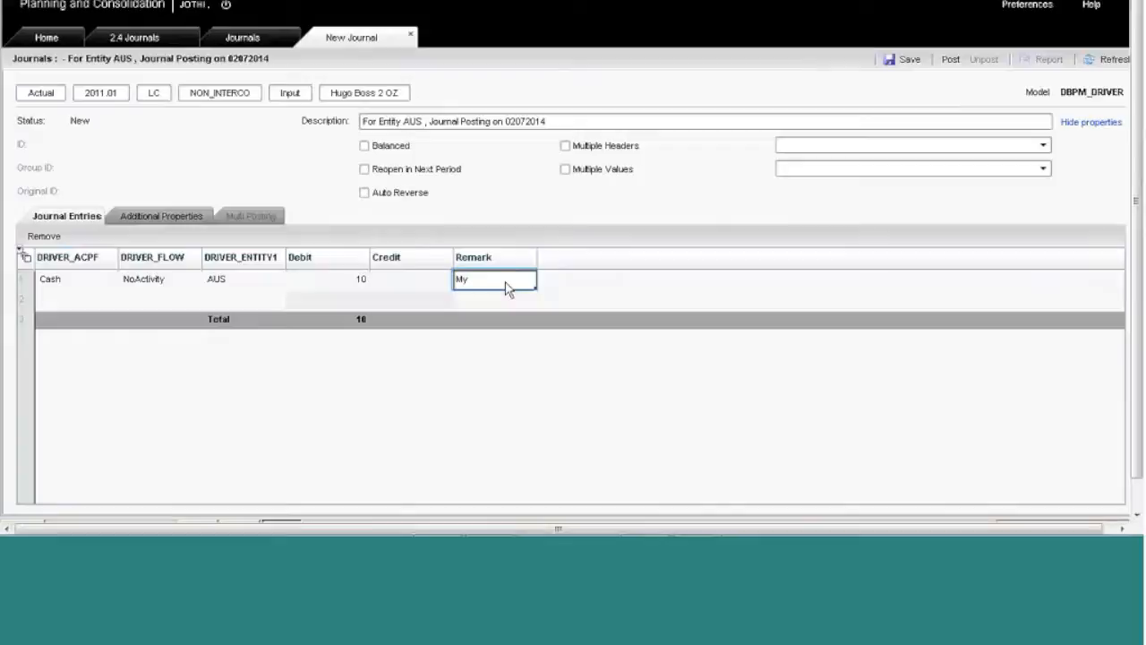
text( Notes)
Save and post the AUS journal, then close the journal and the Journals list
click(904, 60)
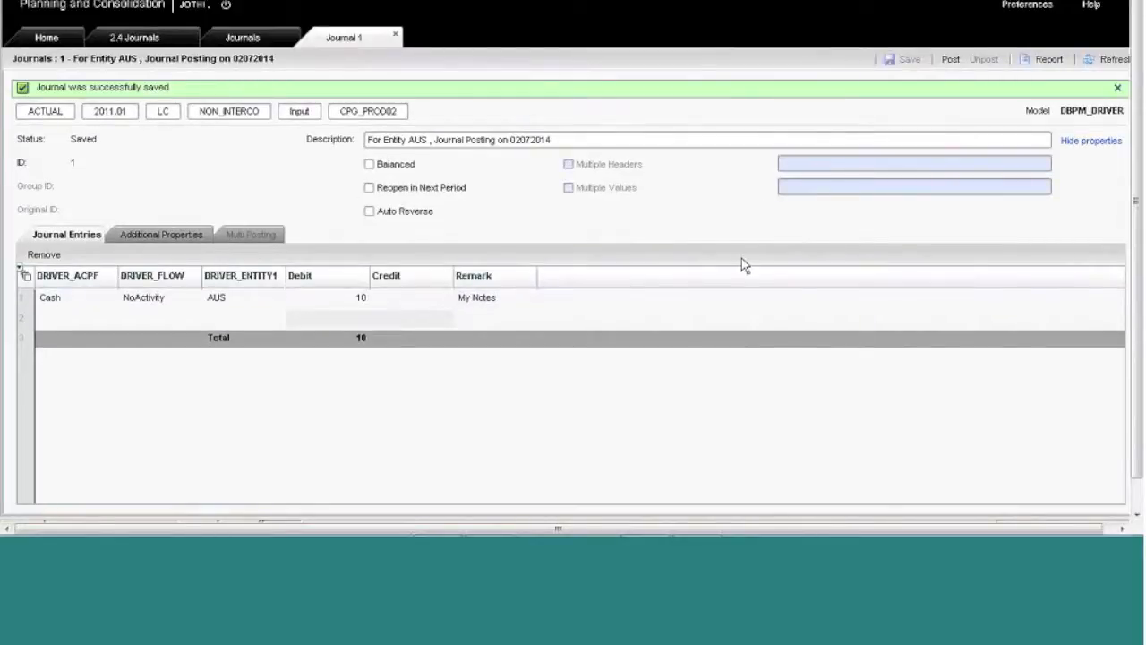
click(951, 60)
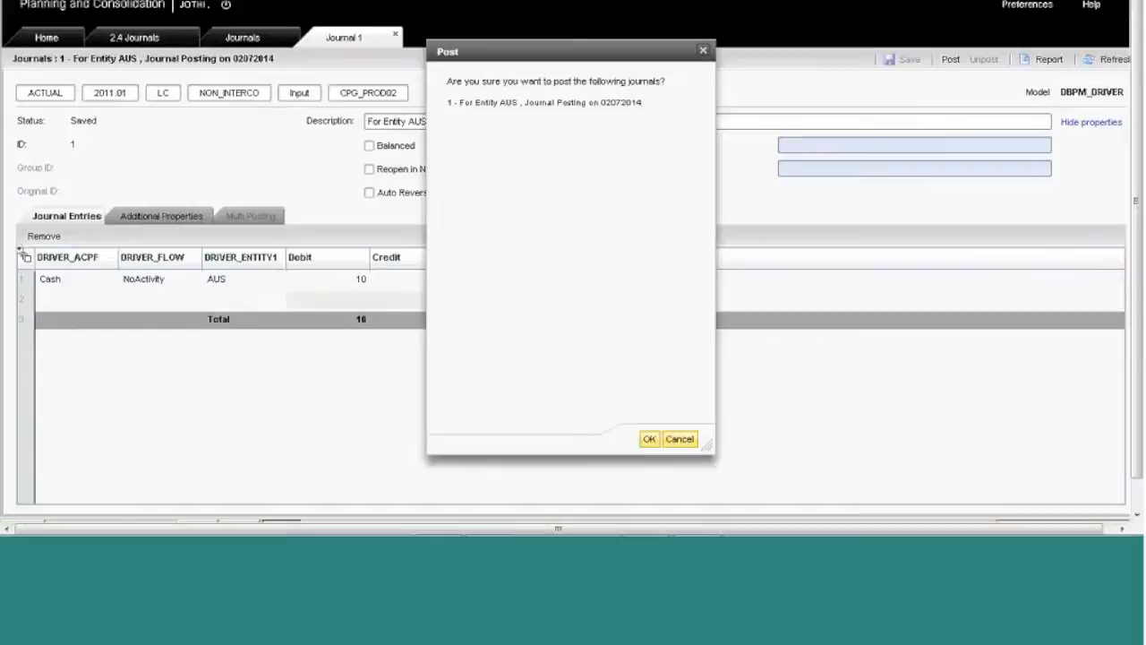
click(649, 438)
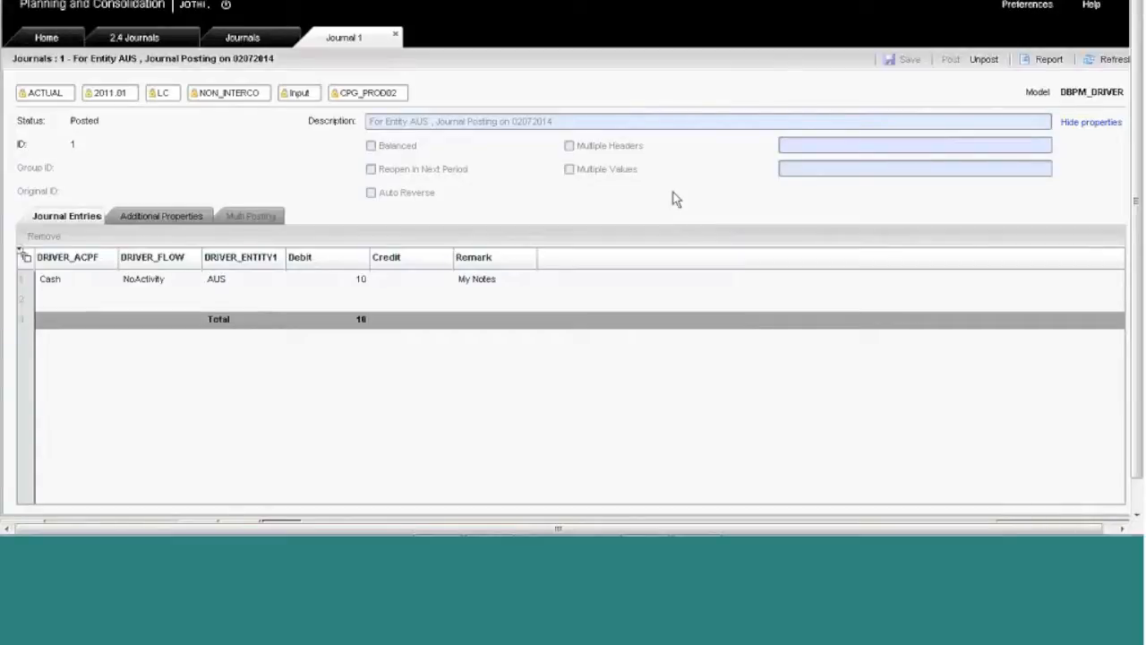
click(394, 35)
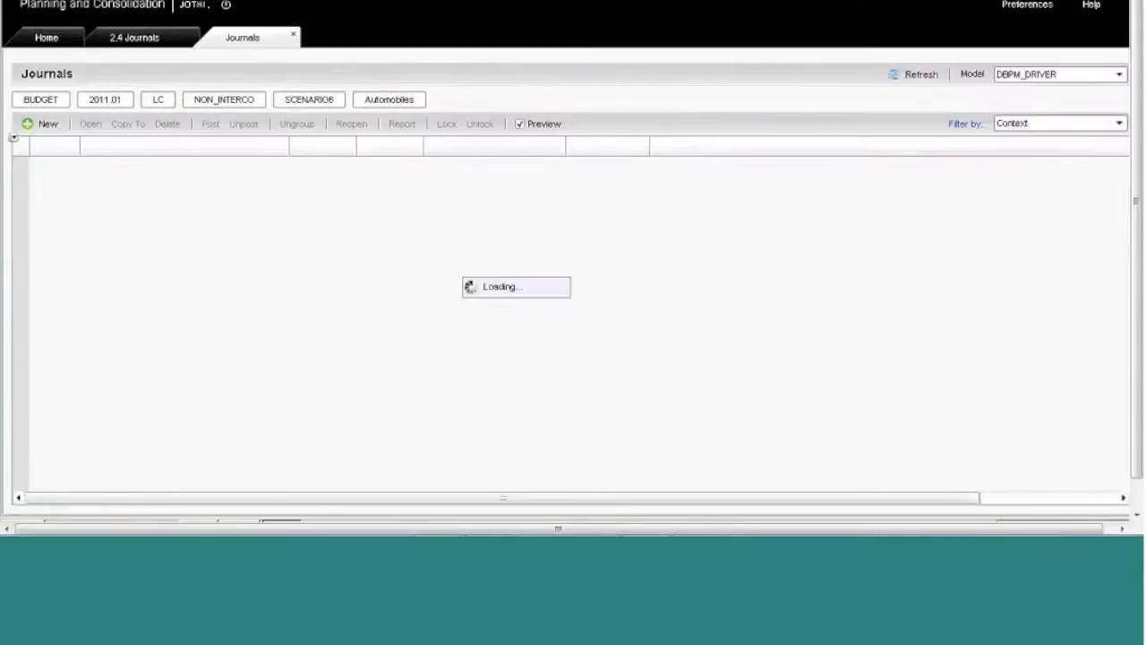
click(292, 35)
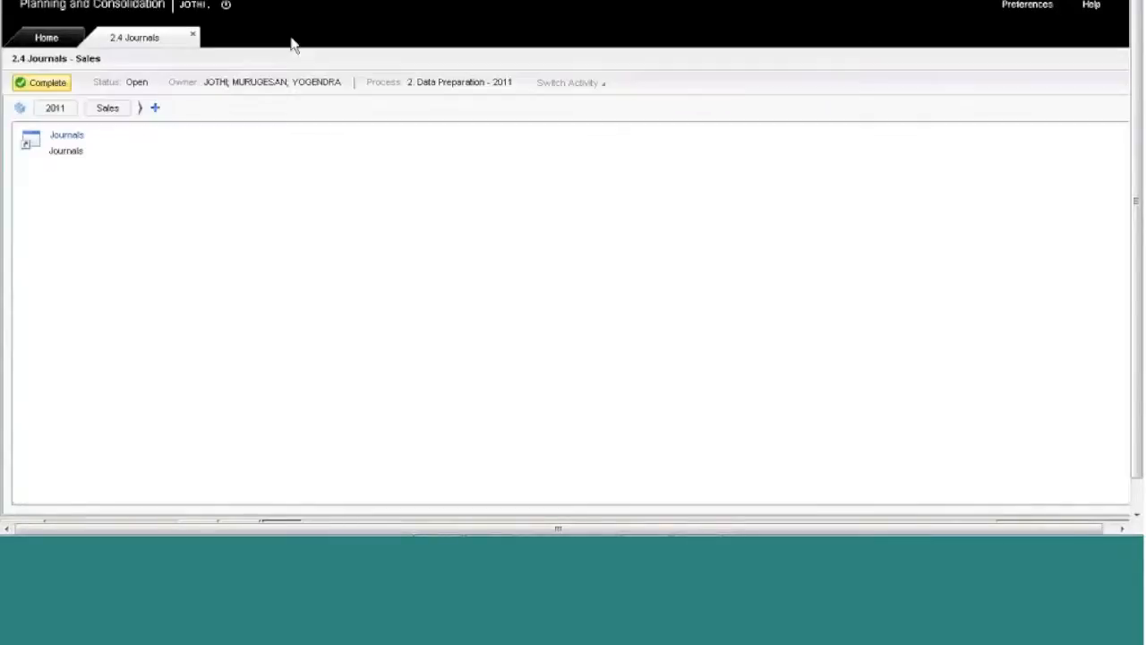
Complete and close the 2.4 Journals activity, and open the controls monitor of activity 2.5 Re-validate Data
click(191, 36)
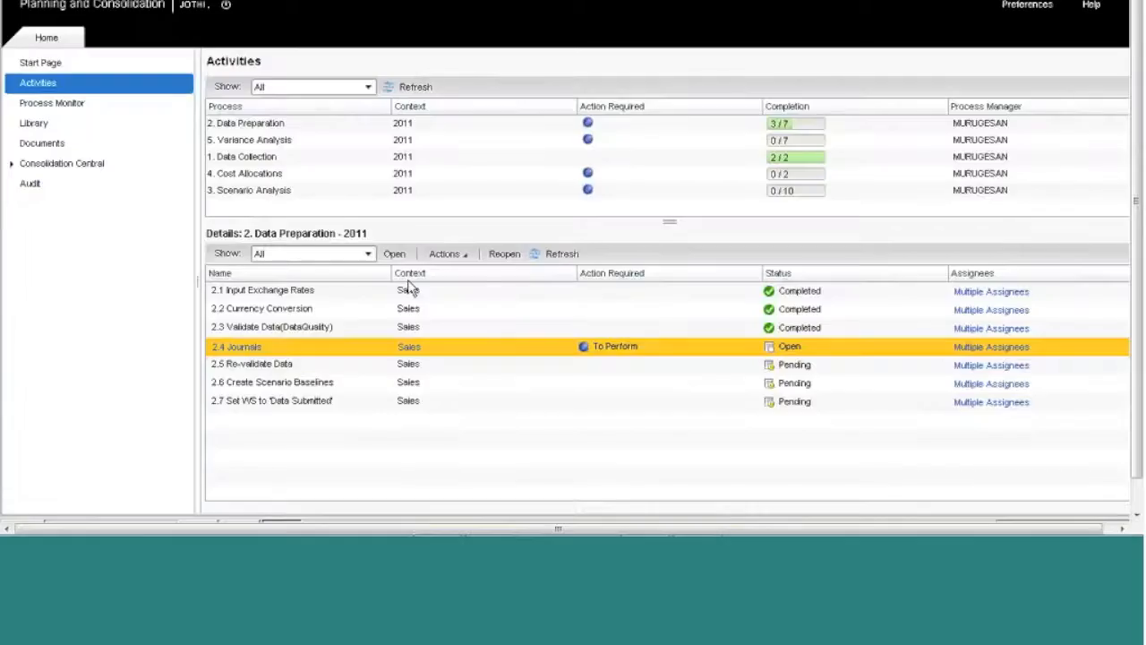
click(300, 367)
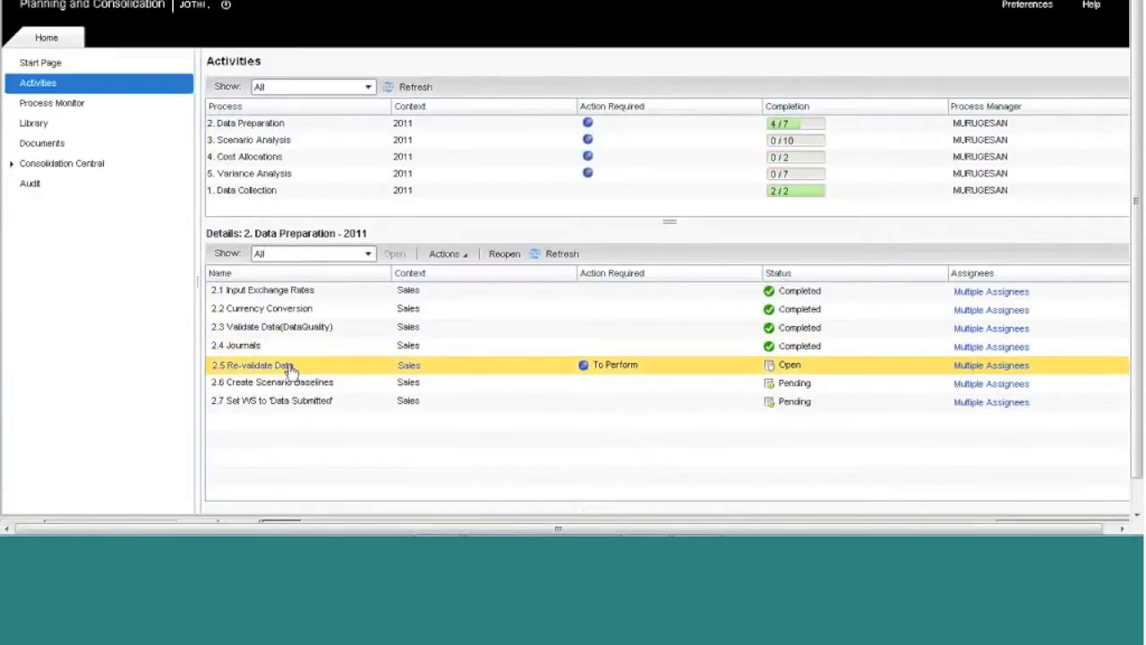
double_click(291, 369)
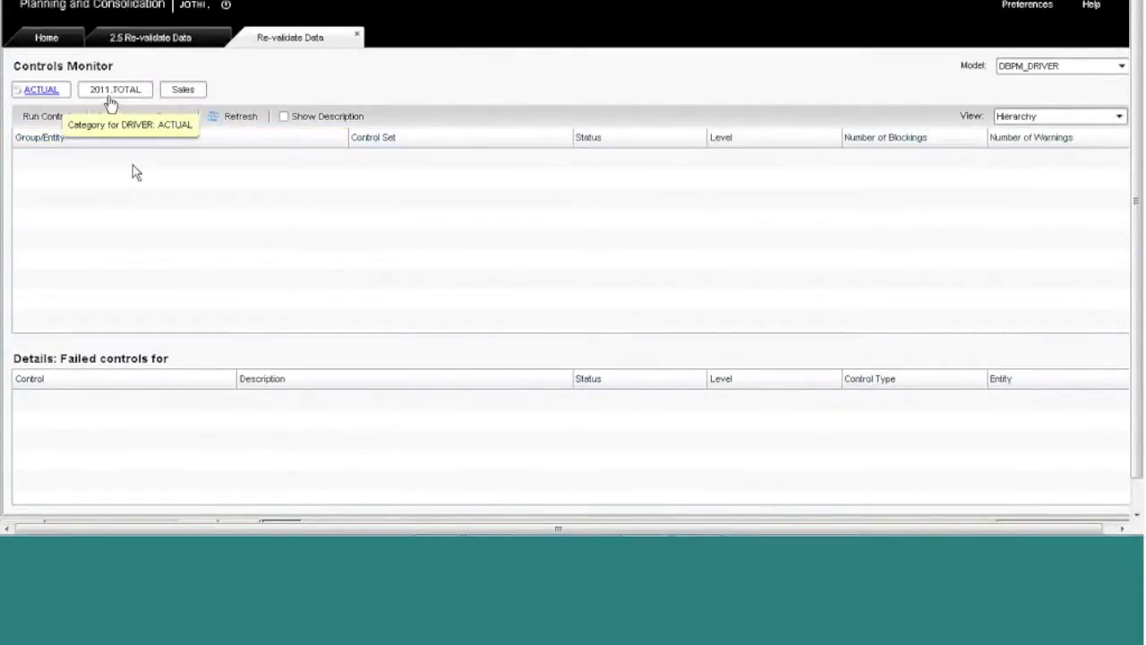
Set the controls monitor's time period to Jan 2011, under Q1 2011
click(111, 89)
click(93, 238)
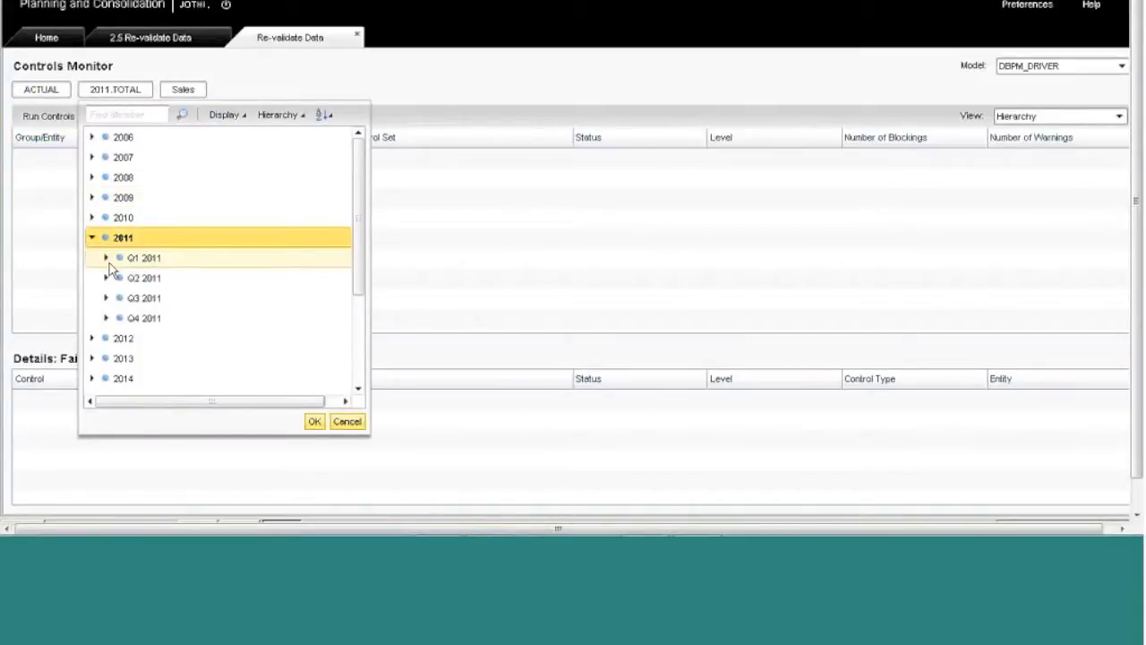
click(105, 258)
click(152, 278)
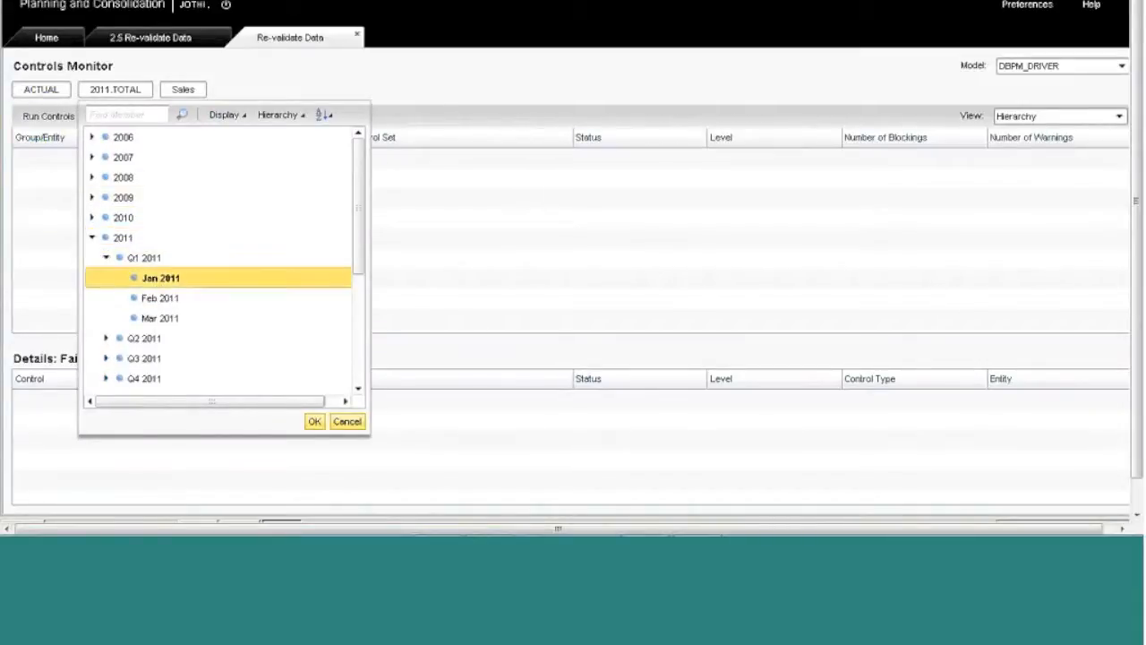
click(314, 422)
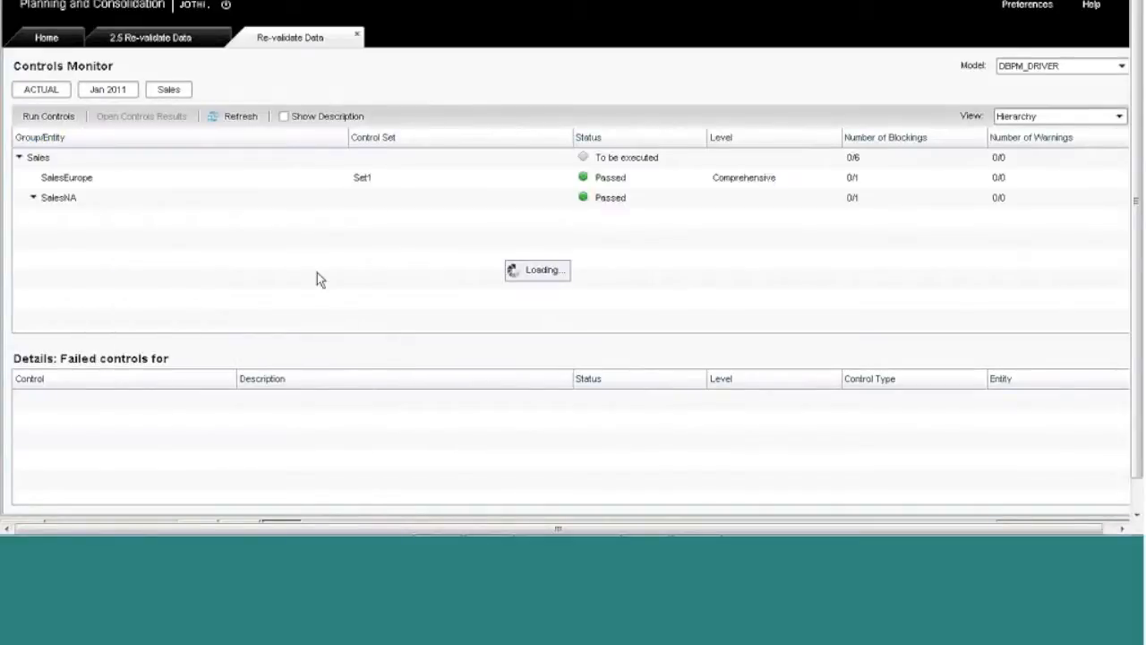
Run the controls for the Sales entity group with category ACTUAL and time 2011.01
click(145, 162)
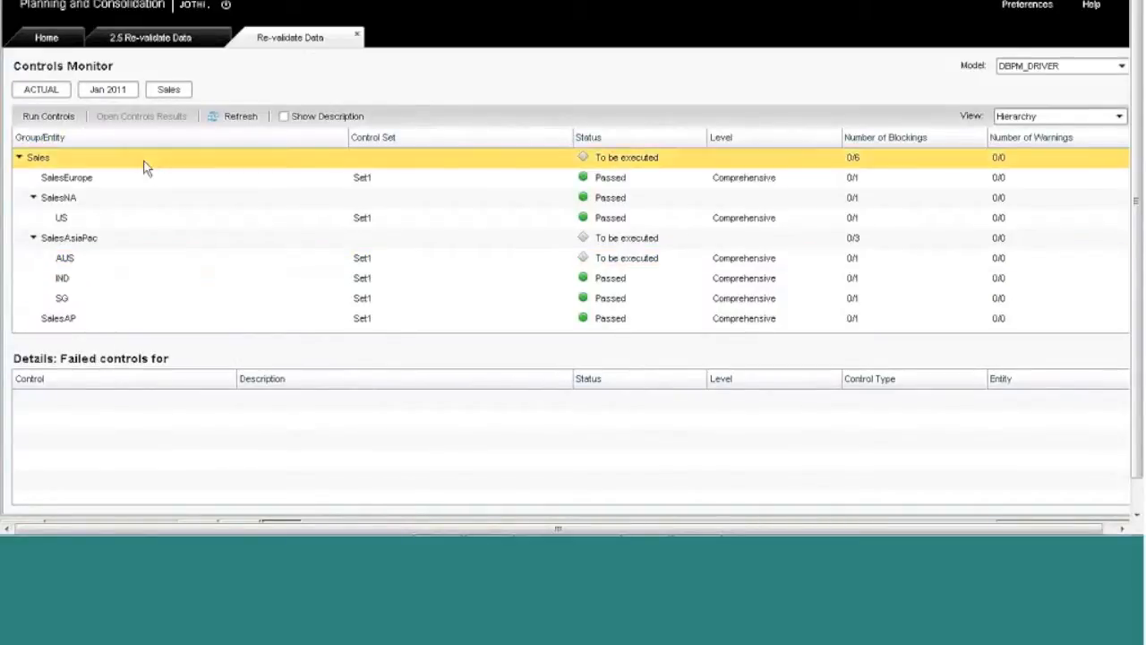
click(49, 117)
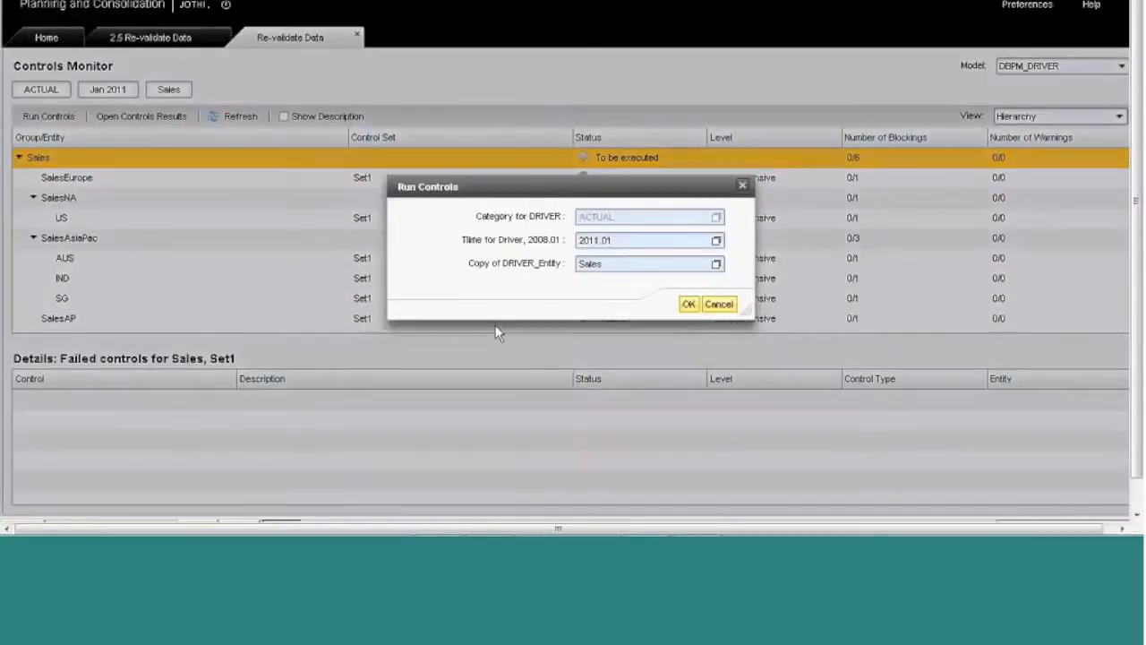
click(690, 306)
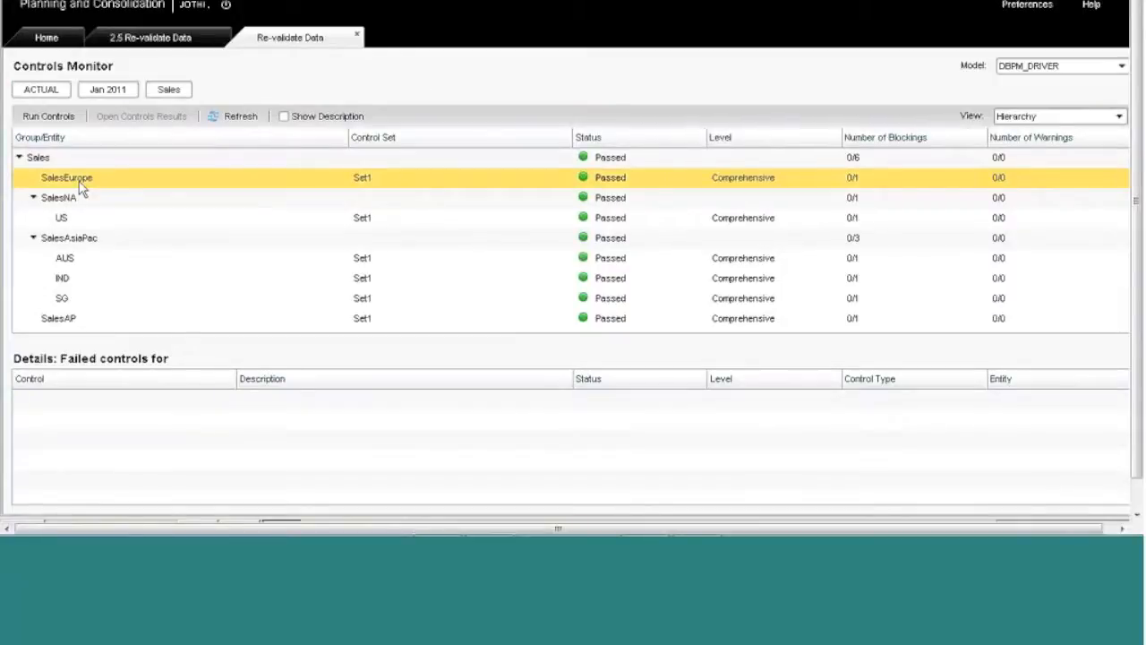
Examine the detailed controls results for the Sales group, checking each entity's equation and status, and close them
click(122, 158)
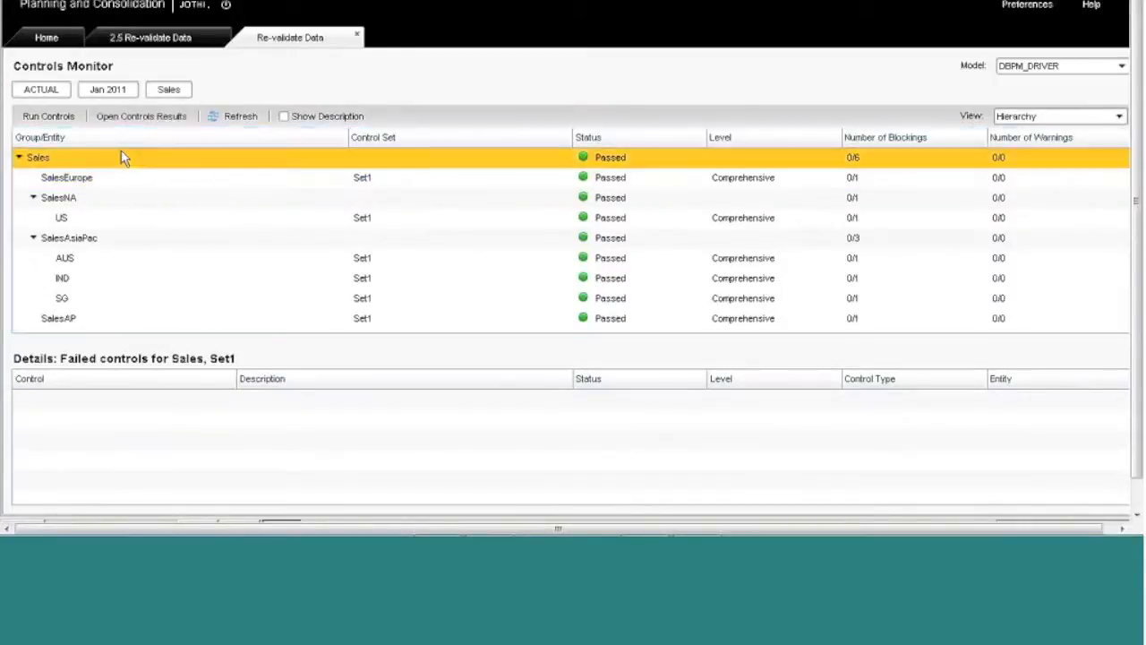
click(138, 125)
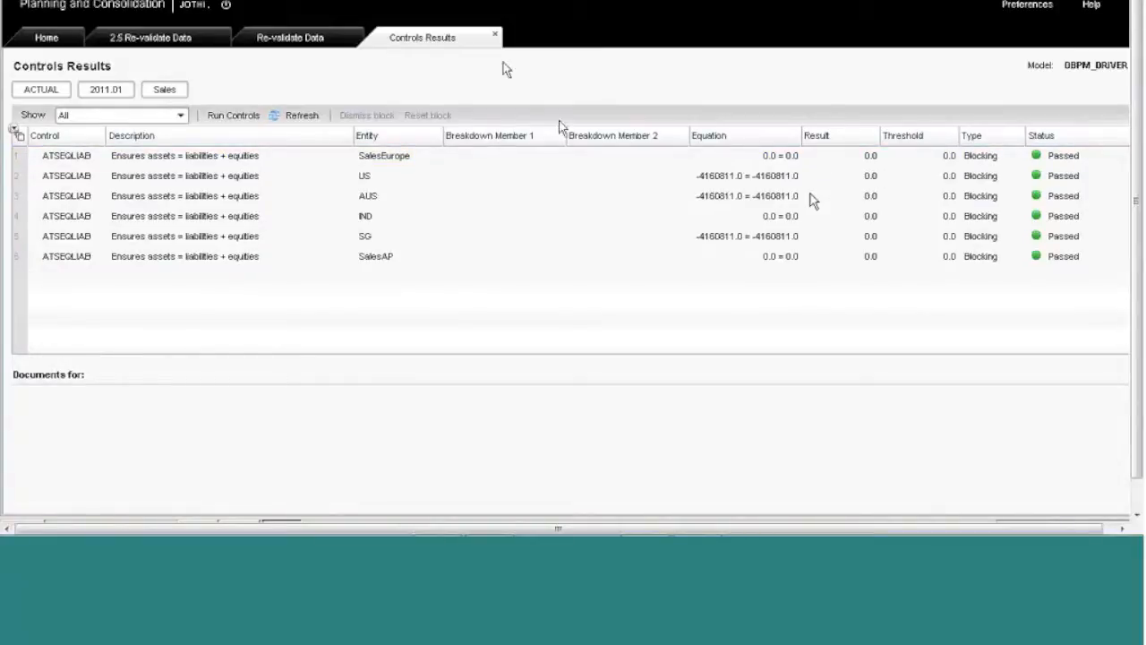
click(495, 35)
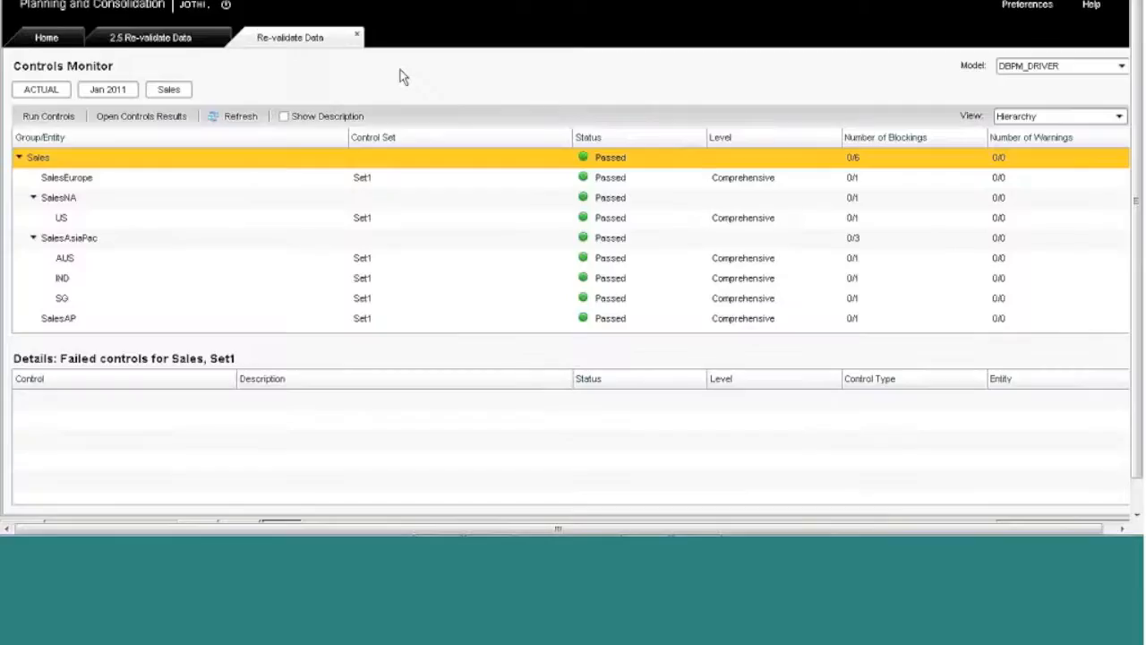
Close the controls monitor, mark the 2.5 Re-validate Data activity as complete and close its workspace
click(357, 36)
click(43, 82)
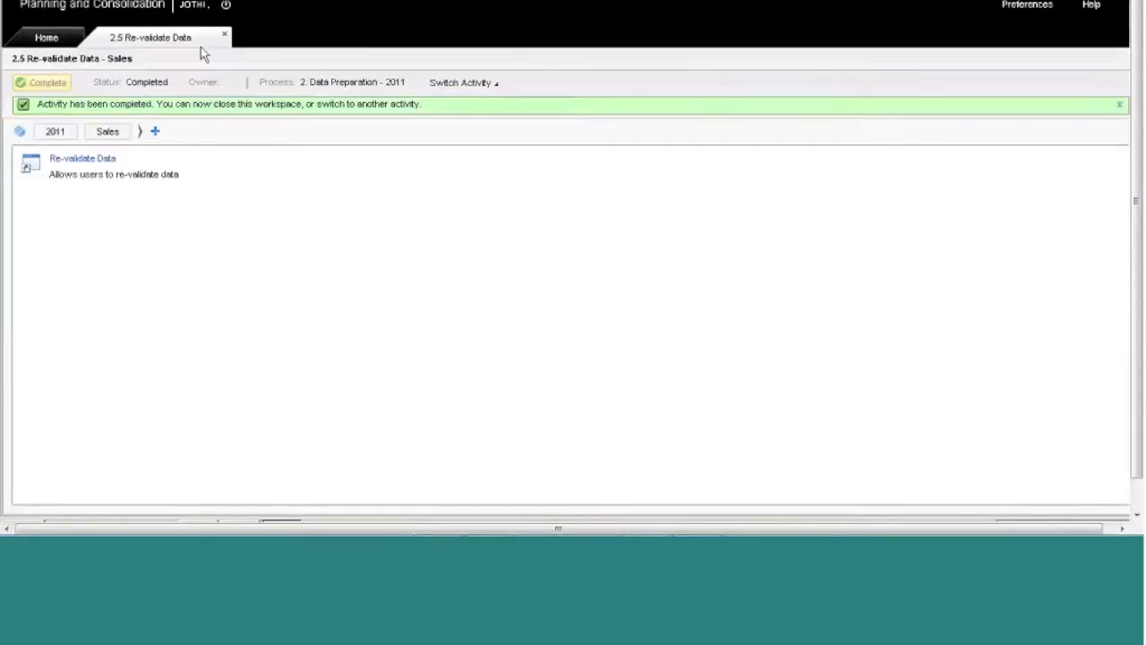
click(224, 36)
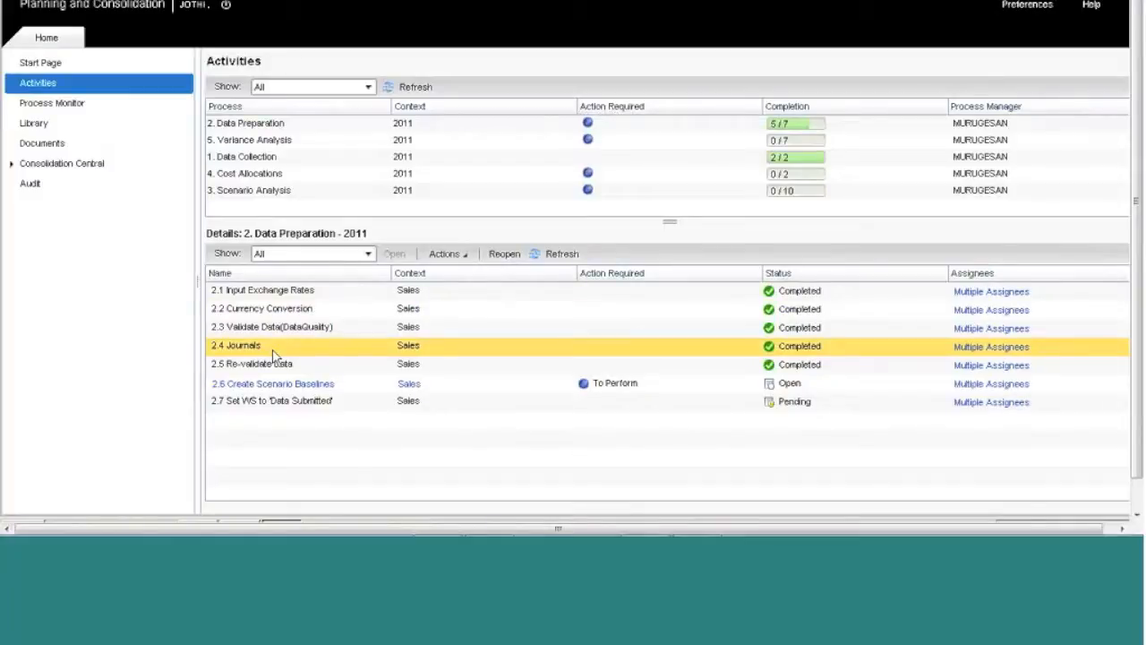
Open activity 2.6 Create Scenario Baselines and launch its Copy package in Excel
click(329, 392)
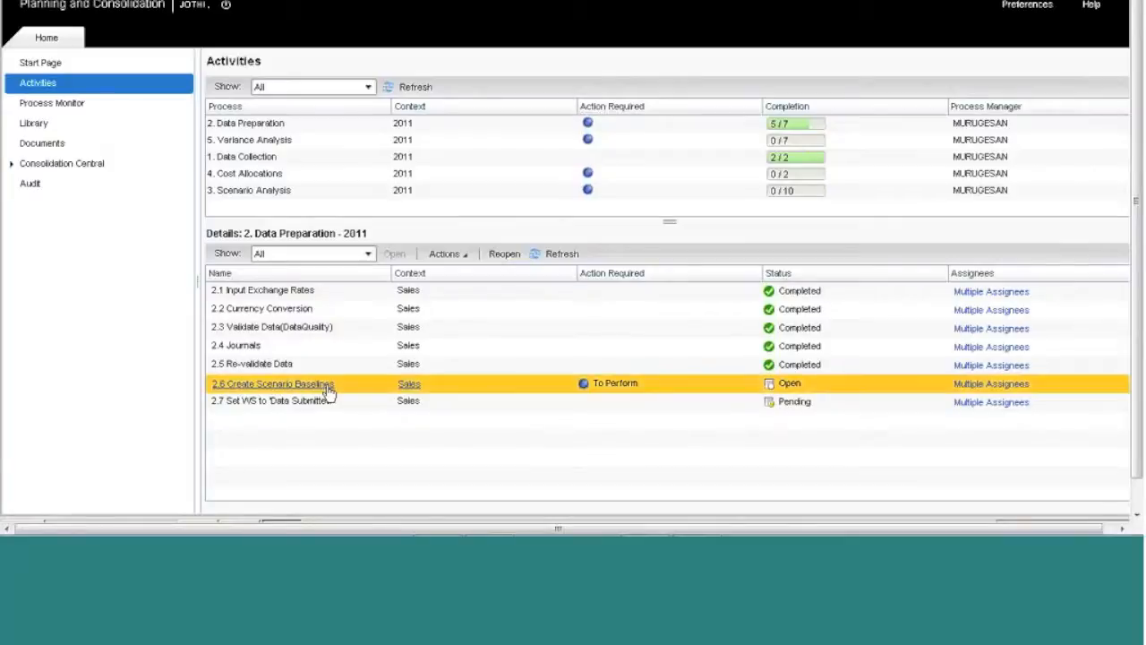
double_click(329, 392)
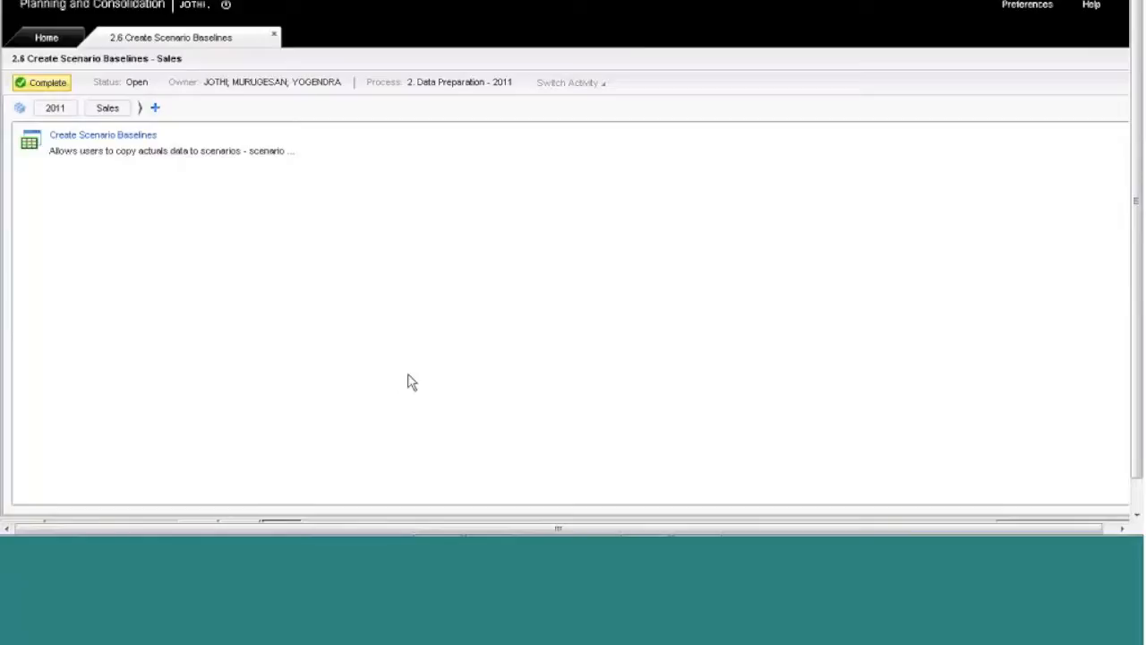
click(240, 159)
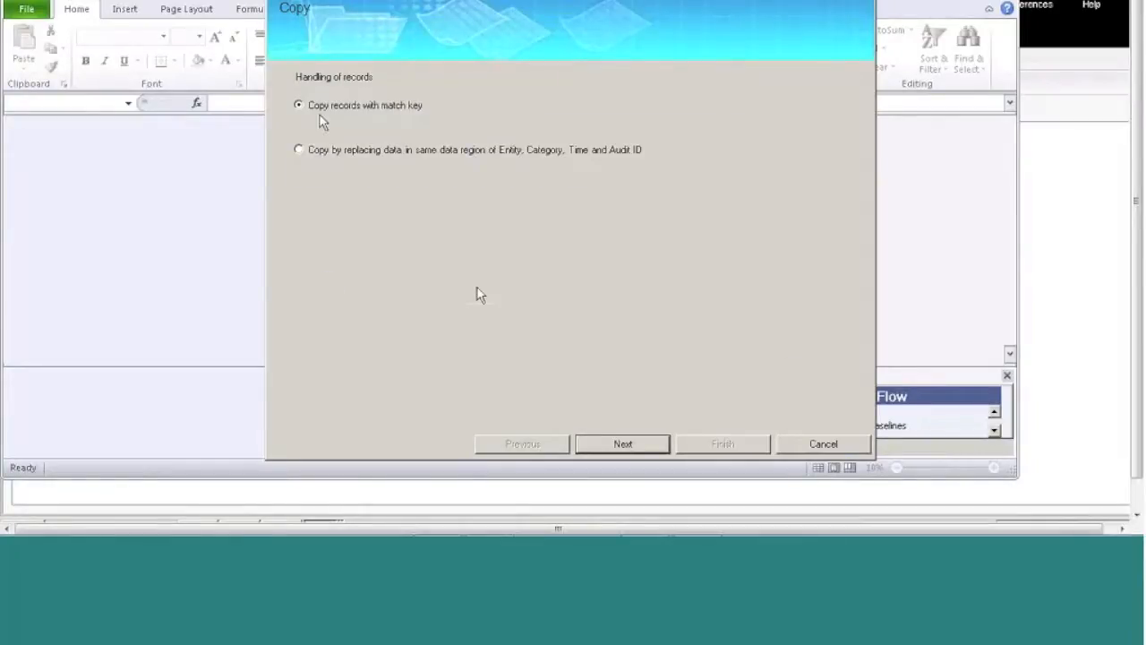
Run the Copy package immediately, copying records with match key from category ACTUAL to PLAN for the 2011 periods
click(621, 452)
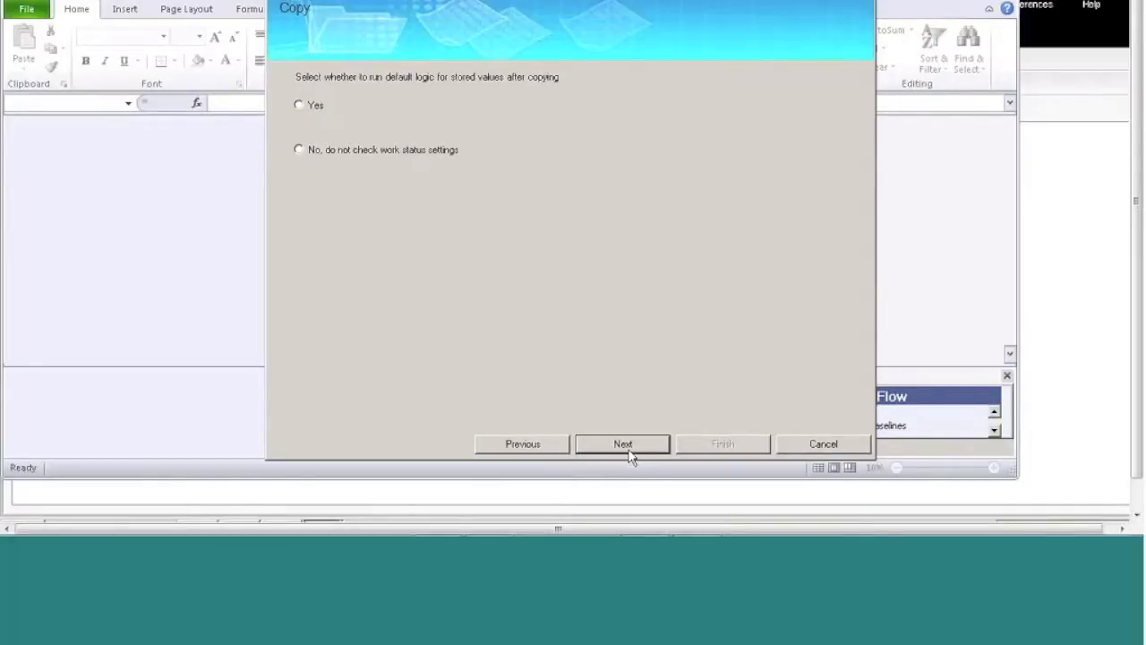
click(632, 443)
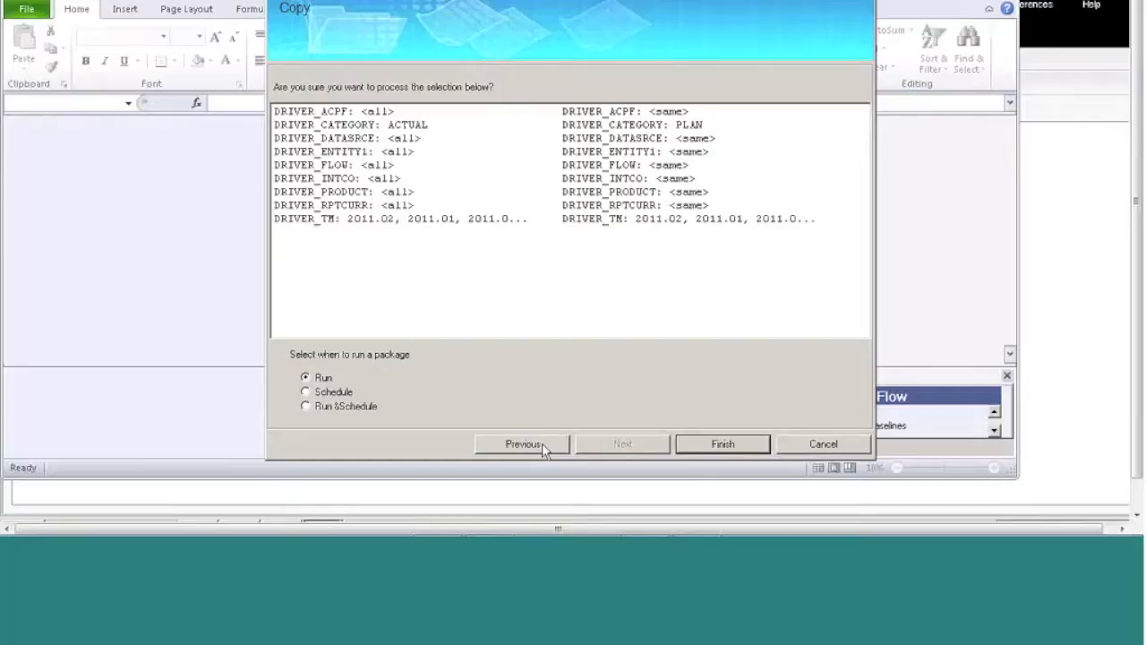
double_click(384, 130)
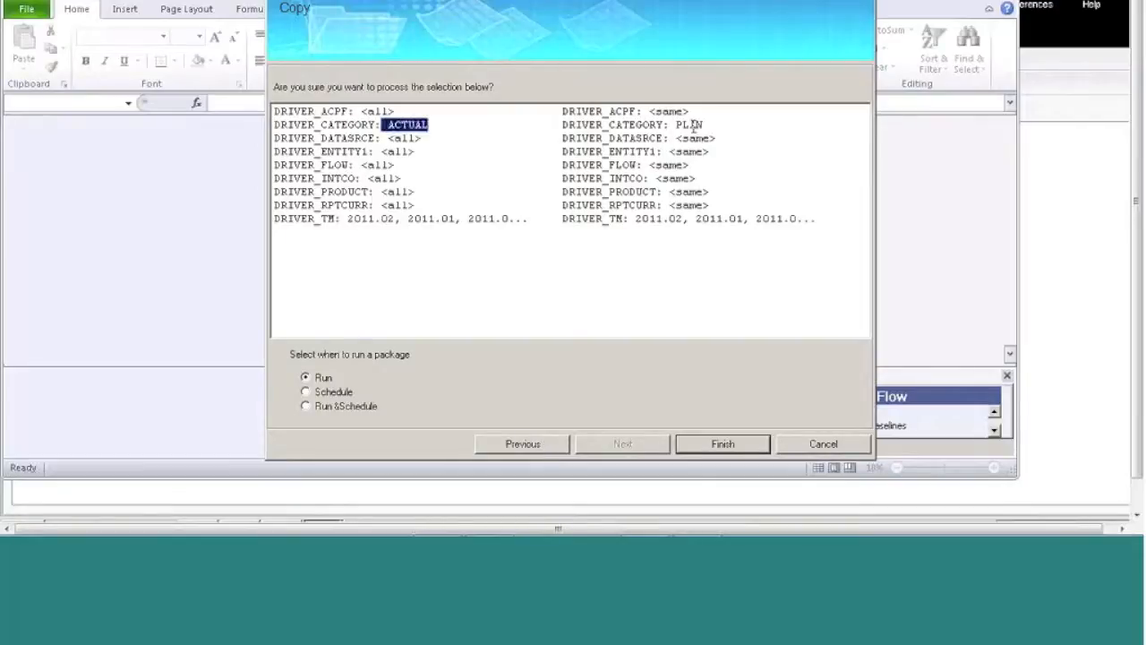
click(693, 126)
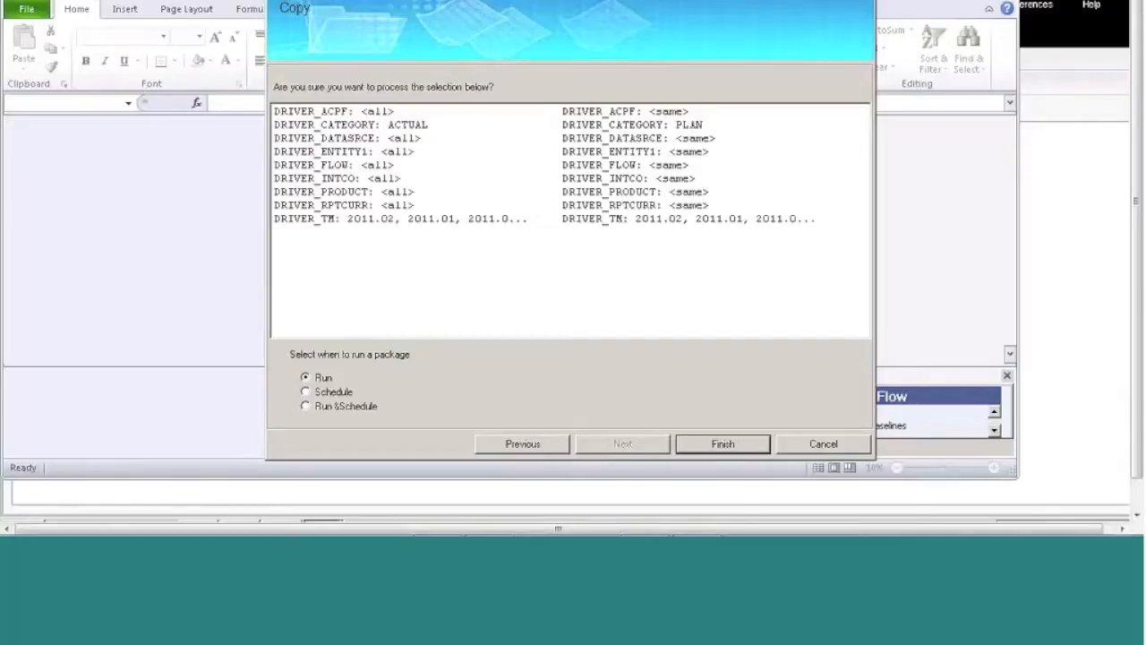
drag(381, 218, 435, 218)
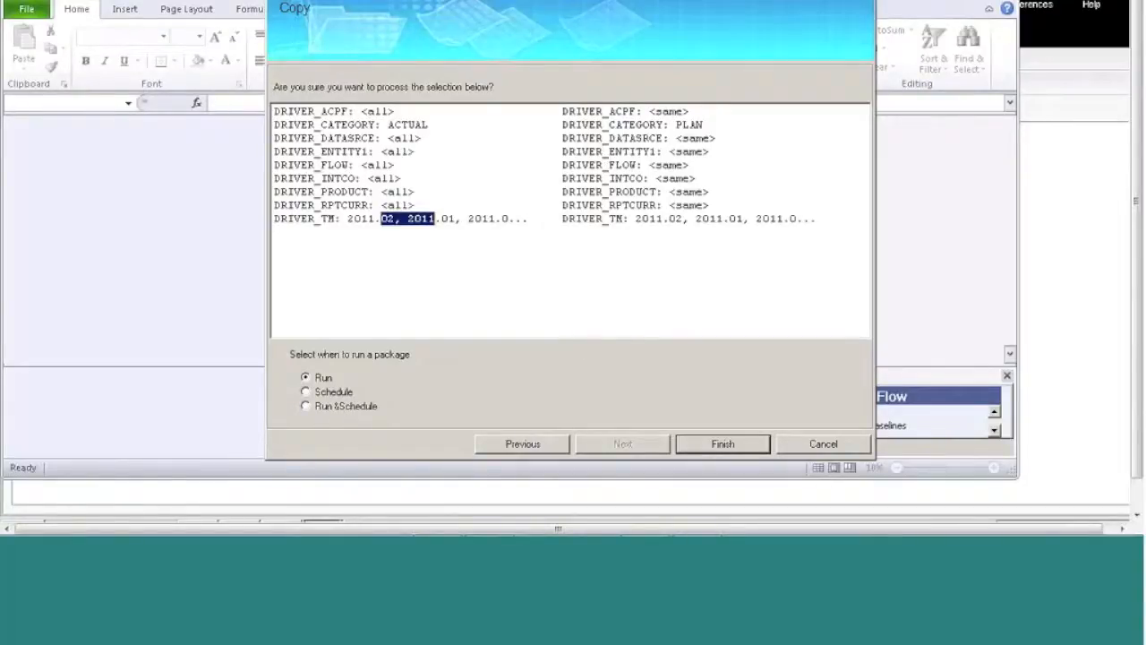
click(711, 445)
click(701, 270)
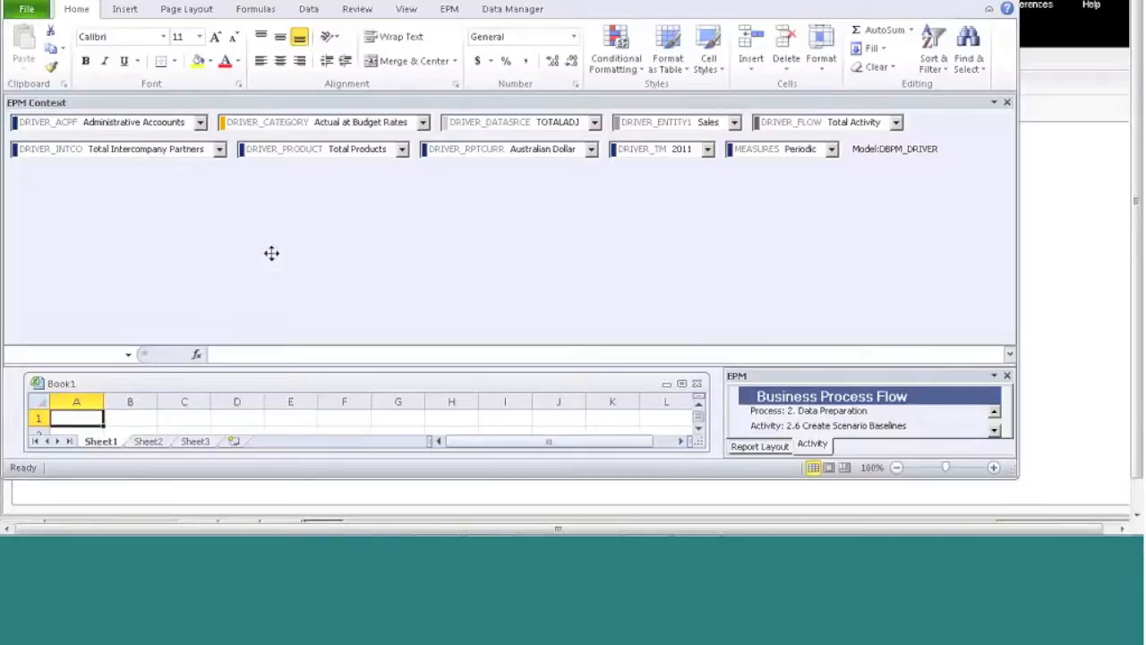
Check the Data Manager package status and examine the latest Copy run's detail log, including its accept count
click(455, 10)
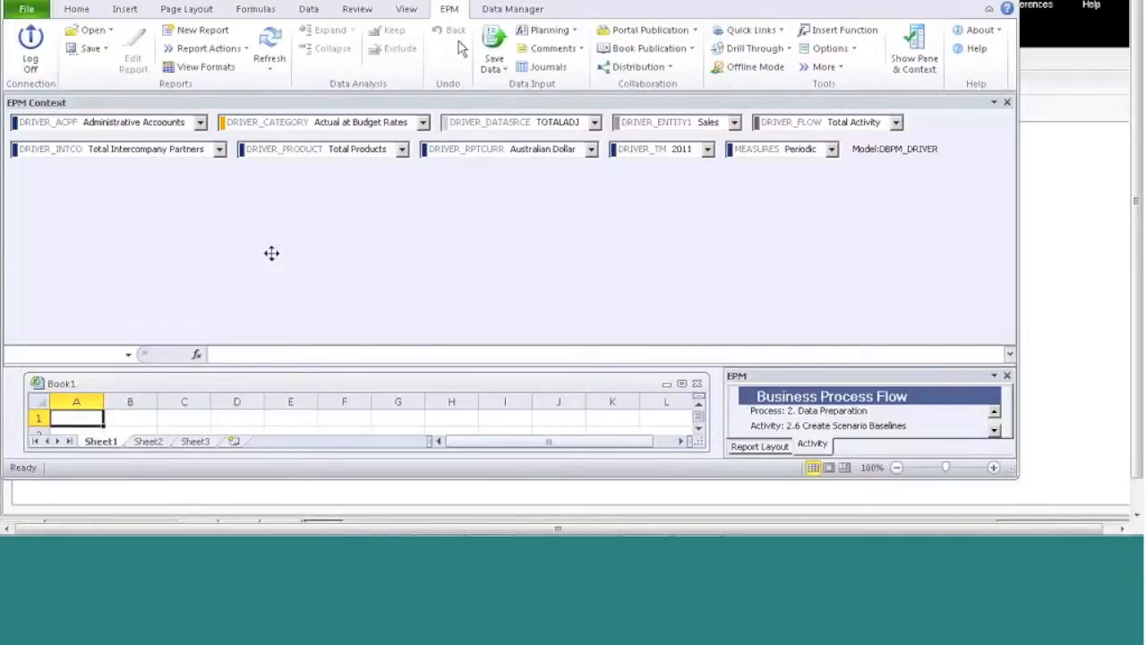
click(499, 12)
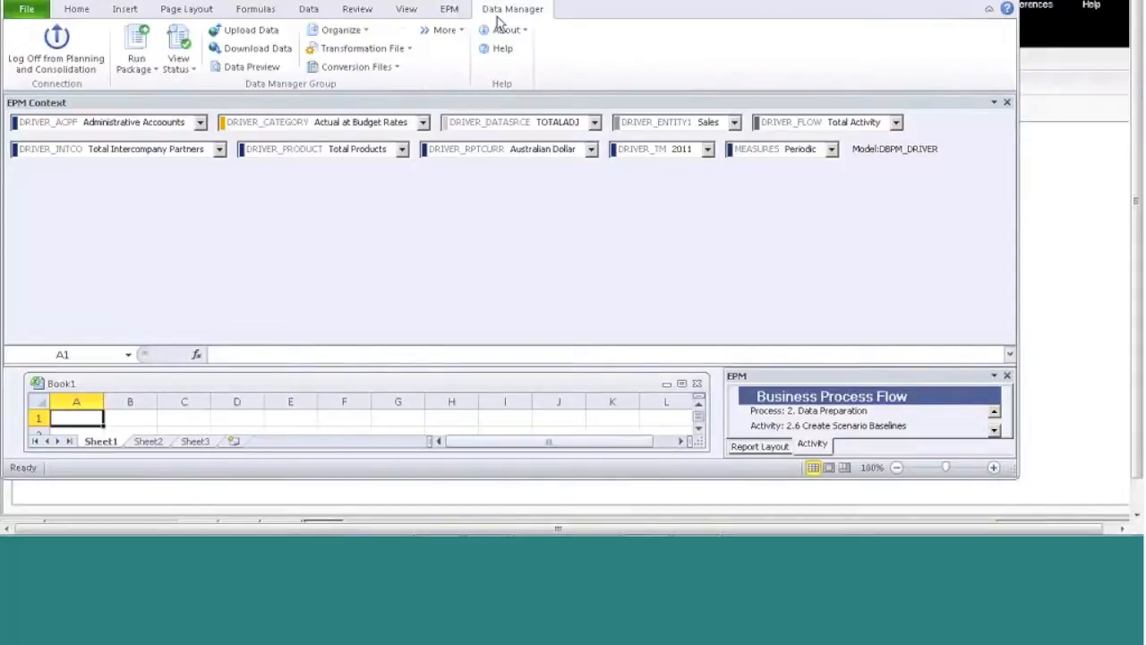
click(176, 49)
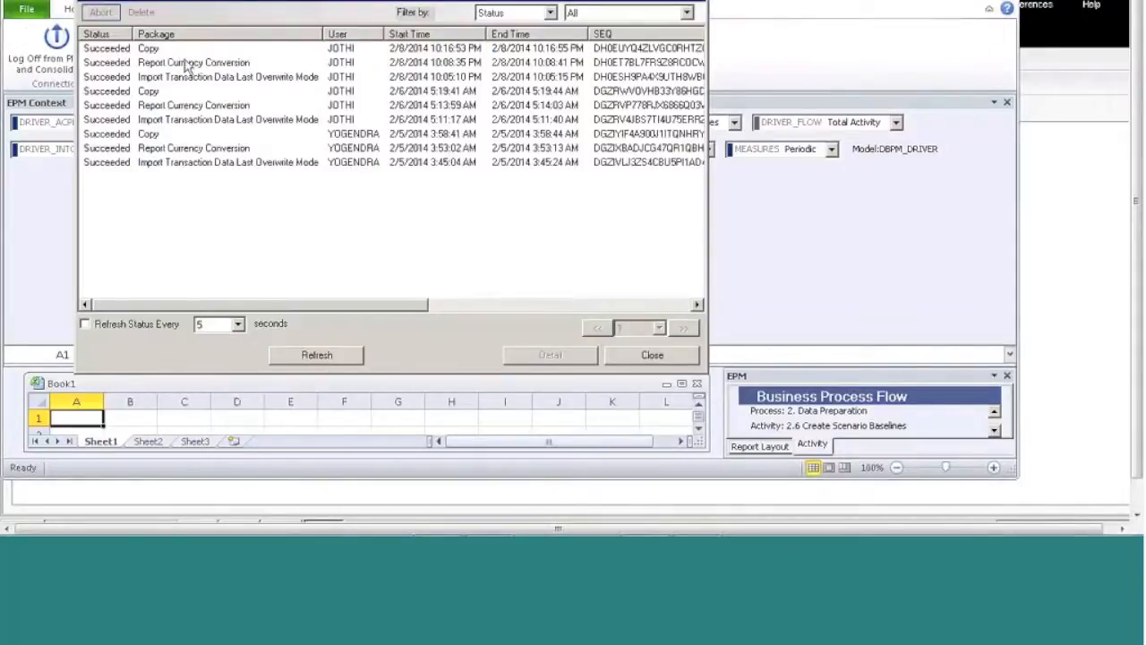
click(185, 54)
double_click(185, 55)
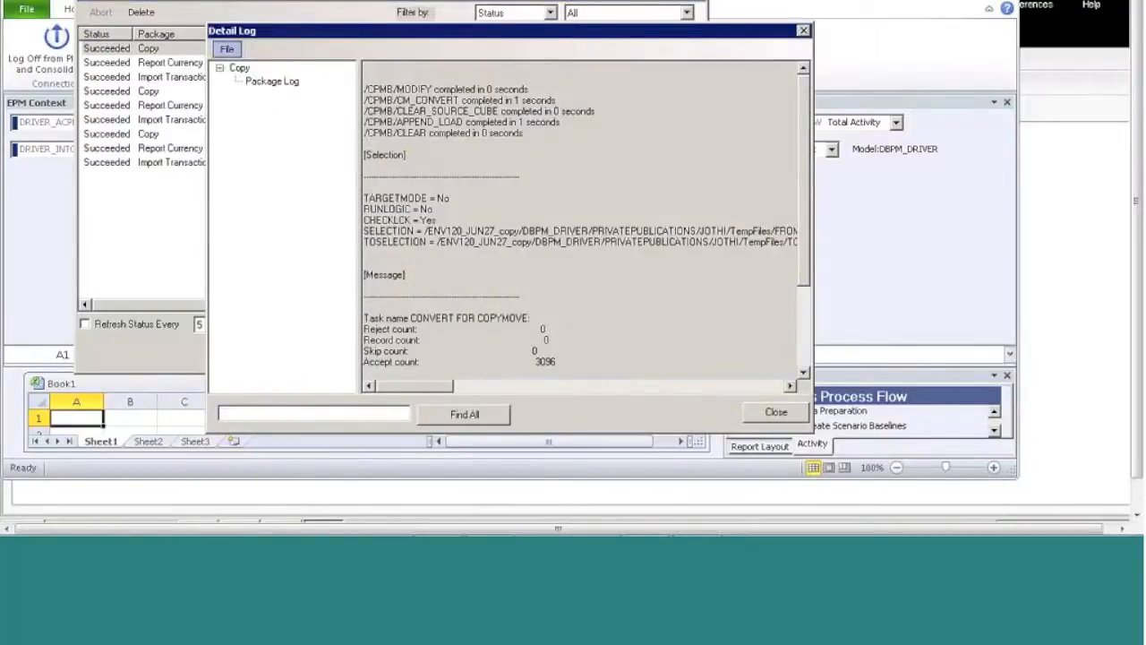
click(272, 82)
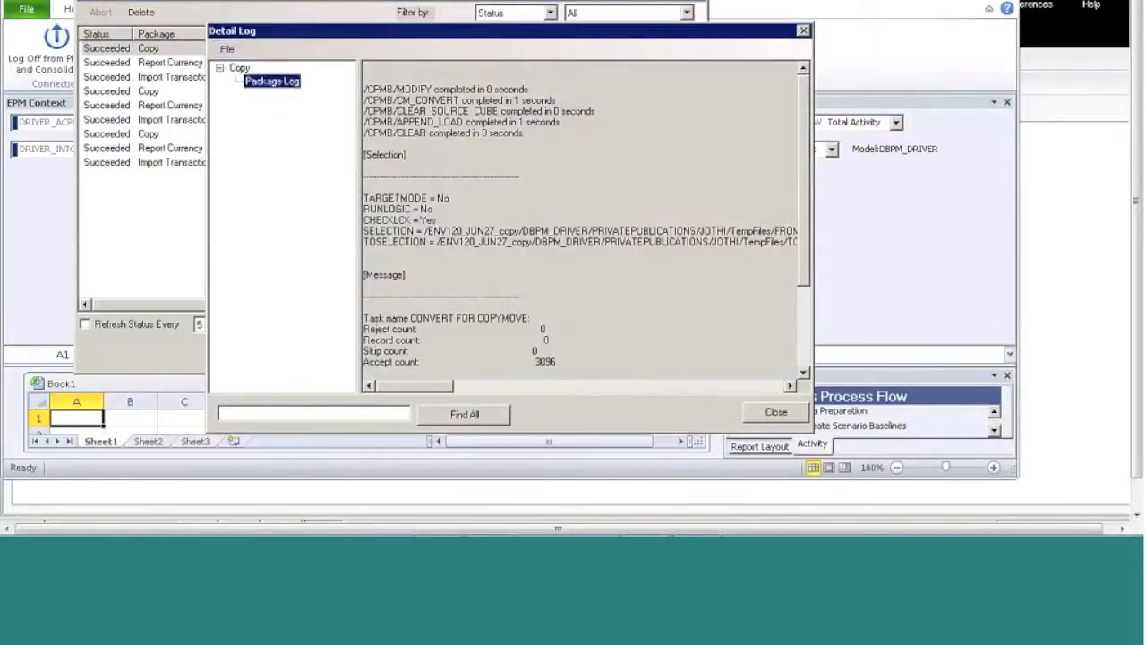
click(473, 358)
drag(473, 358, 645, 381)
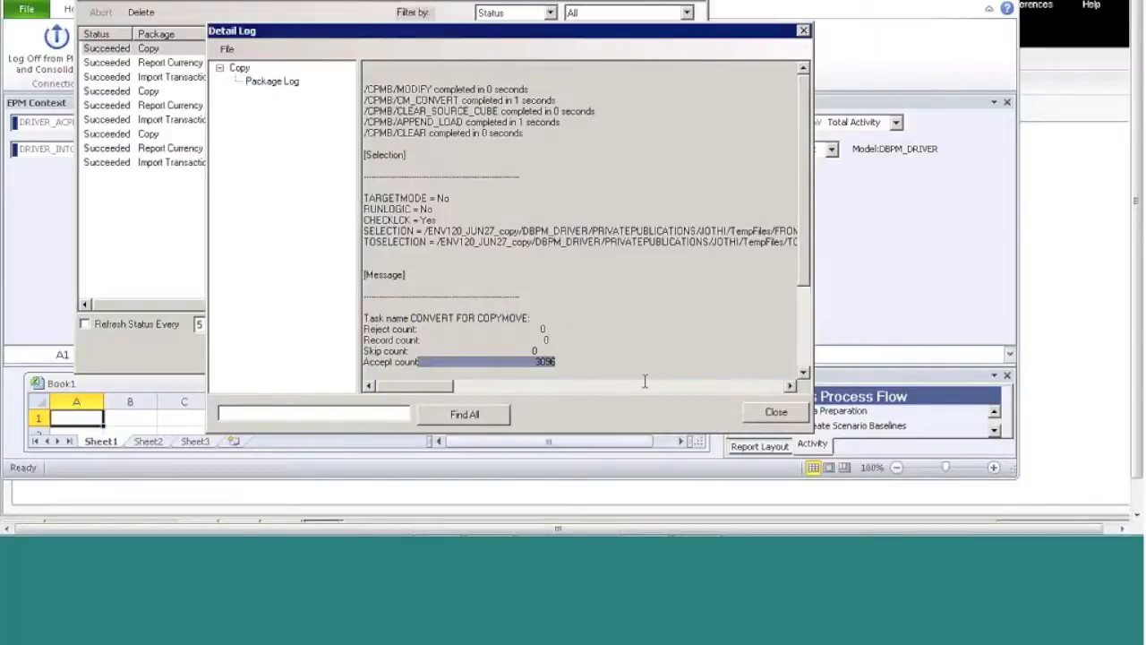
click(759, 416)
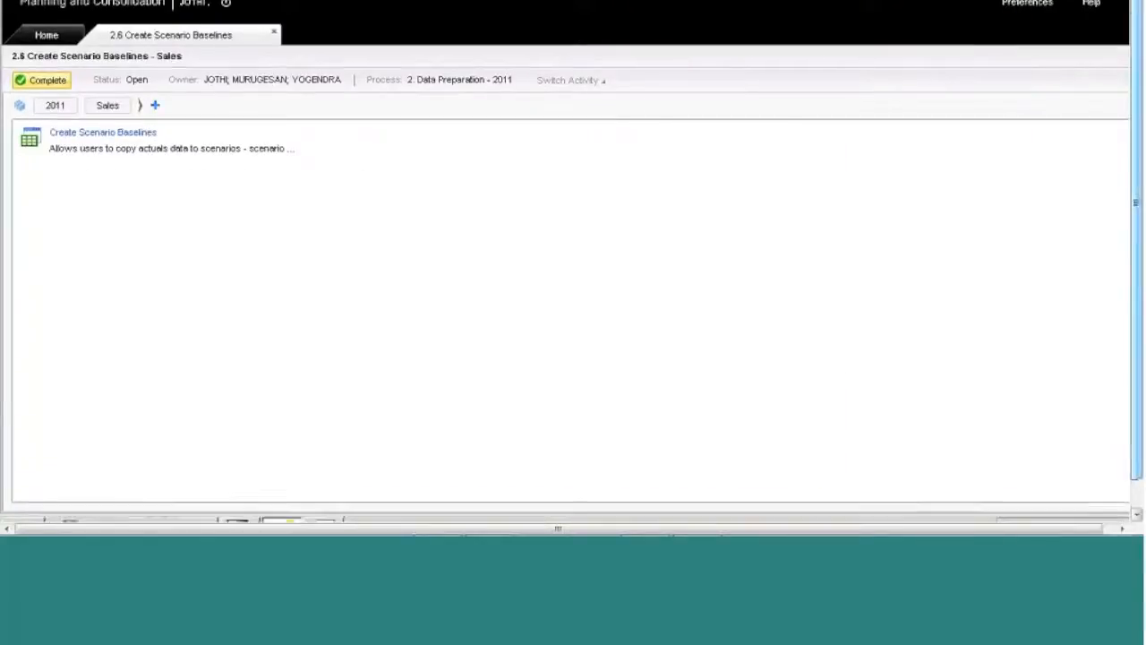
Return to the Create Scenario Baselines workspace in the browser, mark activity 2.6 as complete and close it
click(325, 504)
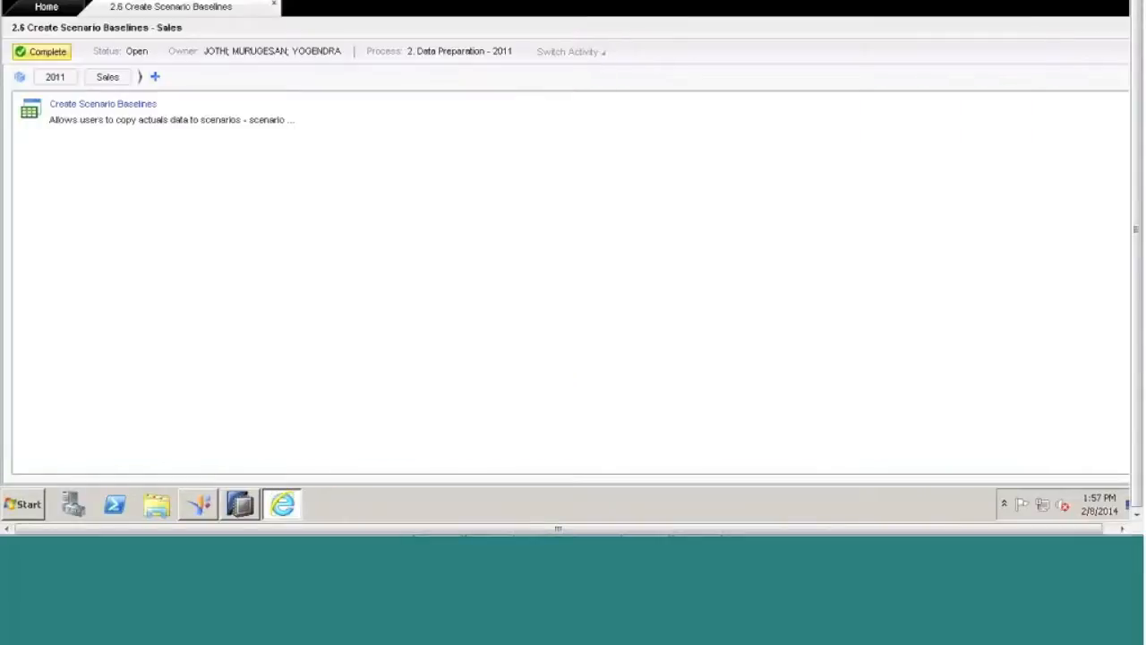
click(30, 51)
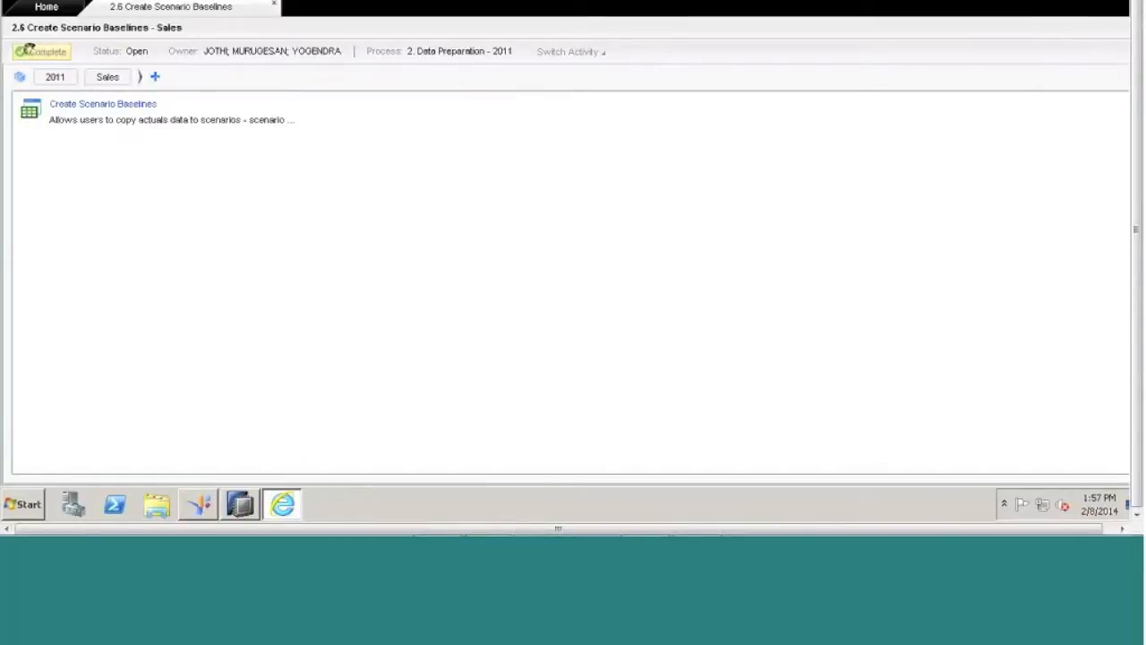
click(274, 4)
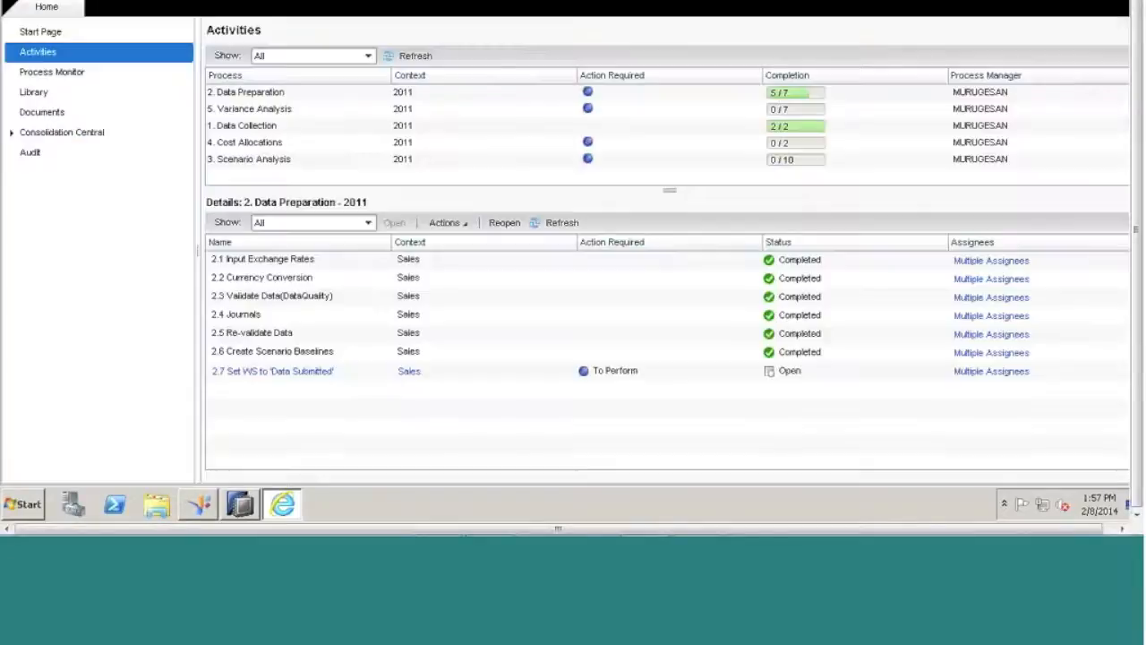
Open activity 2.7 Set WS to 'Data Submitted', start its work status change and choose Australia under Sales Asia Pacific as the entity
click(303, 377)
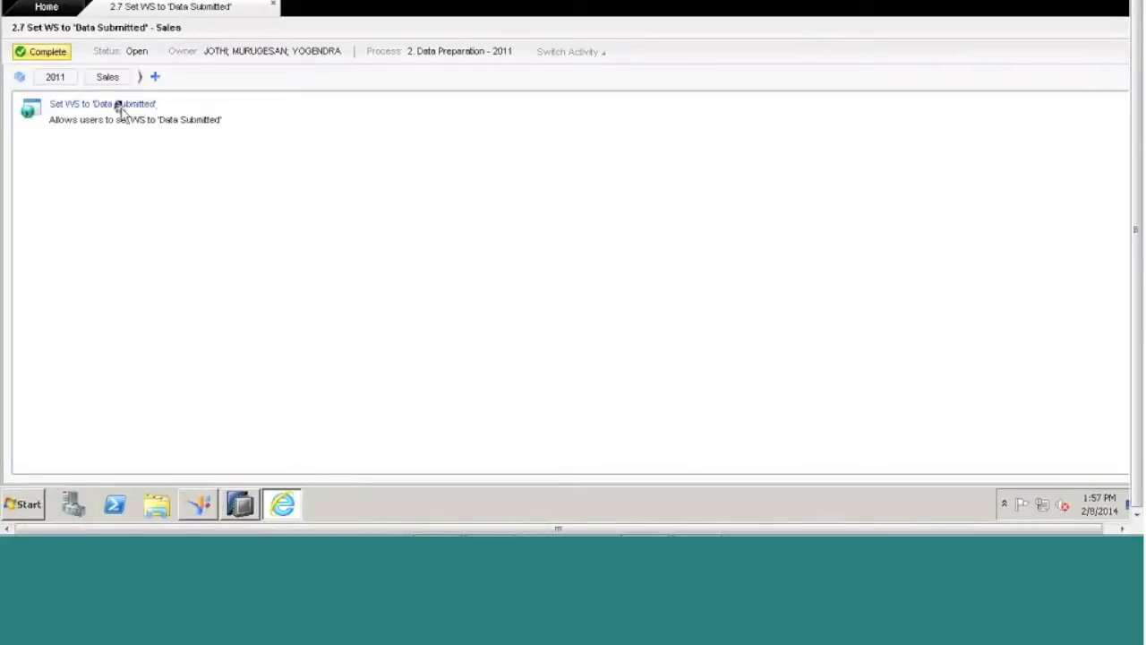
click(117, 105)
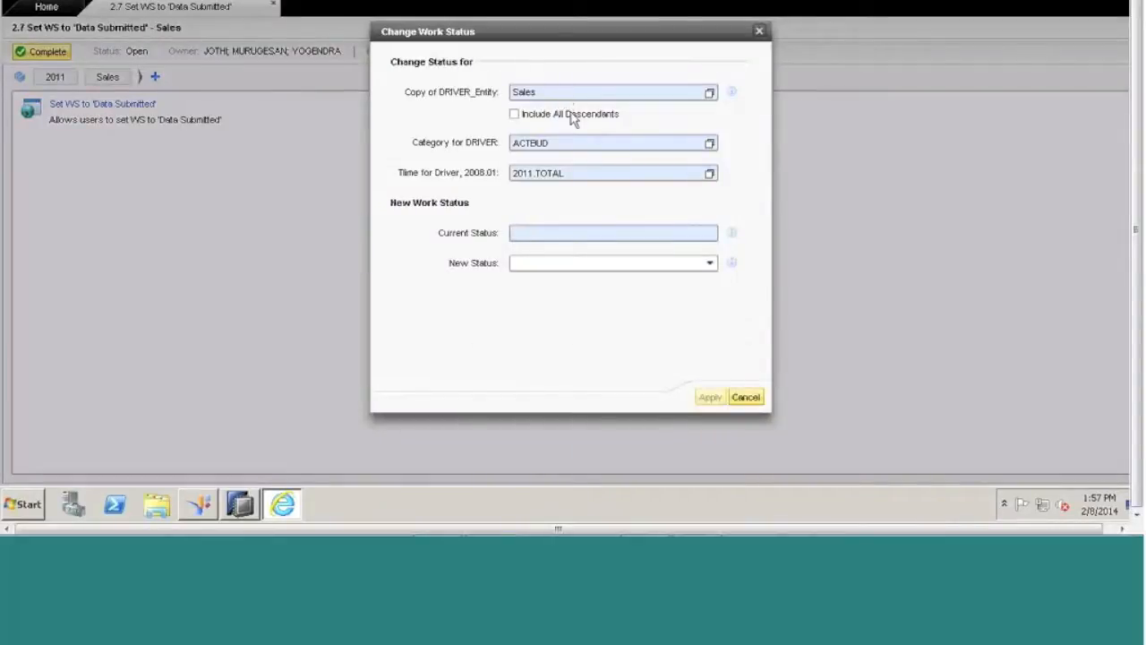
click(709, 94)
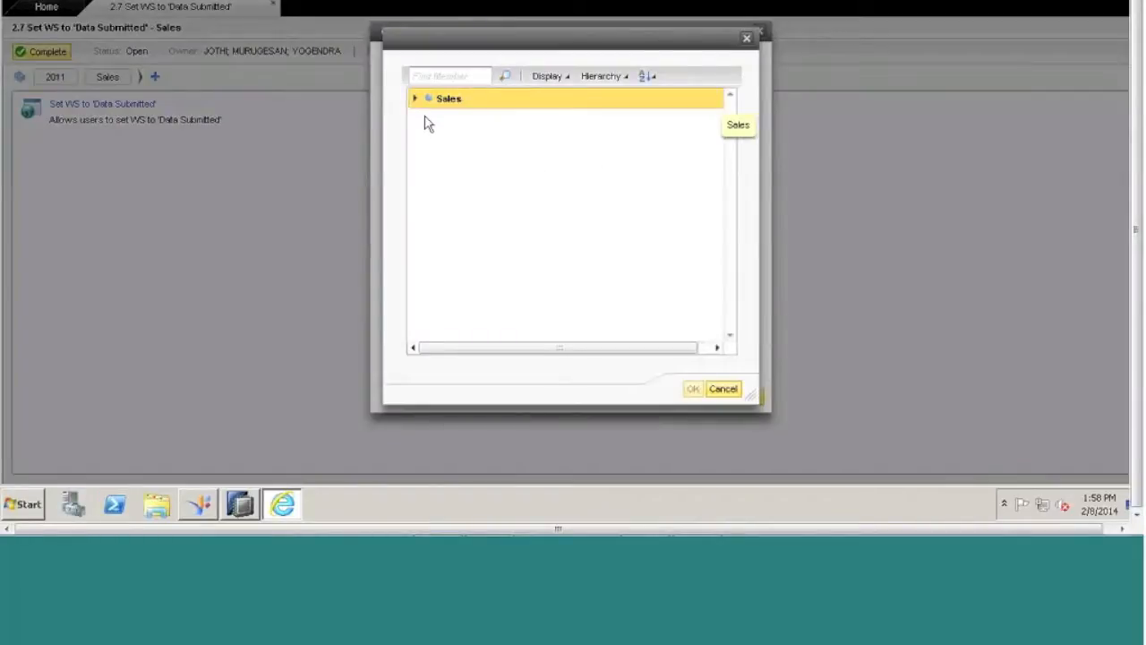
click(415, 98)
click(429, 159)
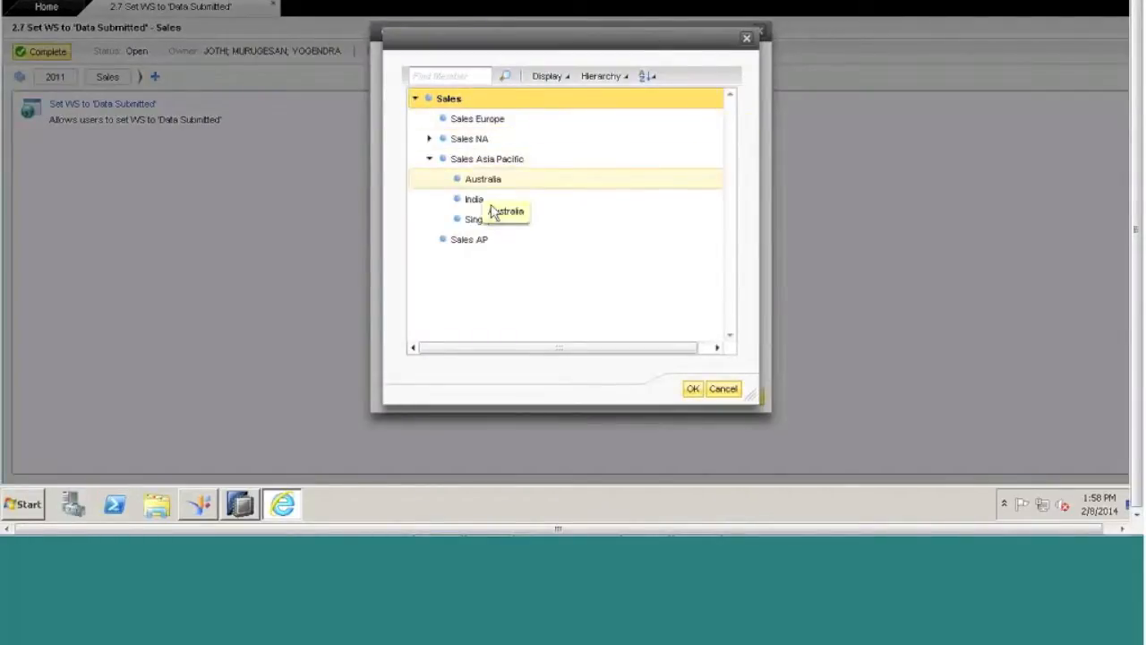
click(483, 179)
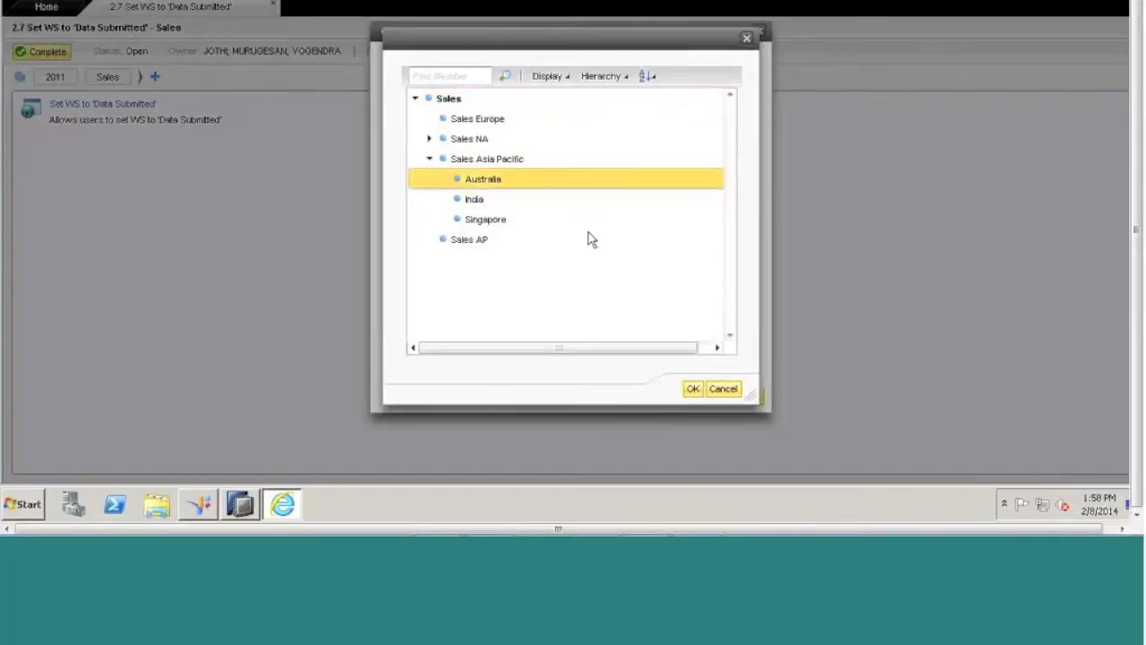
click(691, 389)
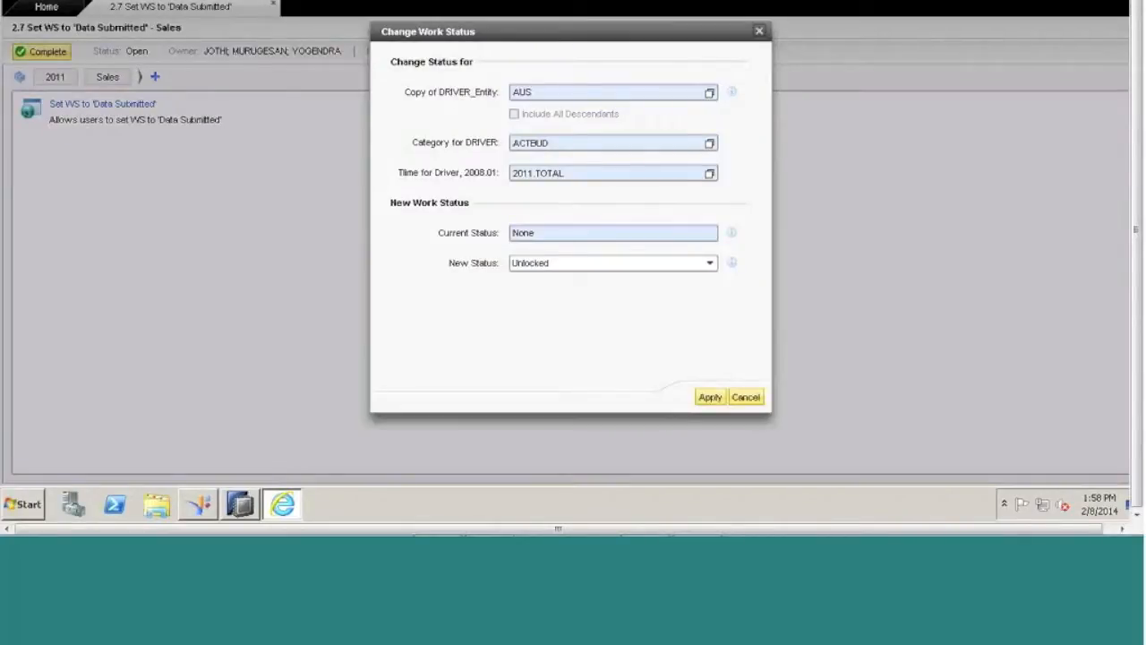
Set the work status change's category to Plan and its time to Jan 2011
click(709, 143)
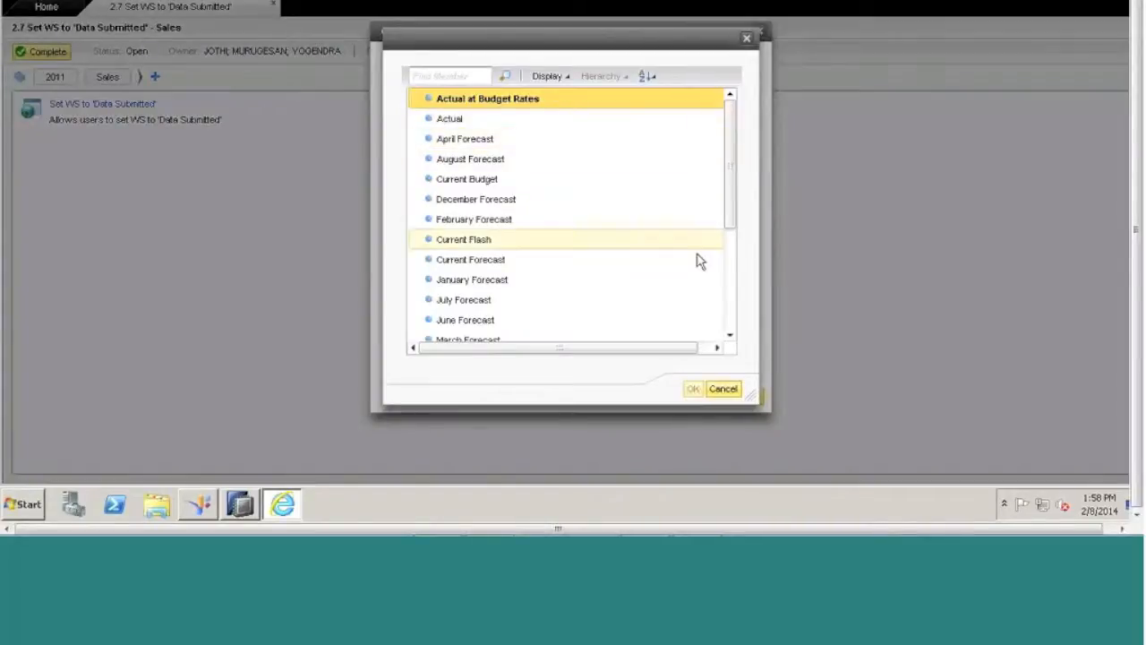
click(731, 251)
click(487, 305)
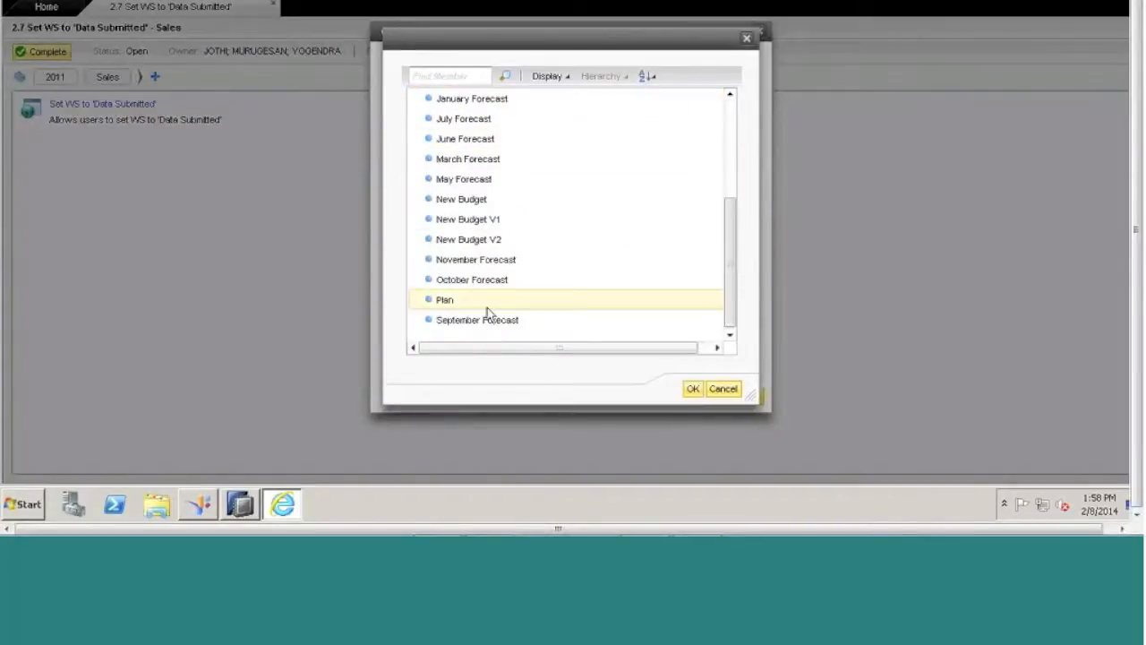
click(692, 388)
click(709, 174)
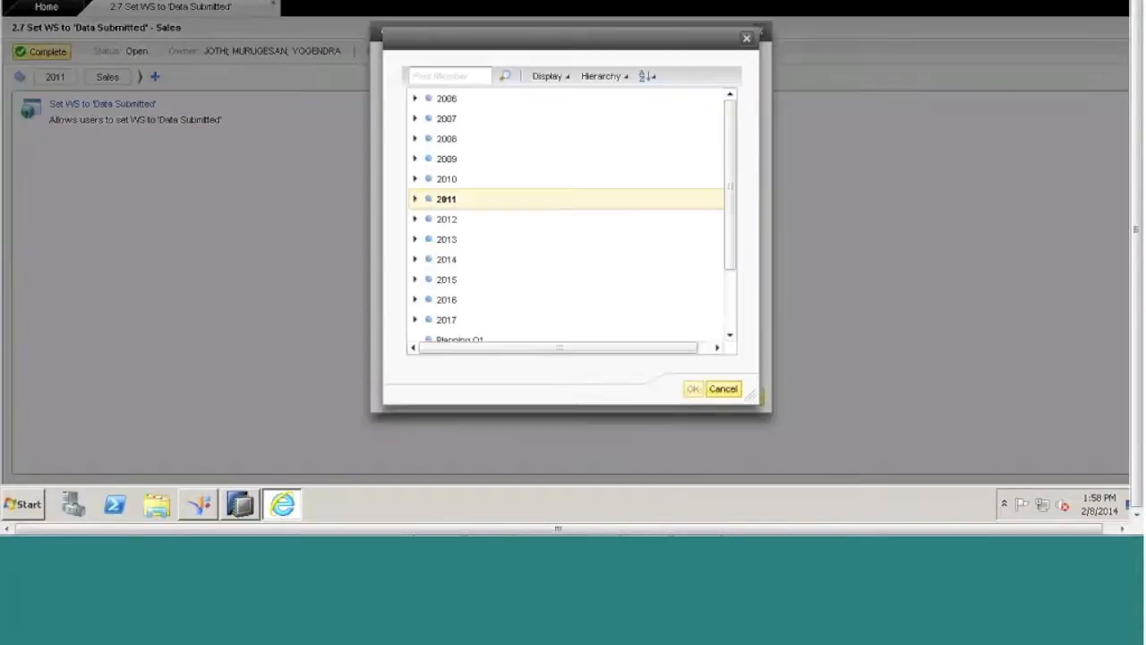
click(414, 198)
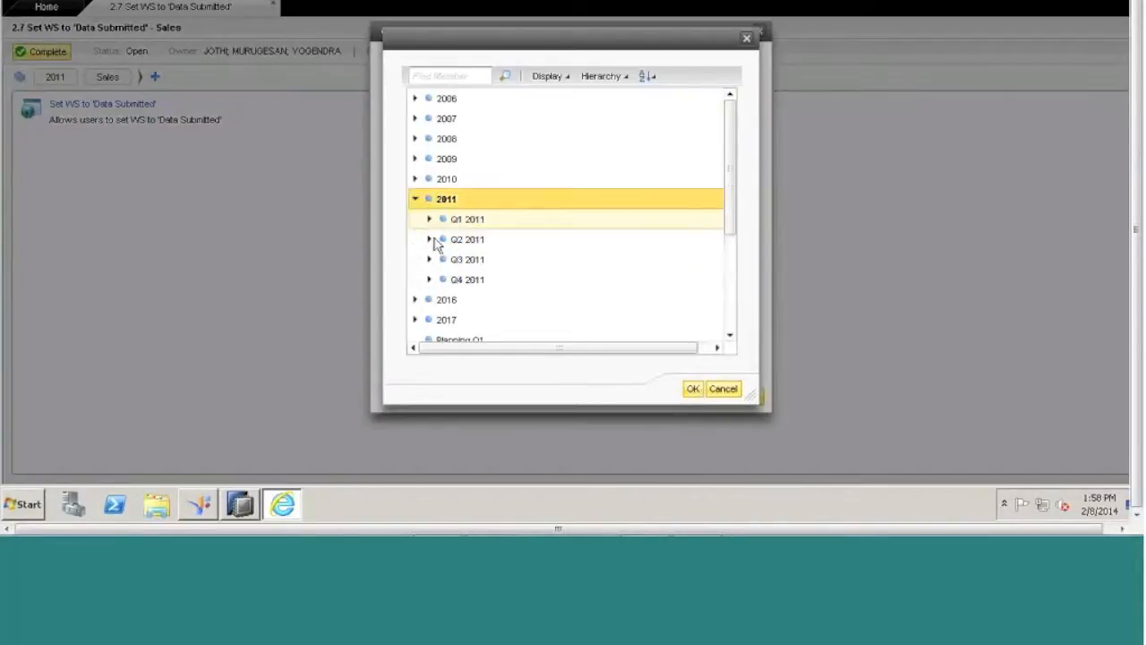
click(429, 219)
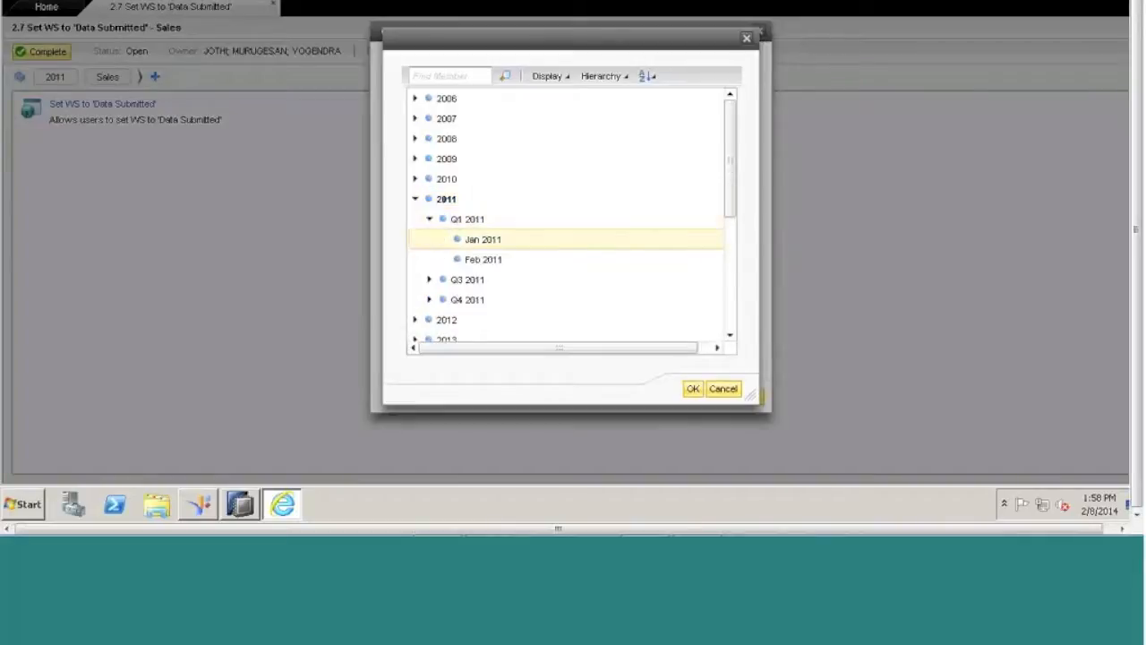
click(693, 389)
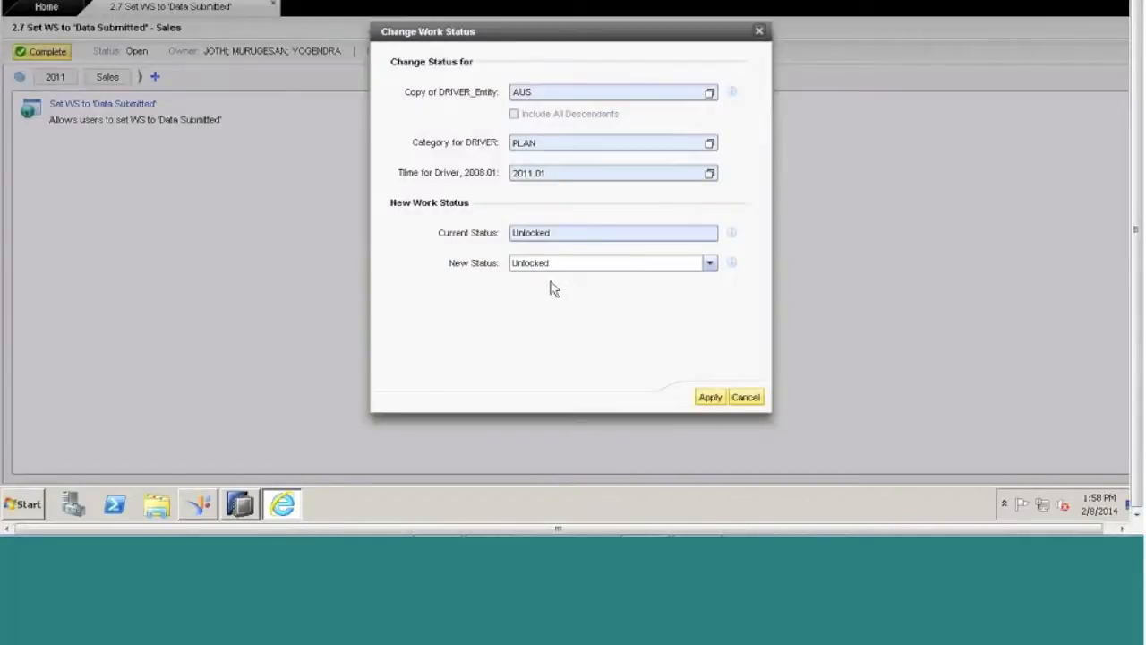
Apply Submitted as the new work status, and mark activity 2.7 as complete and close its workspace
click(638, 265)
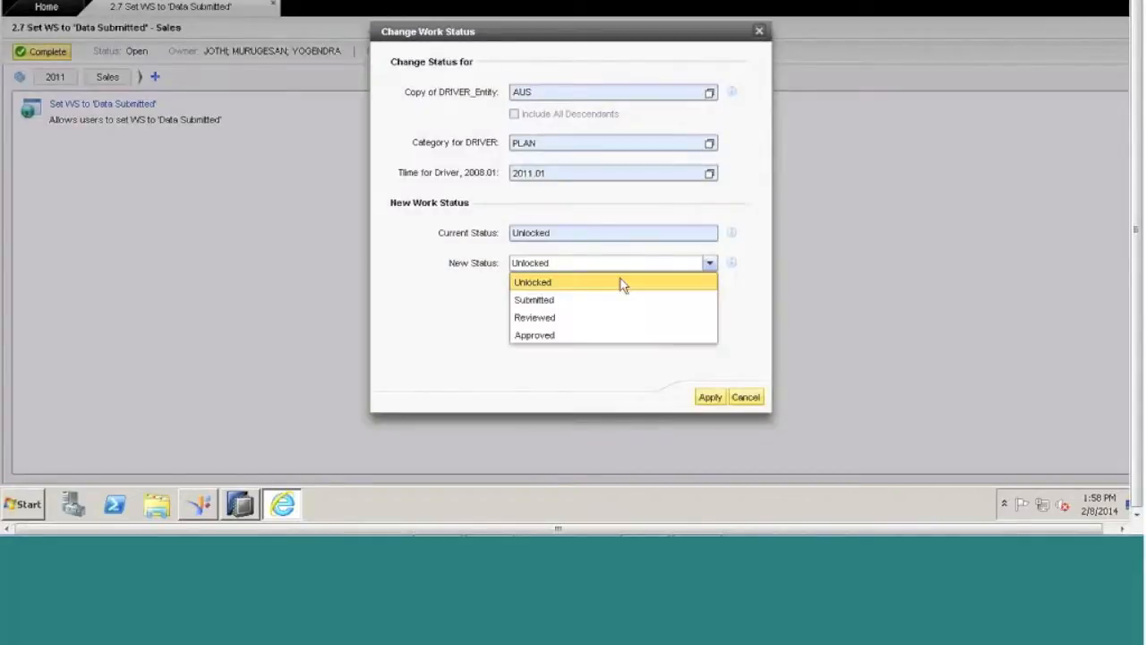
click(588, 301)
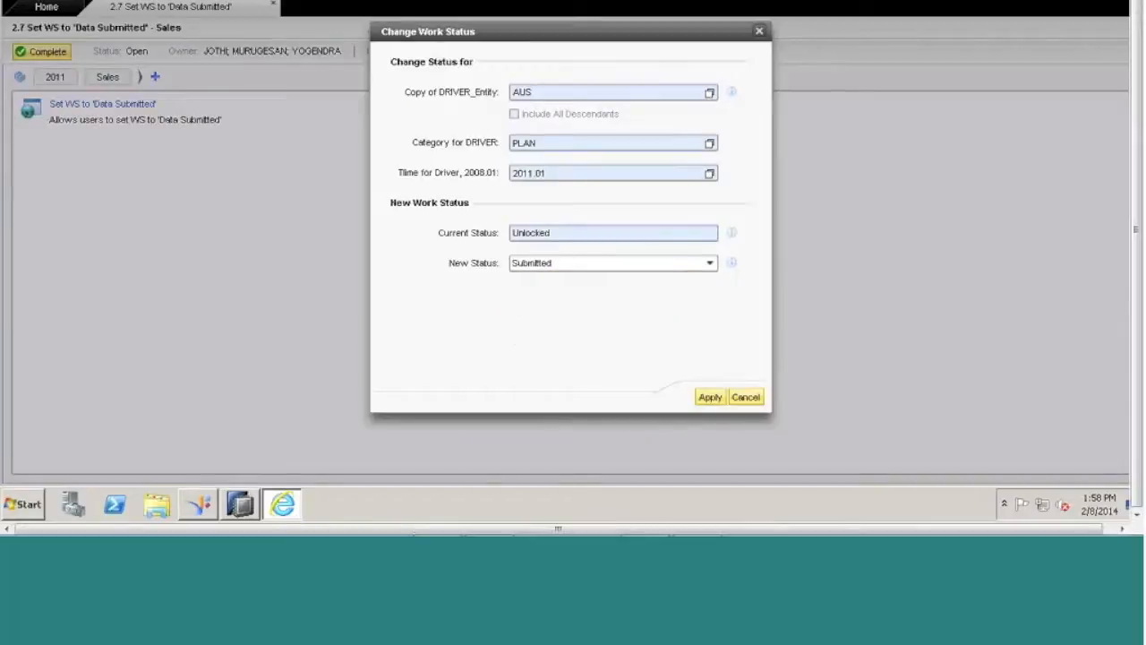
click(710, 398)
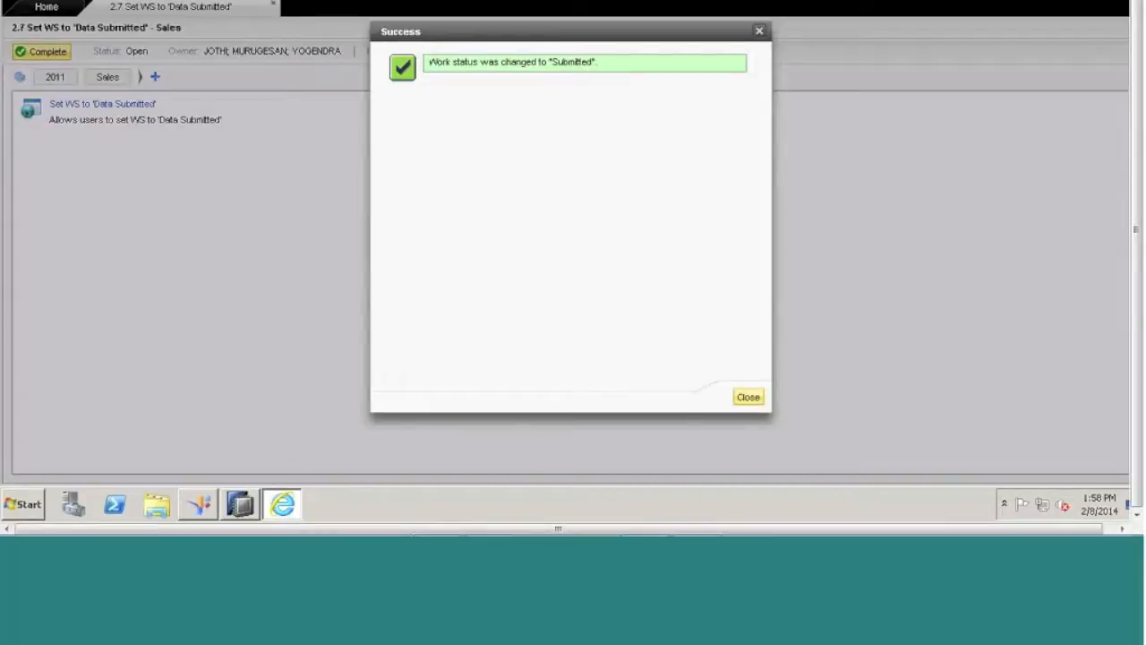
click(747, 396)
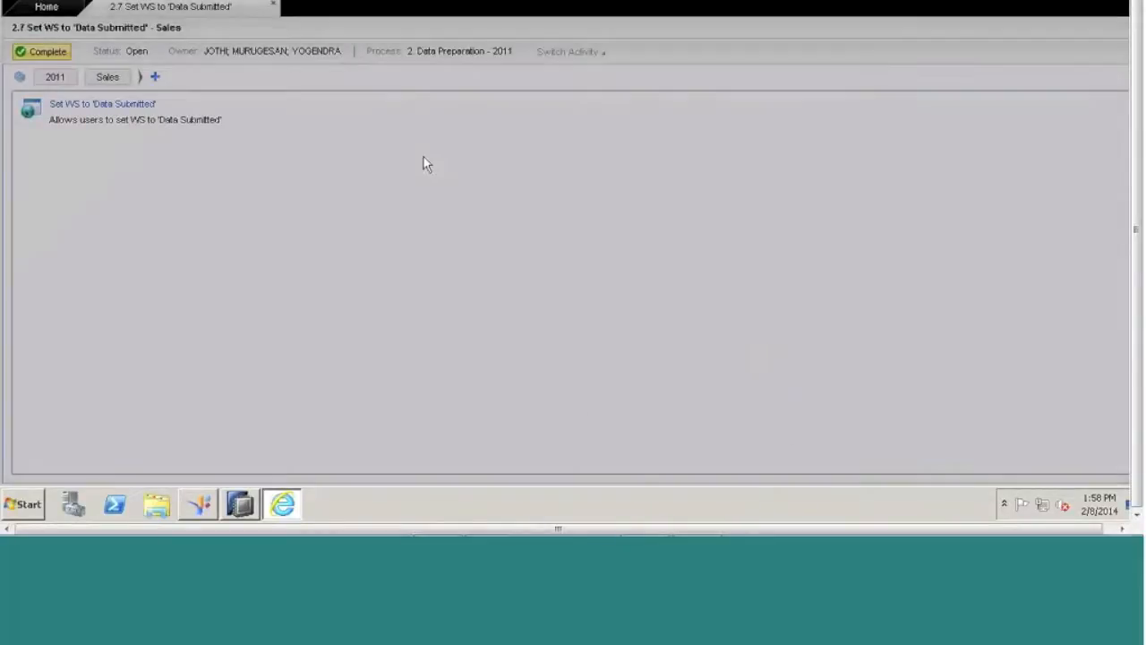
click(52, 53)
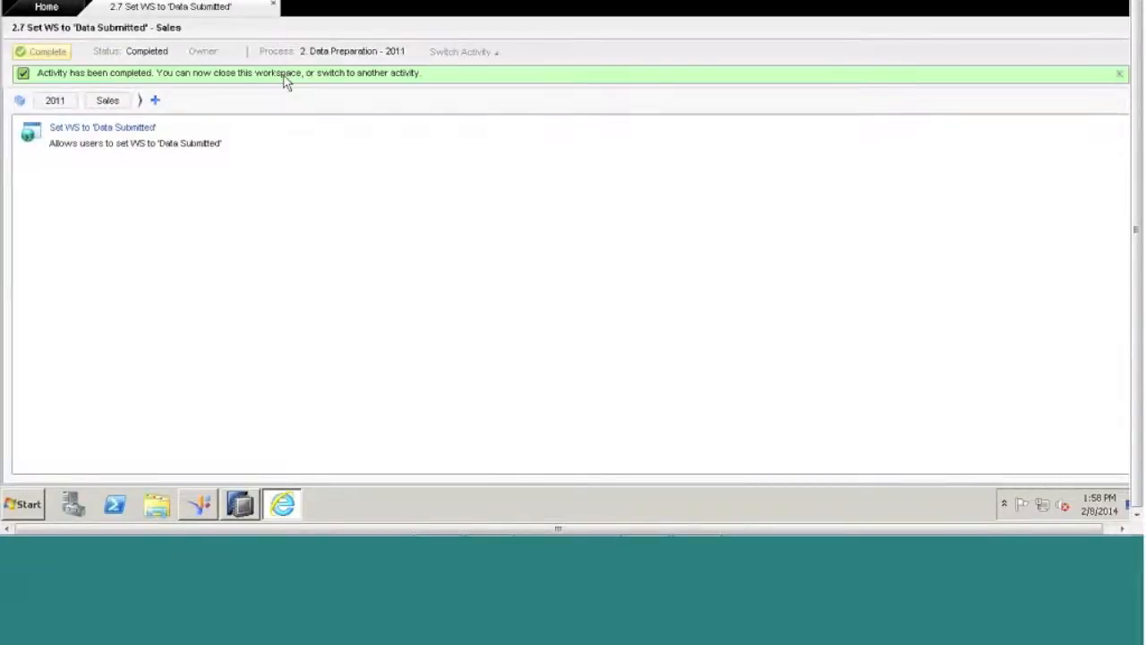
click(273, 5)
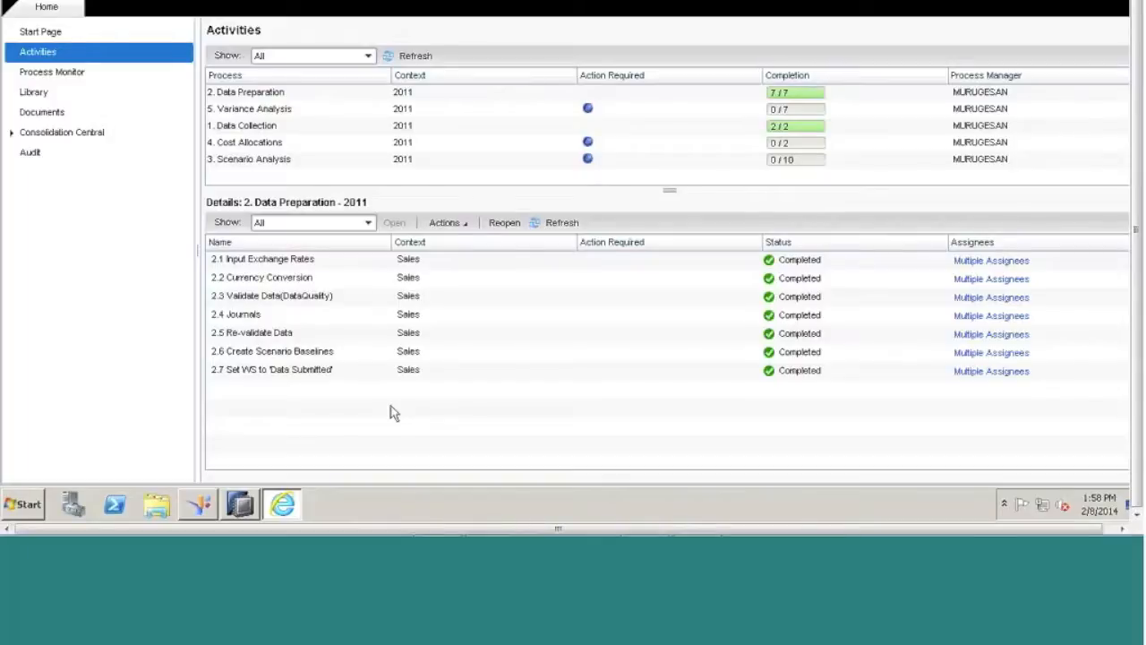
Review the Data Preparation activities one by one, from 2.1 Input Exchange Rates to 2.7 Set WS to 'Data Submitted'
click(329, 262)
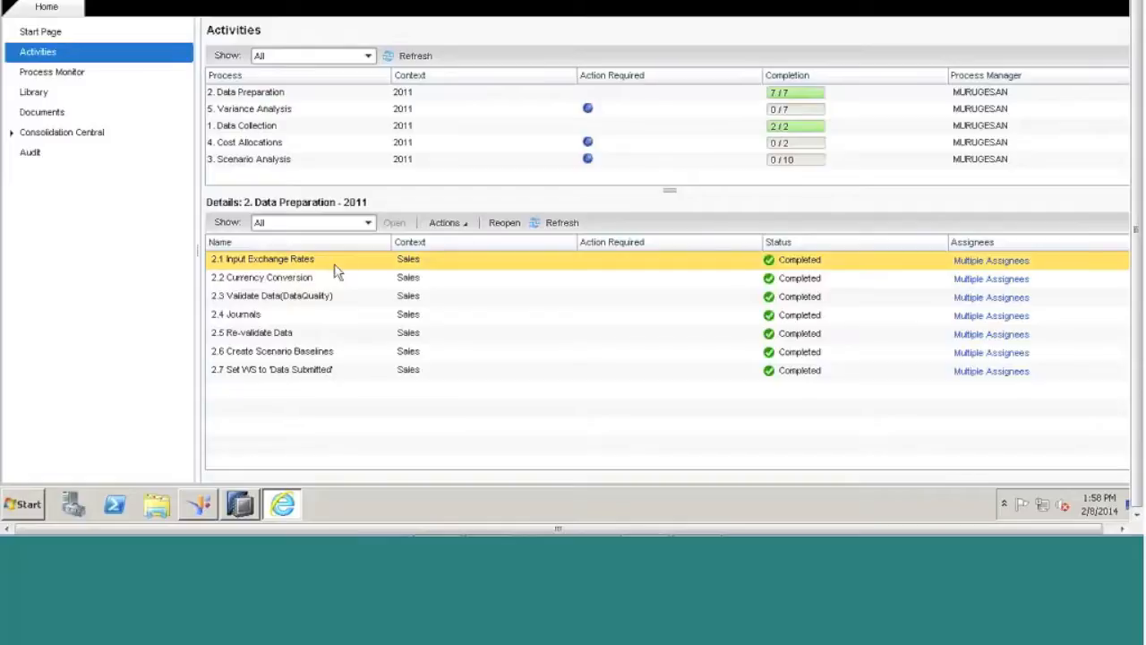
click(340, 281)
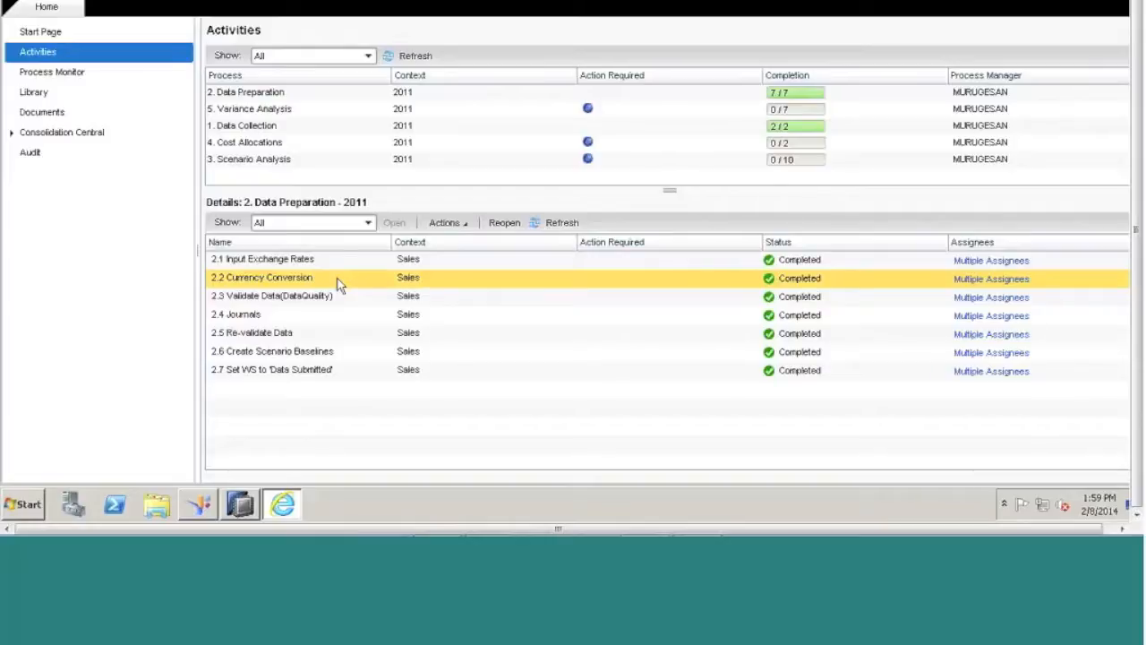
click(344, 301)
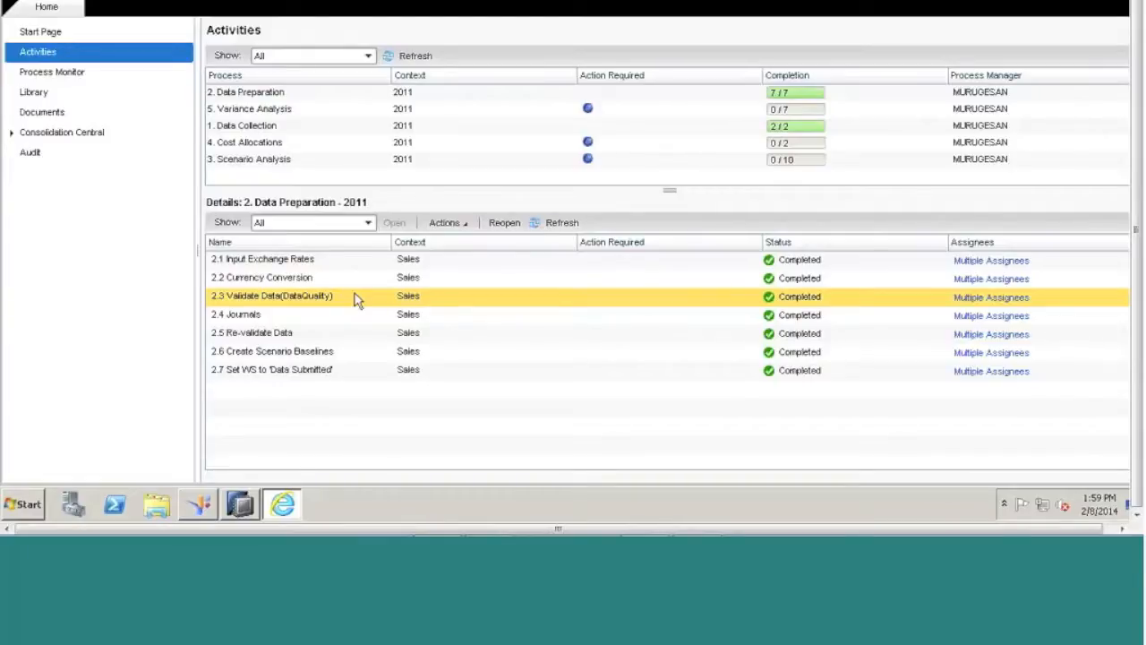
click(338, 317)
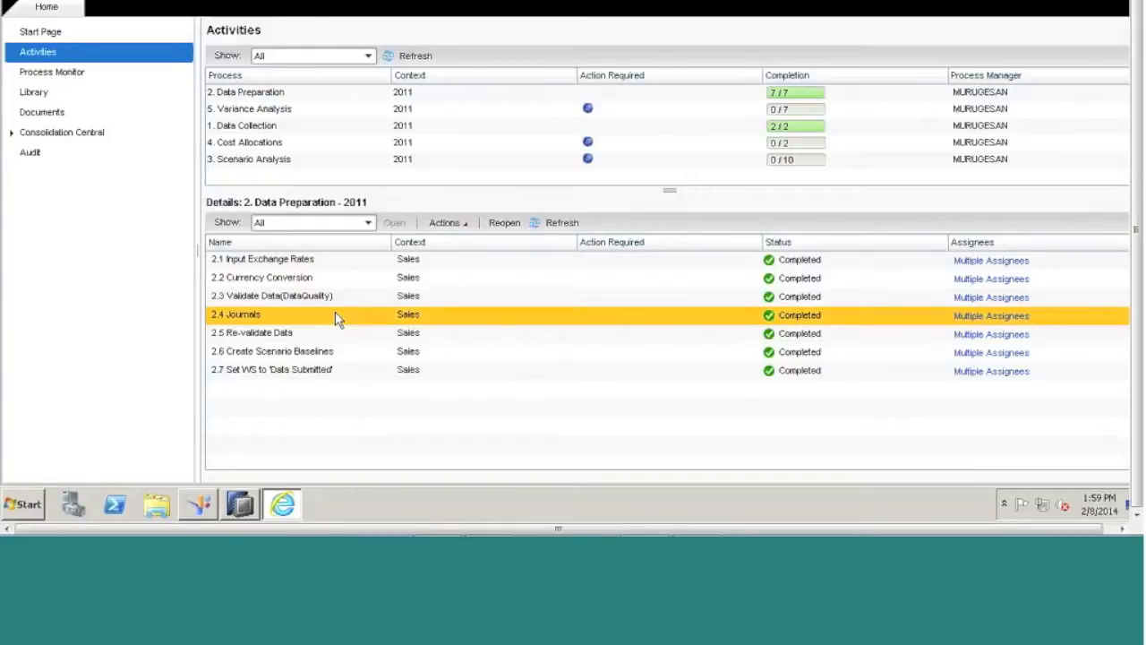
click(345, 335)
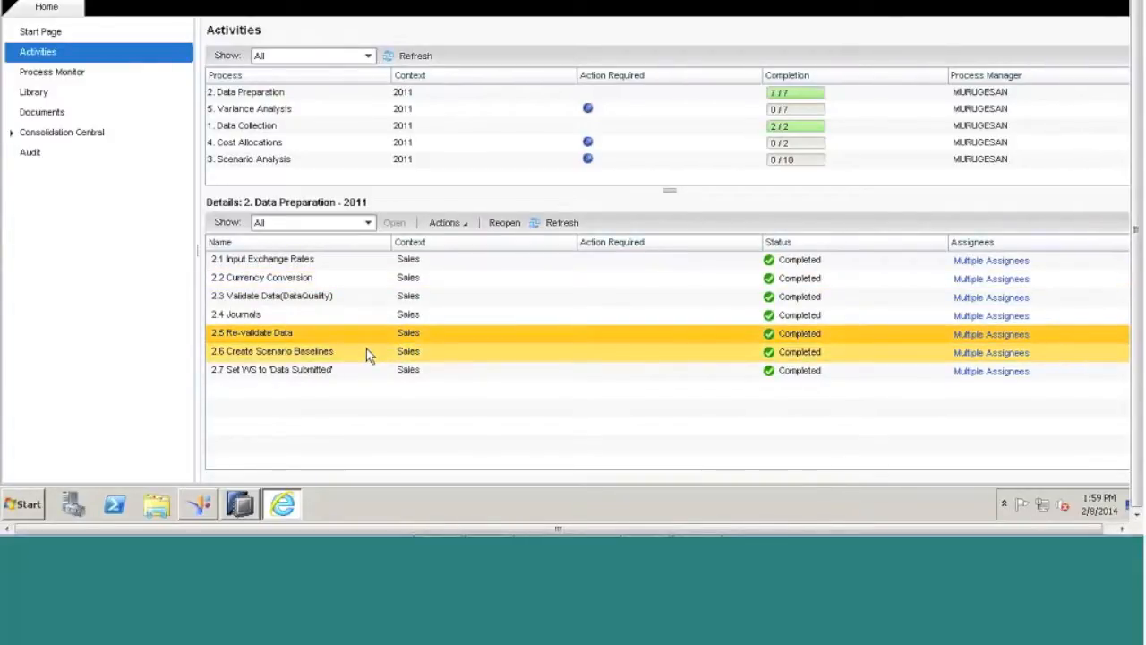
click(366, 351)
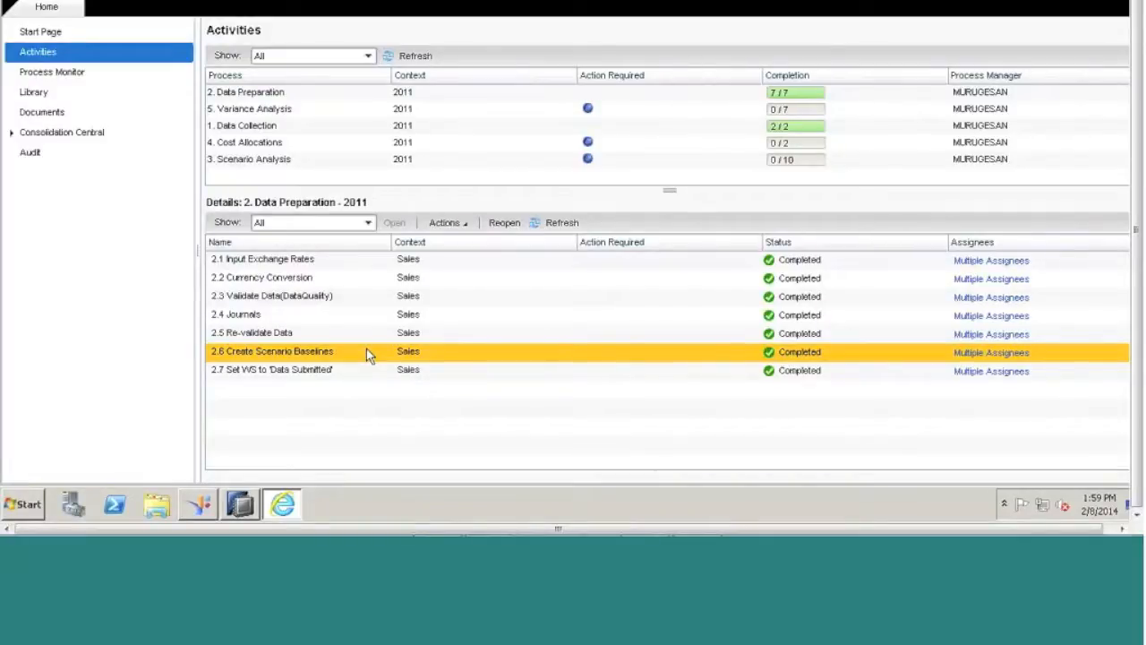
click(362, 371)
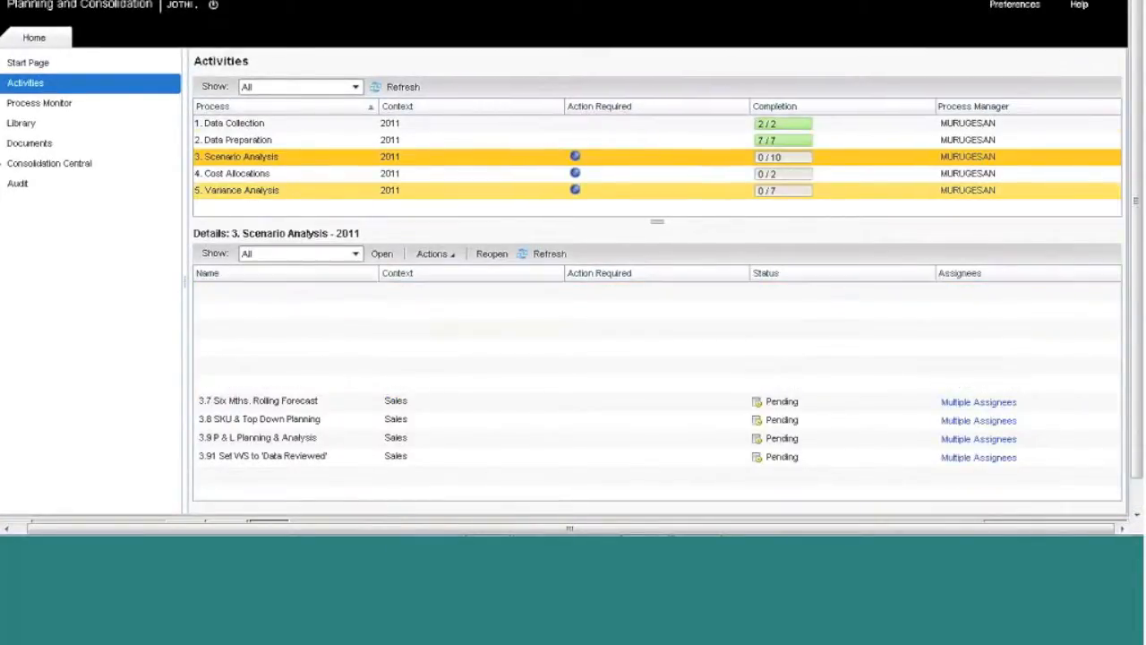
Open activity 3.1 Revenue - Profit & Loss of the Scenario Analysis process and launch its P&L Revenue Control Analysis form in Excel
click(260, 142)
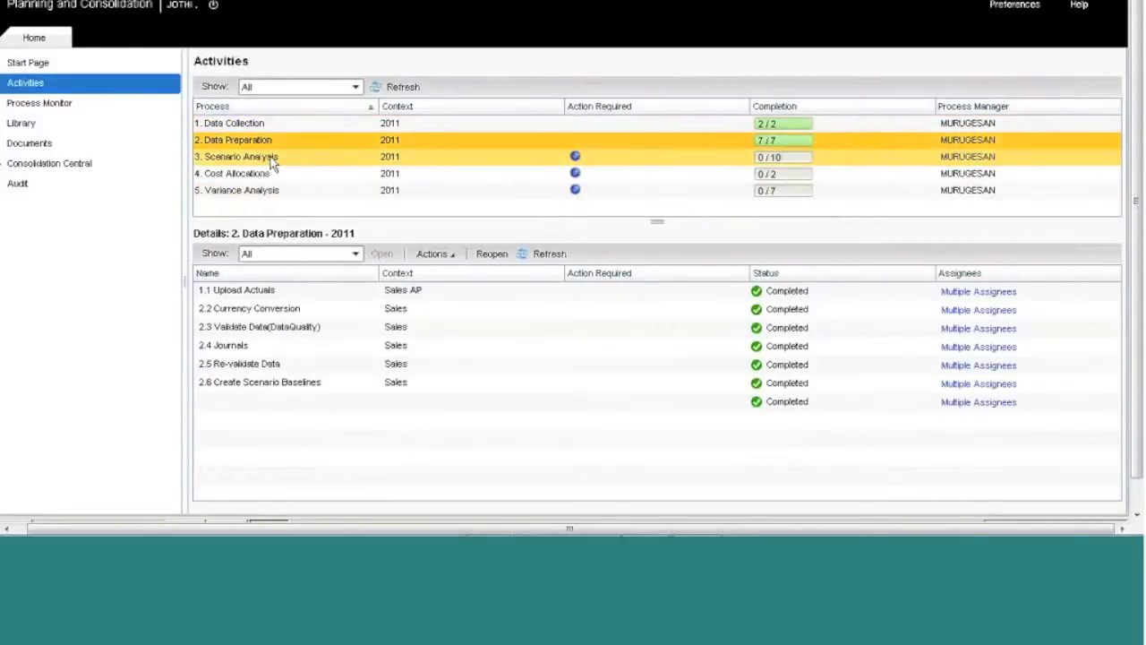
click(272, 160)
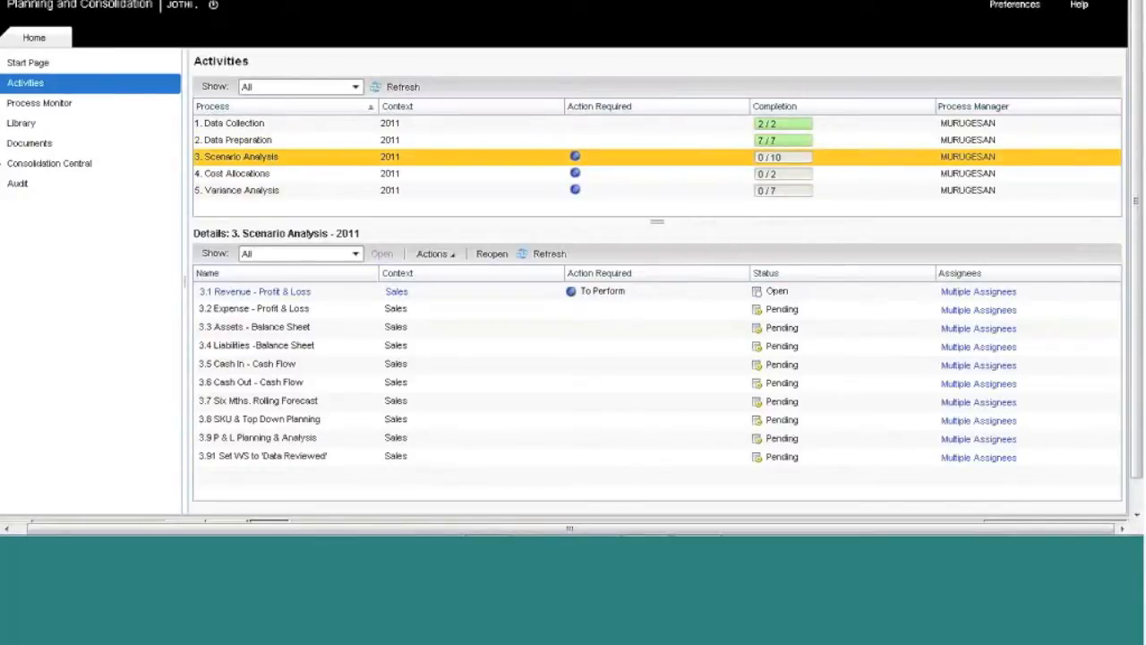
click(297, 294)
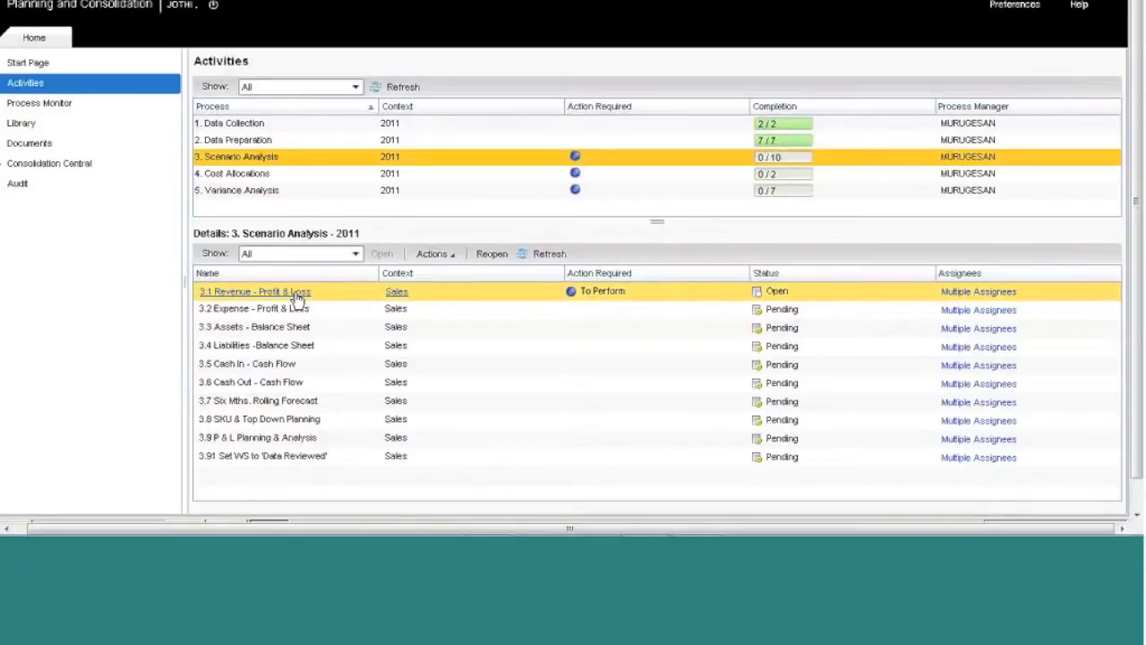
click(296, 294)
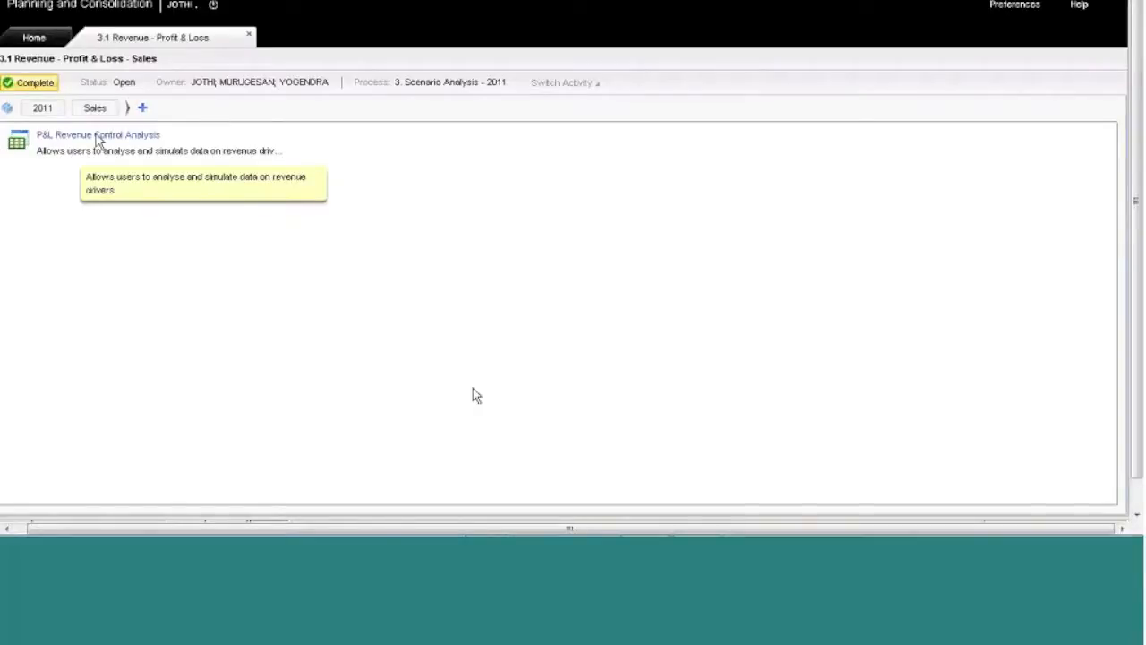
click(100, 136)
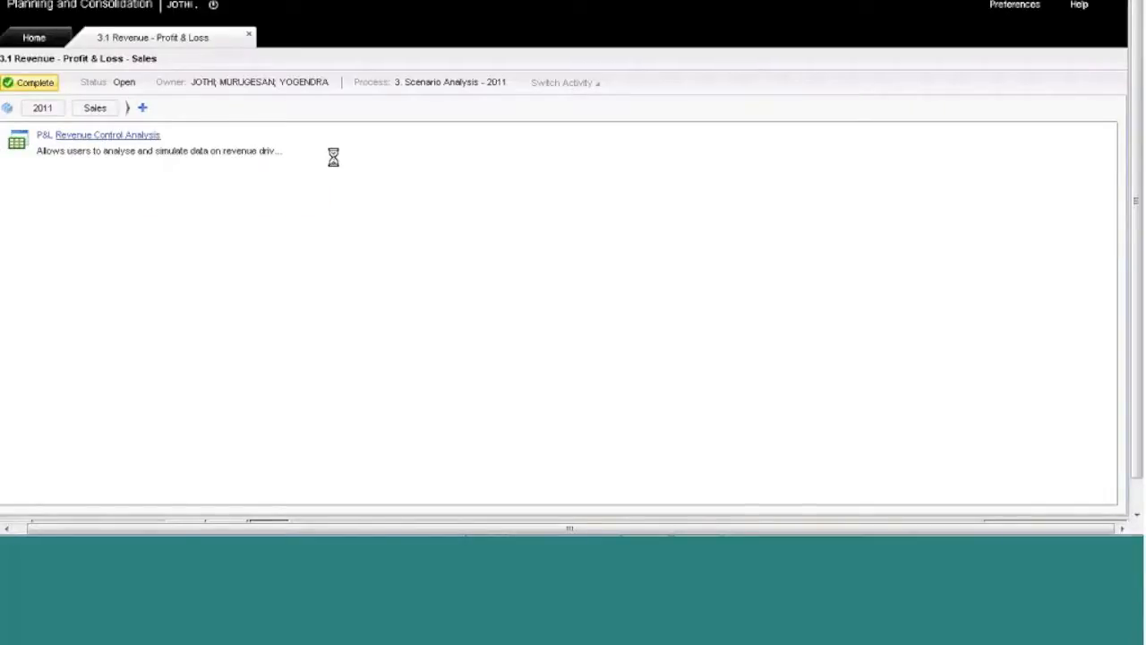
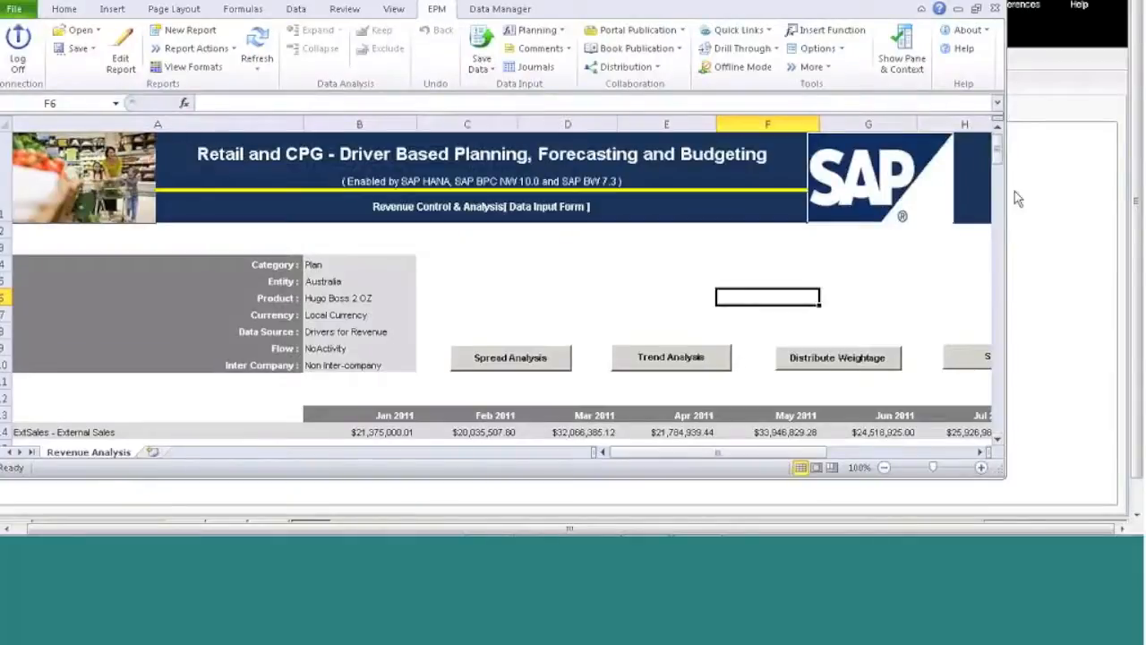
Widen the Excel window and examine the Revenue Analysis form's external sales and sales forecast drivers, including the Jan 2011 Contacts value
drag(1014, 191, 1133, 144)
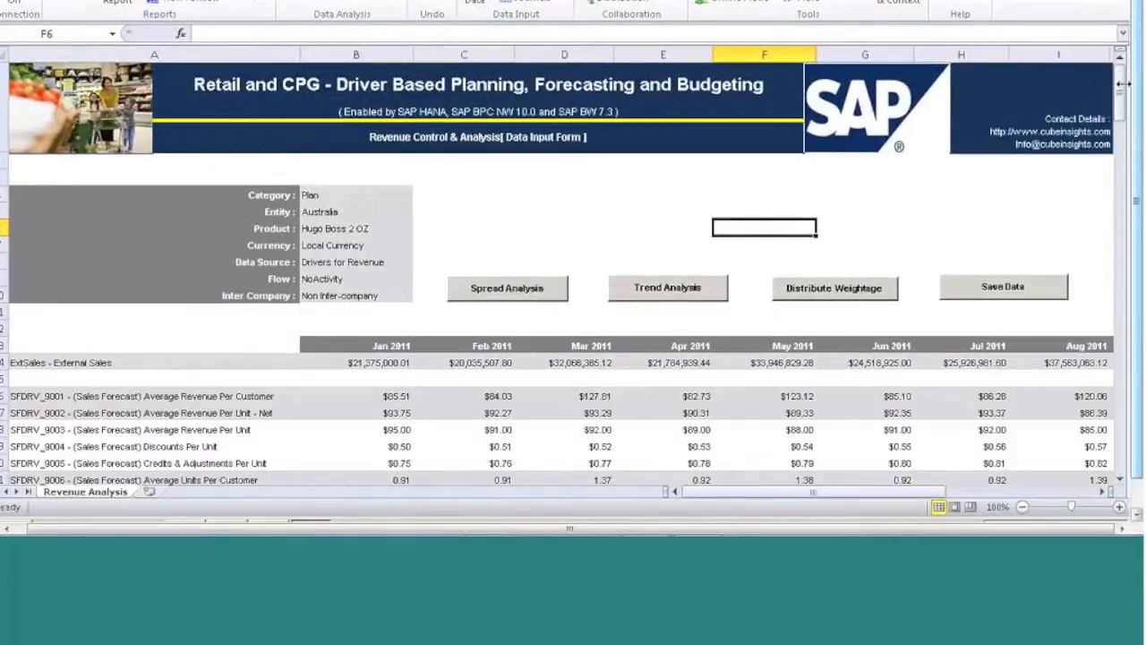
drag(1119, 97, 1119, 111)
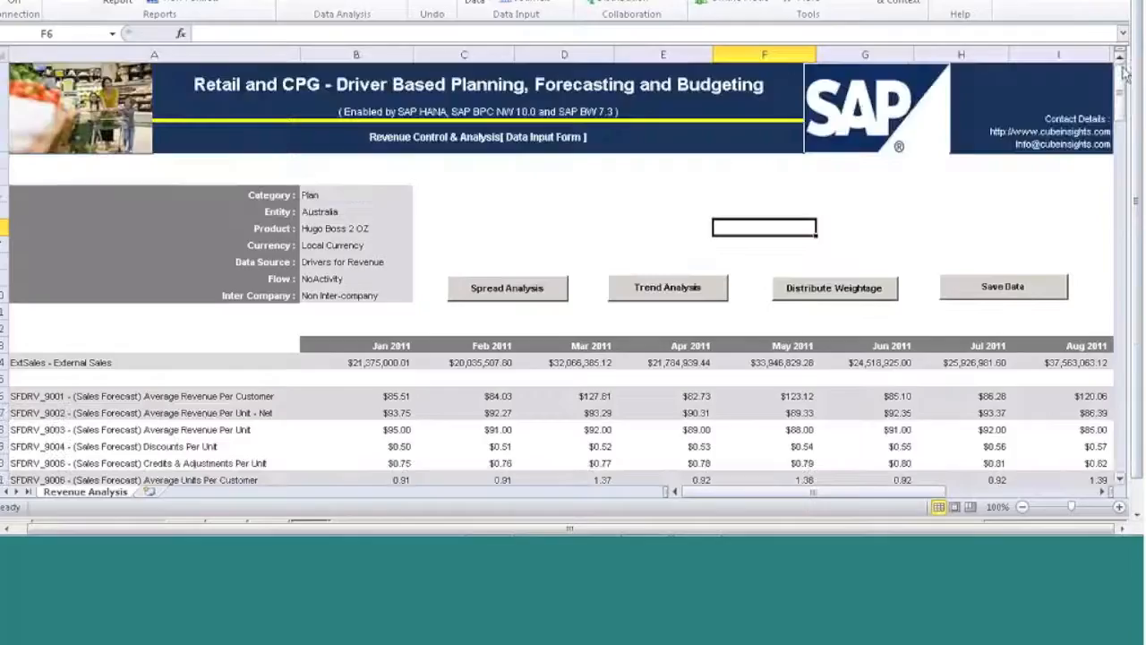
drag(1120, 93, 1120, 82)
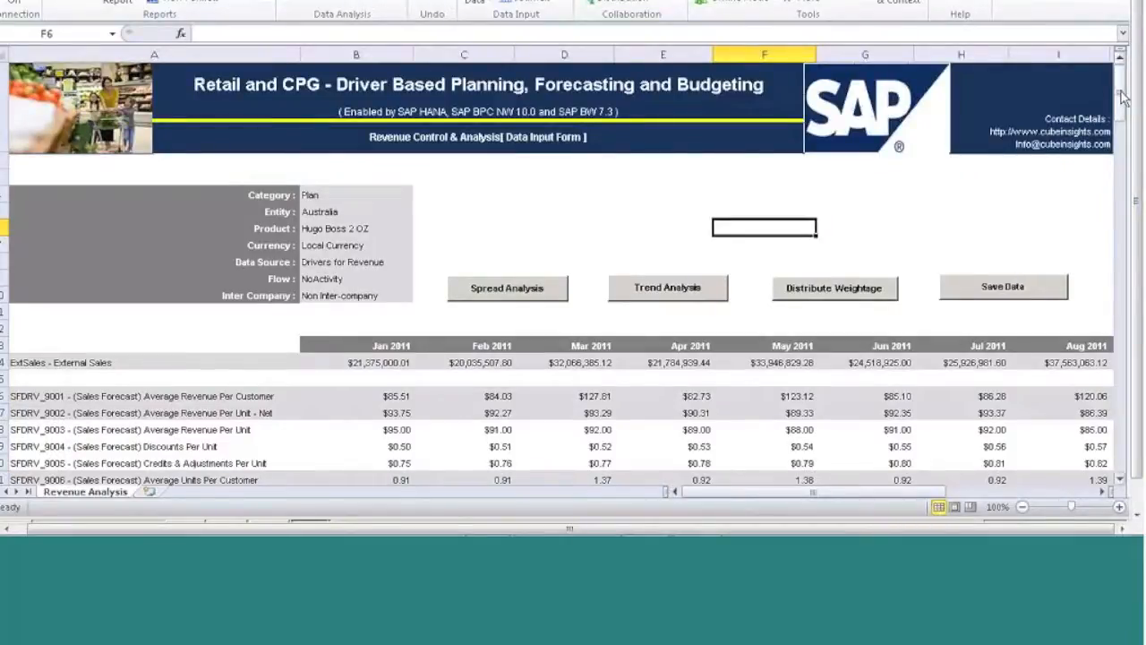
drag(1124, 98, 1128, 92)
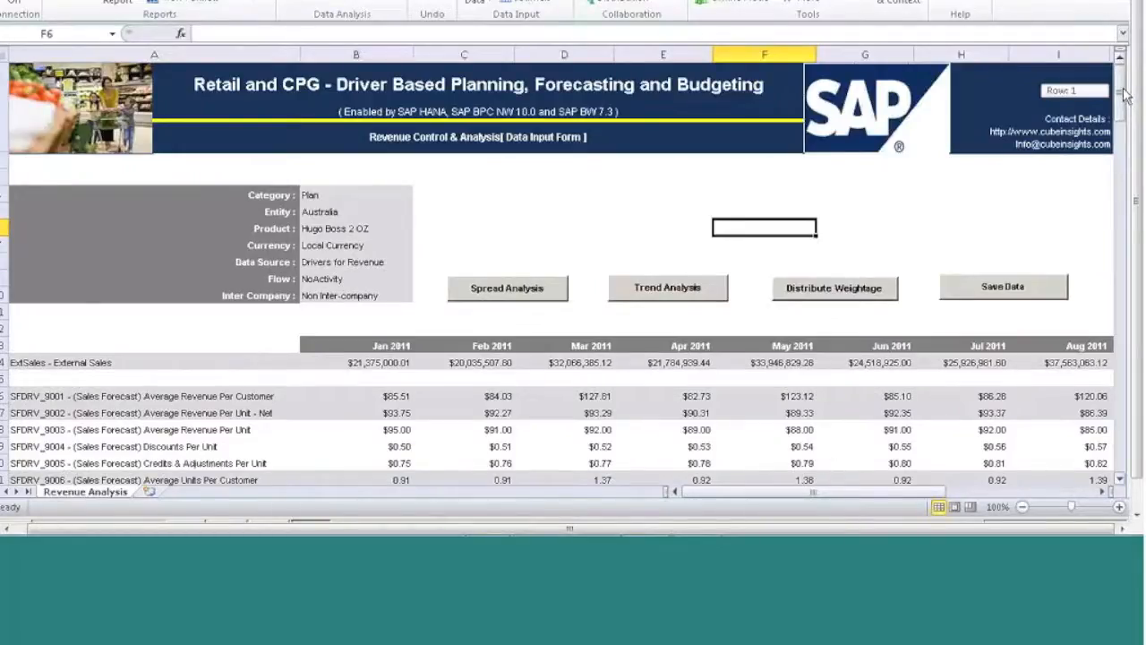
drag(1126, 96, 1126, 102)
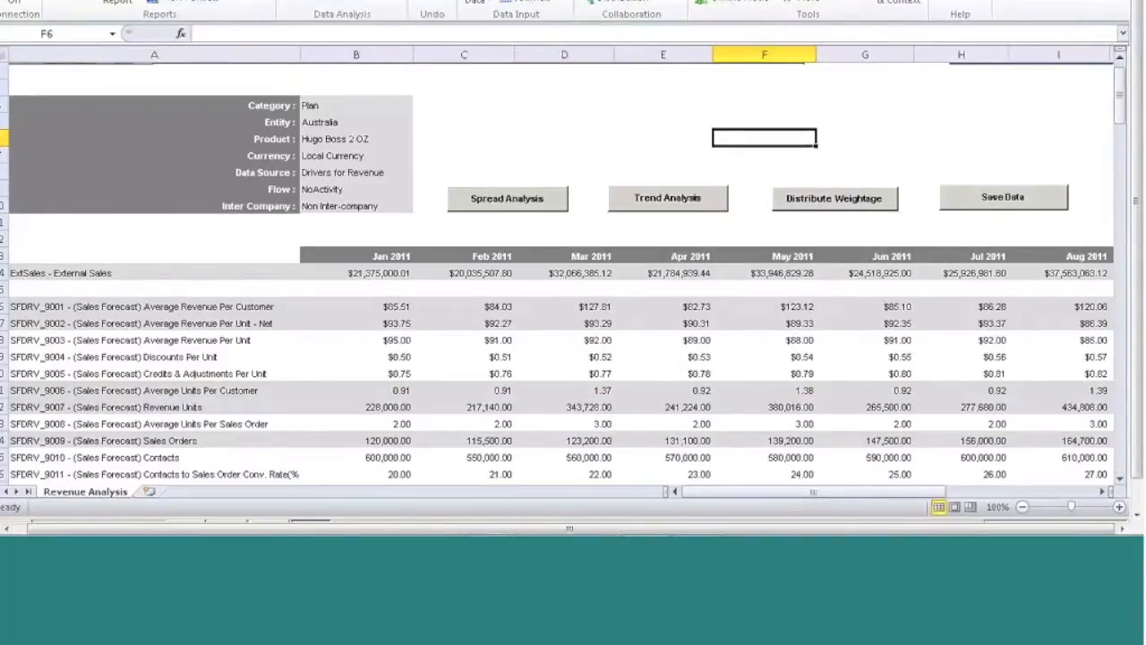
click(356, 273)
drag(1118, 108, 1118, 114)
click(380, 374)
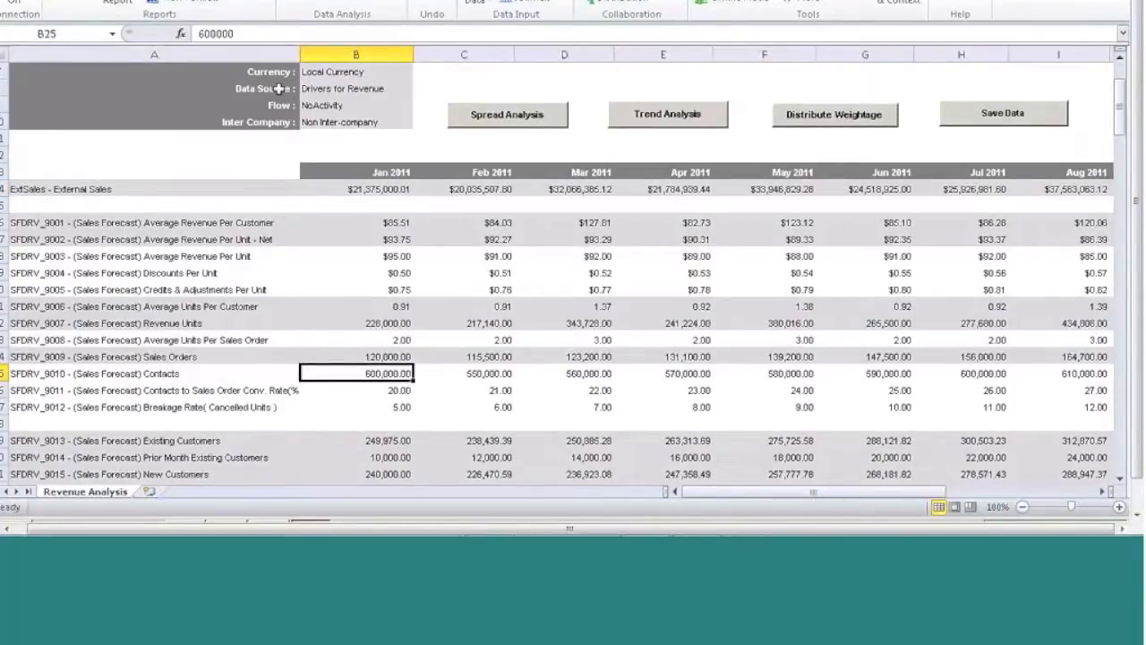
Set the January 2011 Contacts driver (SFDRV_9010) to 900000
click(204, 34)
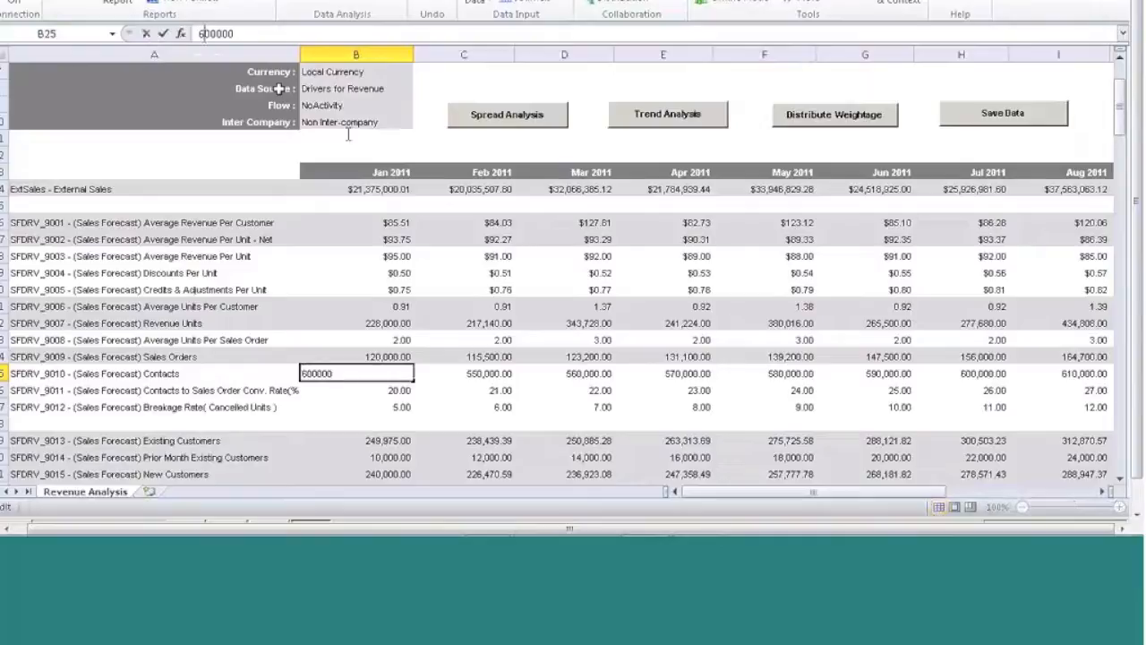
key(BackSpace)
text(9)
key(Tab)
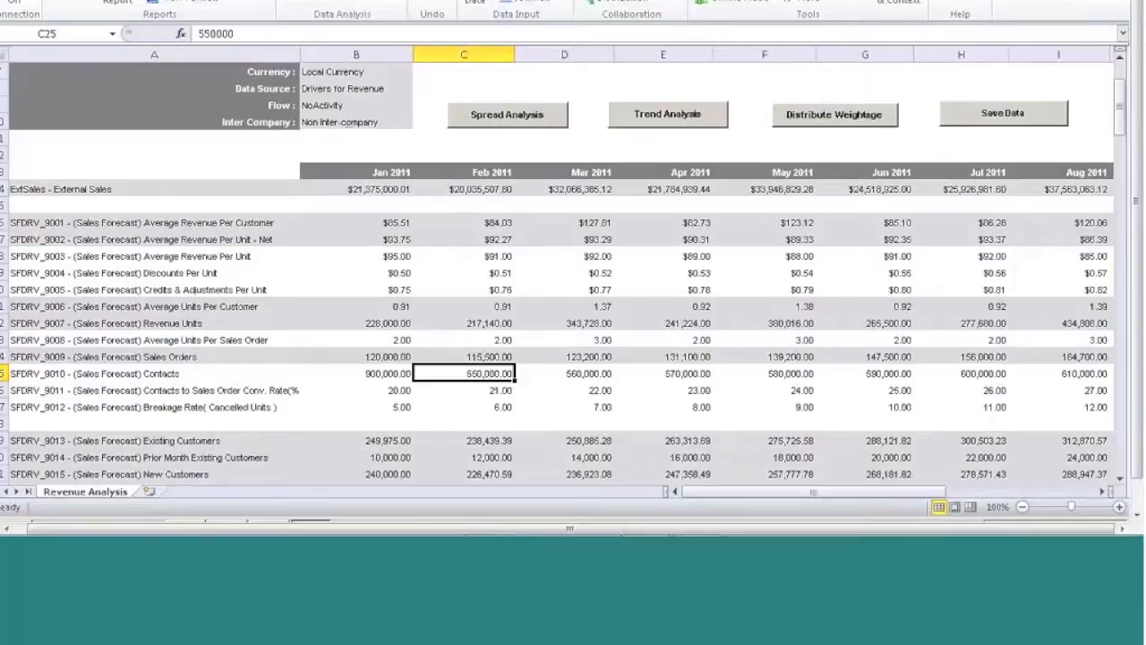
Submit the changed Contacts record to the model and refresh the Revenue Analysis report
click(596, 274)
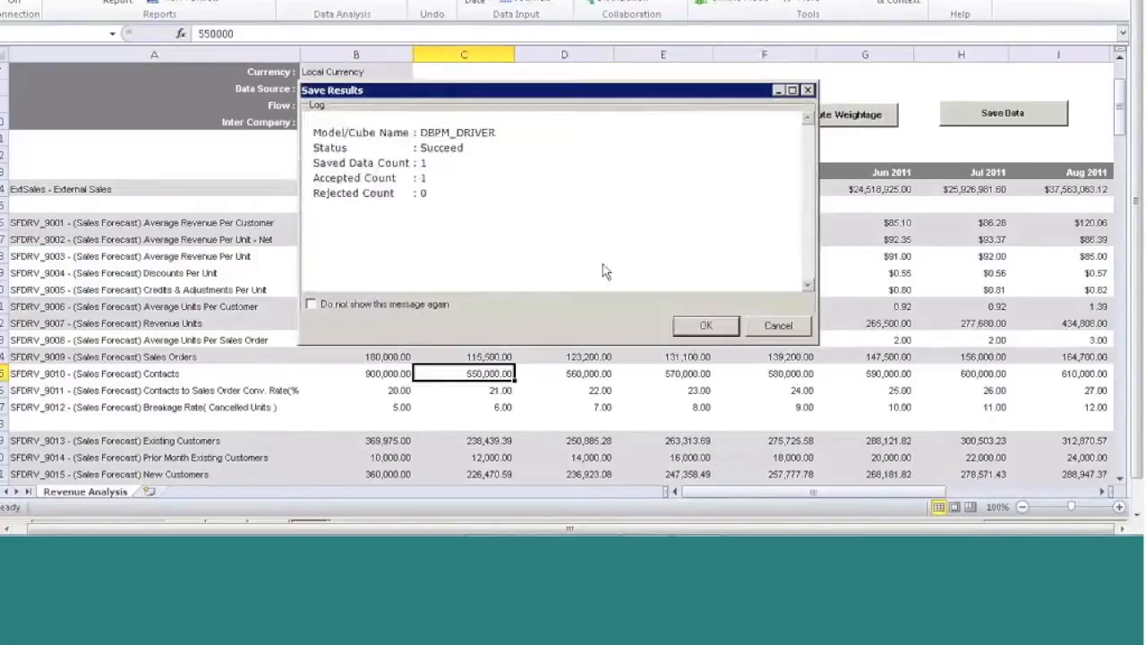
click(686, 329)
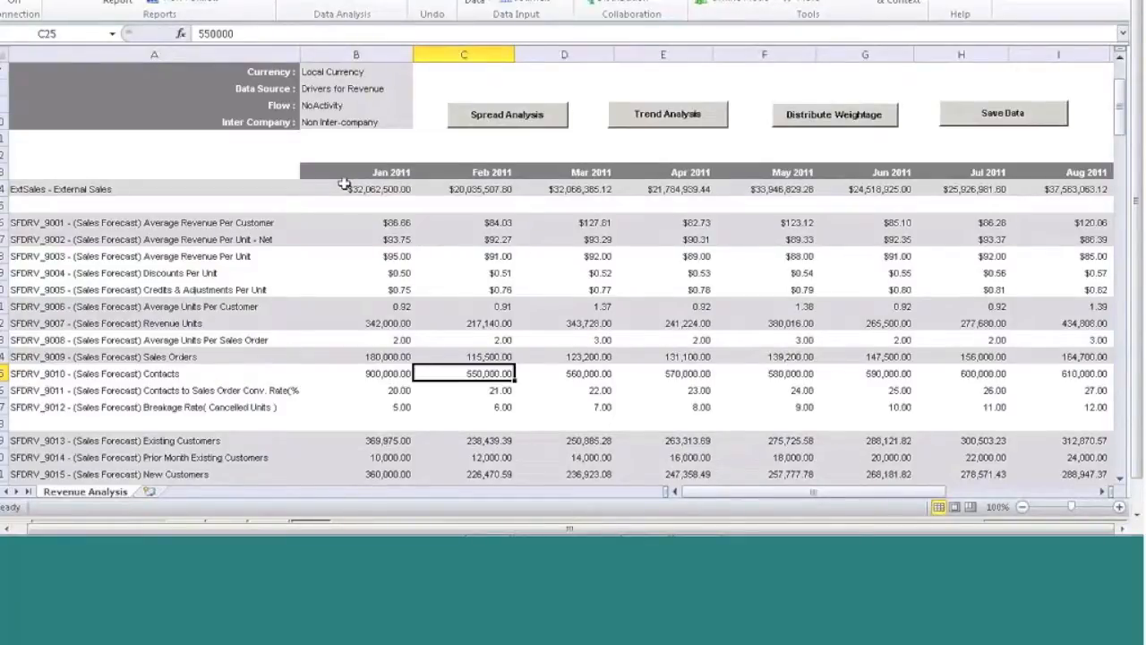
click(255, 2)
Set Average Units Per Sales Order (SFDRV_9008) to 3 for January and February 2011 and 4 for March 2011
click(381, 375)
click(357, 256)
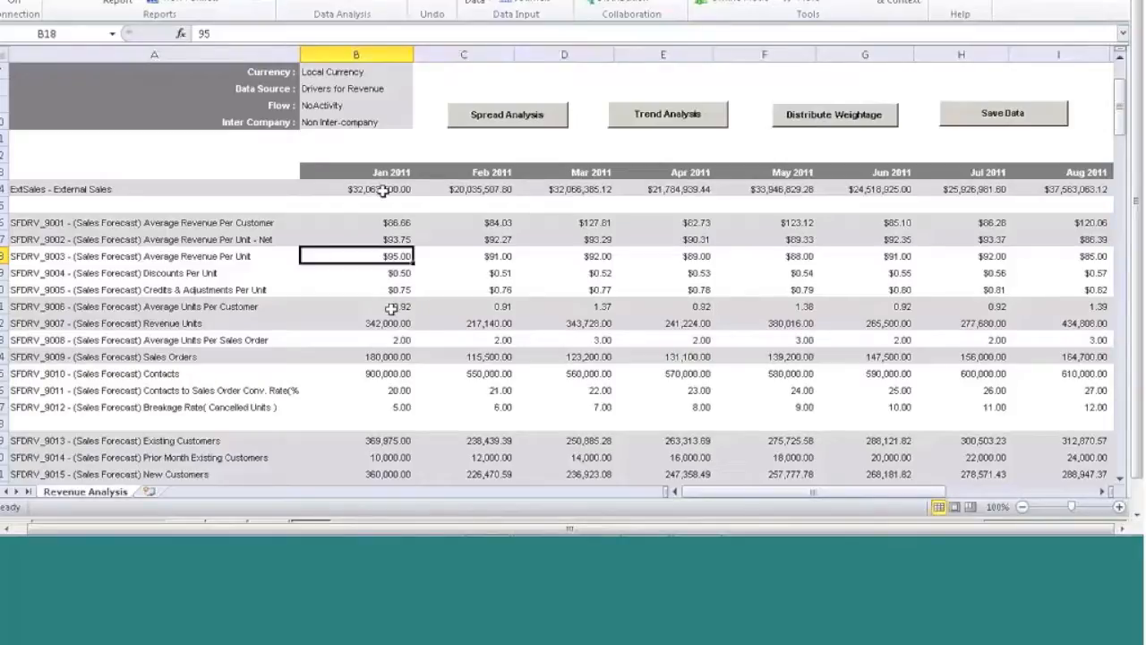
click(385, 346)
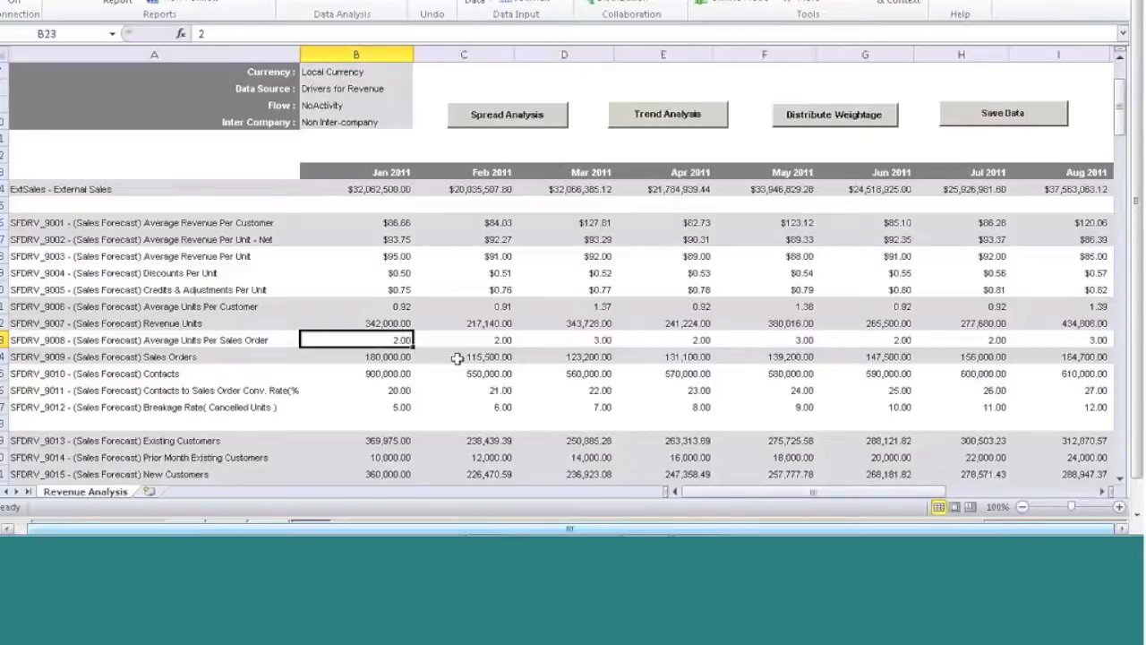
key(F2)
click(248, 37)
key(Tab)
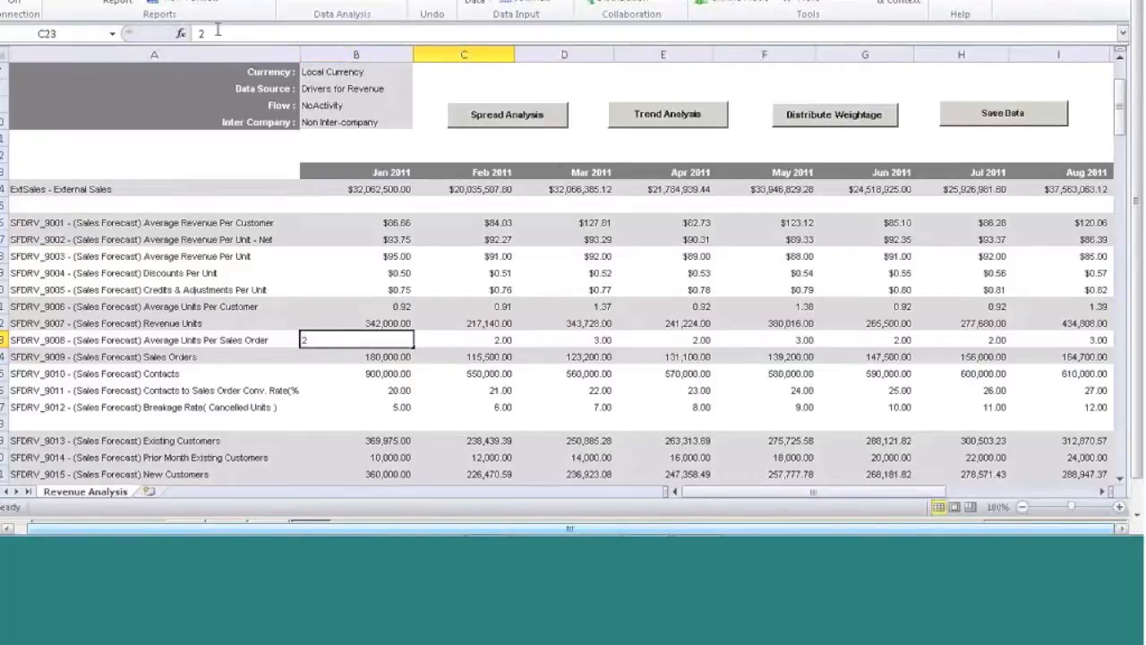
click(213, 33)
key(Tab)
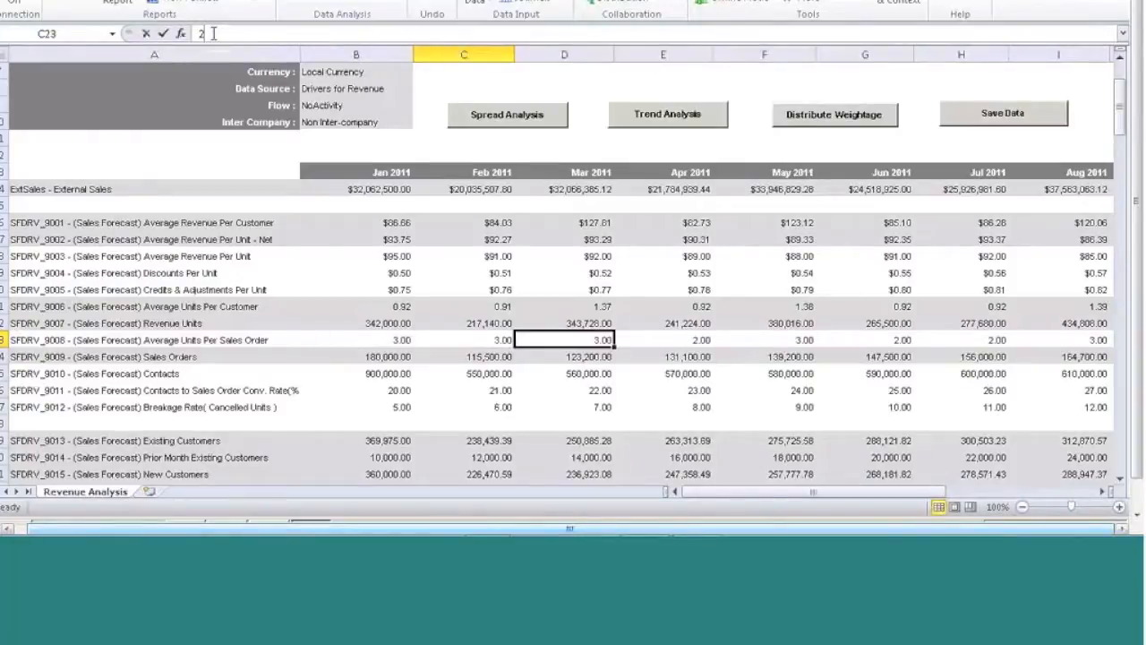
click(213, 33)
text(4)
key(Tab)
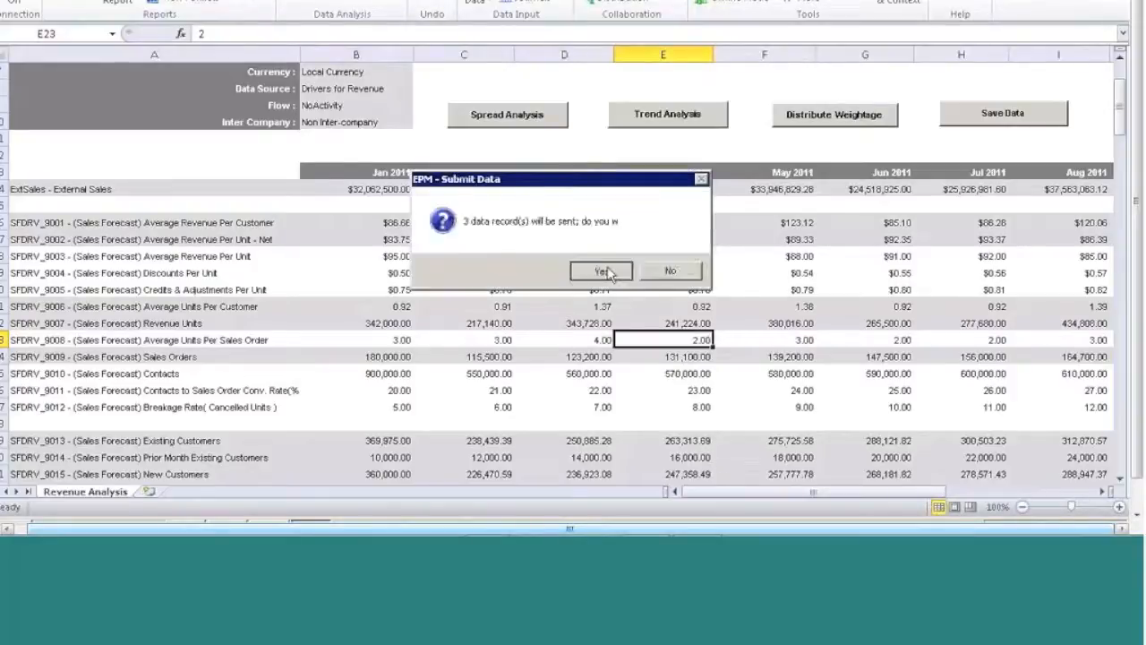
Submit the changed Average Units Per Sales Order records and refresh the report
click(609, 273)
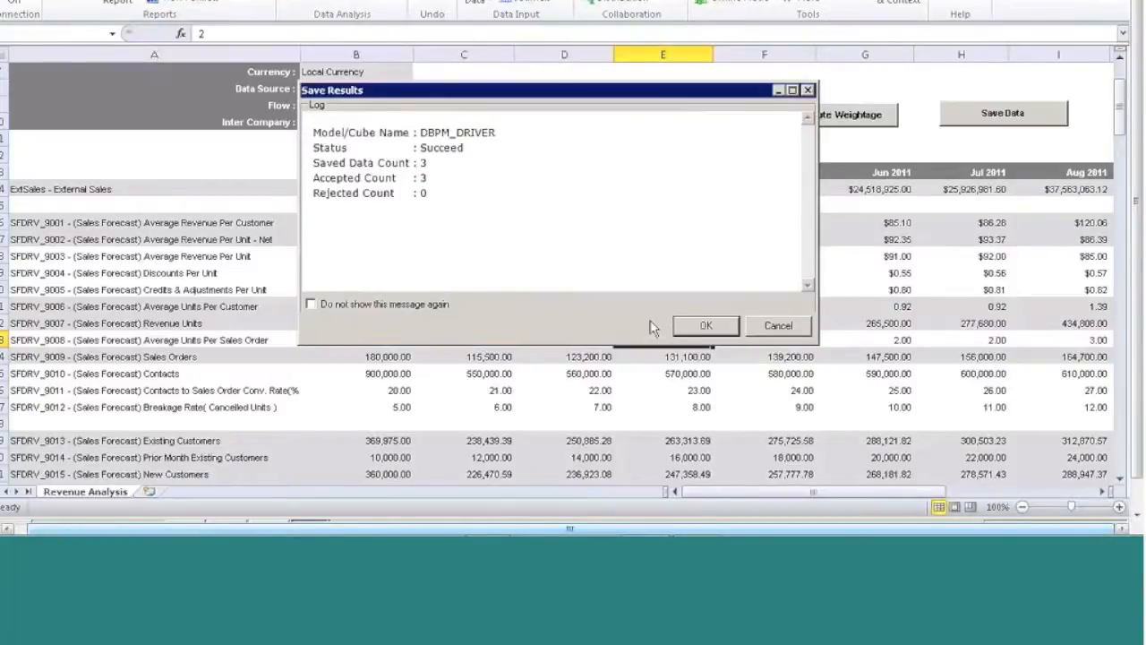
click(698, 324)
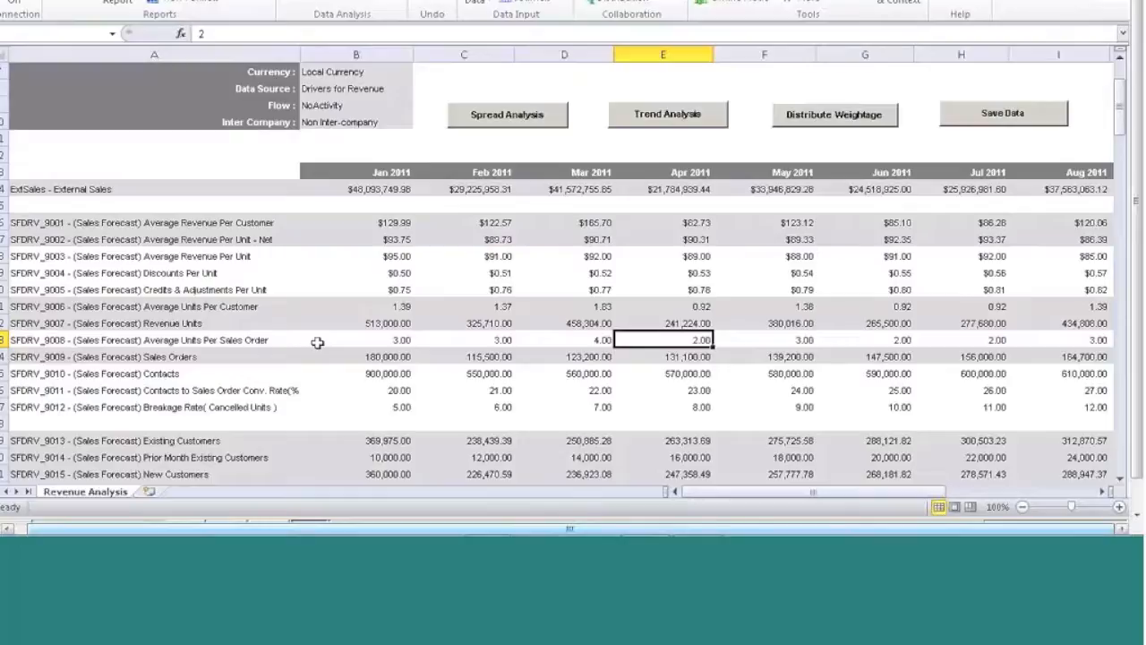
click(255, 2)
Run a Trend Analysis from January's Average Revenue Per Unit with a 5% increase, overwriting the February to May 2011 cells C18:F18
scroll(556, 228, up, 3)
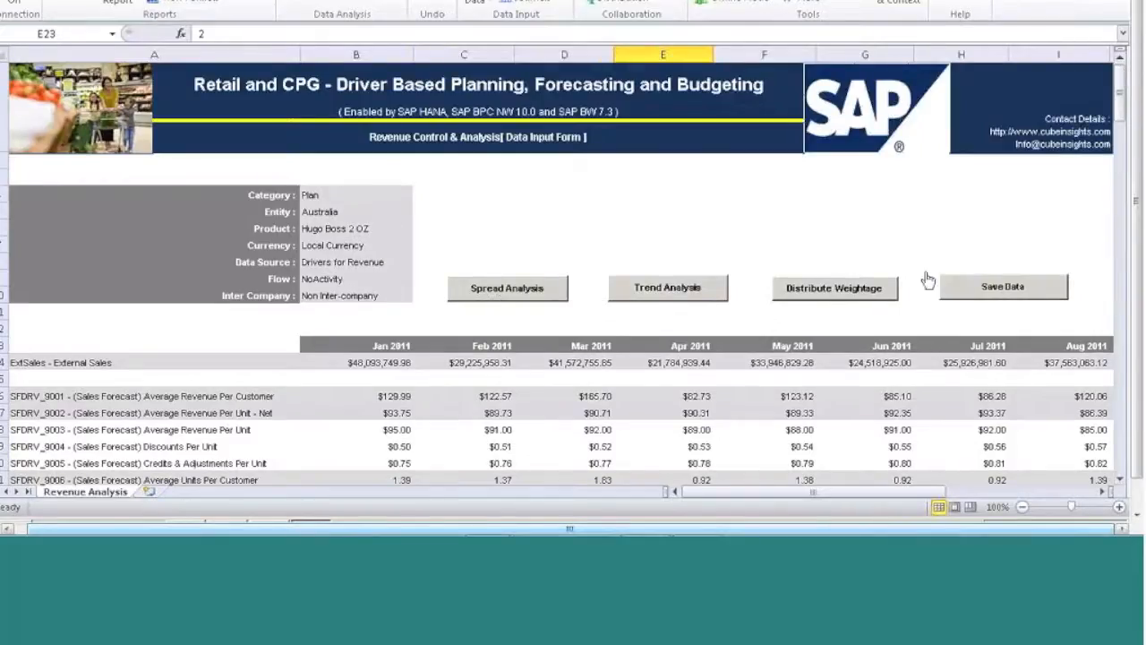
drag(1121, 95, 1117, 113)
click(670, 124)
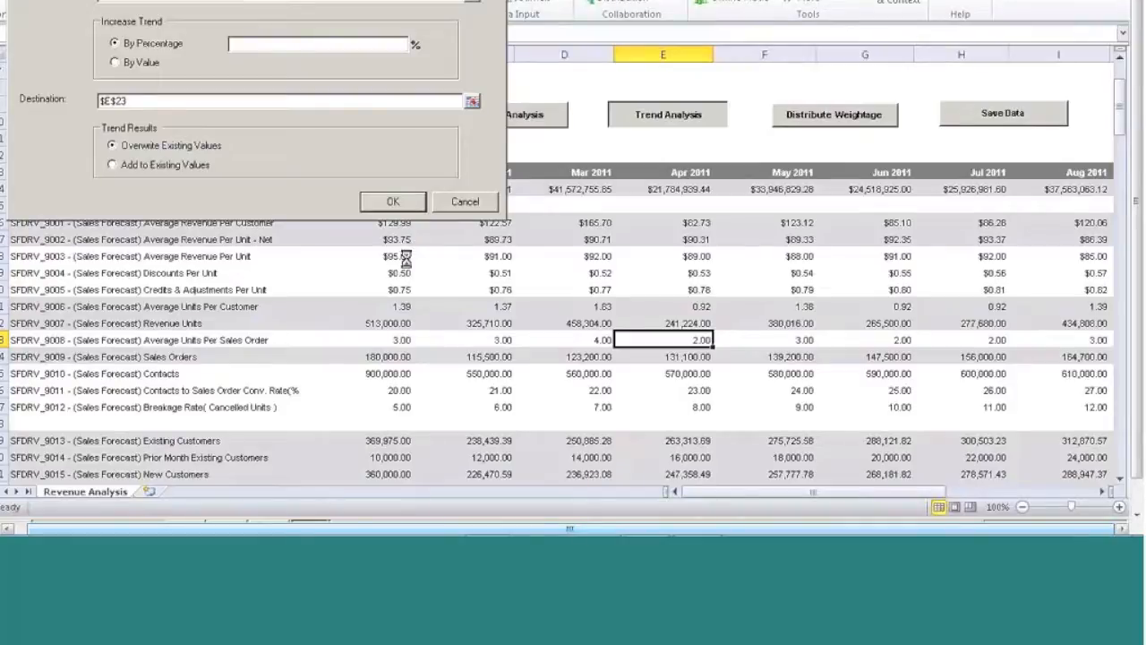
click(472, 1)
click(397, 259)
click(325, 173)
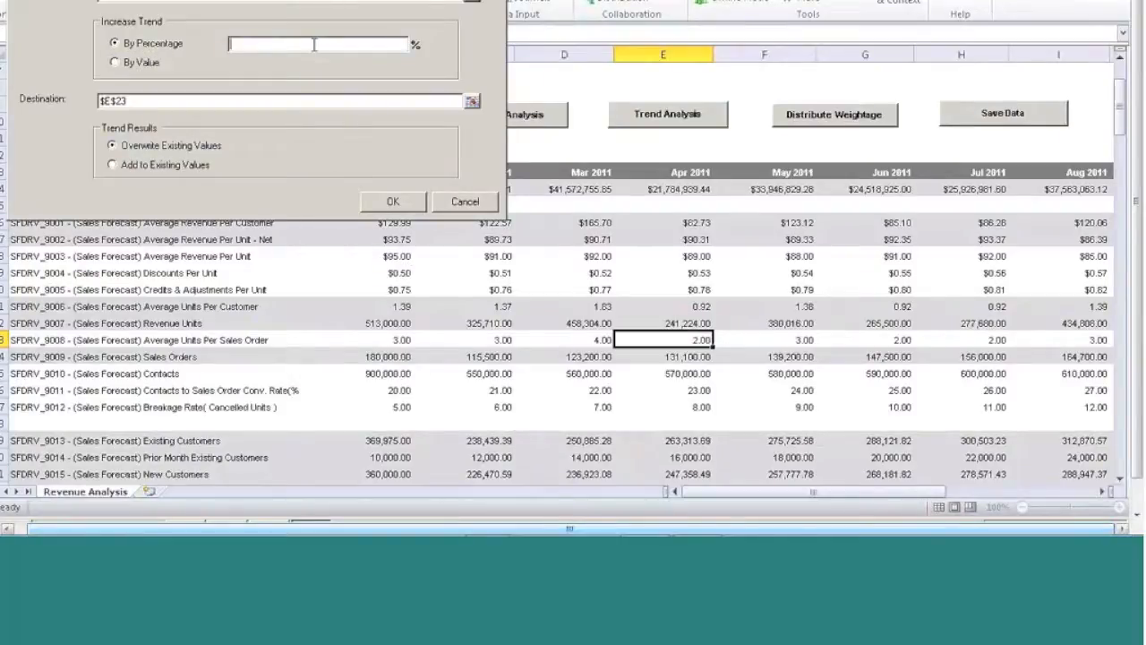
text(5)
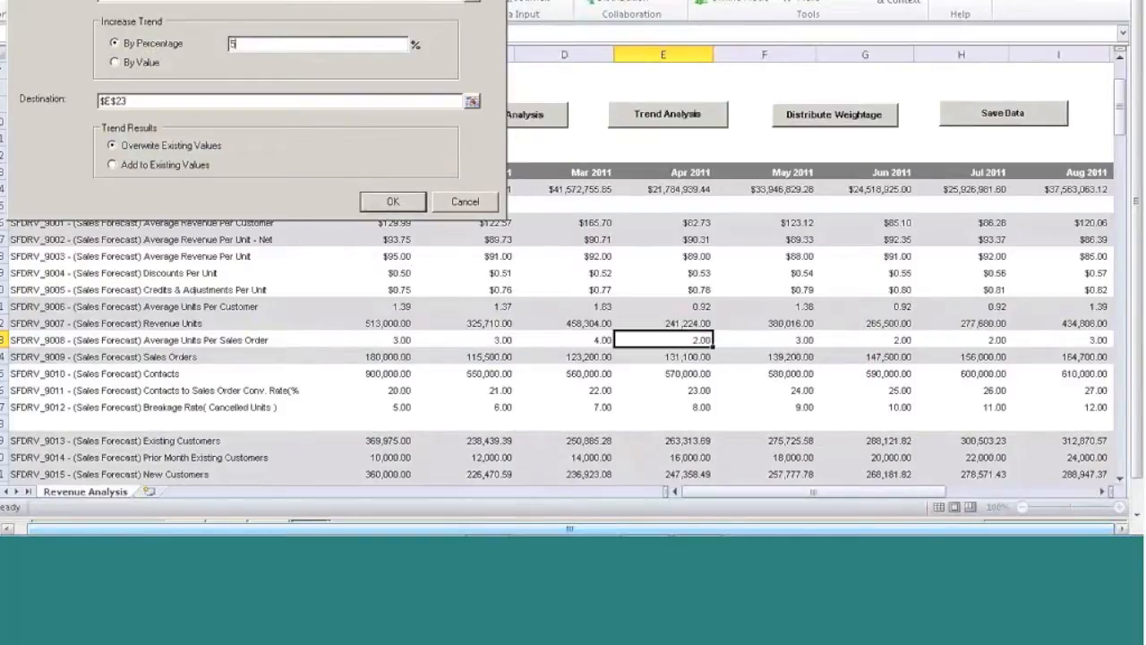
click(472, 101)
drag(506, 258, 759, 260)
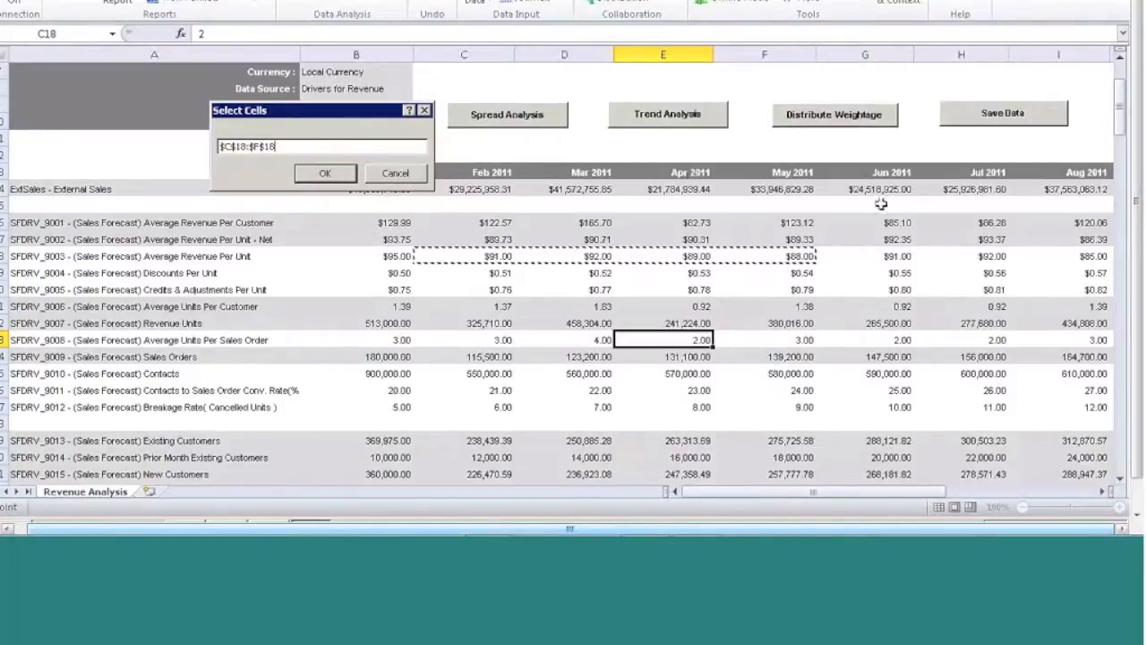
click(322, 174)
click(393, 201)
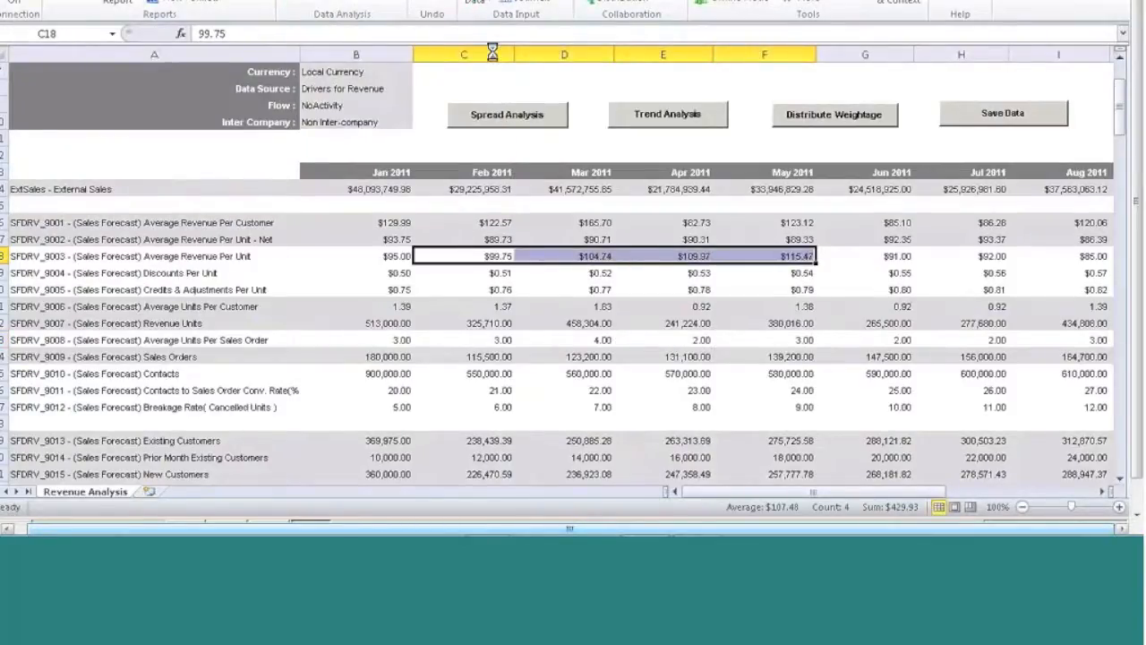
Submit the trended Average Revenue Per Unit values and refresh the report
key(Return)
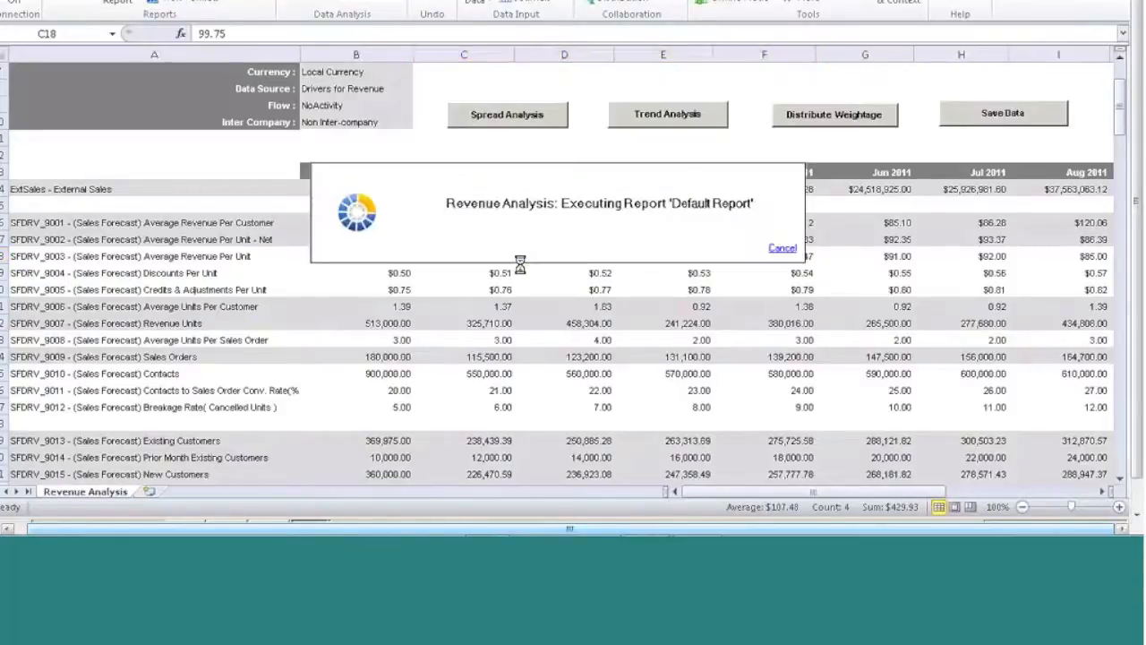
click(695, 330)
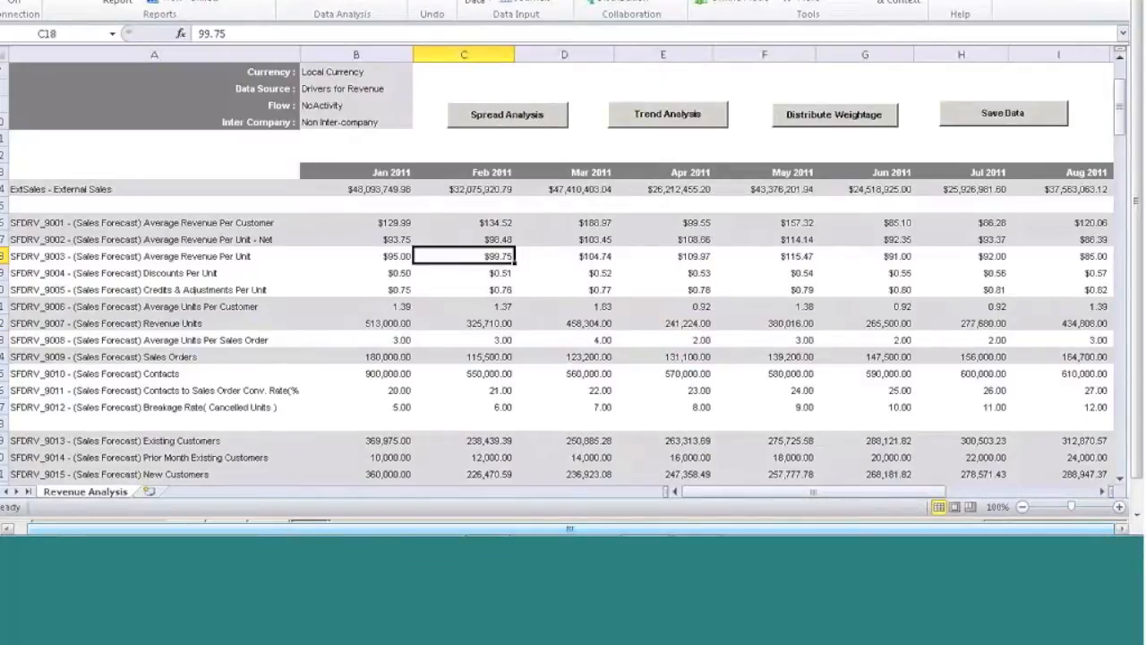
click(79, 3)
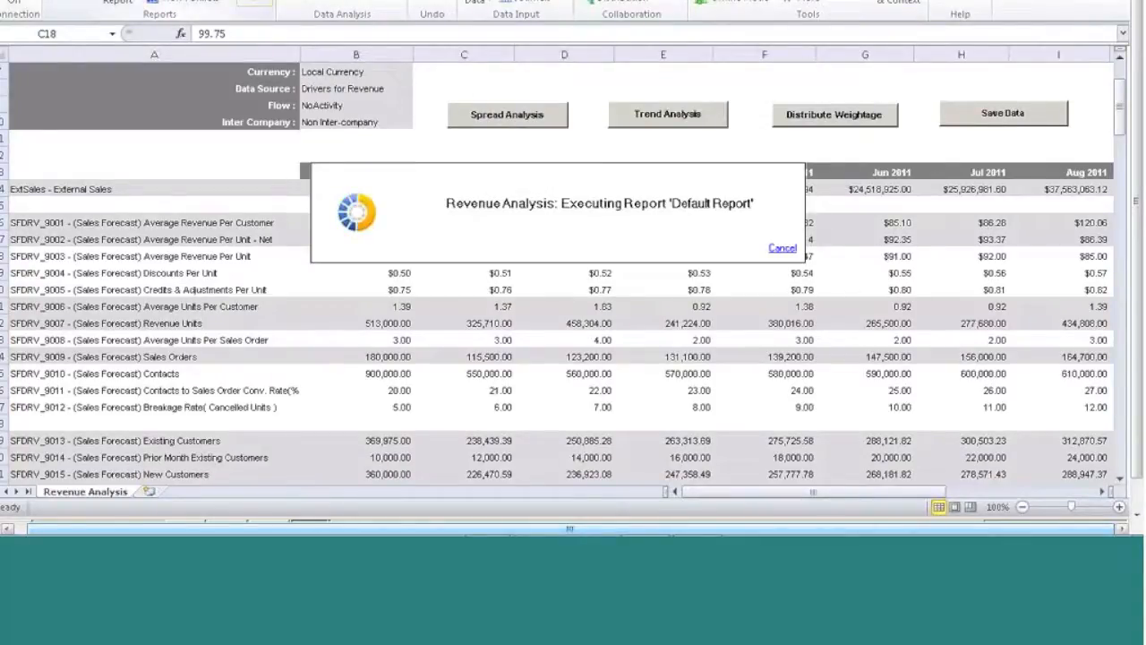
Close the revenue analysis workbook without saving its changes
scroll(1117, 68, up, 4)
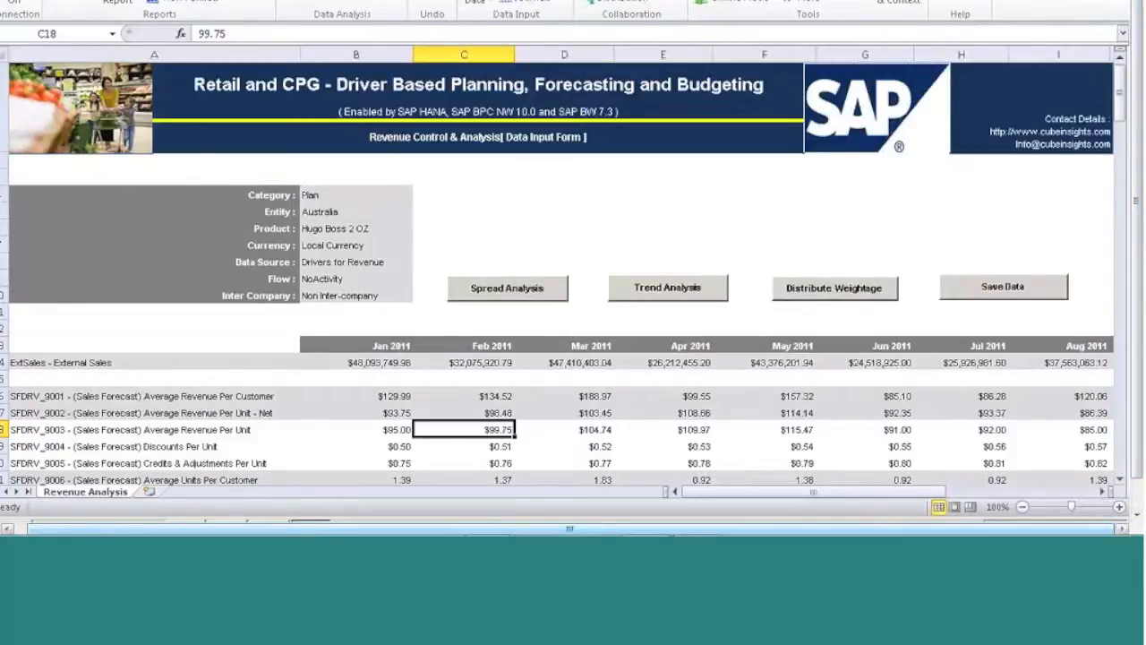
key(alt+F4)
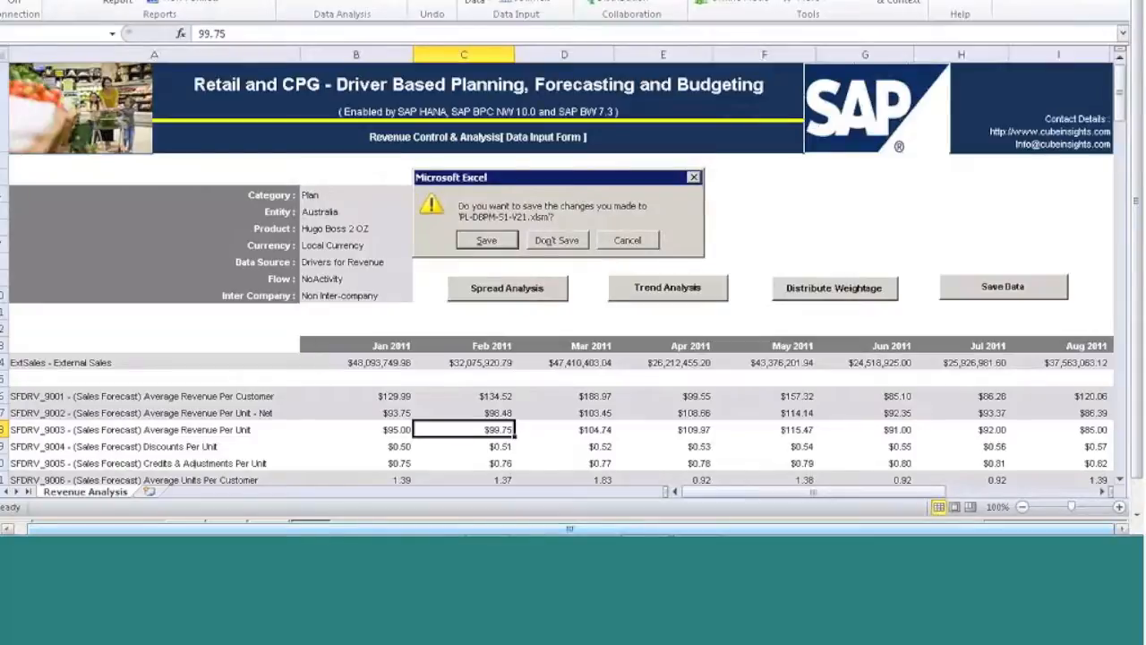
click(557, 240)
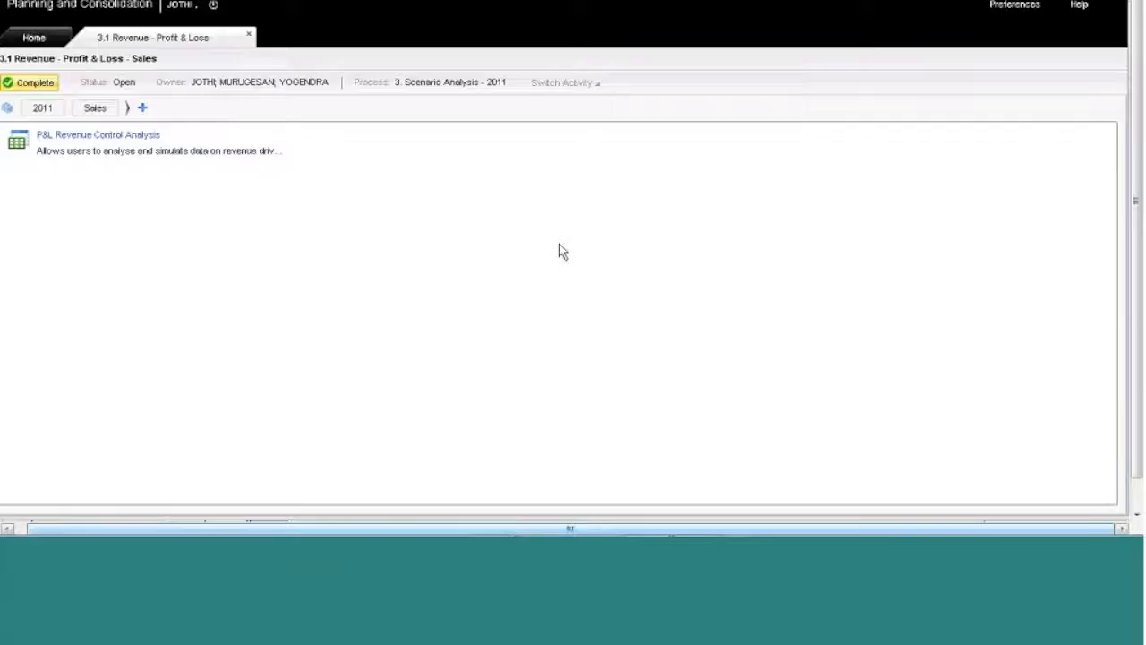
Mark the 3.1 Revenue - Profit & Loss activity as complete and close it to return to the activities list
click(21, 88)
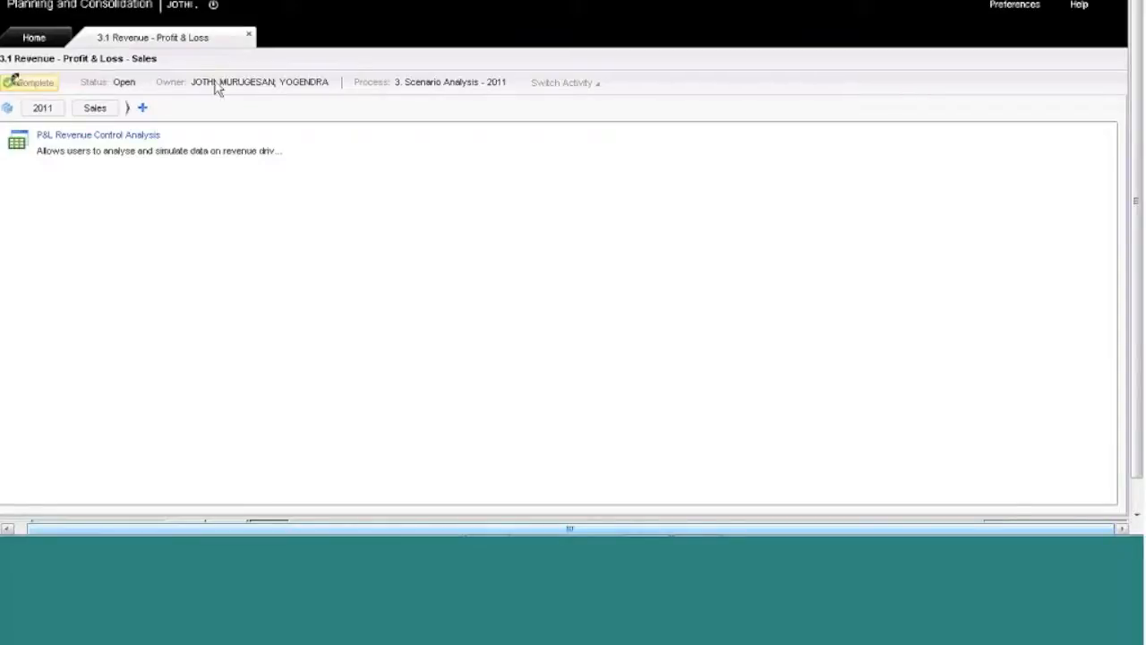
click(250, 36)
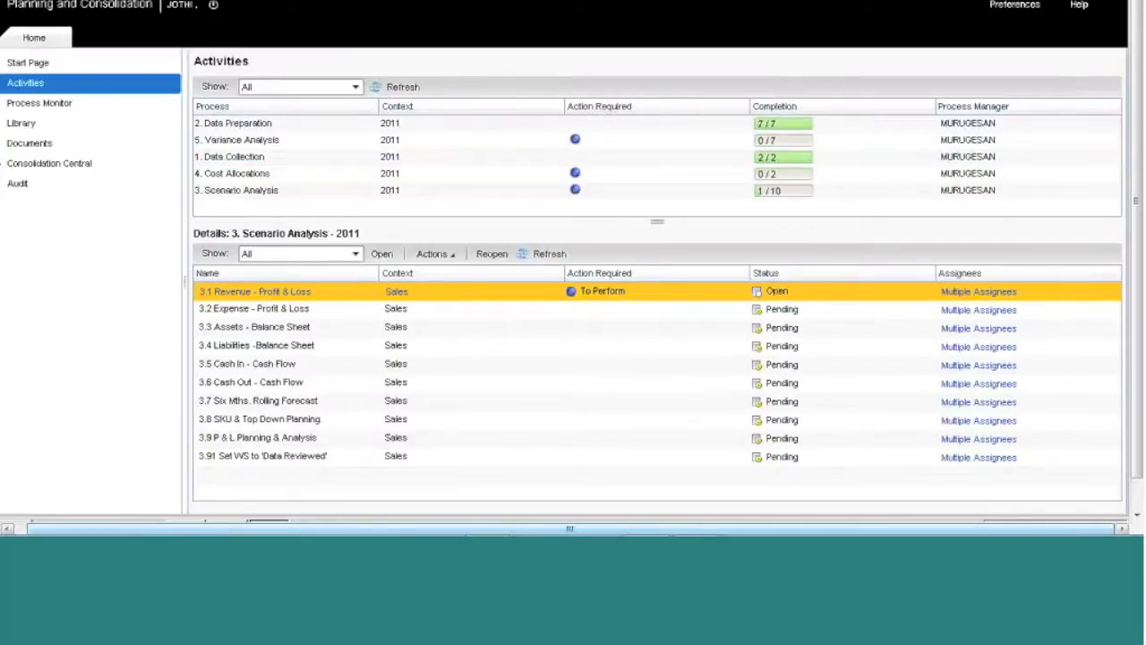
Mark the 3.2 Expense - Profit & Loss and 3.3 Assets - Balance Sheet activities as complete
click(344, 310)
click(452, 256)
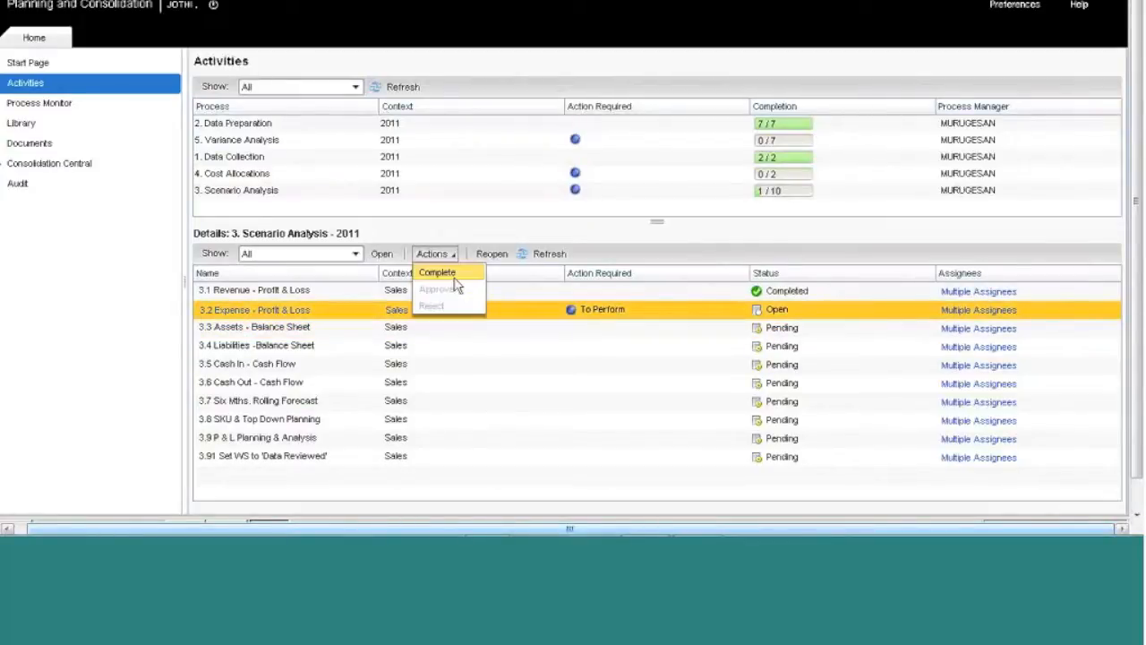
click(443, 273)
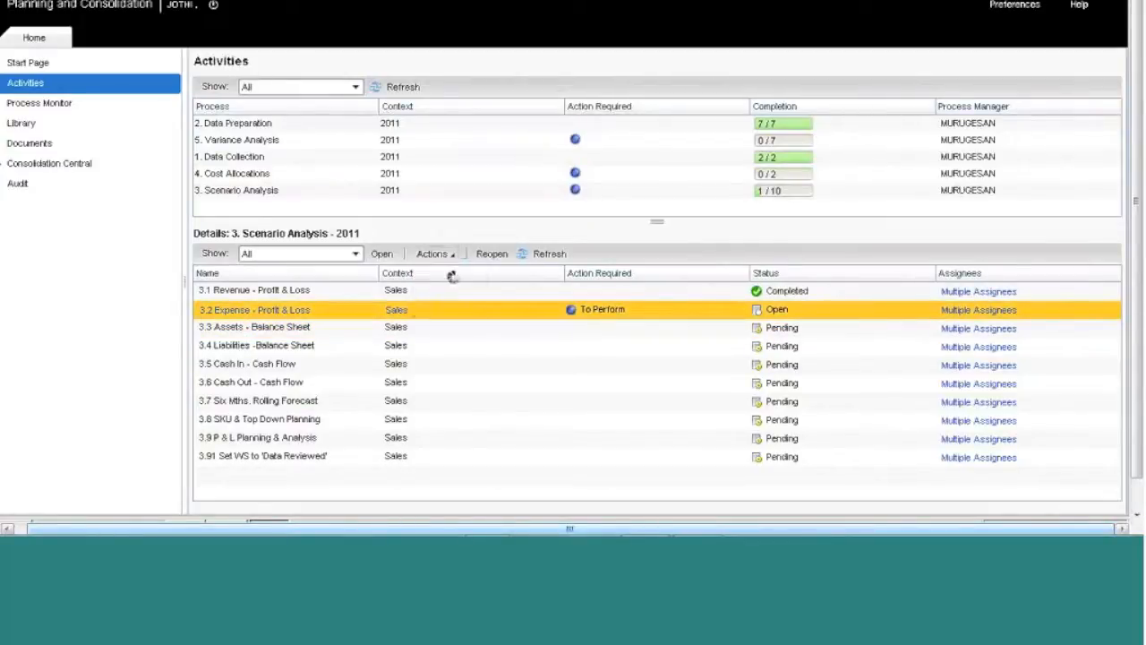
click(330, 327)
click(451, 256)
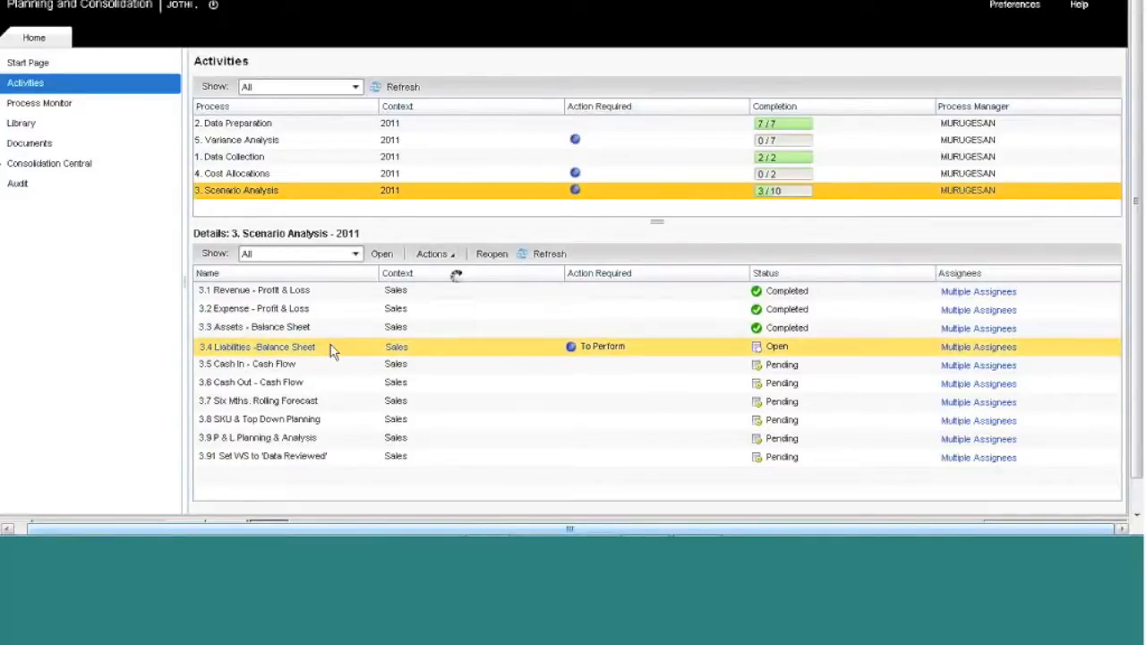
Mark the 3.4 Liabilities - Balance Sheet, 3.5 Cash In - Cash Flow and 3.6 Cash Out - Cash Flow activities as complete
click(439, 255)
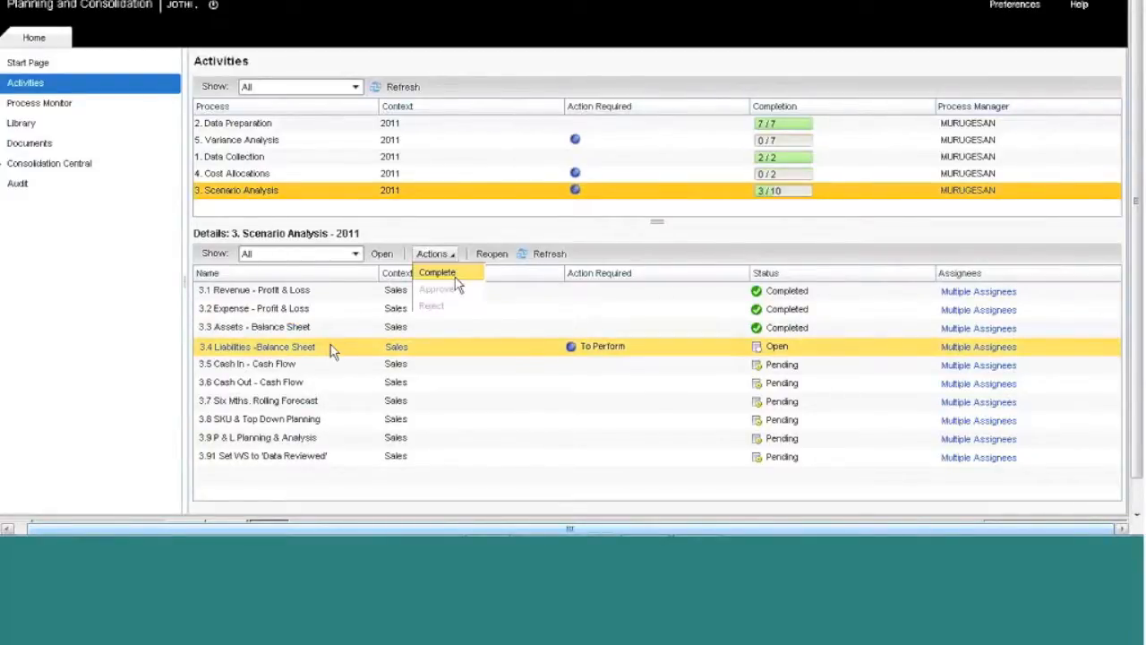
click(435, 270)
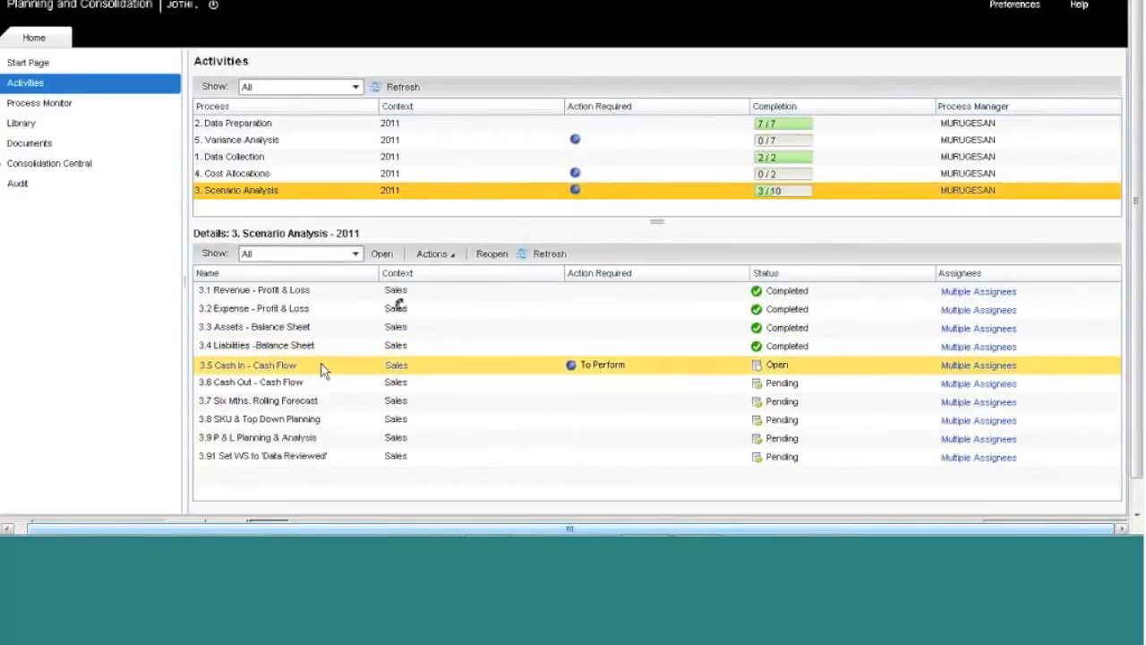
click(454, 255)
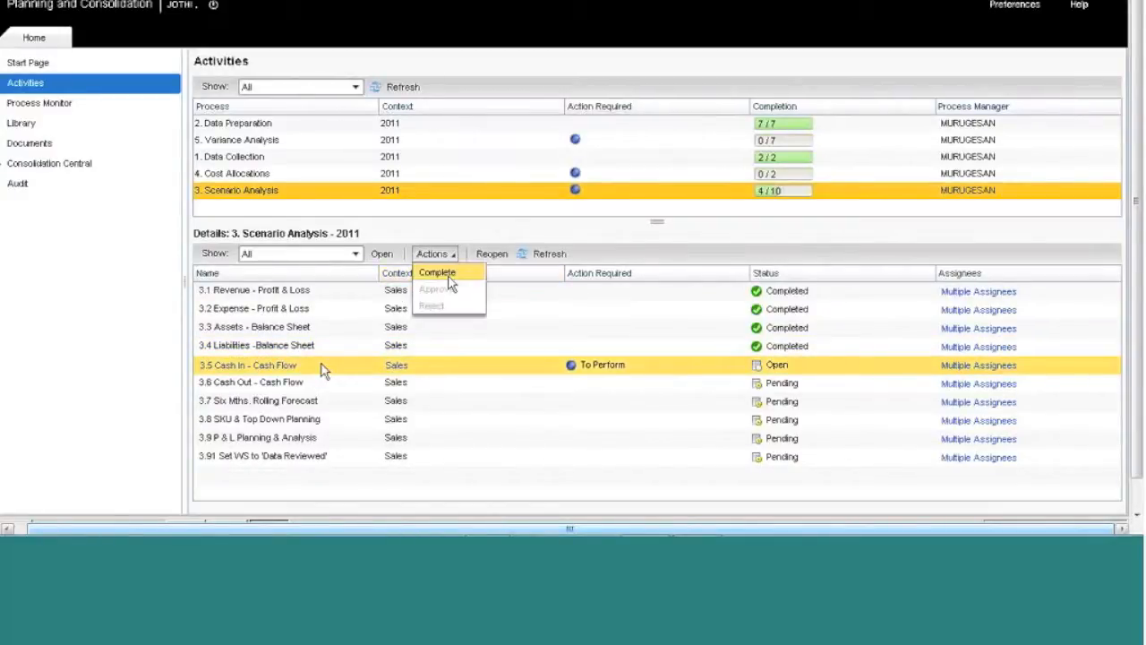
click(446, 273)
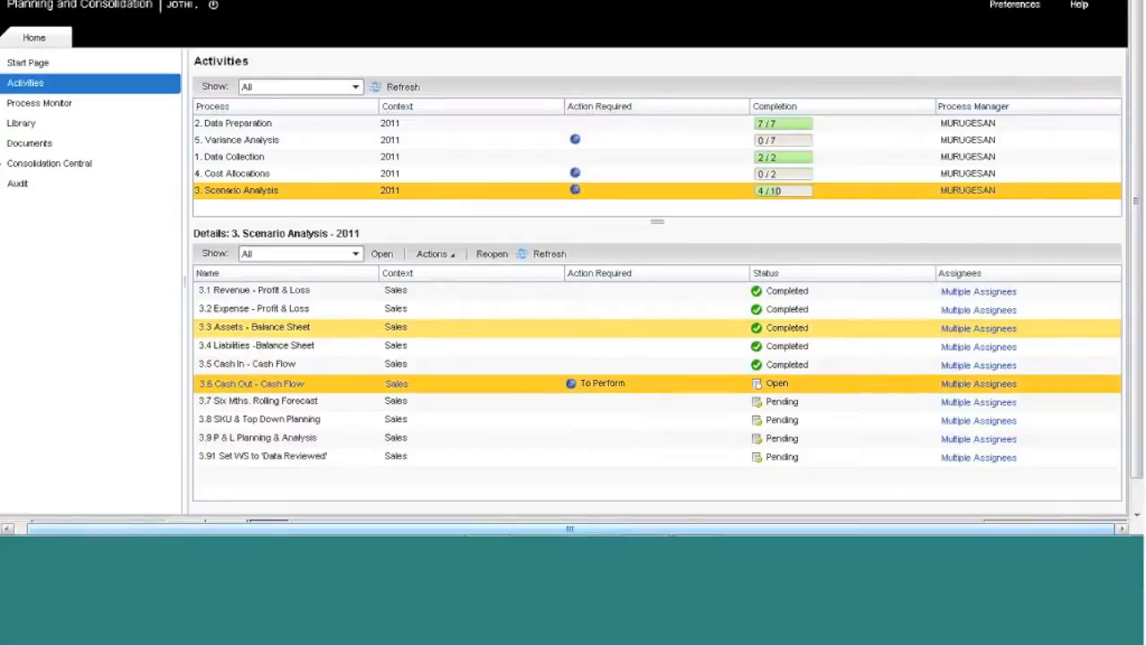
click(452, 254)
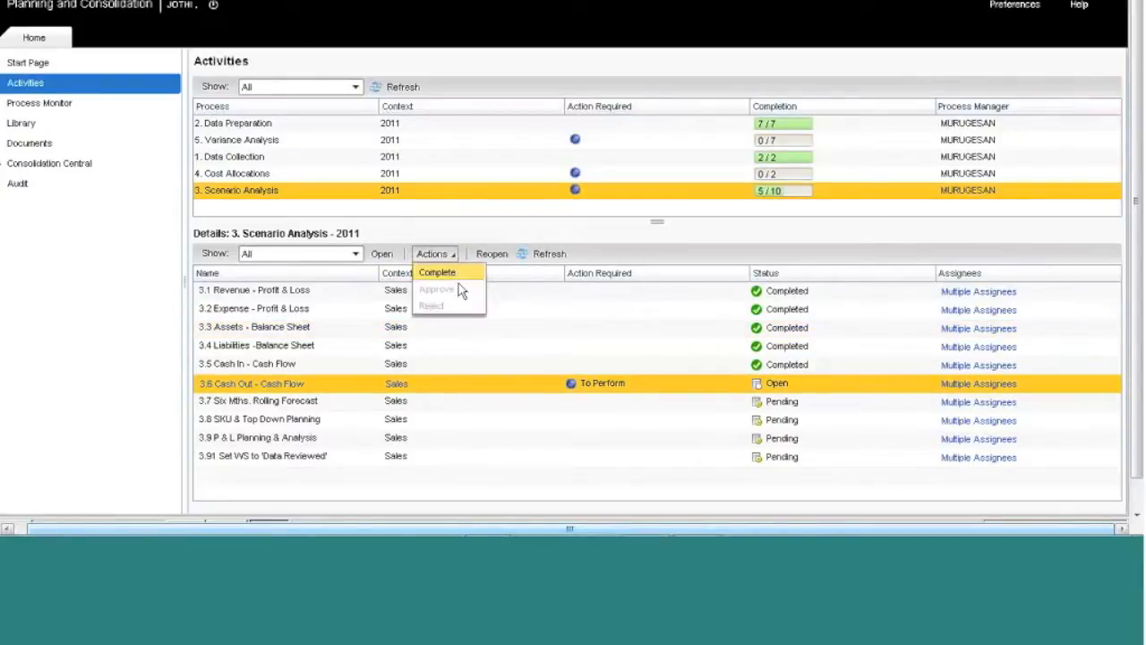
click(446, 273)
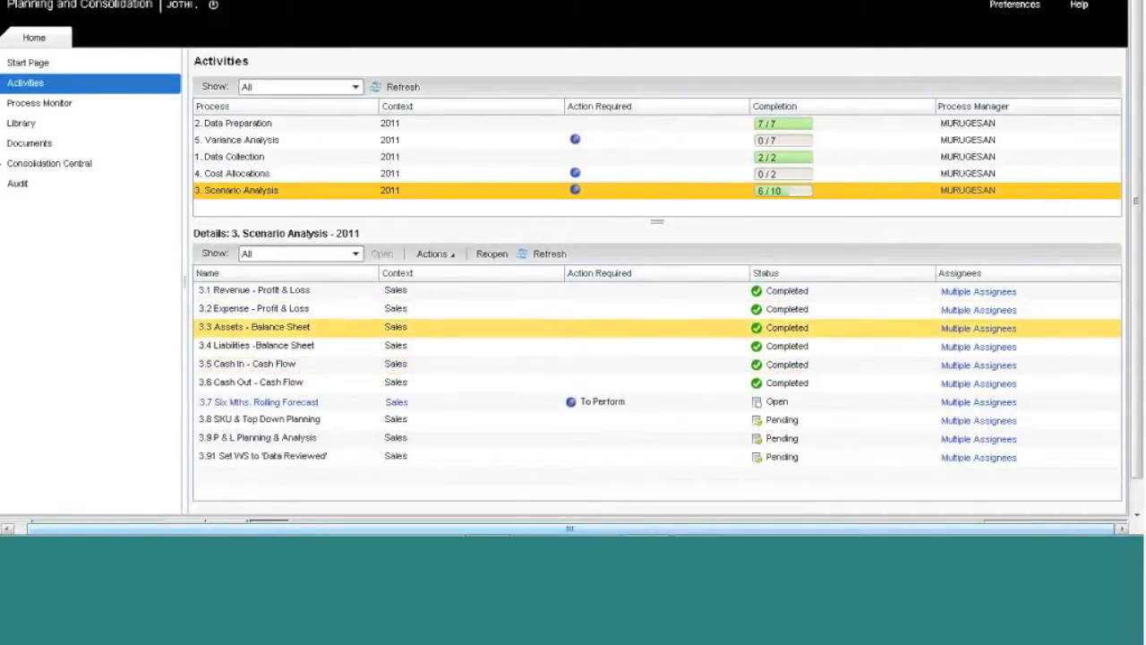
Open the 3.7 Six Mths. Rolling Forecast activity of the Scenario Analysis process
click(321, 384)
click(307, 404)
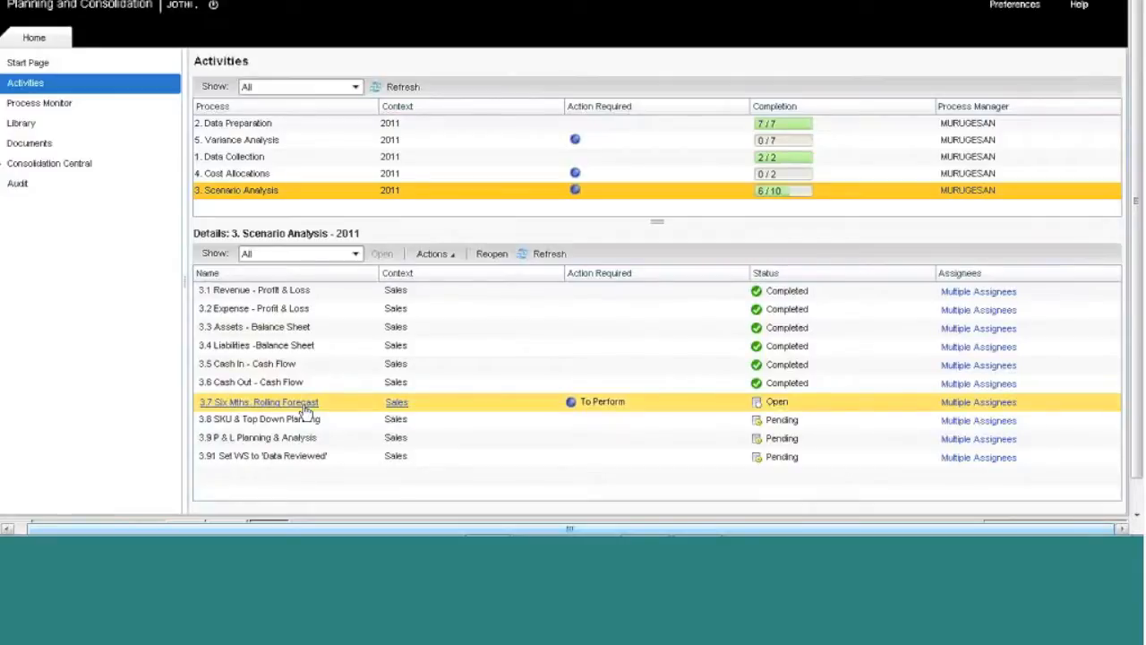
Open the activity's Six(6) Months Rolling Forecast workbook, maximize its window and hide the EPM pane and context
click(307, 405)
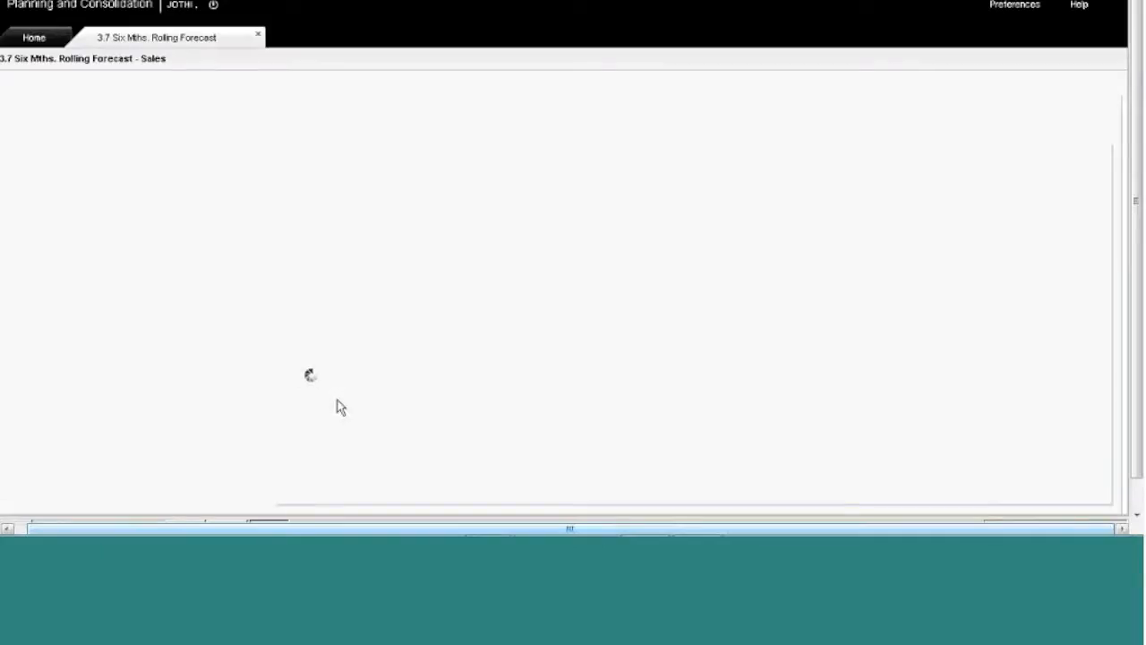
click(136, 139)
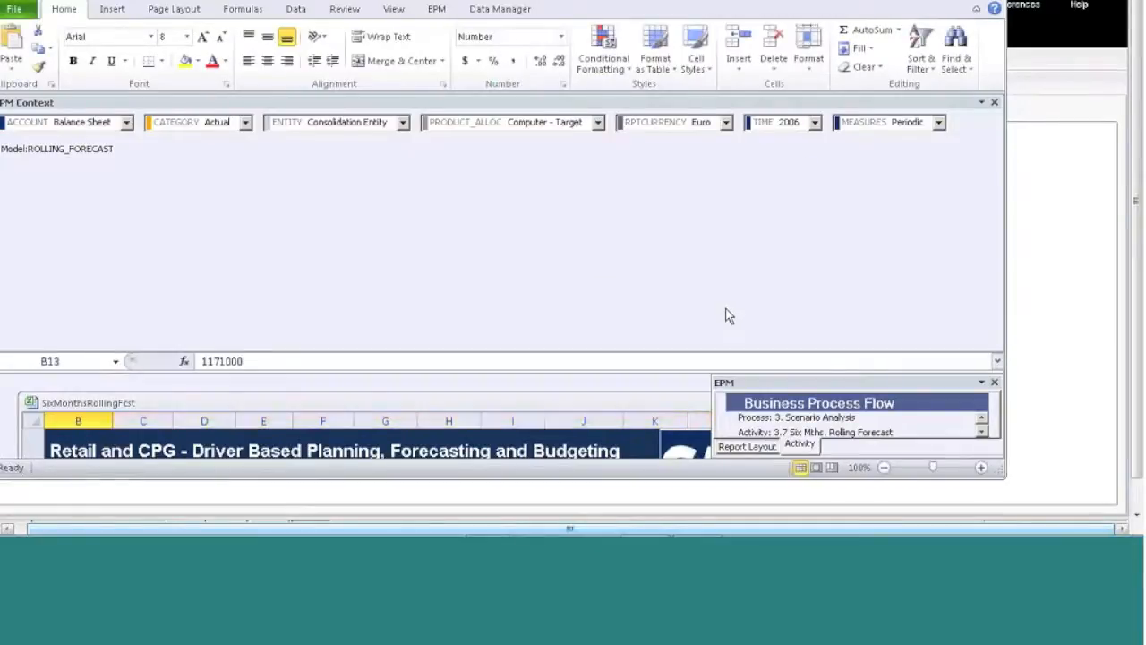
click(436, 9)
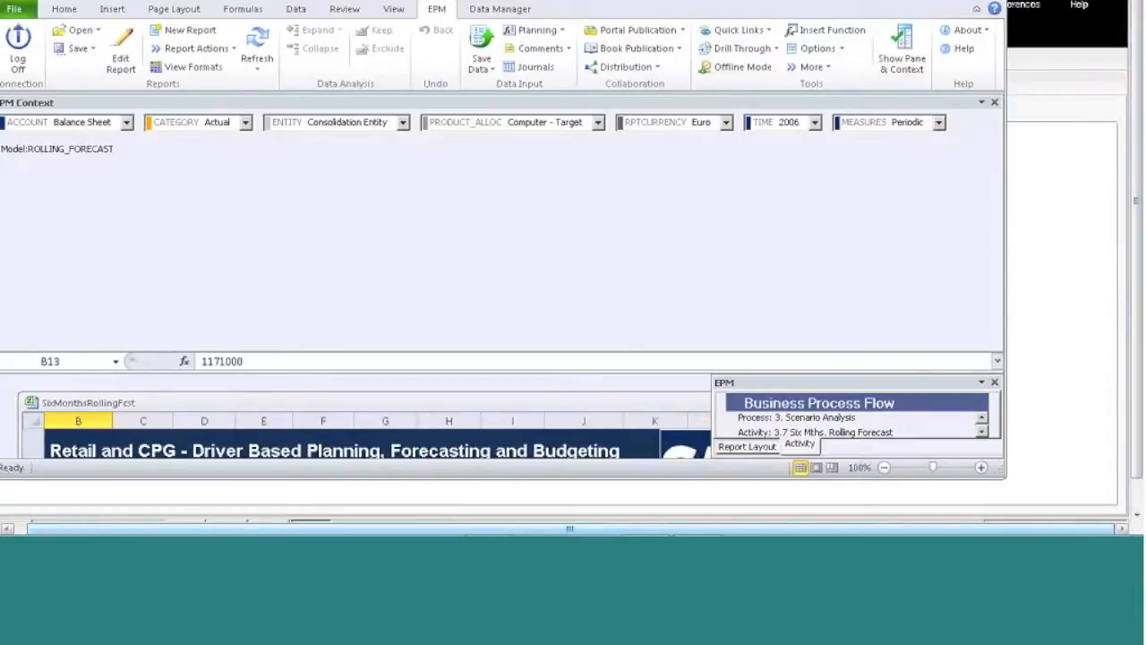
key(super+Up)
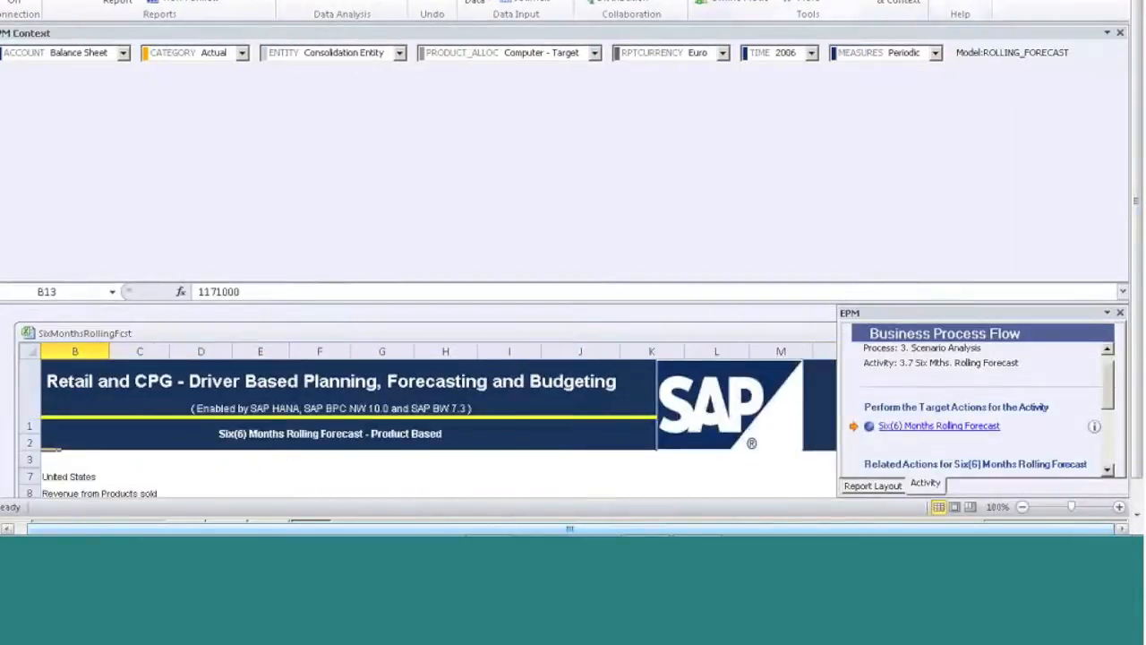
click(898, 1)
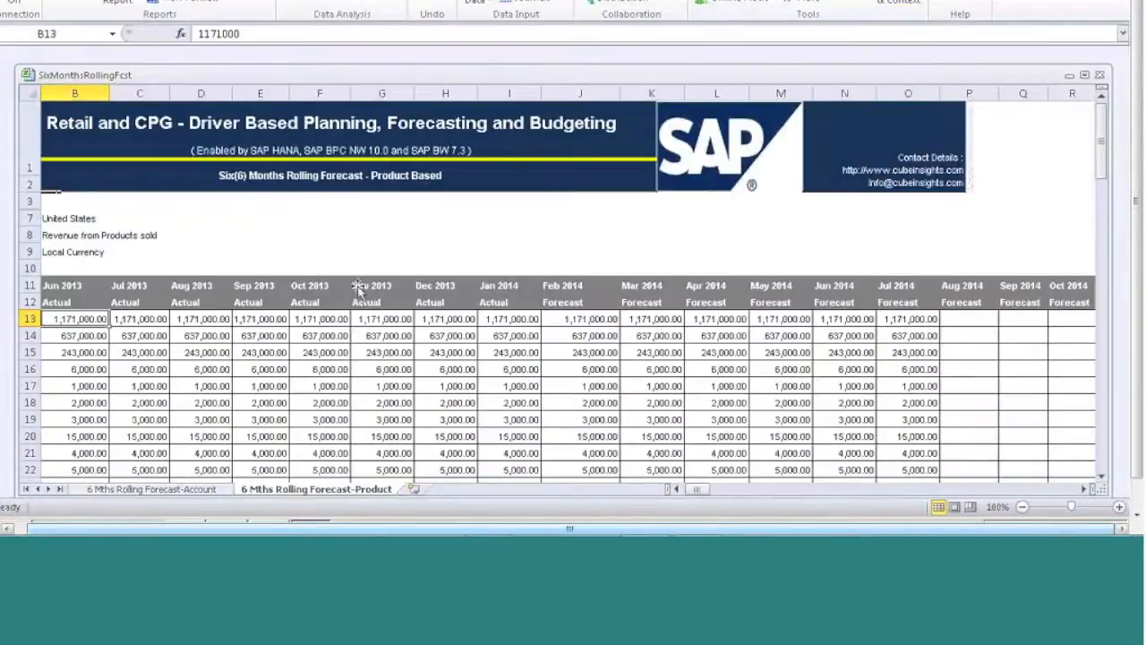
Compare the account-based and product-based six-month rolling forecast sheets, ending on the account-based one
click(187, 489)
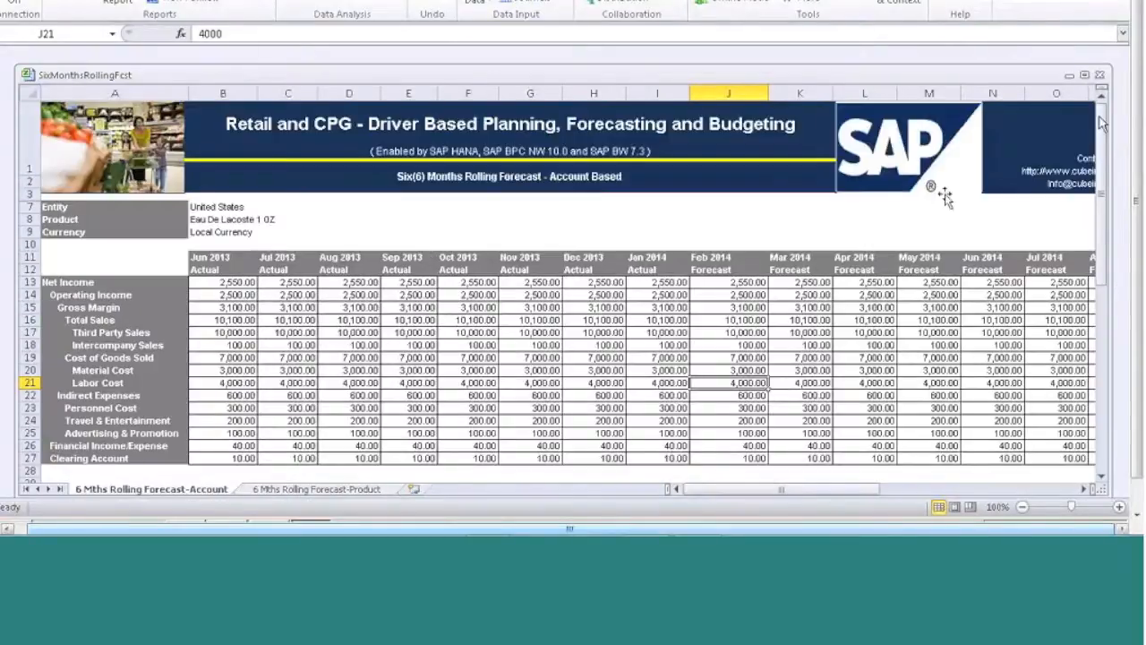
click(295, 490)
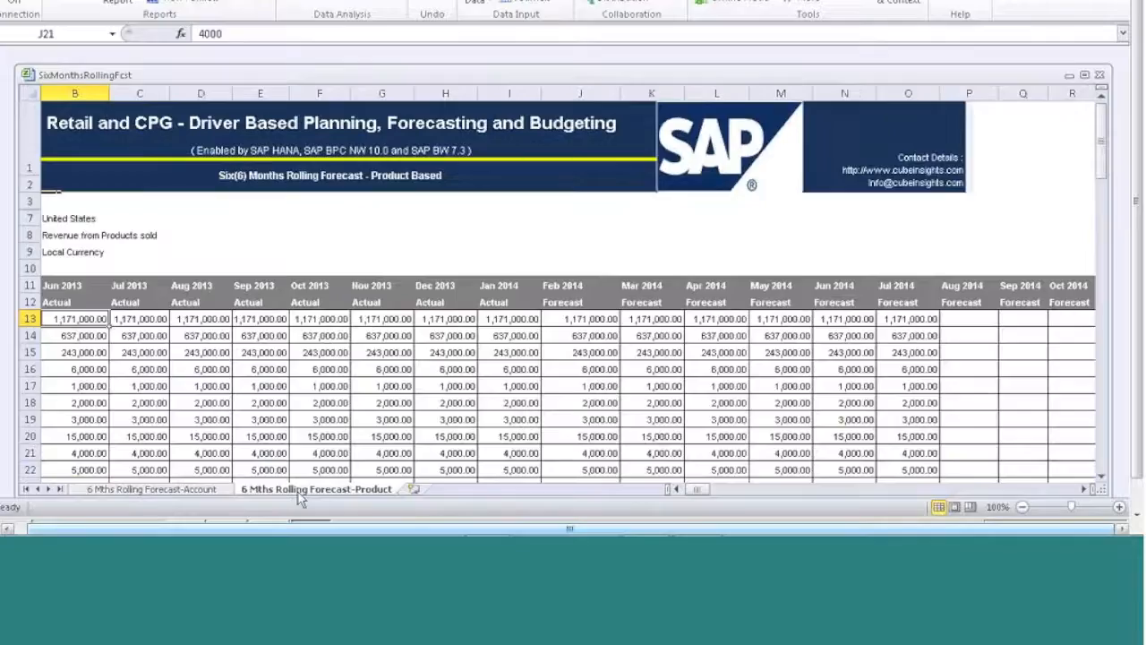
click(173, 491)
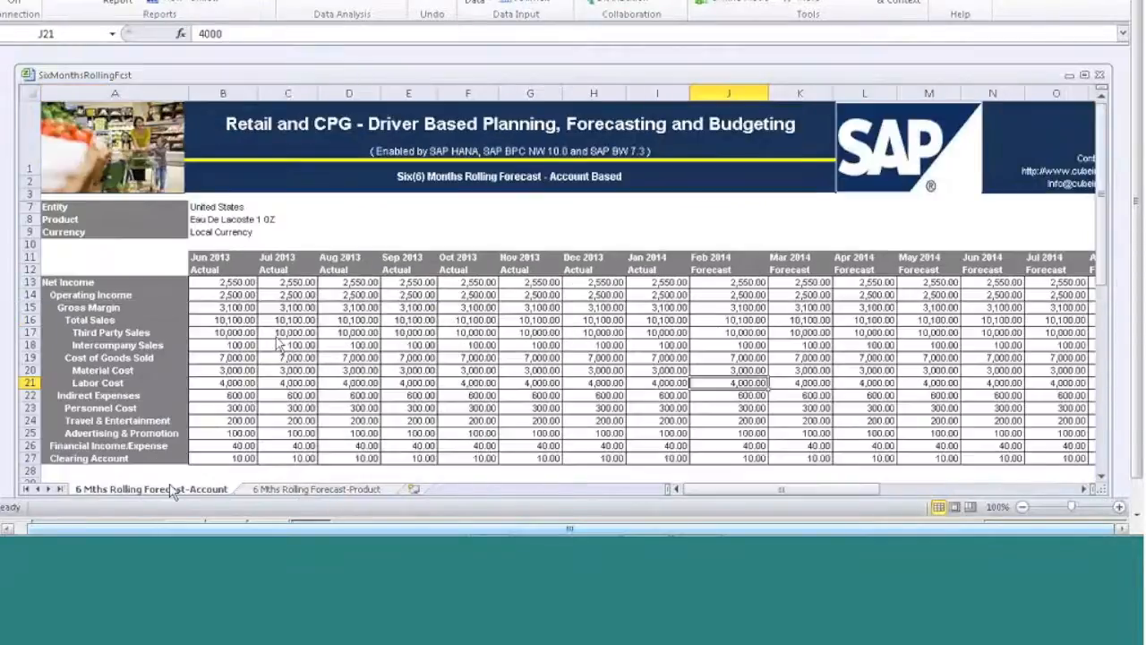
click(316, 488)
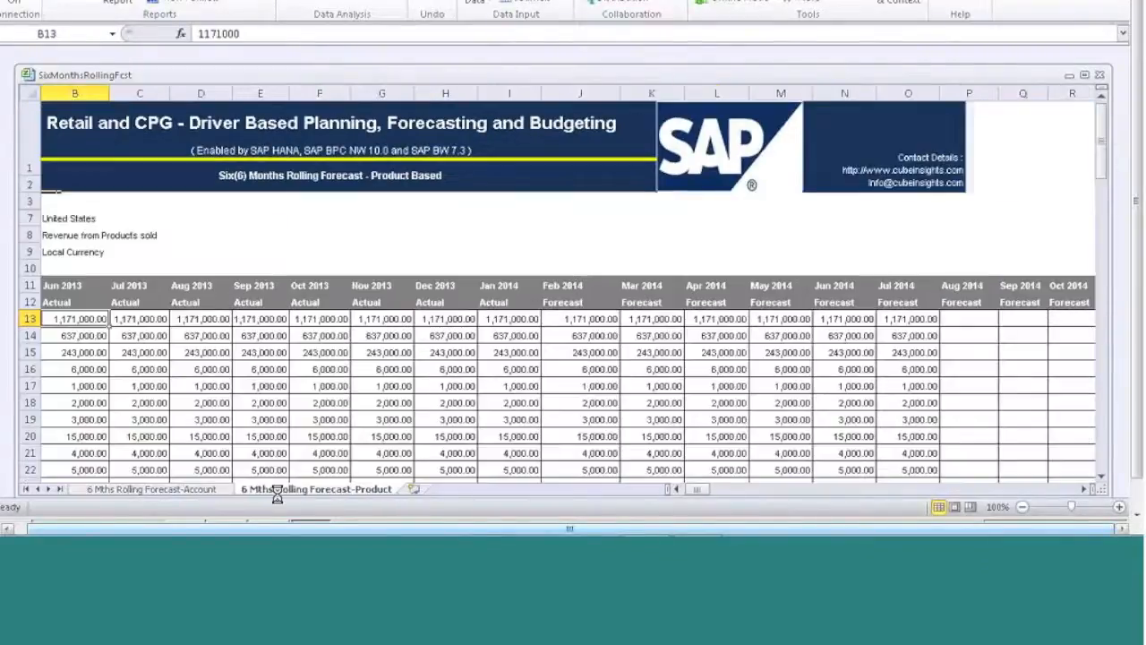
click(209, 490)
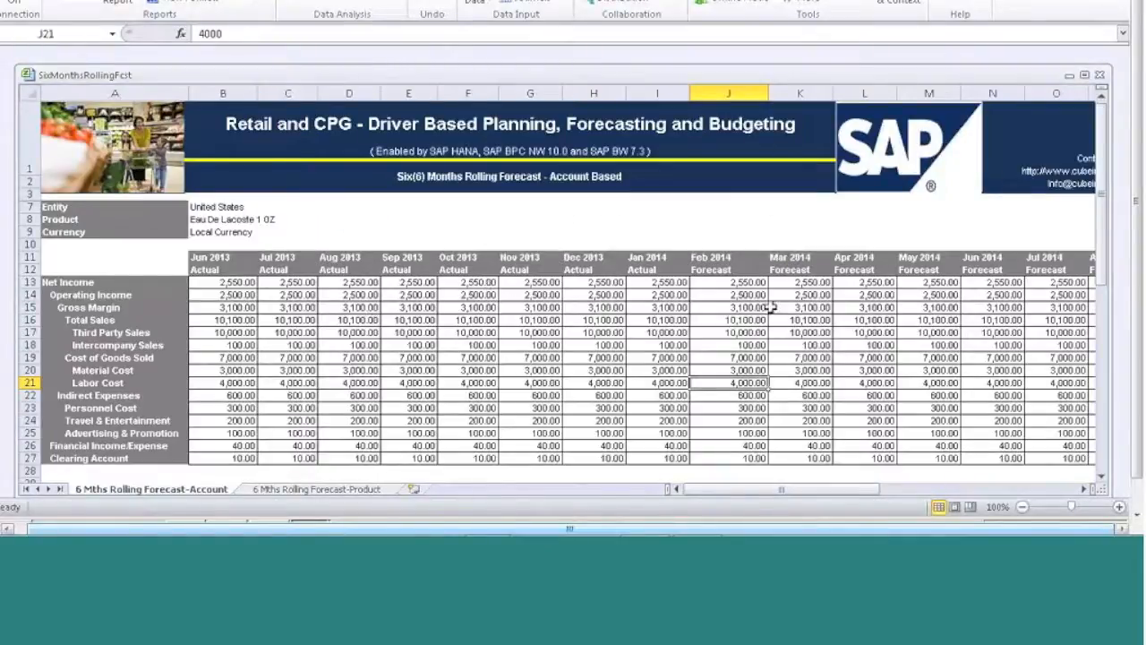
click(327, 491)
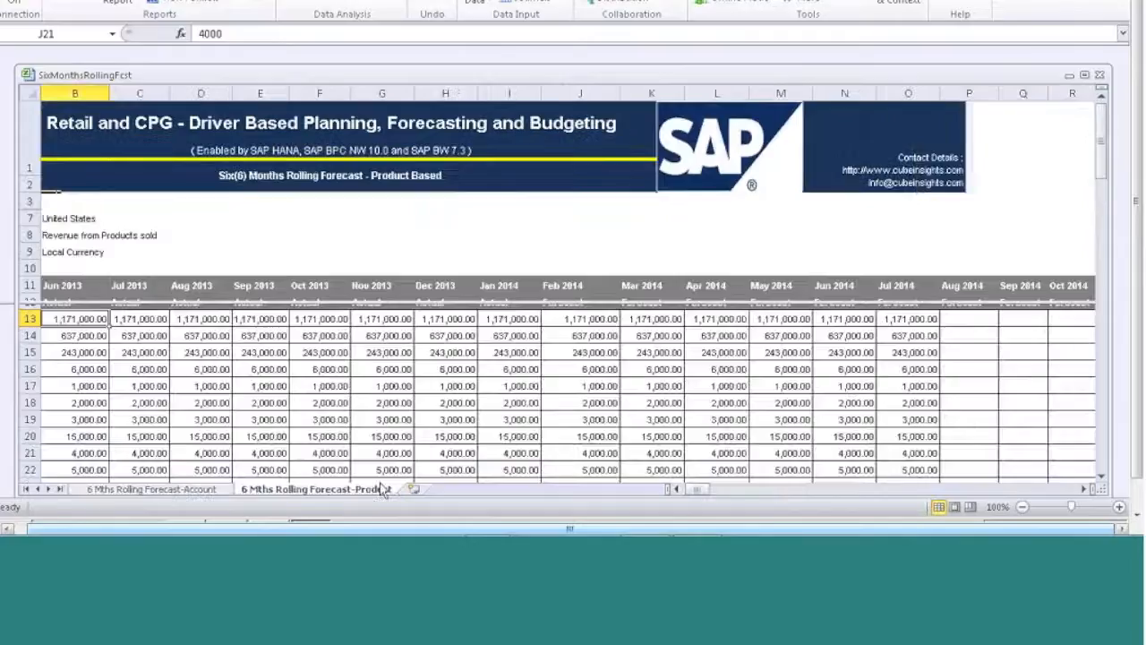
click(199, 489)
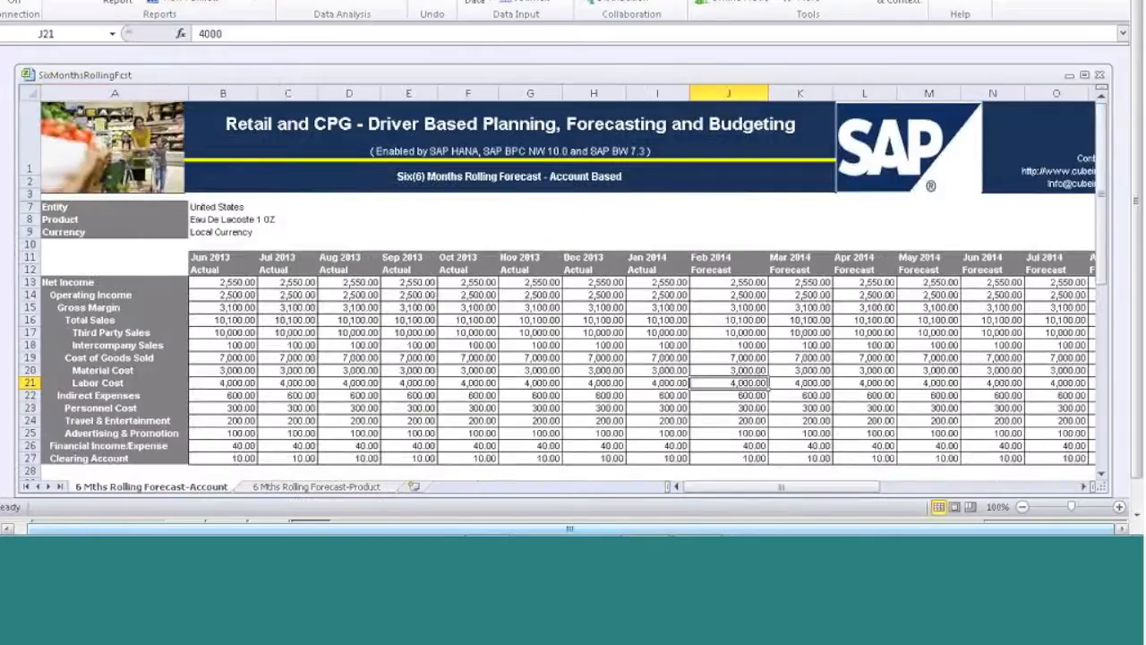
Clear the Feb 2014 to Oct 2014 forecast values on the account-based sheet and save the data to the model
click(1084, 487)
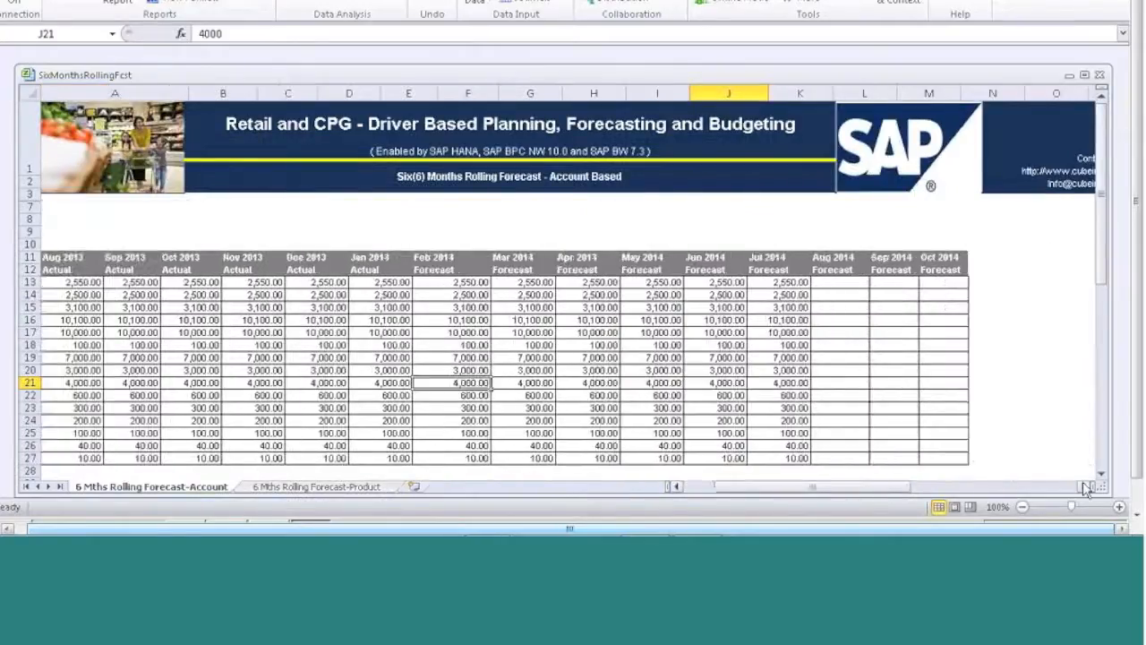
drag(257, 286, 749, 457)
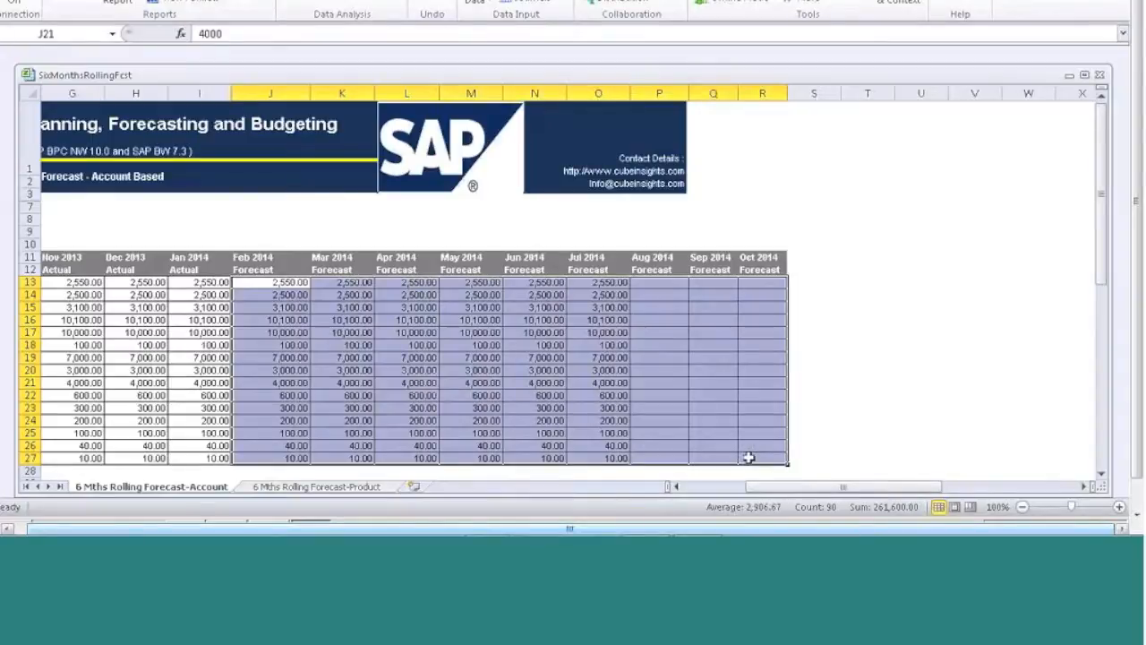
key(Delete)
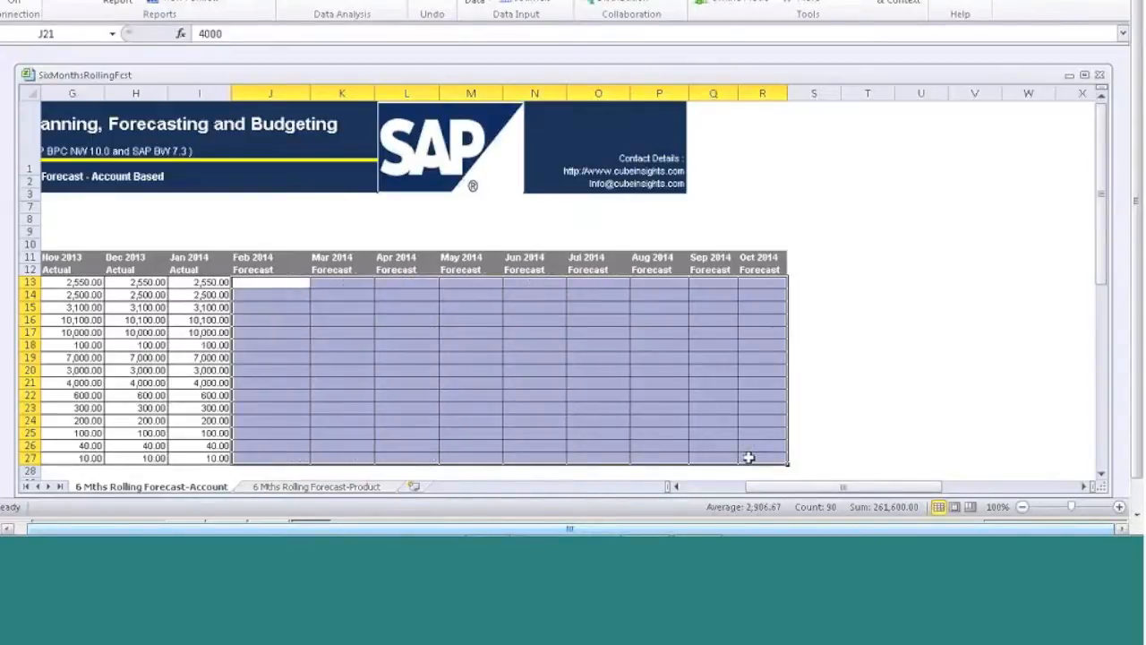
click(473, 4)
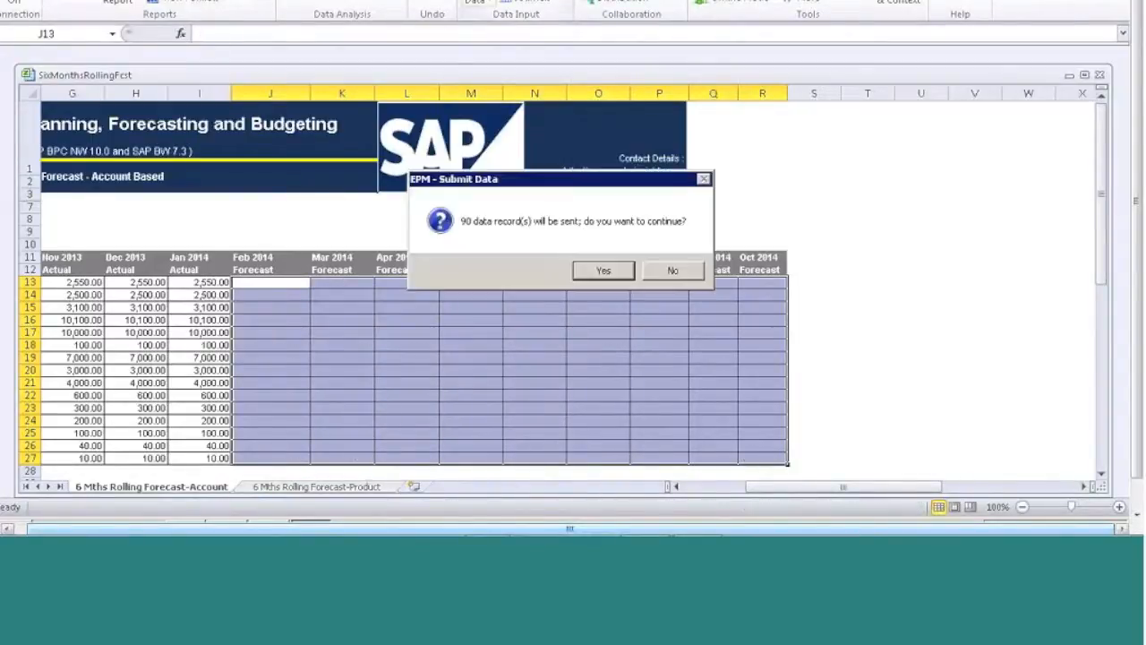
click(598, 270)
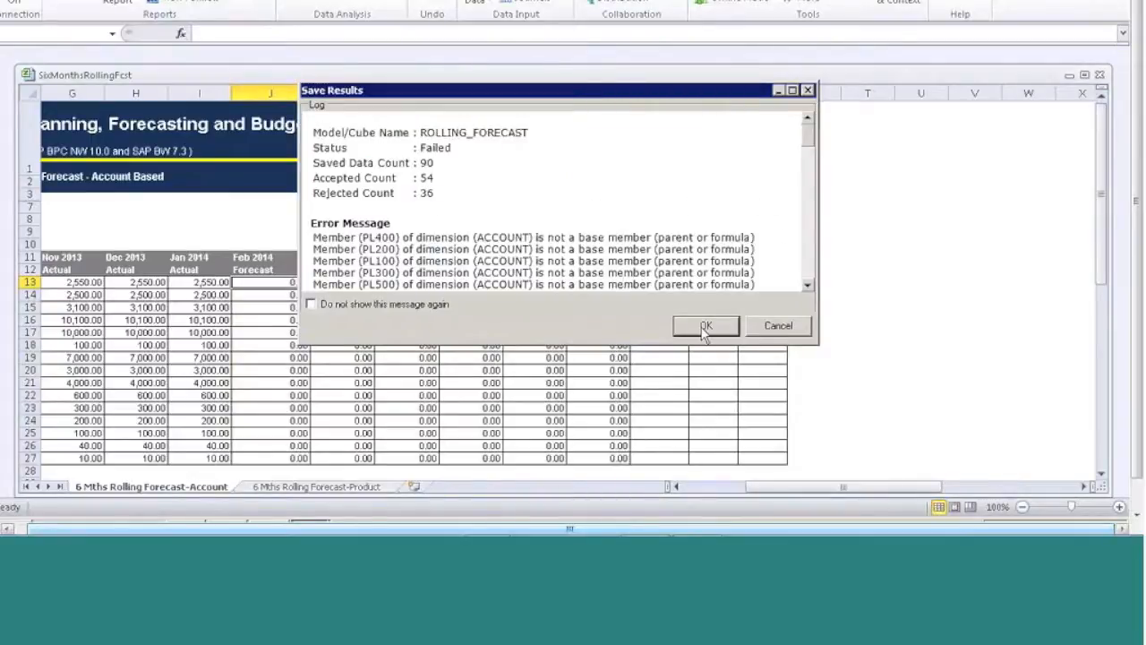
click(704, 326)
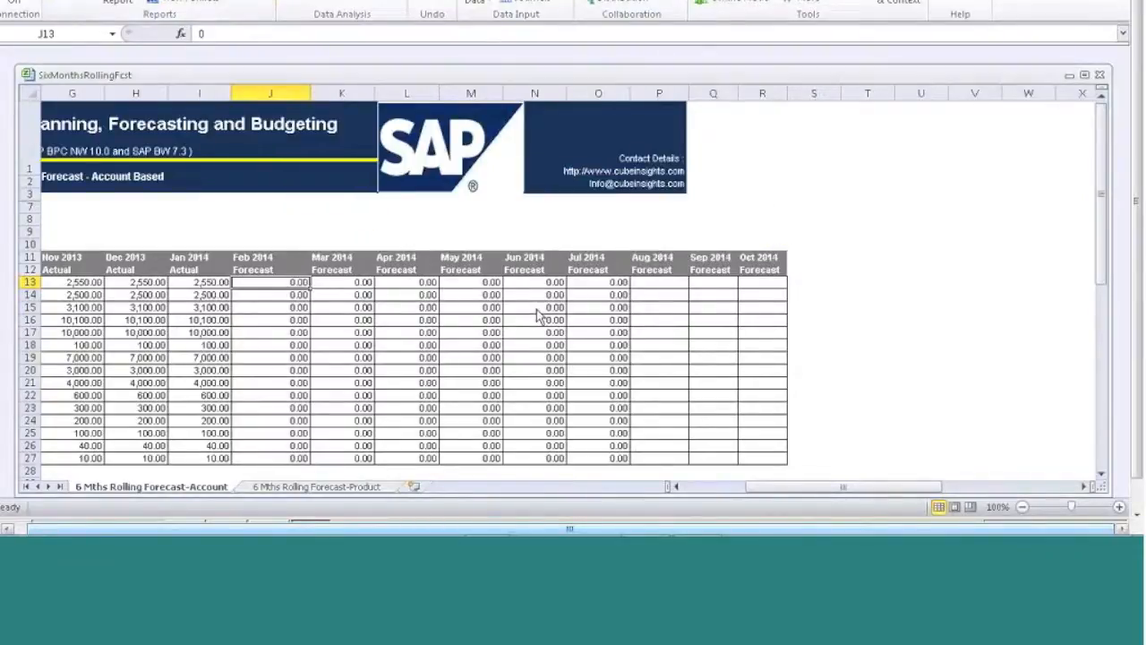
Run the Six Months Rolling Forecast package for entity US, product CPG_PROD15, currency LC and time 2014.02
click(713, 488)
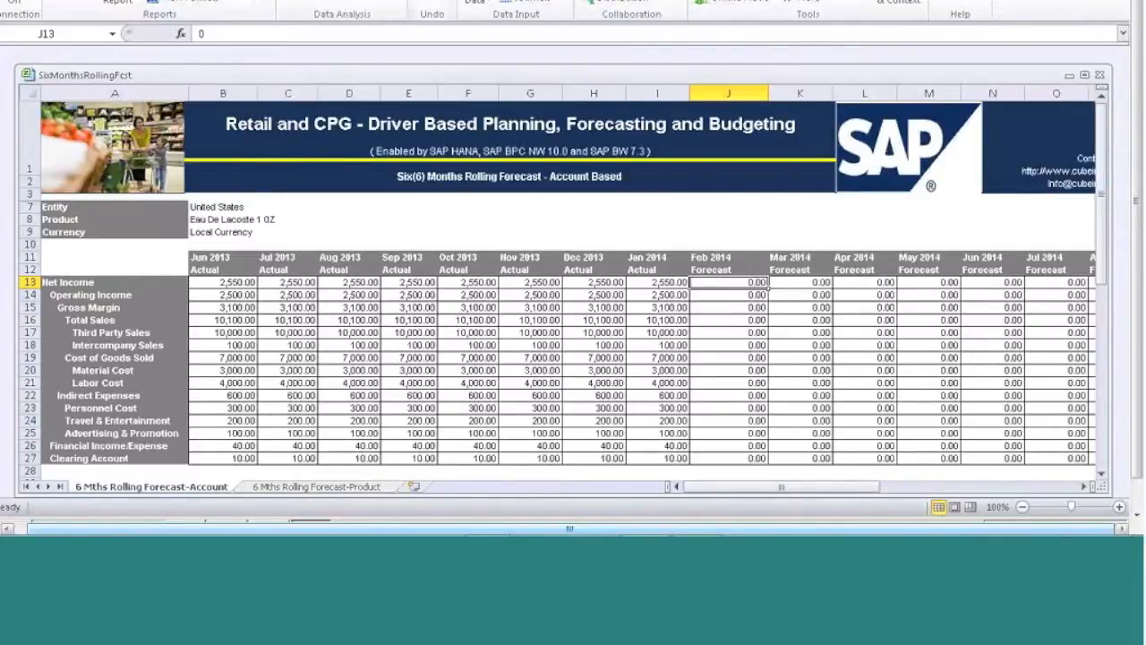
click(228, 2)
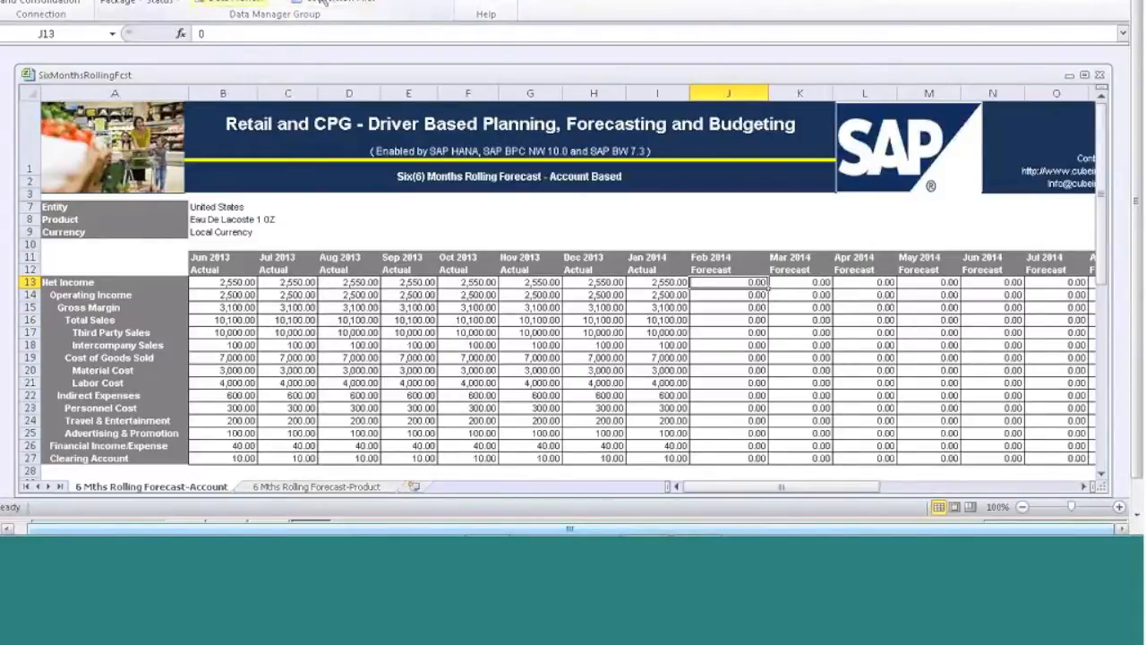
click(120, 1)
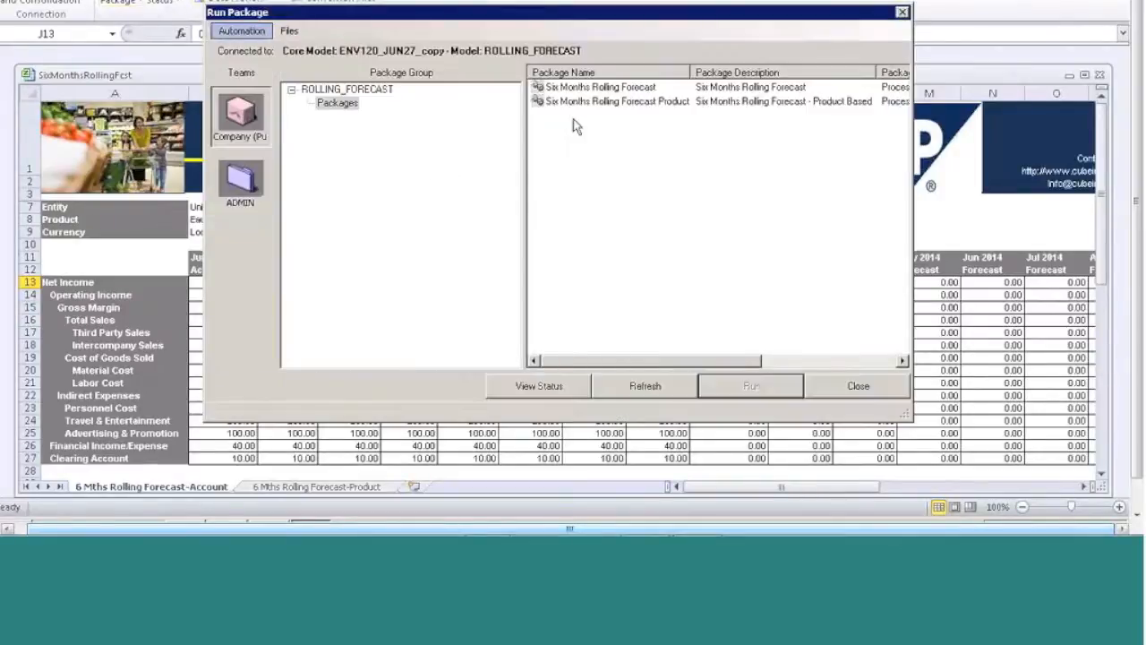
click(639, 90)
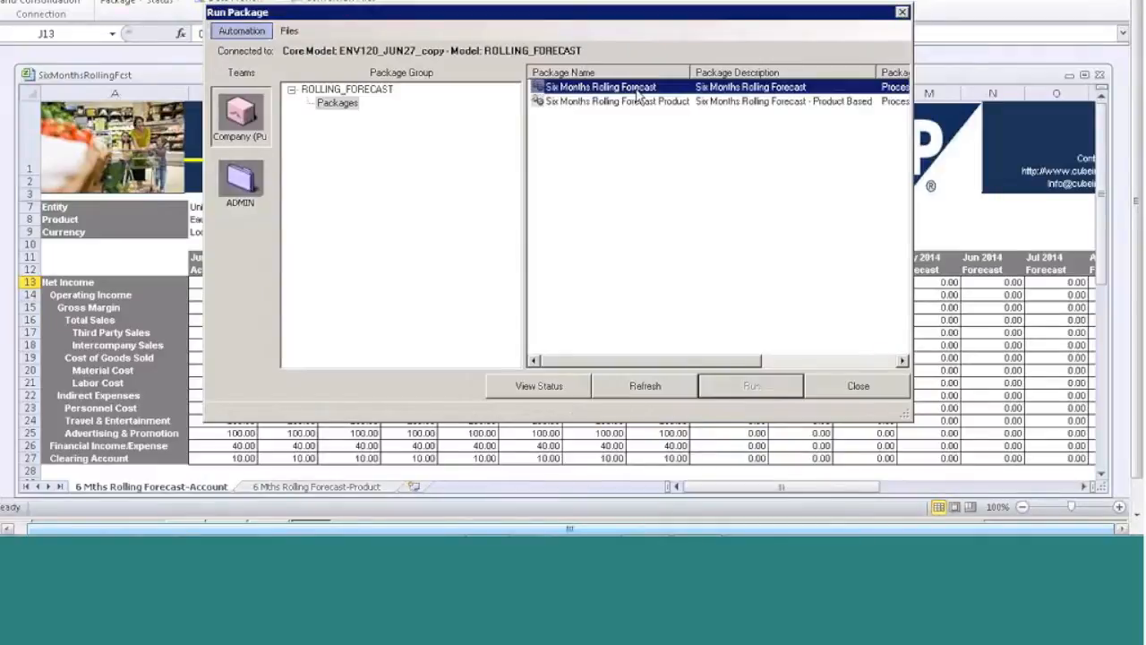
click(750, 388)
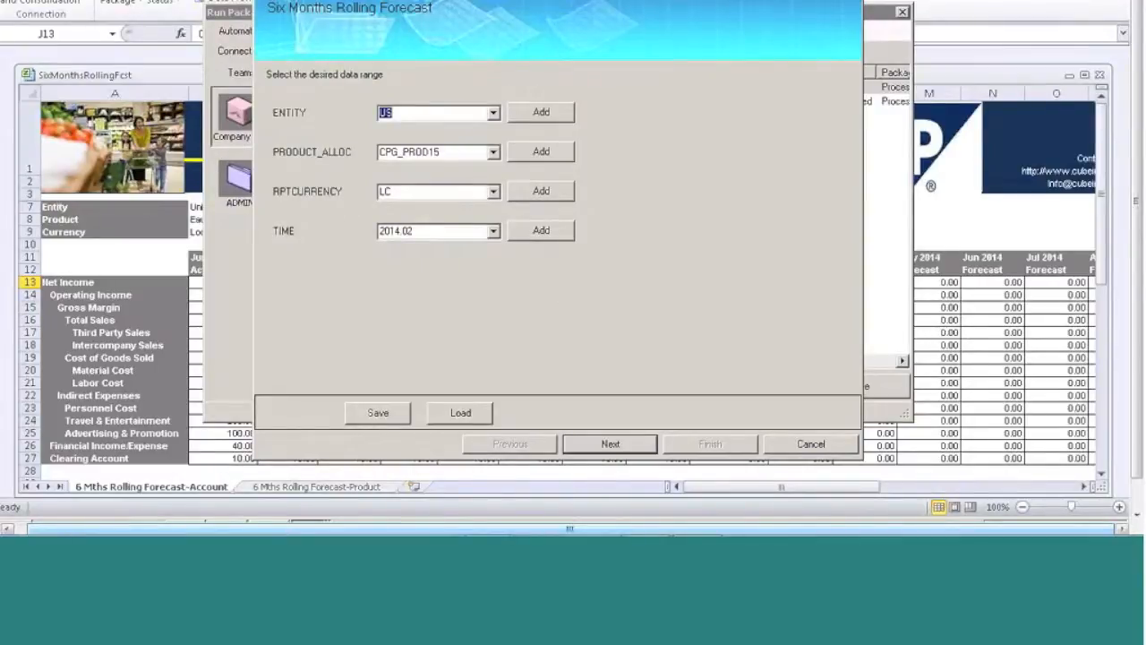
click(610, 444)
click(734, 446)
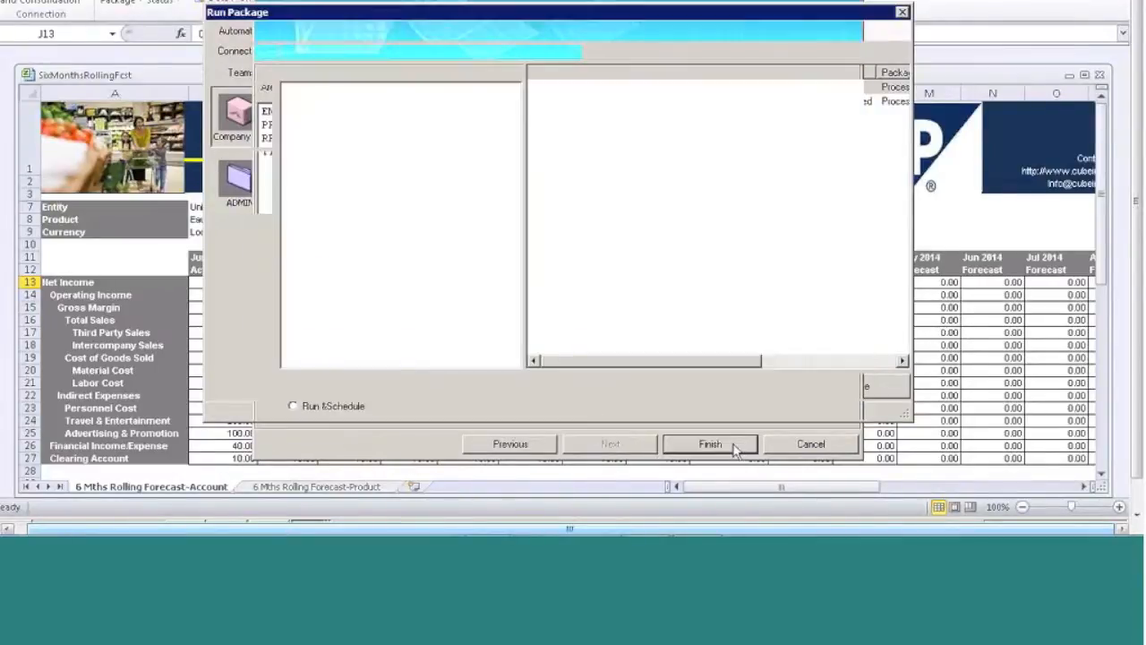
click(676, 266)
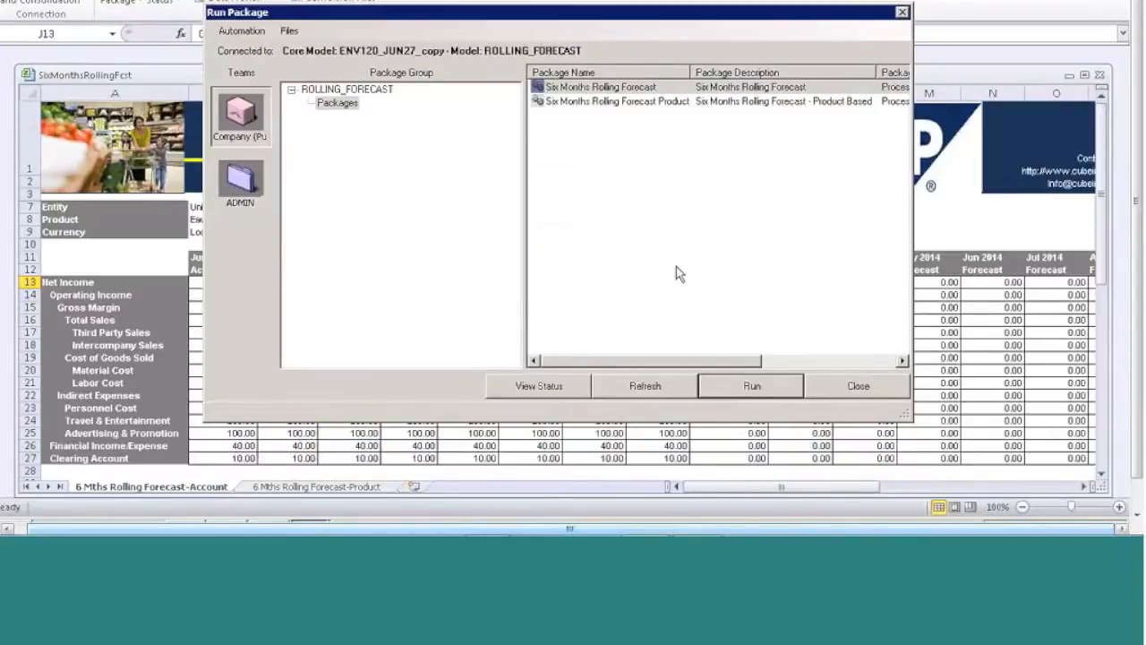
Monitor the package run with status refresh every 5 seconds and check its package log
click(540, 388)
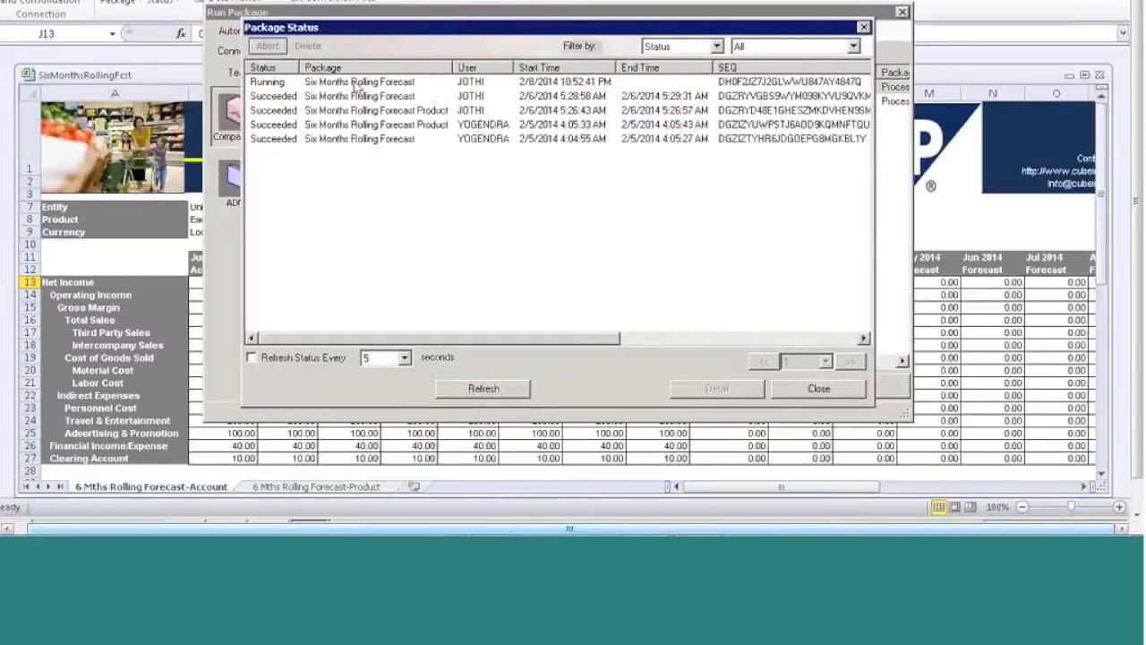
click(285, 363)
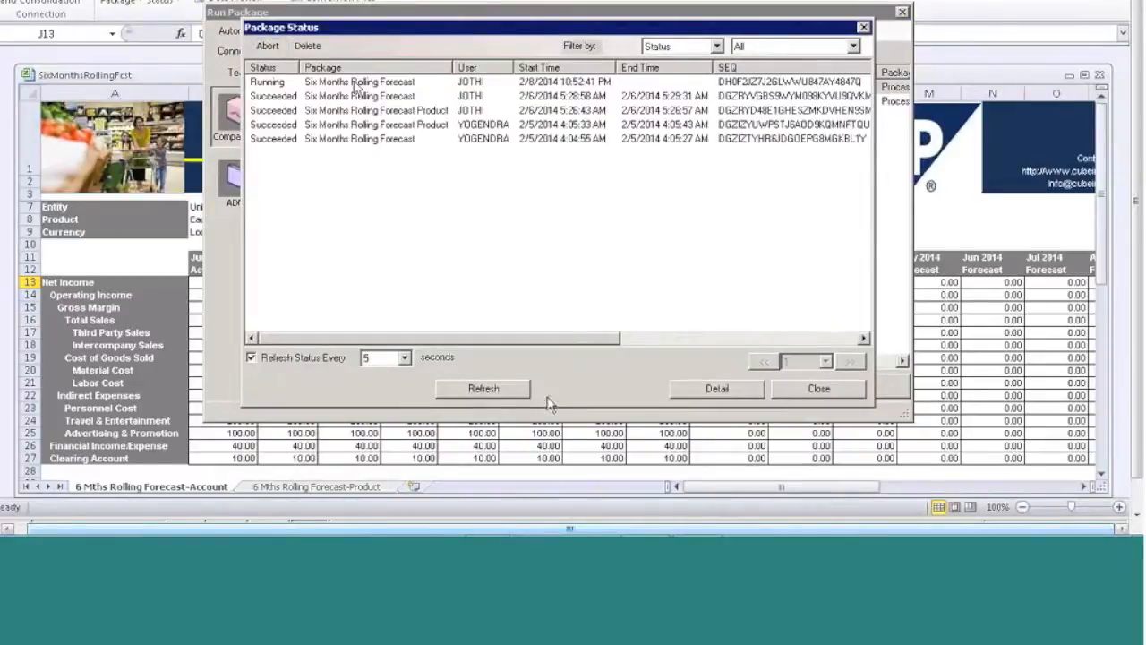
click(704, 394)
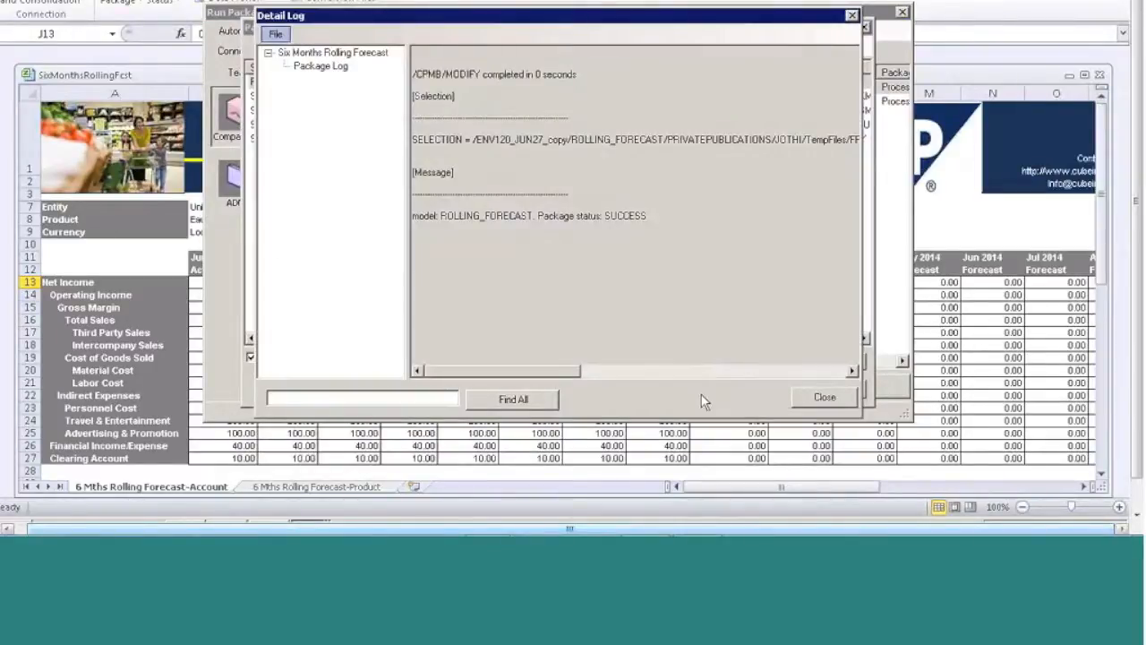
click(329, 67)
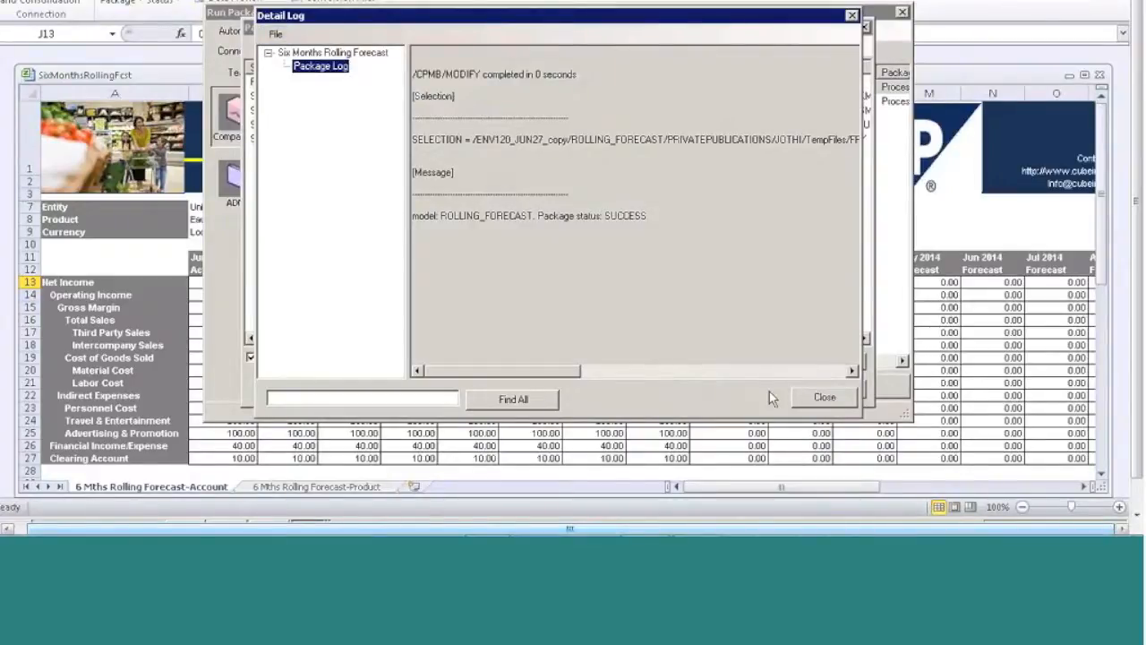
click(795, 399)
Examine the formula log of the latest Six Months Rolling Forecast run, and close the package windows
click(430, 82)
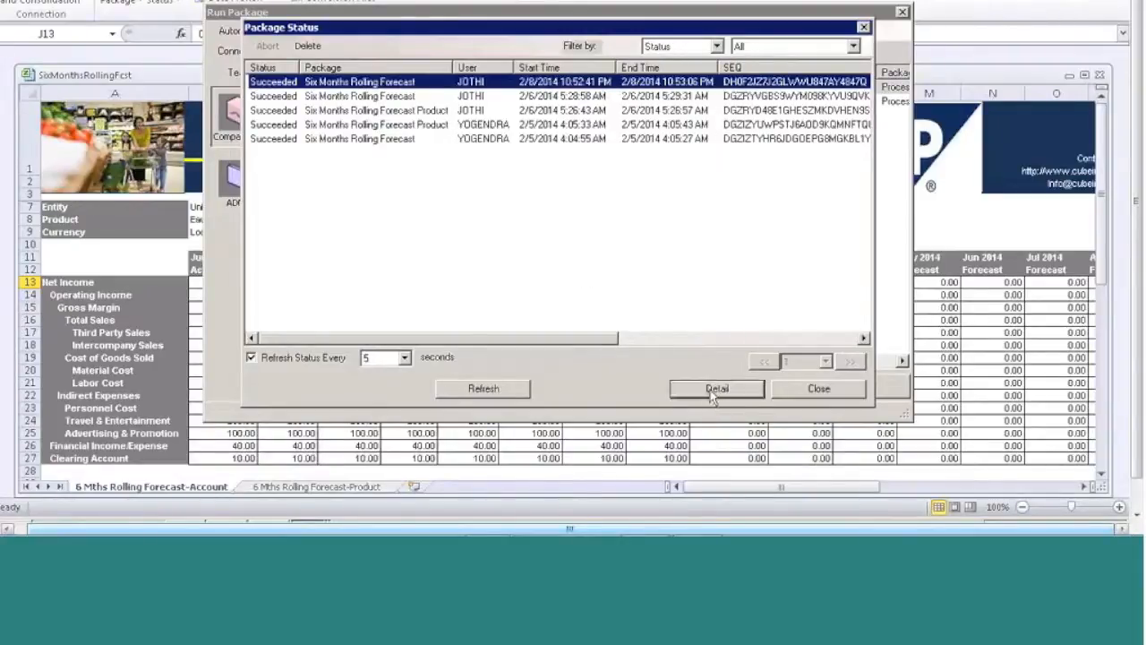
click(714, 391)
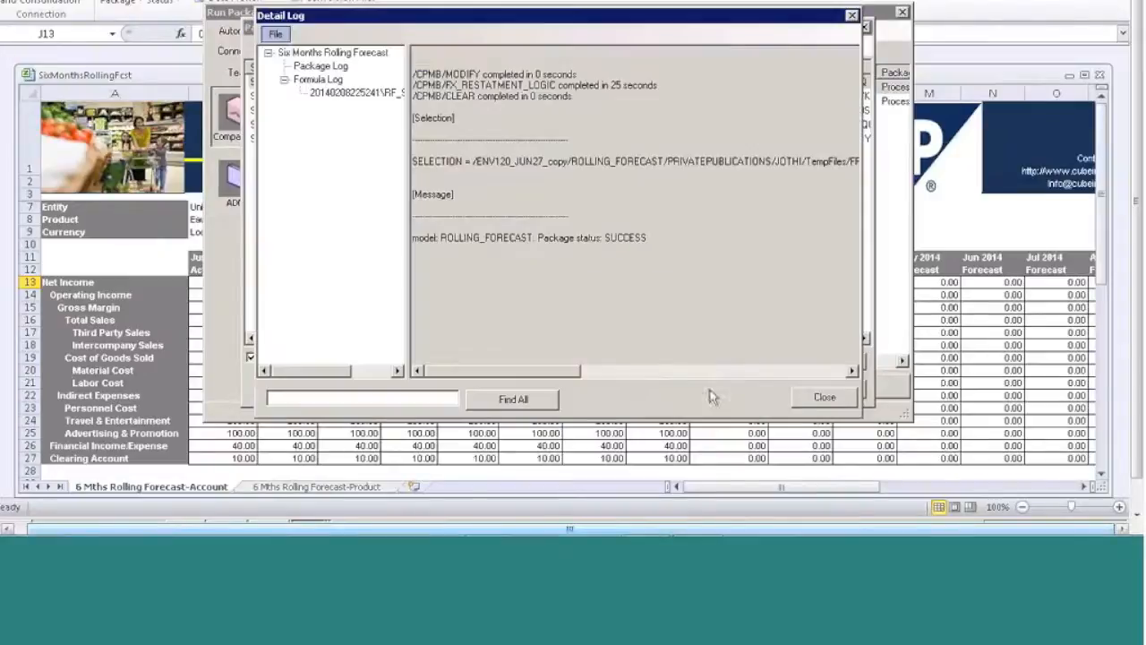
click(366, 93)
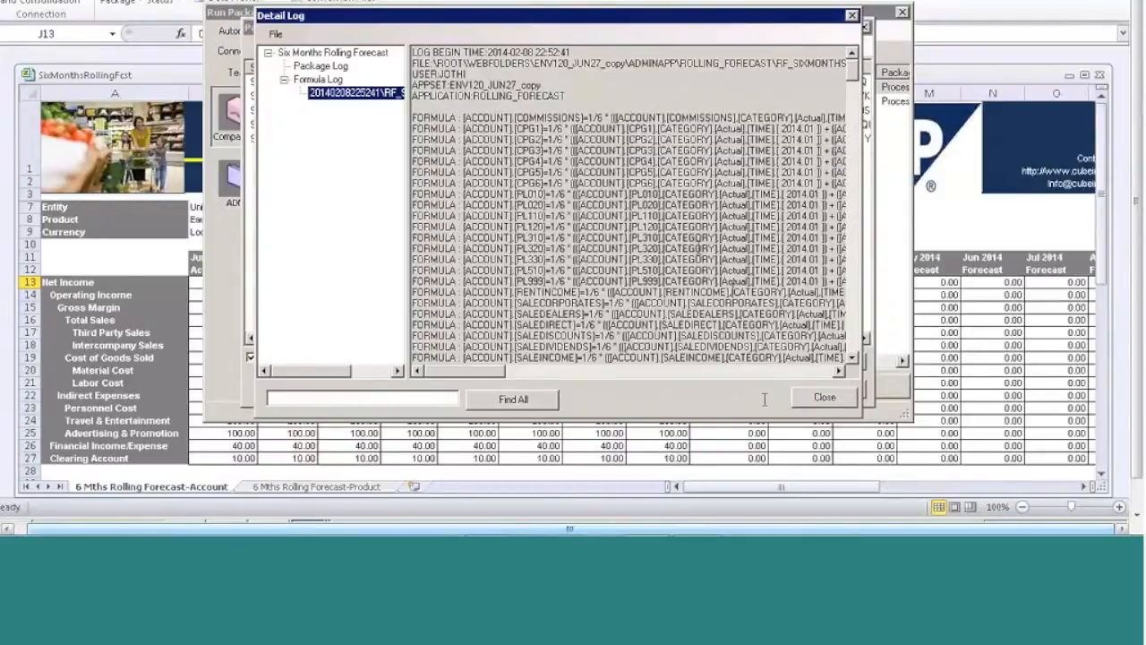
click(824, 398)
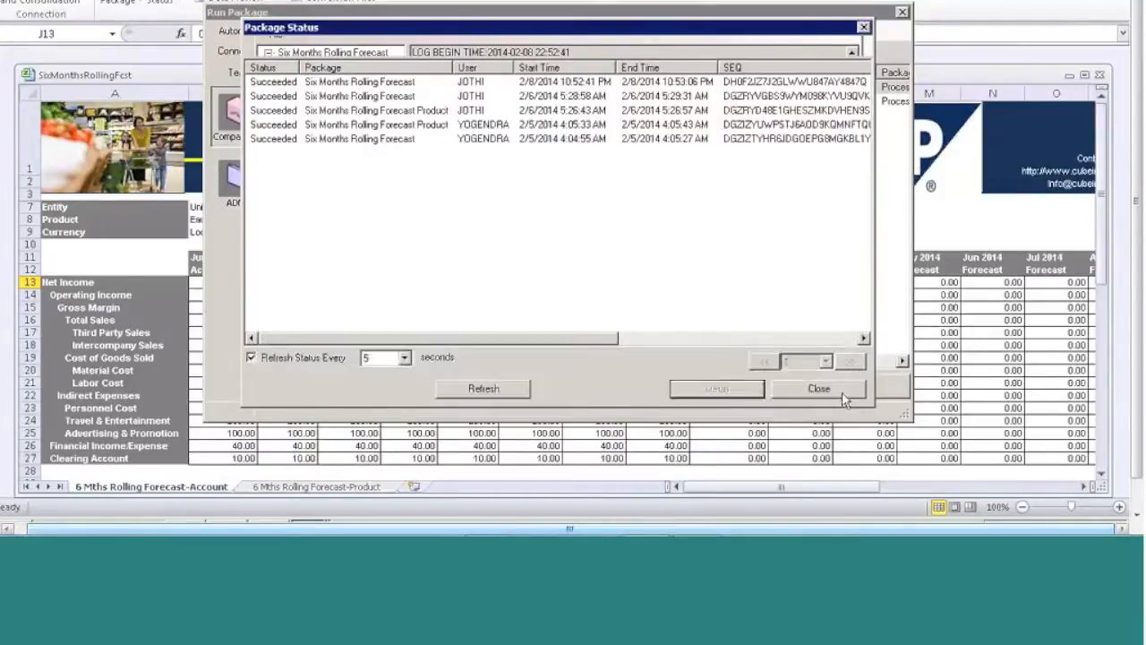
click(845, 397)
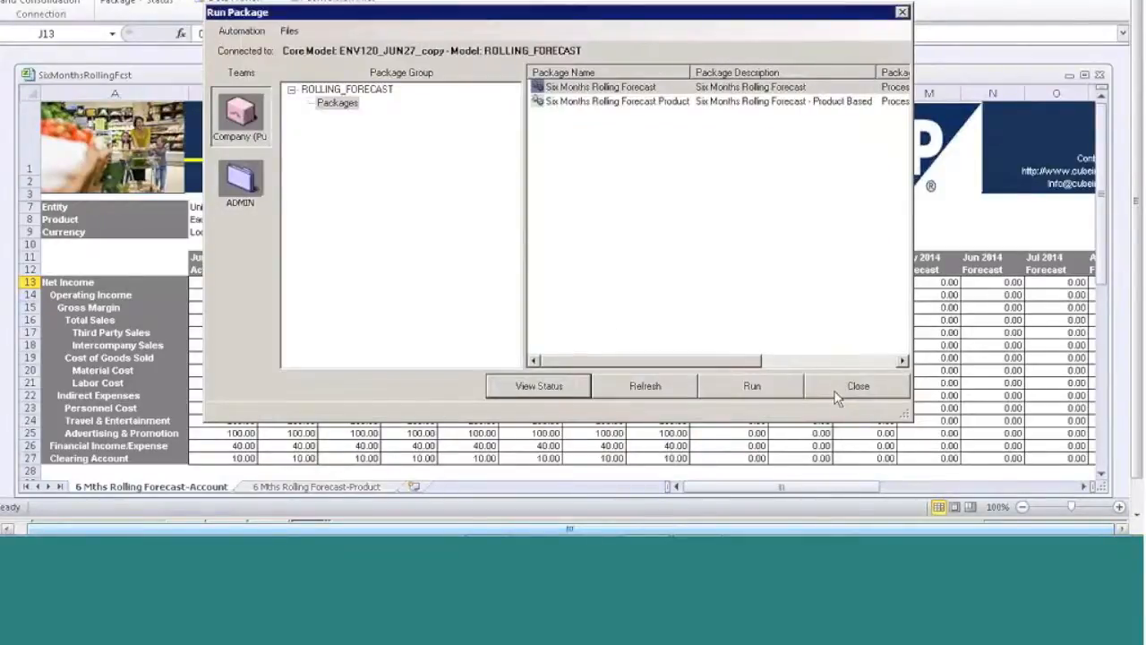
click(840, 392)
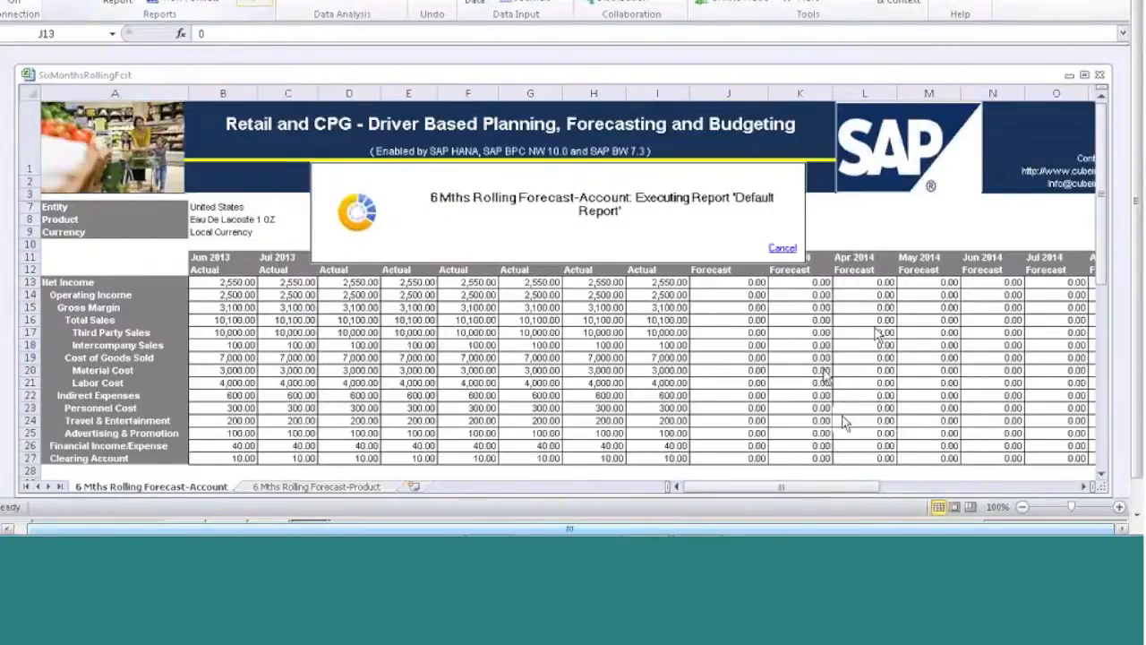
Review the Feb 2014 to Jul 2014 forecast values on the account-based sheet and on the product-based sheet
drag(799, 282, 1090, 491)
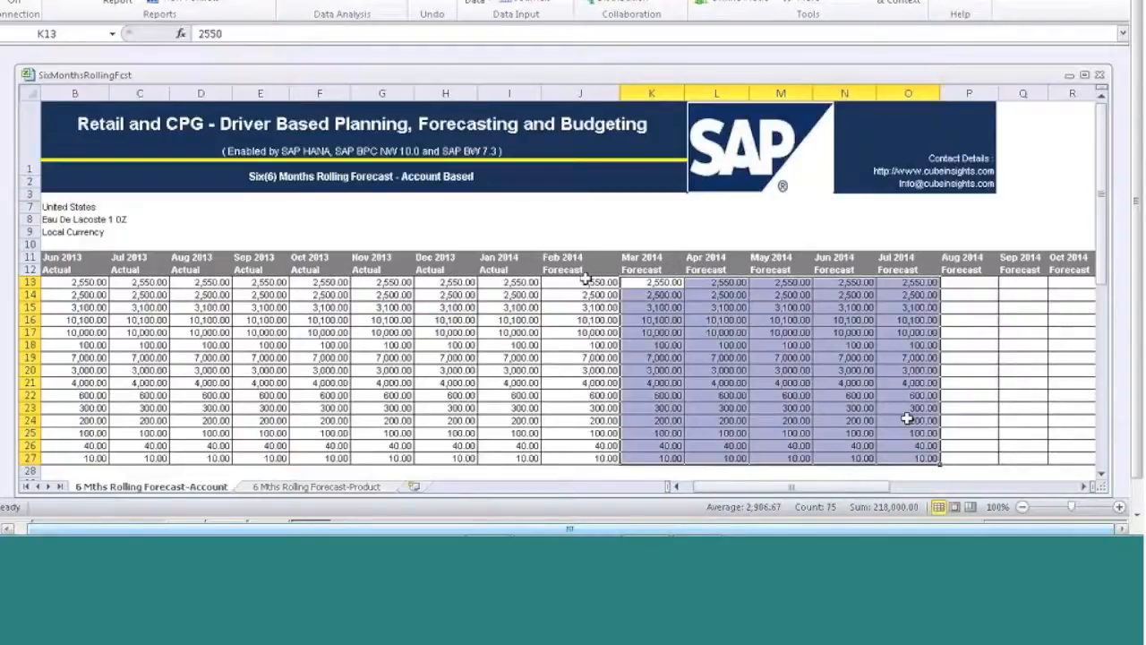
drag(584, 279, 927, 456)
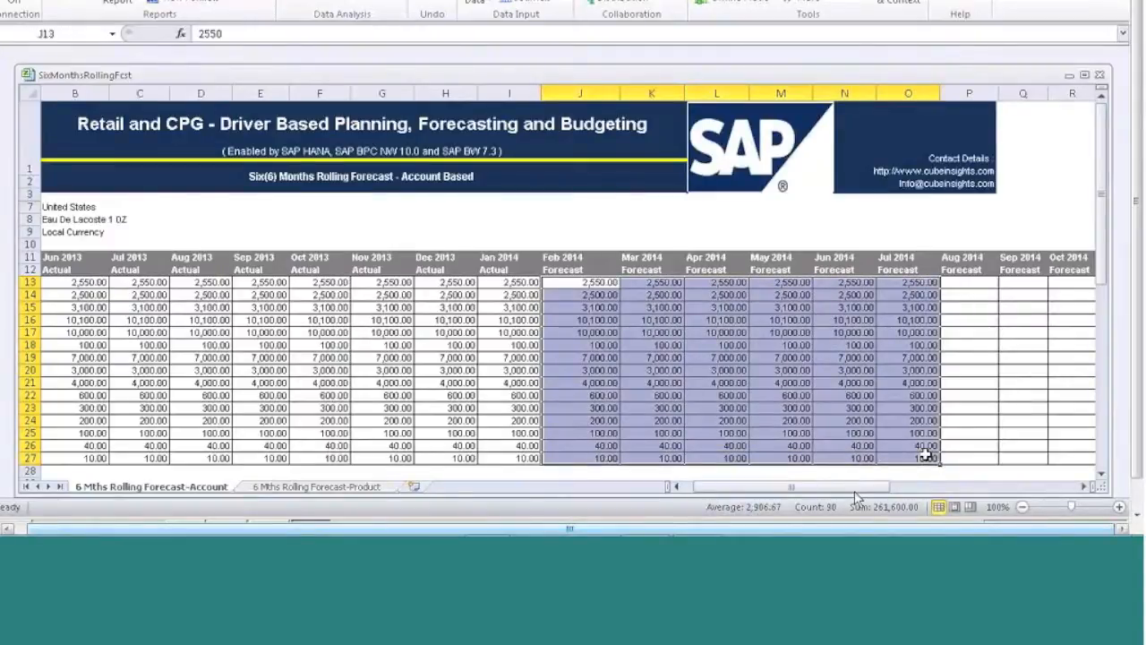
click(349, 487)
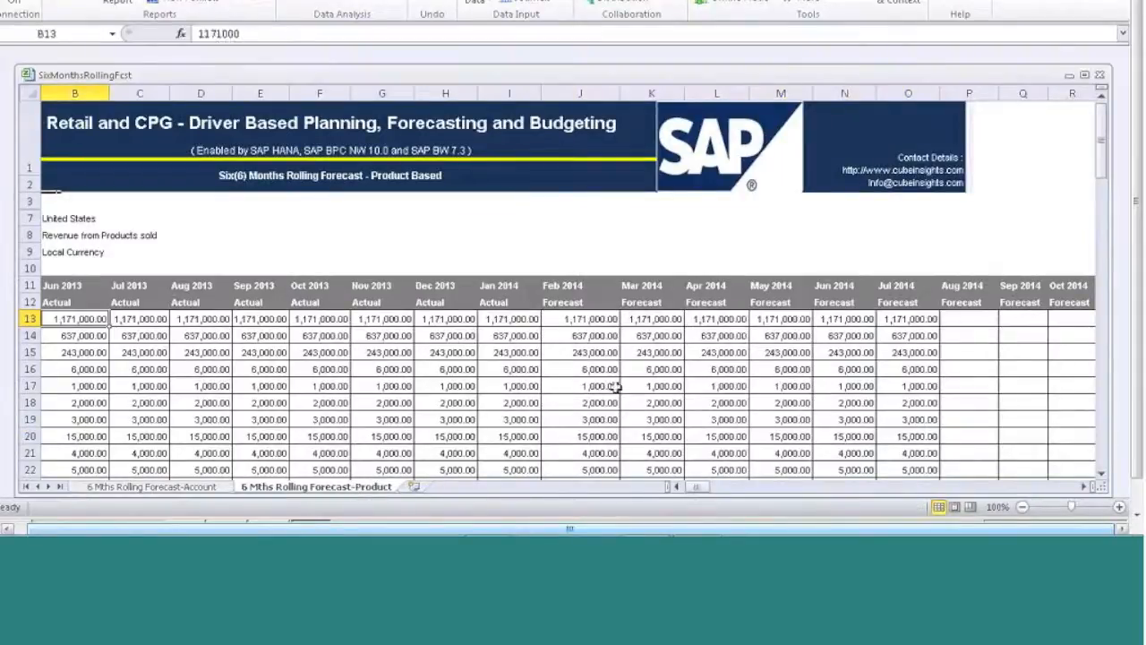
scroll(616, 388, down, 1)
drag(81, 210, 260, 361)
drag(580, 210, 884, 458)
Refresh the product-based sheet, clear its Feb 2014 to Jul 2014 forecast values and save the data to the model
click(258, 4)
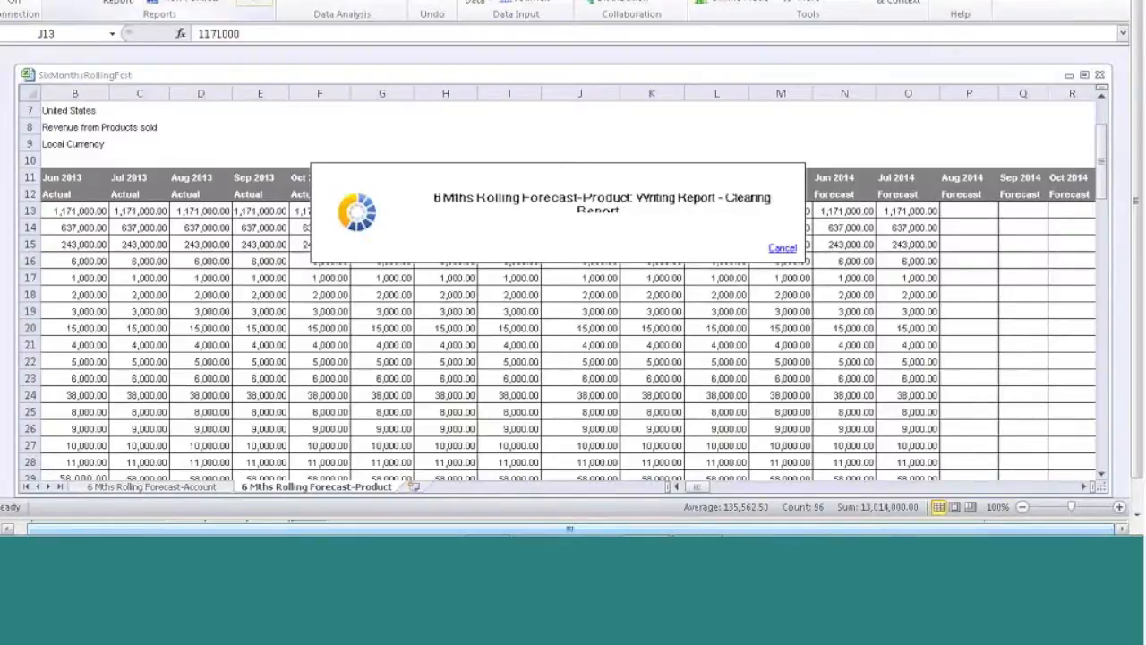
drag(582, 217, 906, 491)
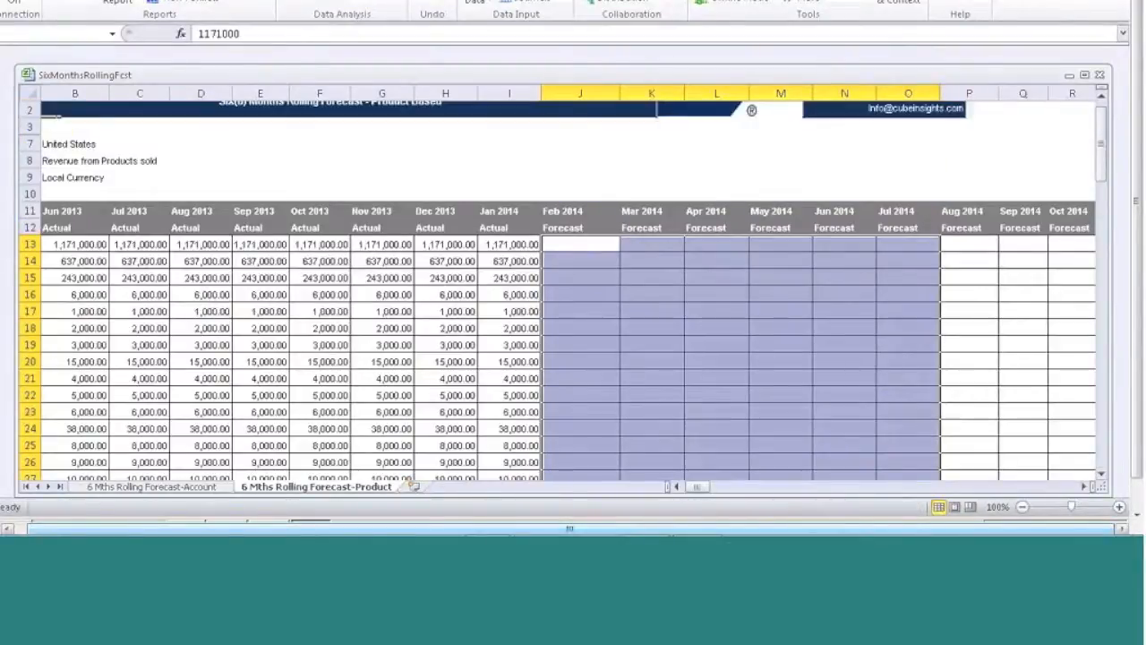
click(476, 5)
click(605, 272)
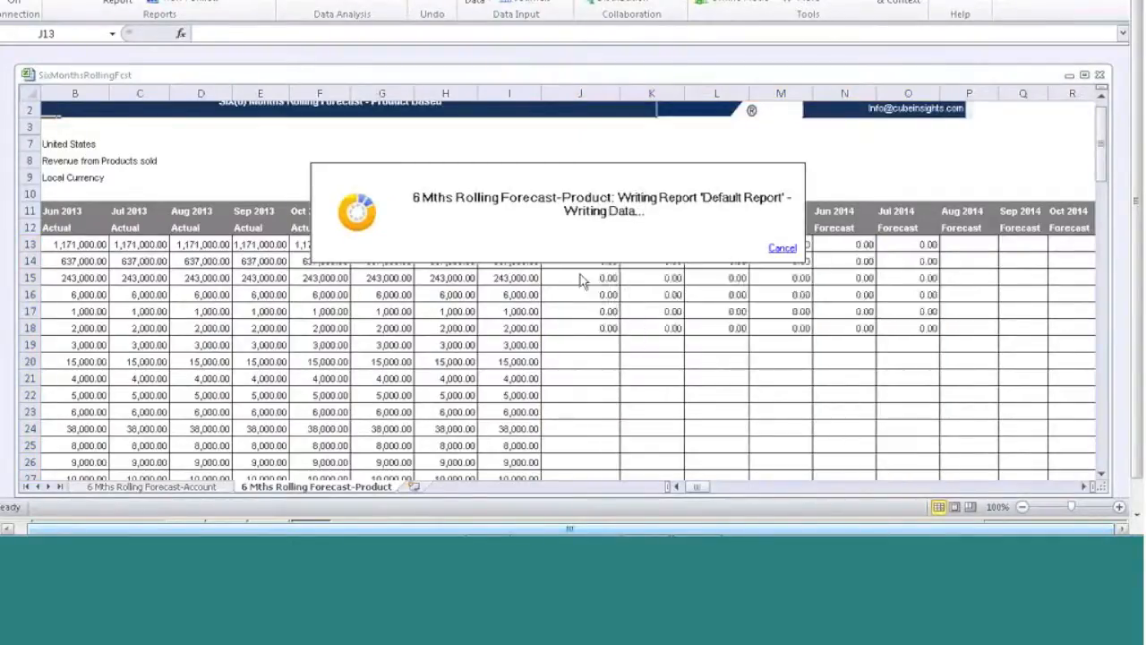
click(709, 326)
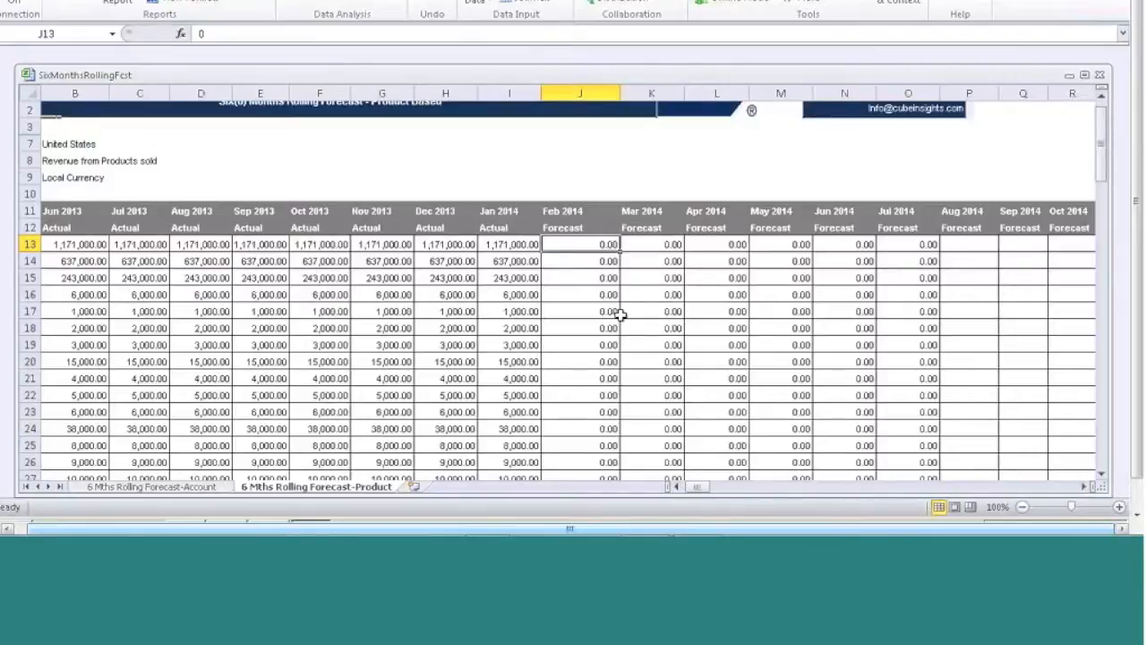
Run the Six Months Rolling Forecast Product package from the ROLLING_FORECAST package group
click(501, 0)
click(203, 7)
click(616, 101)
click(751, 390)
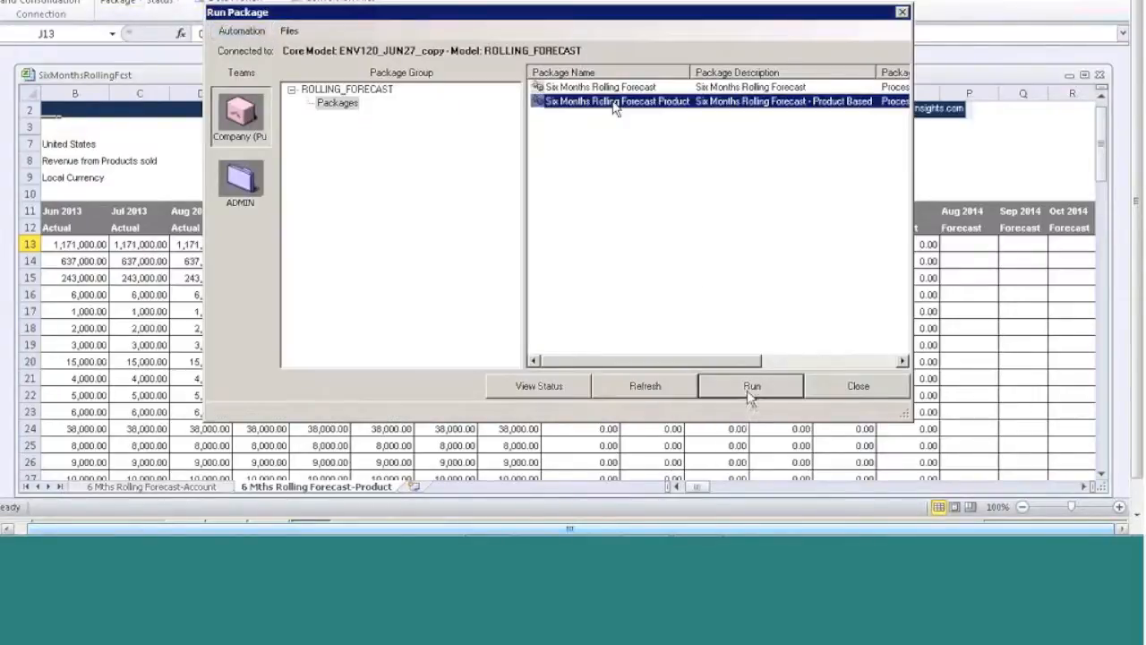
click(609, 444)
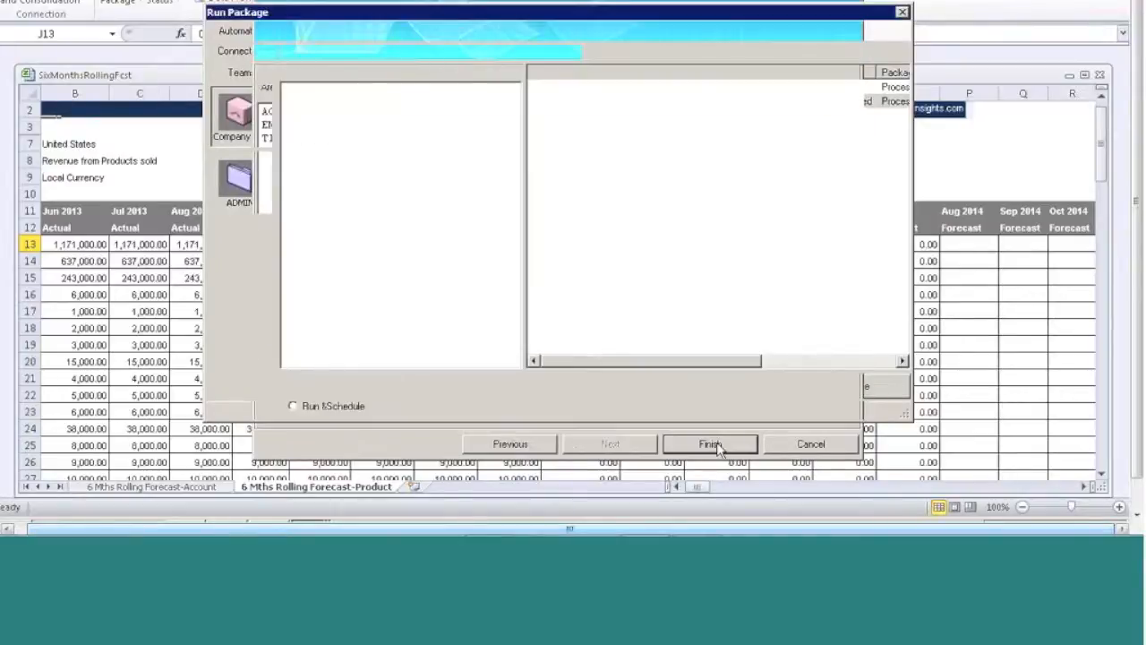
click(710, 444)
key(Return)
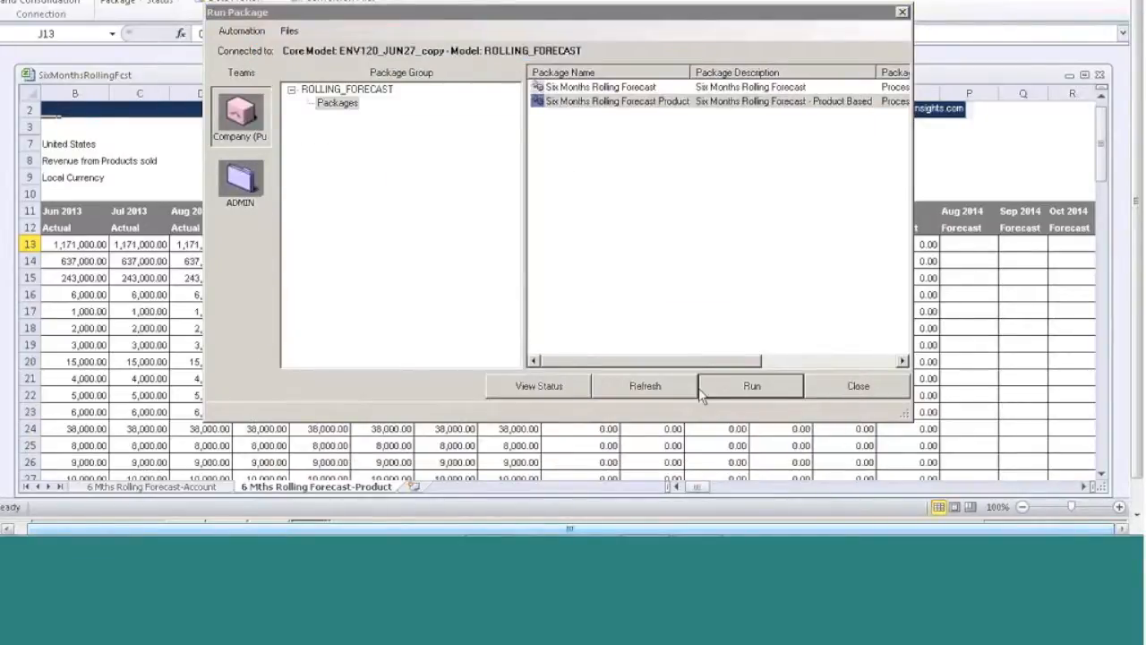
Monitor the product-based package run with automatic status refresh every 5 seconds, check its package log and close the package windows
click(580, 388)
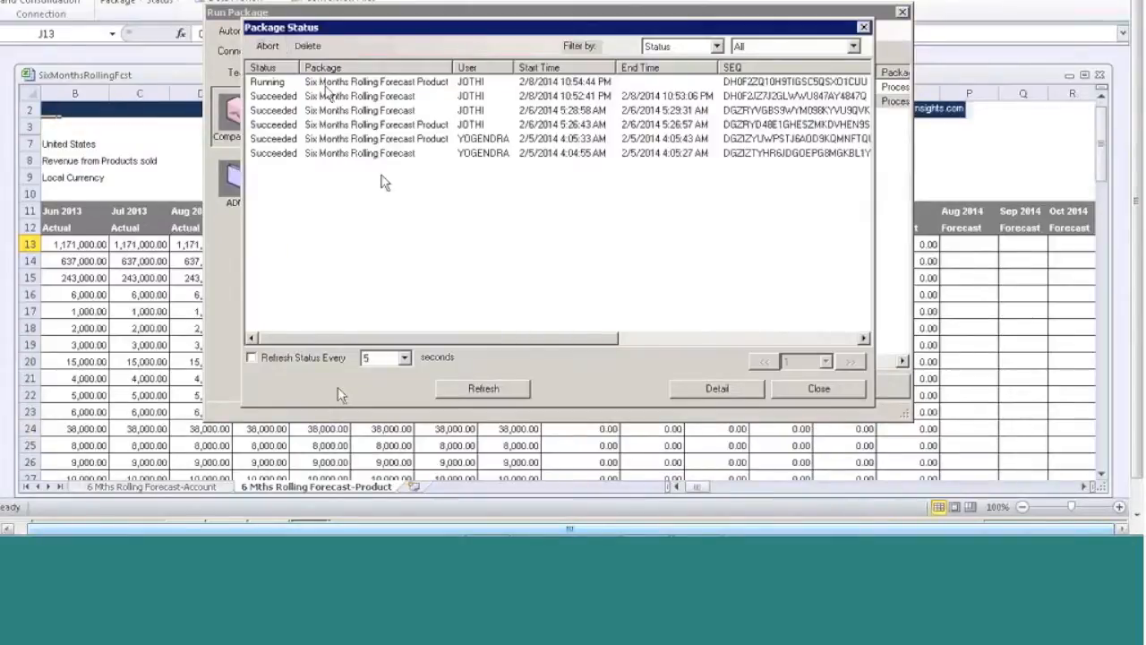
click(700, 390)
click(327, 67)
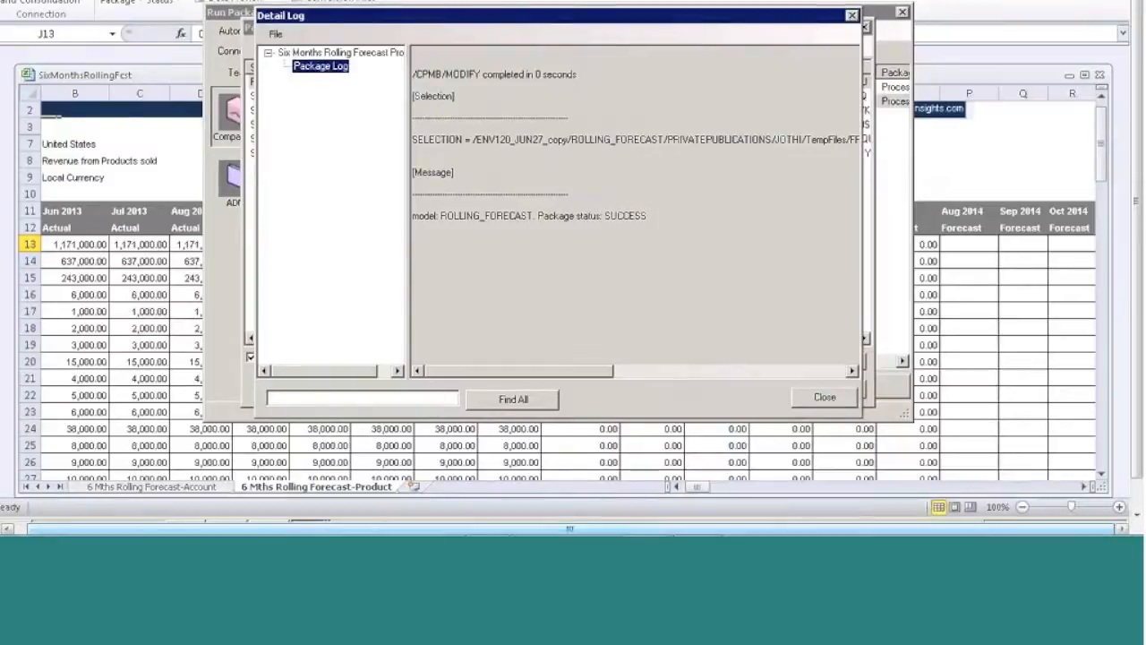
click(825, 397)
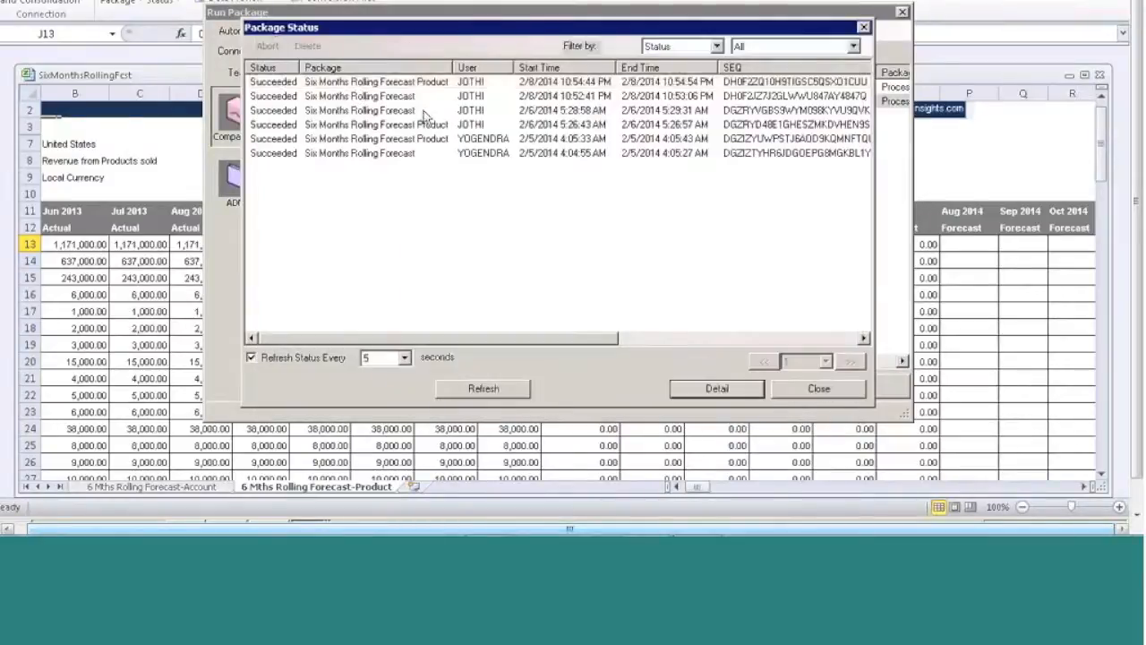
click(424, 83)
click(813, 389)
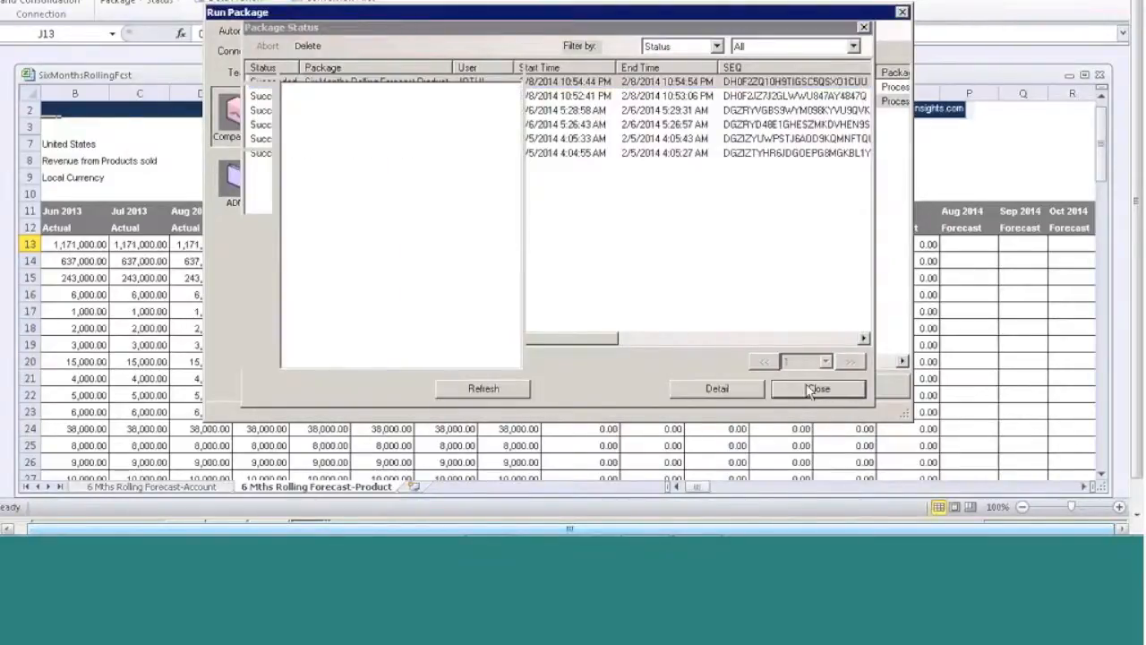
click(859, 387)
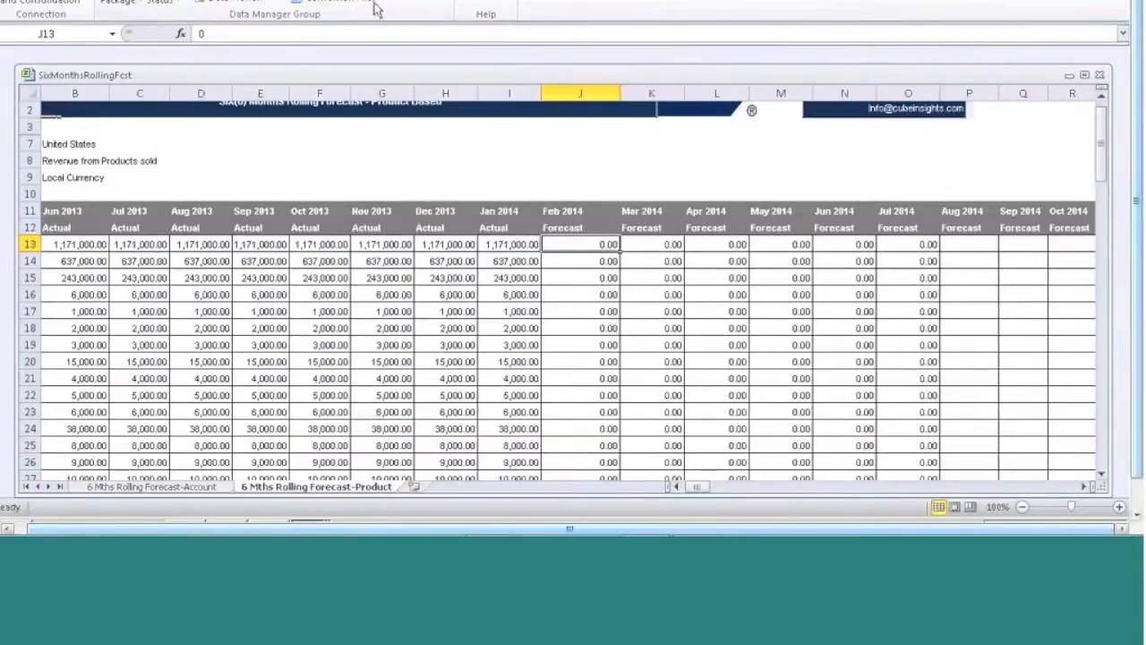
Refresh the product-based sheet and review the recalculated Feb 2014 to Jul 2014 forecast down the product rows
click(428, 0)
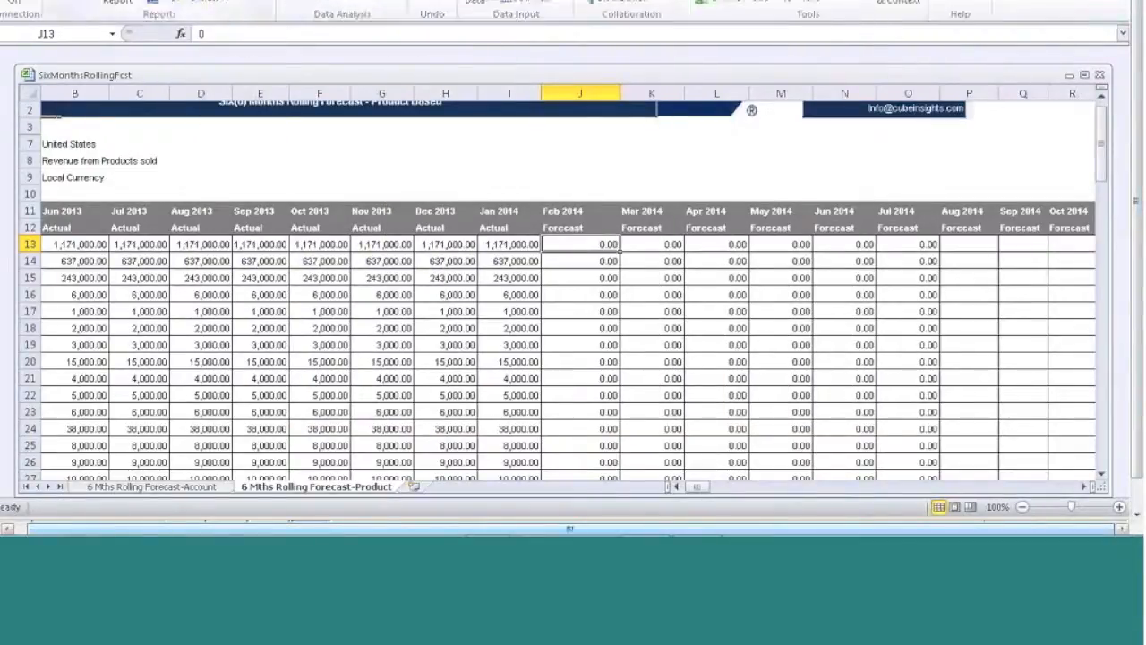
click(255, 1)
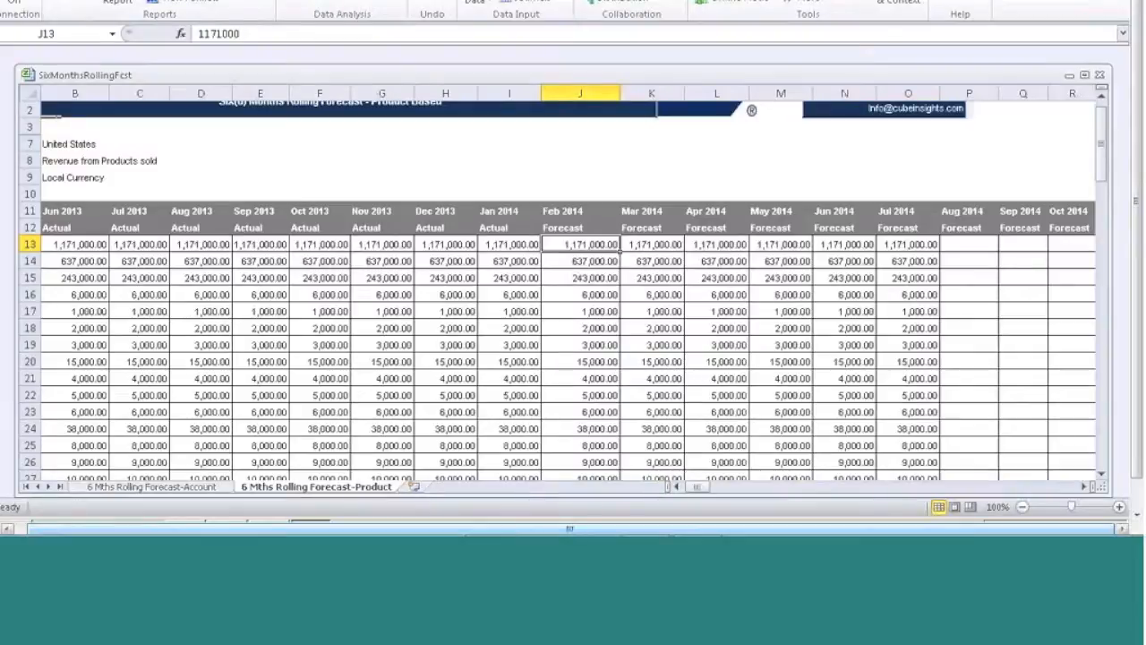
click(671, 327)
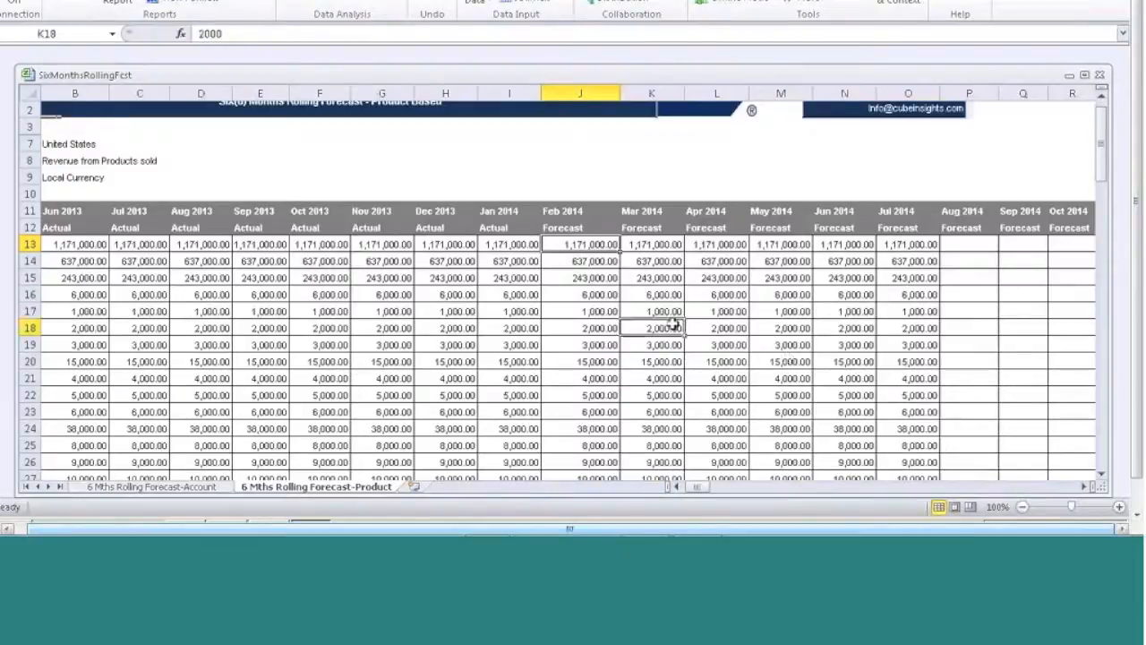
scroll(583, 294, down, 1)
scroll(584, 293, down, 5)
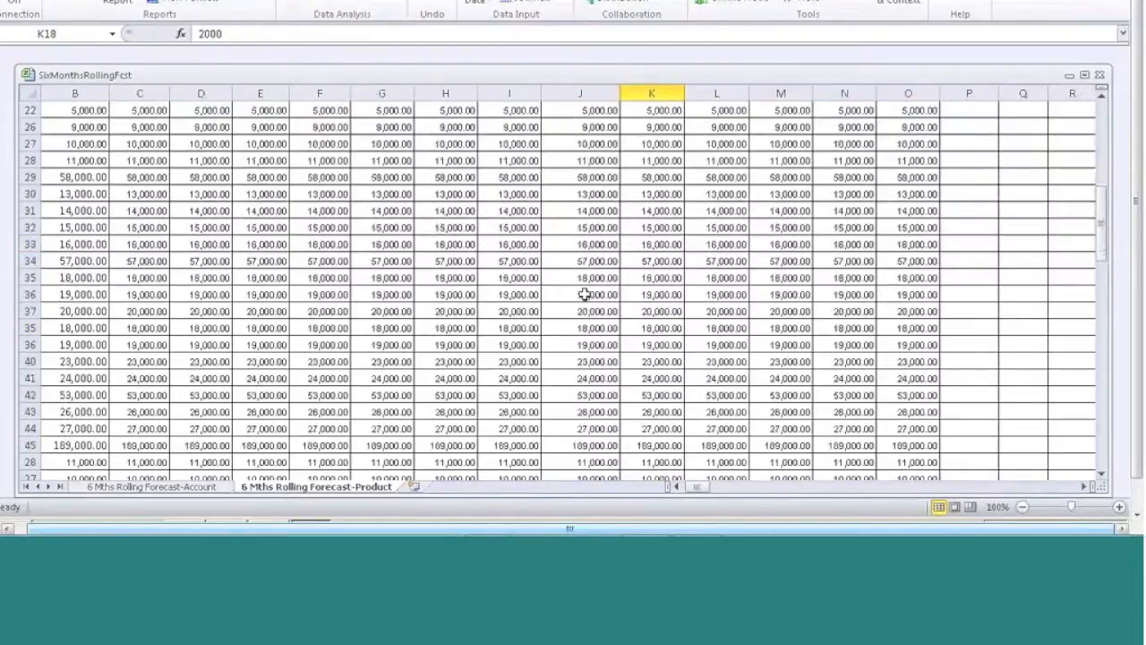
scroll(583, 293, up, 5)
scroll(584, 294, up, 1)
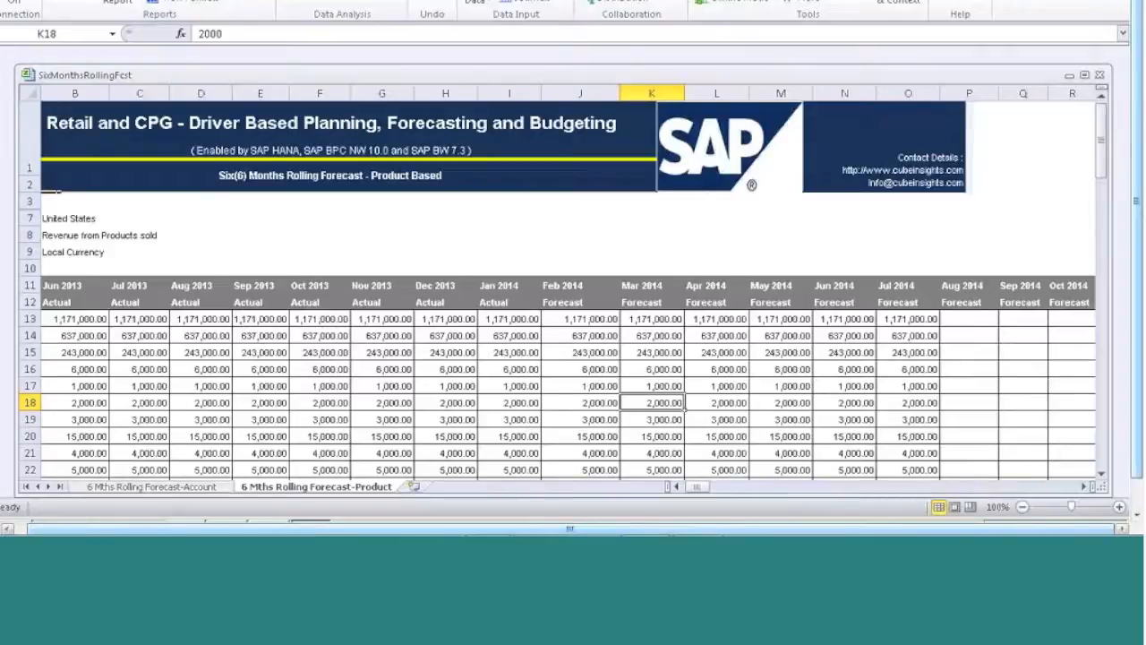
Close the rolling forecast workbook, and mark activity 3.7 Six Mths. Rolling Forecast as complete before leaving its workspace
key(alt+F4)
click(571, 241)
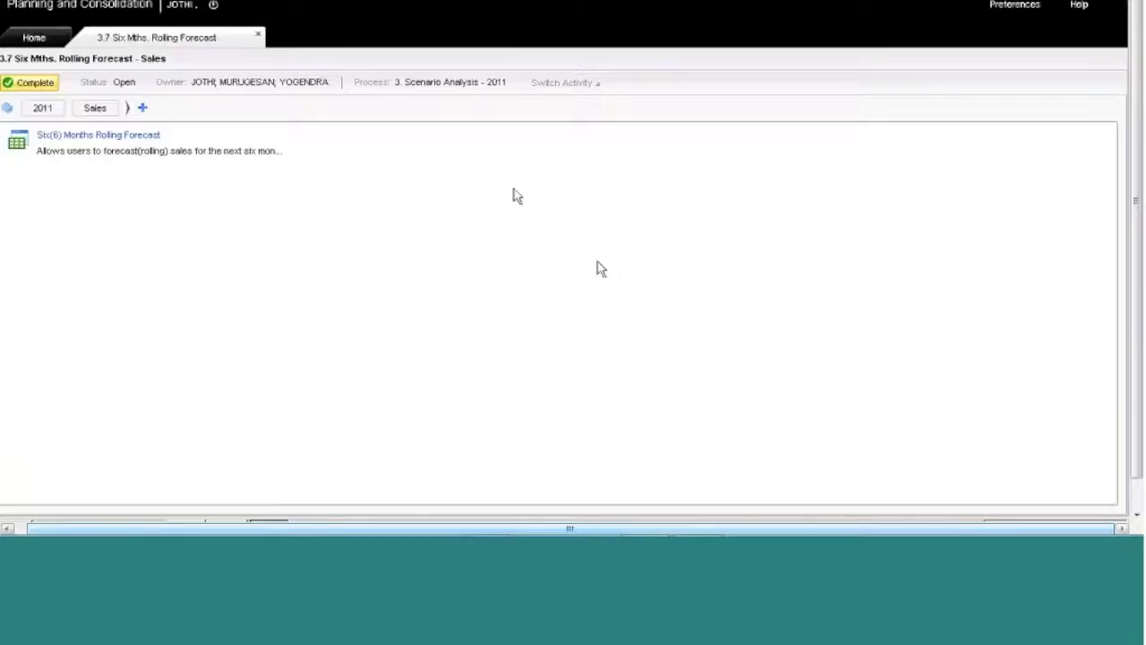
click(29, 82)
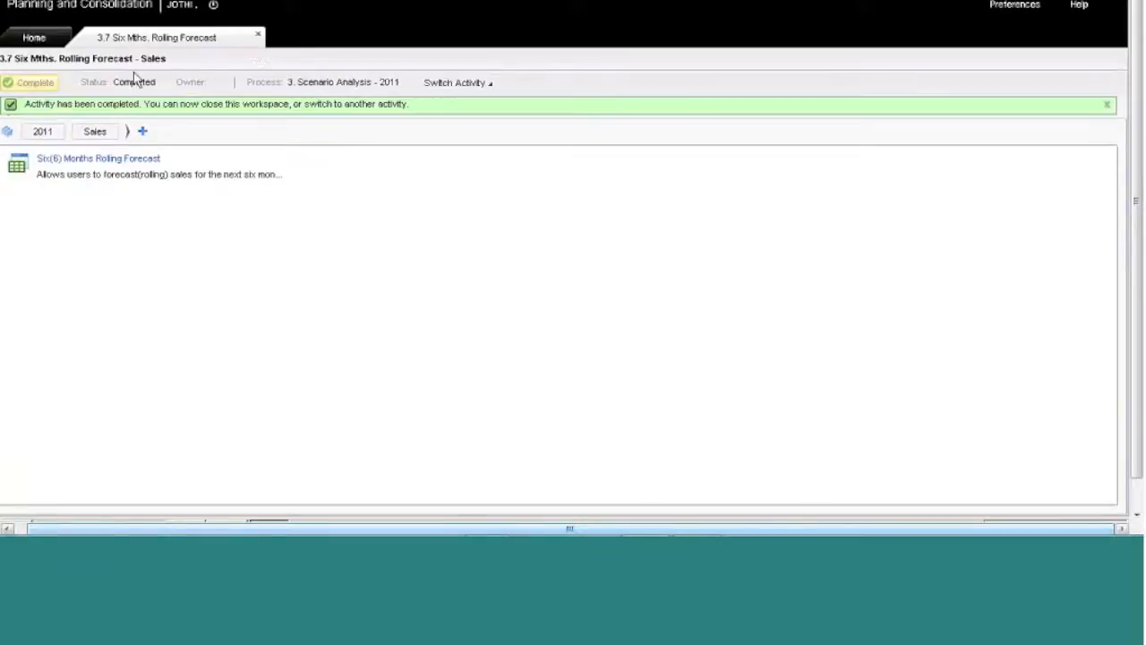
click(258, 34)
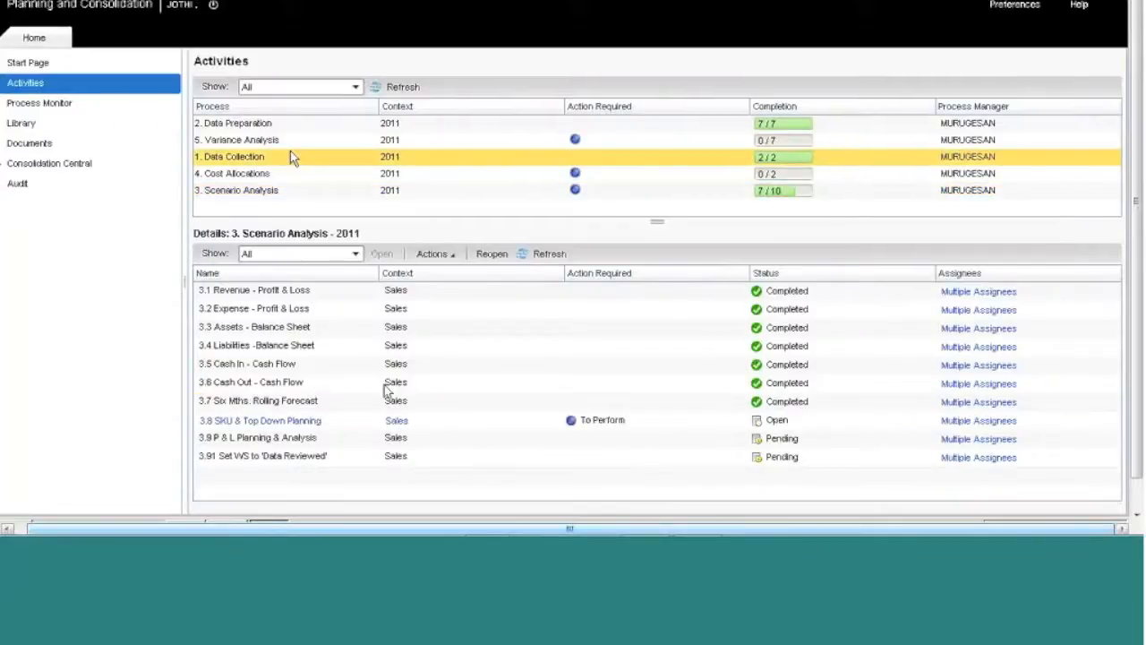
Open the SKU Level & Top Down Planning workbook from activity 3.8, and hide the EPM context and side pane
click(301, 427)
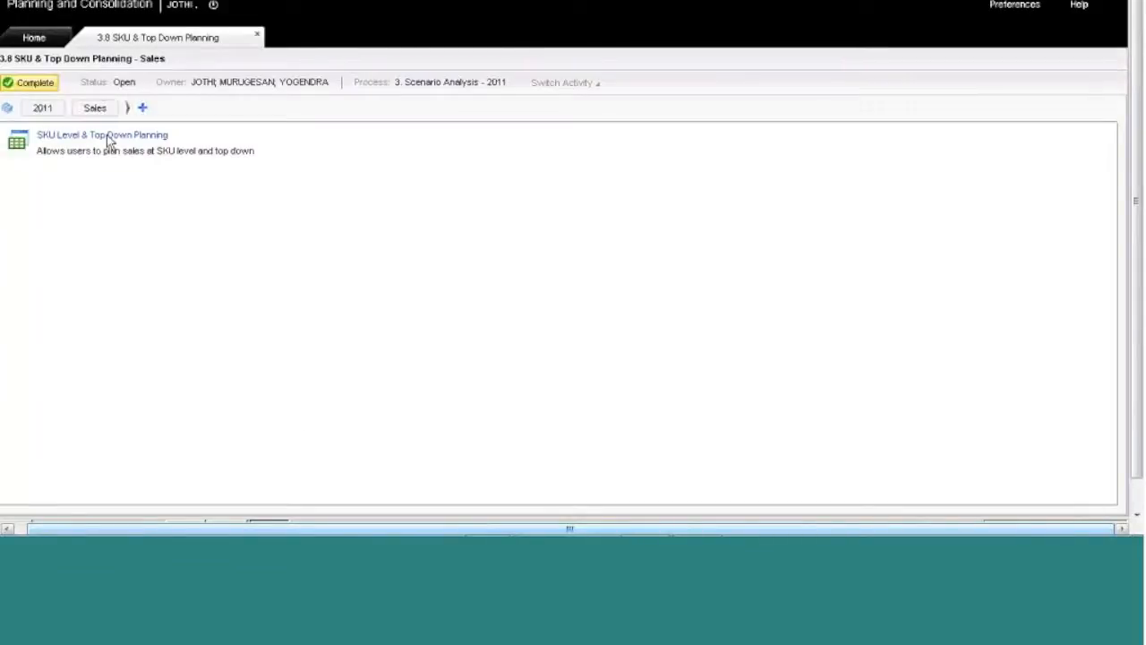
click(108, 139)
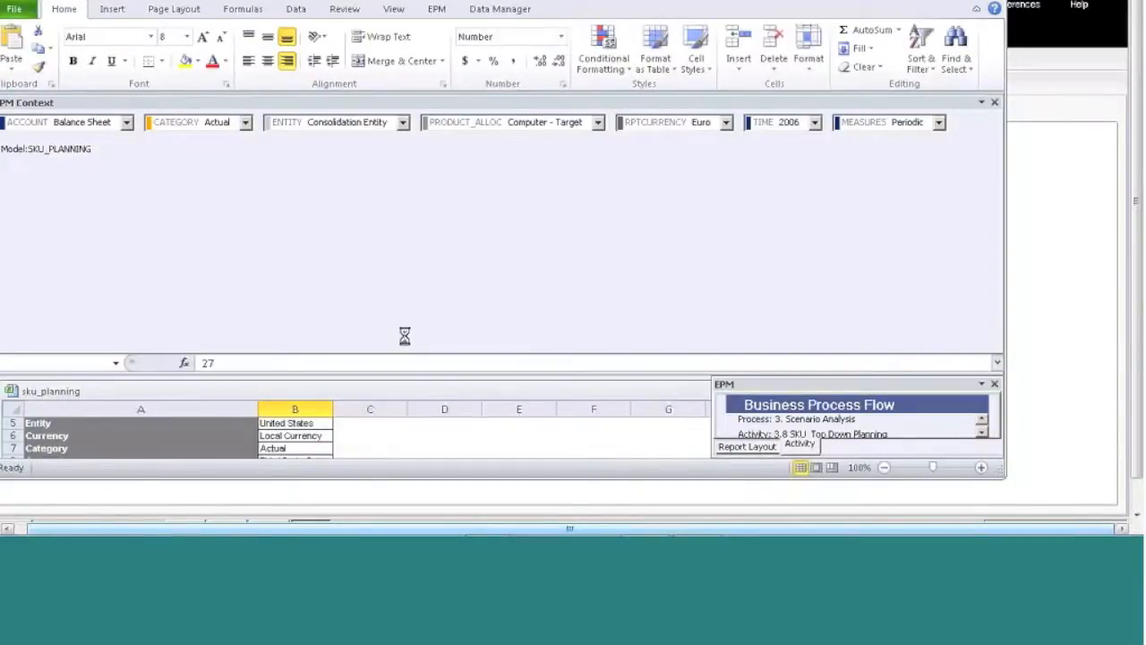
click(965, 1)
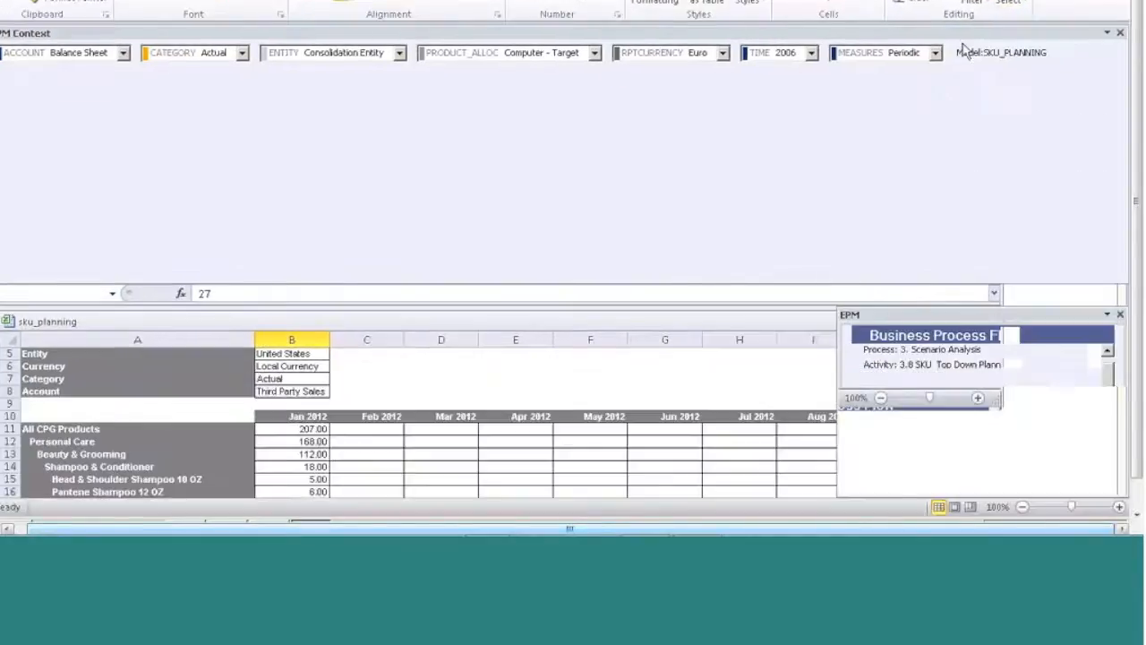
click(483, 1)
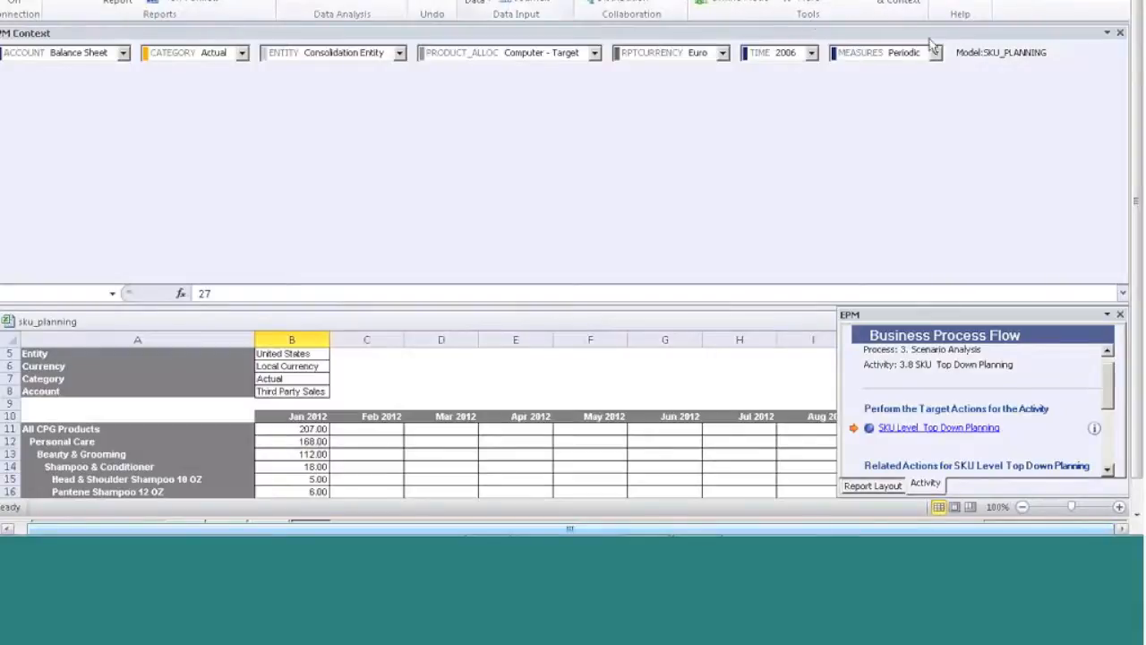
click(898, 1)
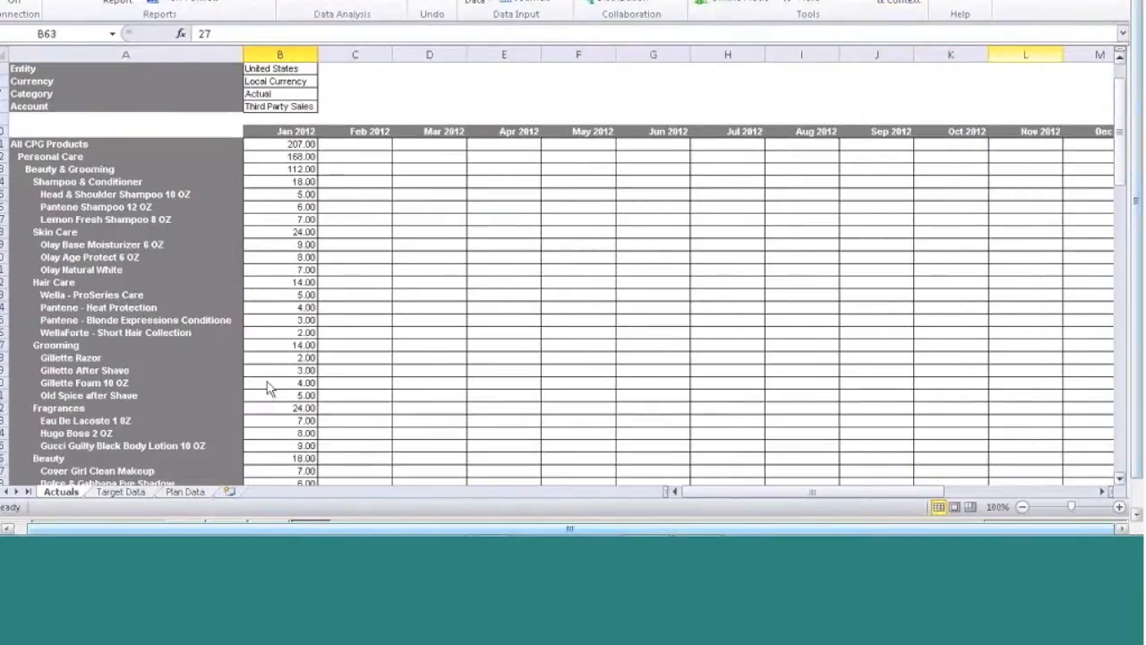
Look through the Target Data and Plan Data sheets of the SKU planning workbook and return to the Actuals sheet
click(131, 498)
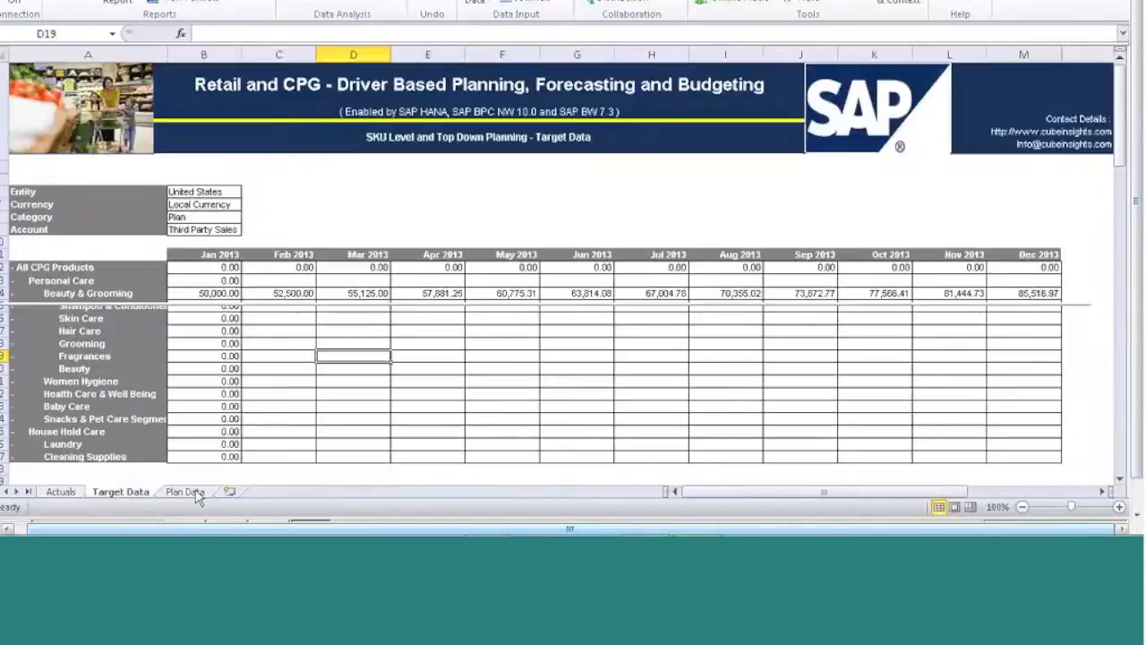
click(184, 493)
click(120, 492)
click(63, 493)
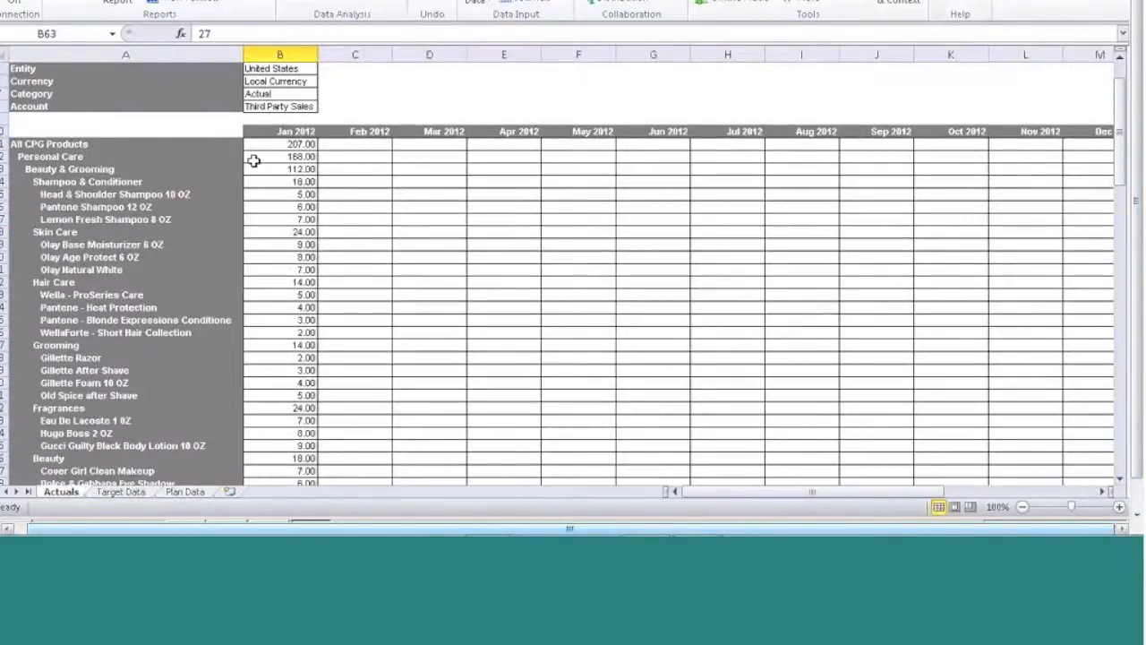
Refresh the Actuals sheet and review the Jan, Mar and Jul 2012 third party sales columns for All CPG Products
drag(1121, 126, 1134, 81)
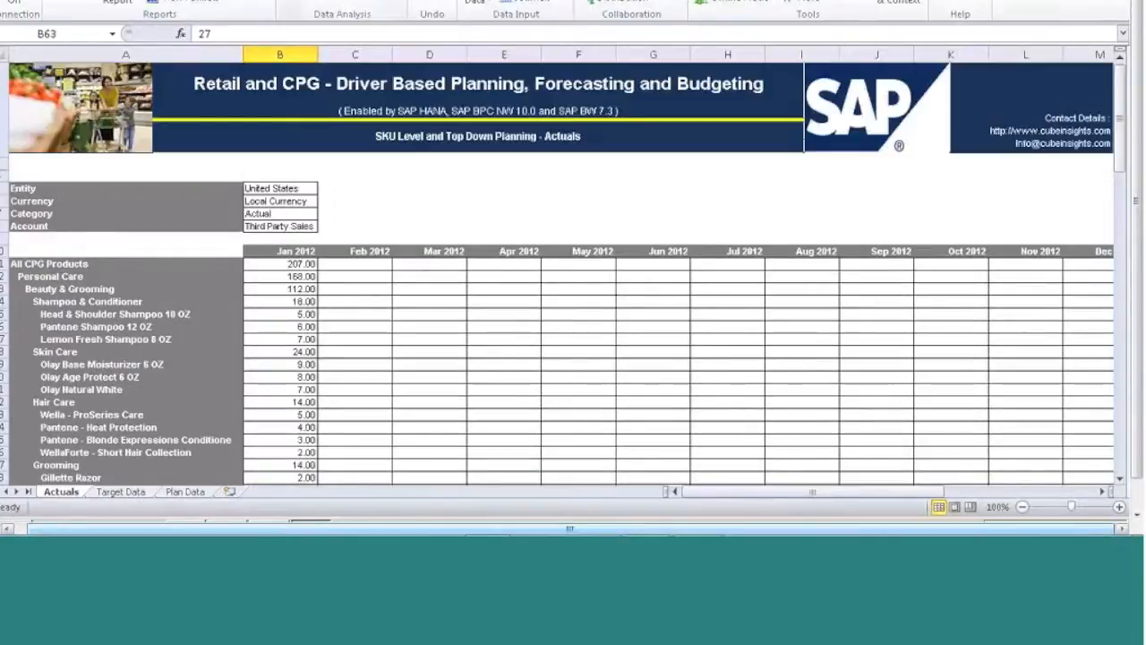
click(256, 2)
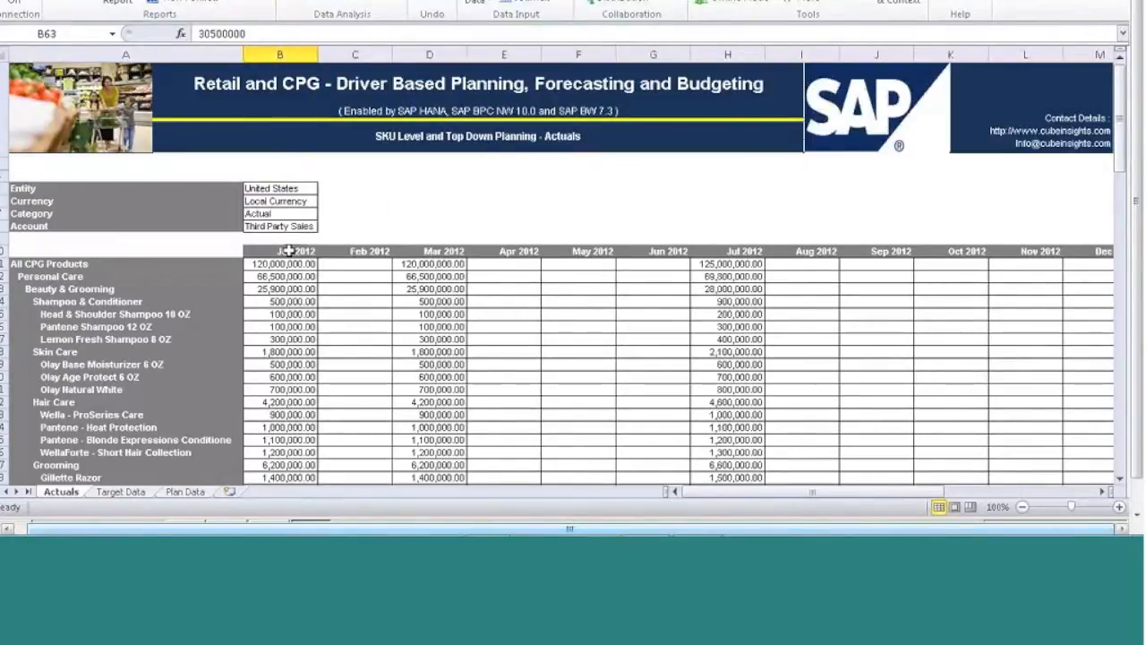
click(447, 251)
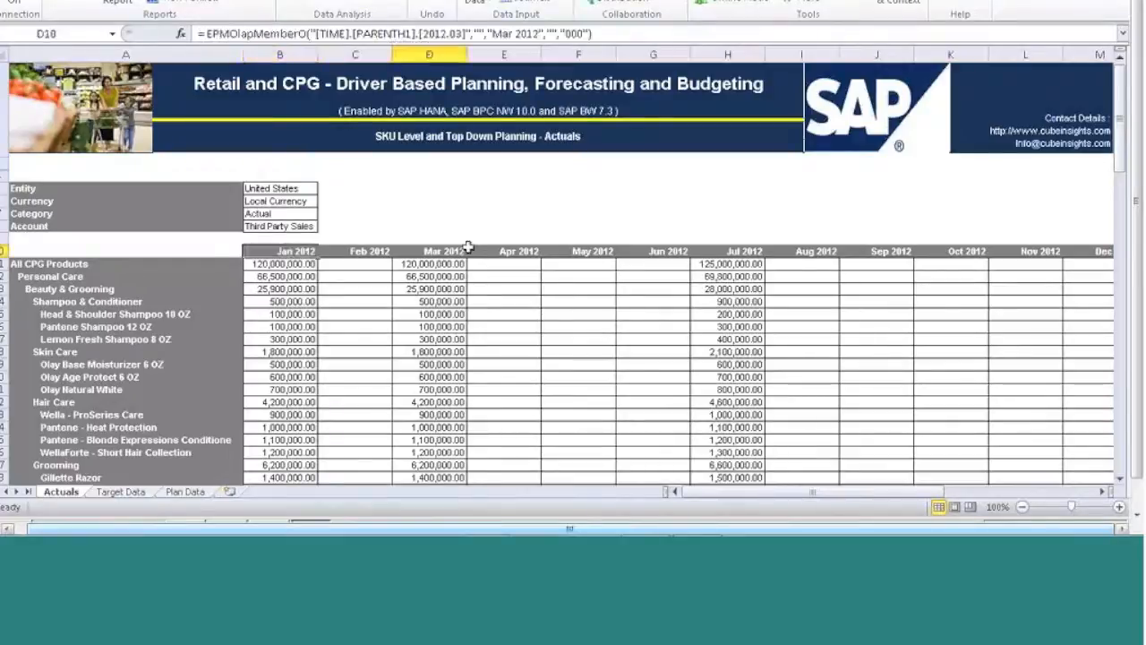
click(730, 252)
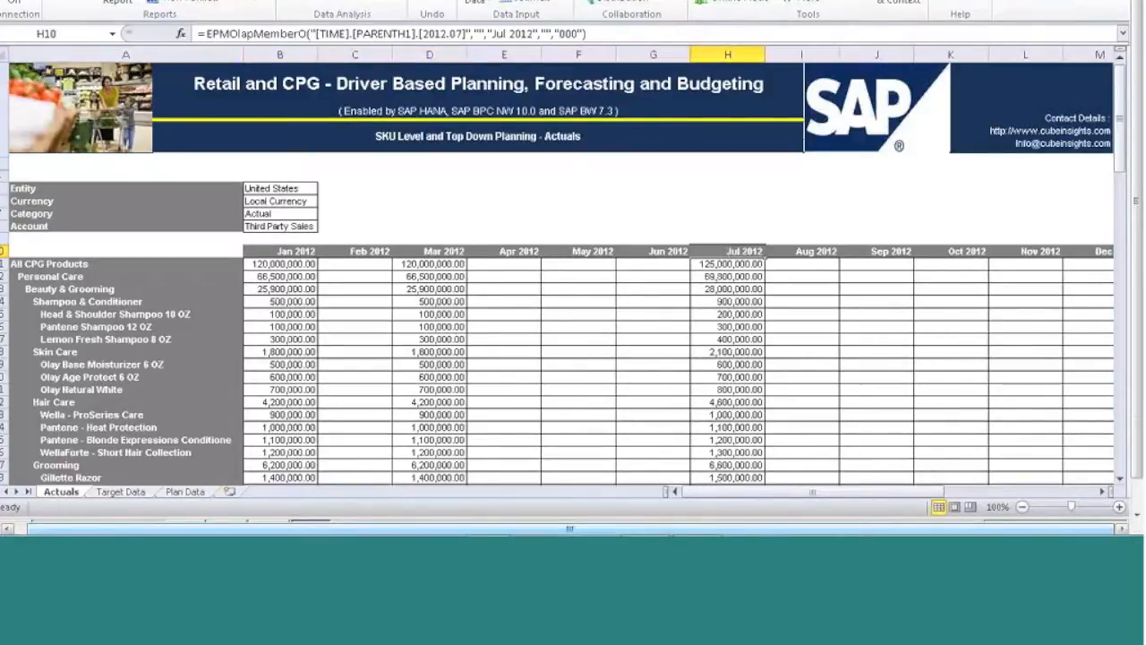
click(79, 266)
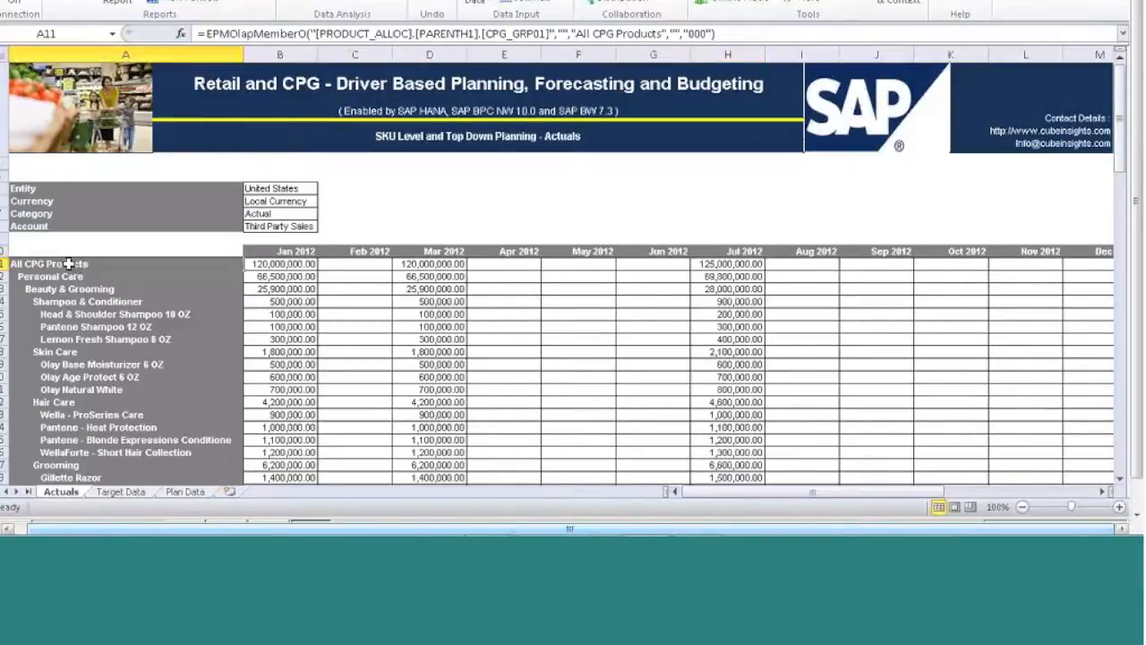
Look over the product hierarchy down to Beauty & Grooming on the Actuals sheet, and refresh the Target Data sheet
click(110, 279)
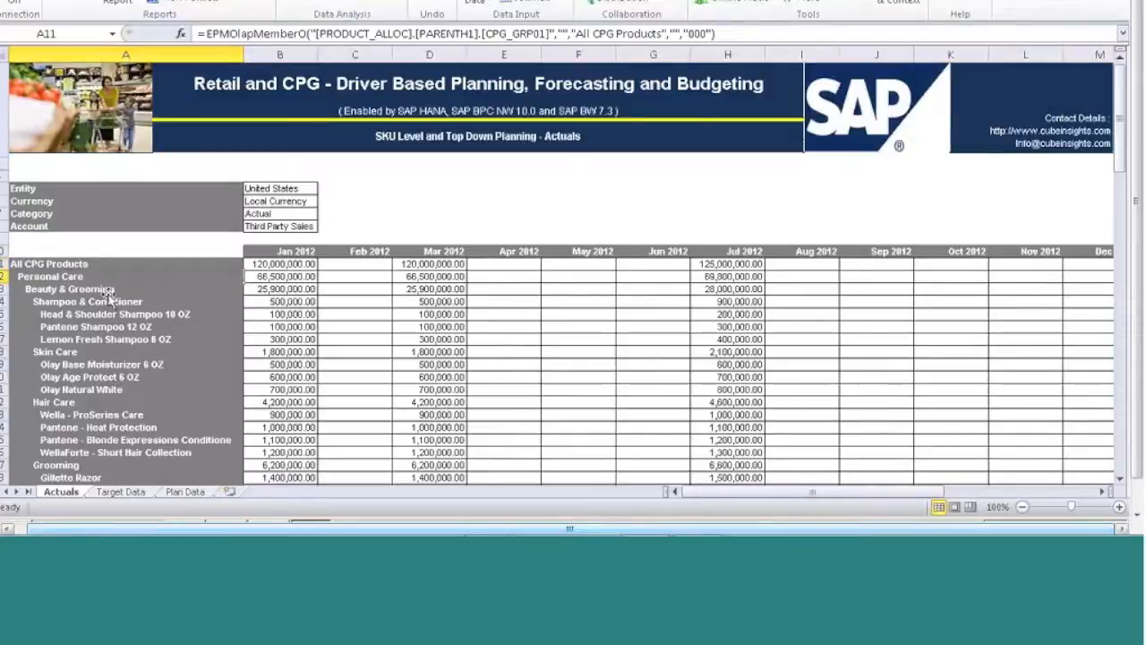
click(112, 290)
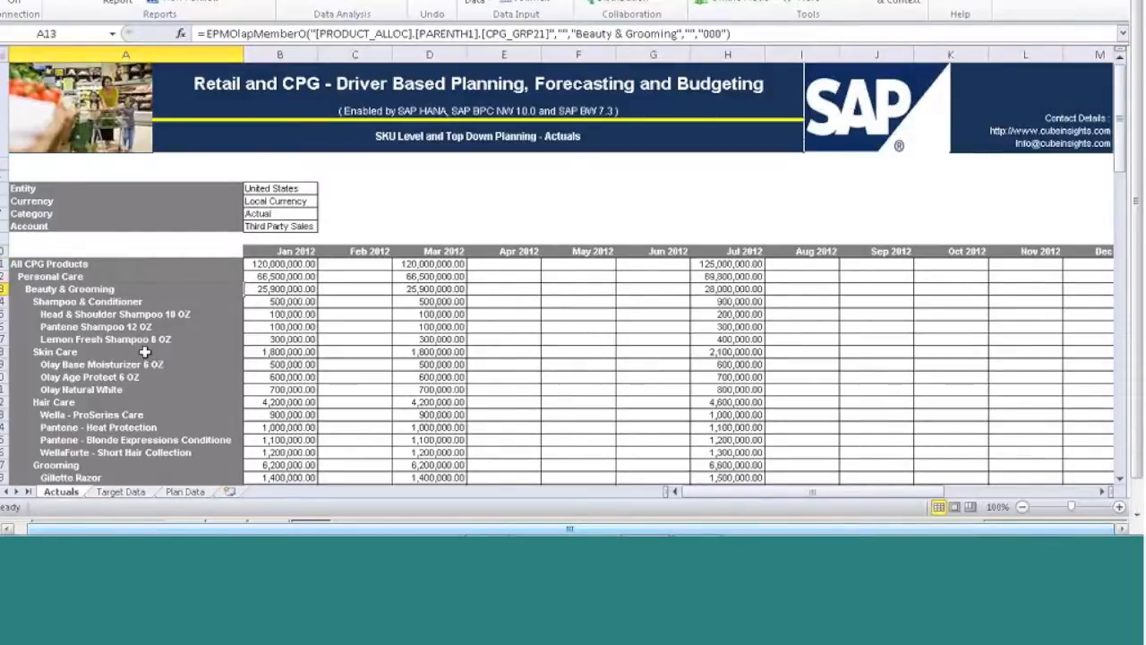
click(121, 491)
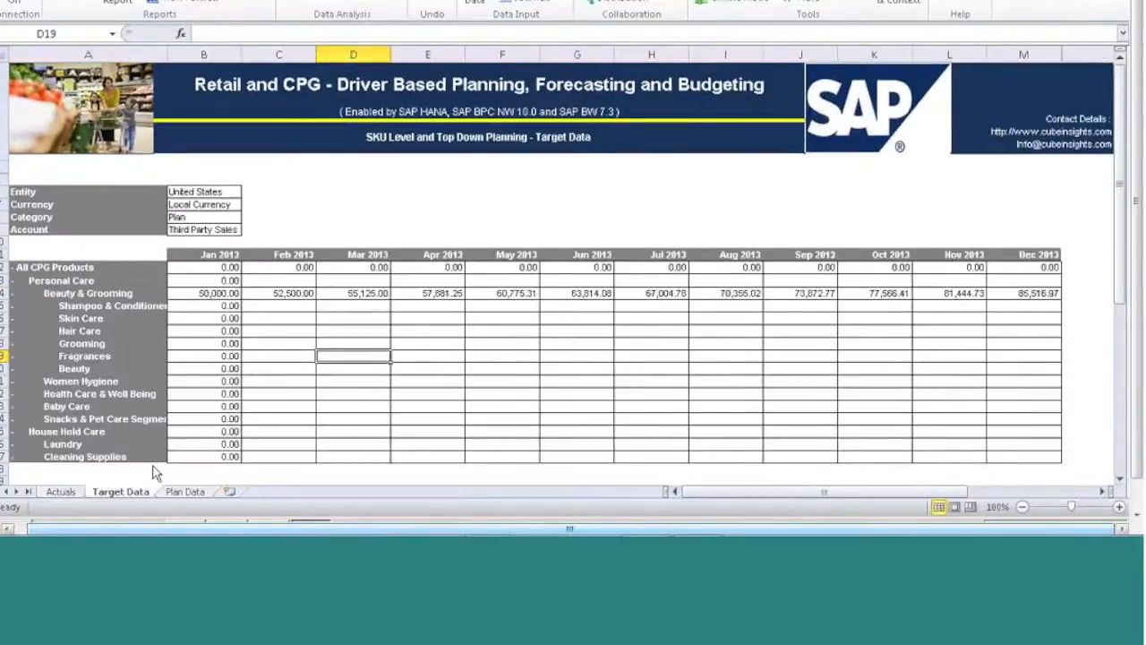
click(256, 2)
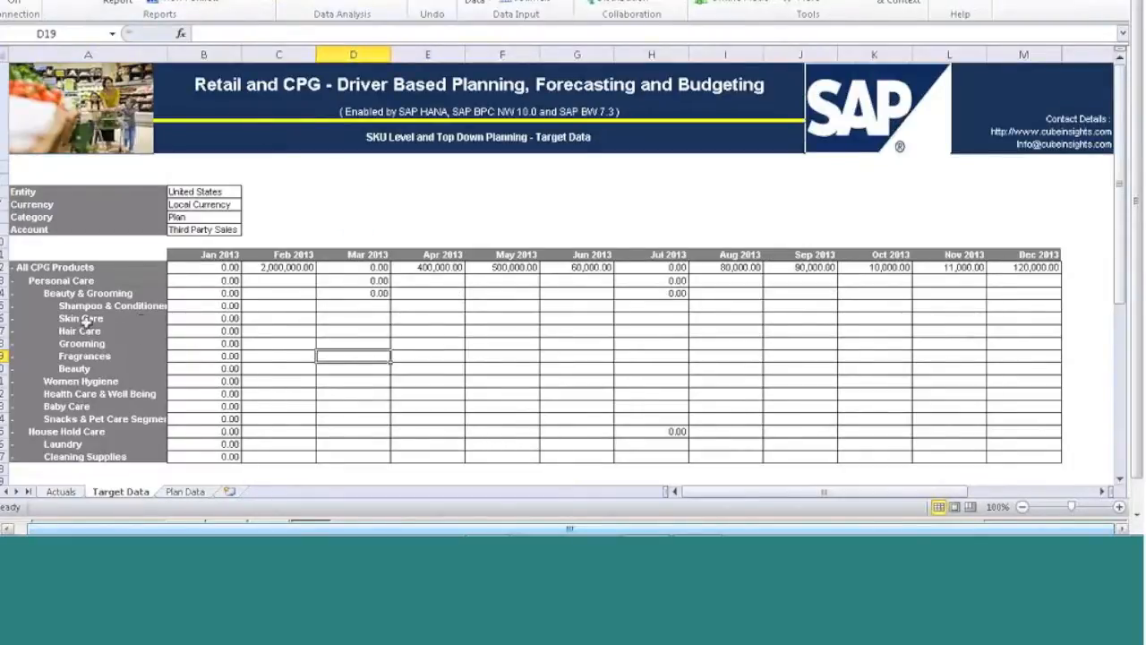
Review the All CPG Products and Beauty & Grooming rows on the Actuals sheet, and open the Plan Data sheet by way of Target Data
click(65, 492)
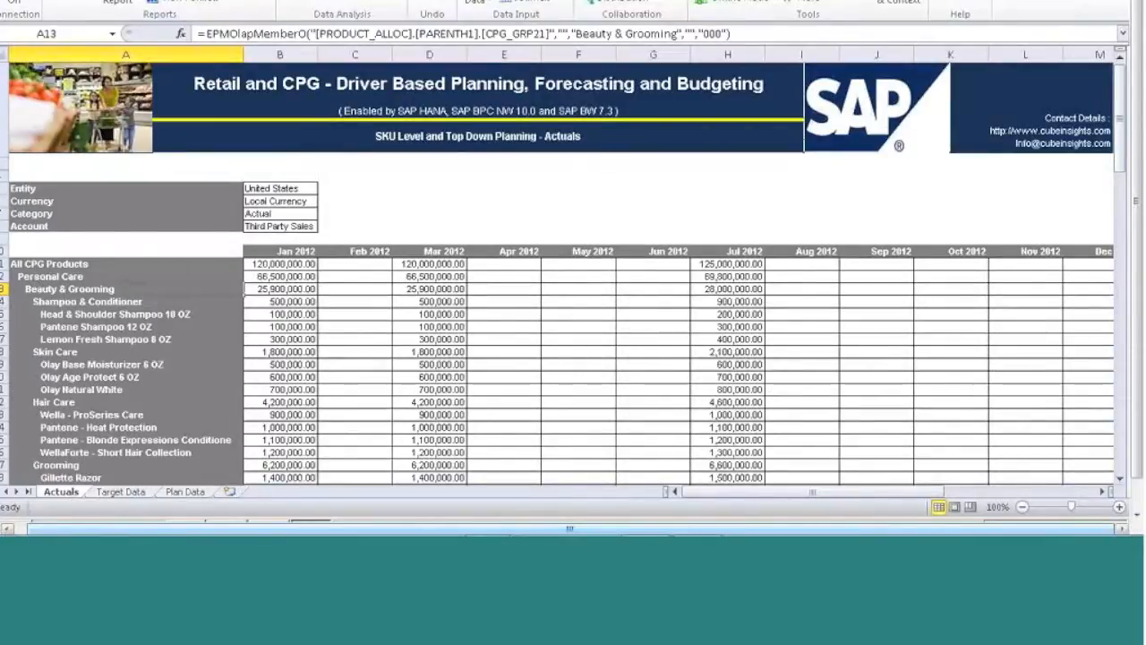
click(103, 263)
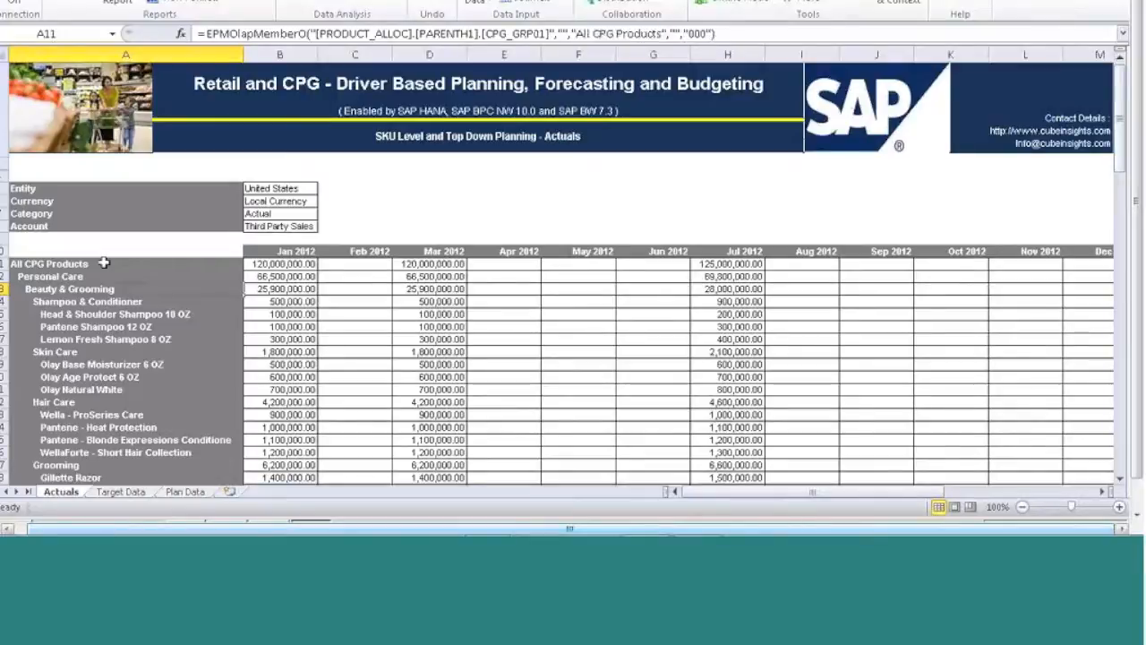
click(116, 290)
click(125, 493)
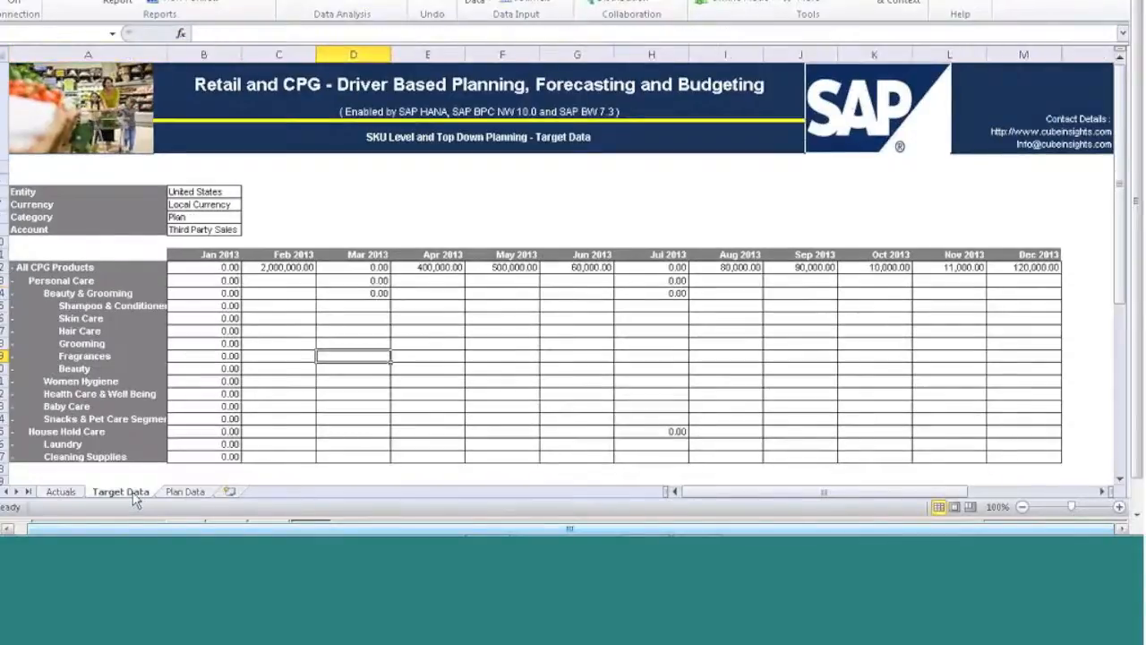
click(185, 493)
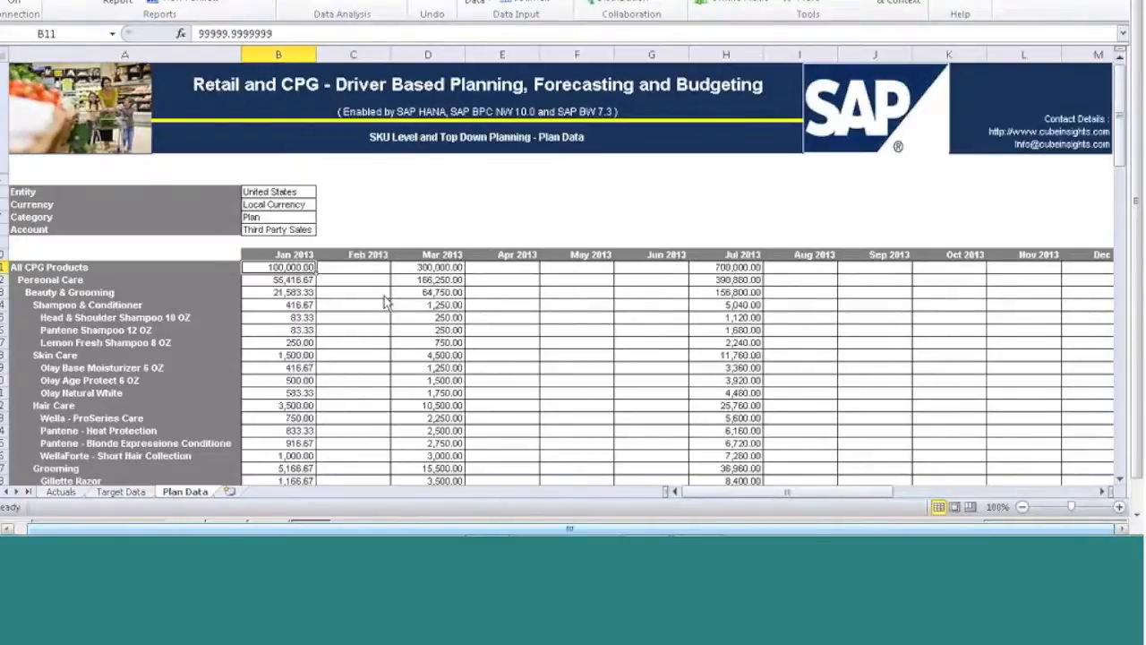
drag(280, 266, 609, 331)
drag(734, 422, 763, 507)
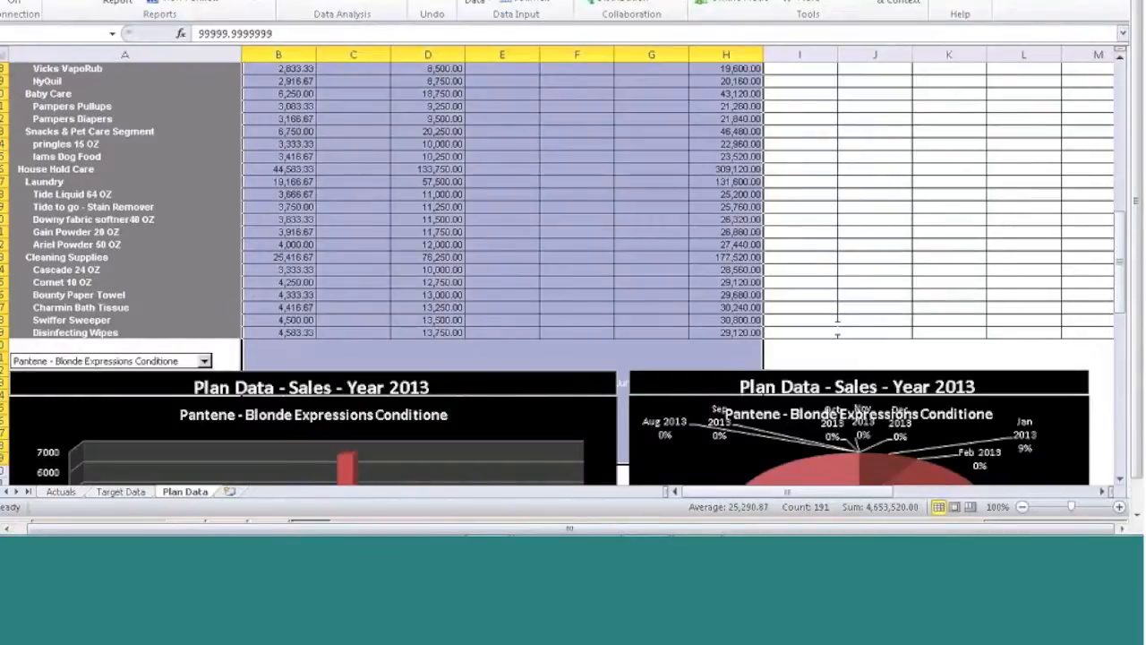
key(Up)
key(Up)
key(Up)
click(650, 395)
drag(283, 107, 752, 408)
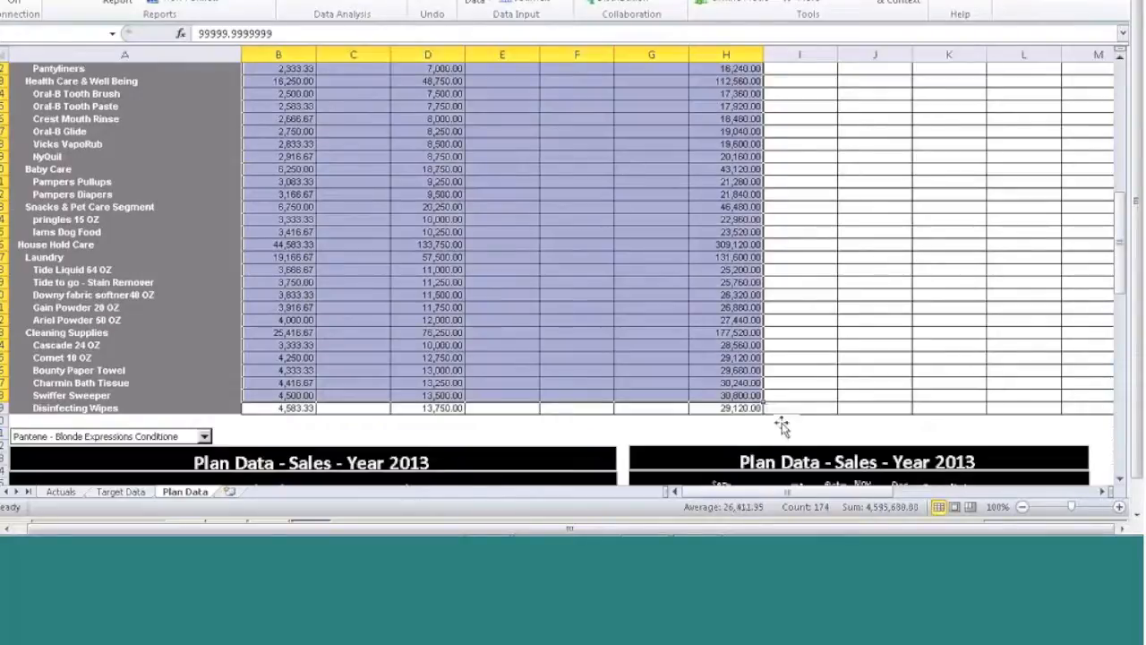
key(ctrl+Down)
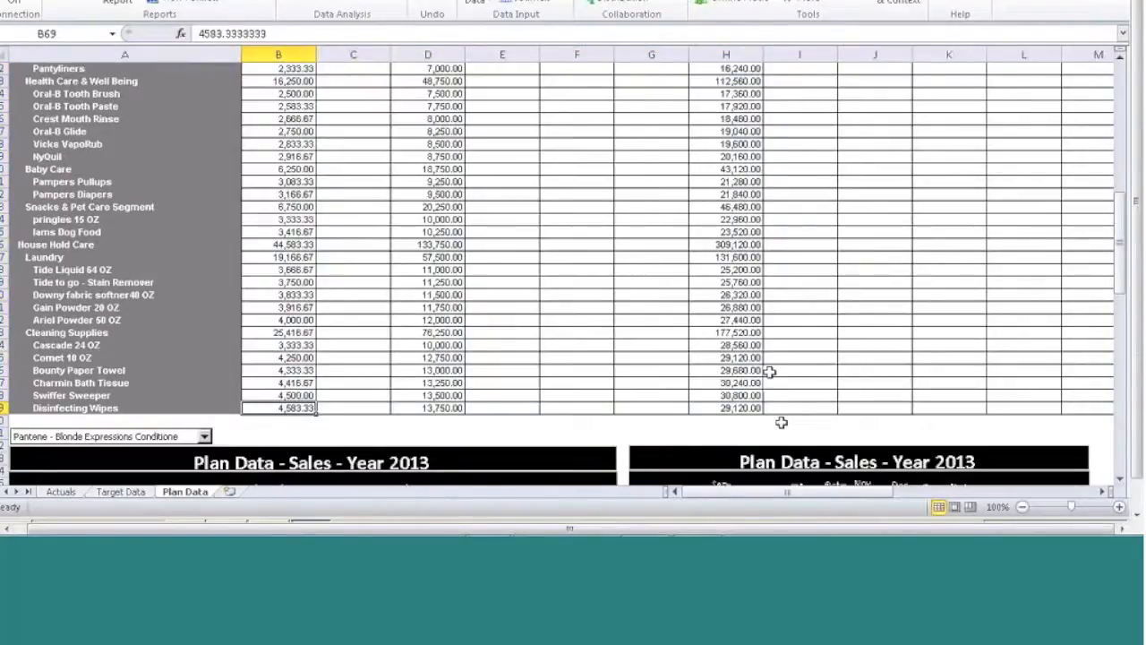
scroll(770, 371, up, 13)
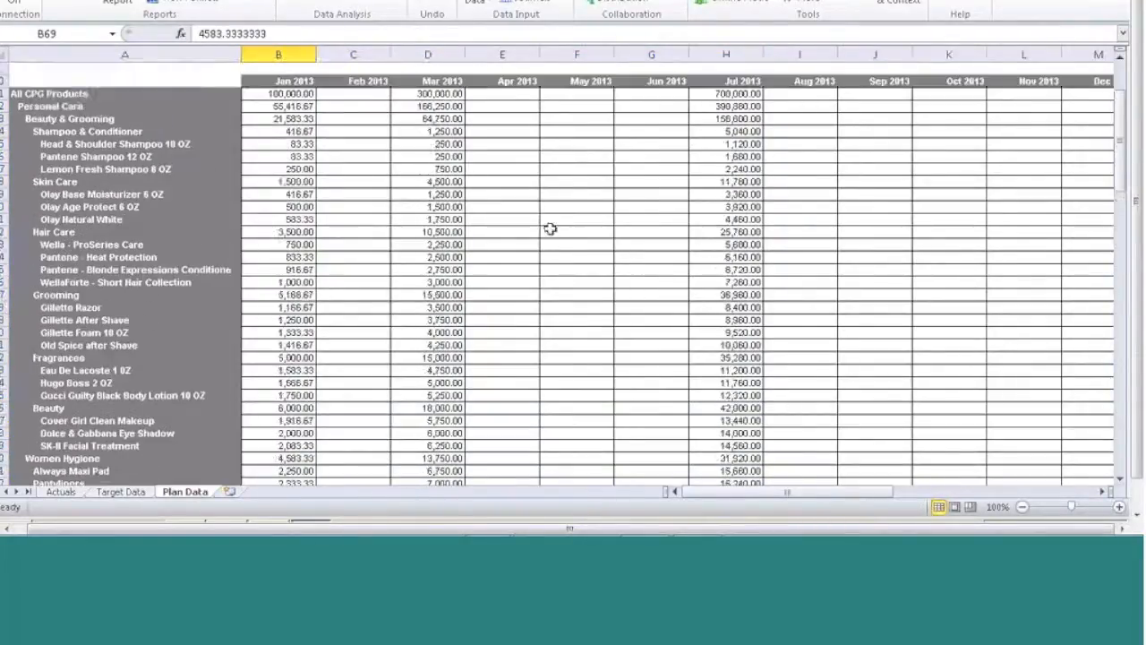
scroll(550, 230, up, 5)
ctrl+click(275, 268)
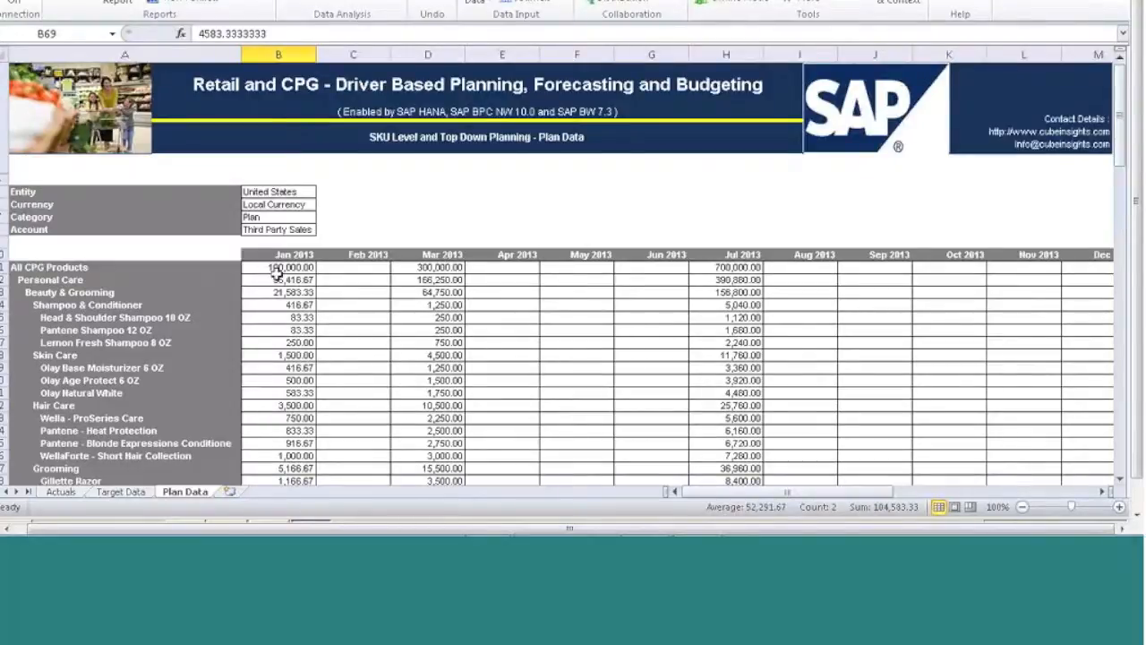
key(ctrl+Right)
key(ctrl+Right)
key(ctrl+Right)
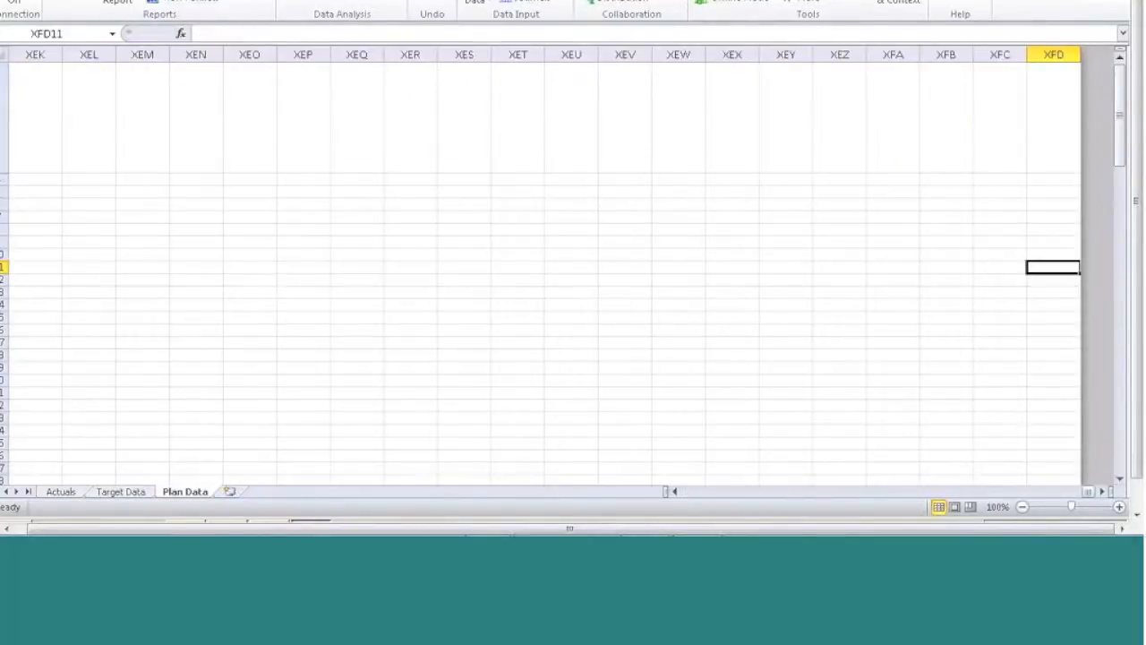
drag(1118, 66, 1117, 65)
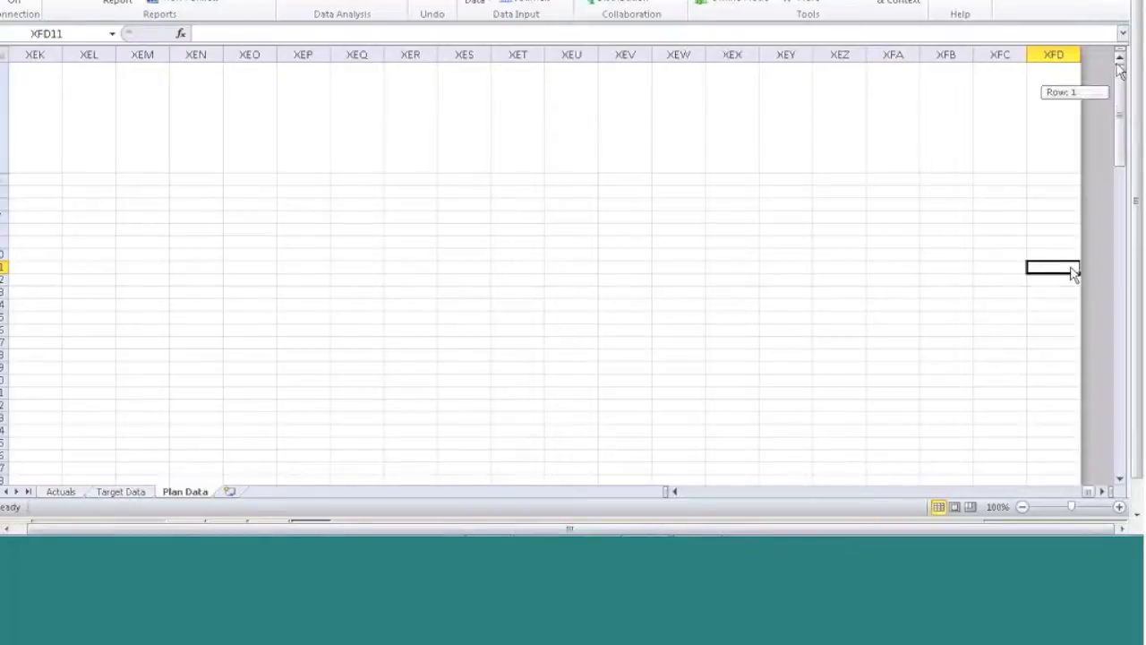
mouse_move(552, 533)
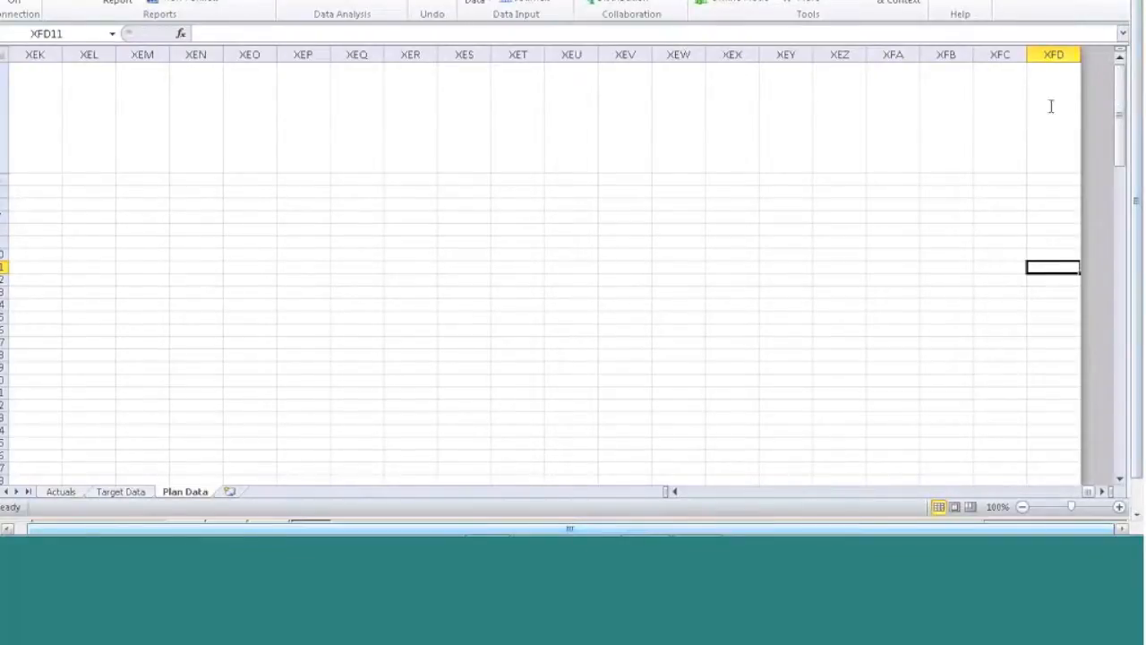
drag(1000, 69, 1000, 166)
mouse_move(358, 497)
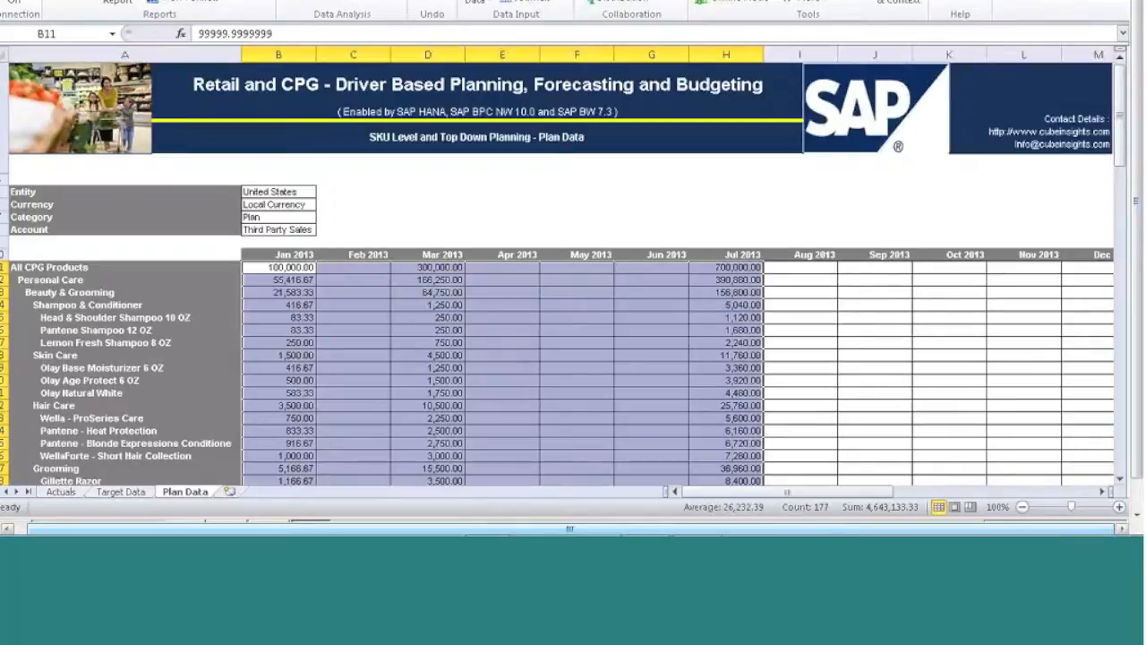
Clear the Jan to Jul 2013 plan values for every row from All CPG Products down to Disinfecting Wipes on the Plan Data sheet
click(366, 293)
drag(303, 268, 503, 267)
key(shift+Right)
key(shift+Right)
key(shift+Right)
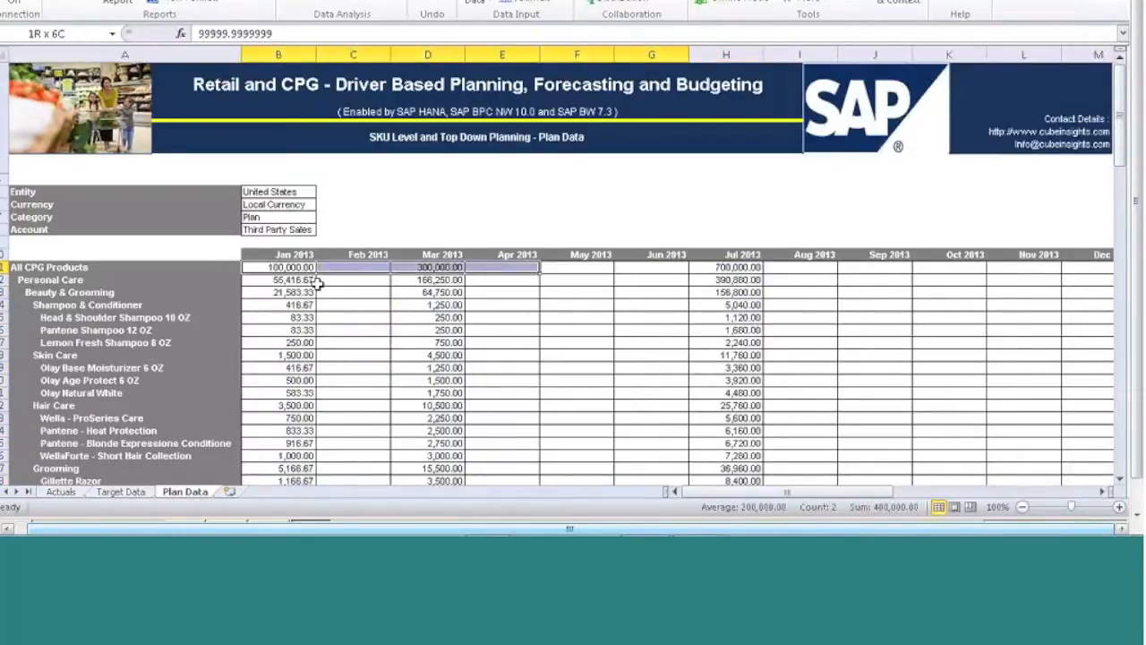
key(shift+Down)
key(shift+Down)
key(shift+Down)
key(shift+Down)
key(shift+Down)
key(shift+Down)
key(shift+Down)
key(shift+Down)
key(shift+Down)
key(shift+Down)
key(shift+Down)
key(shift+Down)
key(shift+Down)
key(shift+Down)
key(shift+Down)
key(shift+Down)
key(shift+Down)
key(shift+Down)
key(shift+Down)
key(shift+Down)
key(shift+Down)
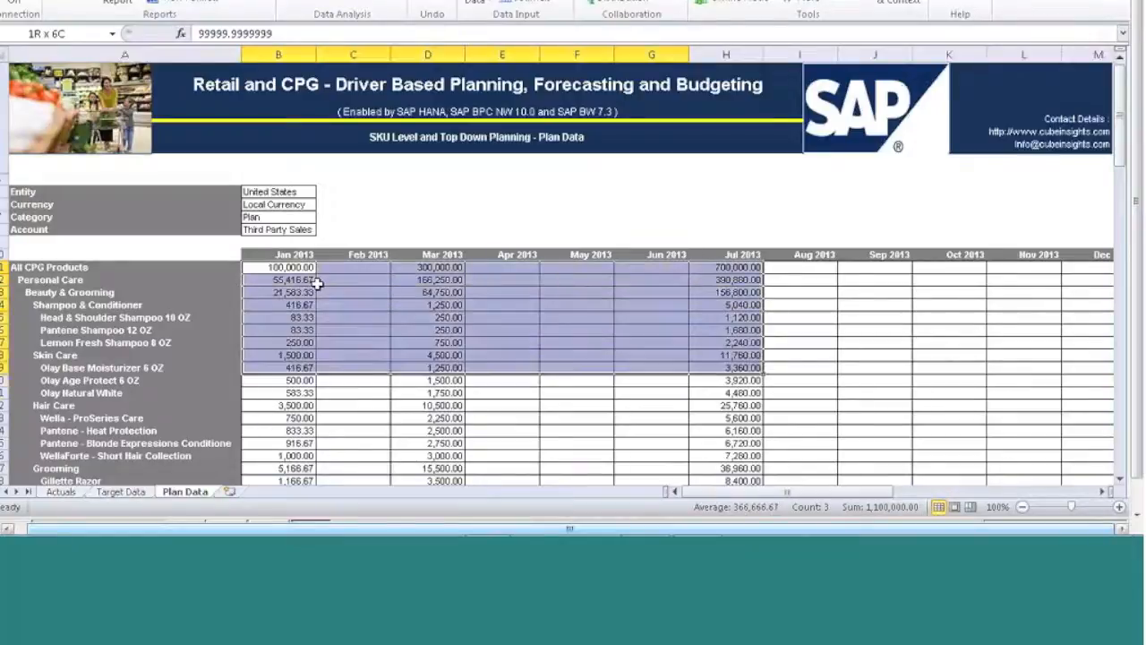
key(shift+Down)
key(shift+Down)
key(shift+Down)
key(shift+Down)
key(shift+Down)
key(shift+Down)
key(shift+Down)
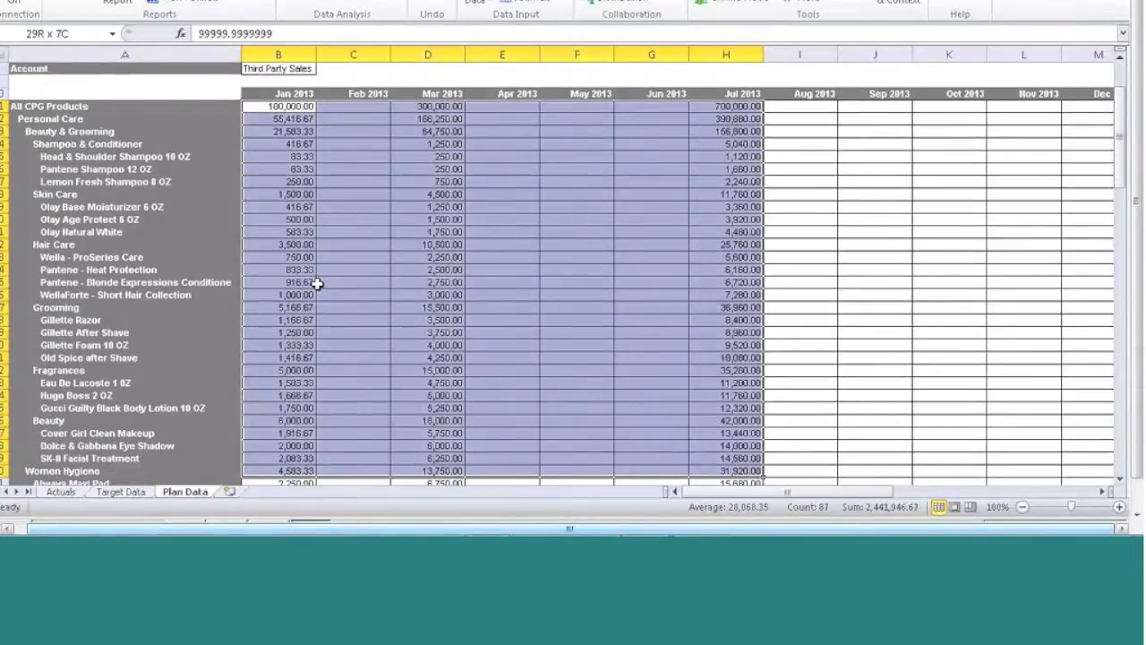
key(shift+Down)
key(shift+Down)
key(shift+Down)
key(shift+Down)
key(shift+Down)
key(shift+Down)
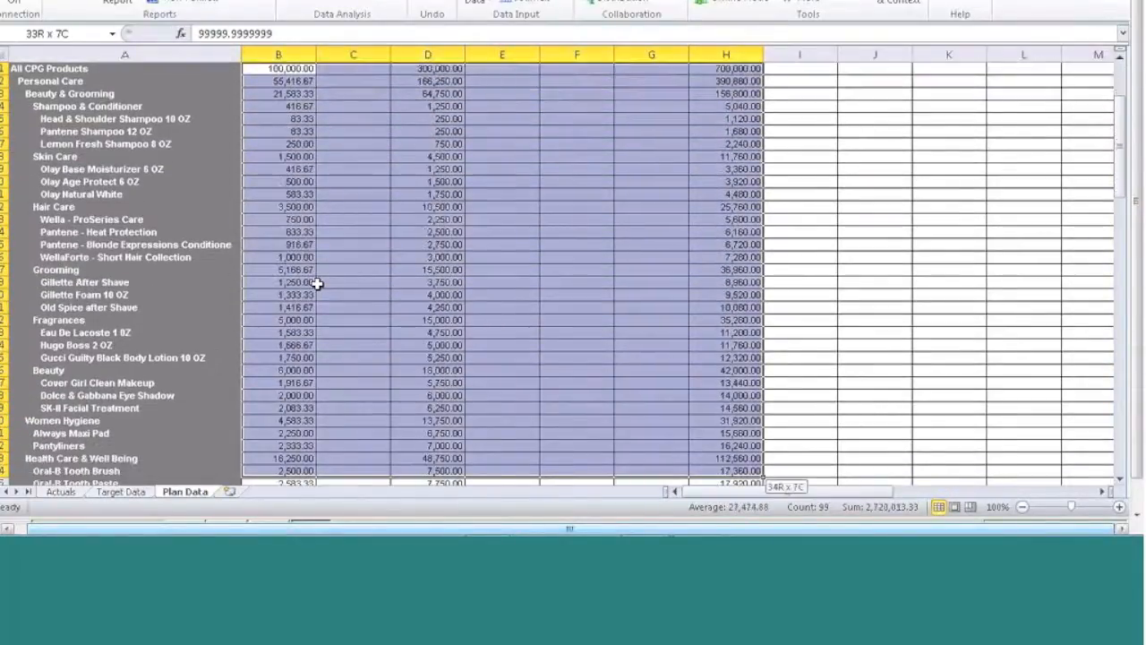
key(shift+Down)
key(shift+Down)
key(shift+Down)
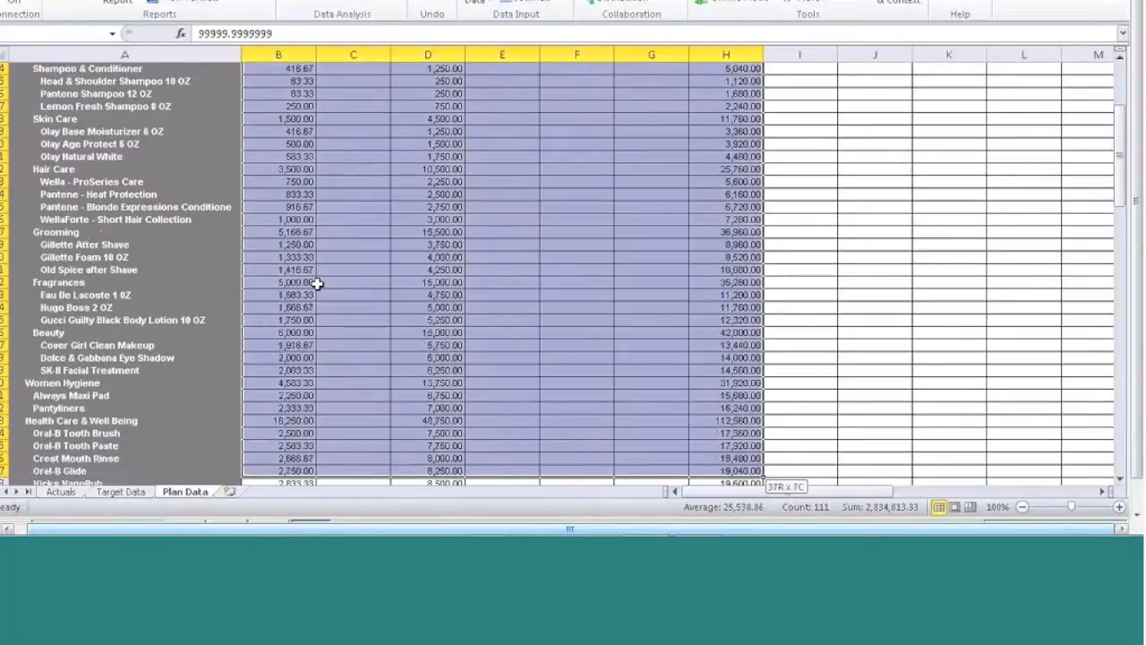
key(shift+Down)
key(shift+Down)
key(shift+Down)
key(shift+Down)
key(shift+Down)
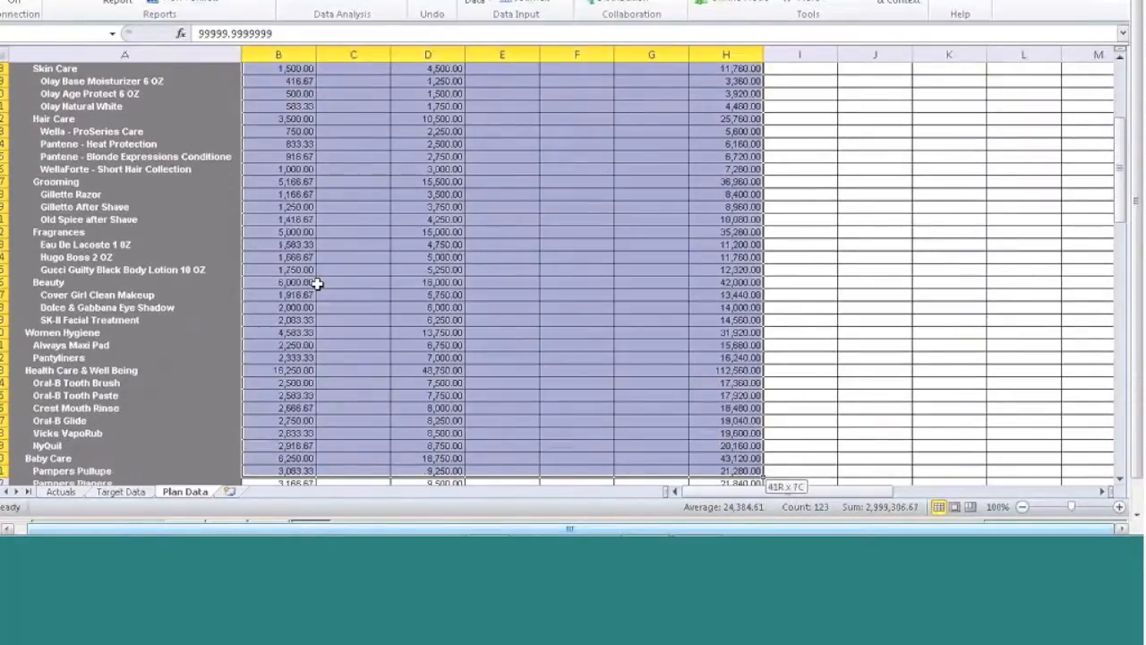
key(shift+Down)
key(shift+Down)
key(shift+Down)
key(shift+Down)
key(shift+Down)
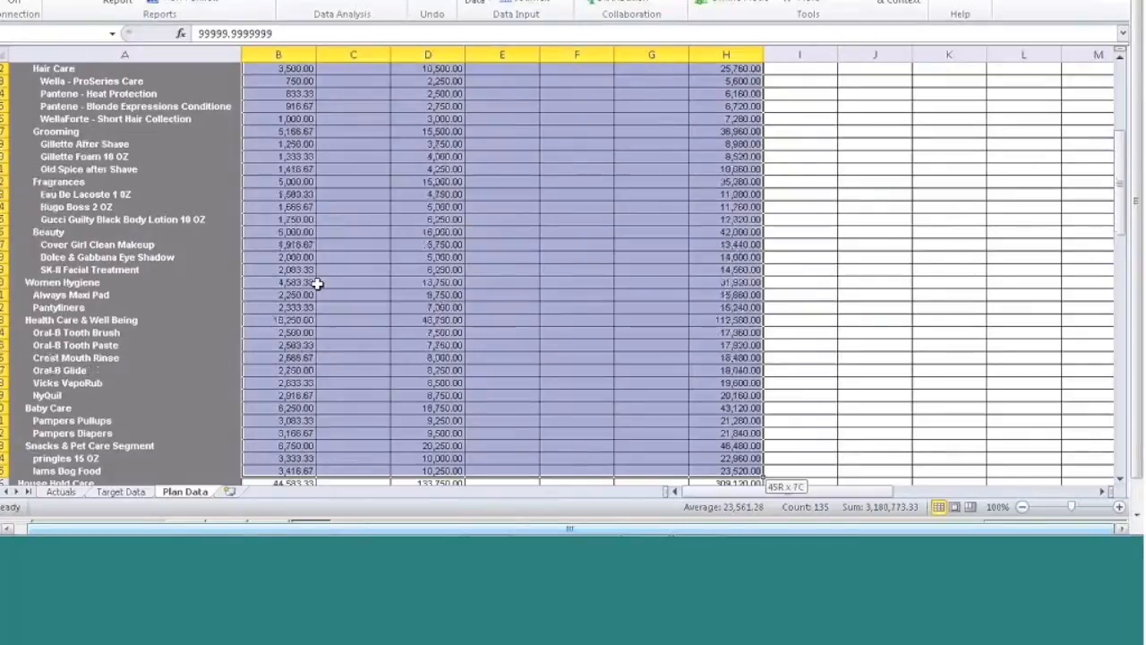
key(shift+Down)
key(shift+Down)
key(shift+Down)
key(shift+Down)
key(shift+Down)
key(shift+Down)
key(shift+Down)
key(shift+Down)
key(shift+Down)
key(shift+Down)
key(shift+Down)
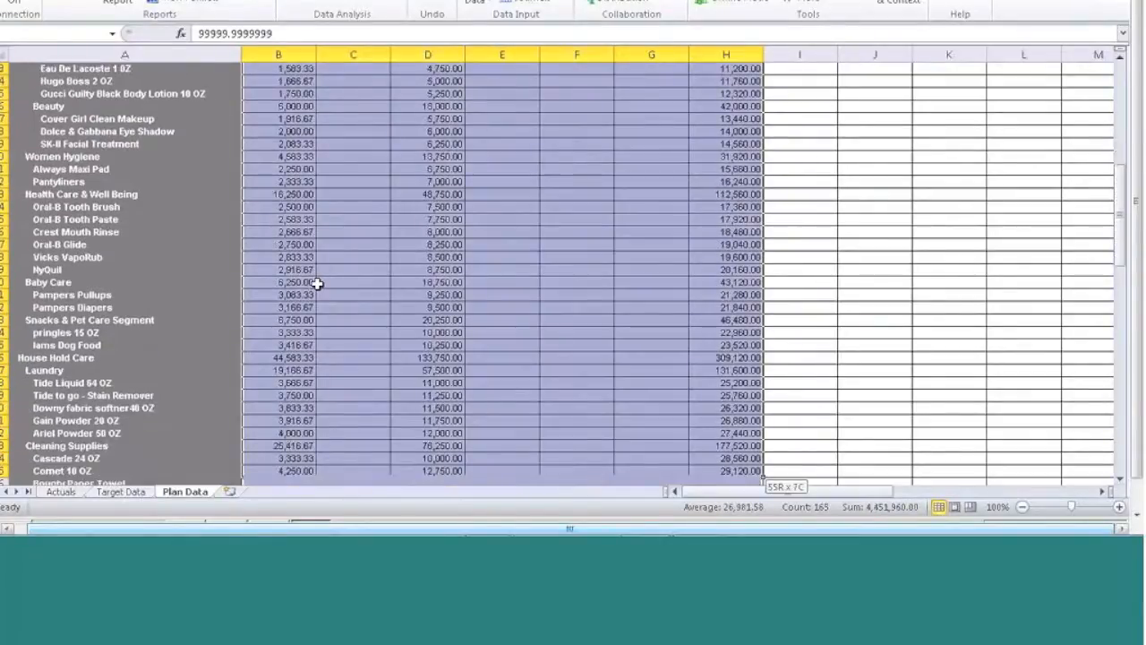
key(shift+Down)
key(shift+Down)
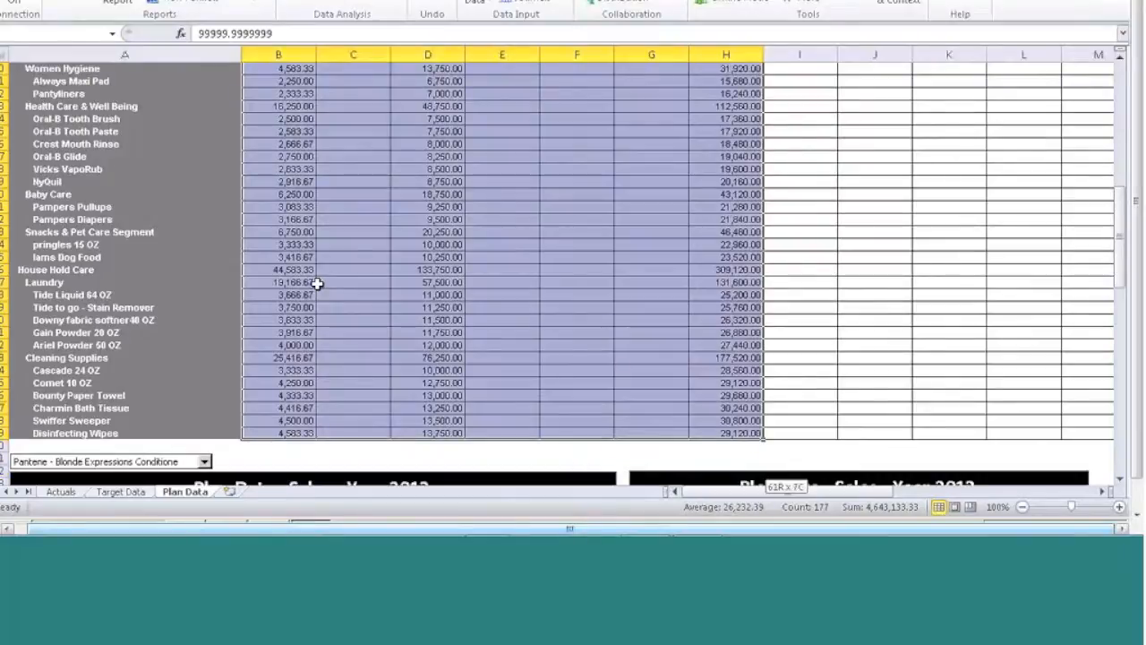
key(Delete)
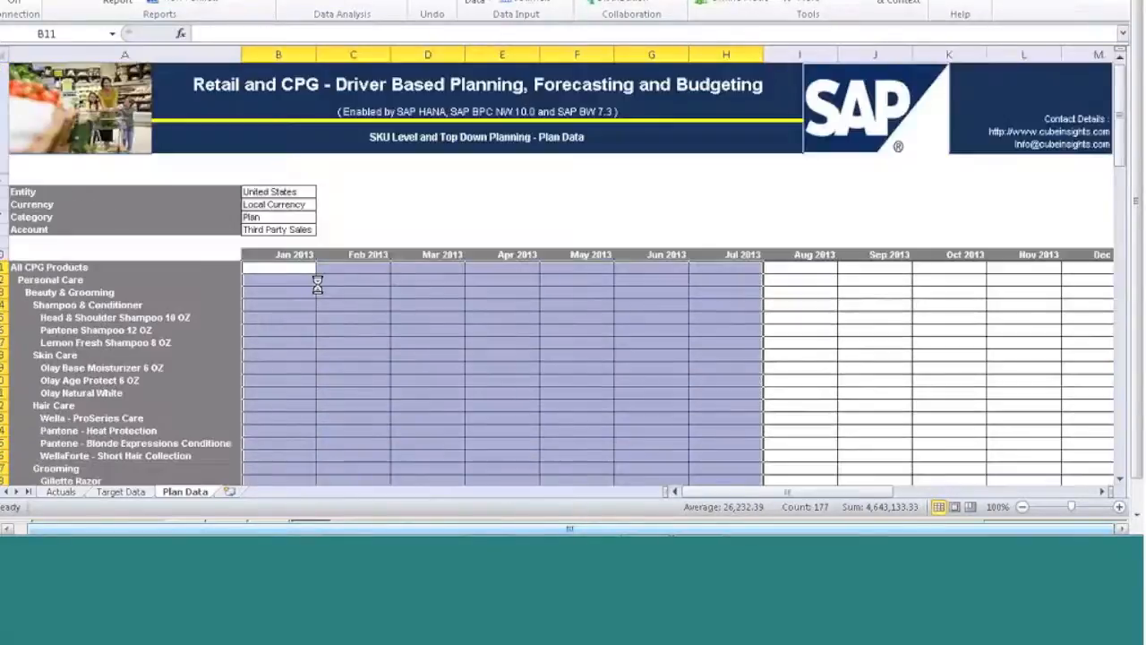
Submit the cleared plan records to the database and dismiss the submission result
click(464, 4)
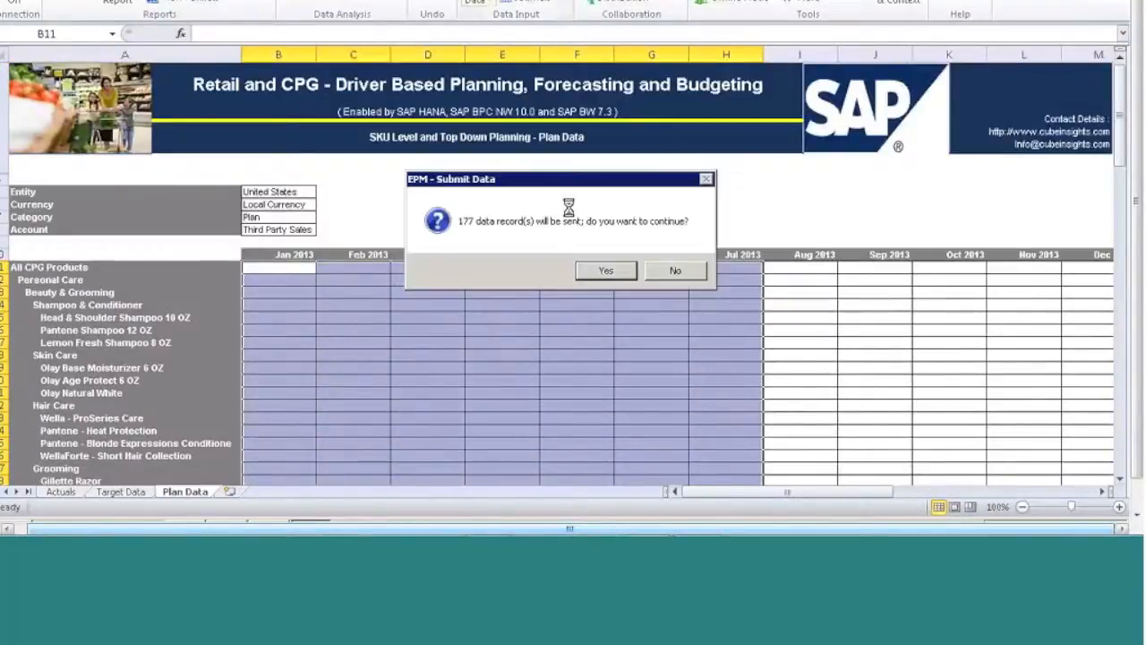
click(604, 270)
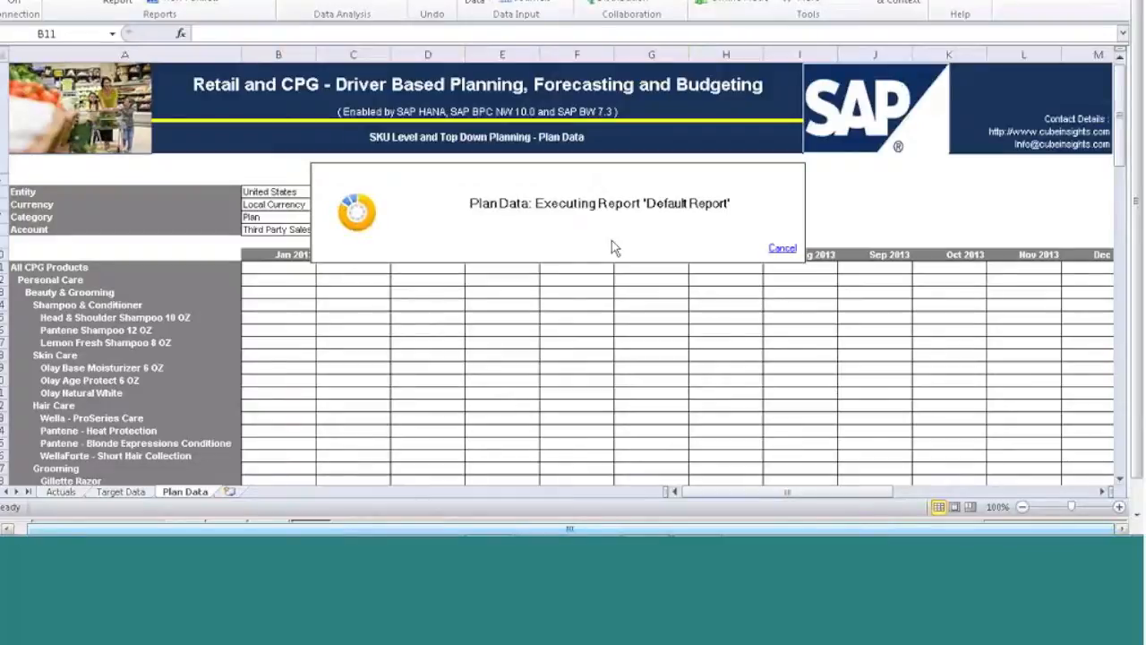
click(680, 326)
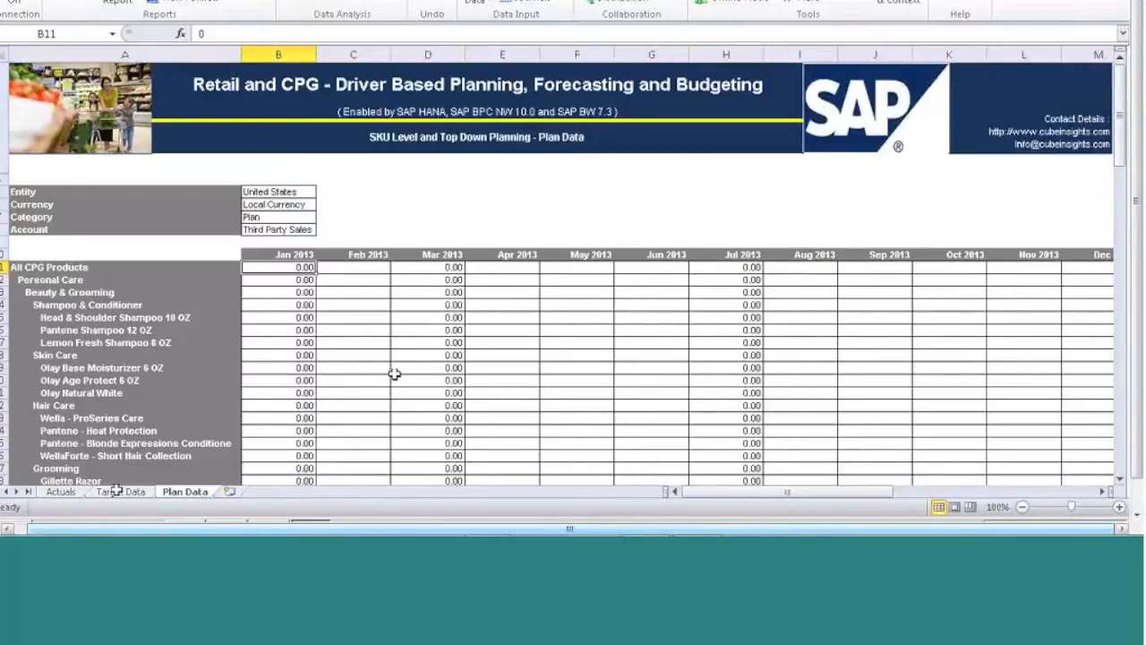
Return to the Target Data sheet and set the All CPG Products targets to 1,000,000,000 for Jan, 200,000,000 for Feb and 400,000,000 for Mar 2013
click(59, 491)
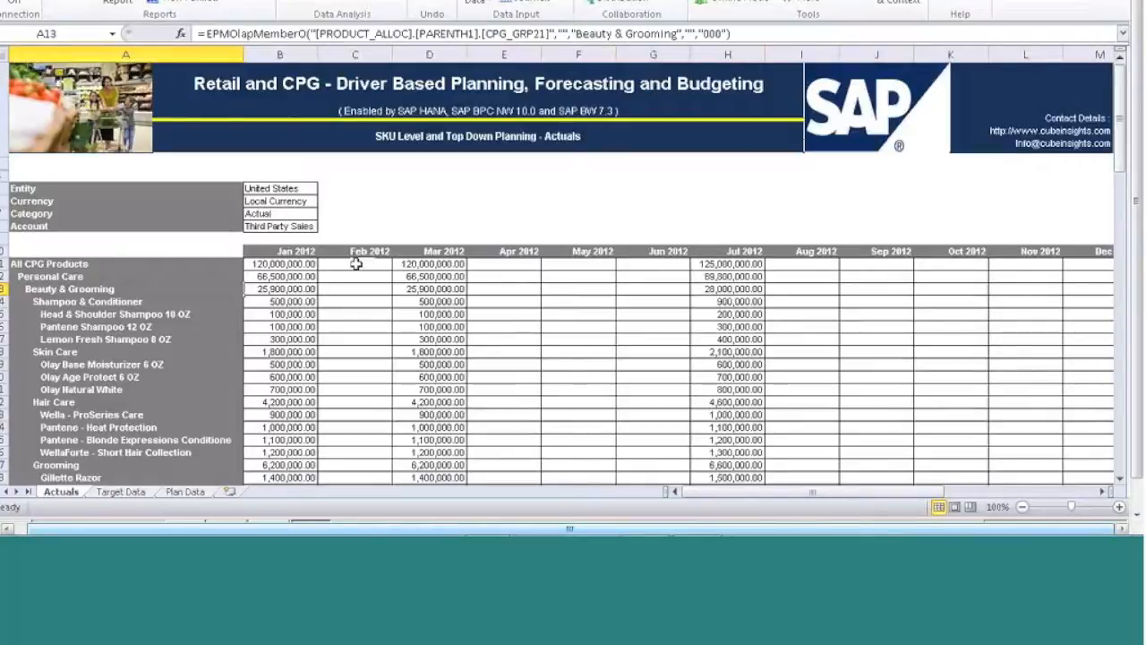
click(123, 494)
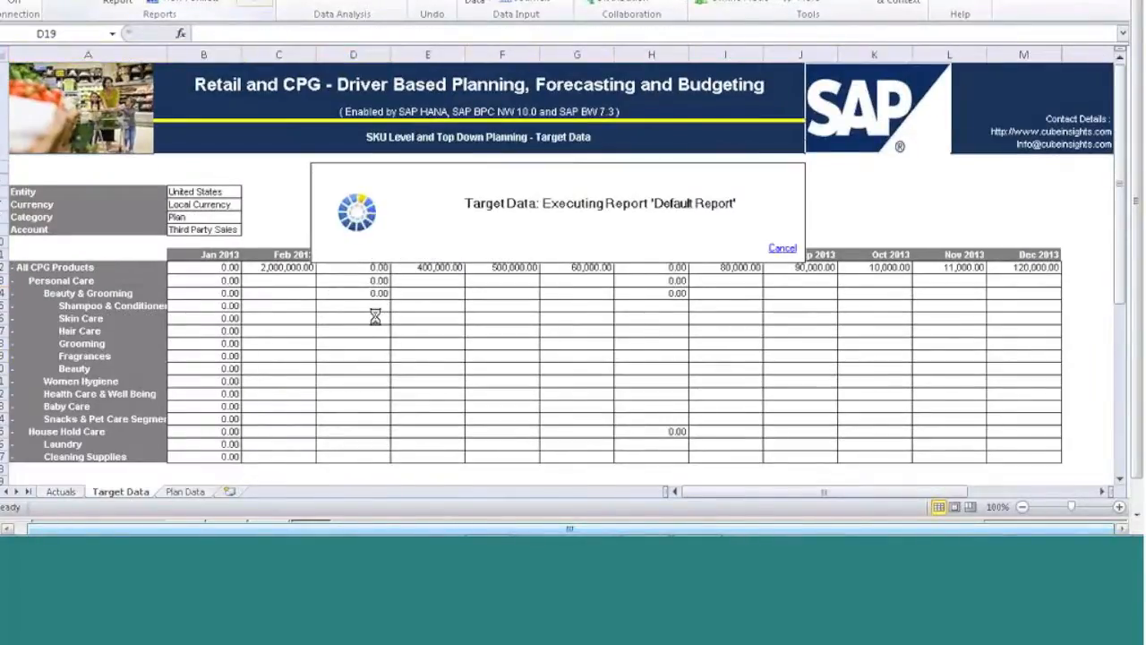
click(278, 267)
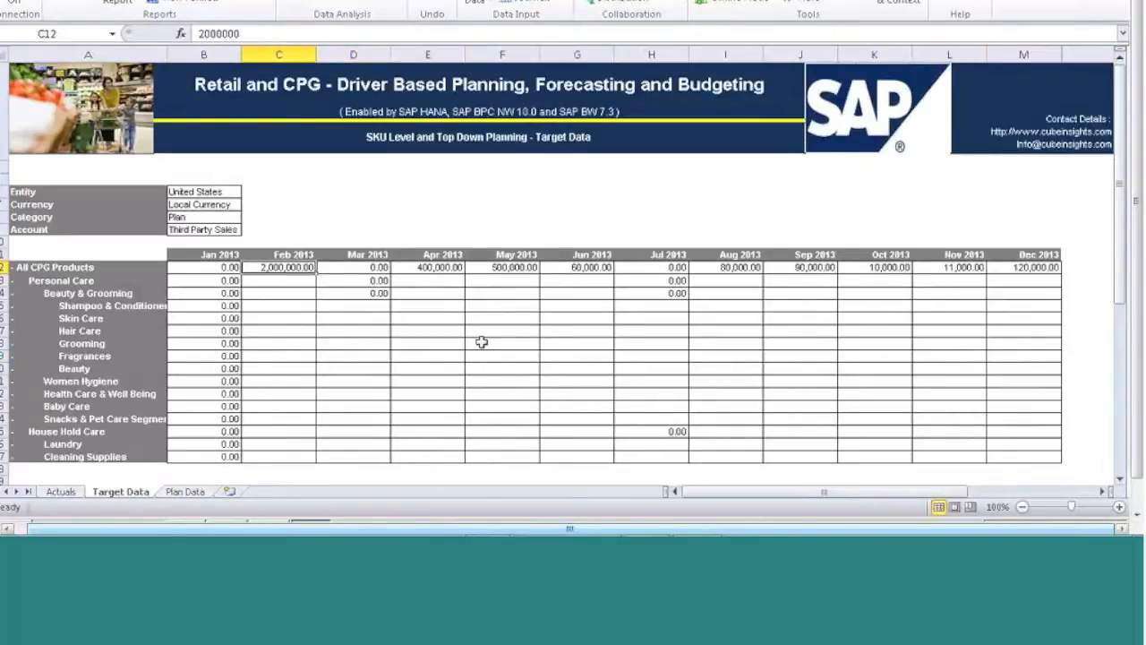
key(Left)
text(1,000,000,000)
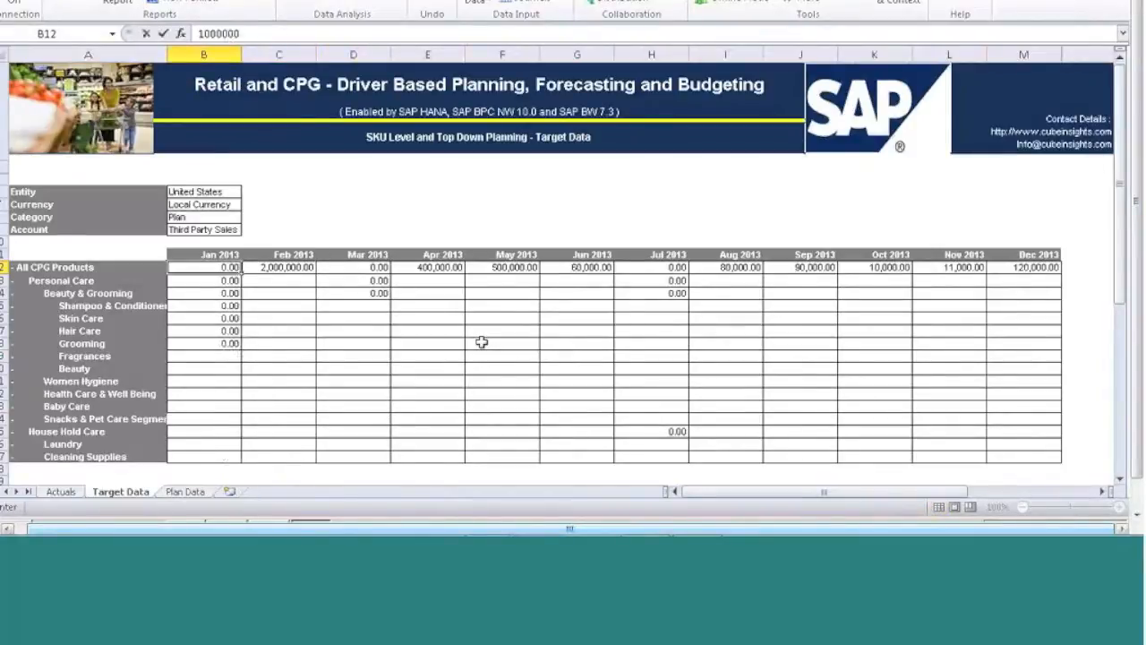
key(Tab)
text(20000000)
key(Tab)
text(40)
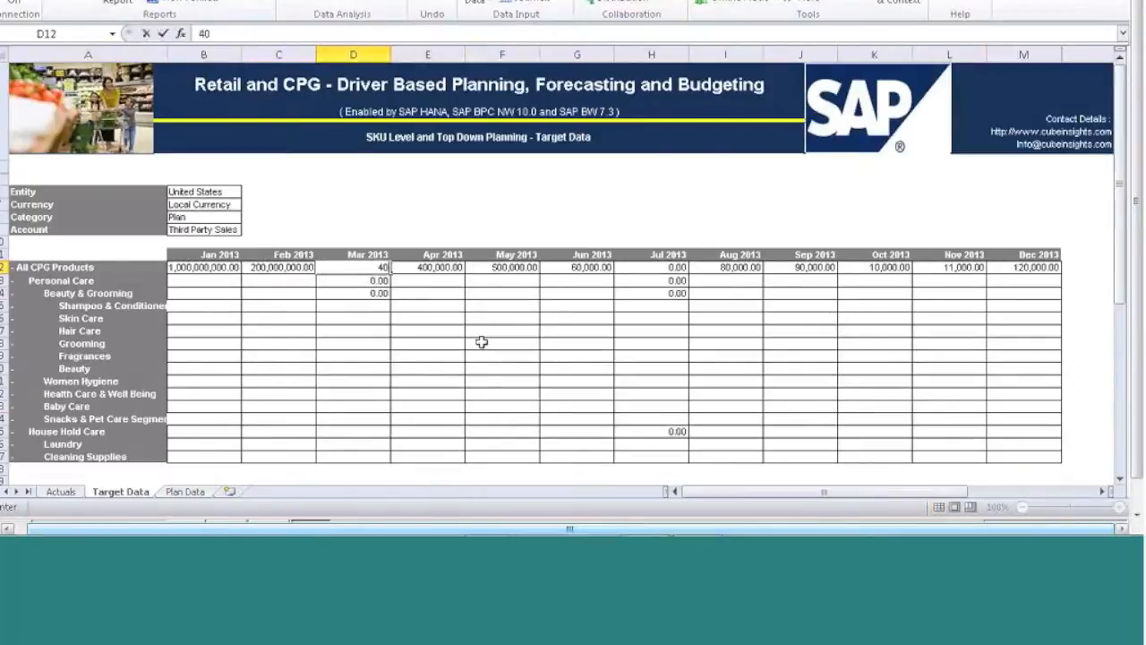
text(0,000,000)
key(Tab)
Set the All CPG Products targets to 50,000,000 for Apr, 5,000,000,000 for May, 6,000,000 for Jun and 7,000,000 for Jul 2013
text(50000000)
key(Tab)
text(5000000000)
key(Tab)
text(6,000,00)
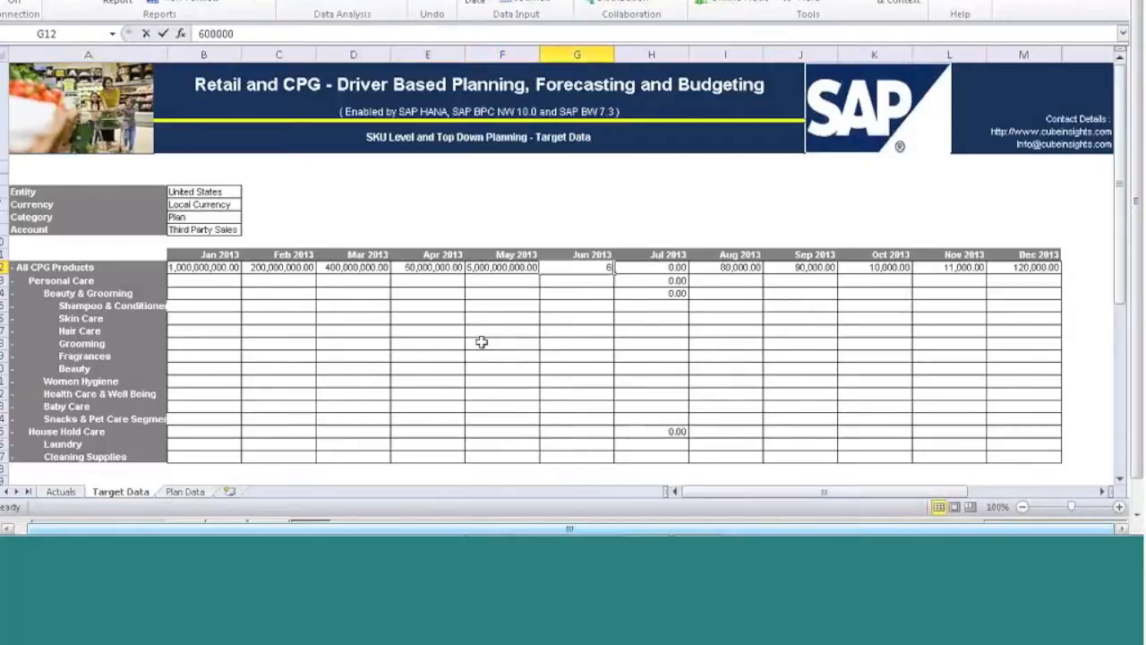
text(0)
key(Tab)
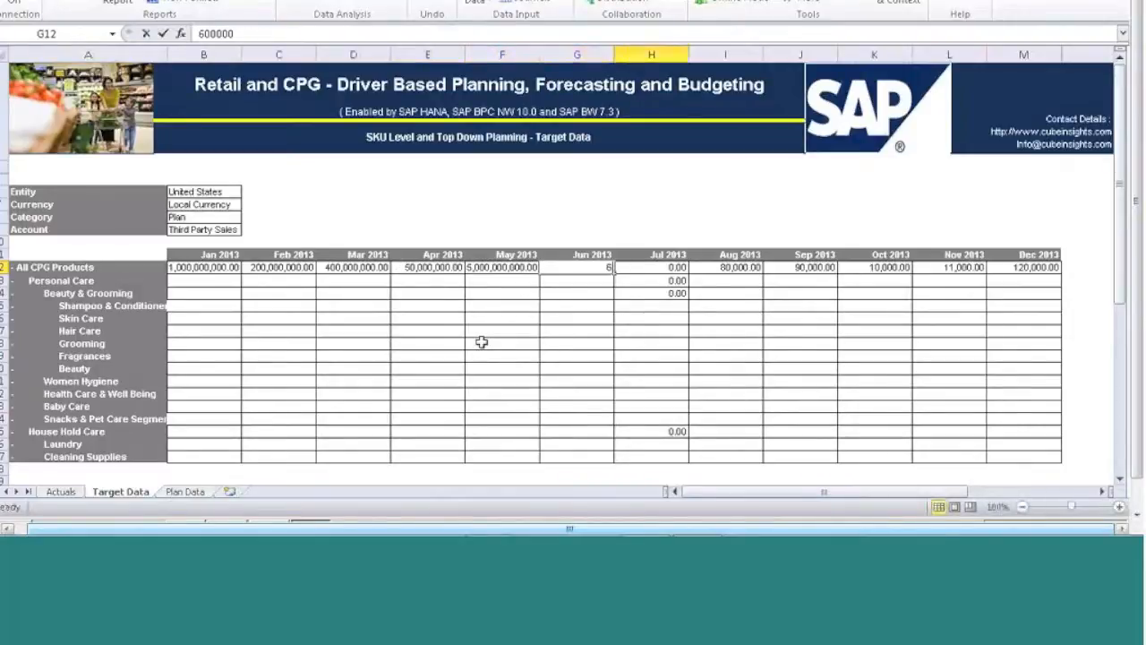
text(7,000,000)
key(Tab)
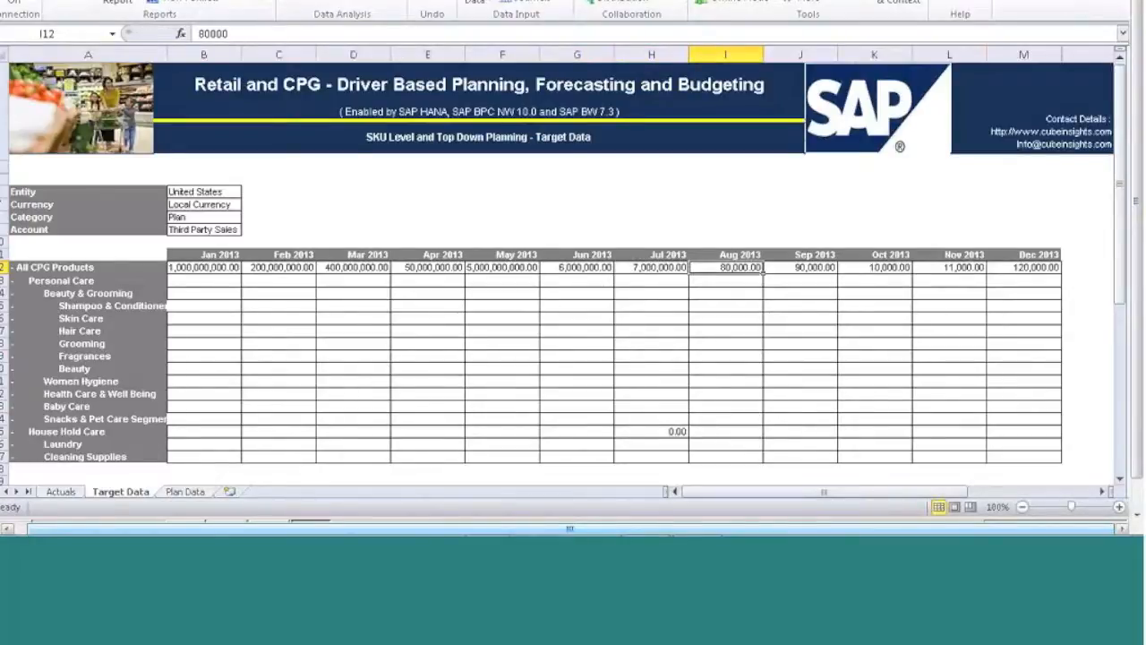
Submit the new All CPG Products target values to the SKU_PLANNING model and dismiss the save results
click(428, 217)
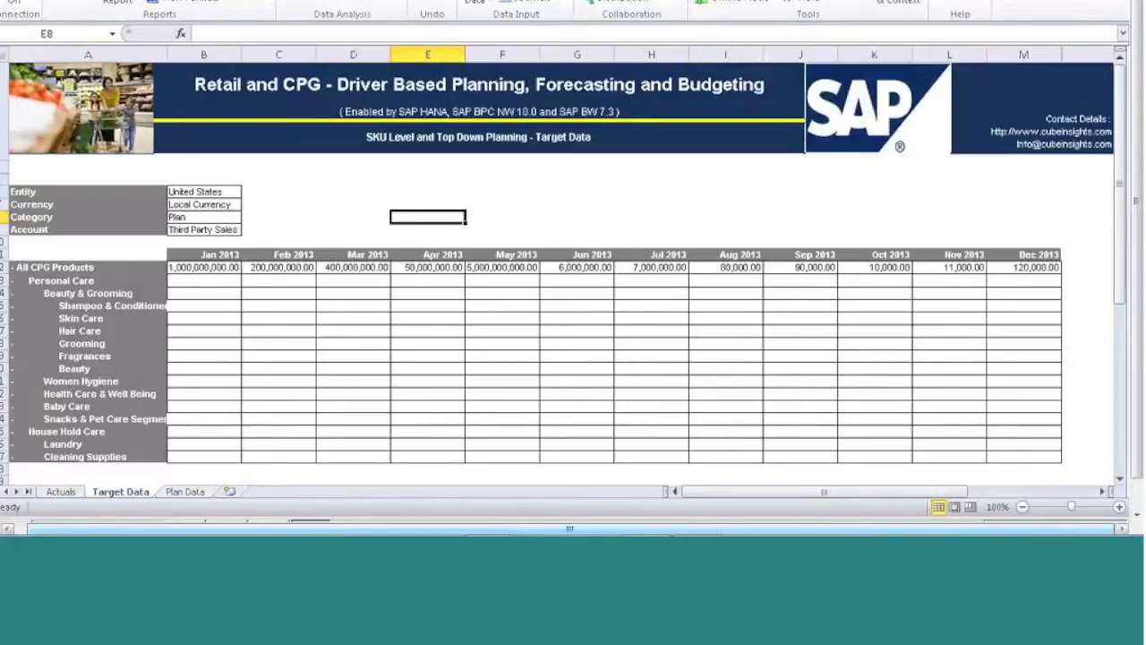
click(617, 271)
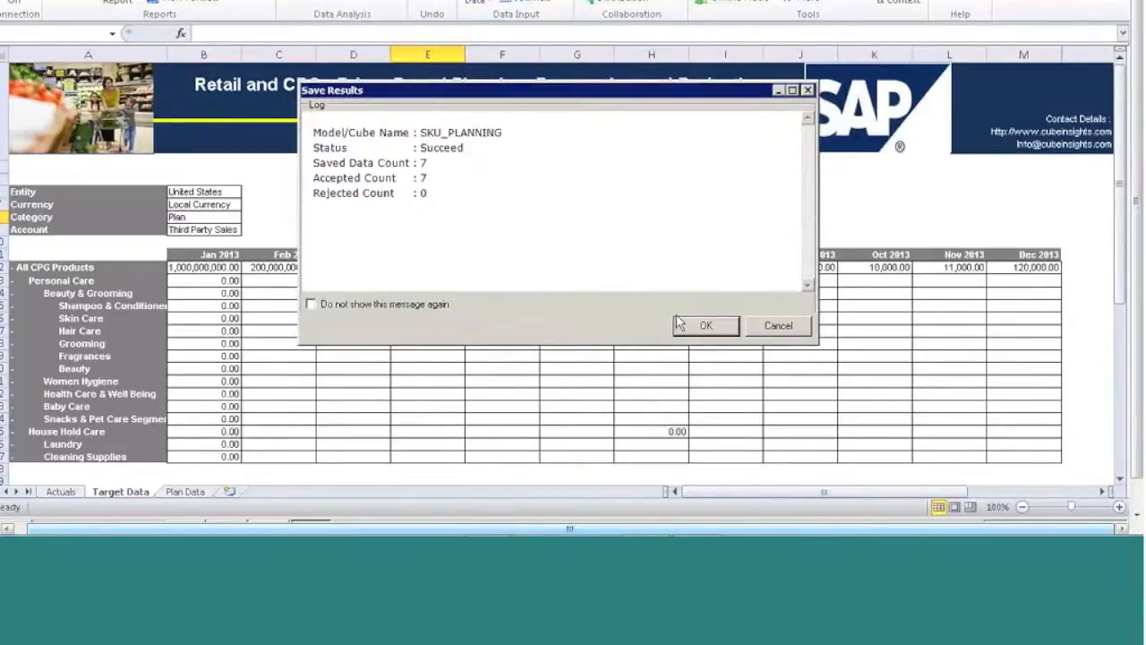
click(705, 325)
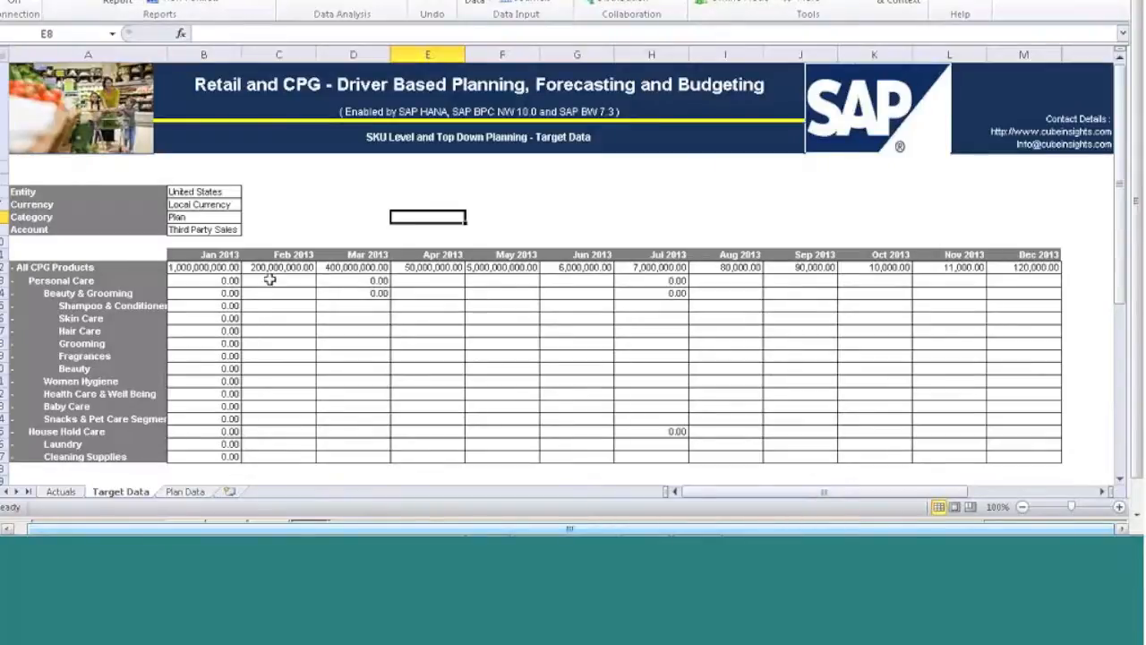
From the Plan Data sheet, run the SKU Planning package for entity US, currency LC, periods 2013.01, 2013.03 and 2013.07 at LEVEL0
click(199, 498)
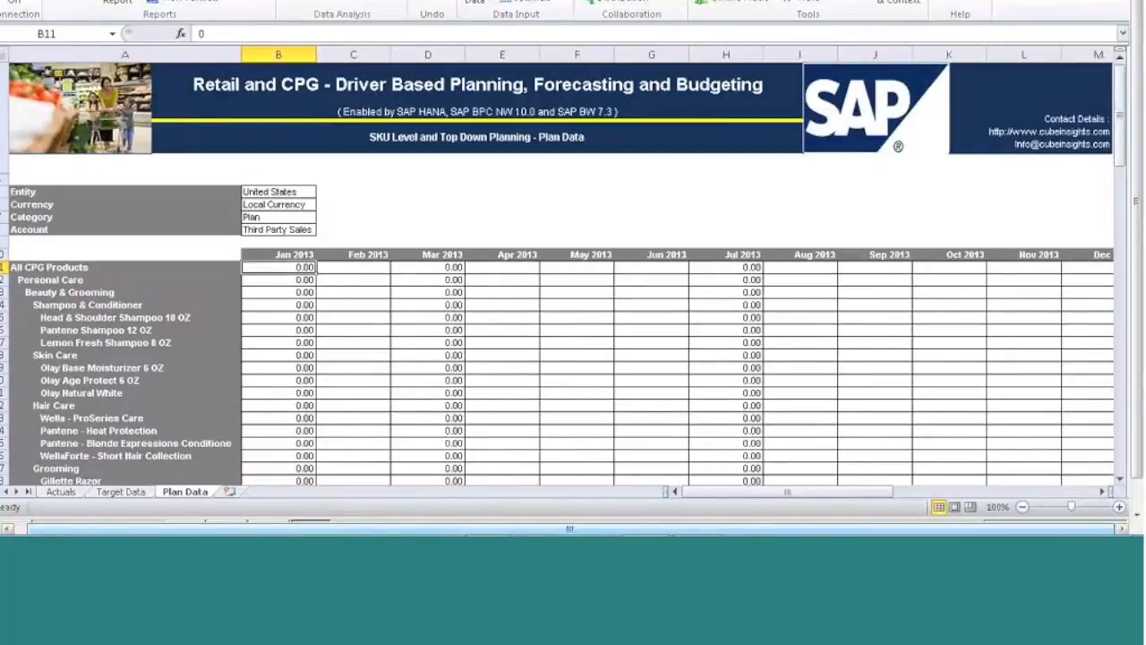
click(110, 5)
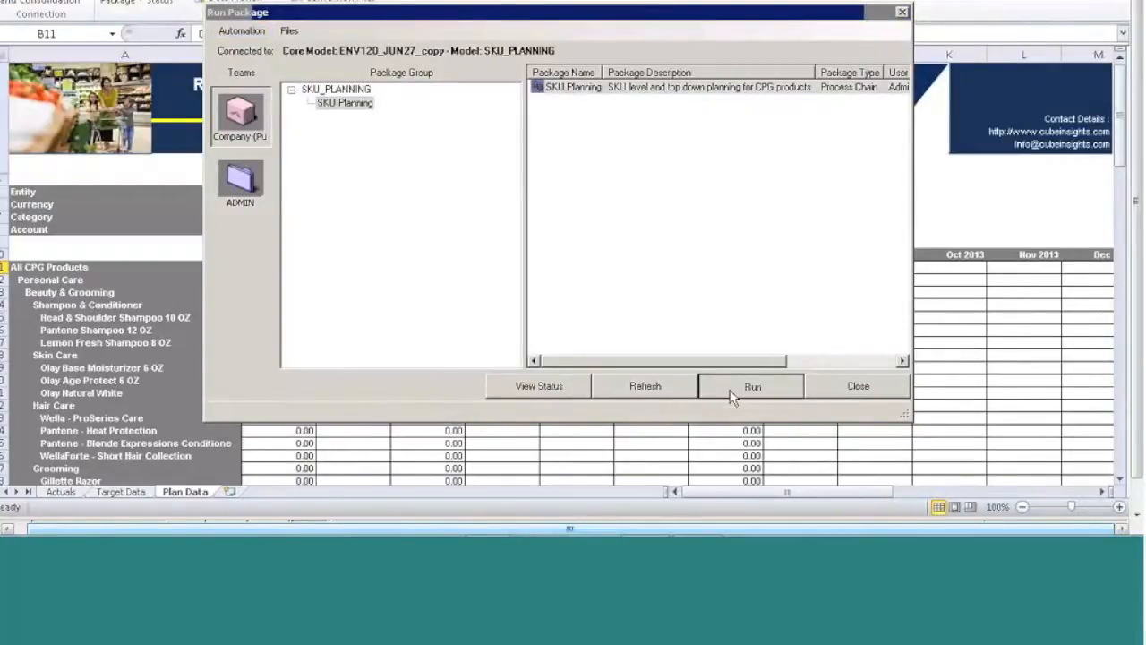
click(729, 392)
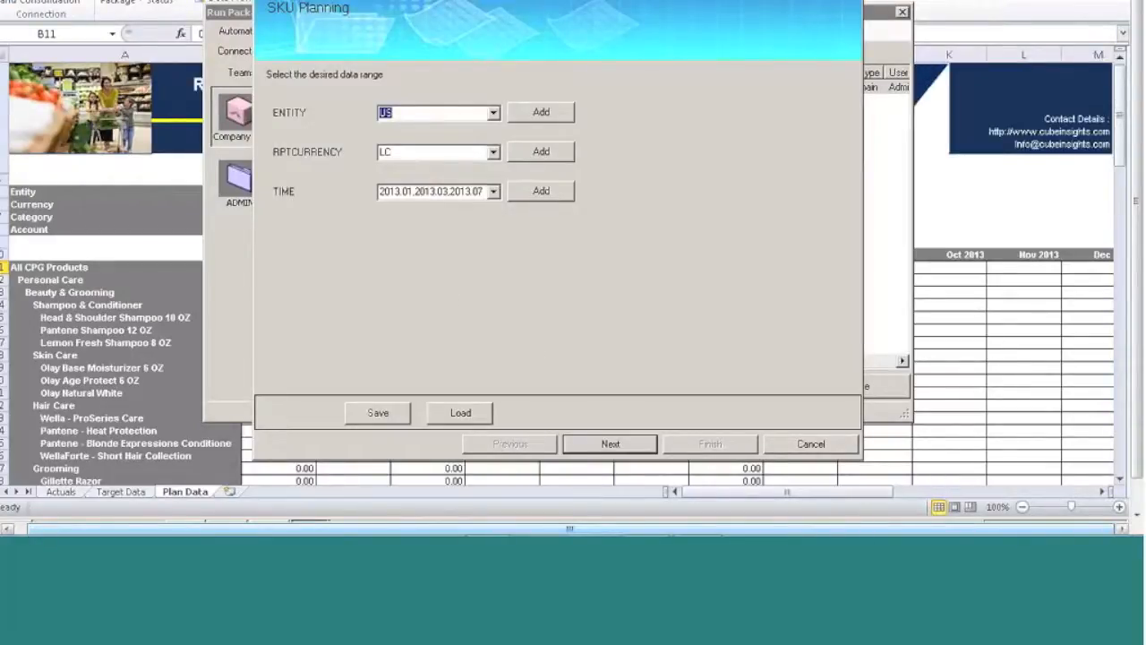
click(590, 445)
click(674, 106)
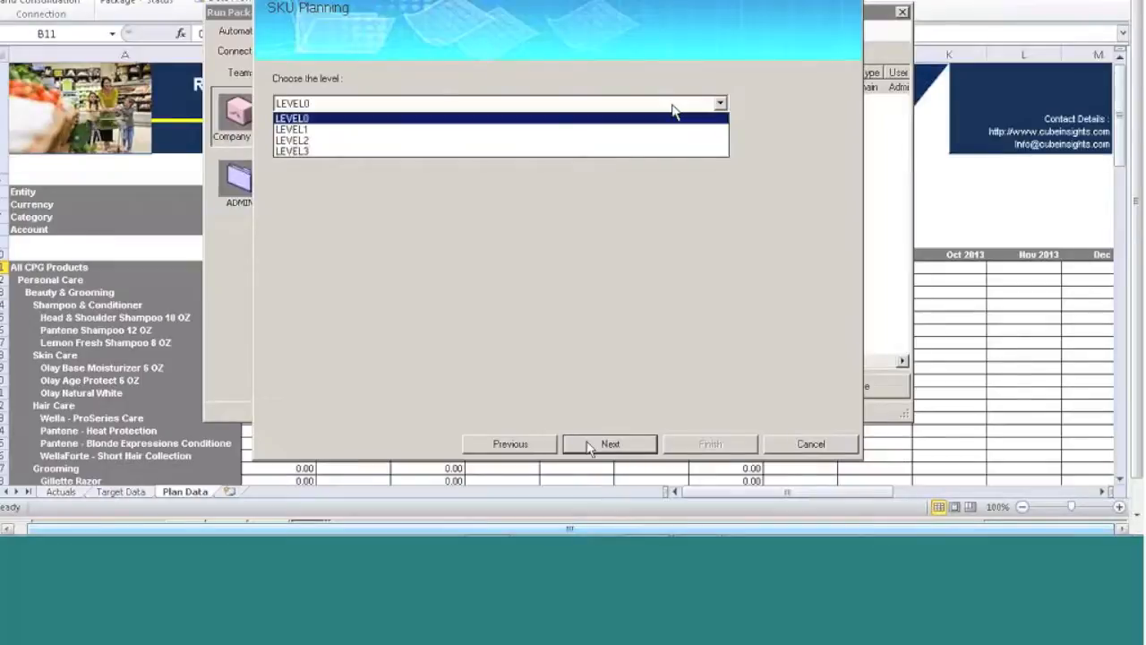
click(324, 118)
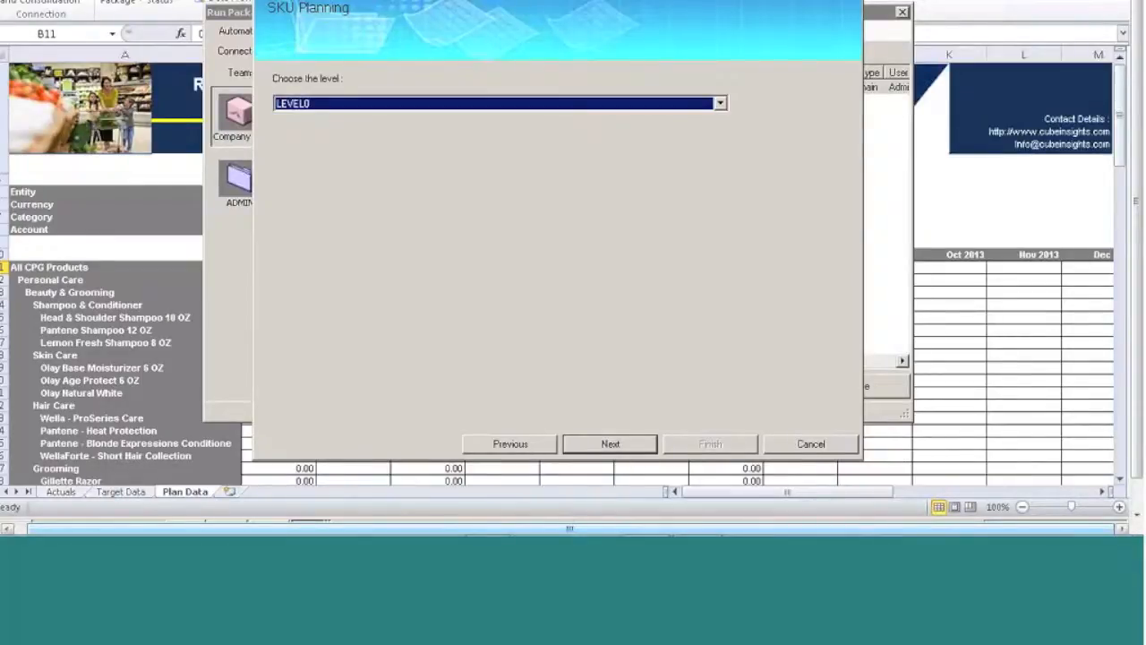
click(609, 444)
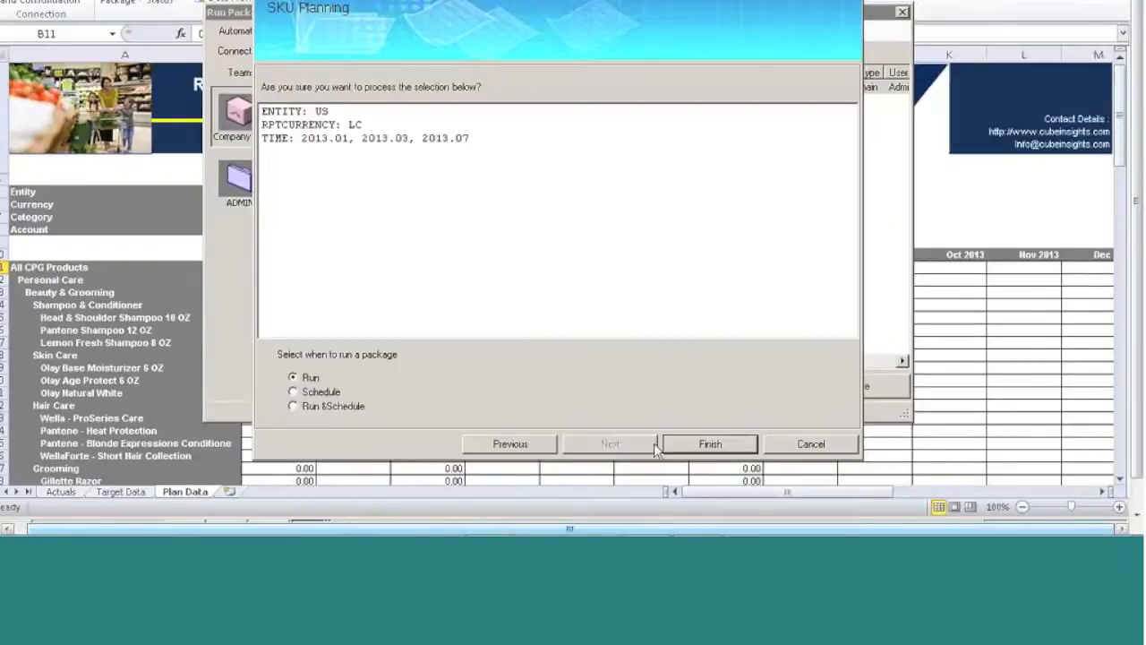
click(705, 444)
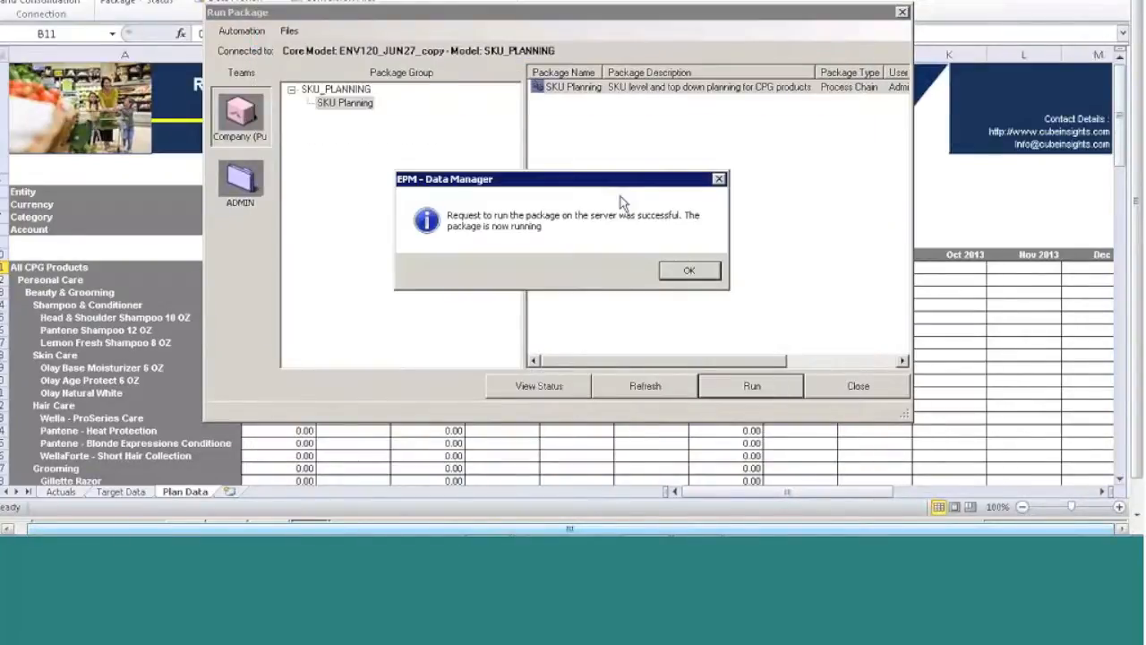
key(Return)
Monitor the SKU Planning package status with a 5-second automatic refresh until it finishes, and refresh the Plan Data sheet
click(546, 388)
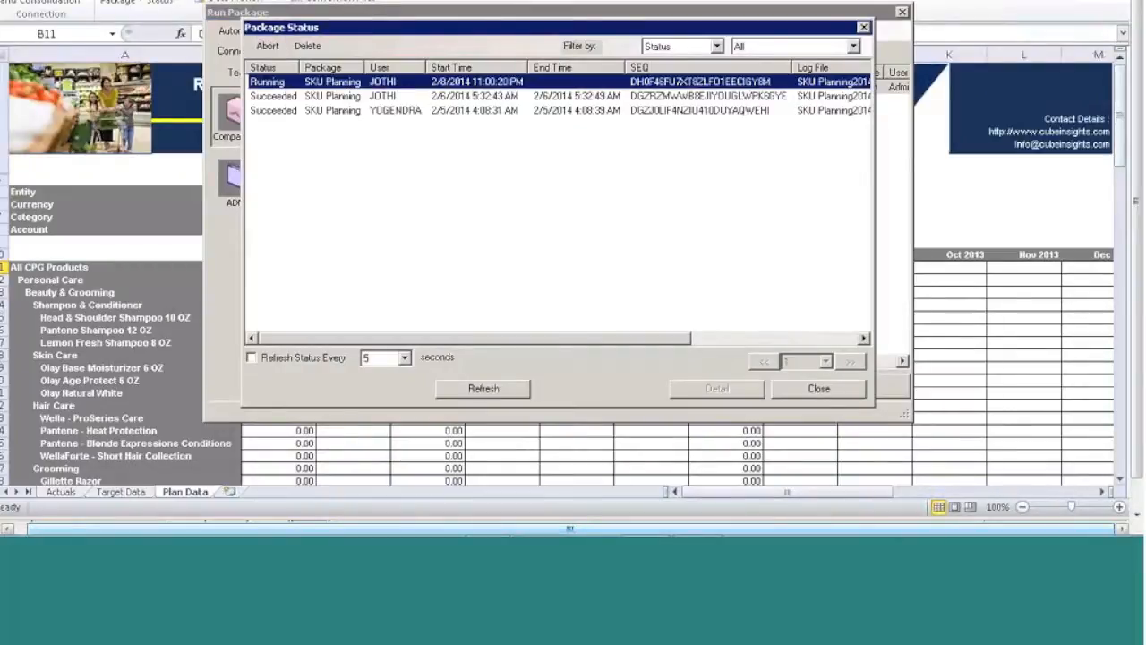
click(305, 357)
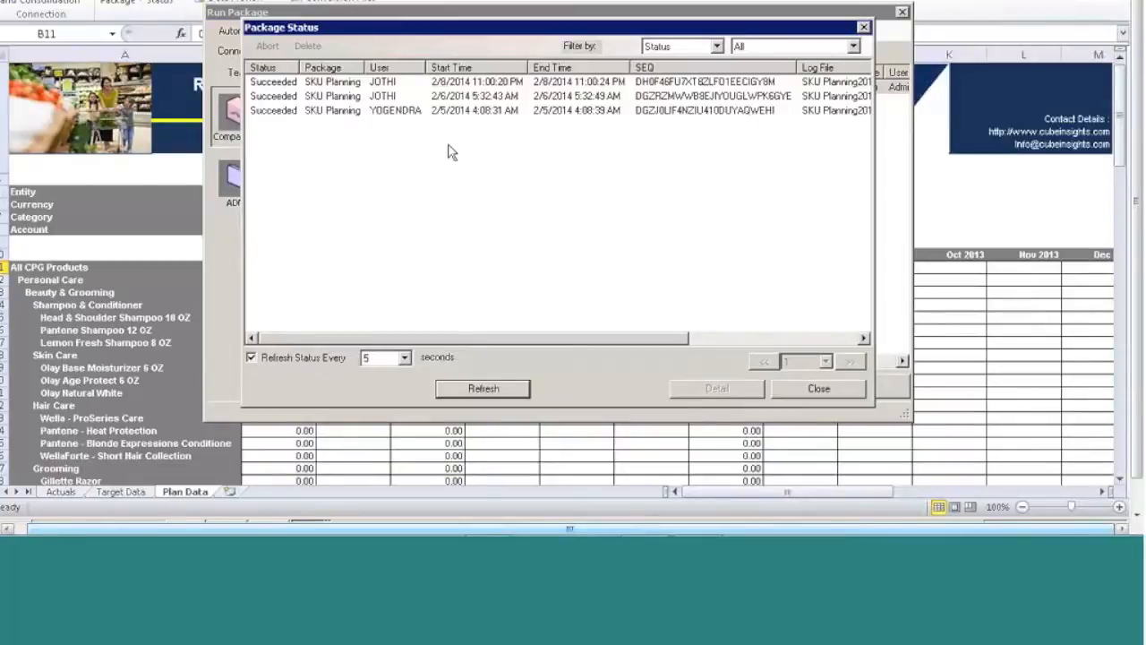
click(818, 387)
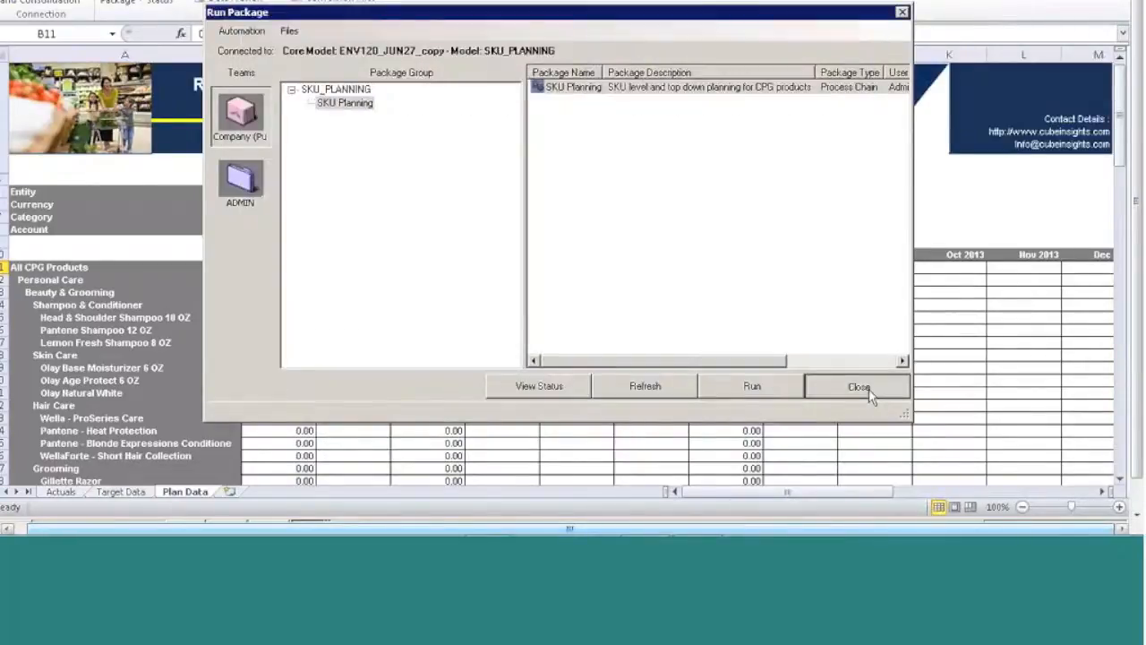
click(859, 384)
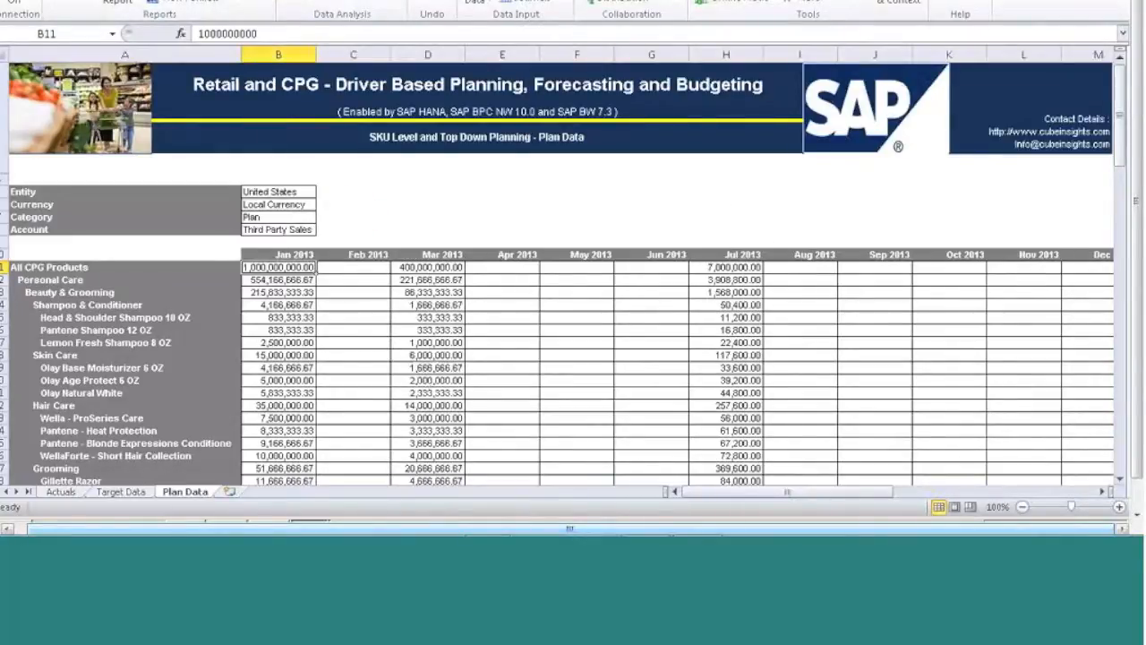
click(370, 321)
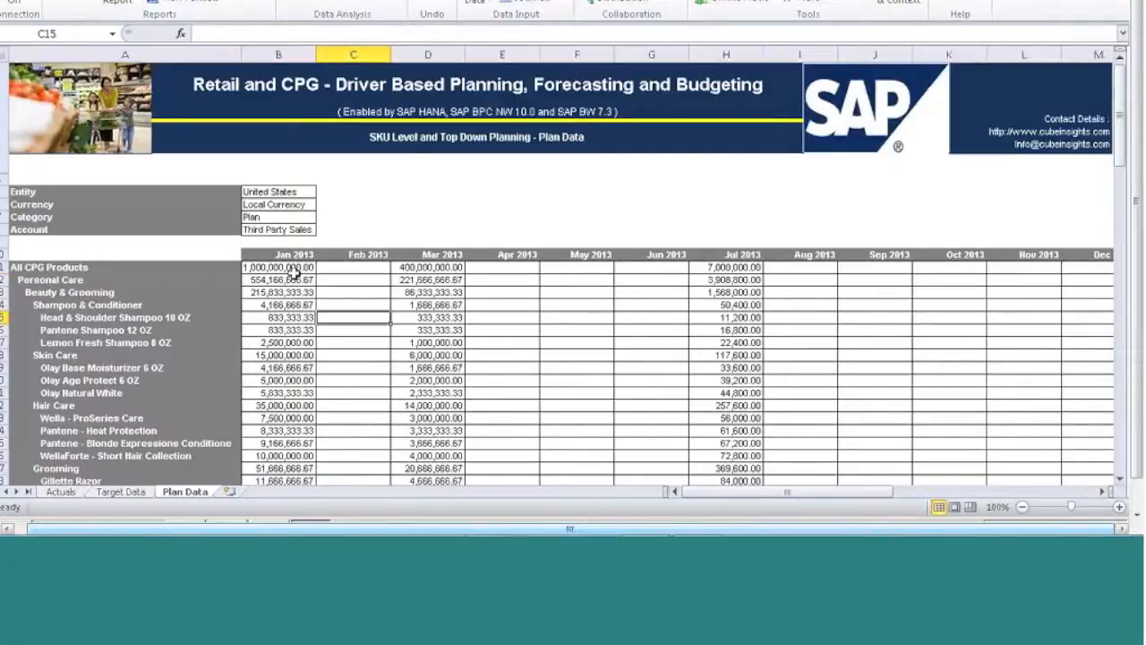
Look over the level choices LEVEL0 to LEVEL3 in the SKU Planning package setup, and leave it without running the package
click(526, 1)
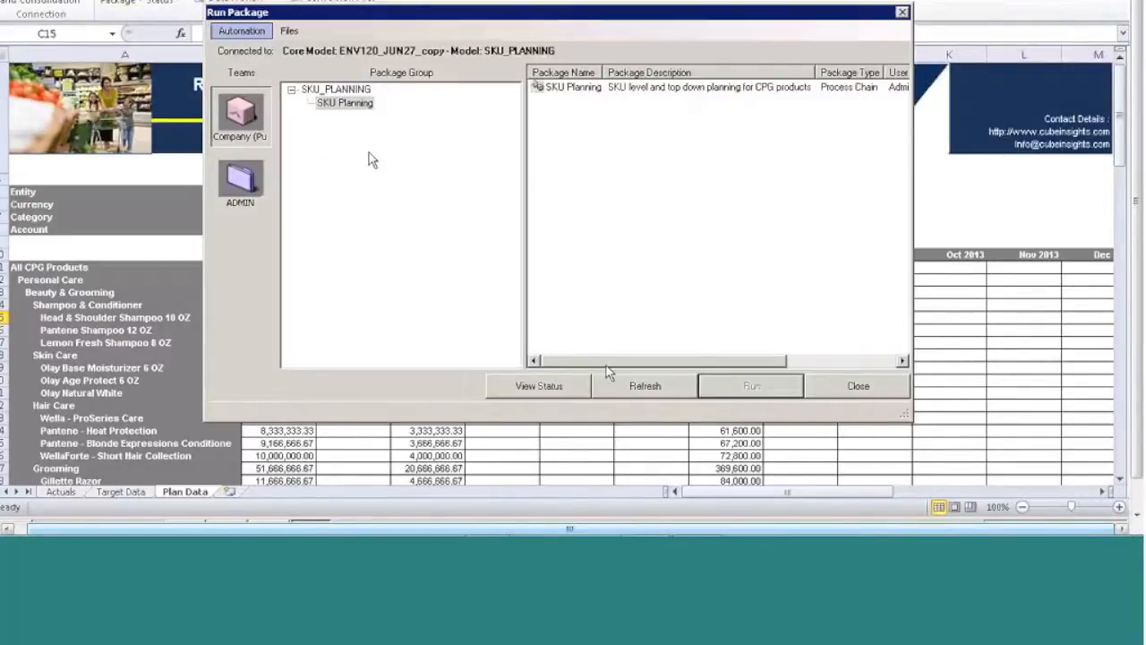
click(573, 87)
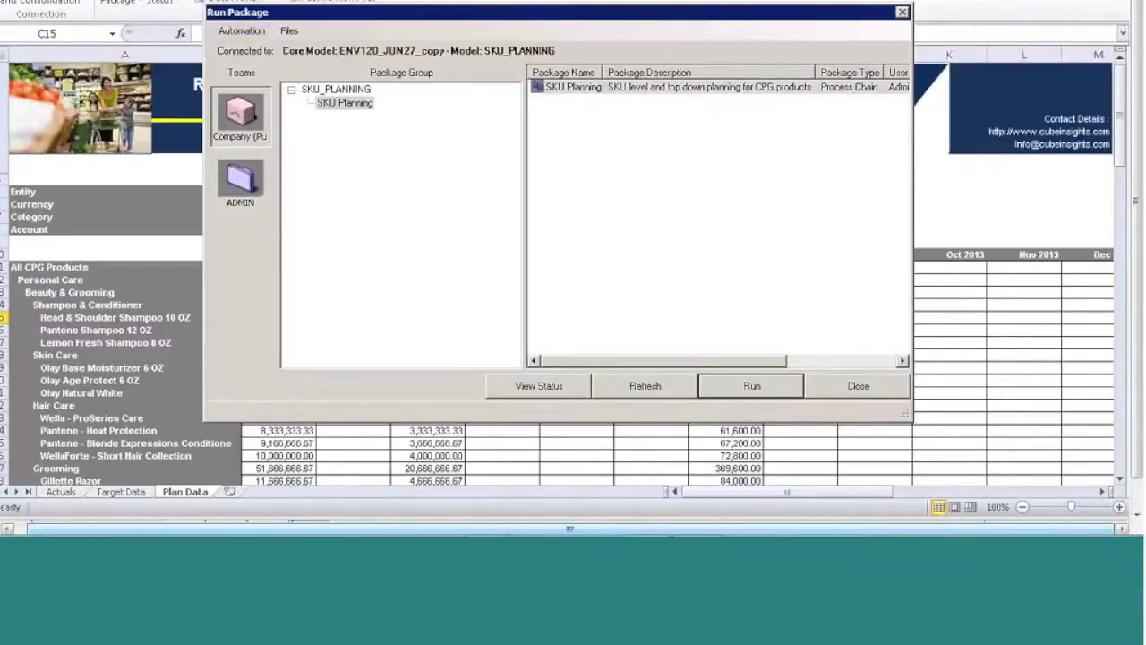
click(751, 385)
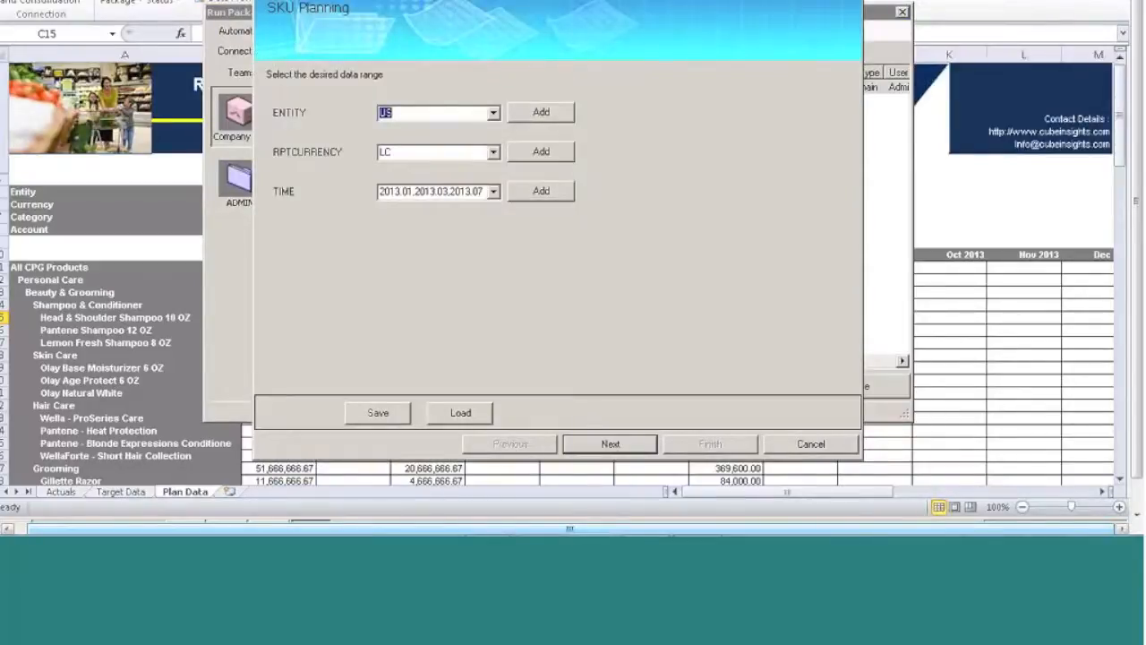
click(610, 444)
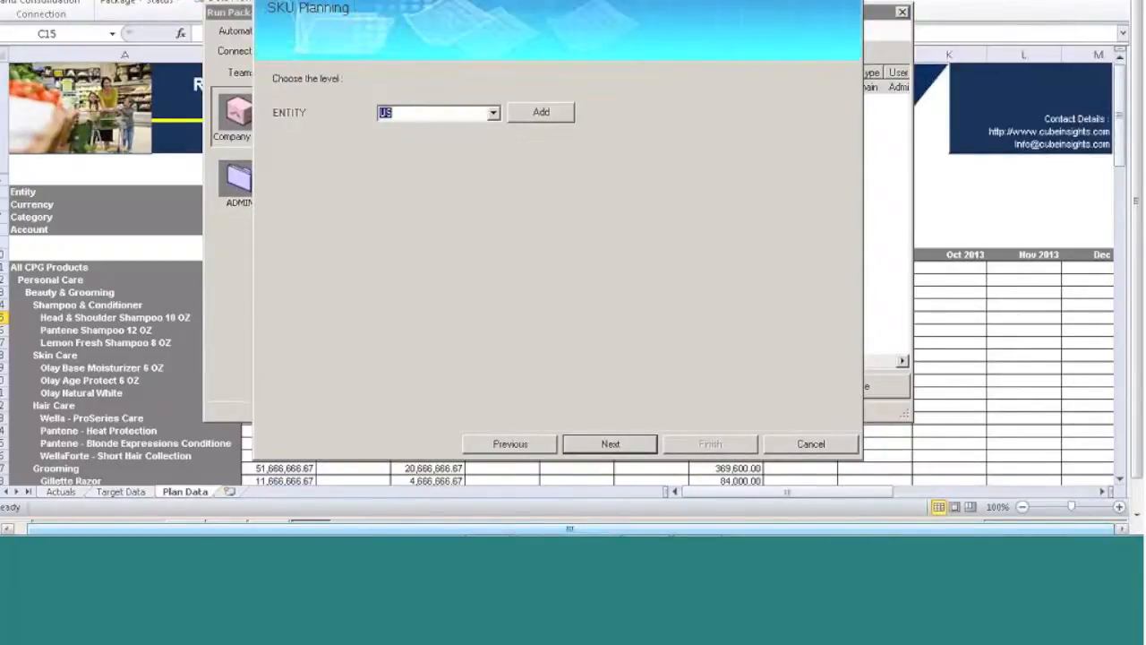
click(439, 105)
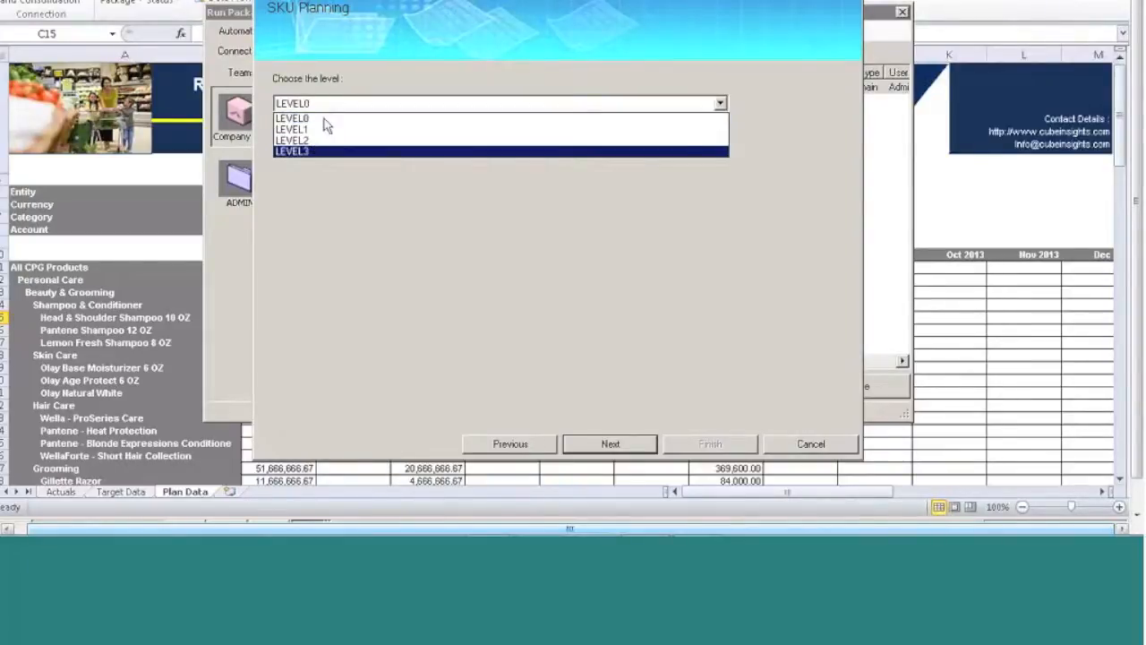
click(827, 451)
click(827, 445)
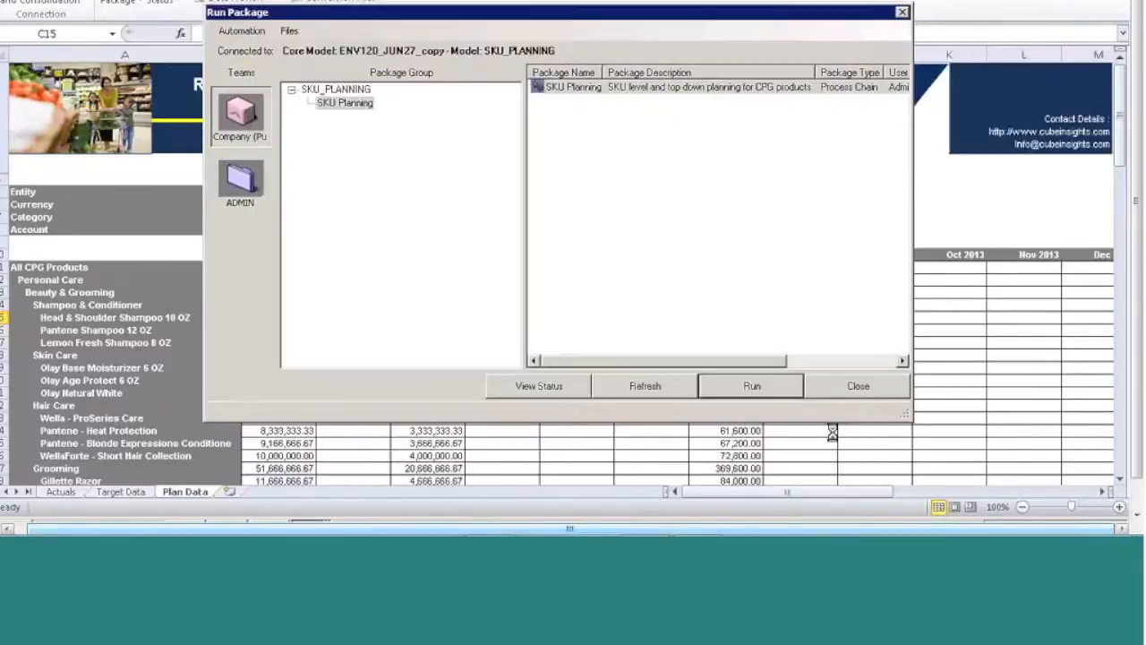
click(849, 387)
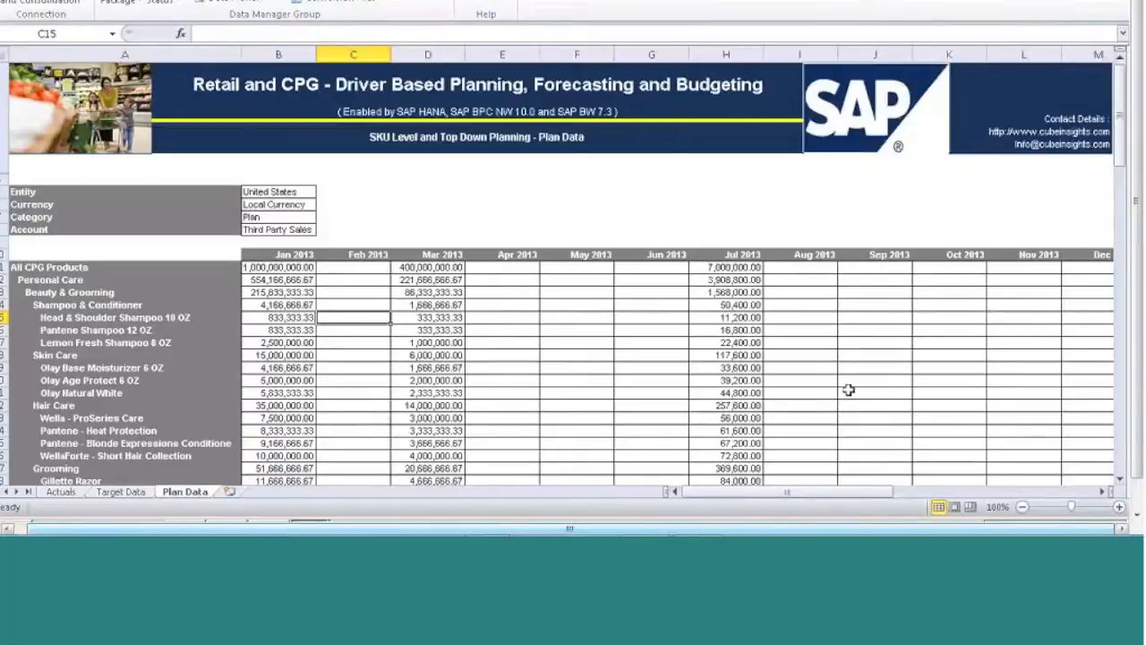
Revisit the Actuals, Target Data and Plan Data sheets, and close the workbook to return to the 3.8 SKU & Top Down Planning activity
click(76, 494)
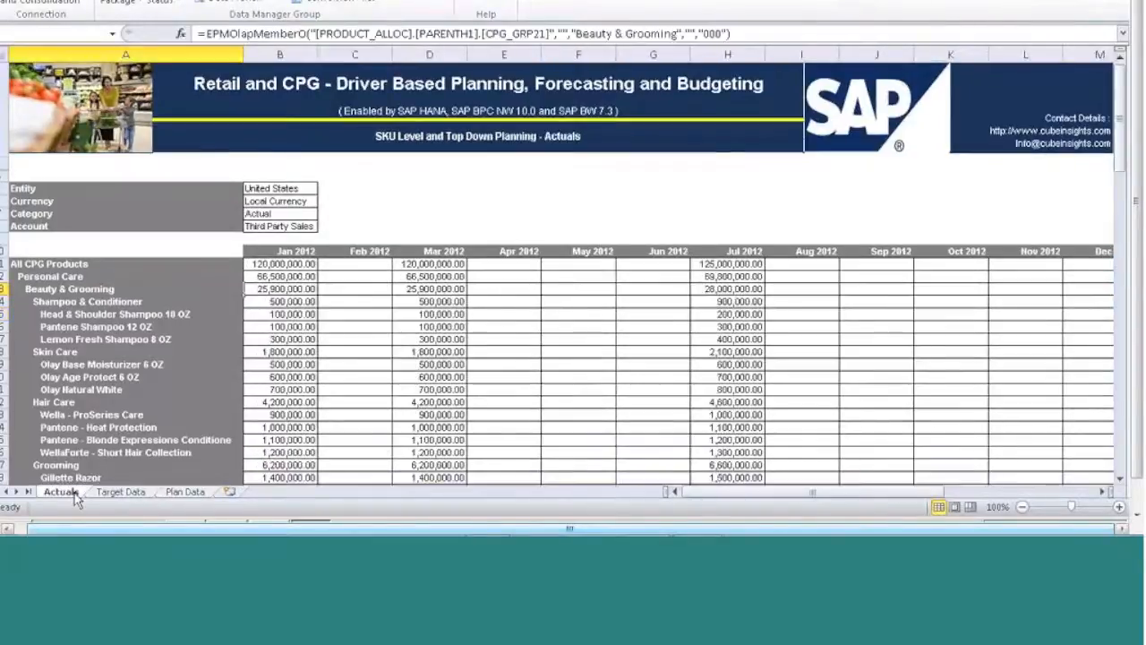
click(132, 498)
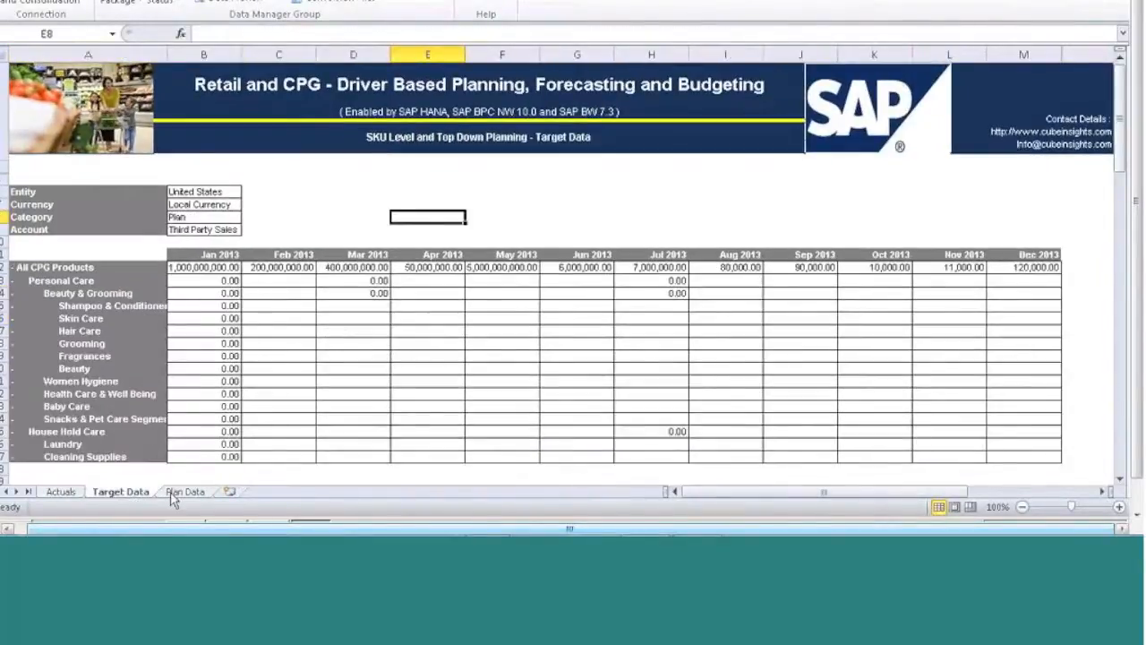
click(173, 497)
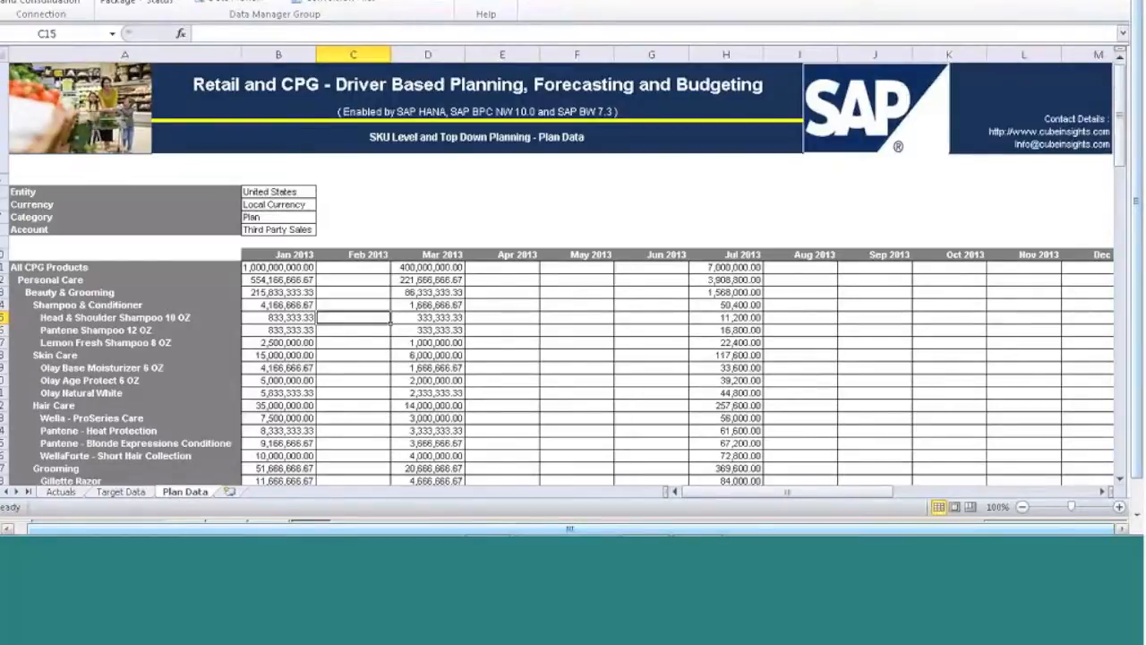
key(alt+F4)
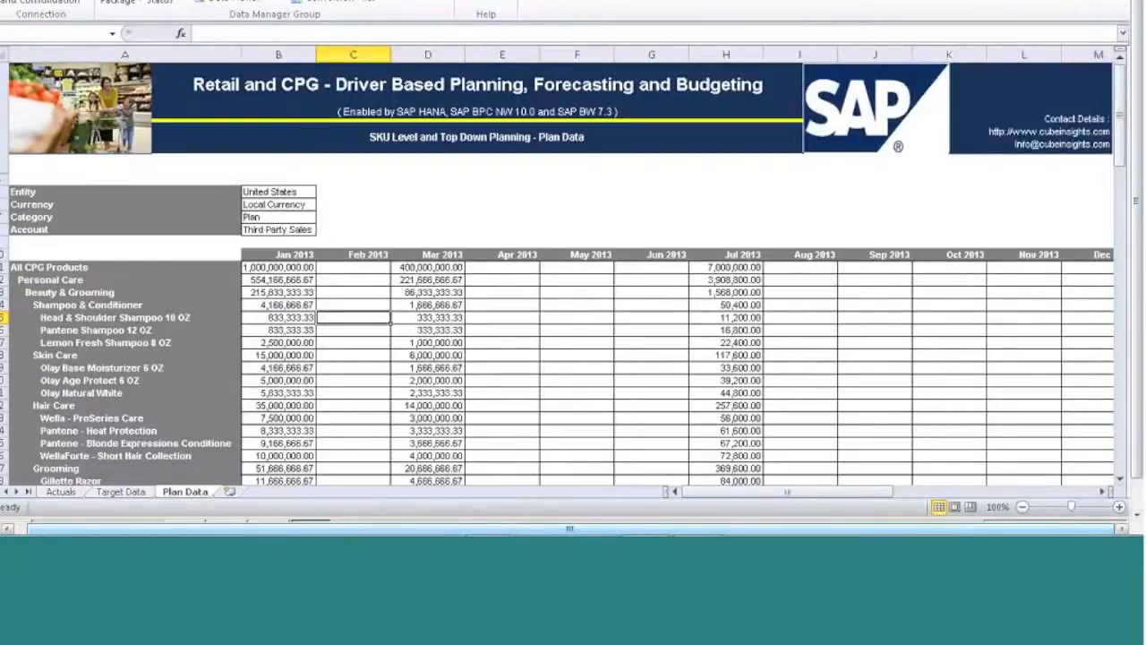
click(548, 238)
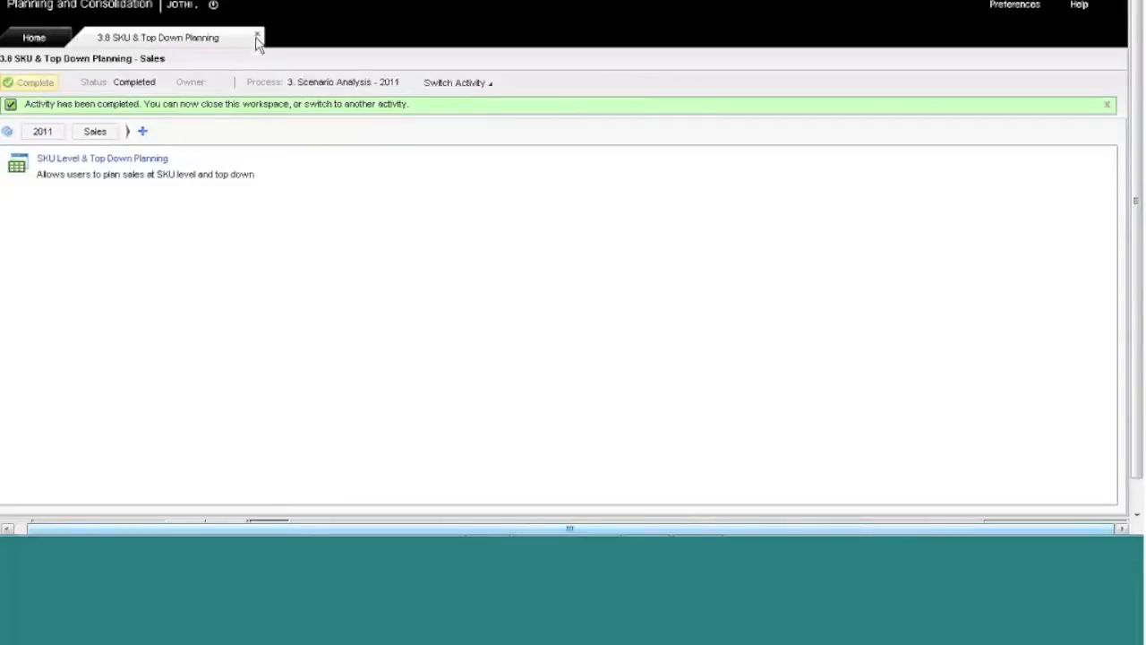
Close the 3.8 SKU & Top Down Planning workspace and mark activity 3.9 P & L Planning & Analysis as complete
click(258, 40)
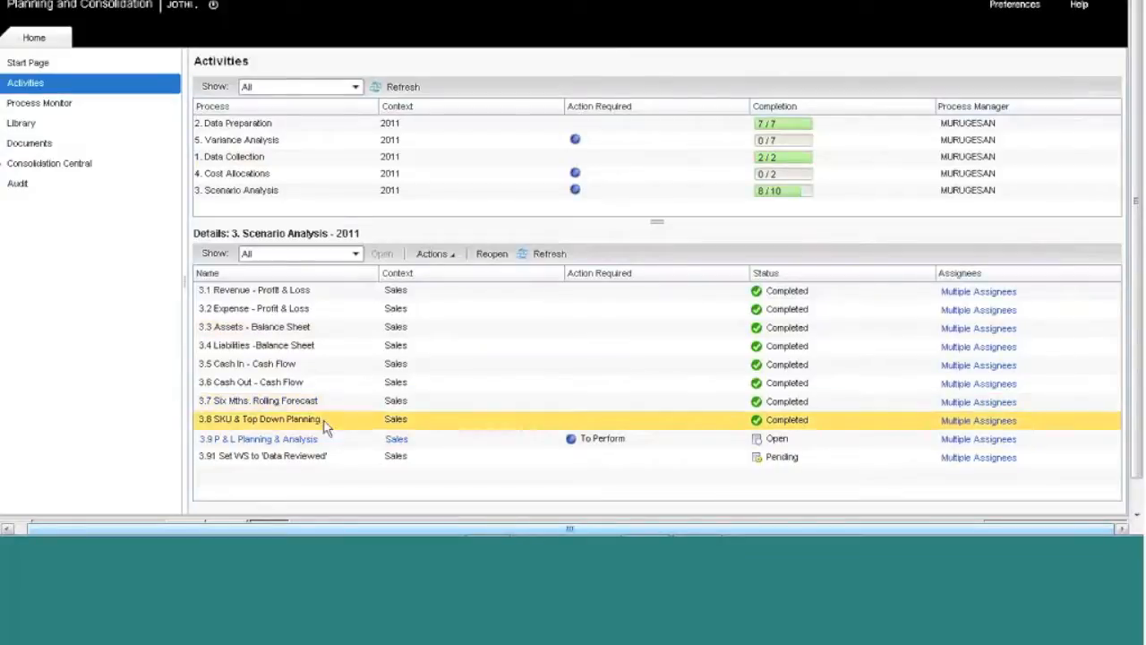
click(333, 442)
click(439, 253)
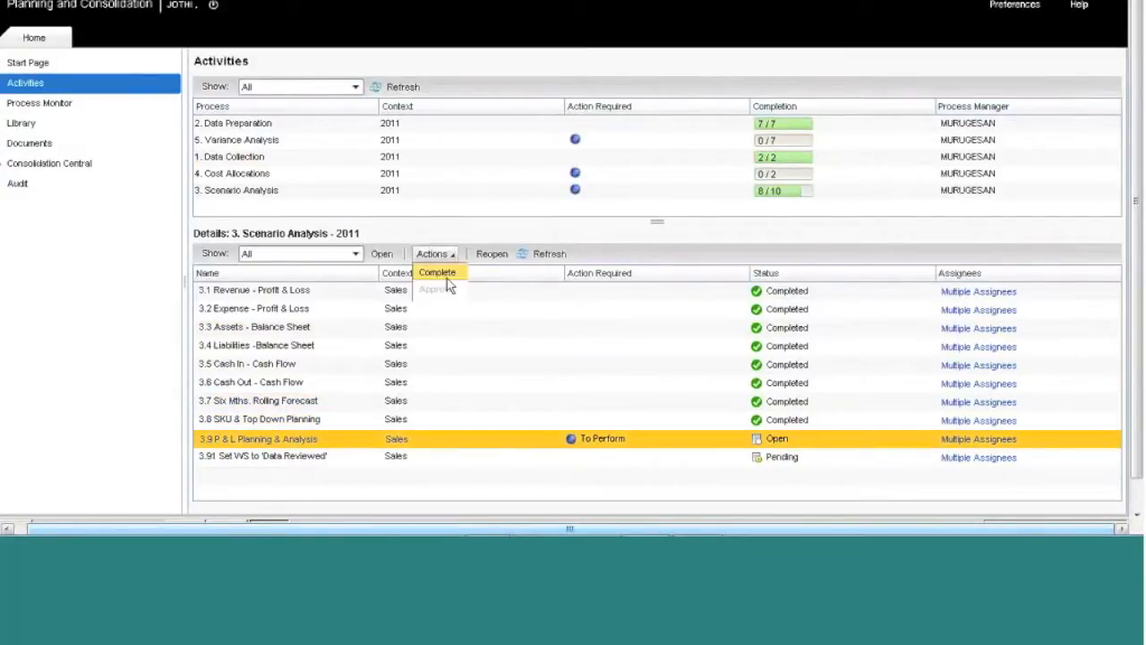
click(448, 275)
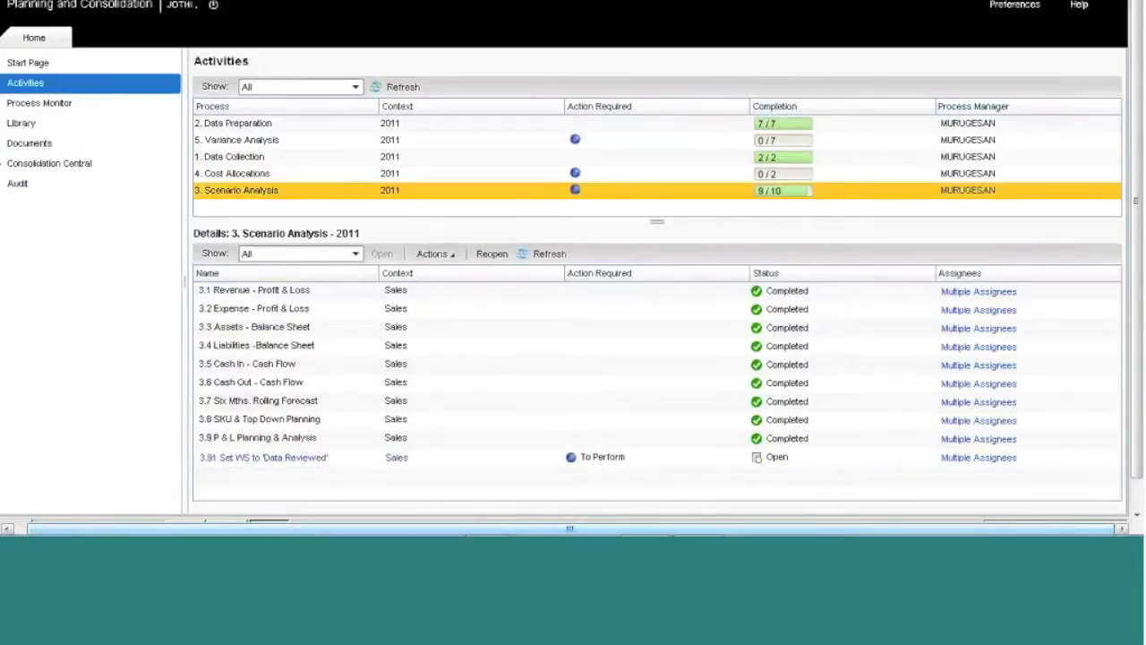
Open activity 3.91 Set WS to 'Data Reviewed' and choose Australia under Sales Asia Pacific as the work status entity
click(307, 460)
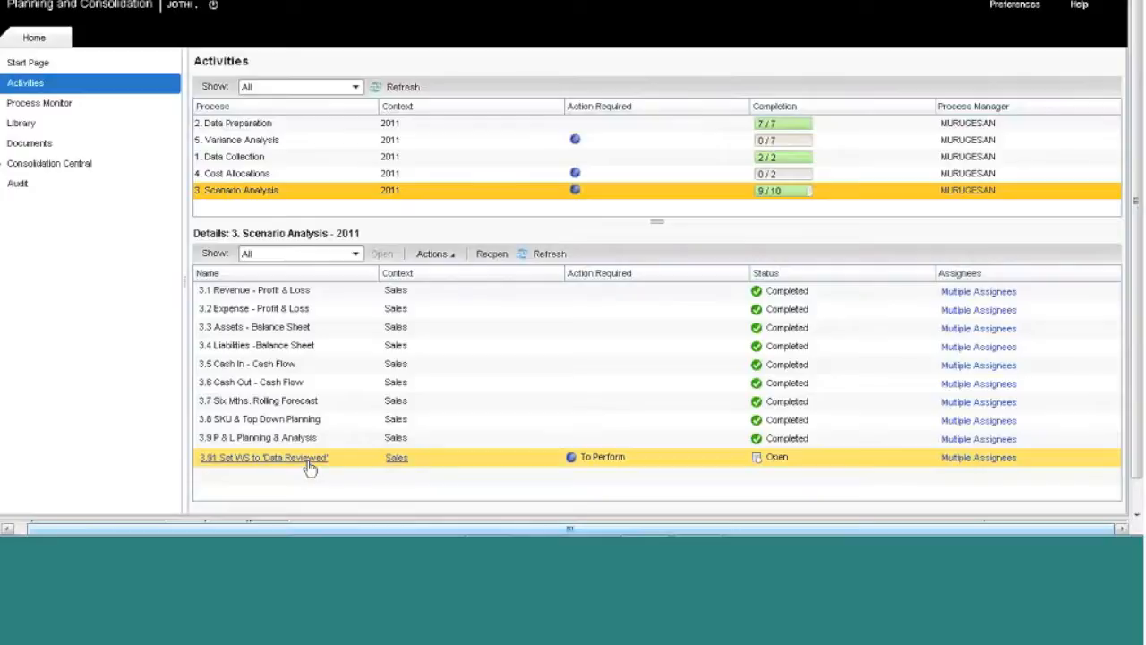
click(308, 464)
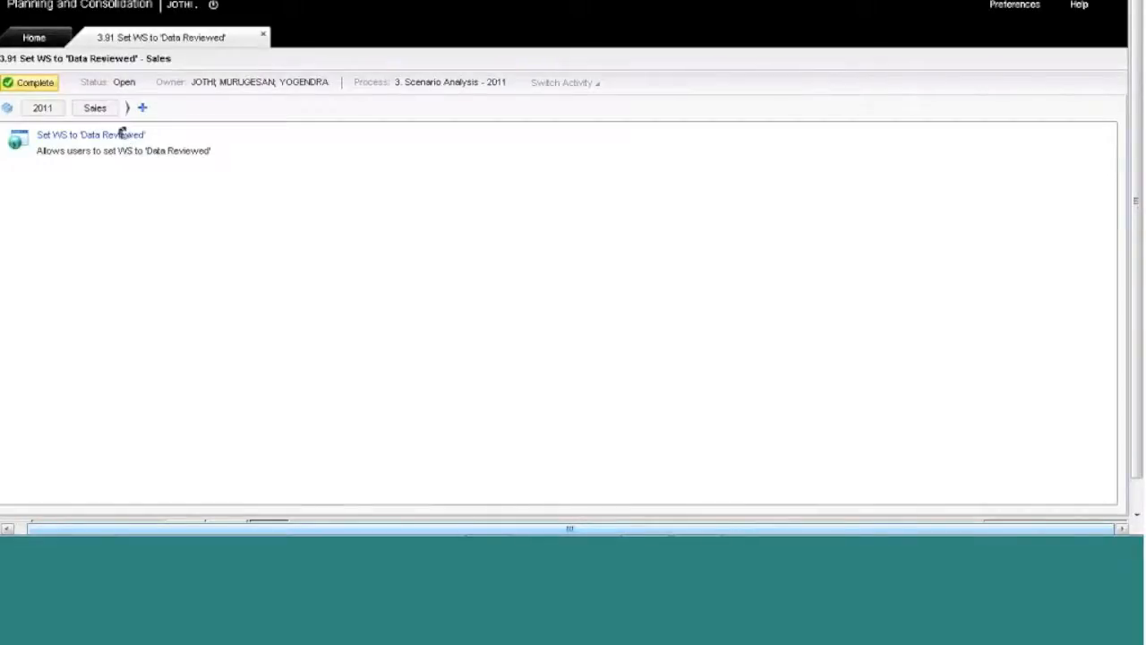
click(123, 132)
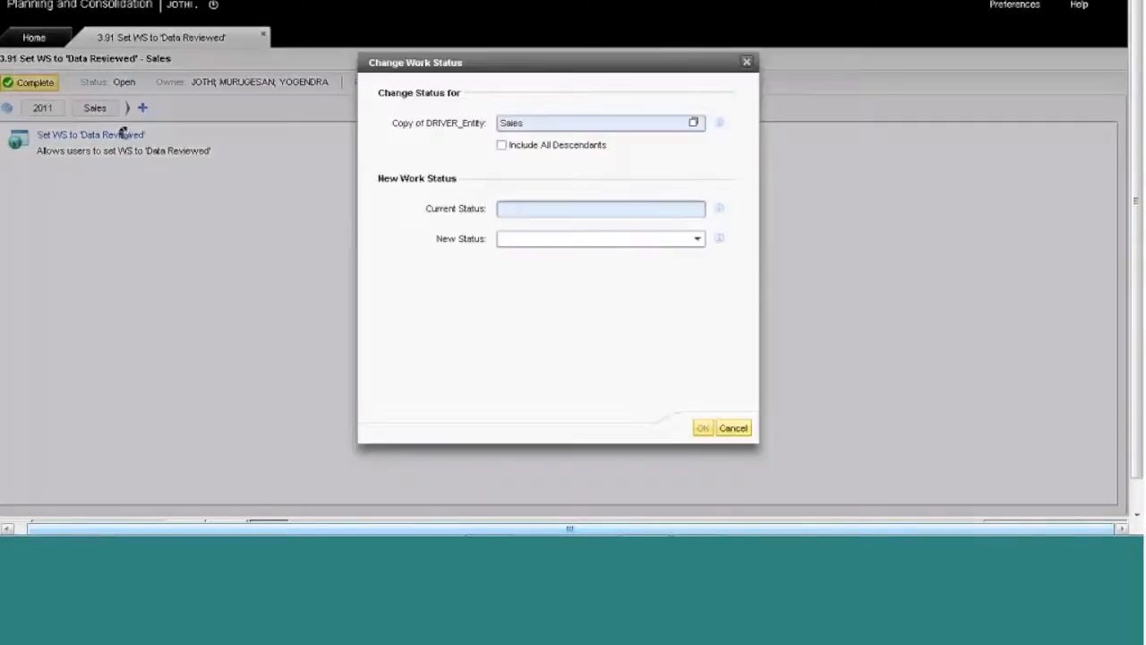
click(696, 124)
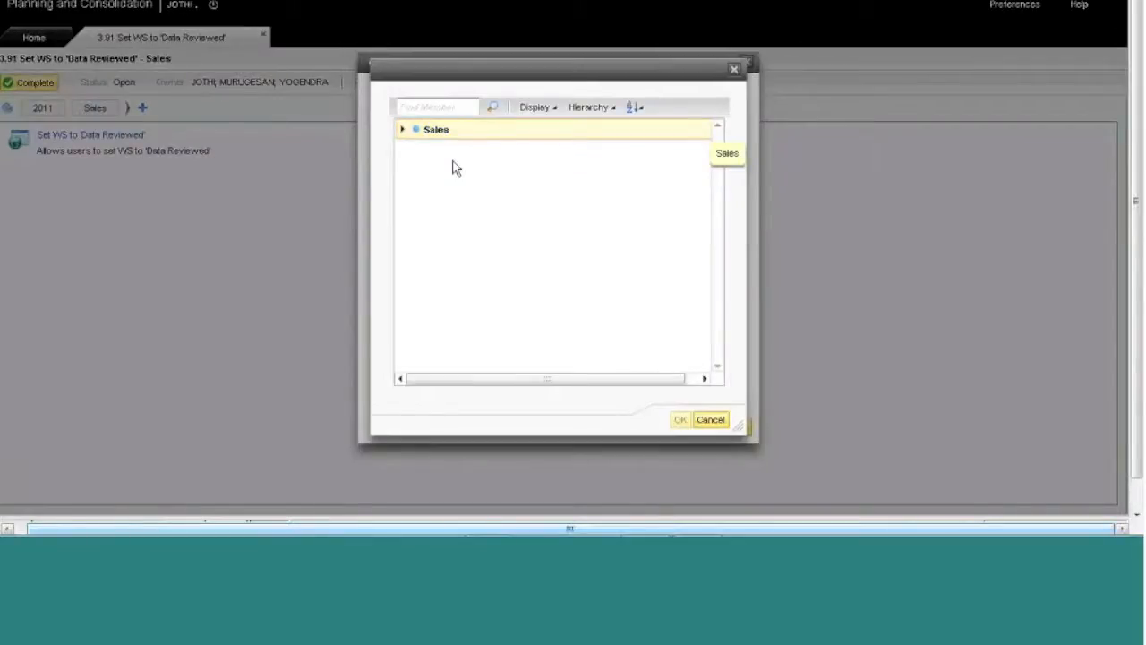
click(403, 130)
click(417, 190)
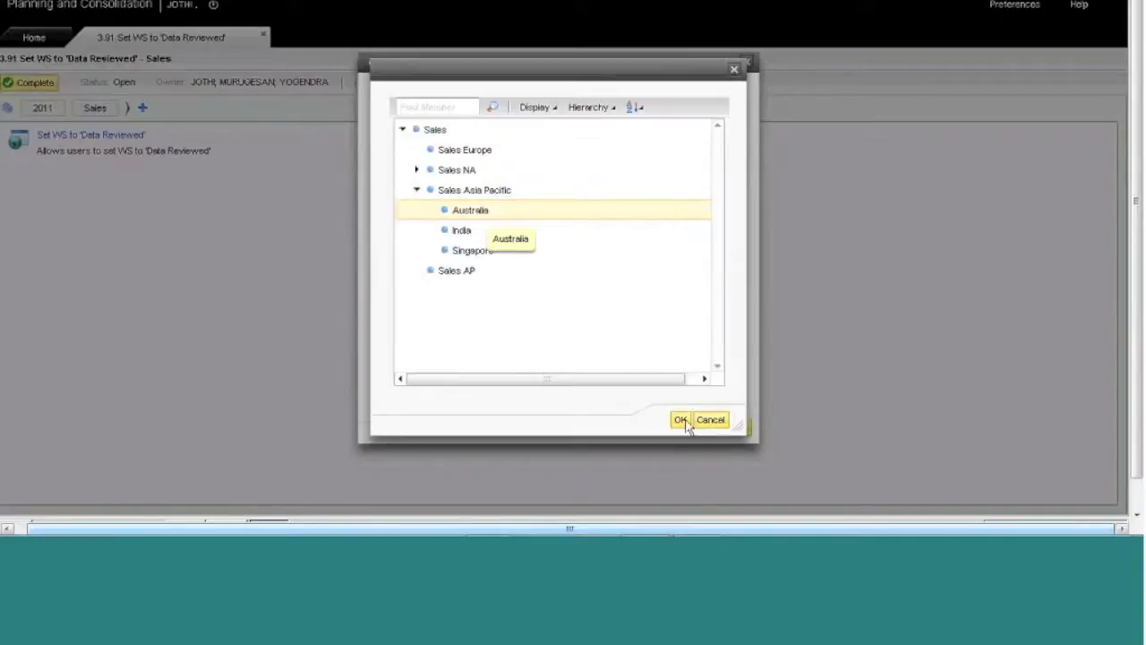
click(677, 422)
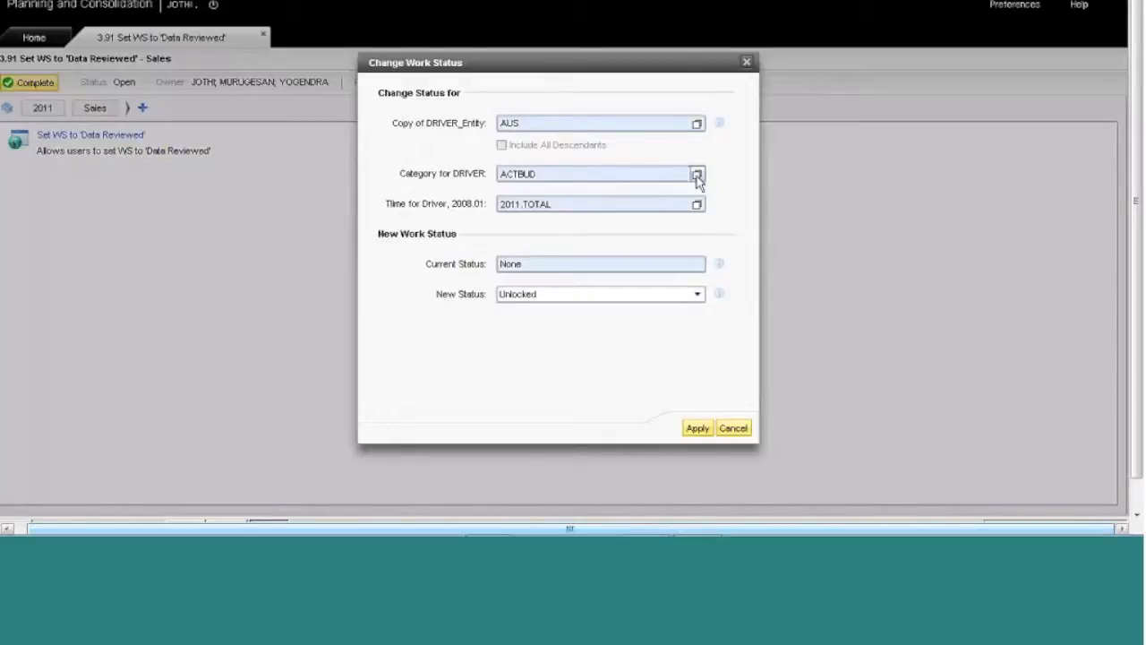
Set the work status category to PLAN and the time to Jan 2011
click(696, 176)
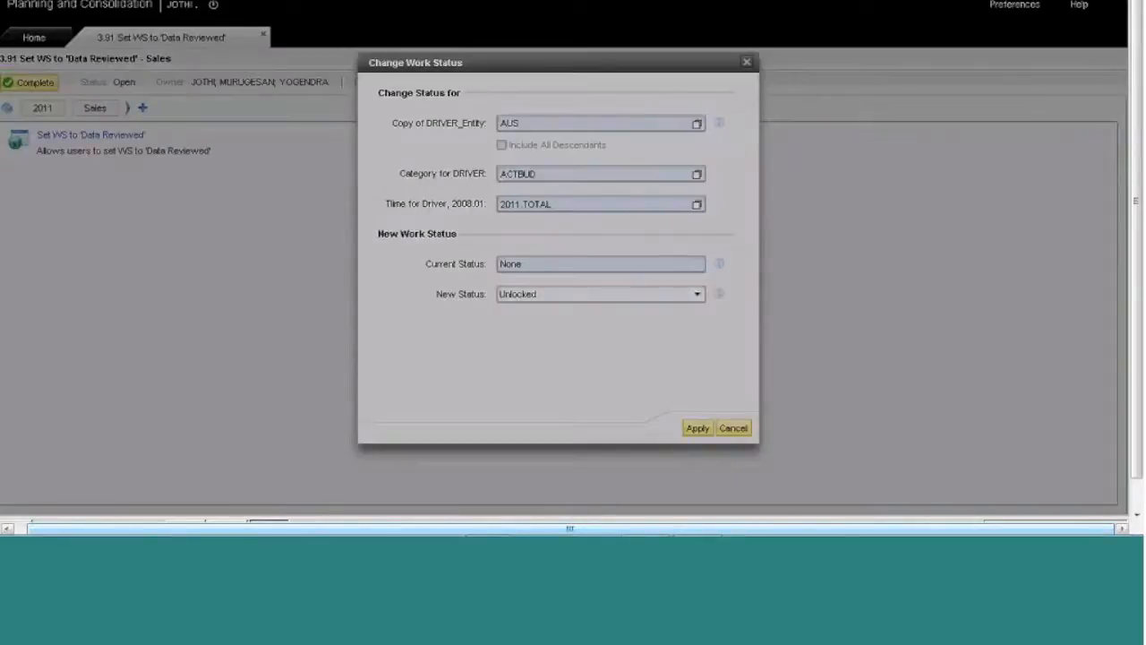
click(679, 419)
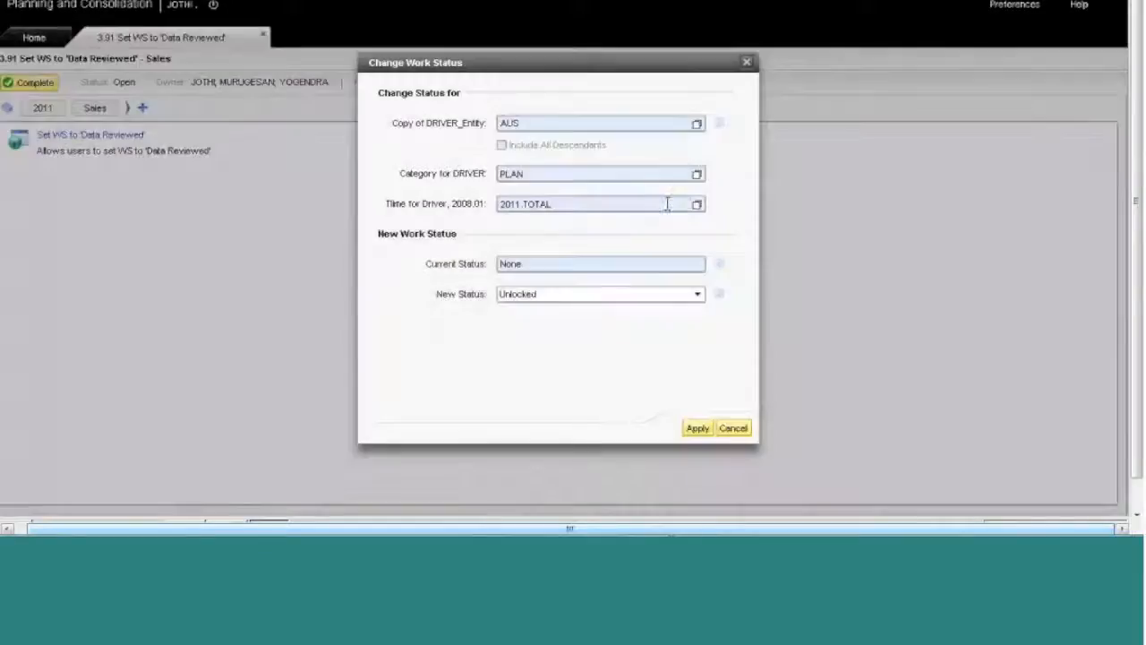
click(696, 204)
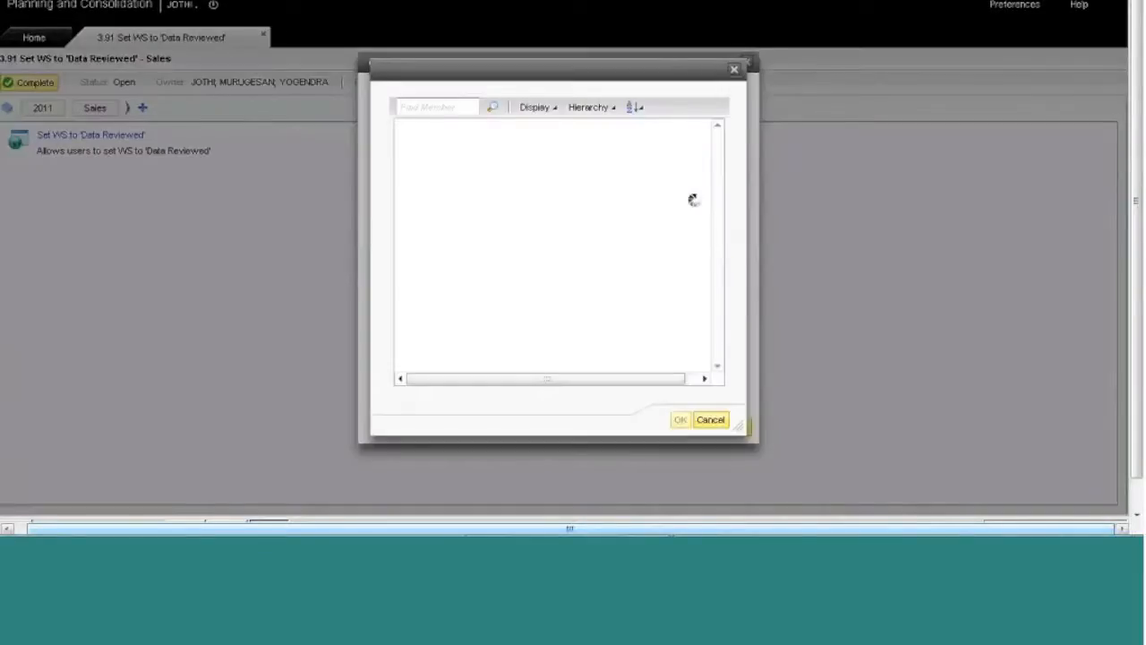
click(403, 230)
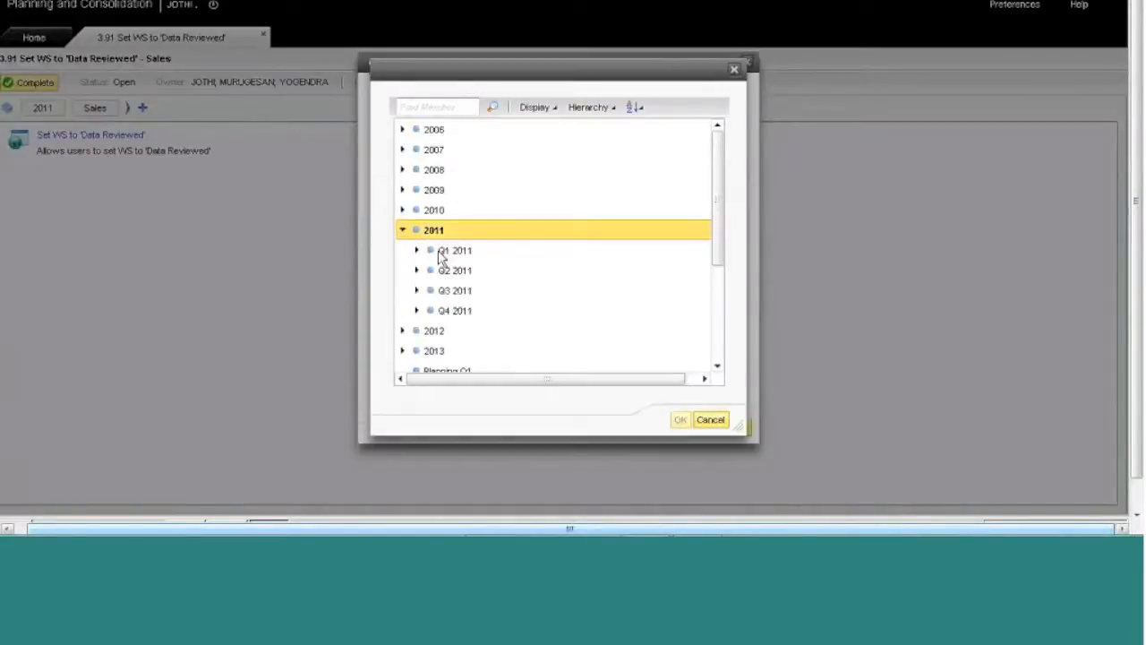
click(417, 251)
click(536, 277)
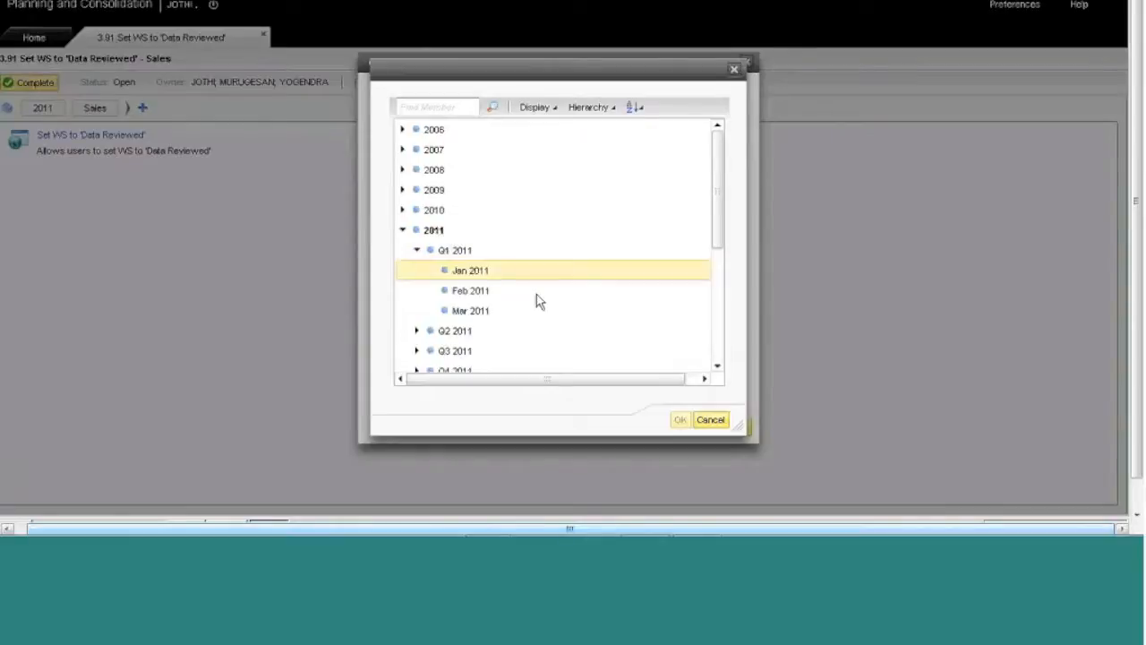
click(680, 421)
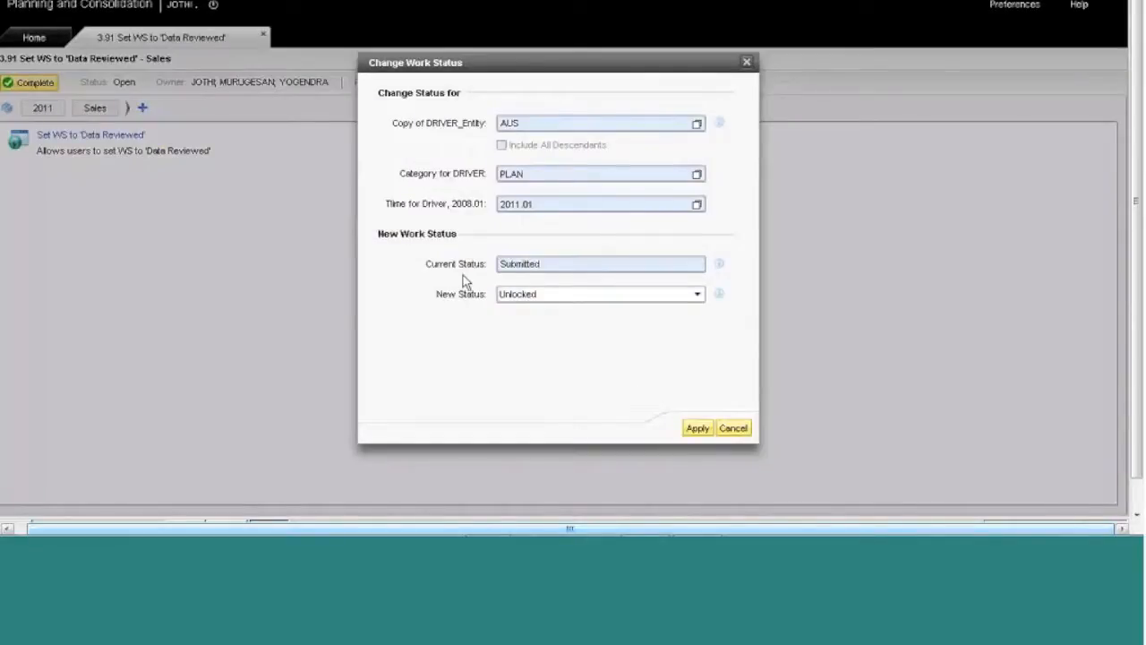
Apply Reviewed as the new work status, and complete and close the 3.91 activity
click(565, 298)
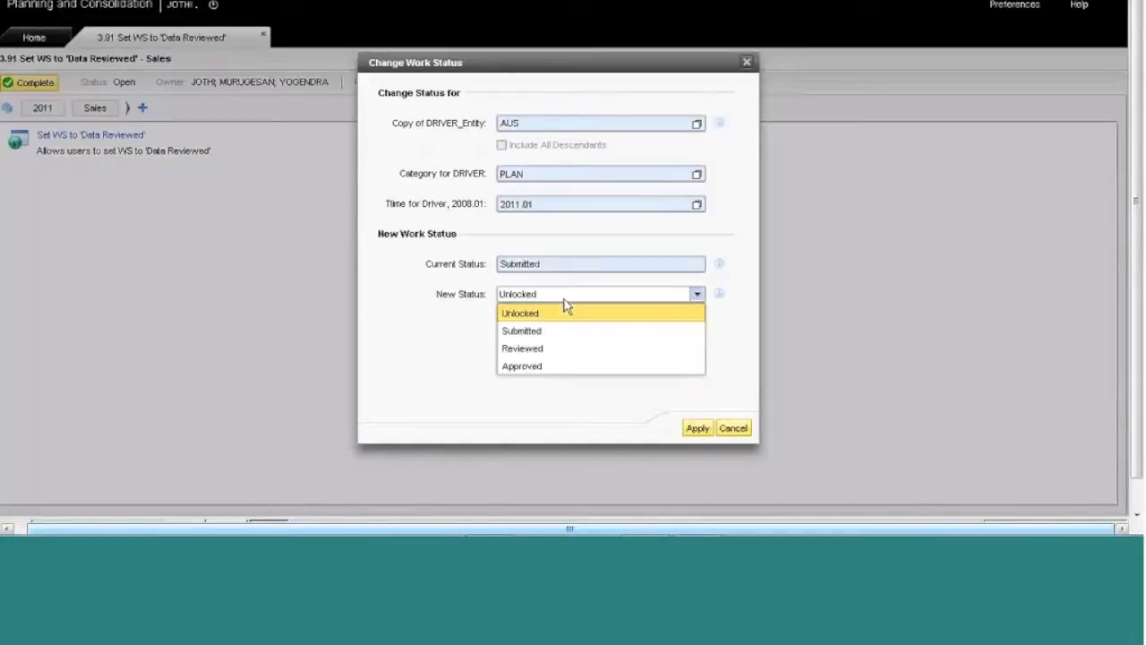
click(538, 350)
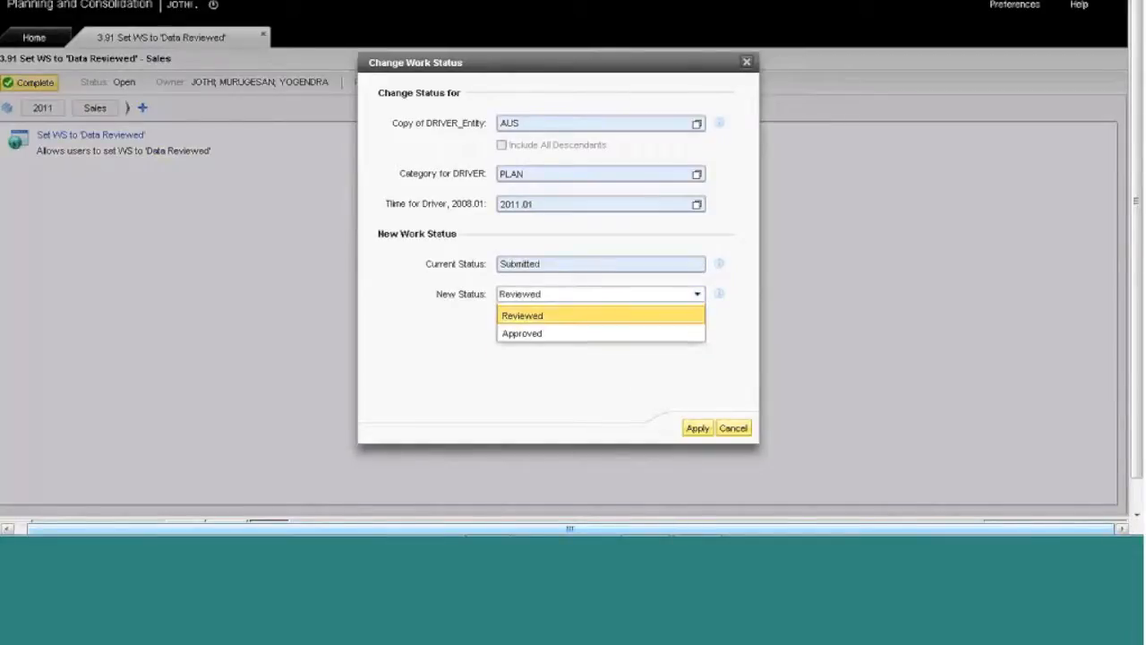
click(696, 428)
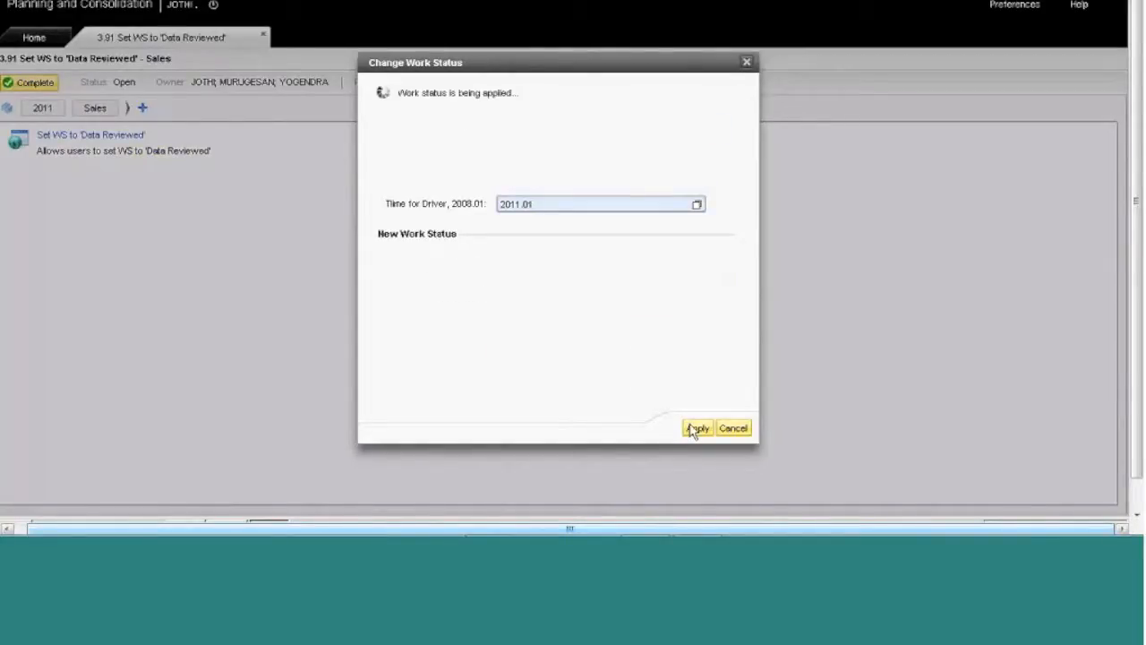
click(735, 428)
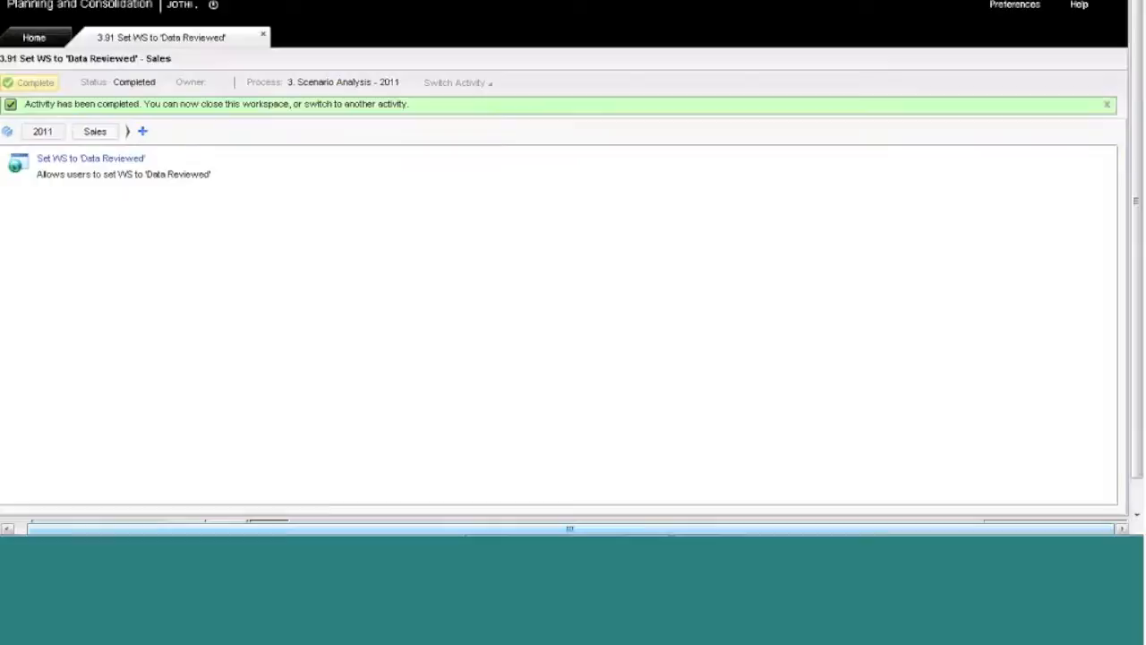
click(263, 35)
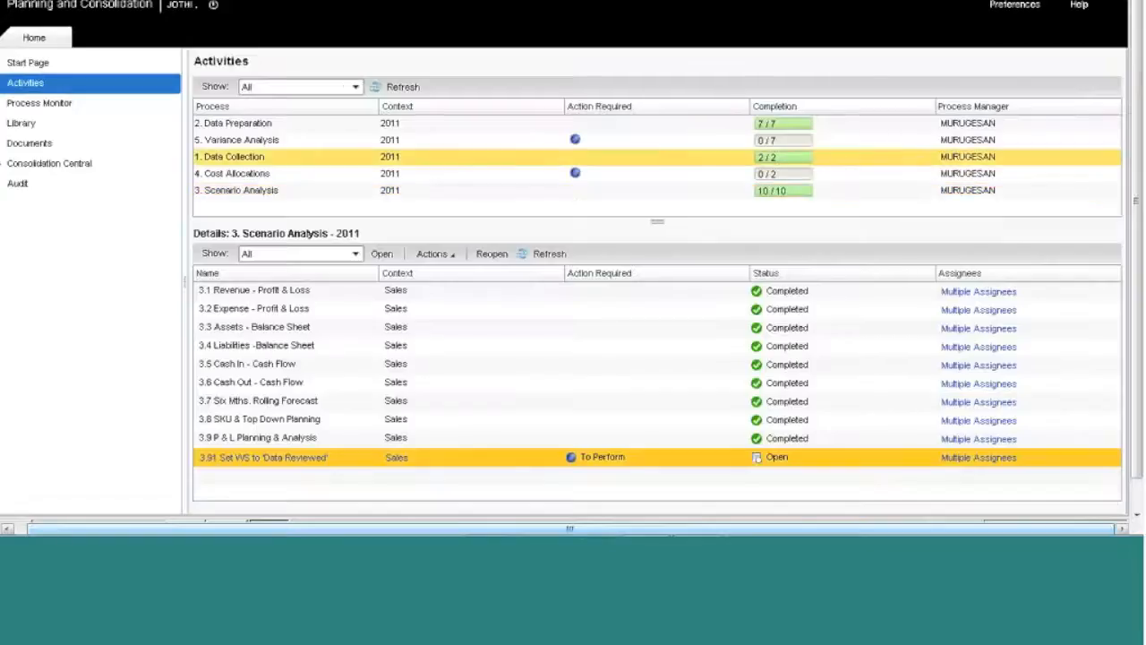
Look over the statuses of the Scenario Analysis activities from 3.1 Revenue - Profit & Loss to 3.91 Set WS to 'Data Reviewed'
click(269, 437)
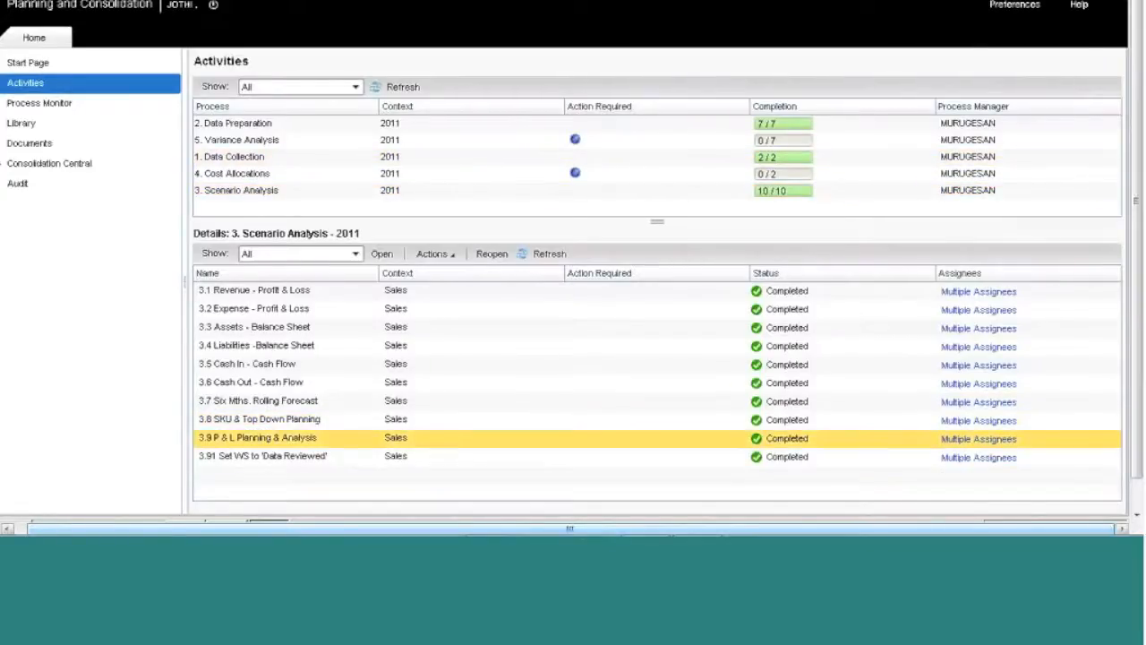
click(318, 296)
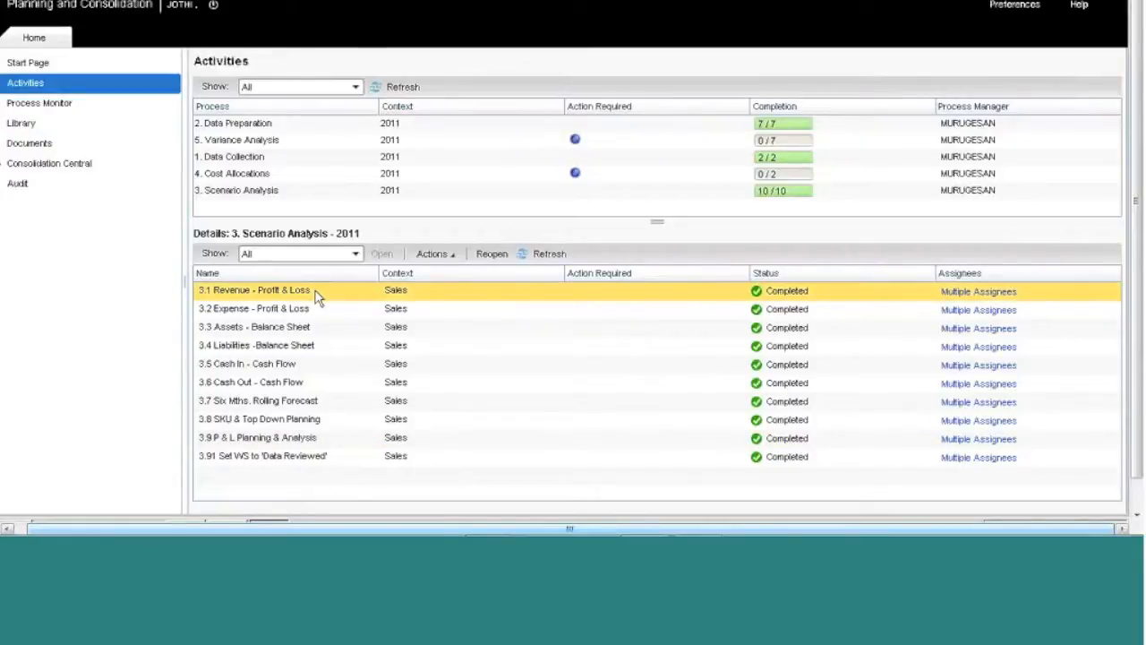
click(317, 310)
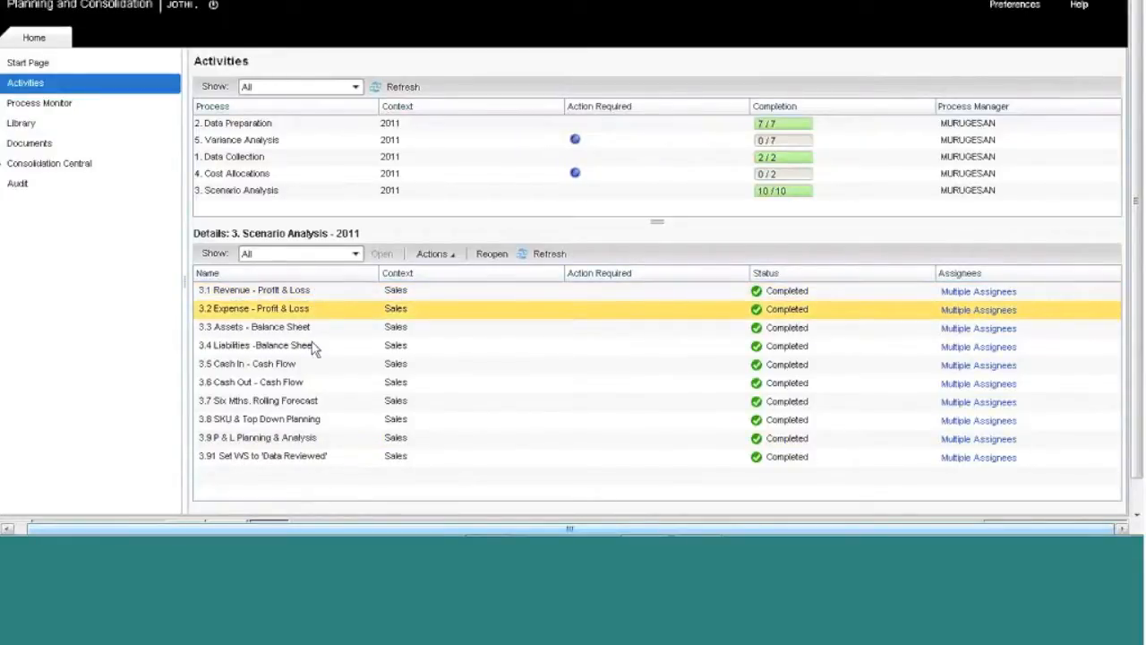
ctrl+click(314, 347)
click(313, 347)
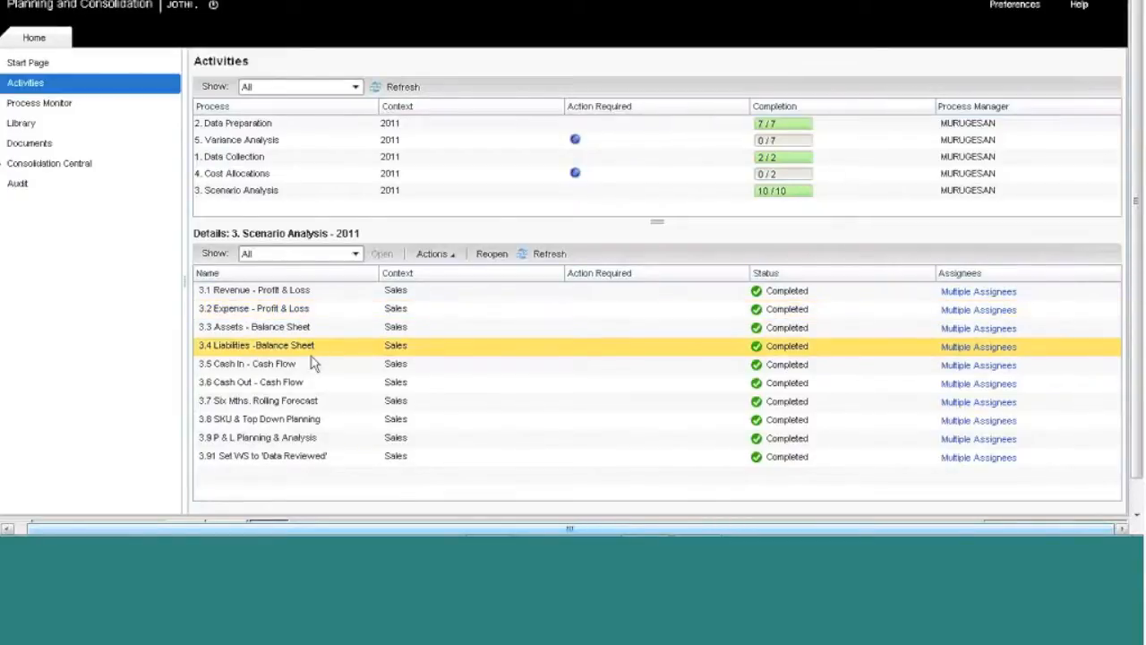
click(313, 383)
click(313, 419)
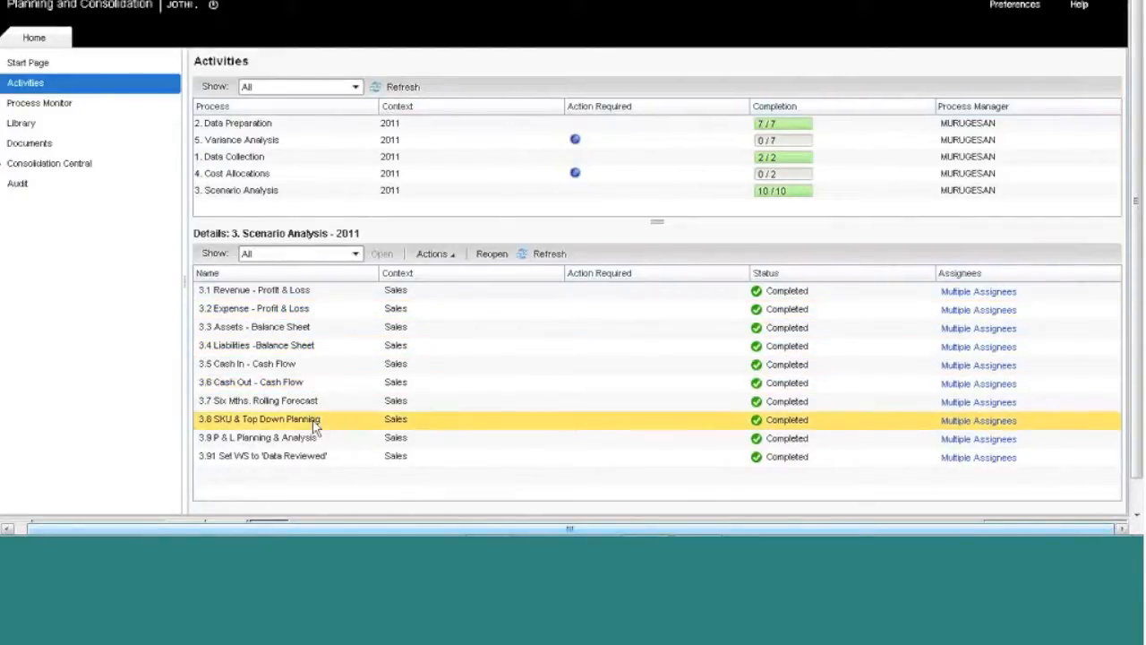
click(345, 446)
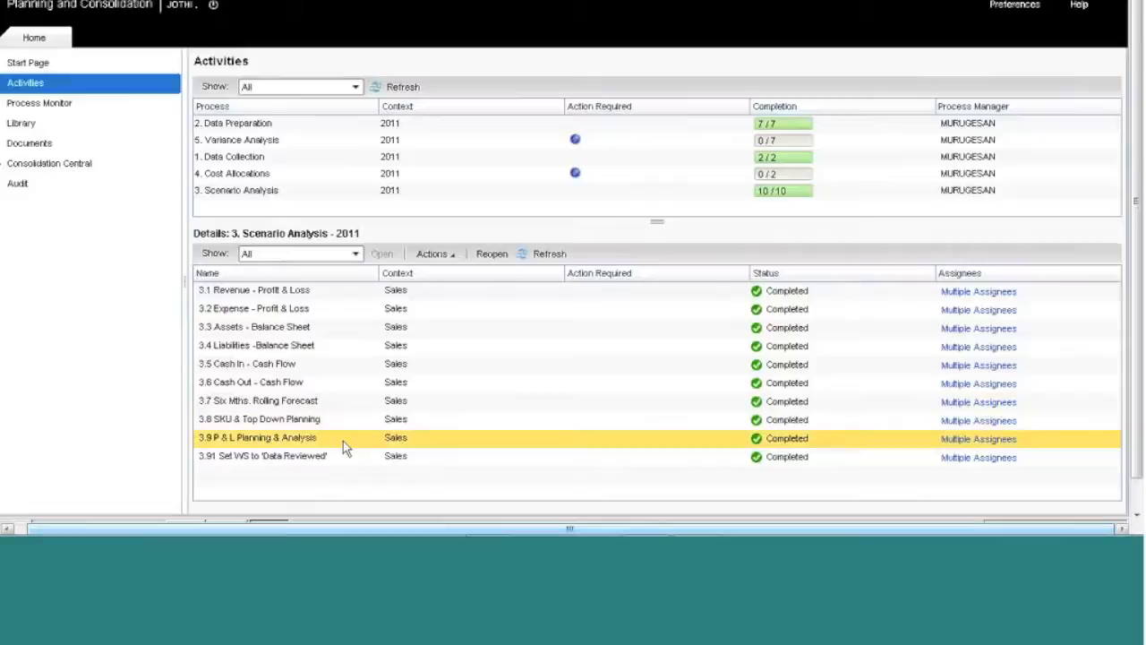
click(349, 457)
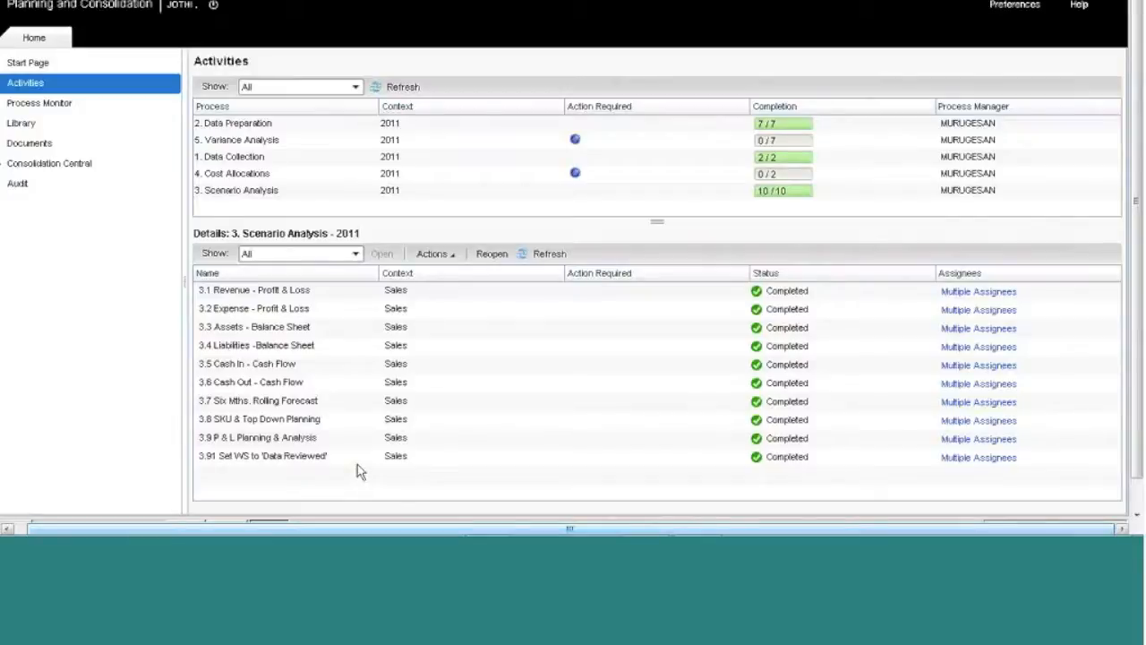
Sort the process list by process name and review the Data Preparation and Scenario Analysis activities
click(302, 106)
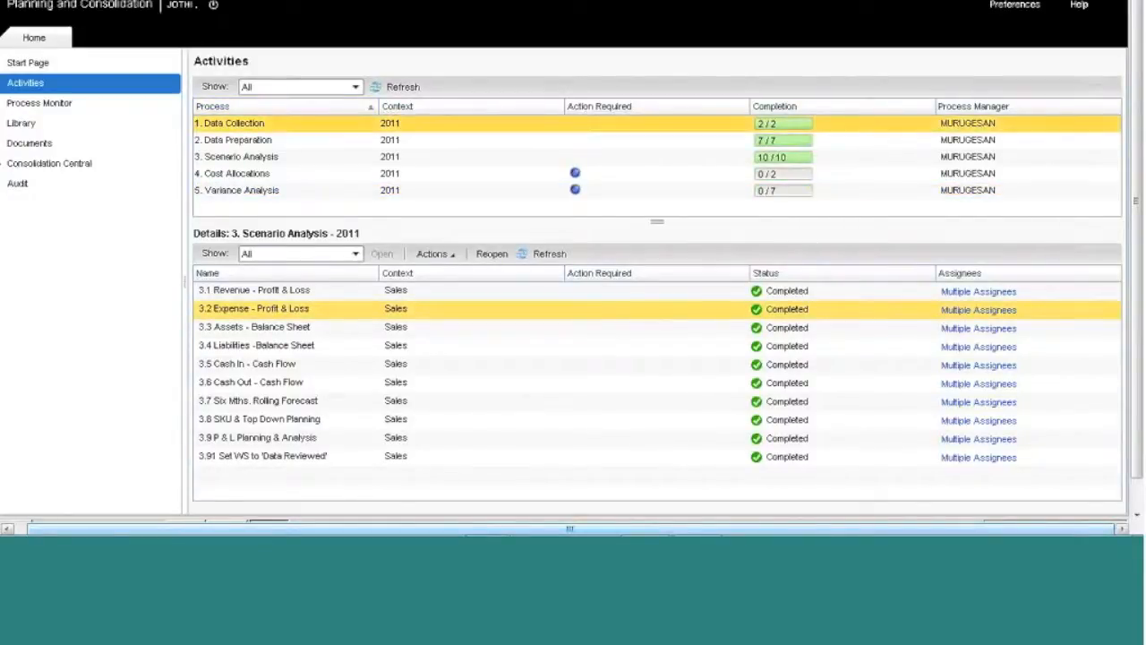
click(286, 144)
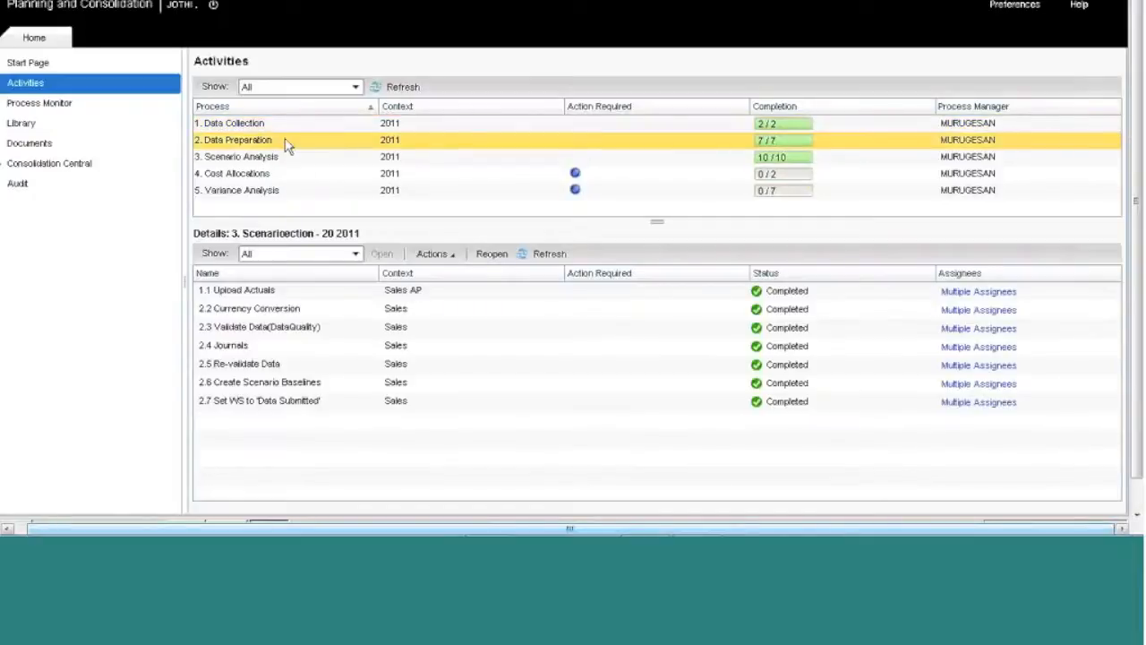
click(300, 161)
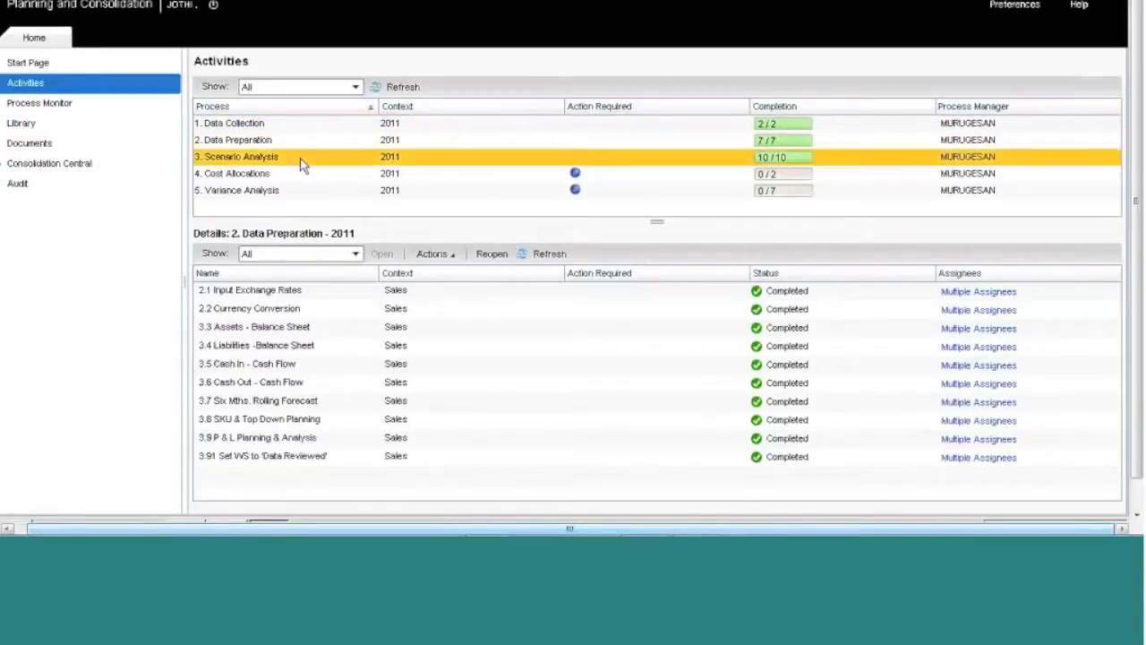
Open the COSTALLOCATION-IS workbook in Excel from activity 4.1 Input Cost Data of Cost Allocations, and hide the EPM pane and context
click(288, 178)
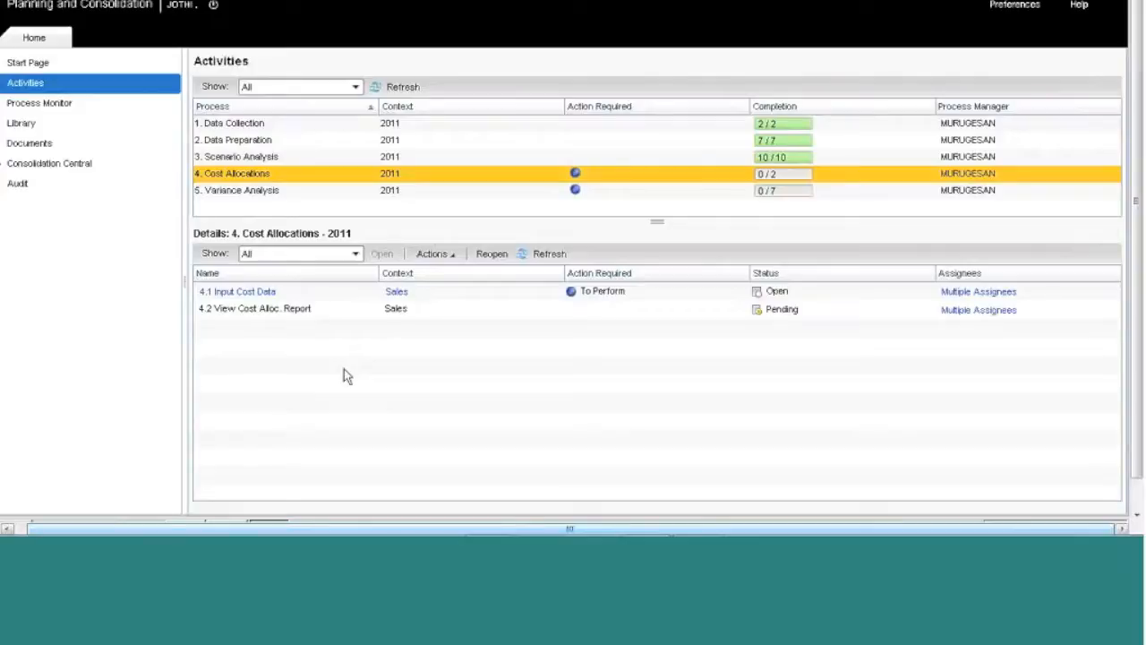
click(247, 294)
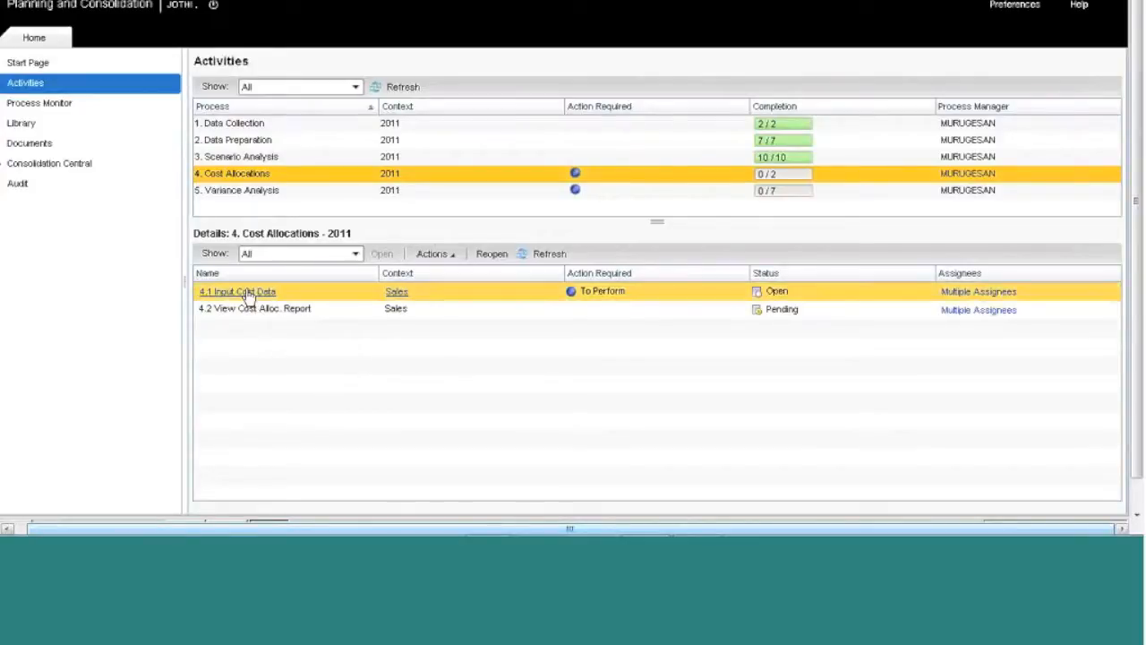
click(247, 293)
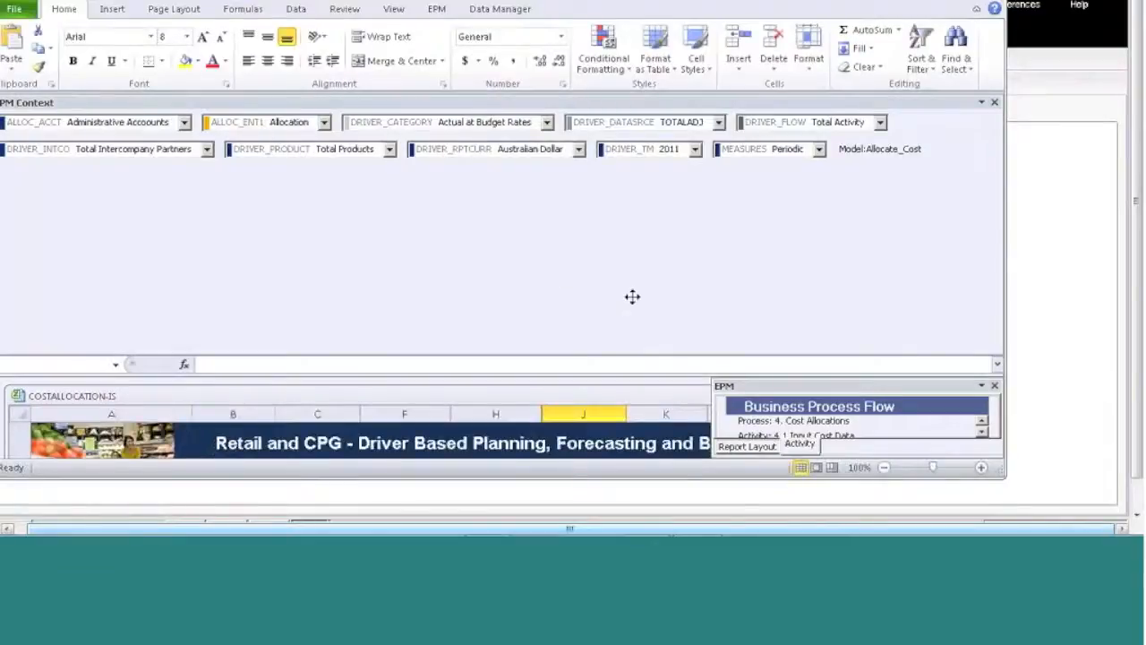
click(435, 10)
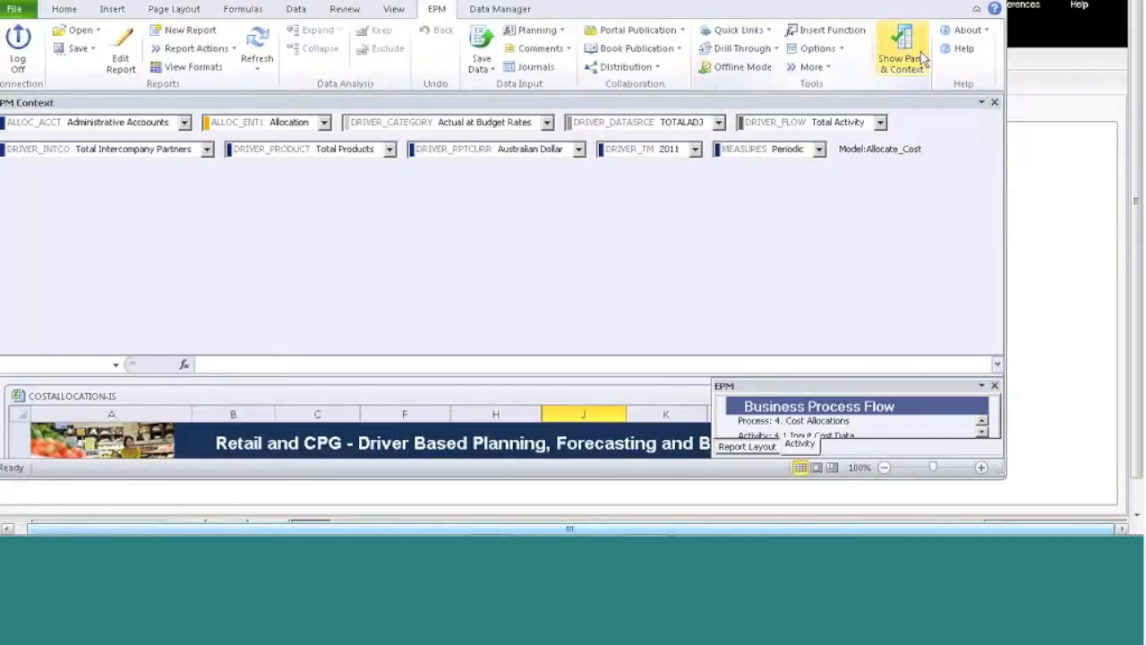
click(899, 47)
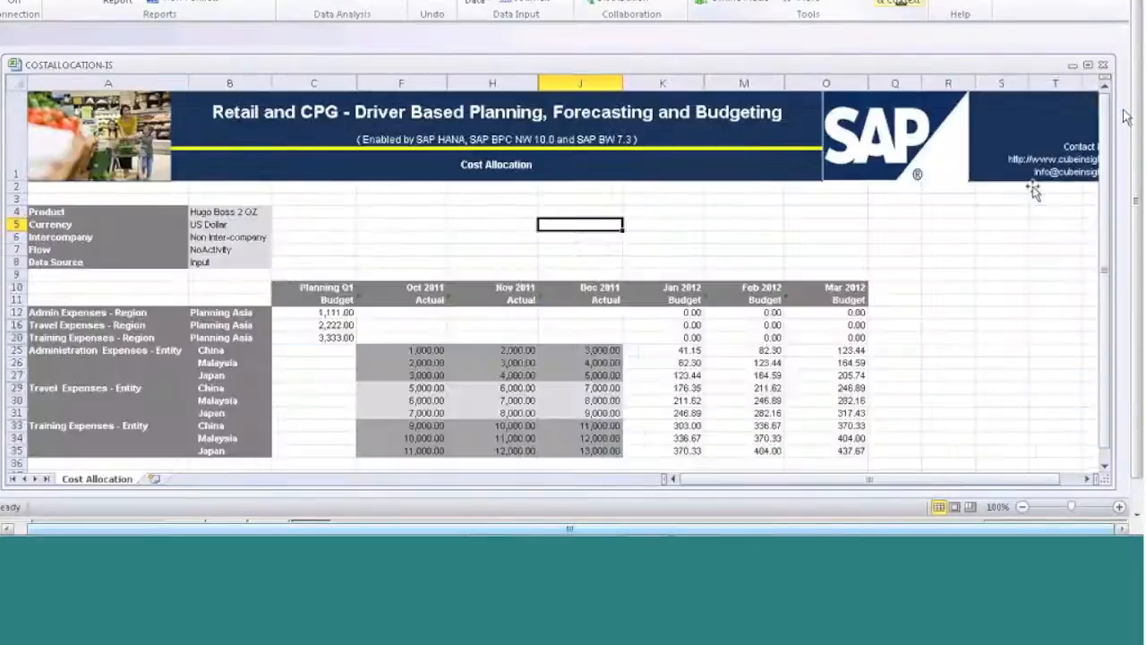
Look over the regional Planning Q1 budgets, the entity actuals and the January to March 2012 budgets on the Cost Allocation sheet
click(1000, 250)
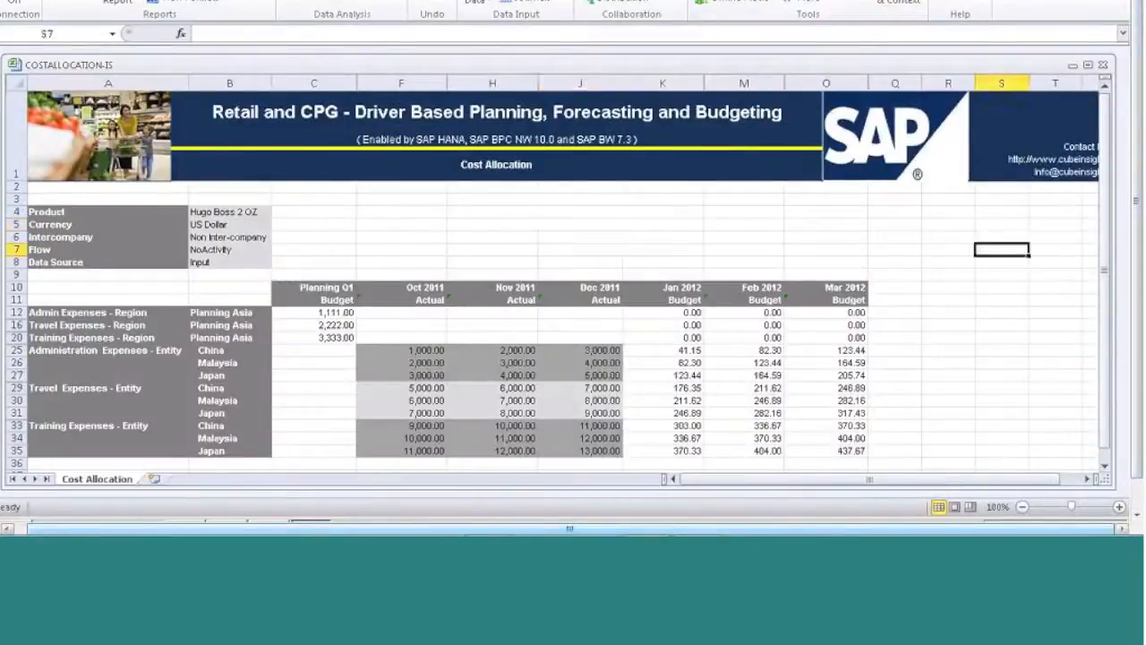
click(328, 312)
drag(327, 312, 331, 337)
drag(403, 351, 582, 375)
drag(671, 317, 868, 452)
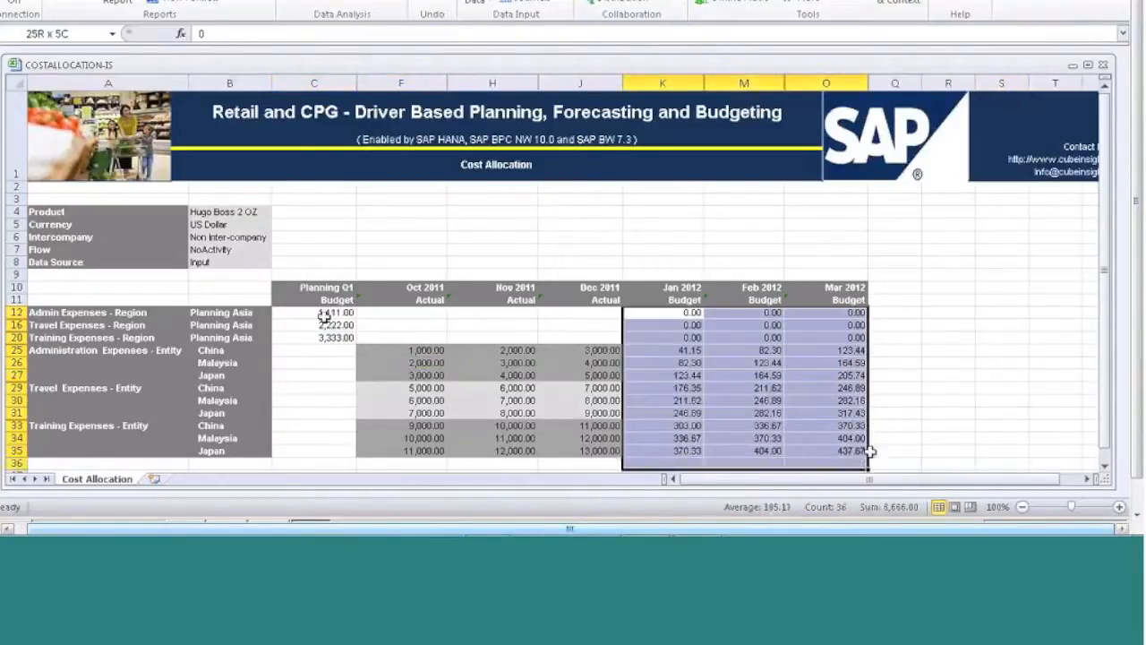
drag(328, 311, 330, 338)
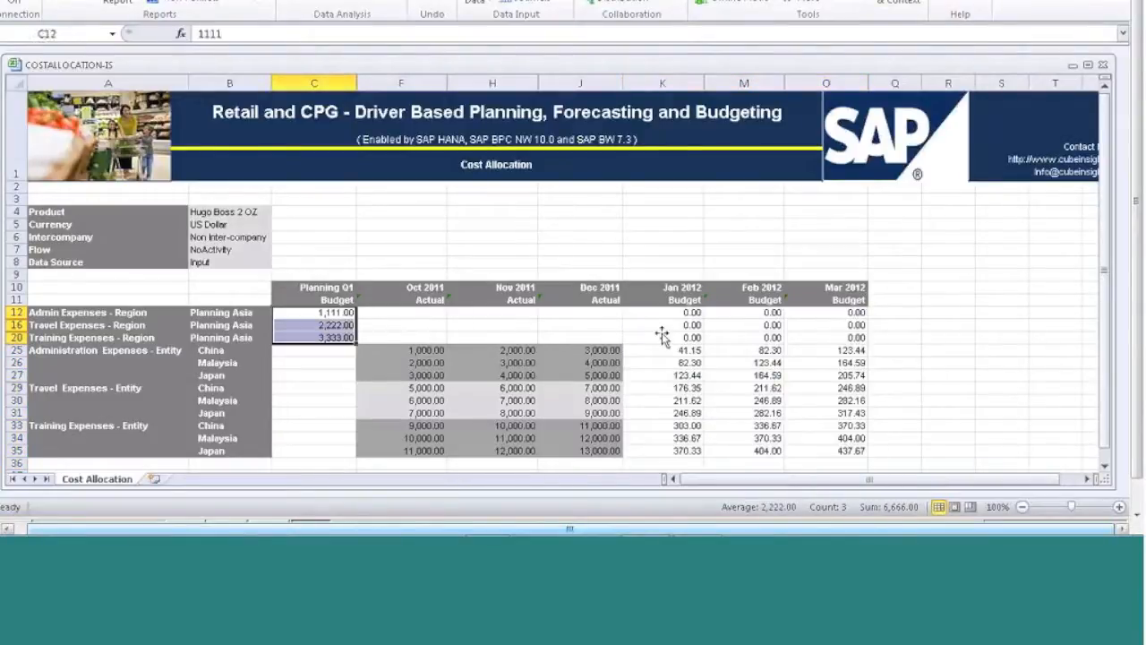
click(932, 315)
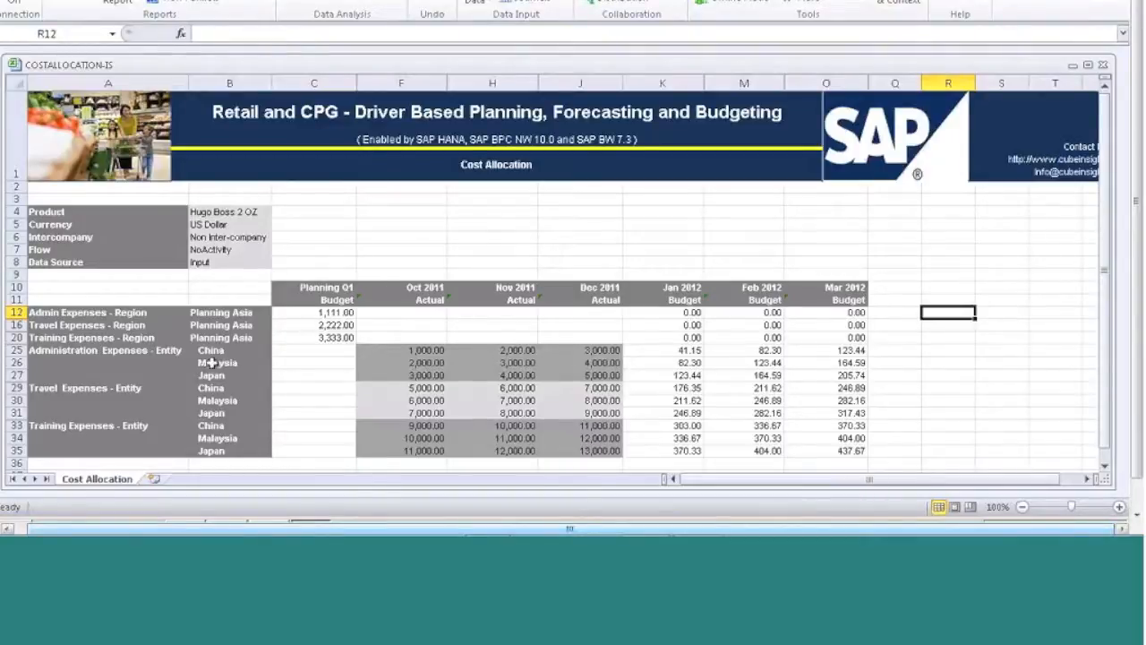
Clear the regional Planning Q1 budget amounts and all entity budget amounts for January to March 2012
click(329, 313)
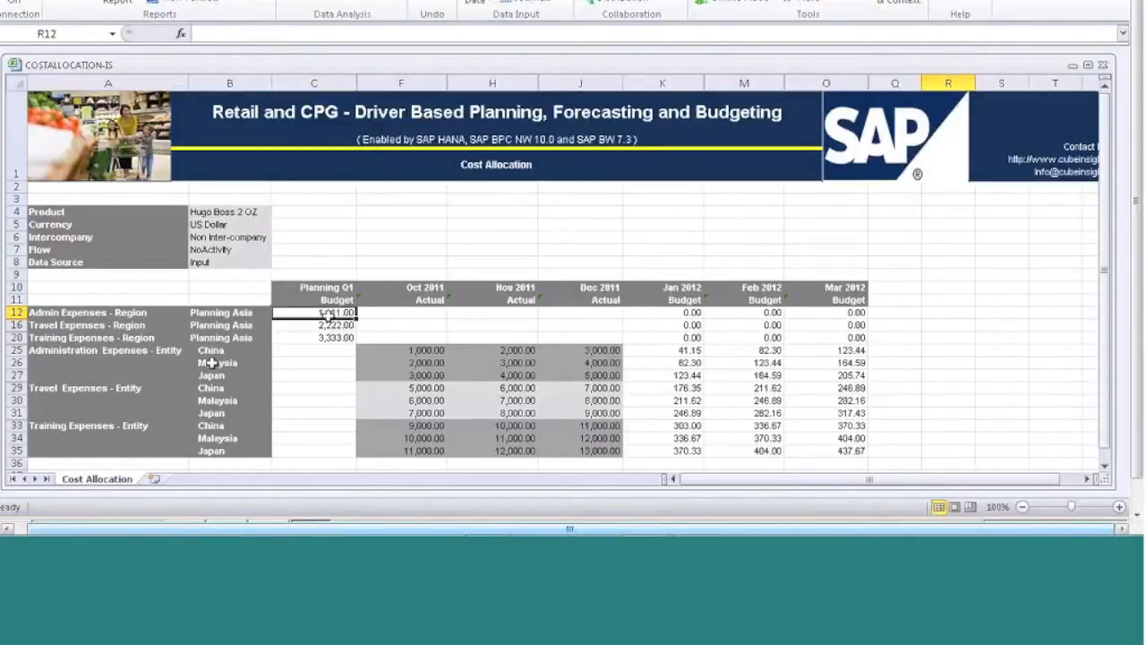
drag(329, 312, 339, 344)
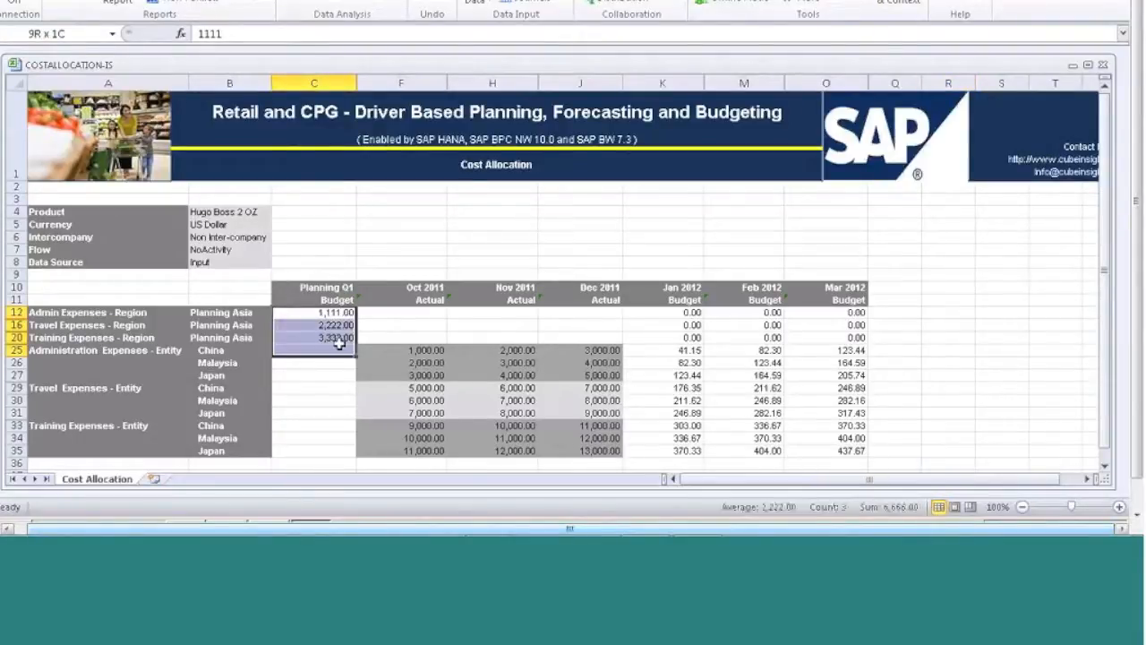
drag(685, 350, 819, 450)
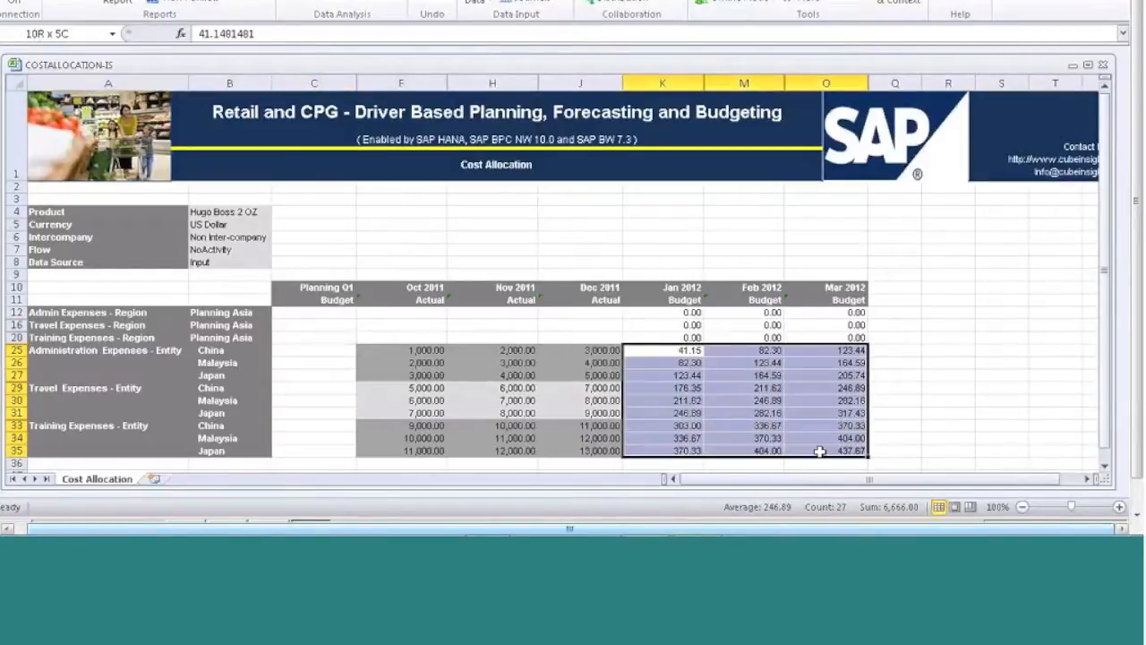
drag(819, 450, 819, 450)
key(Delete)
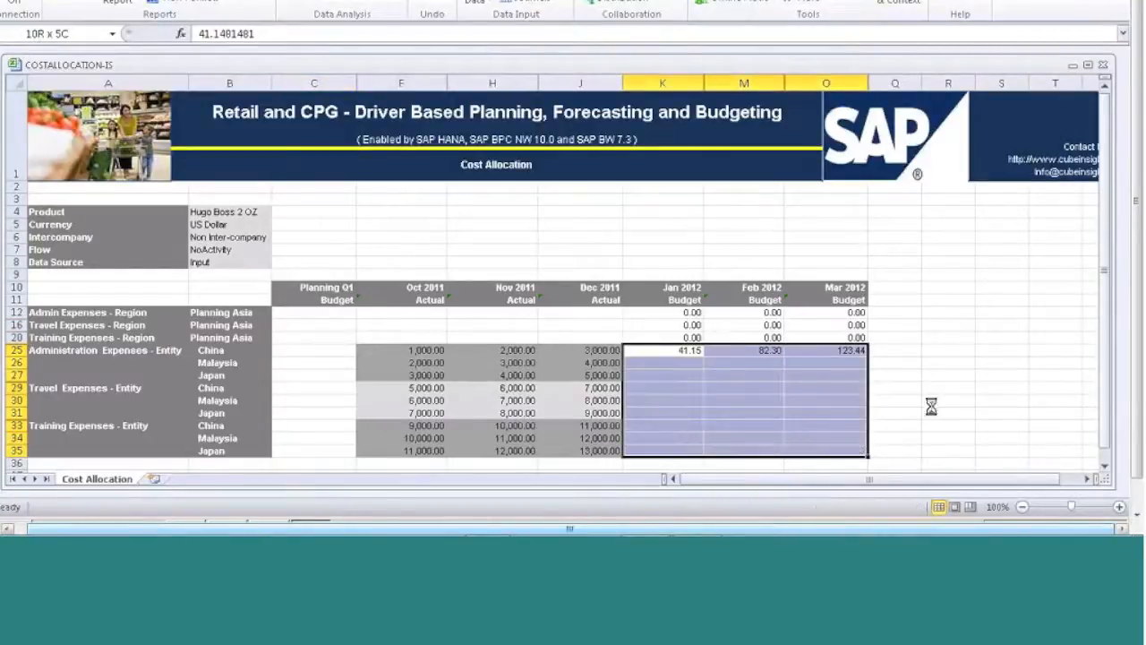
Enter Planning Q1 budgets for Planning Asia of 10,000,000 for admin, 20,000,000 for travel and 3,000,000 for training expenses
click(331, 311)
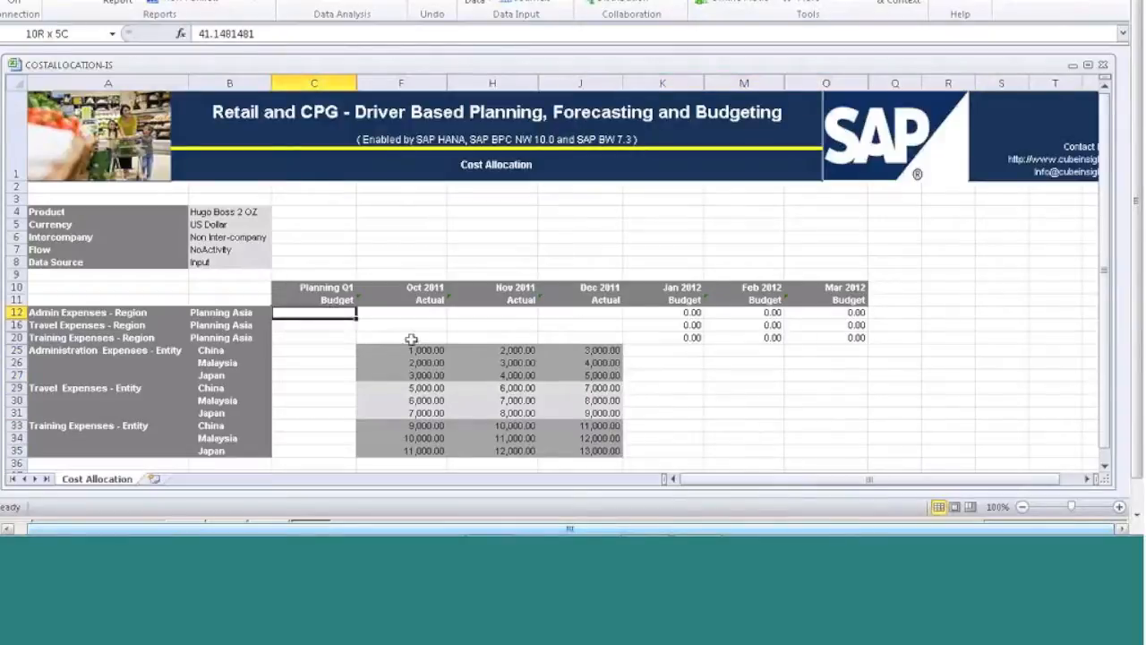
text(10,00)
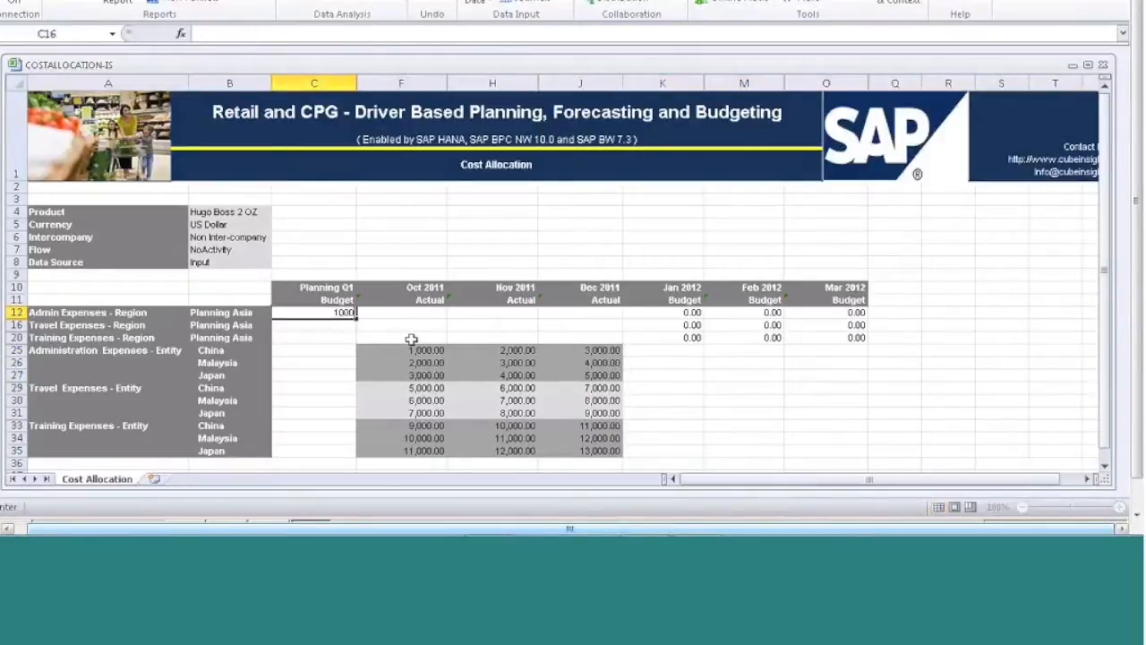
text(0,000)
key(Return)
text(20000000)
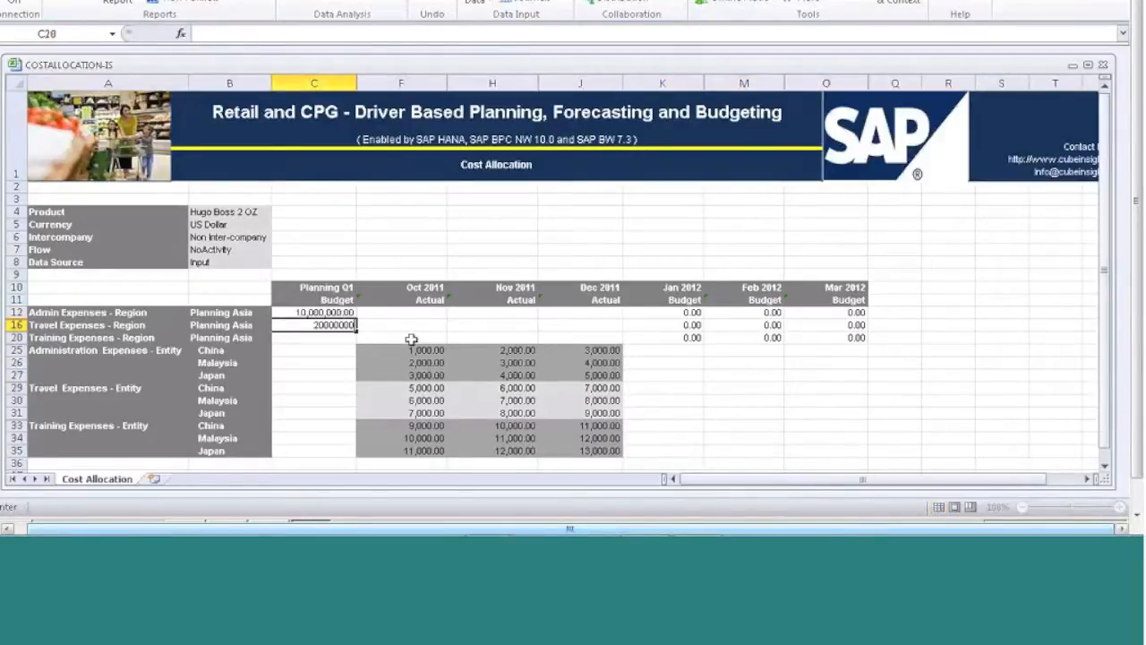
key(Return)
text(3,000,000)
click(411, 338)
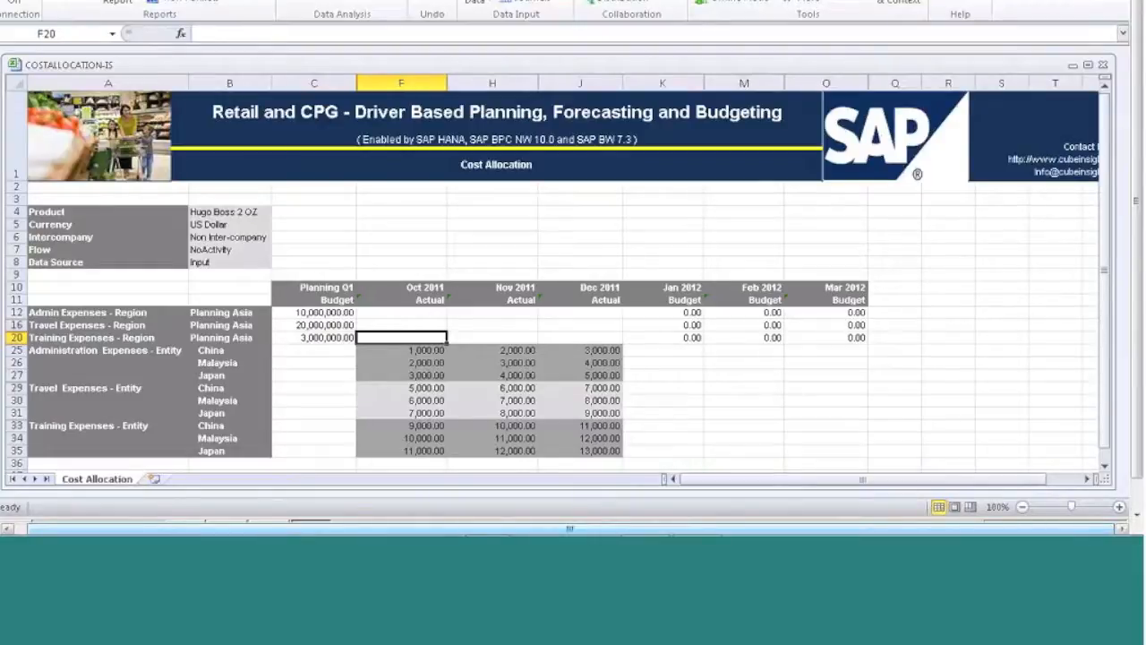
Save the Cost Allocation worksheet data and refresh the report
click(475, 3)
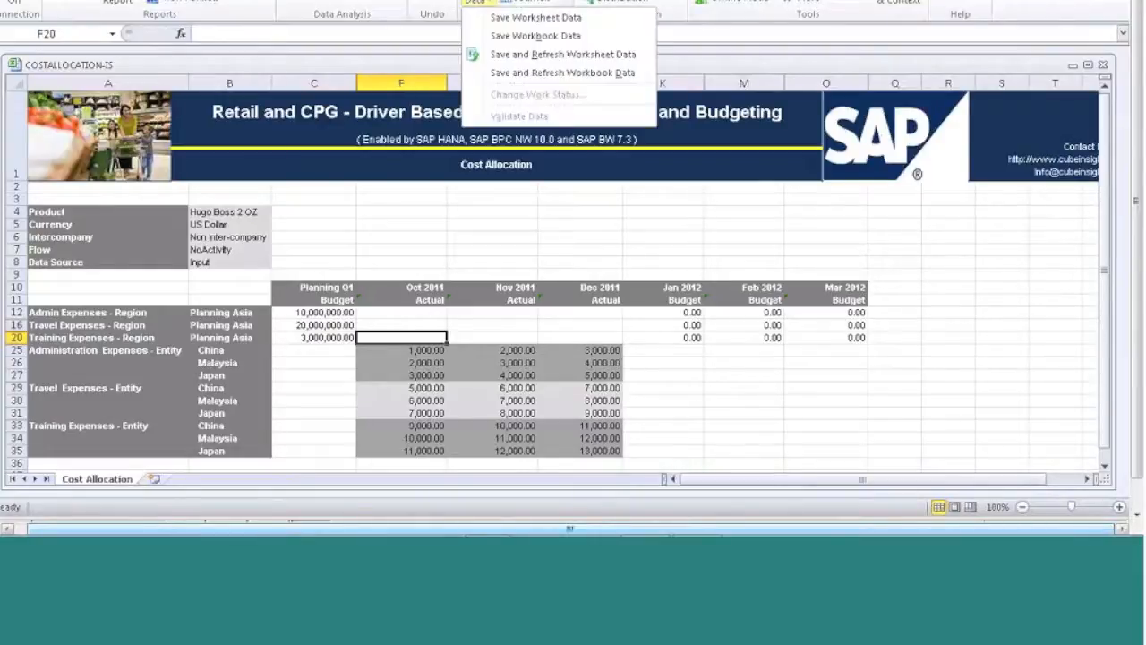
click(520, 19)
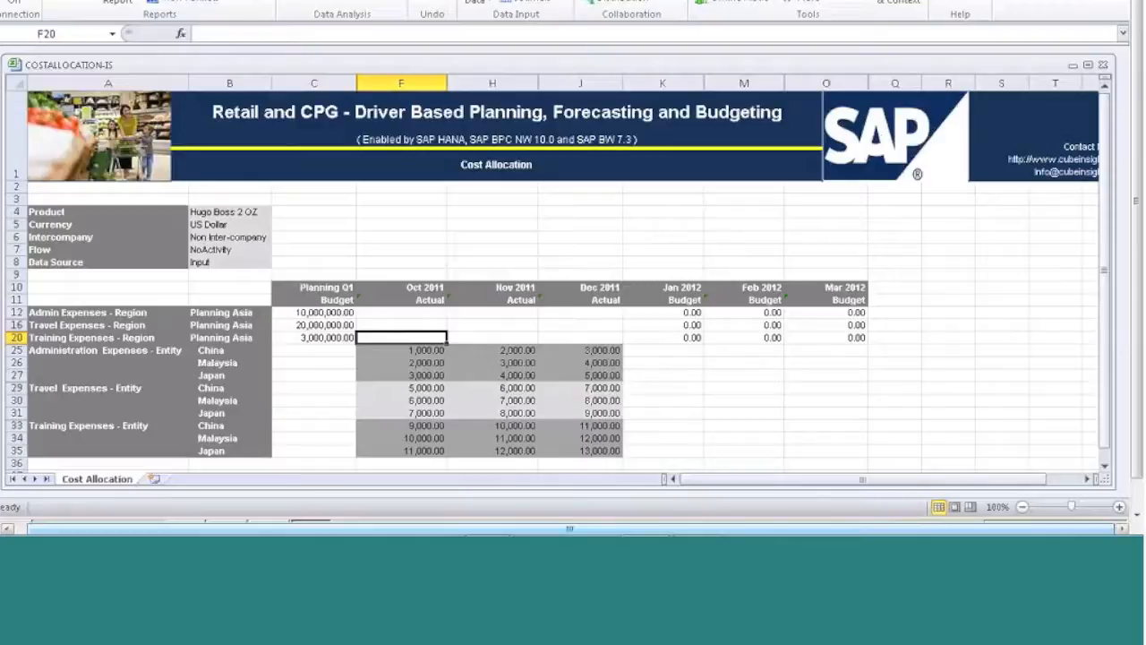
click(677, 325)
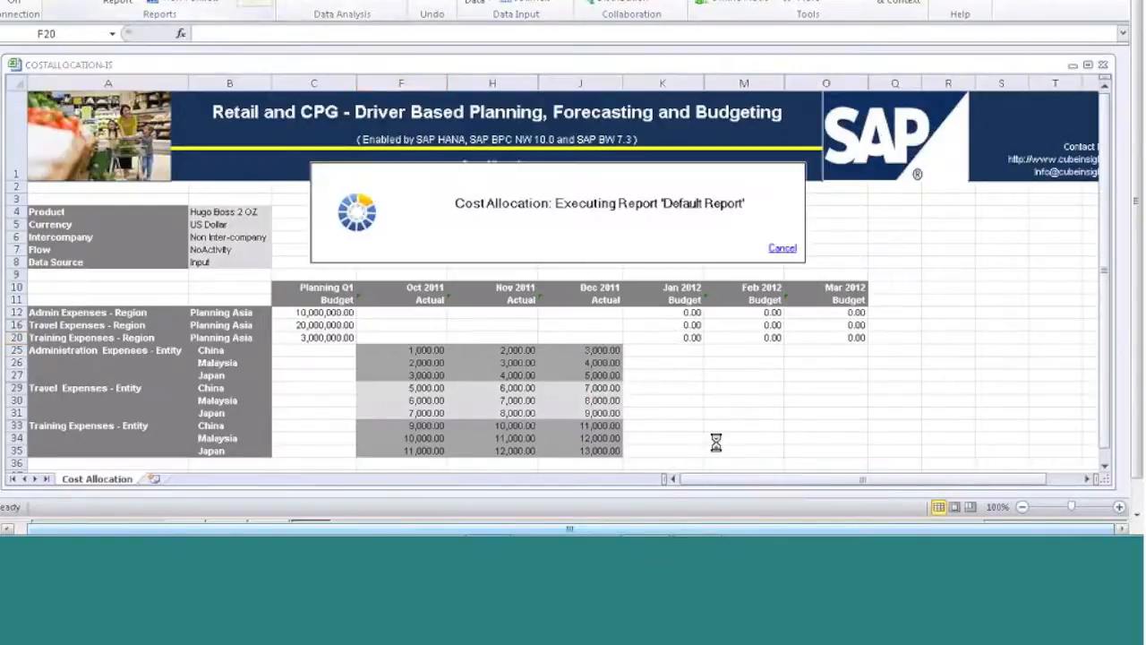
Compare the allocated January to March 2012 entity budgets with the 2011 actuals and the regional Planning Q1 budgets
drag(666, 350, 881, 461)
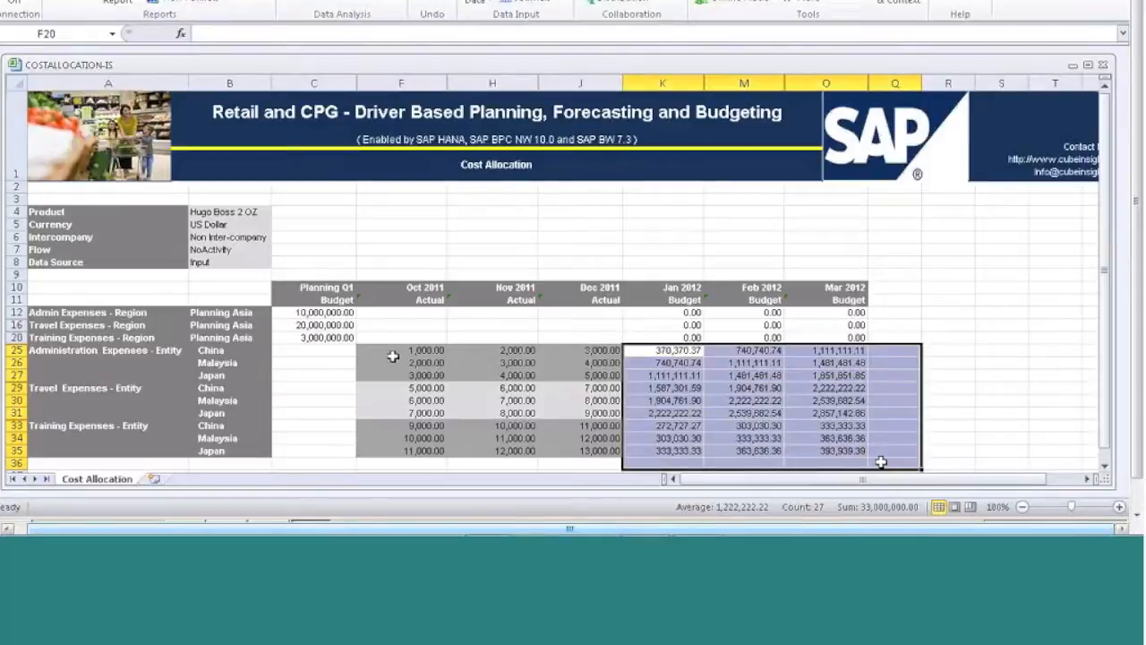
drag(392, 356, 606, 454)
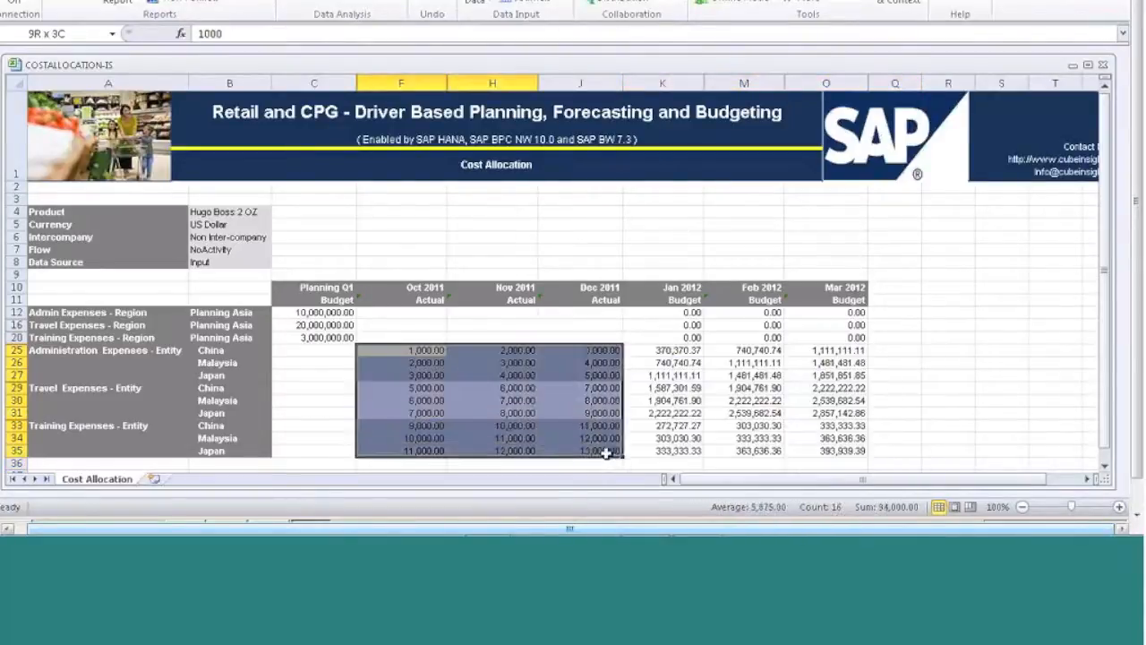
drag(327, 313, 337, 345)
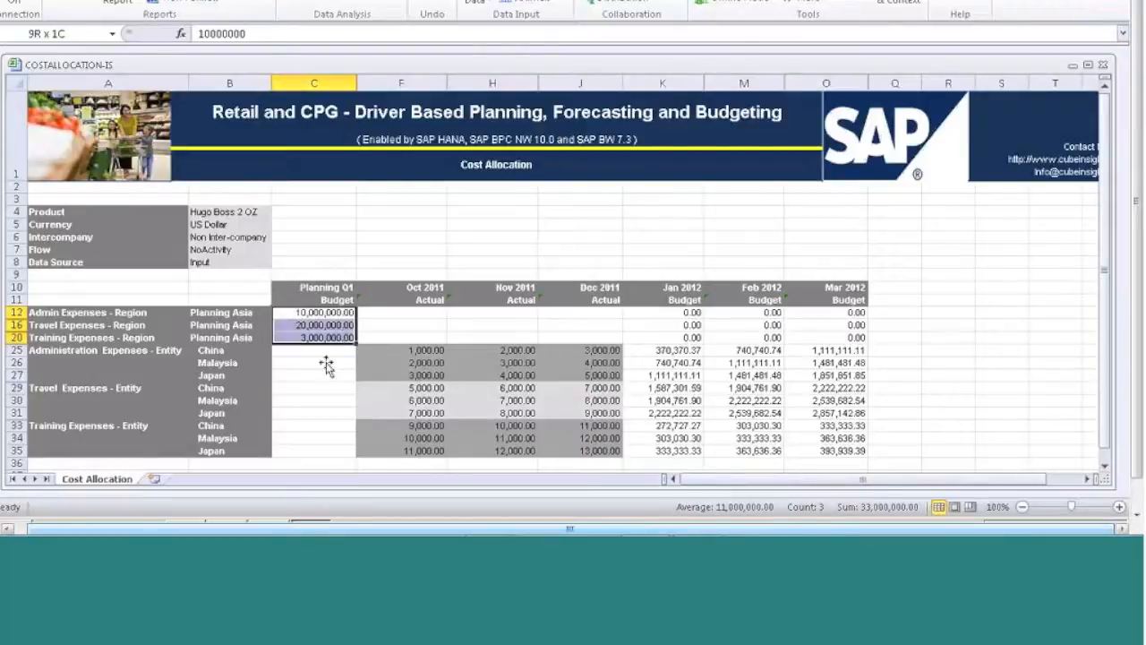
click(327, 383)
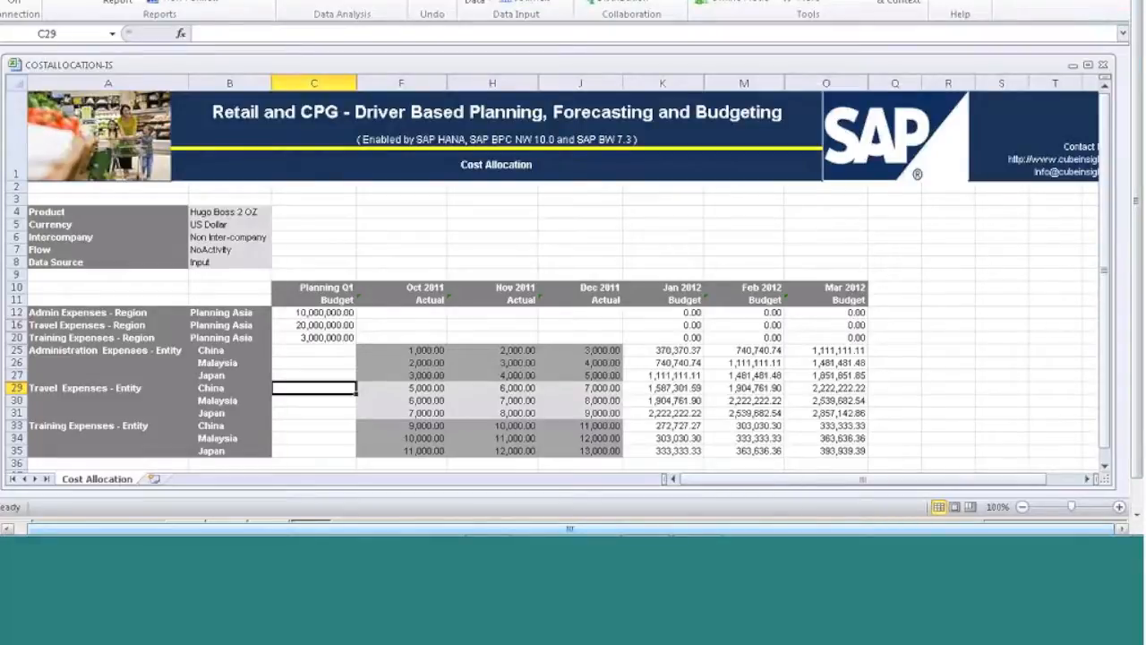
Close the COSTALLOCATION-IS workbook without saving it, and complete and close the 4.1 Input Cost Data activity
key(alt+F4)
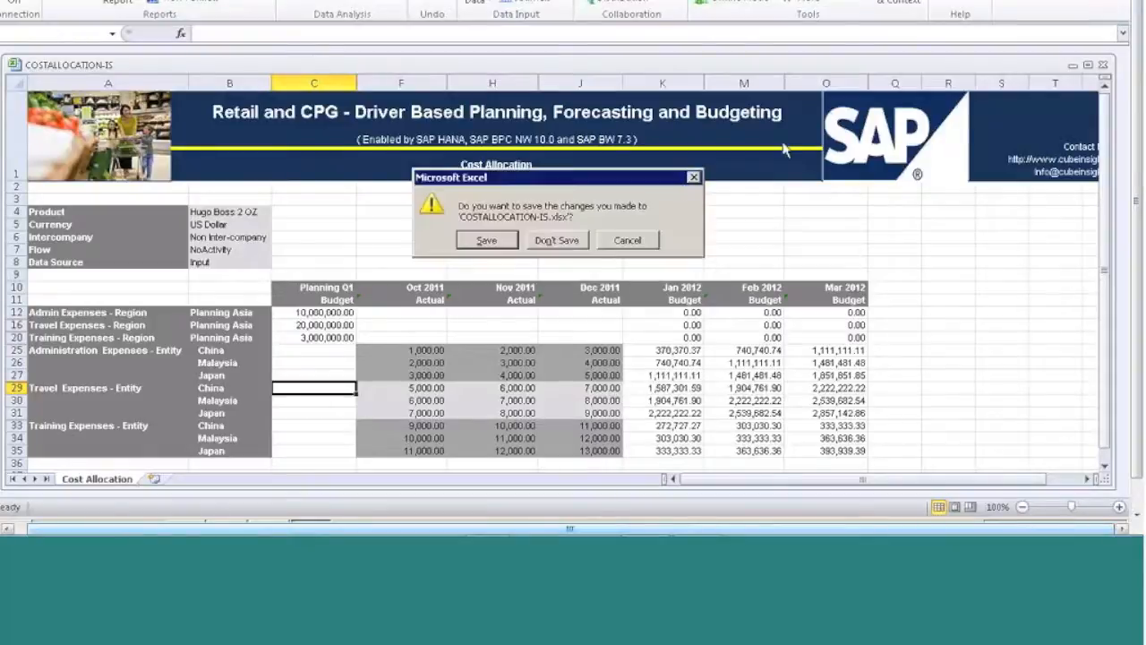
click(556, 240)
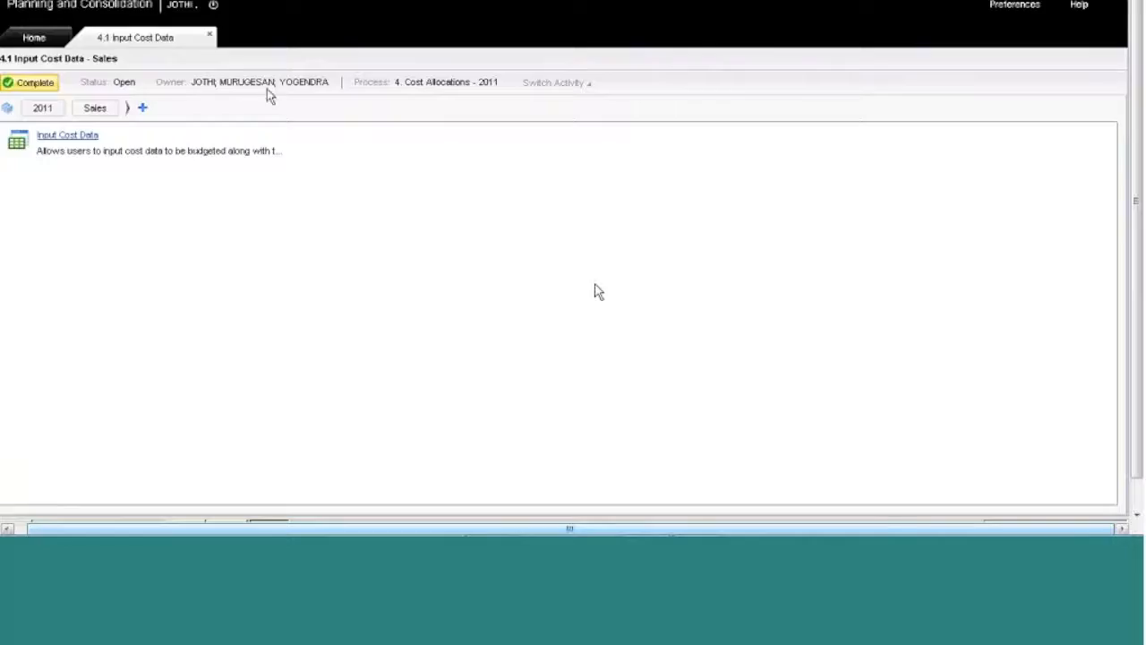
click(45, 82)
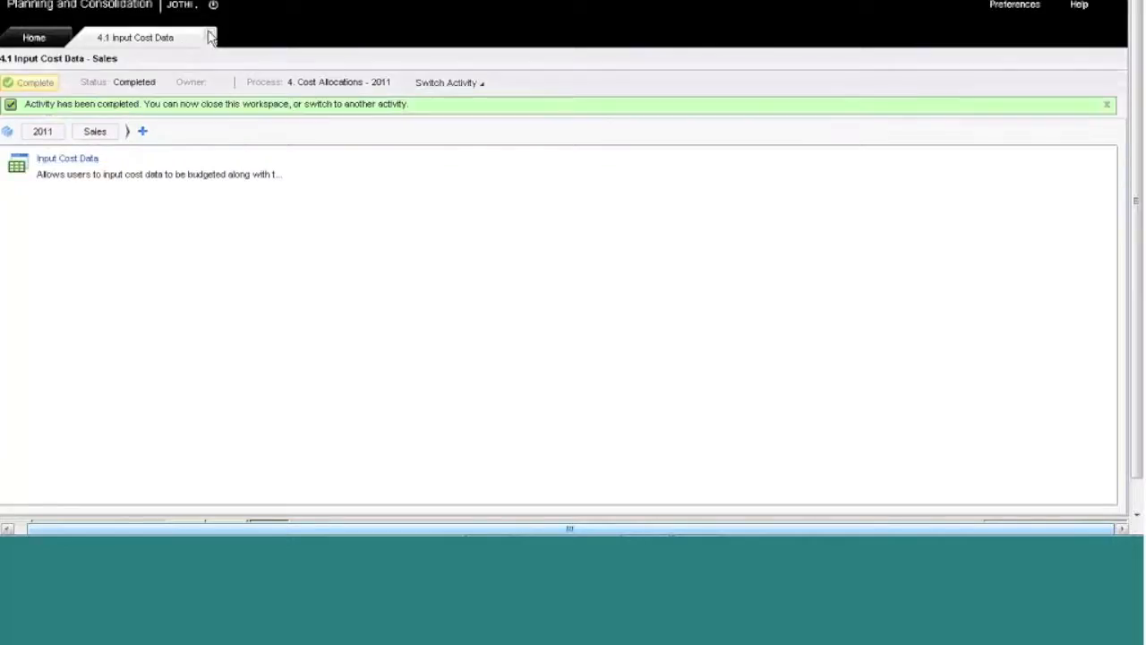
click(210, 35)
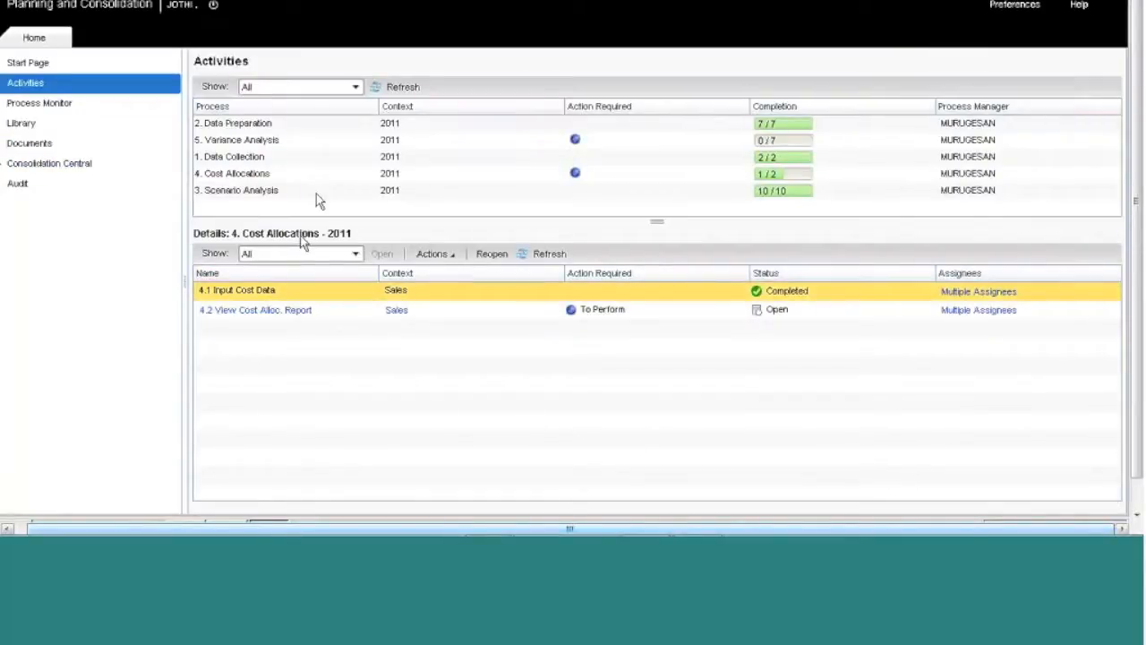
Sort the process list by process name and review the activities of the processes through 5. Variance Analysis
click(307, 109)
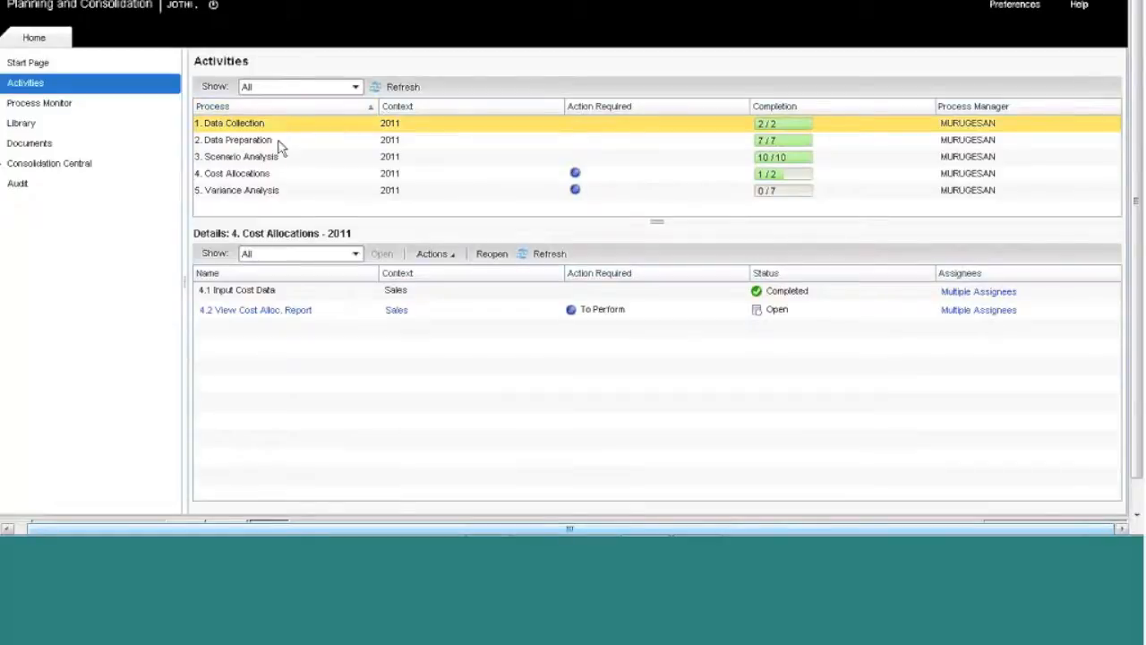
click(279, 142)
click(283, 159)
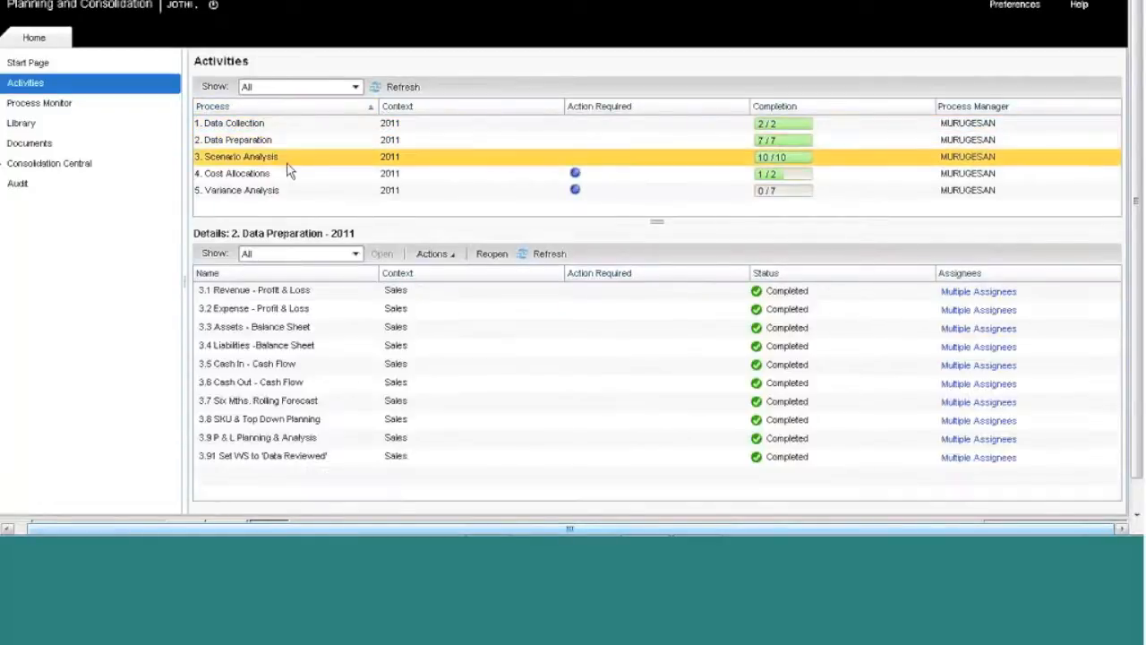
click(283, 176)
click(277, 192)
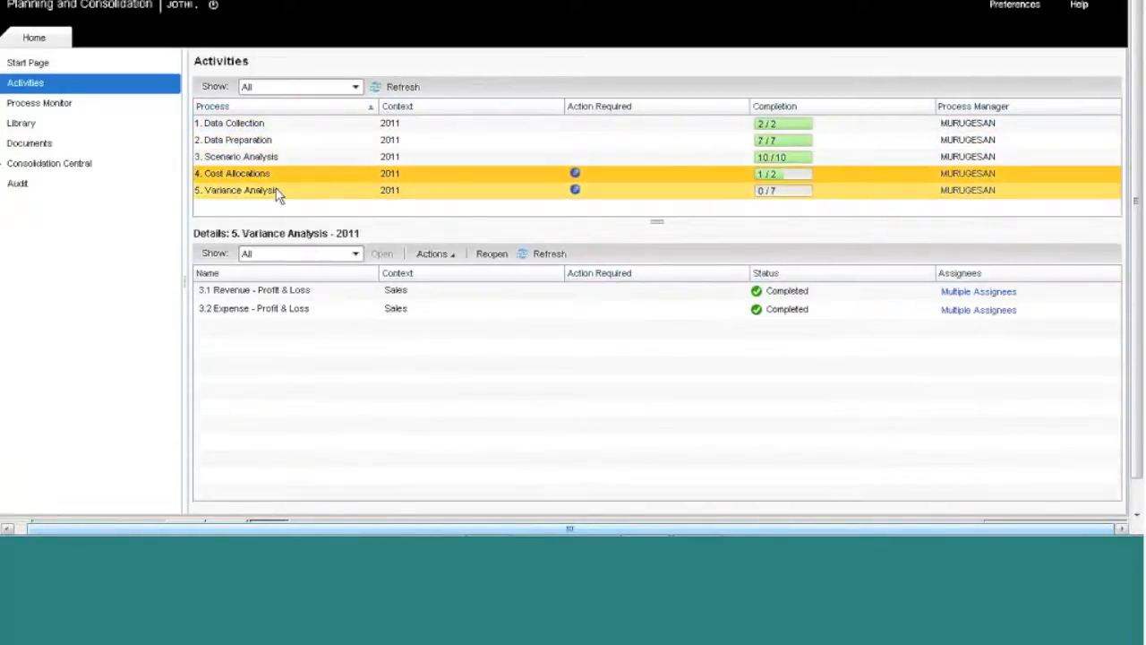
click(400, 404)
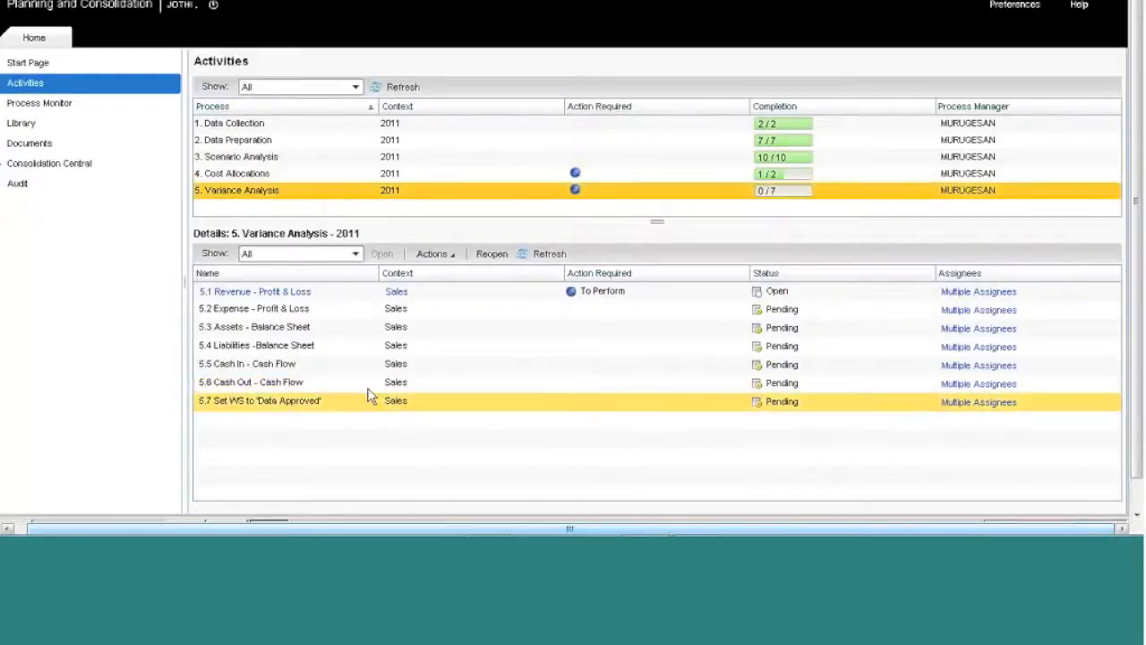
key(Up)
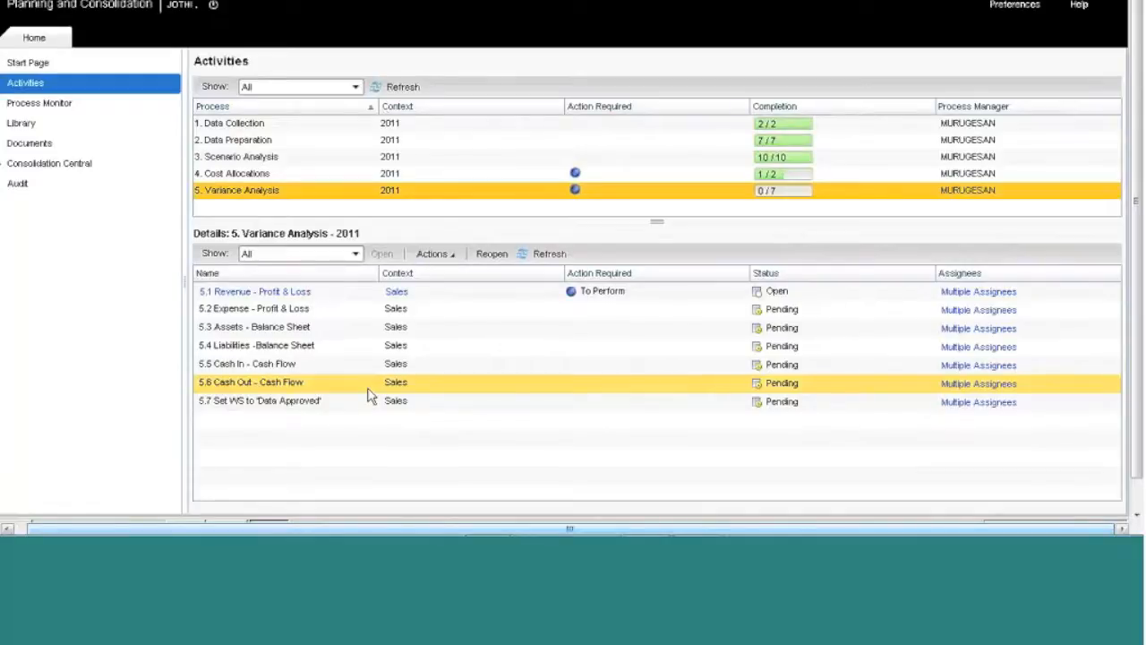
Open the P&L Revenue Variance Analysis report from activity 5.1 Revenue - Profit & Loss, and hide the EPM pane and context
click(303, 295)
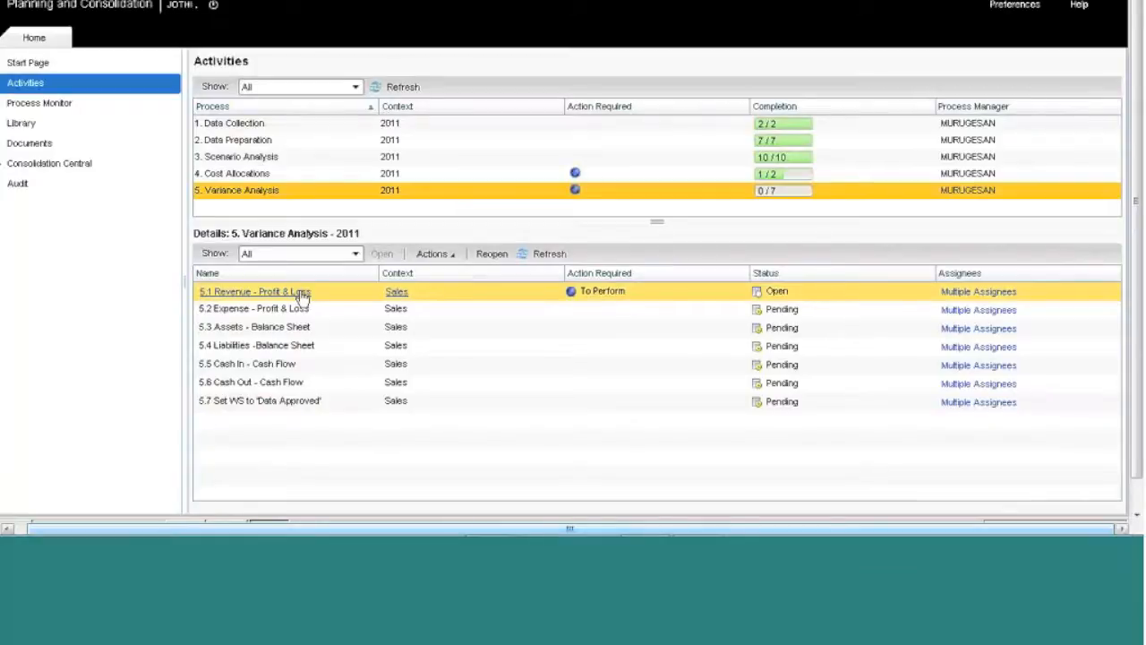
click(304, 295)
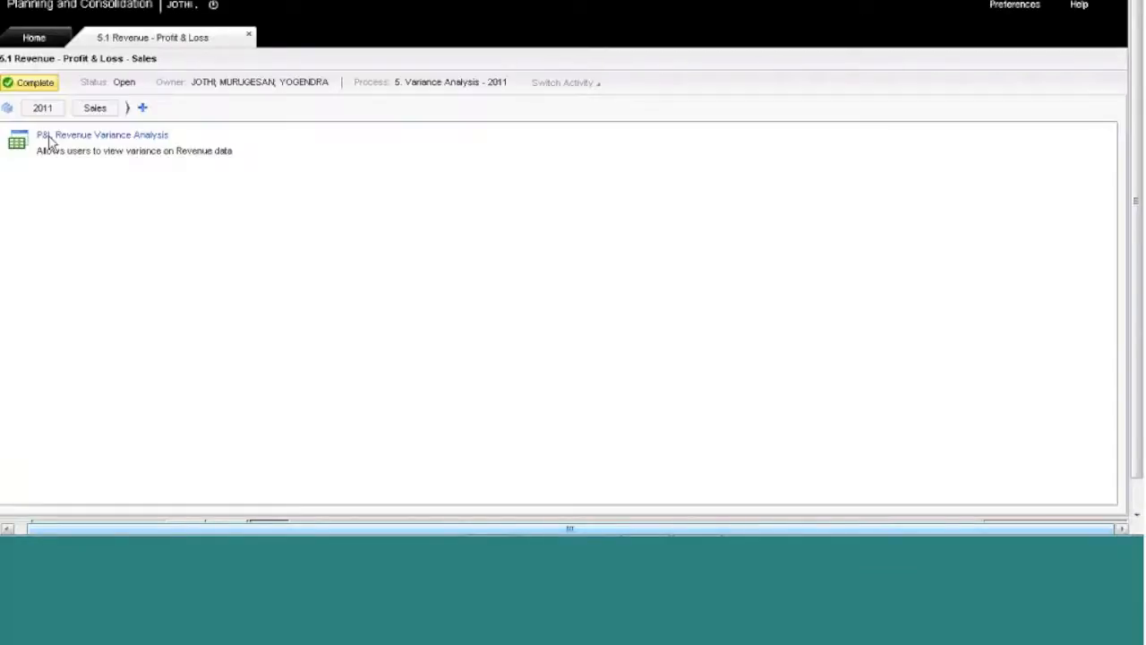
click(87, 136)
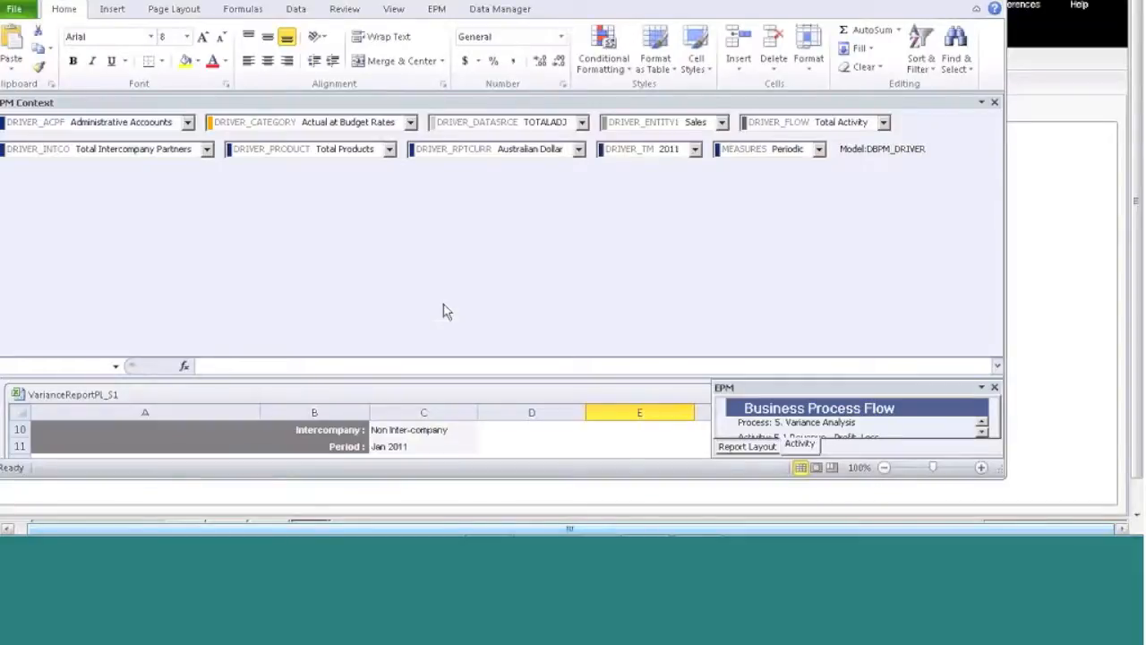
click(963, 1)
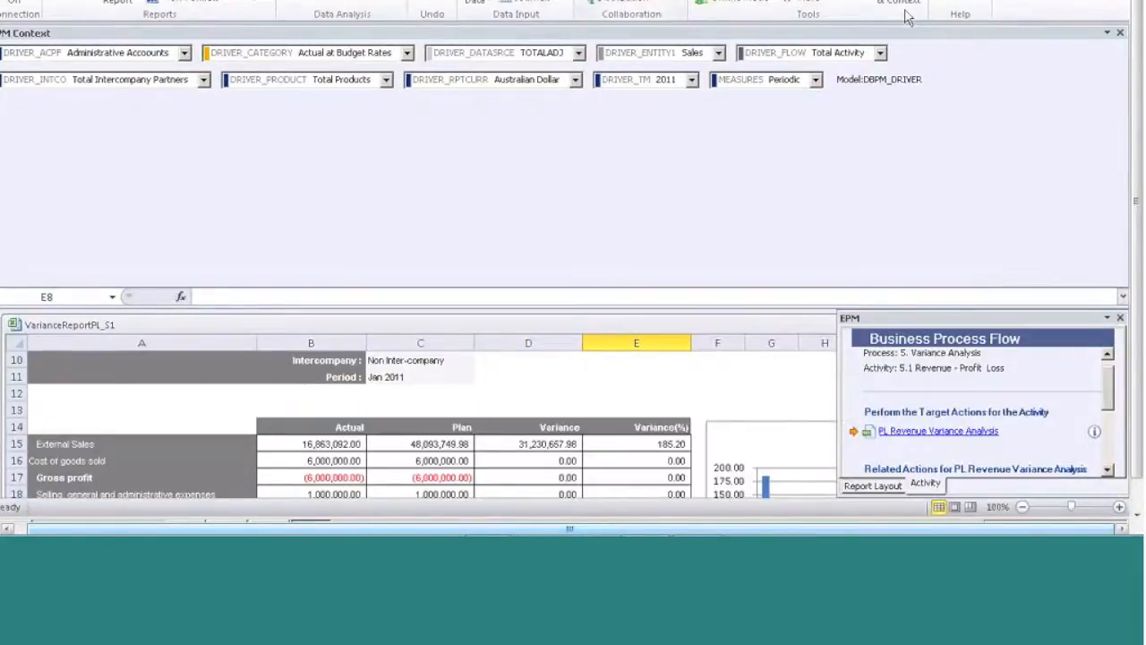
click(904, 4)
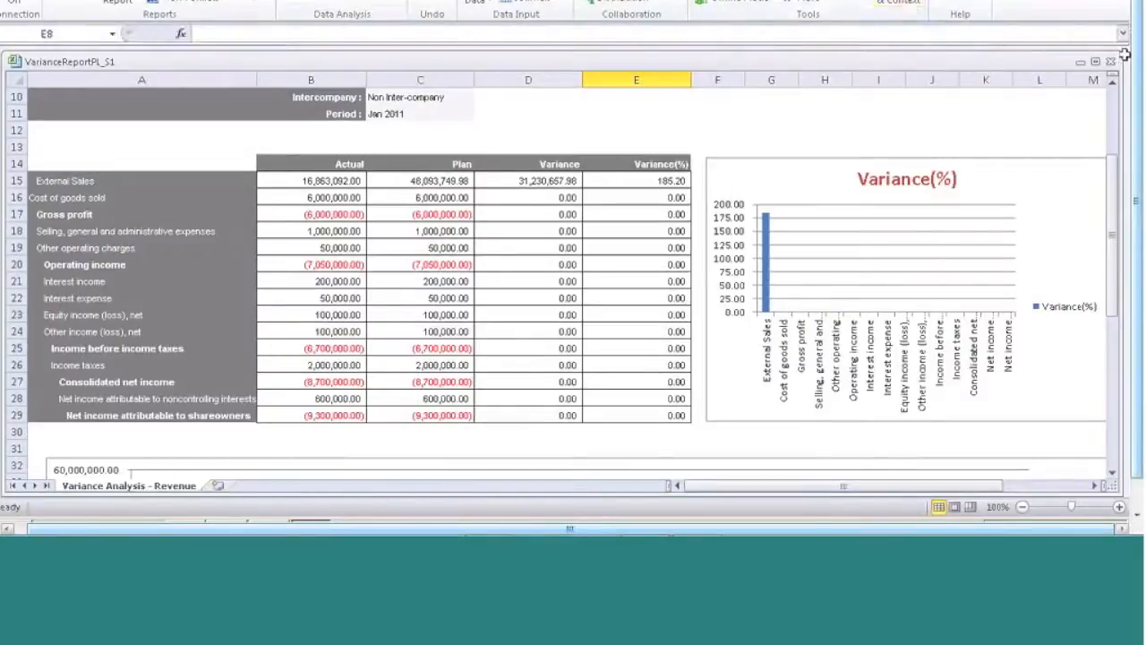
Examine the P&L revenue variance report for Jan 2011, comparing actual and plan for external sales and the remaining profit and loss lines
click(1115, 98)
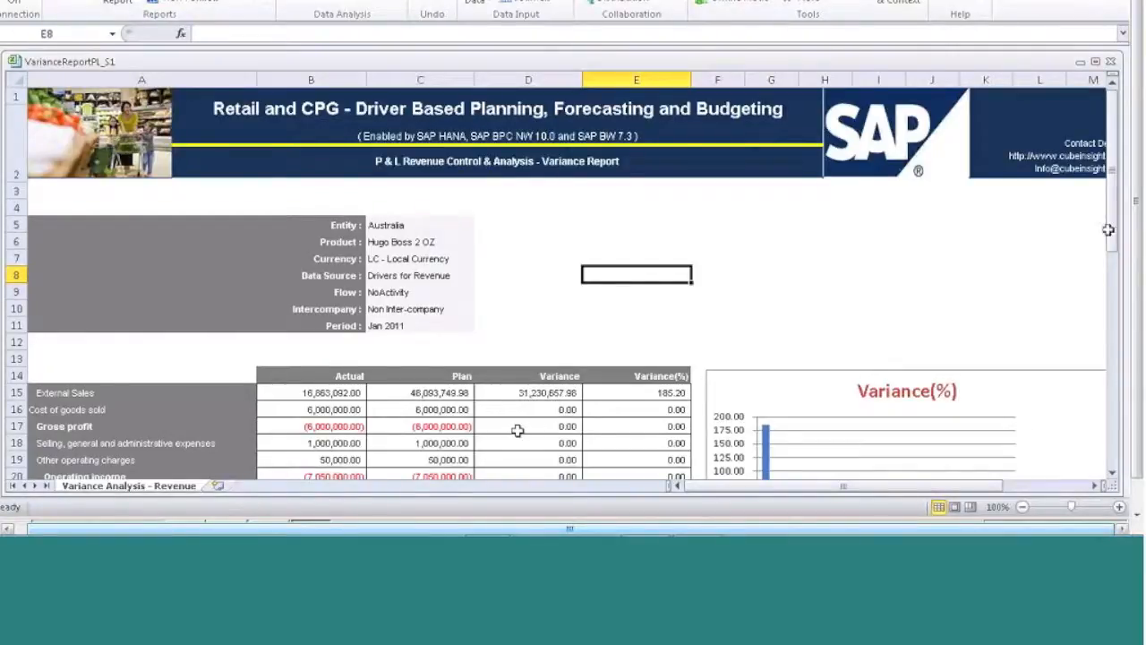
drag(1117, 223, 1125, 276)
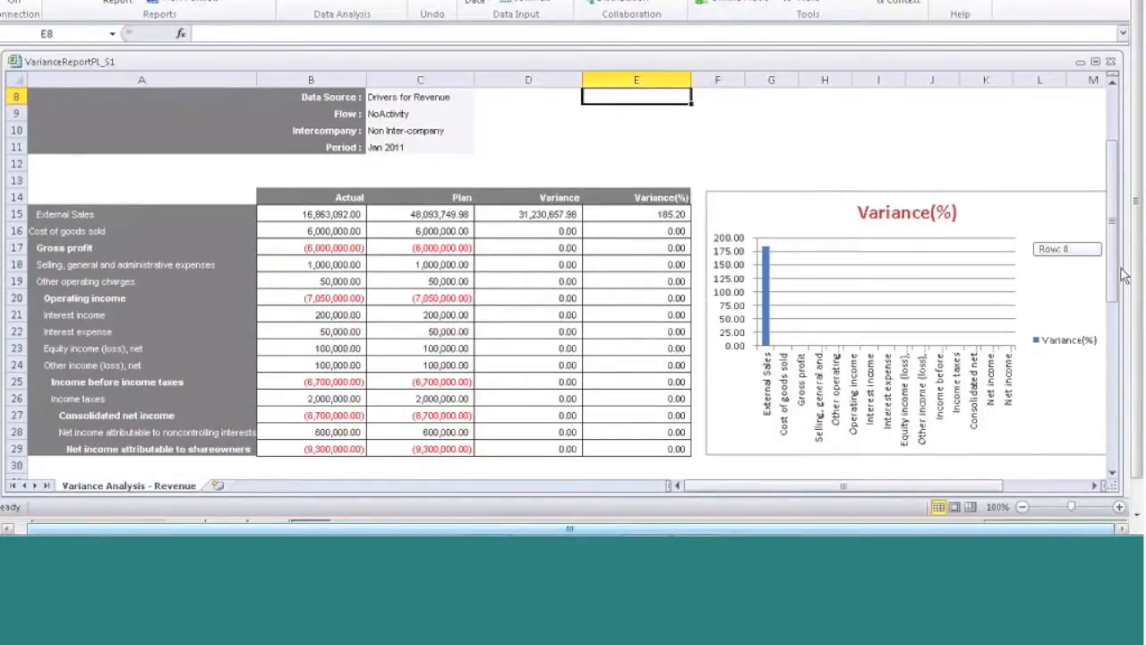
drag(1124, 275, 1125, 275)
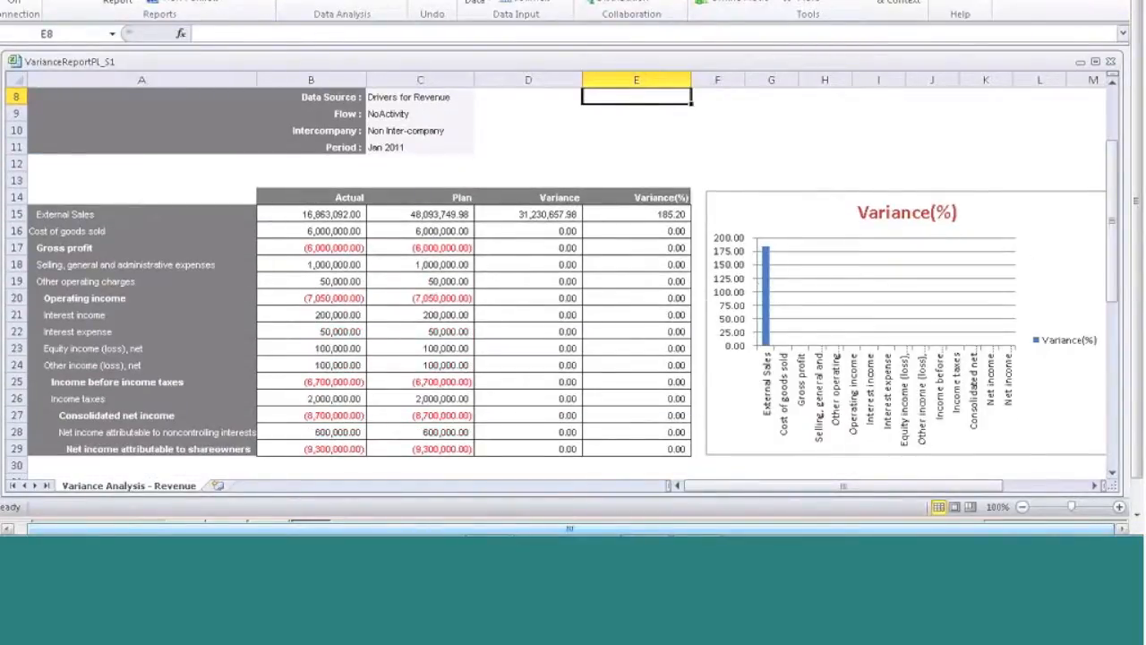
drag(331, 214, 430, 214)
drag(313, 231, 438, 463)
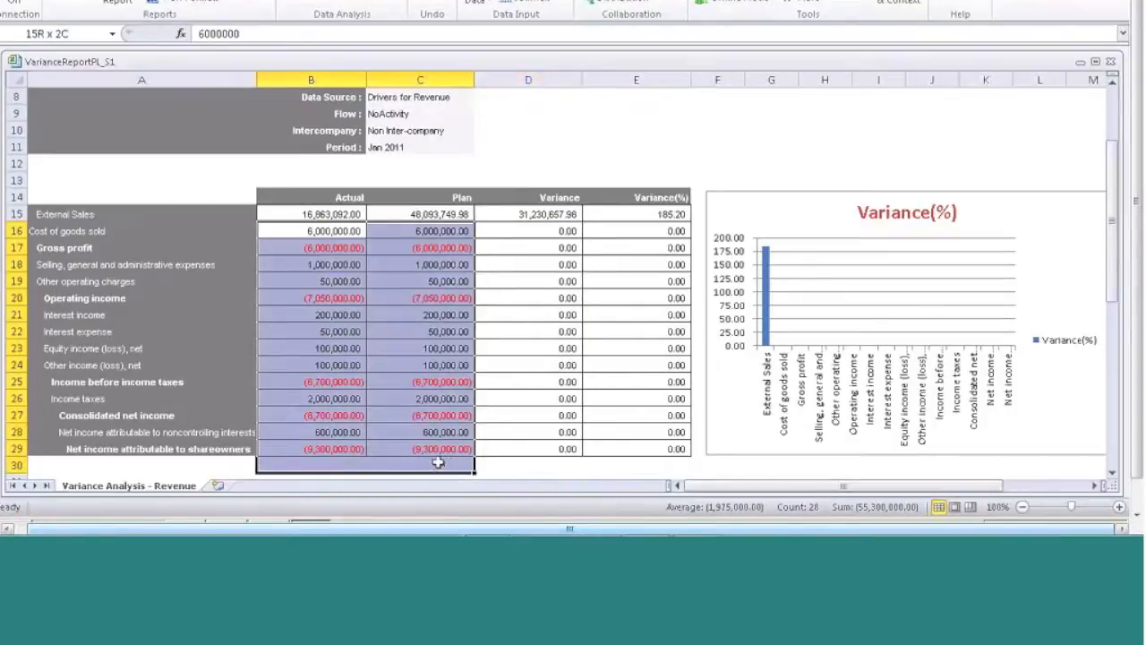
click(542, 266)
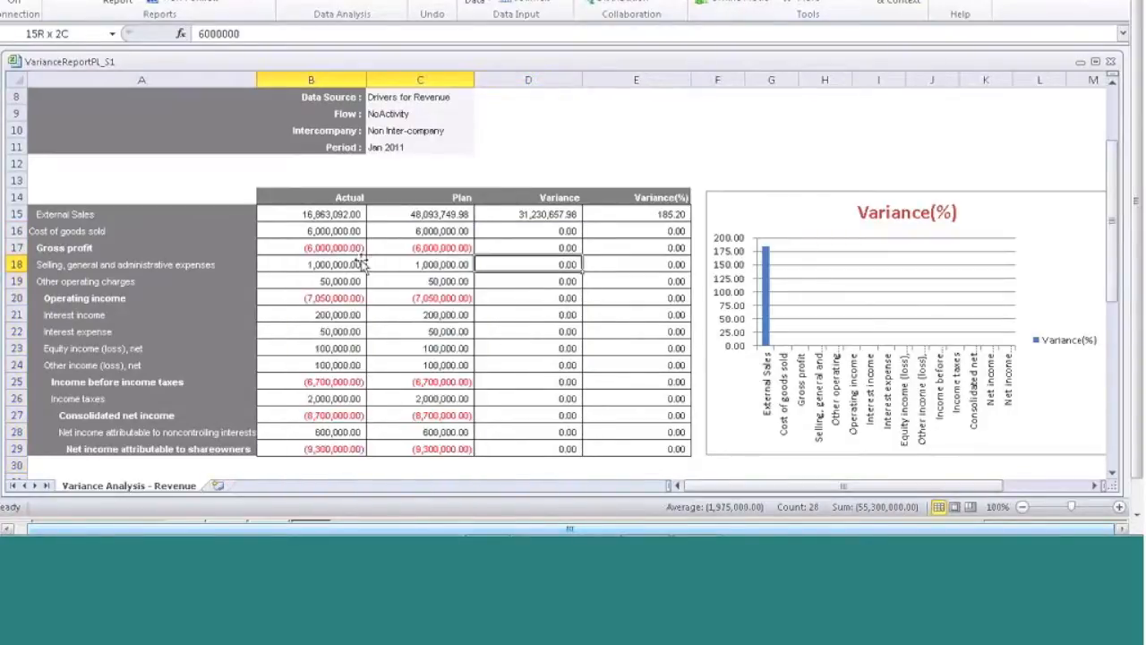
drag(296, 231, 478, 414)
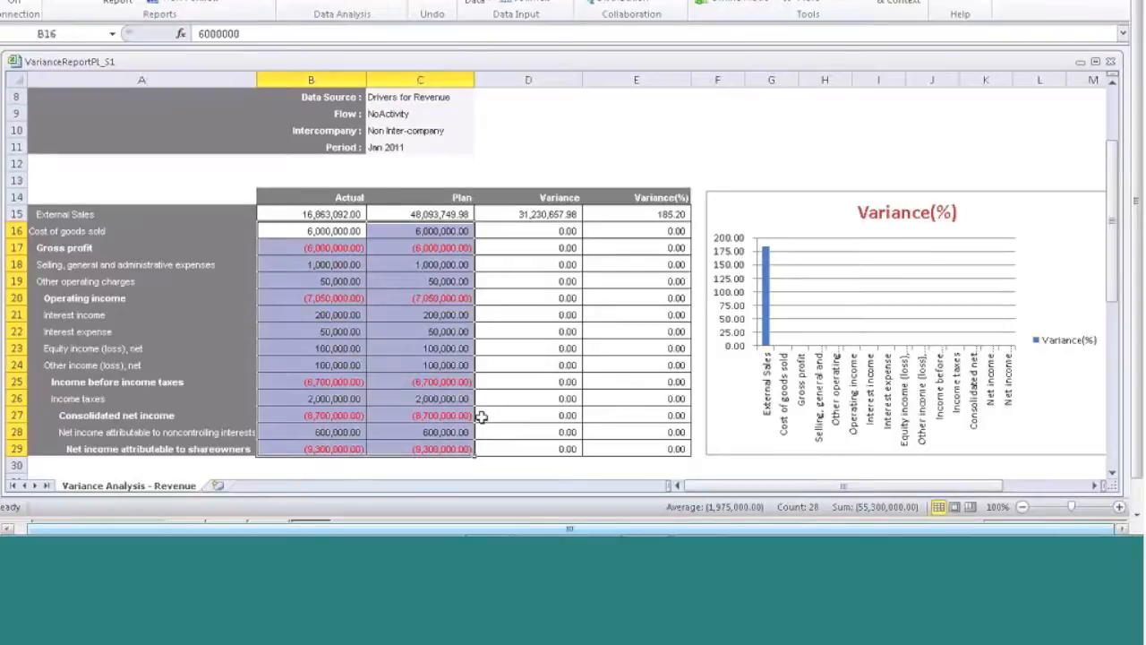
click(511, 247)
drag(327, 215, 426, 228)
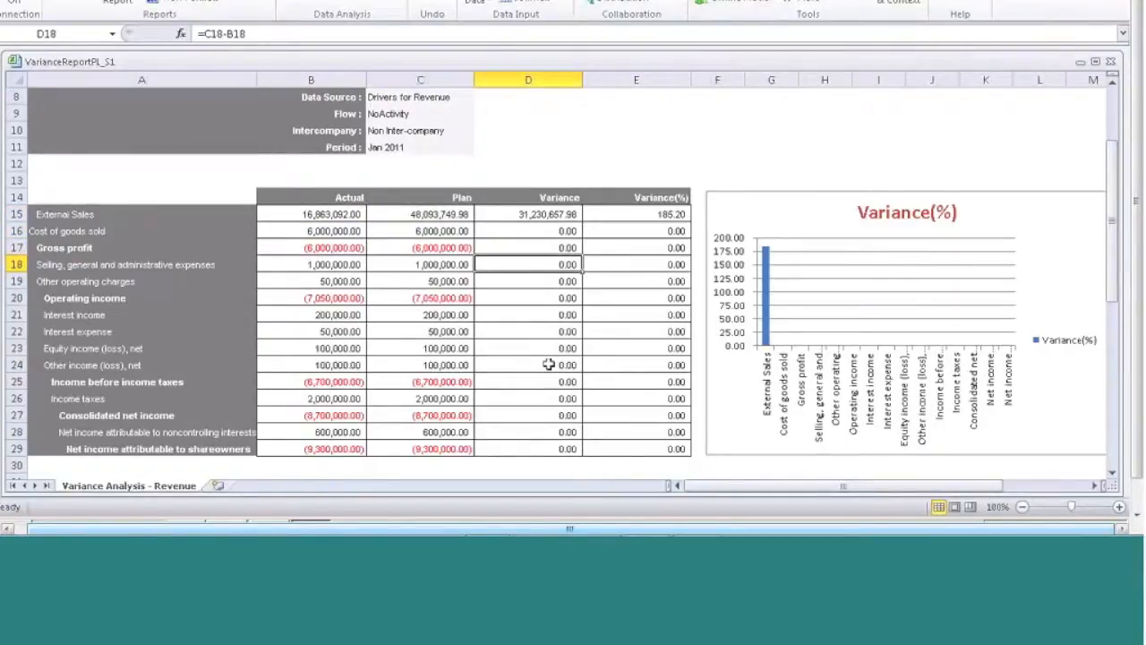
click(1114, 101)
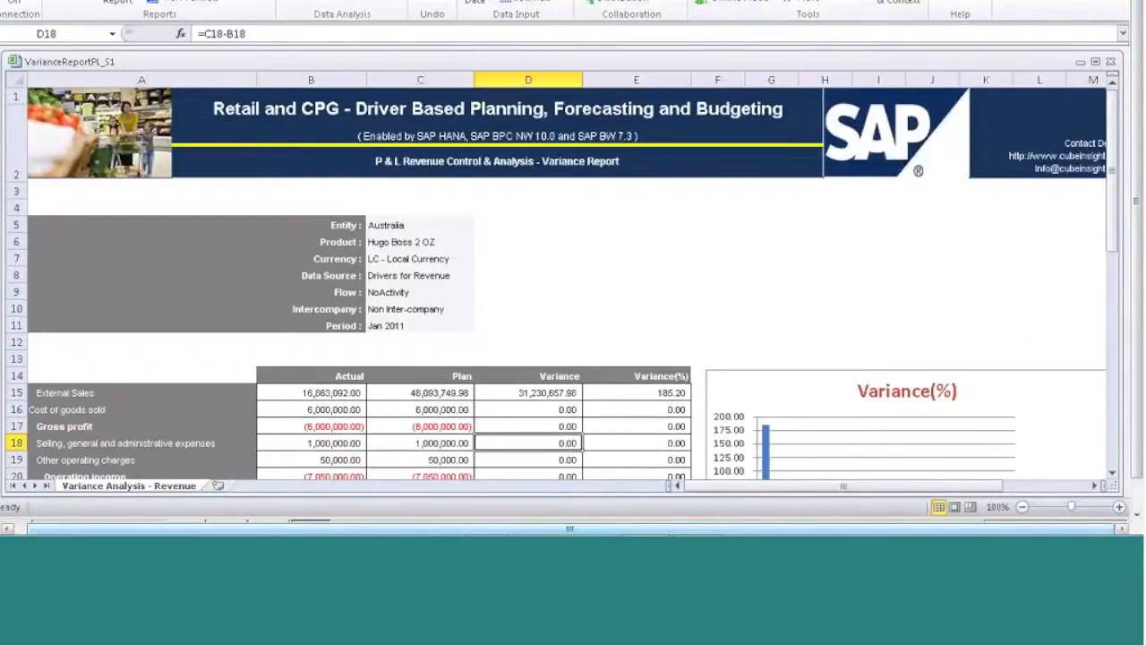
Close the revenue variance report, and complete and close the 5.1 Revenue - Profit & Loss activity
click(548, 245)
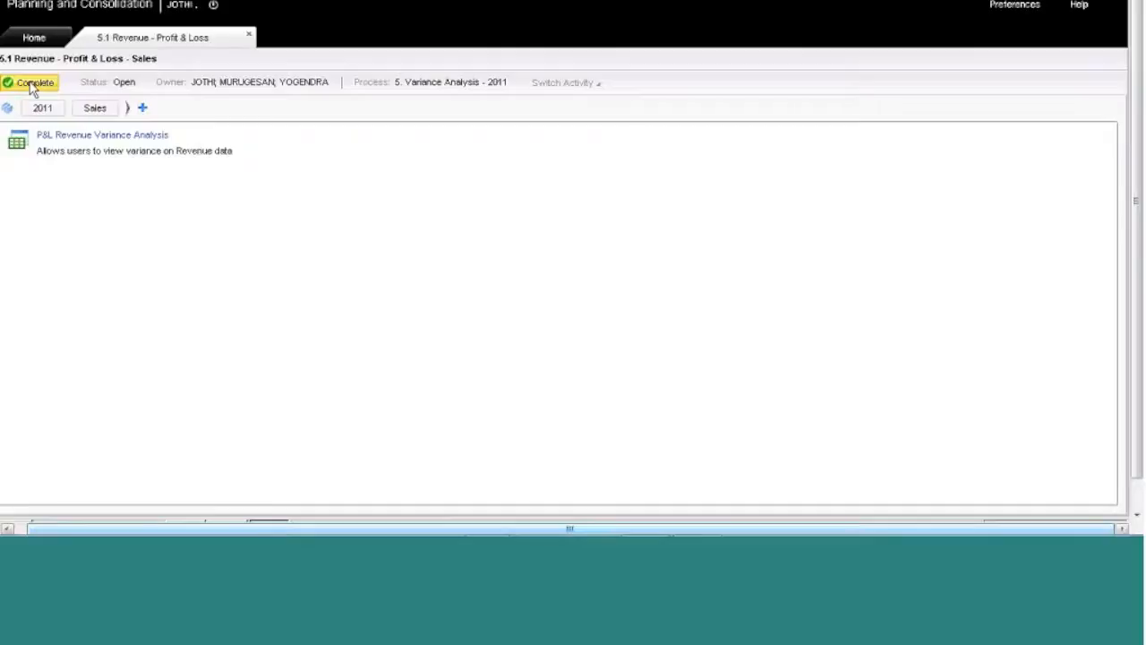
click(33, 85)
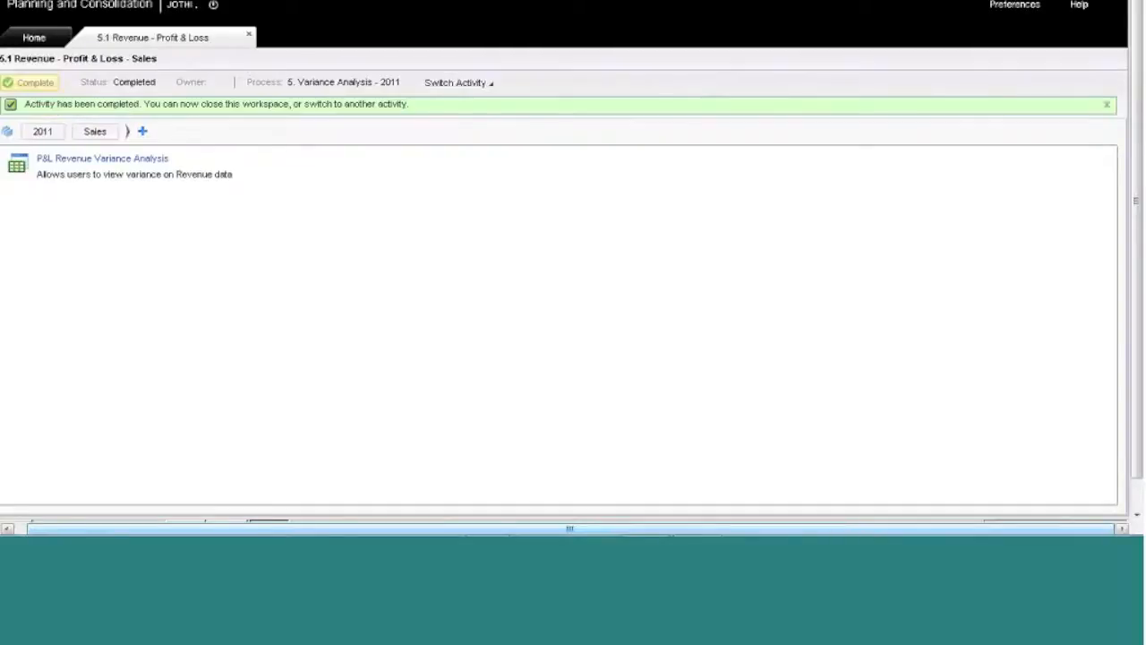
click(249, 34)
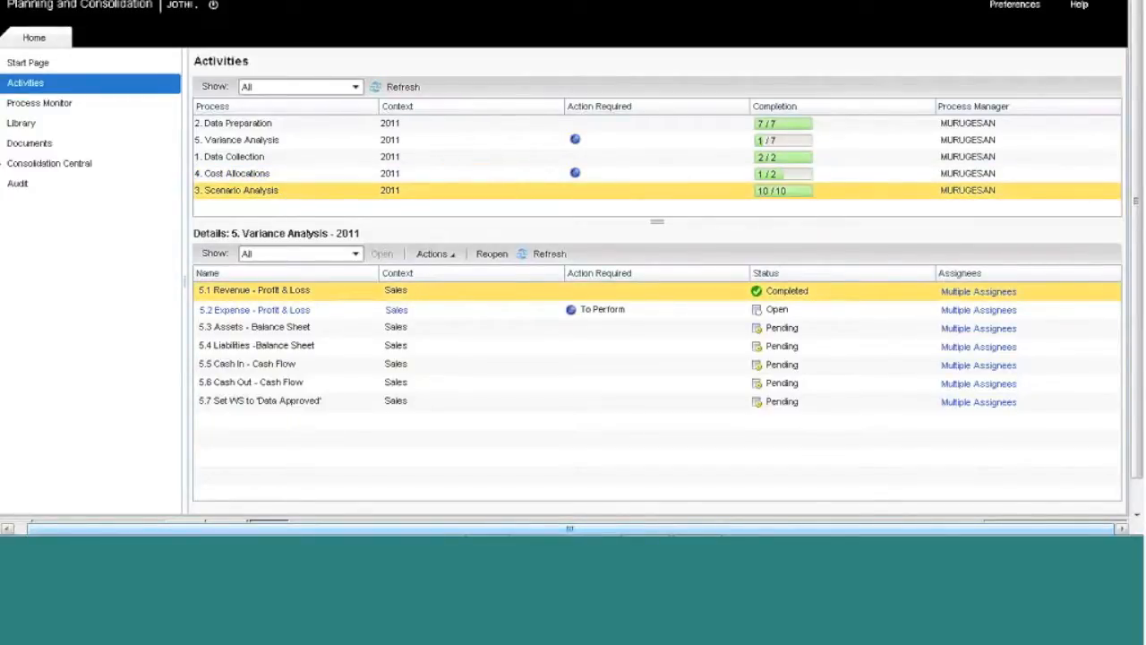
Complete the Variance Analysis activities from 5.2 Expense - Profit & Loss through 5.6 Cash Out - Cash Flow directly in the activity list
click(448, 310)
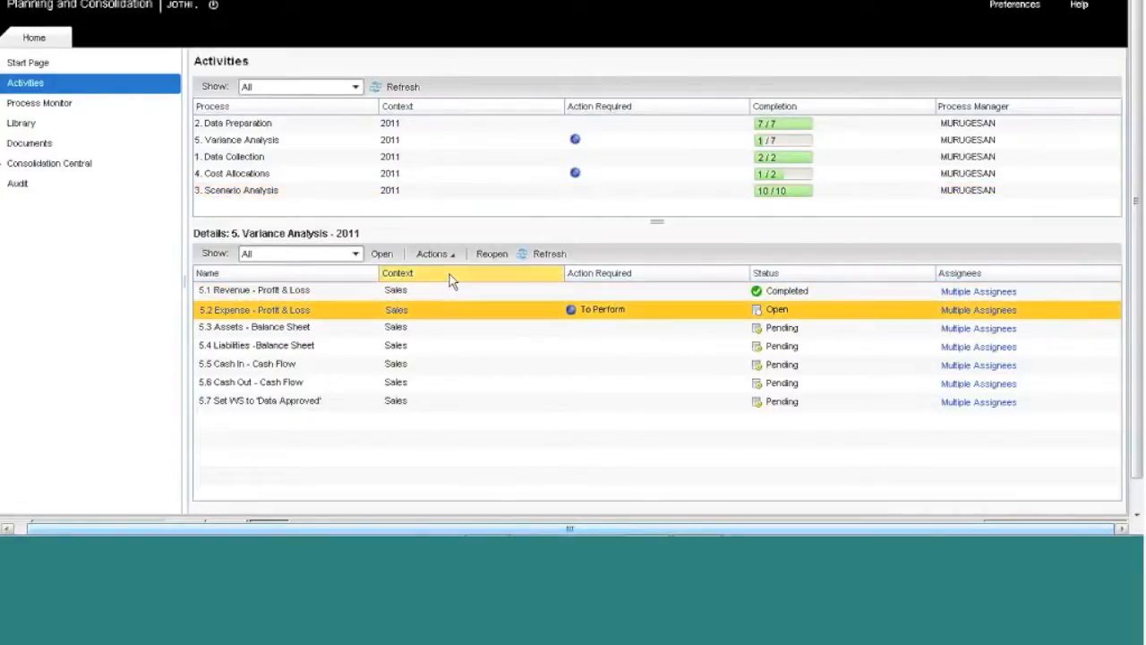
click(434, 254)
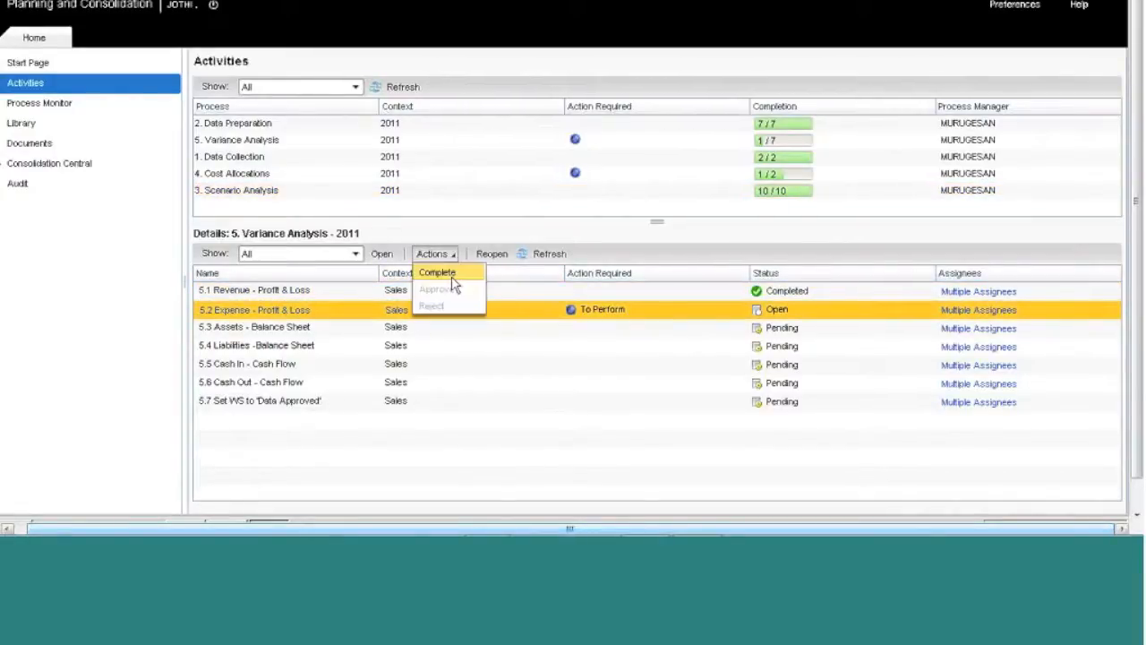
click(452, 279)
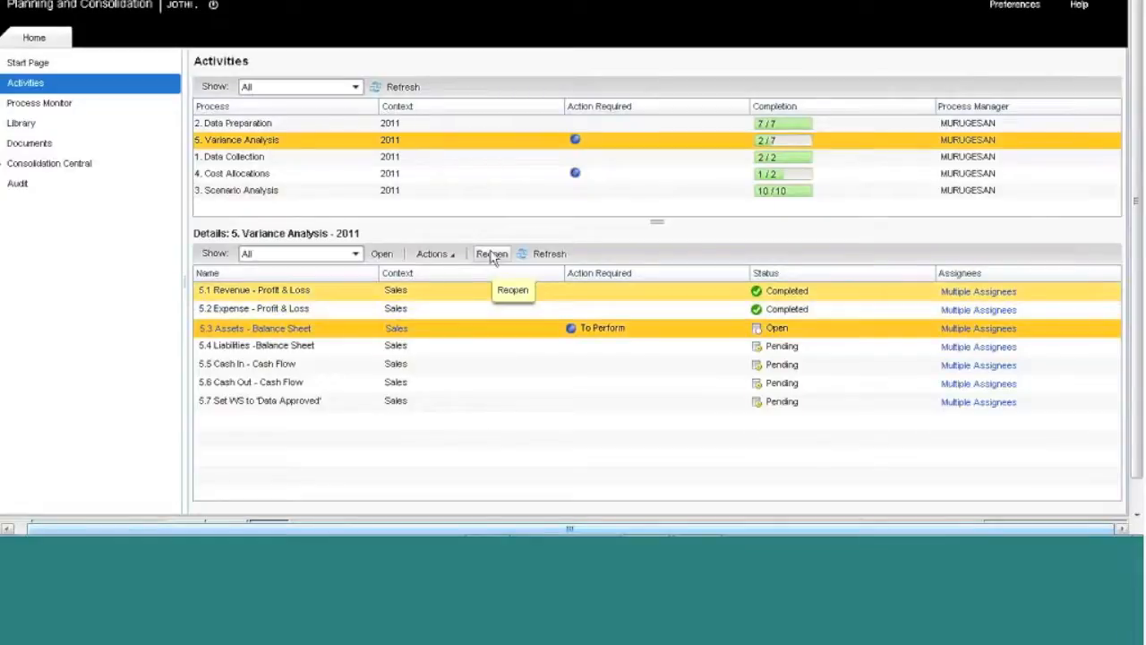
click(433, 254)
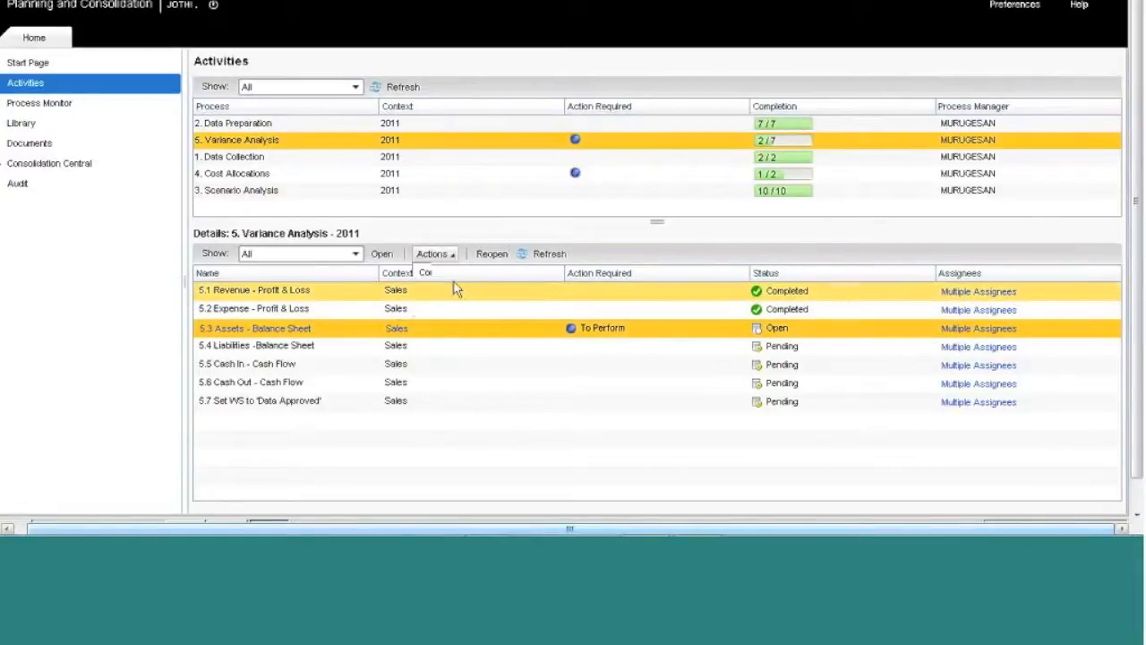
click(450, 277)
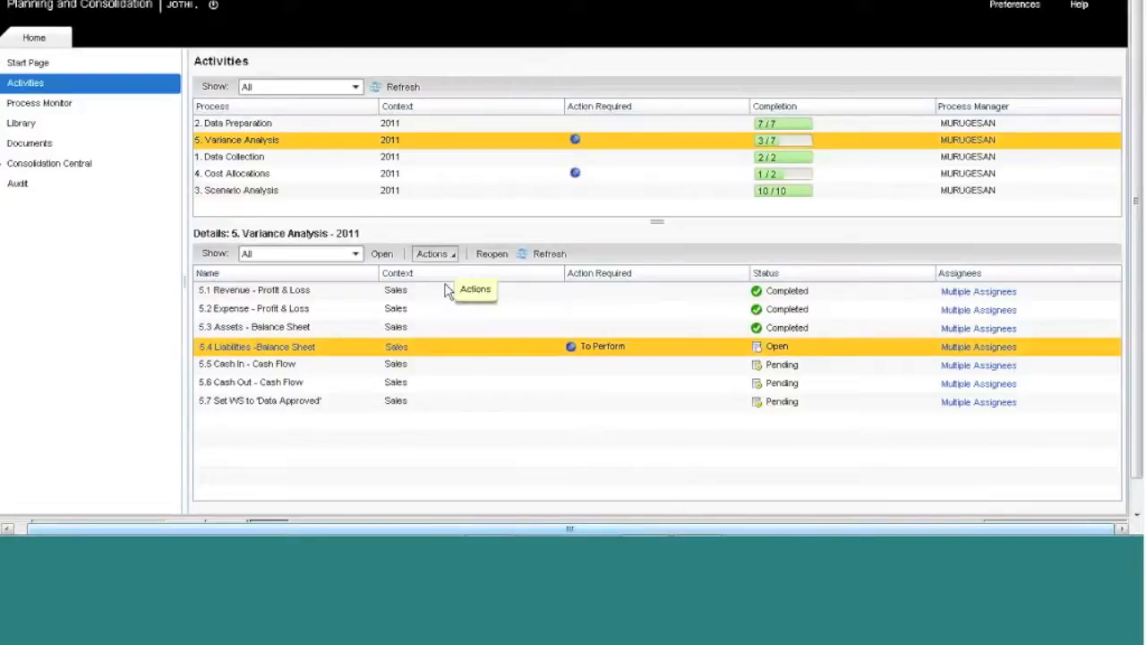
click(325, 364)
click(447, 254)
click(445, 273)
click(322, 391)
click(447, 254)
click(446, 274)
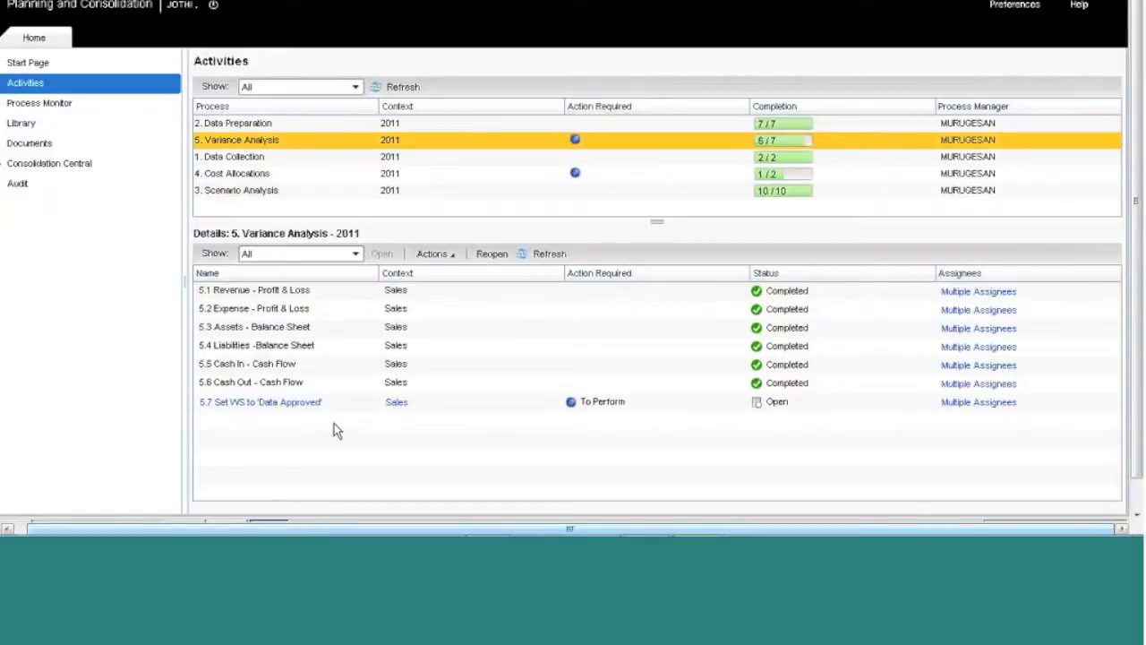
Open the work status change from activity 5.7 Set WS to 'Data Approved' and set the entity to AUS under Sales Asia Pacific
click(288, 405)
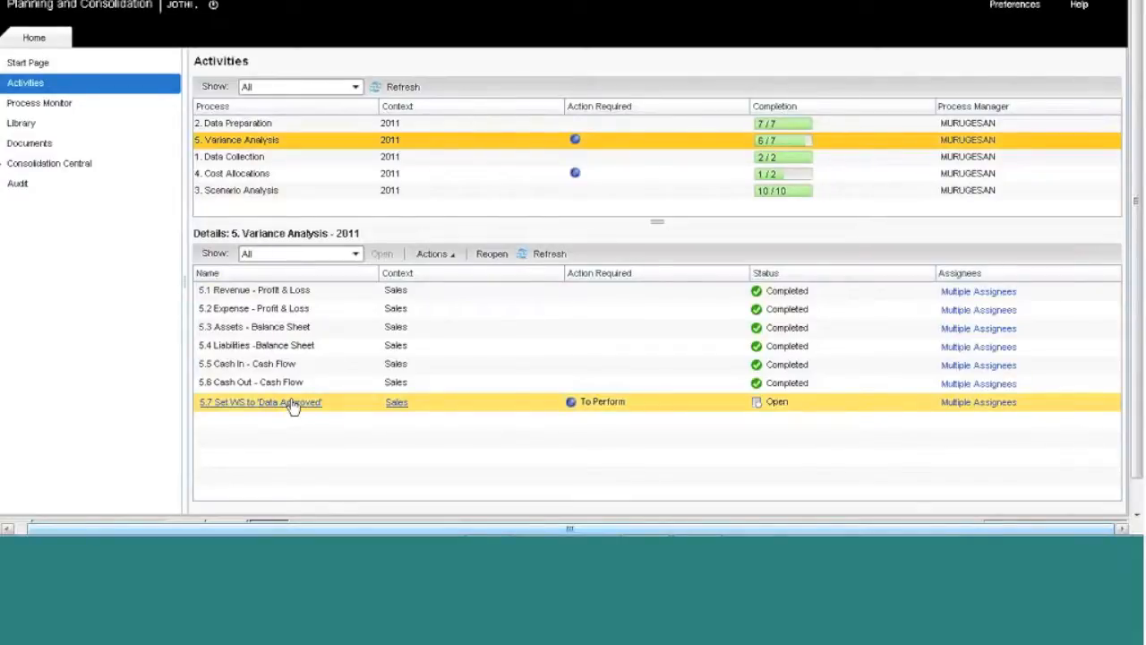
click(294, 406)
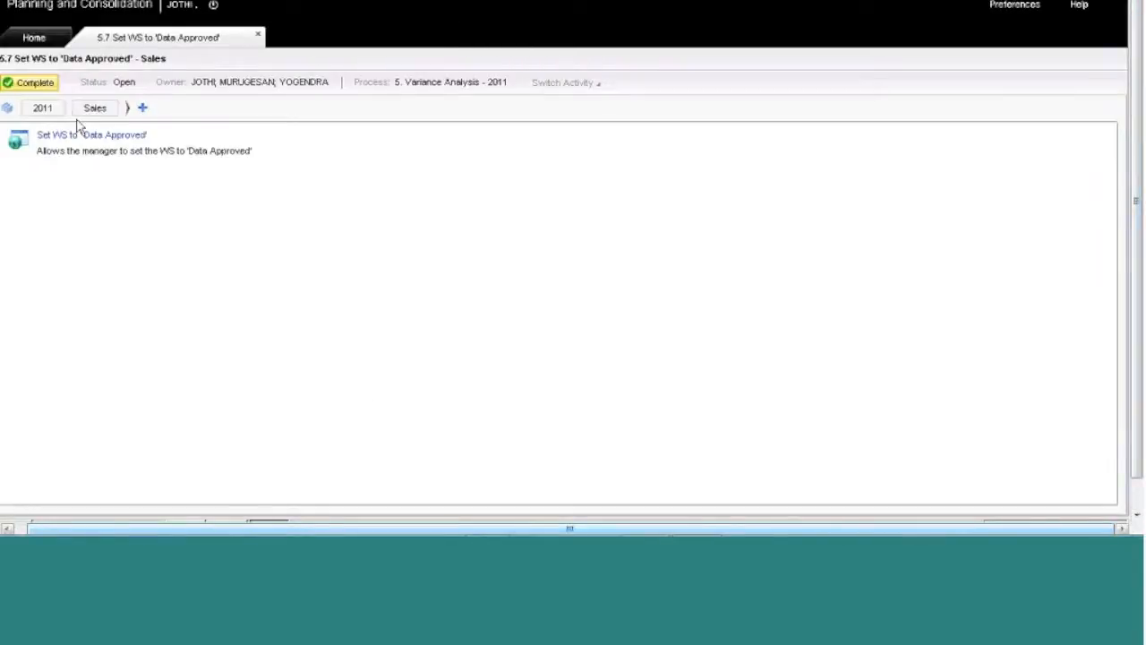
click(84, 136)
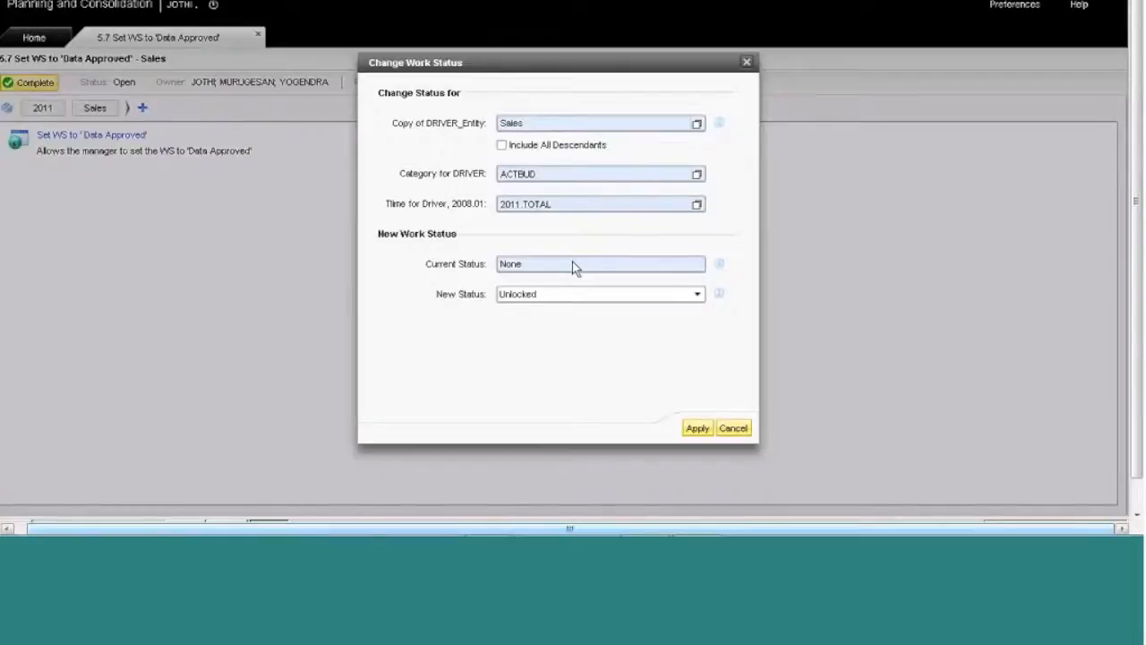
click(697, 123)
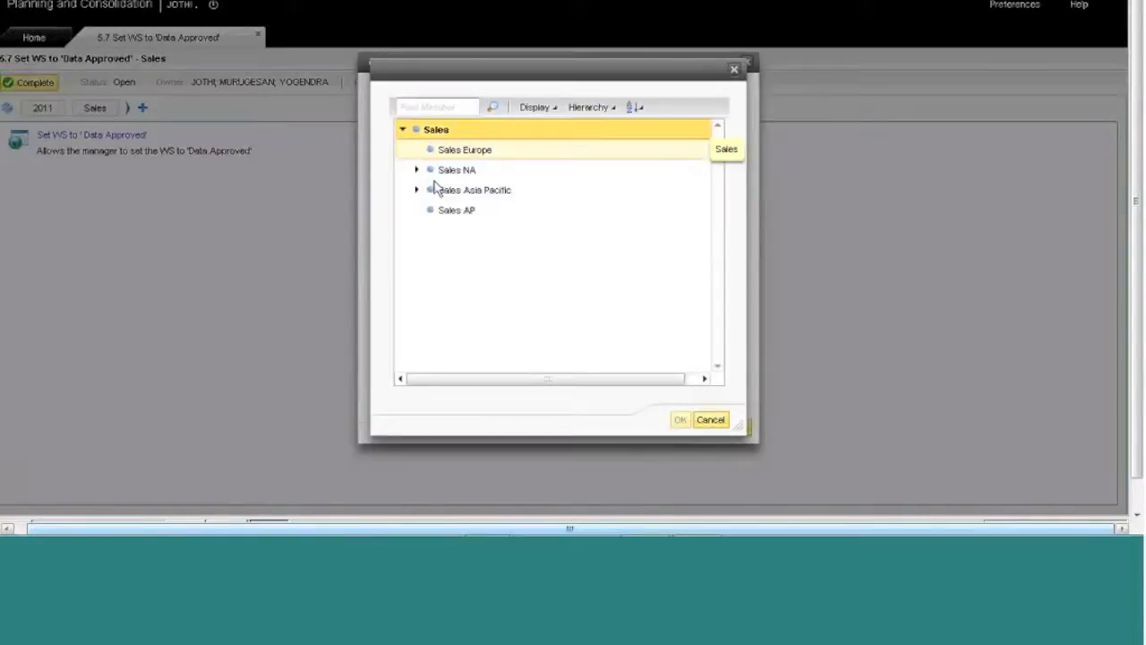
click(417, 190)
click(479, 213)
click(679, 419)
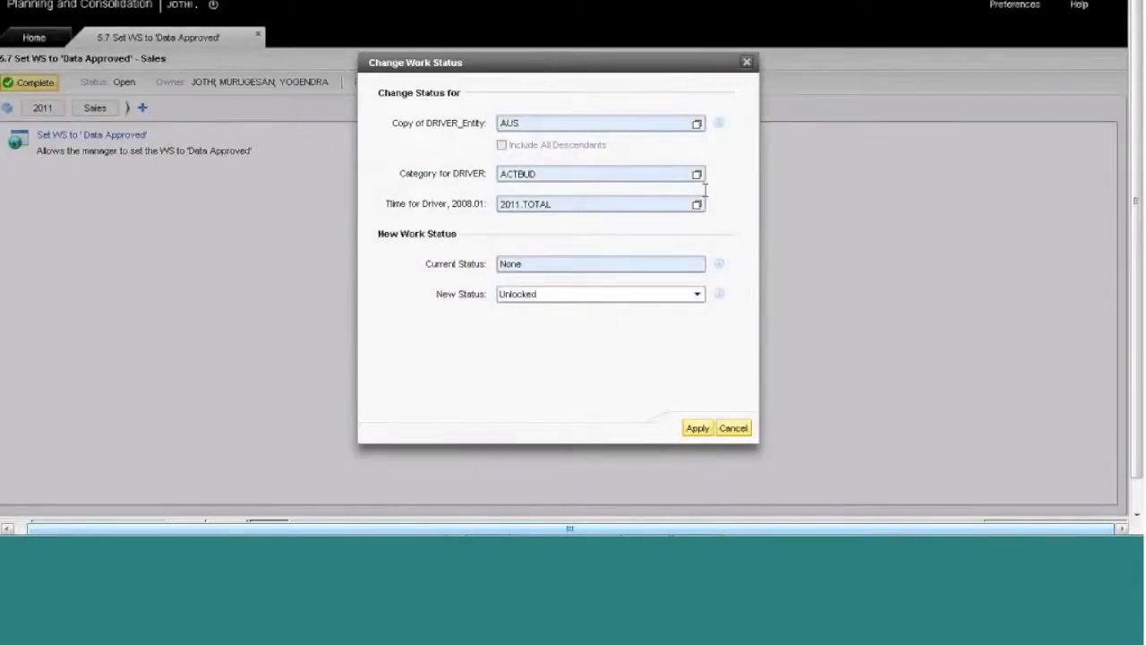
Set the category of the work status change to Plan and the time to Jan 2011
click(697, 174)
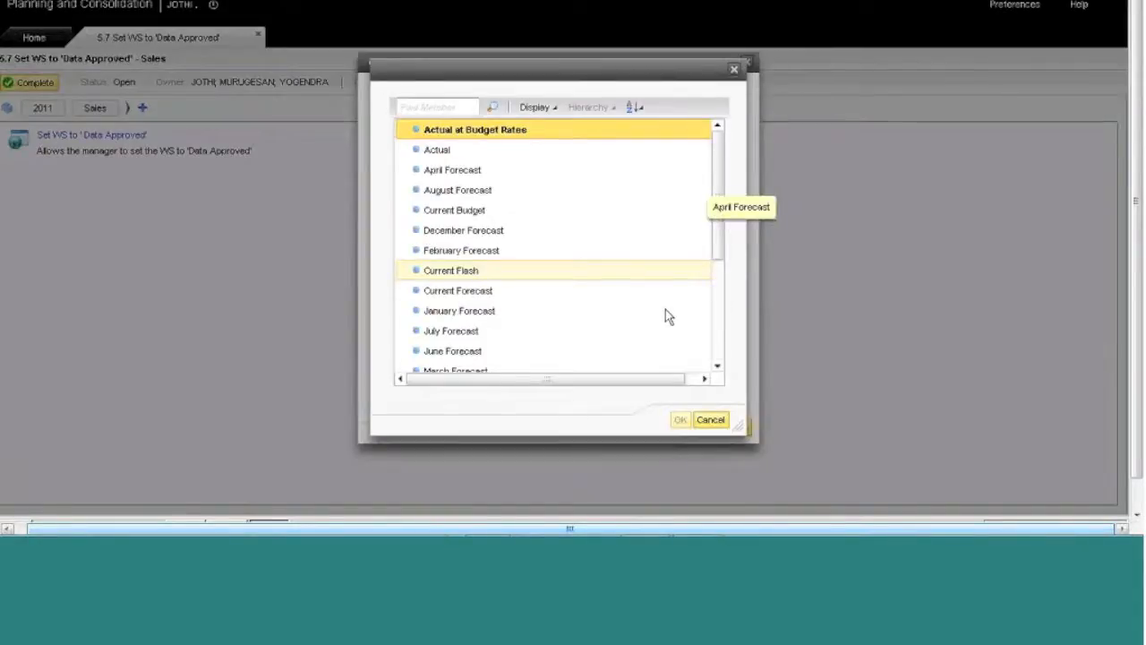
scroll(665, 309, down, 3)
click(513, 315)
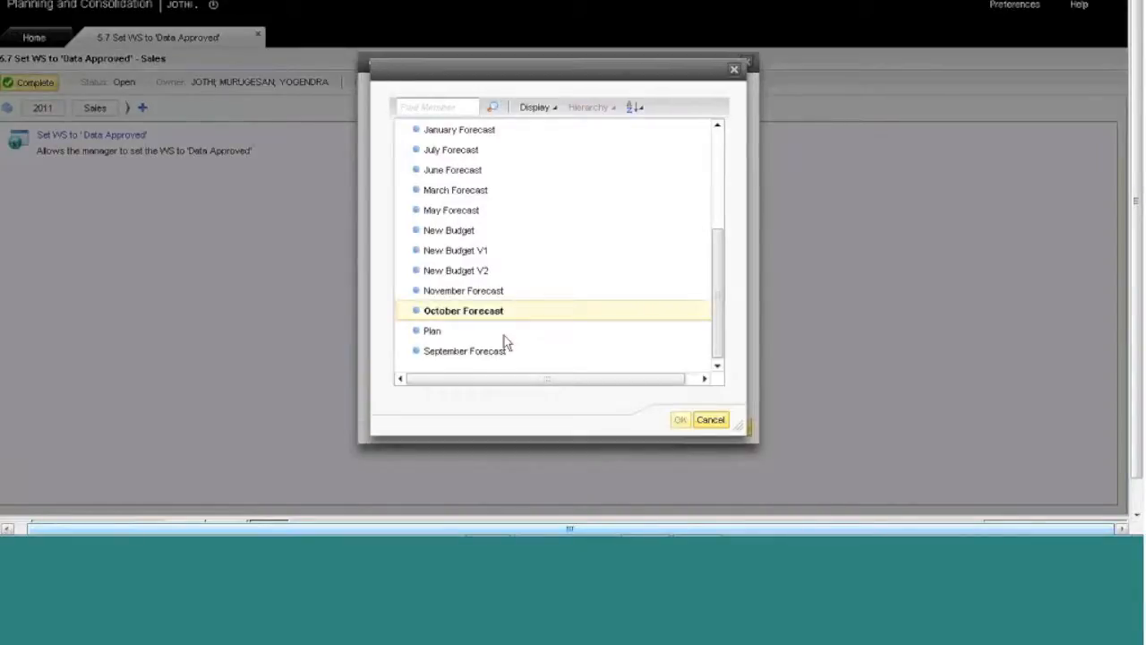
click(509, 333)
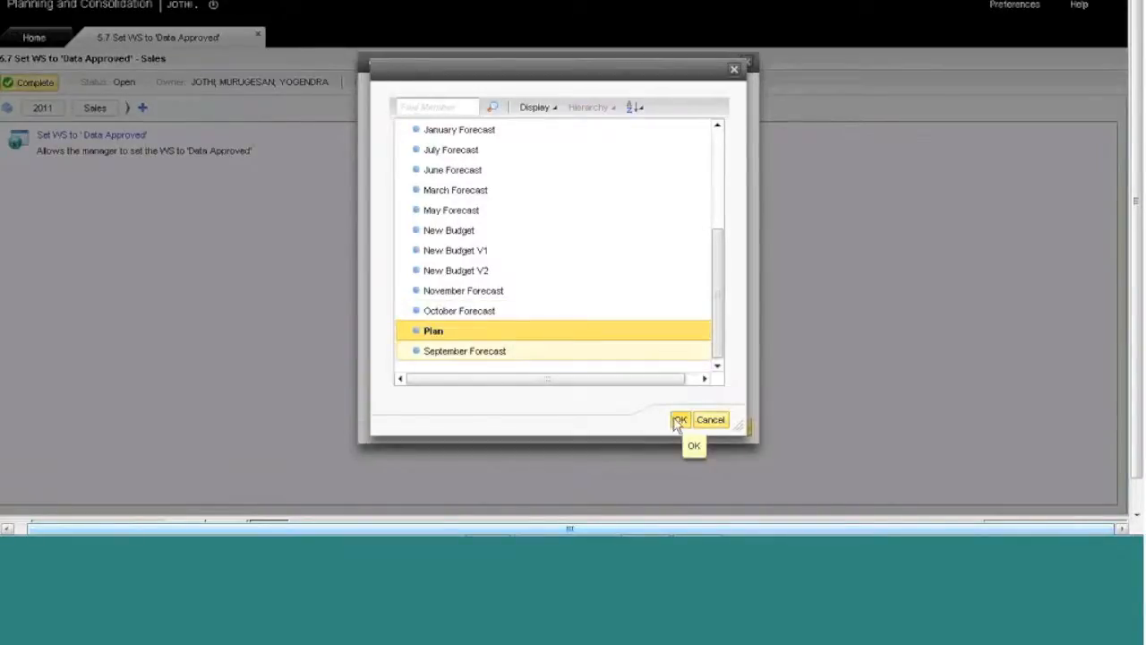
click(678, 420)
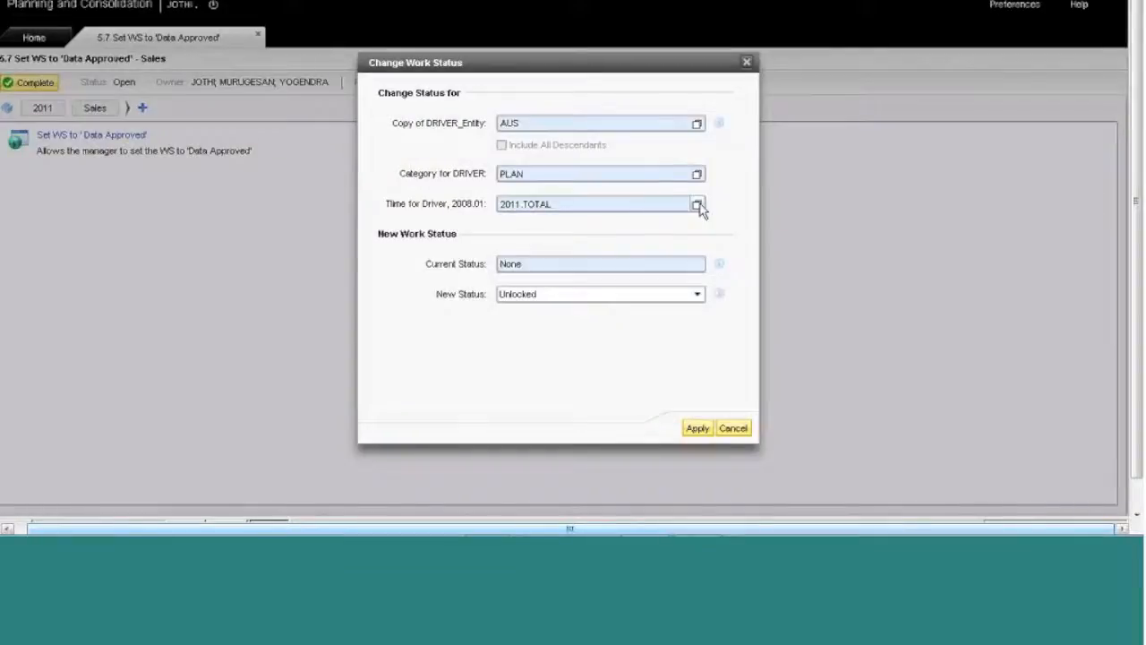
click(696, 205)
click(402, 230)
click(416, 250)
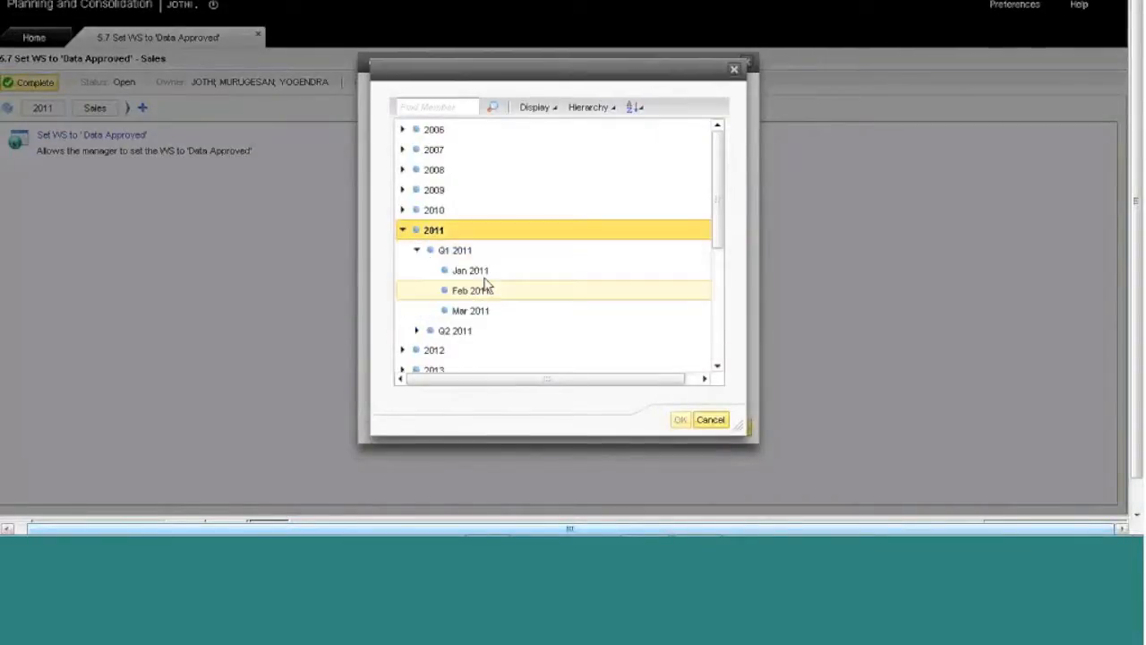
click(465, 270)
click(680, 420)
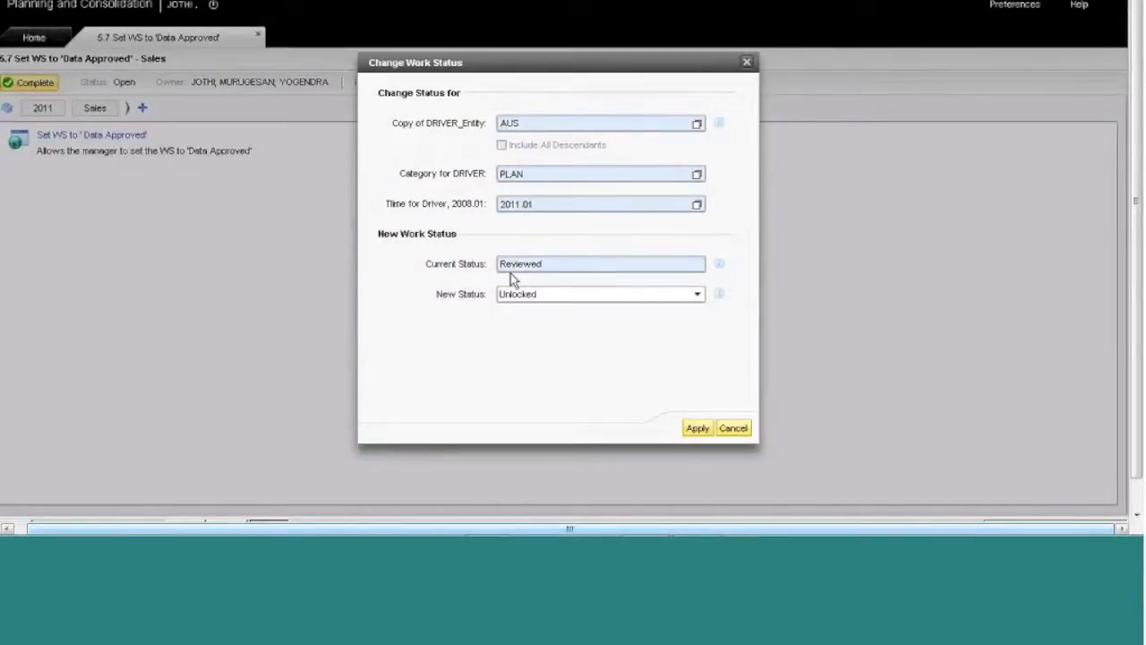
Apply Approved as the new work status, and complete and close the 5.7 Set WS to 'Data Approved' activity
click(554, 295)
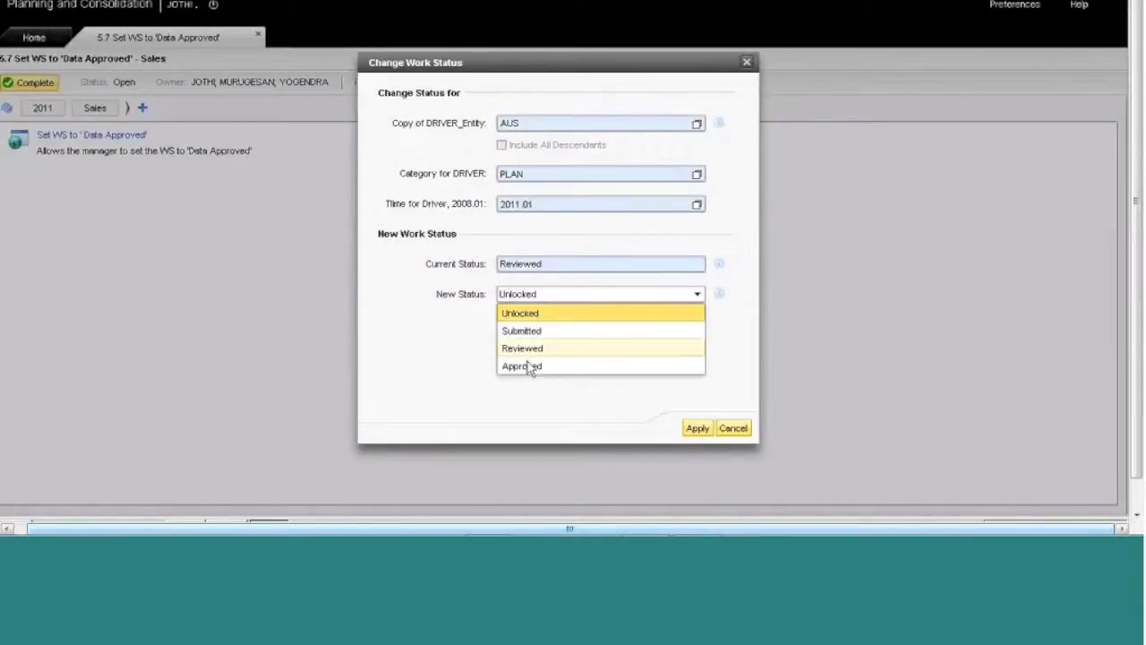
click(527, 368)
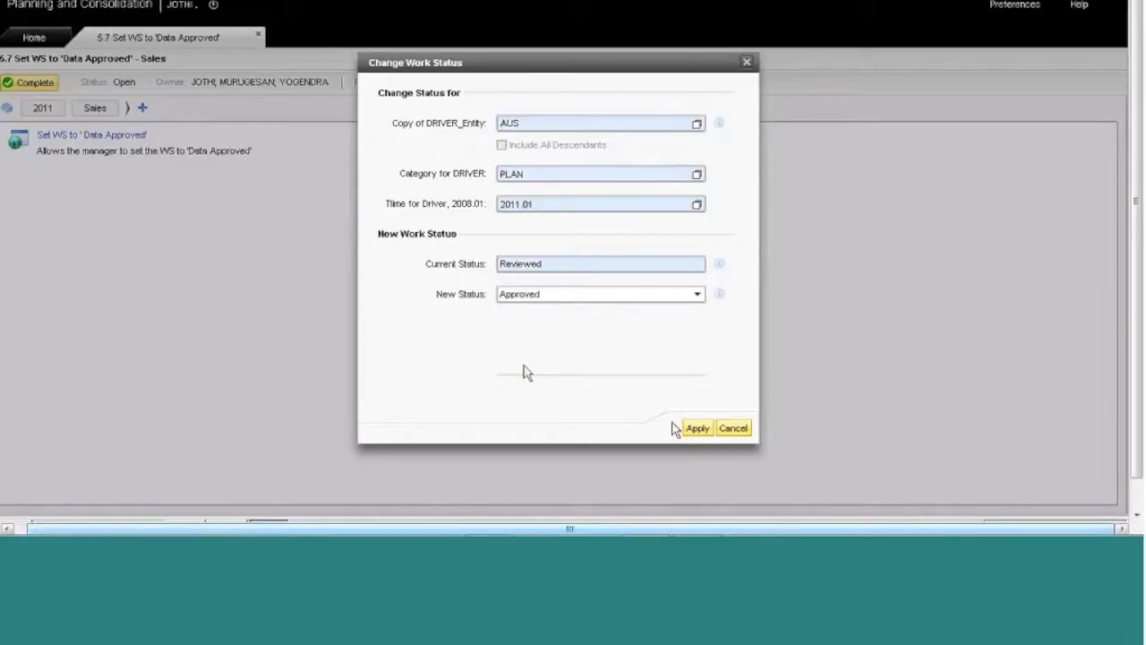
click(697, 428)
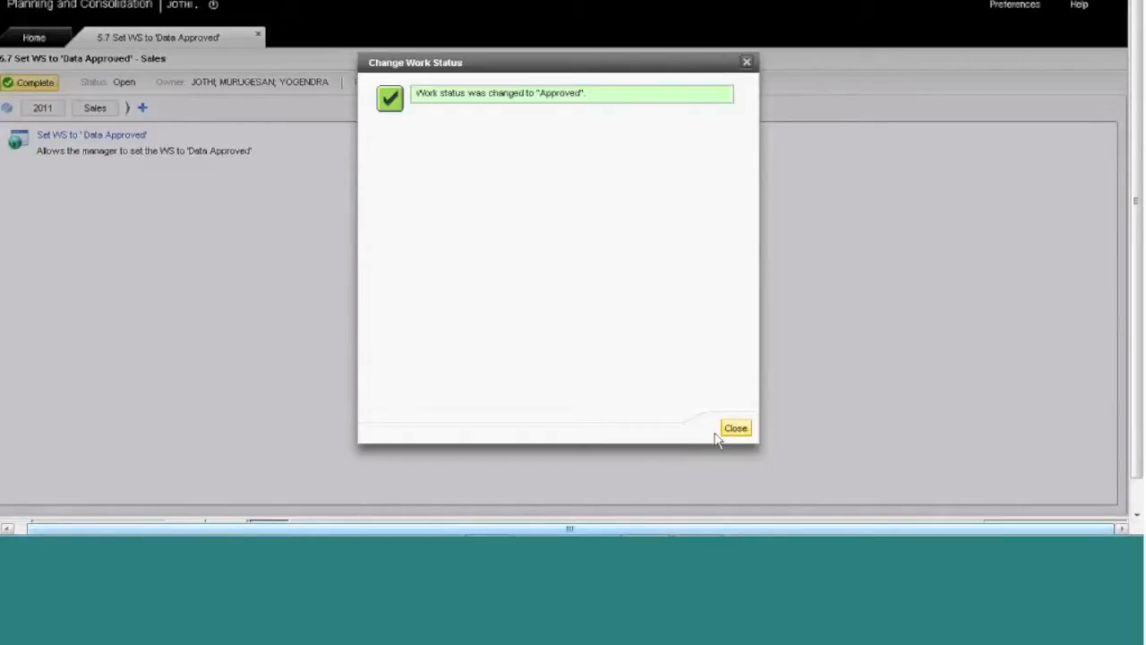
click(734, 429)
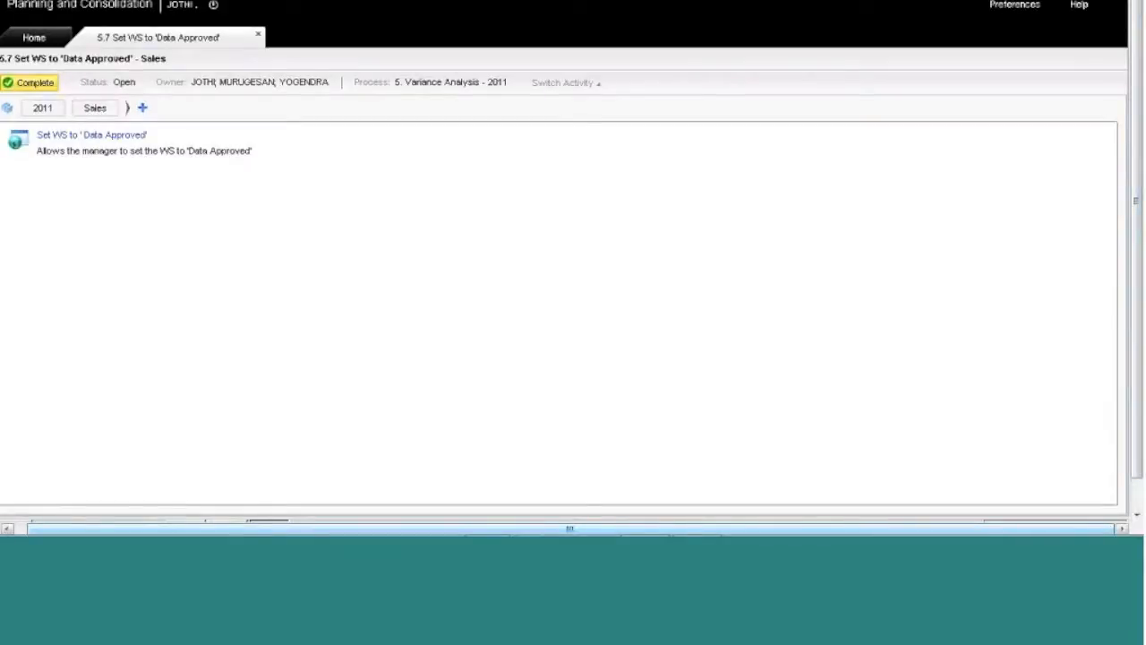
click(258, 35)
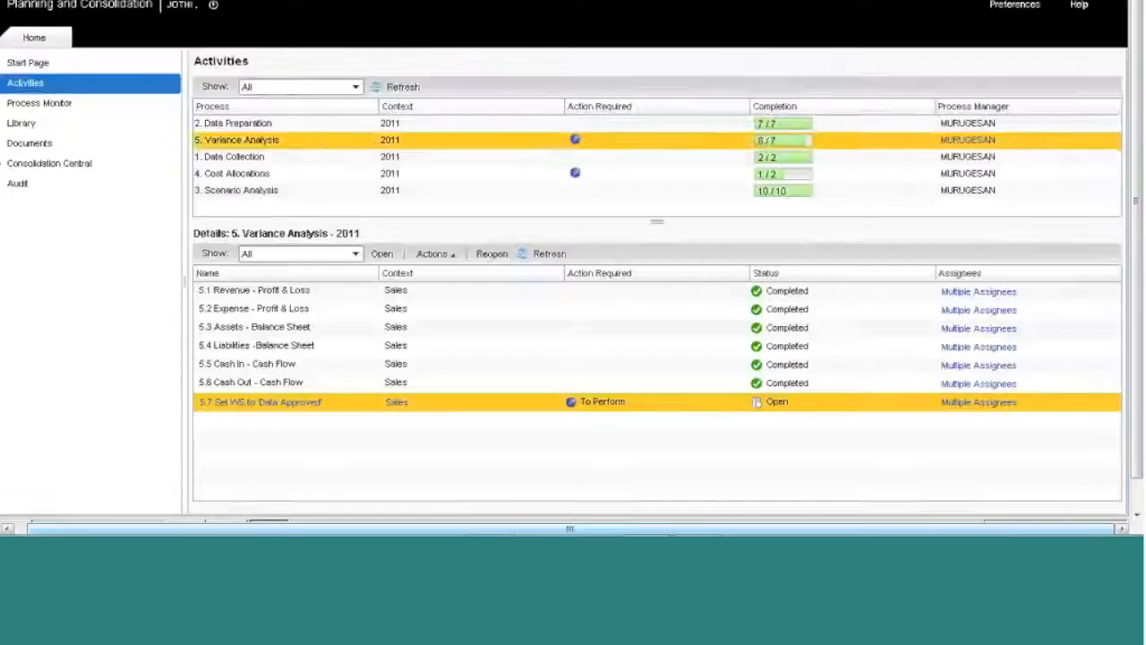
Sort the process list by process name and select the 5. Variance Analysis process
click(288, 127)
click(323, 108)
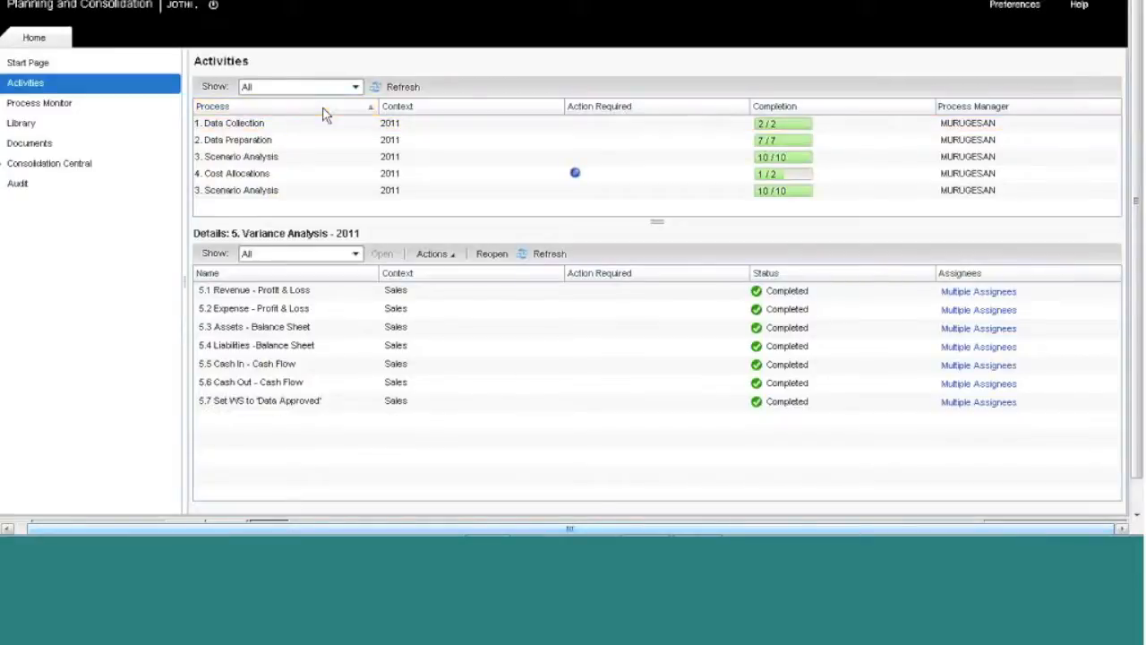
click(277, 193)
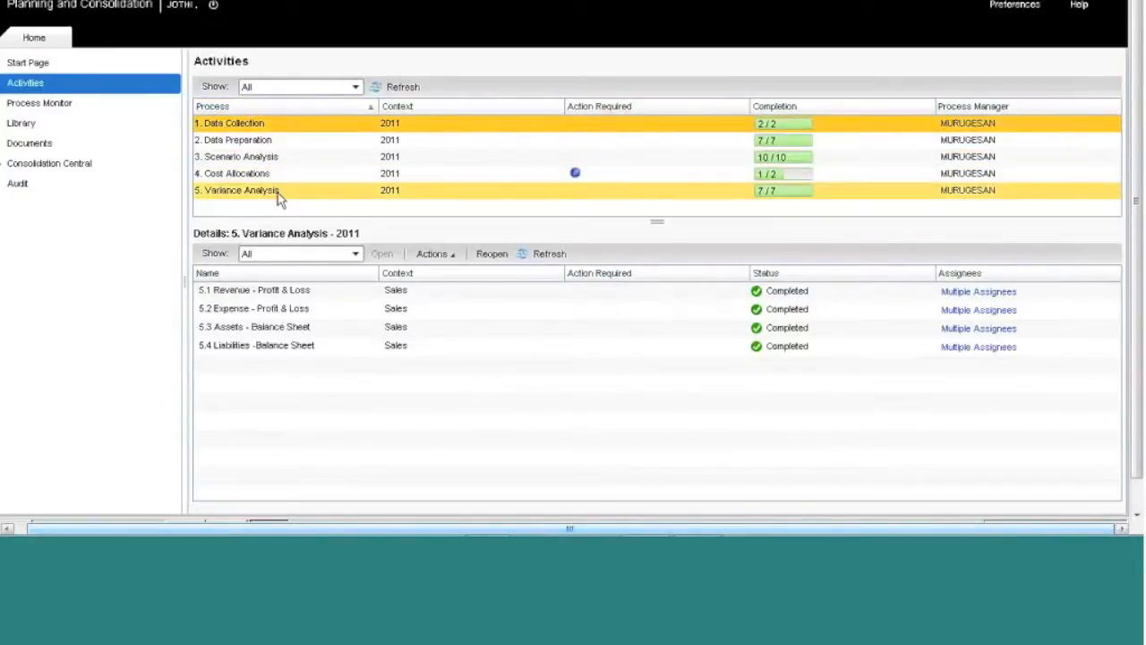